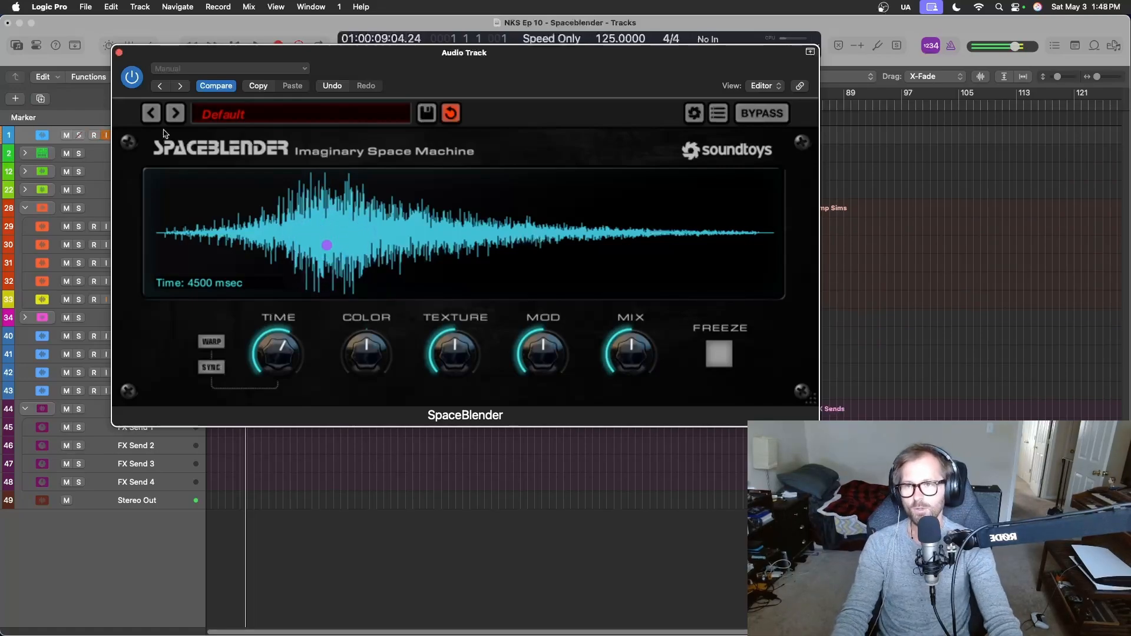
# Bypass SpaceBlender on the first blue audio track and play its looped regions dry from bar 1.
pyautogui.click(119, 53)
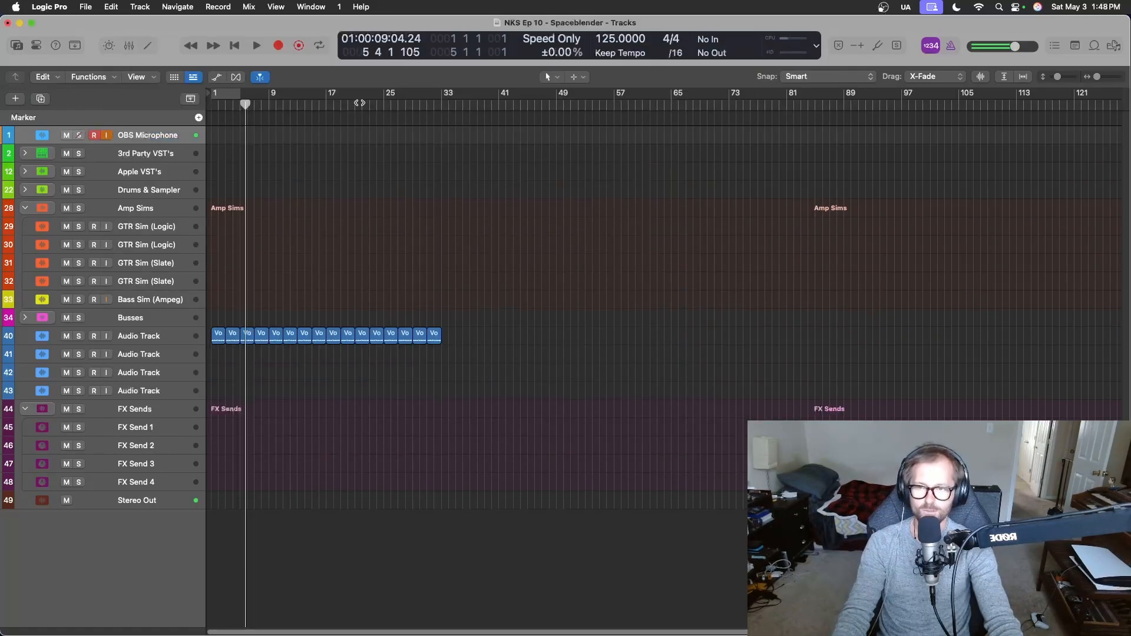
pyautogui.moveTo(244, 105); pyautogui.dragTo(184, 118)
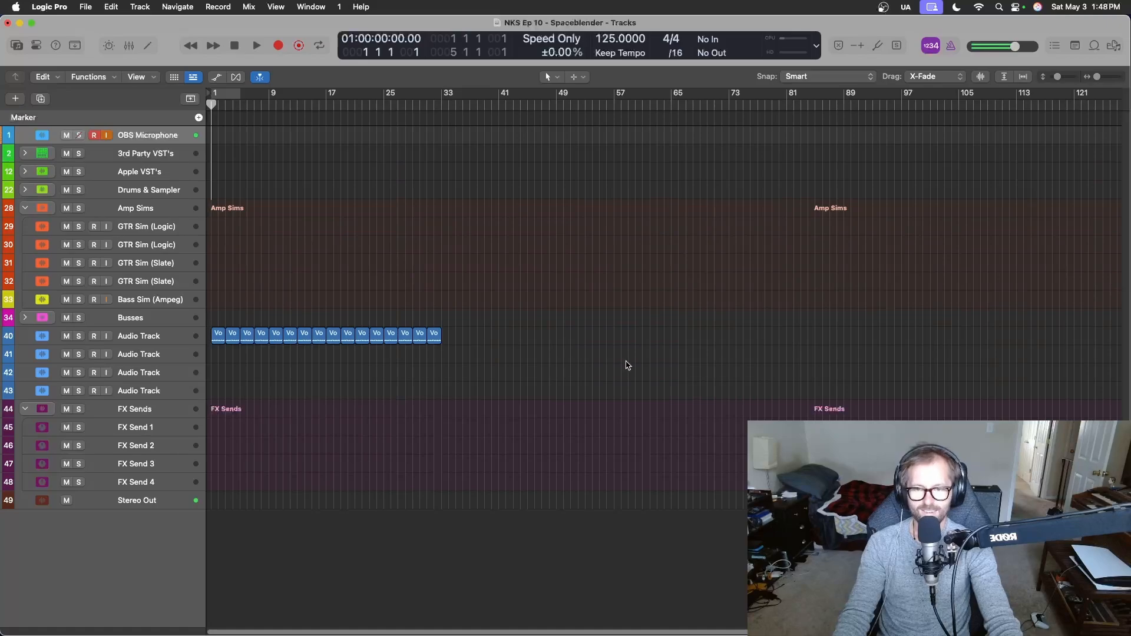
pyautogui.press('x')
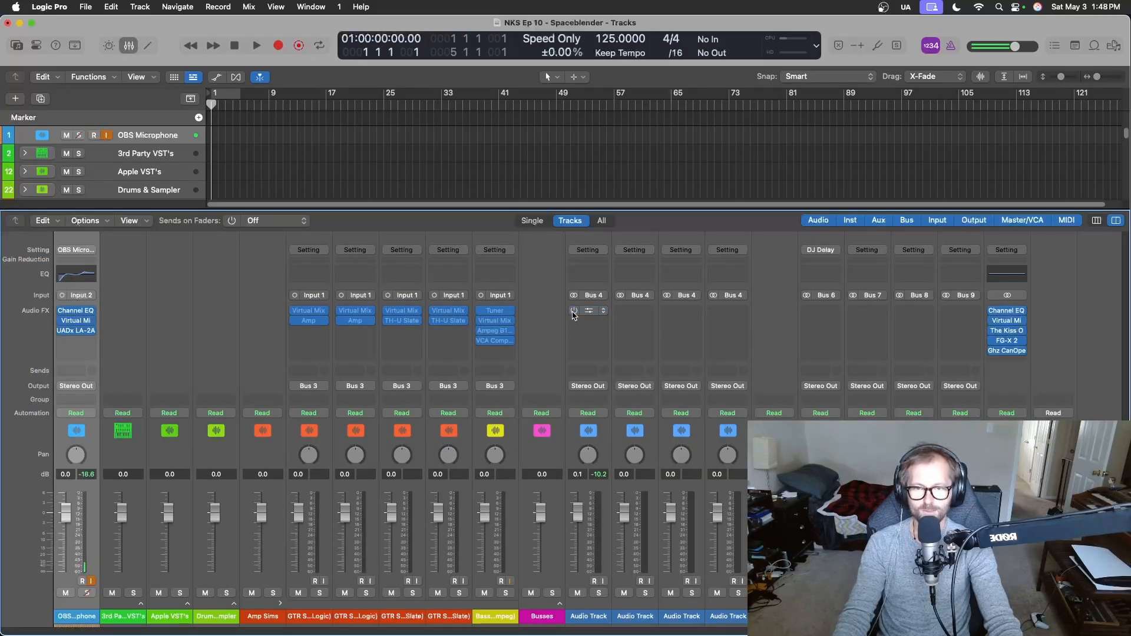
pyautogui.press('x')
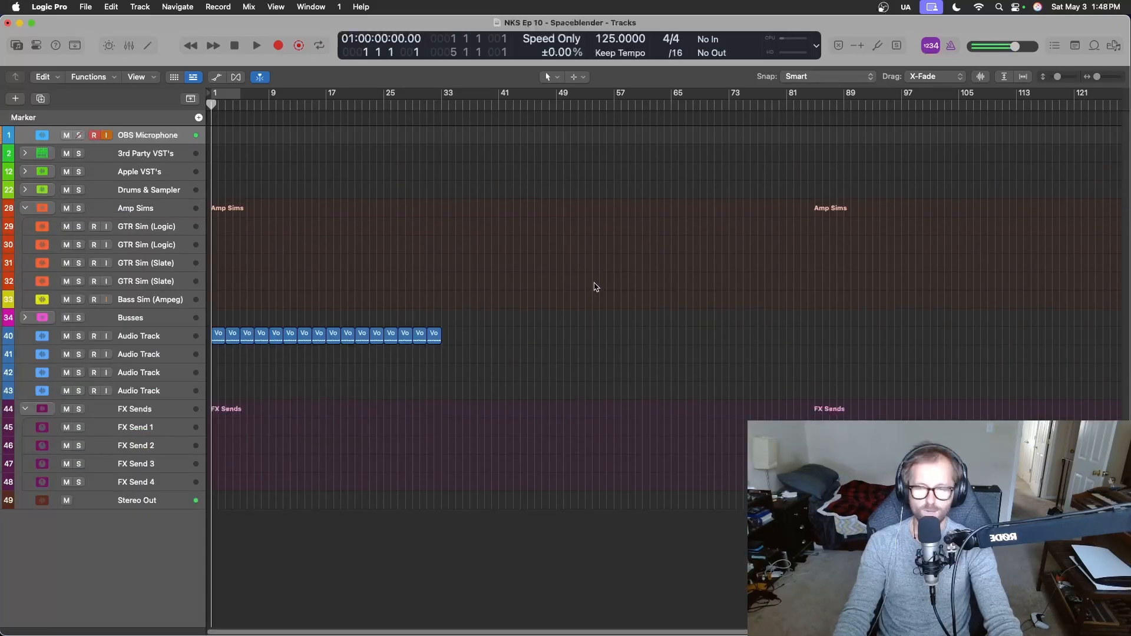
pyautogui.press('space')
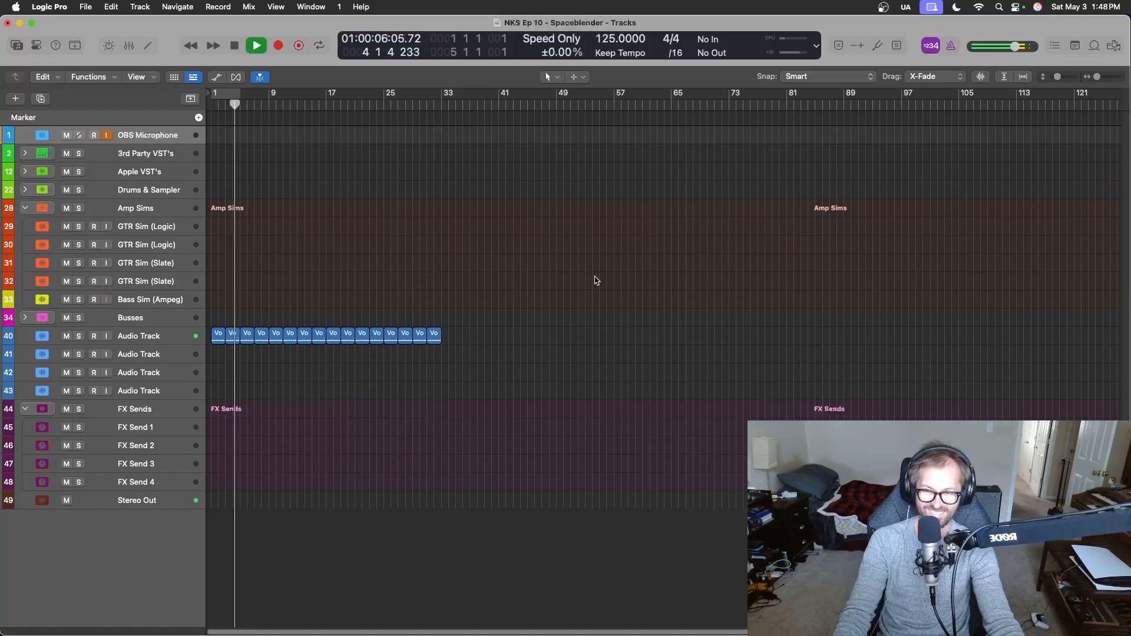
pyautogui.press('space')
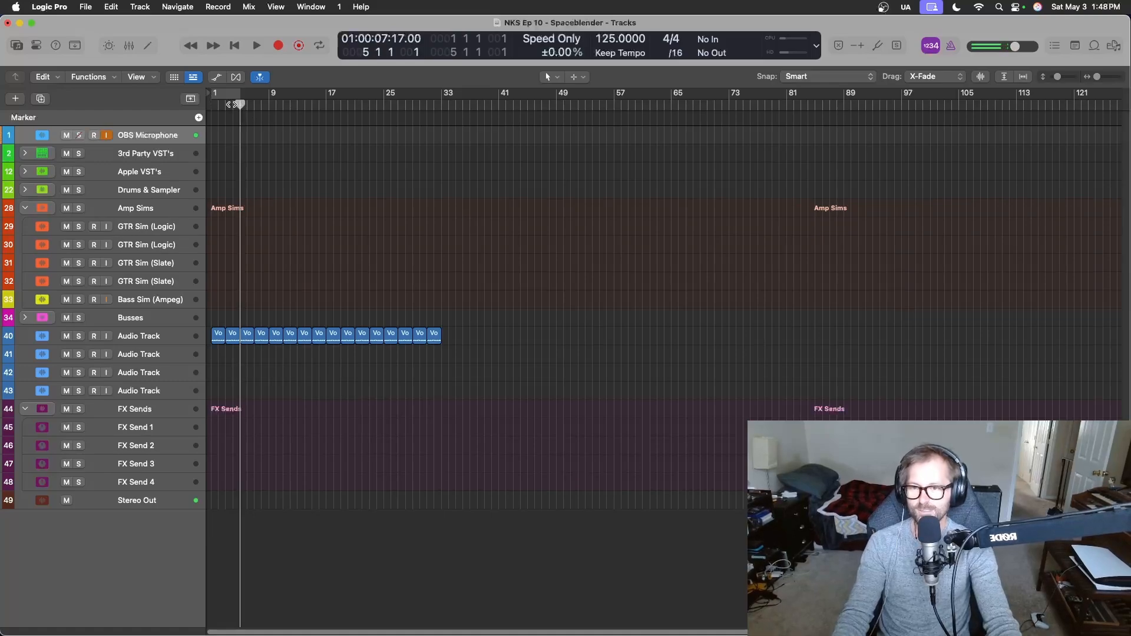
# Re-enable SpaceBlender on the audio track and play from bar 1 with the plug-in window open and the mixer hidden.
pyautogui.moveTo(233, 105); pyautogui.dragTo(195, 107)
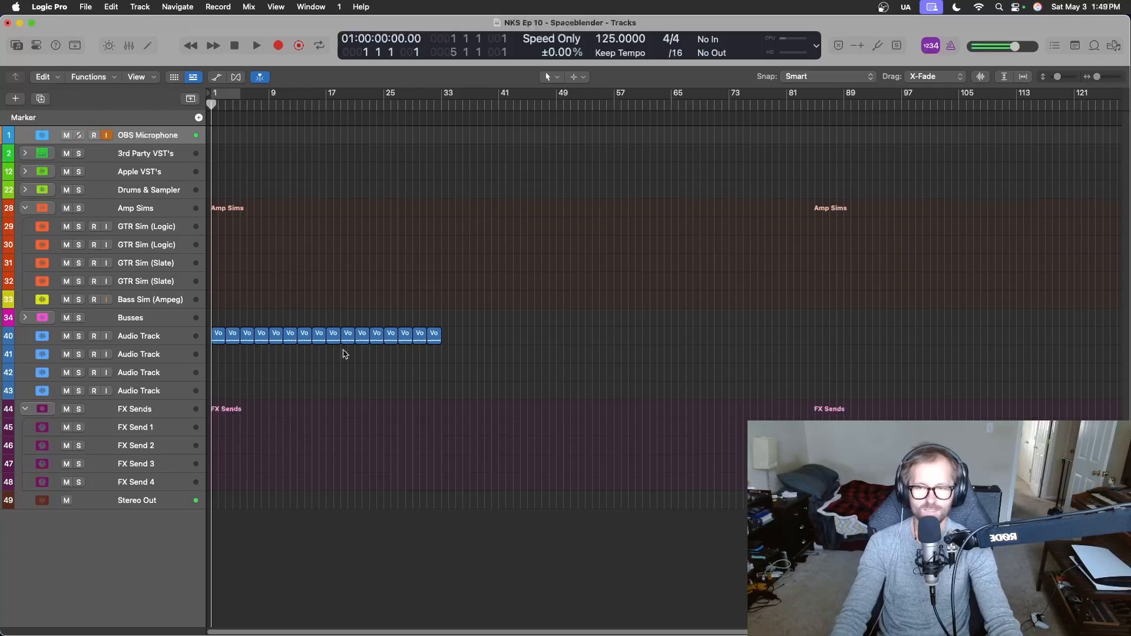
pyautogui.press('x')
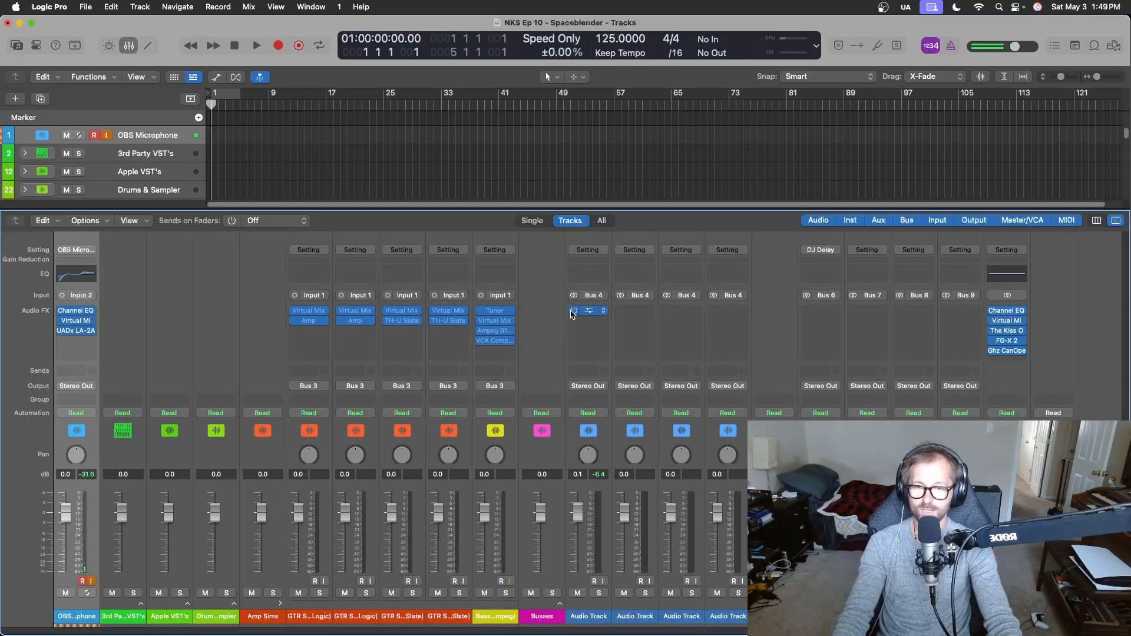
pyautogui.press('x')
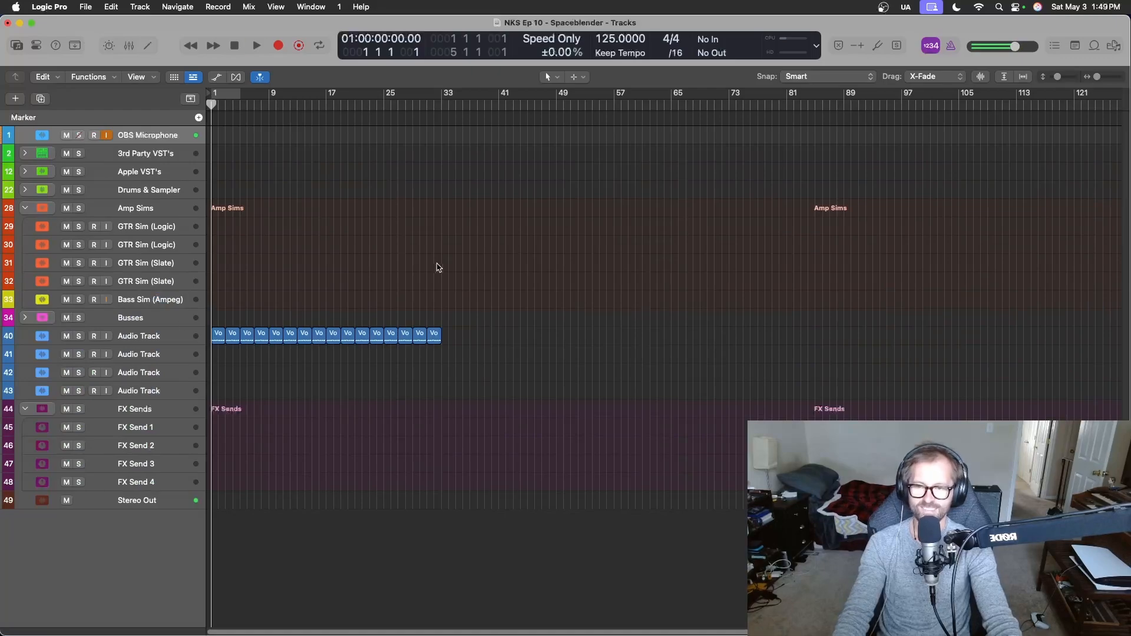
pyautogui.press('space')
pyautogui.press('x')
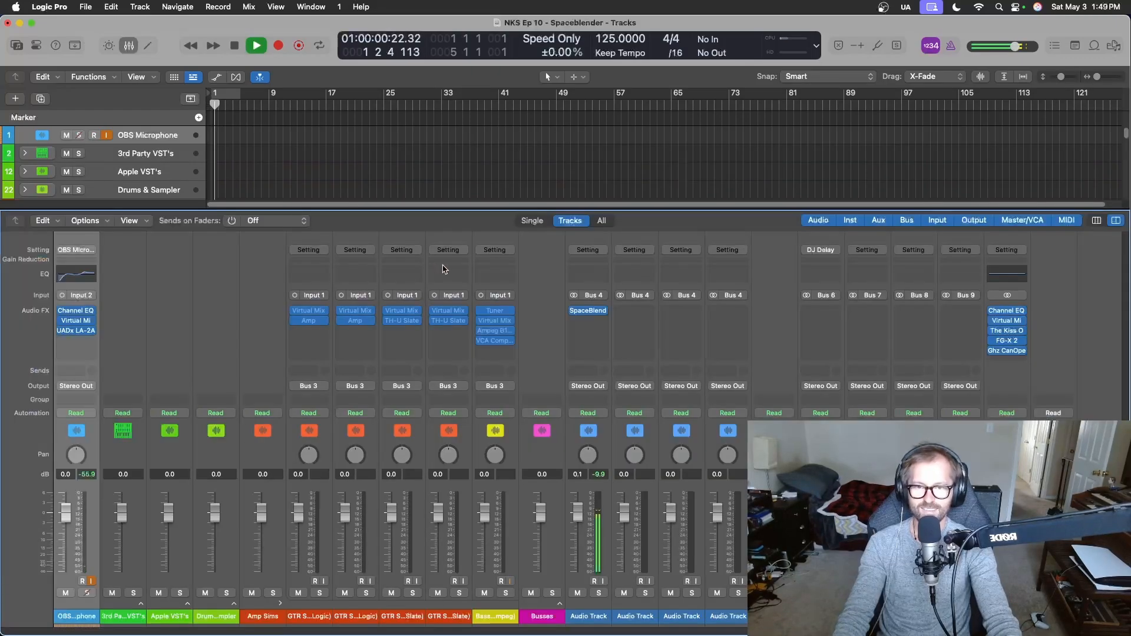
pyautogui.click(584, 310)
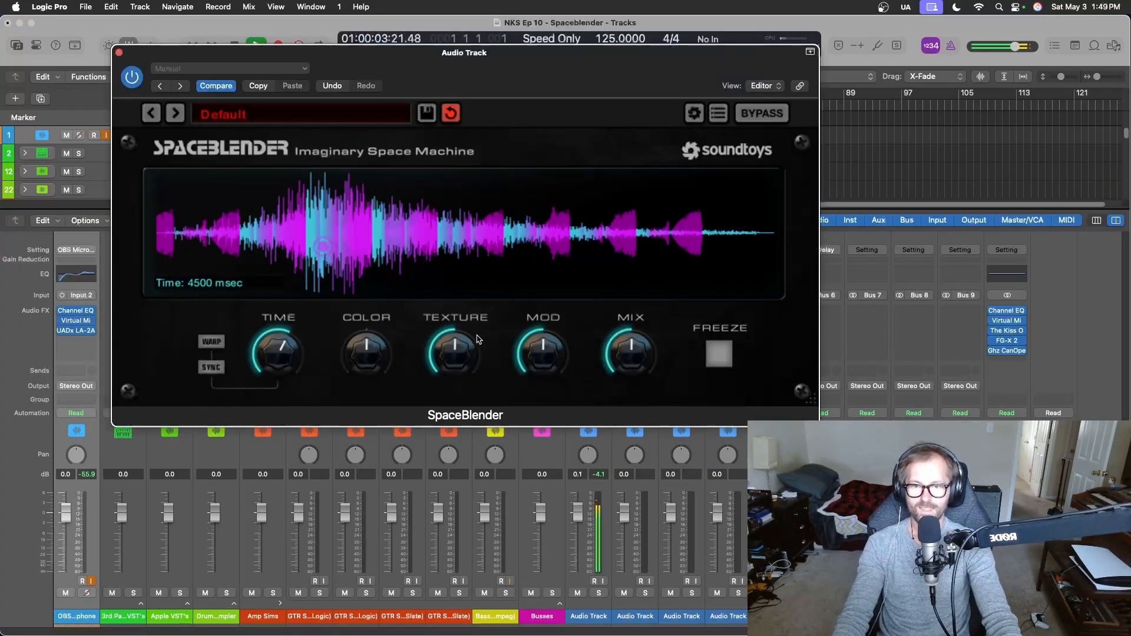
pyautogui.press('x')
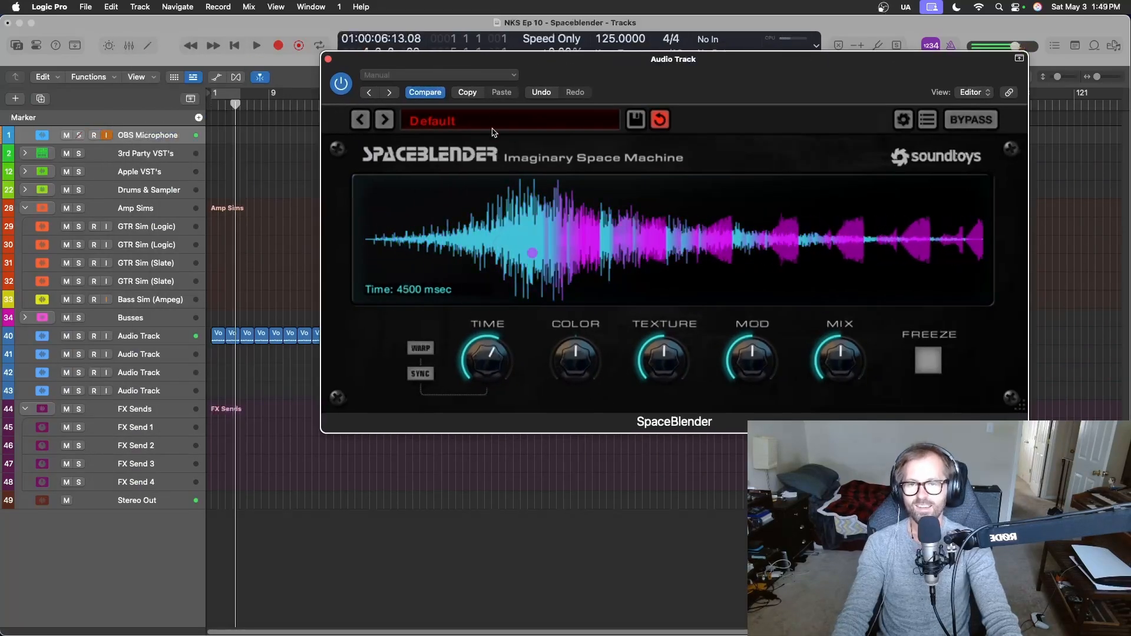
# Load the 1985 preset from SpaceBlender's 05 Gated folder and audition it on the track.
pyautogui.click(493, 128)
pyautogui.moveTo(497, 141)
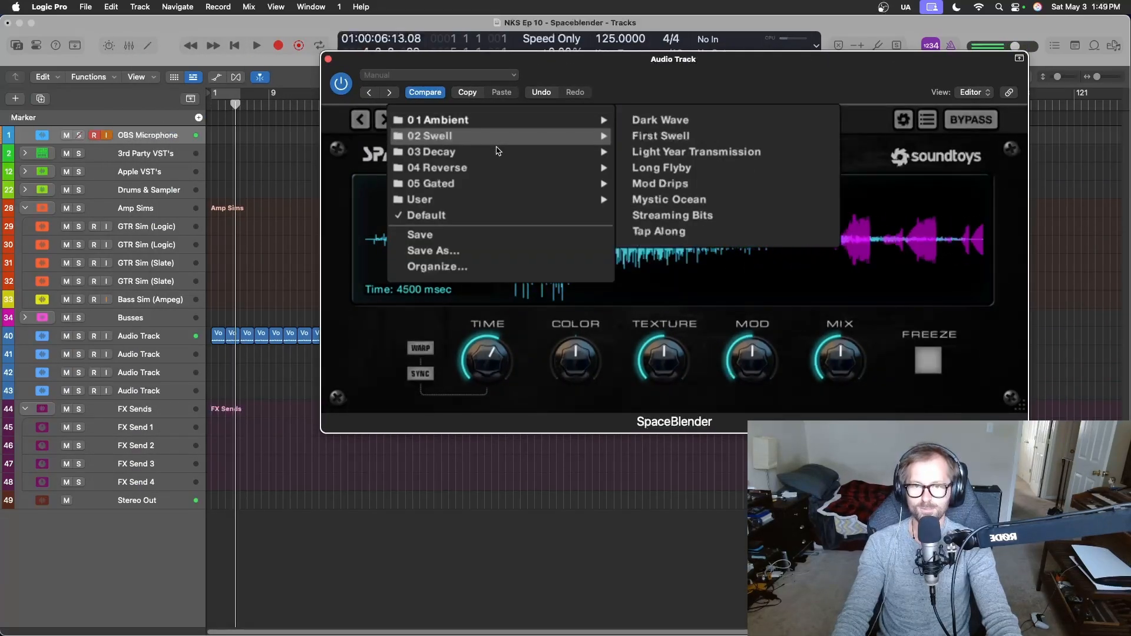
pyautogui.moveTo(498, 188)
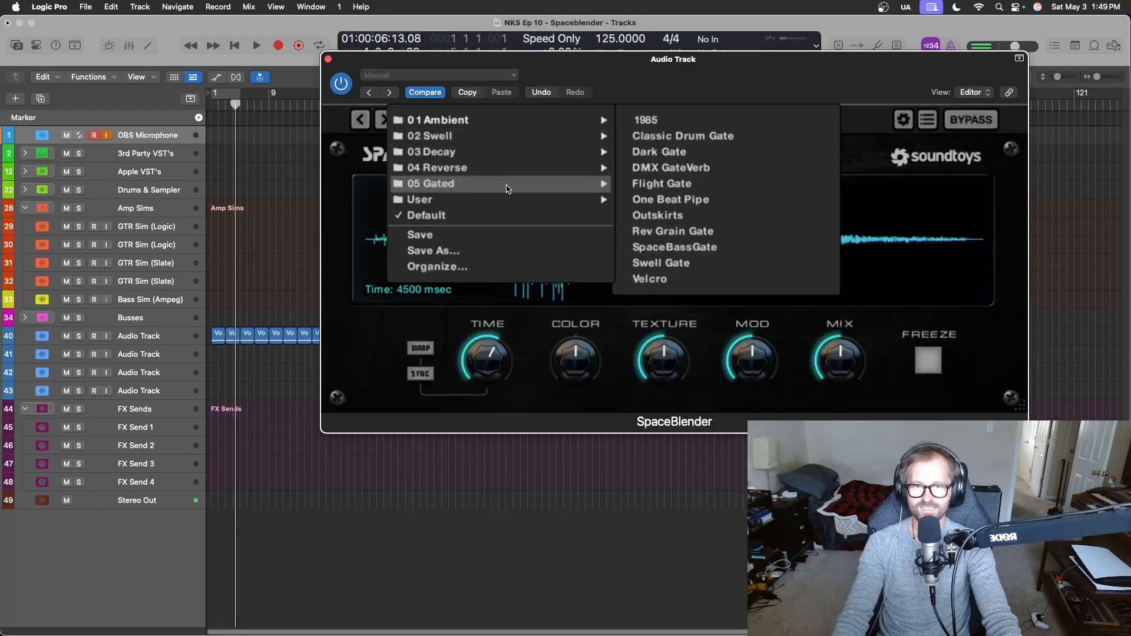
pyautogui.click(692, 120)
pyautogui.press('space')
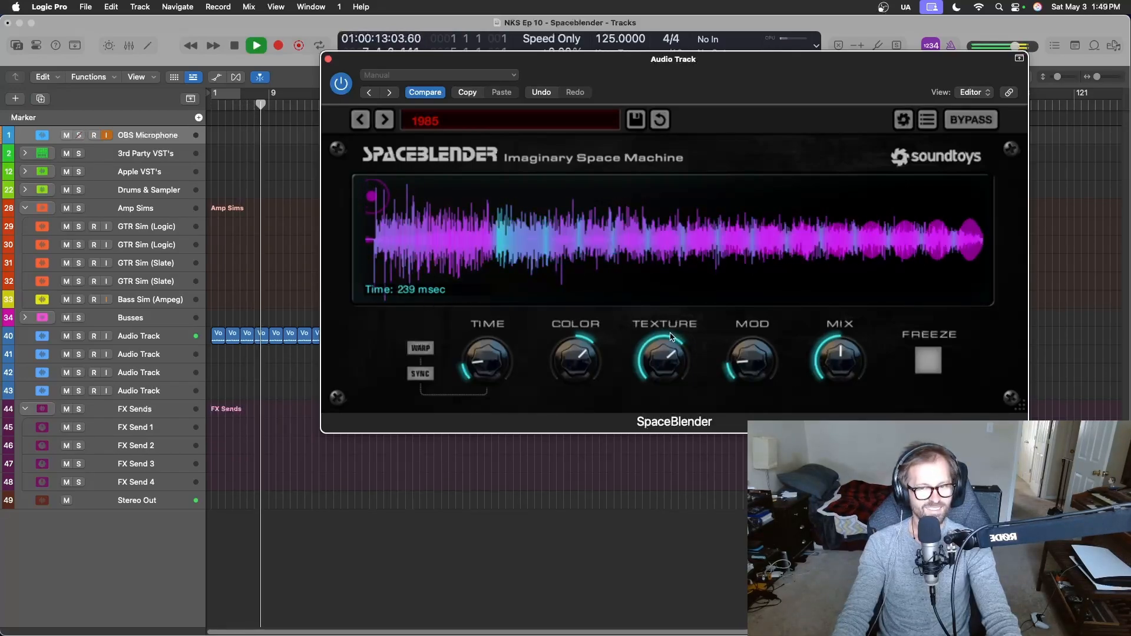
pyautogui.press('space')
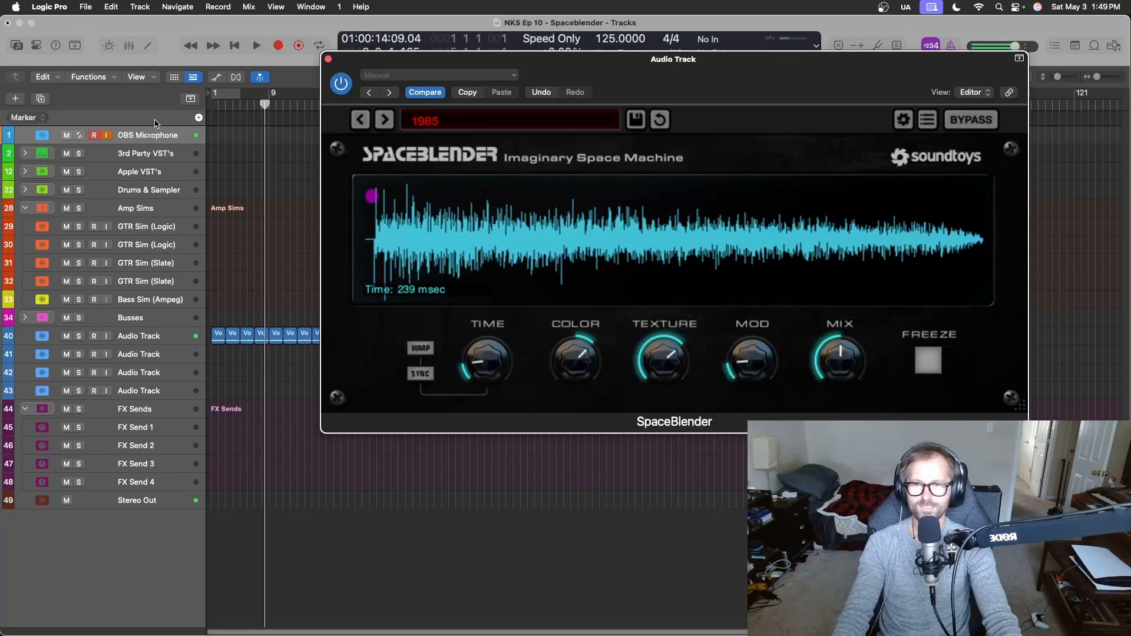
# Play from bar 1 while moving SpaceBlender's envelope point from the upper start of the waveform to a late, low position.
pyautogui.click(261, 115)
pyautogui.press('Return')
pyautogui.moveTo(726, 101); pyautogui.dragTo(703, 140)
pyautogui.moveTo(400, 228); pyautogui.dragTo(403, 223)
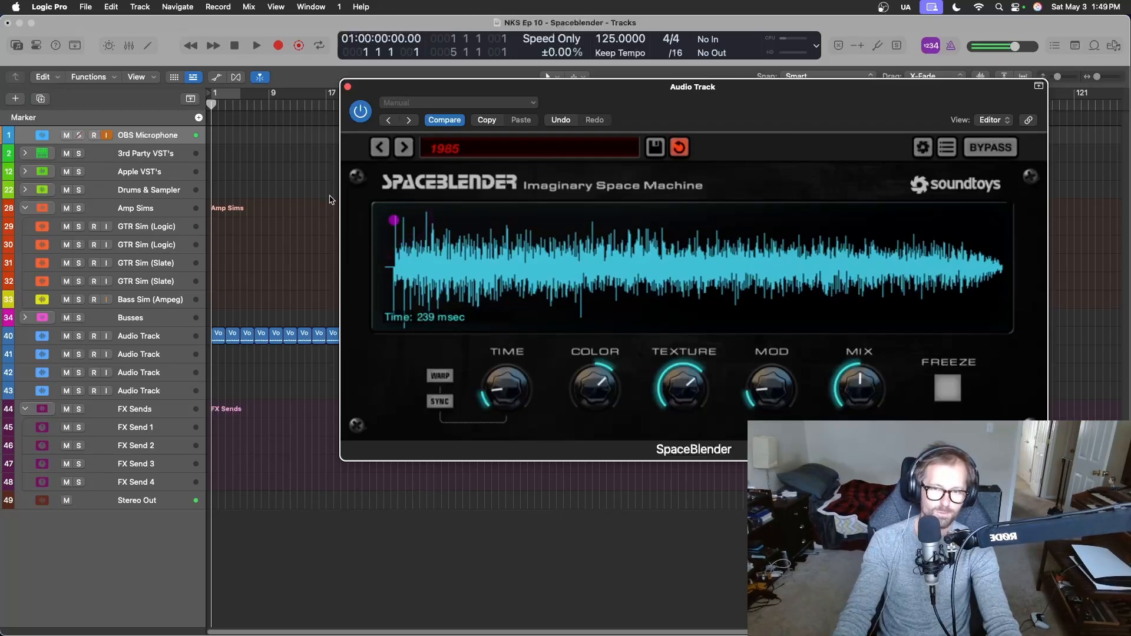
pyautogui.press('space')
pyautogui.moveTo(403, 230); pyautogui.dragTo(837, 350)
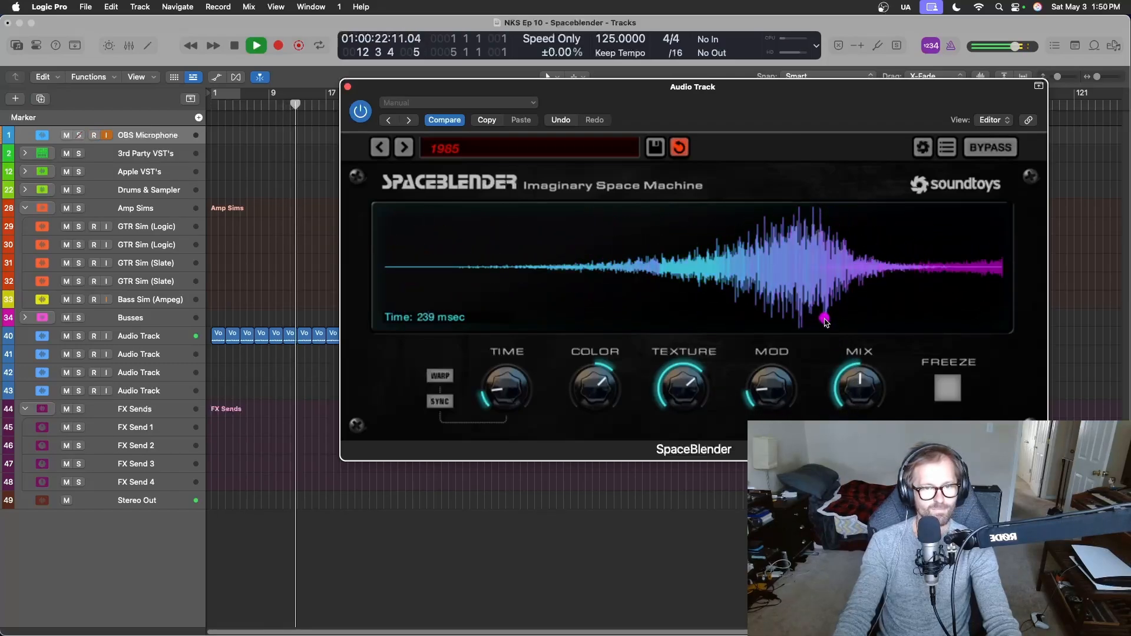
pyautogui.press('space')
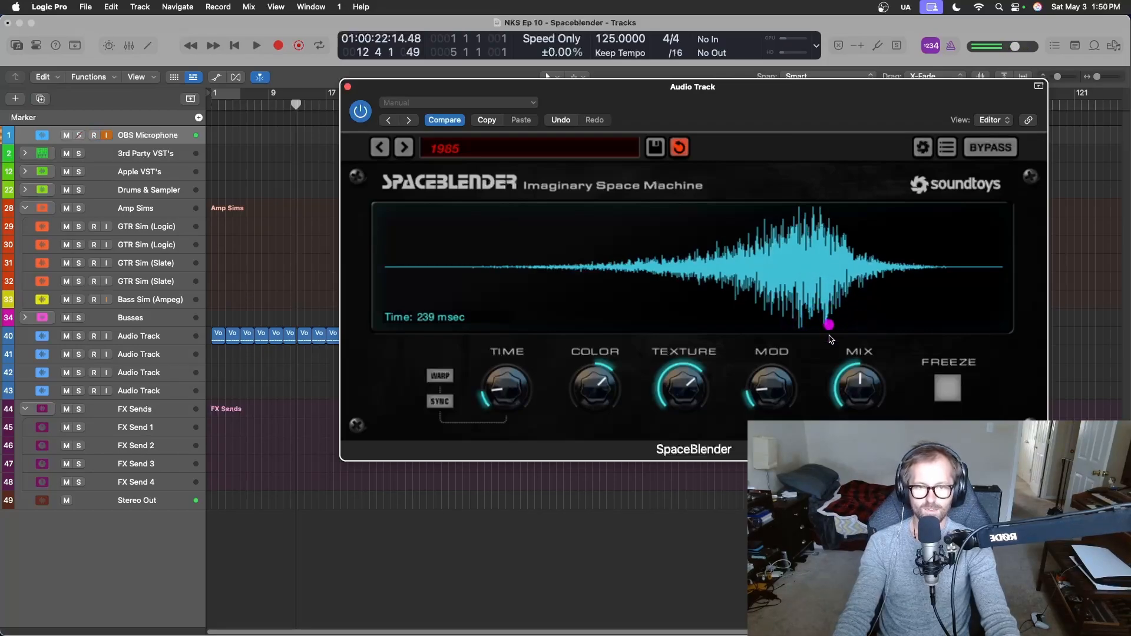
# Try the envelope point high in the waveform's last third, and closer to its end, during playback.
pyautogui.press('space')
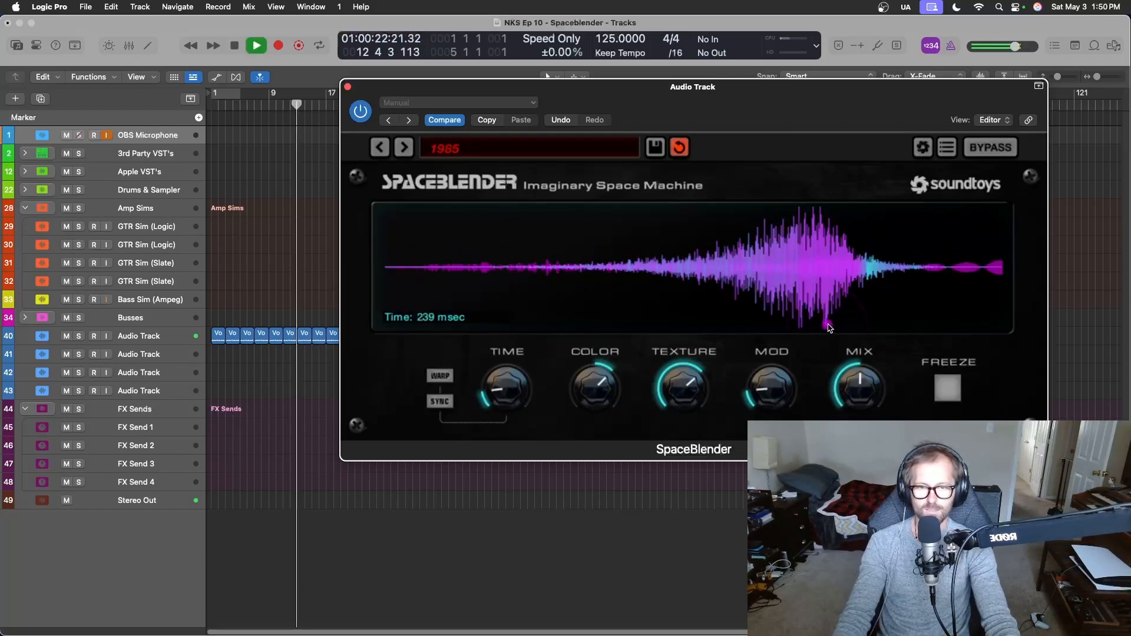
pyautogui.moveTo(828, 326); pyautogui.dragTo(833, 234)
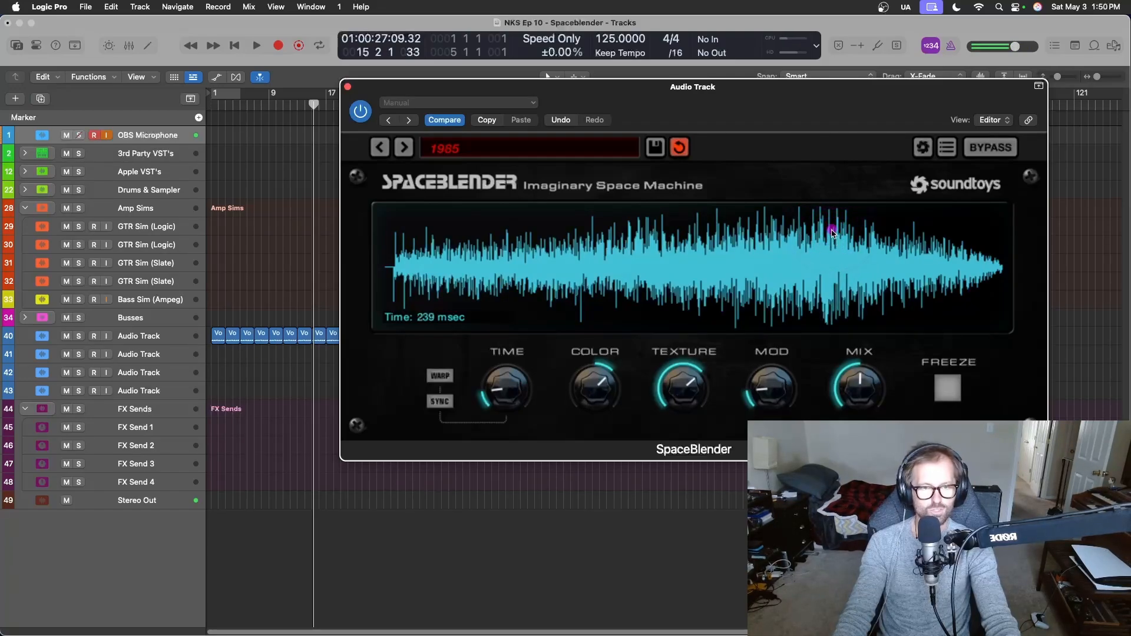
pyautogui.press('space')
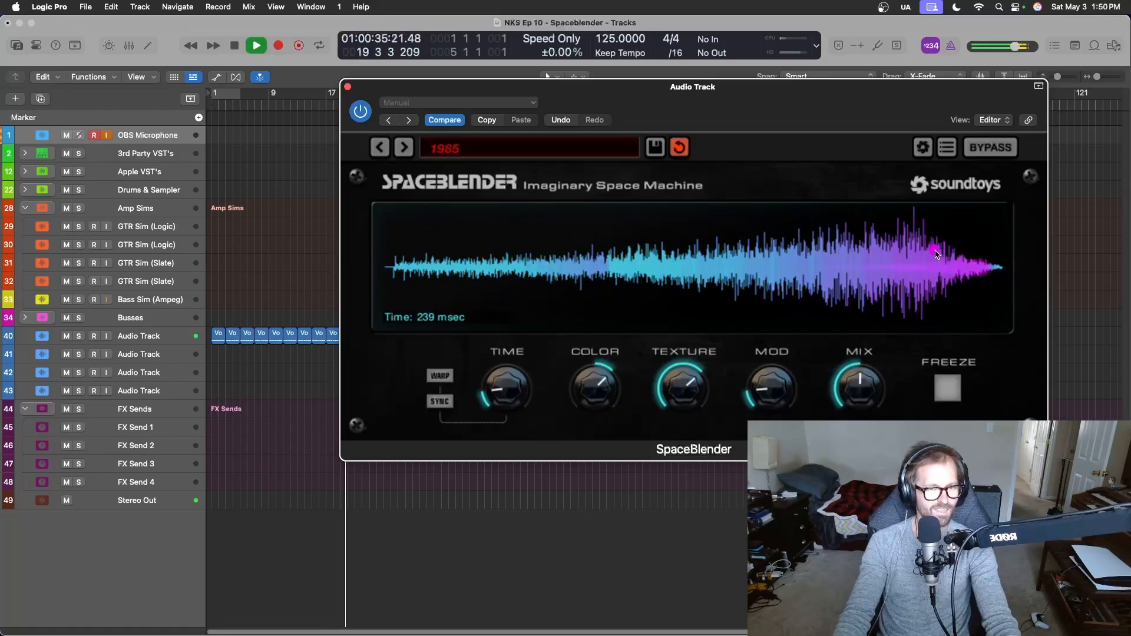
pyautogui.press('space')
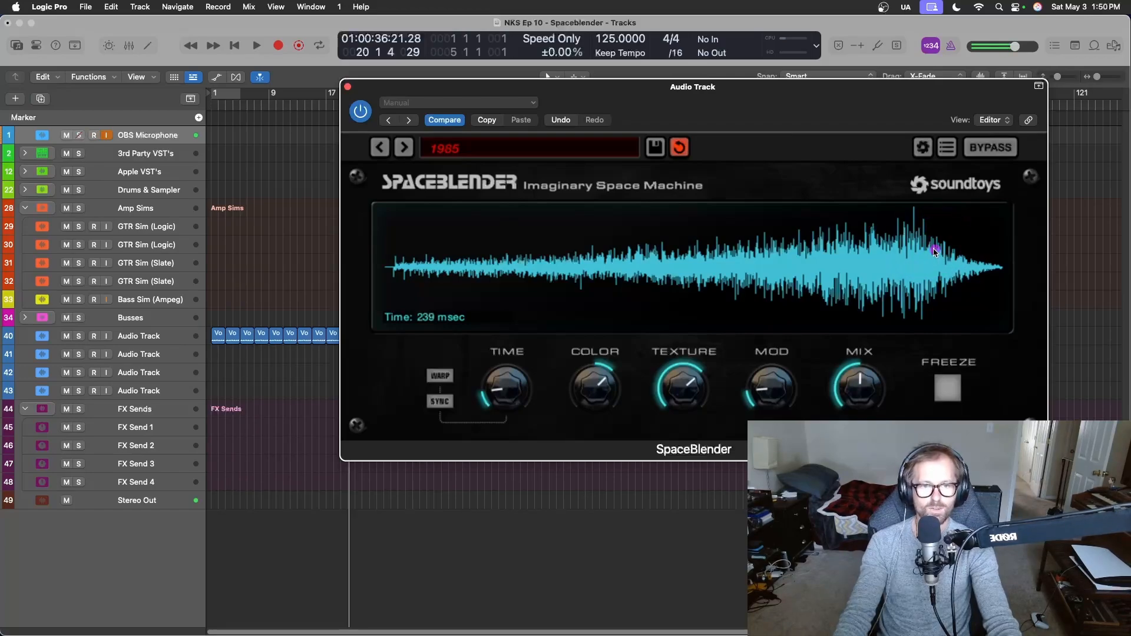
# Move the envelope point back to just below the centre line, about a third along the waveform, during playback.
pyautogui.click(936, 253)
pyautogui.press('space')
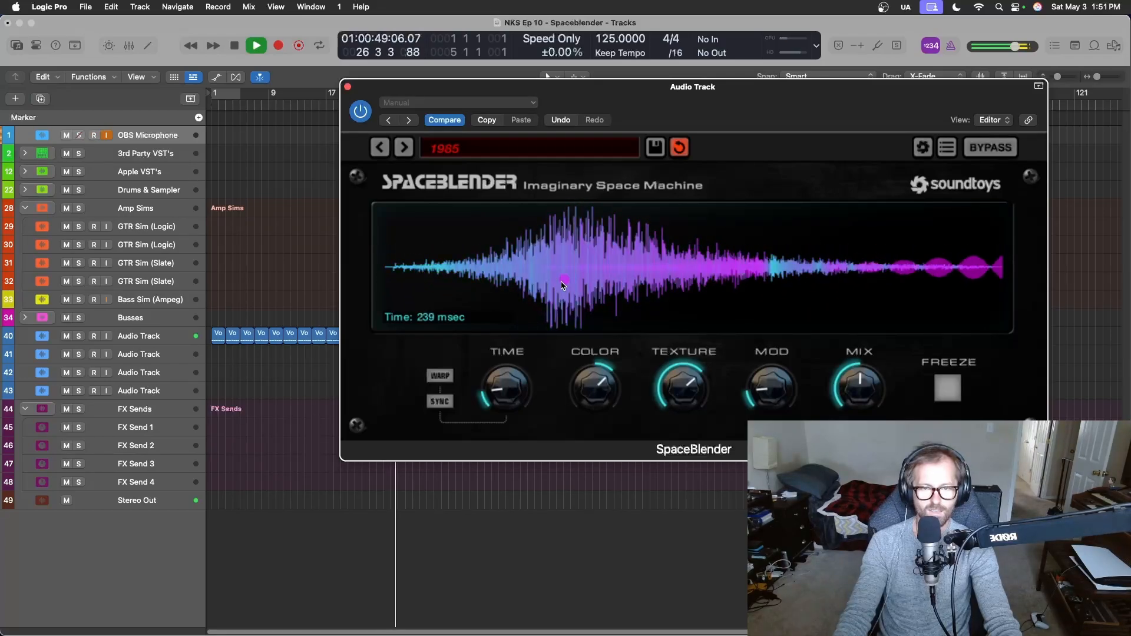
pyautogui.press('space')
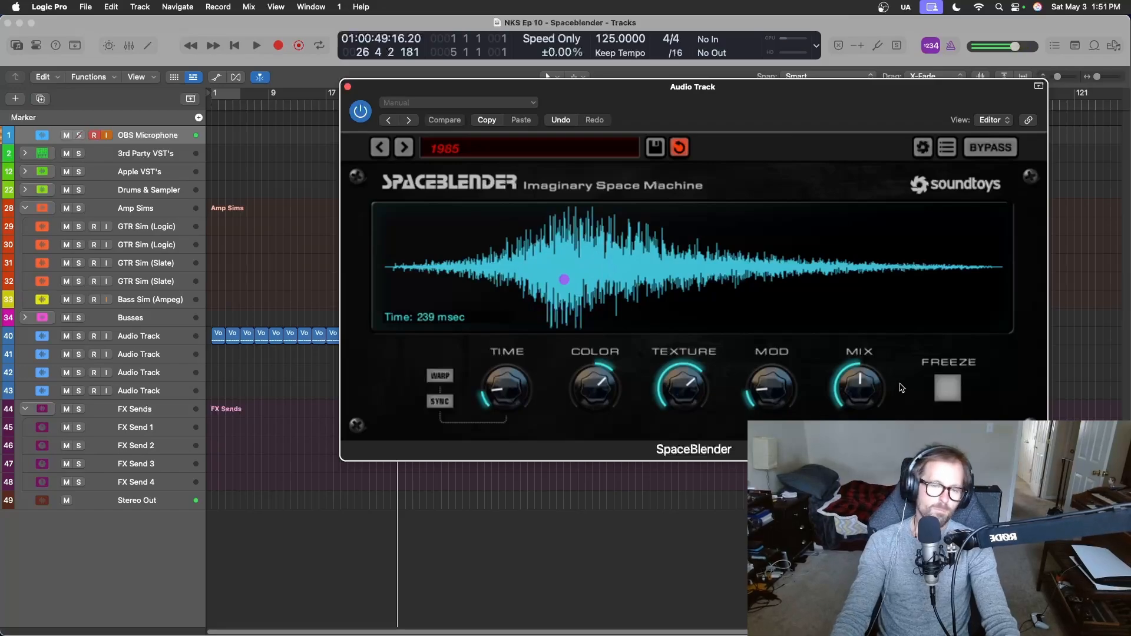
# Try a higher Mod amount during playback and settle it at roughly a third of its range.
pyautogui.moveTo(776, 396); pyautogui.dragTo(799, 158)
pyautogui.press('space')
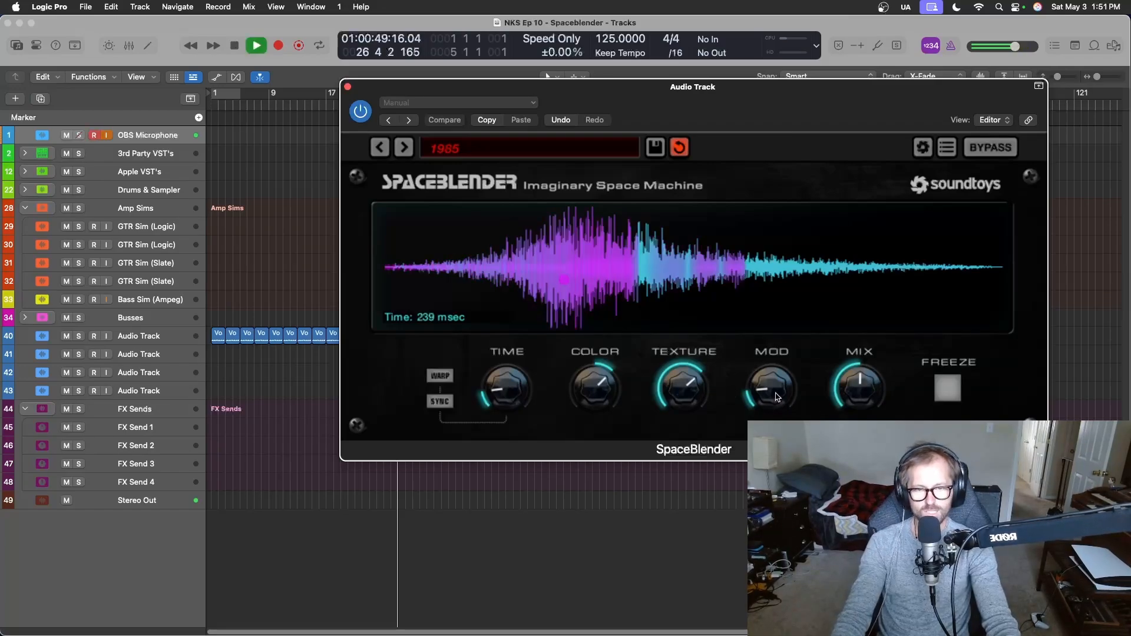
pyautogui.moveTo(797, 158); pyautogui.dragTo(800, 268)
pyautogui.press('space')
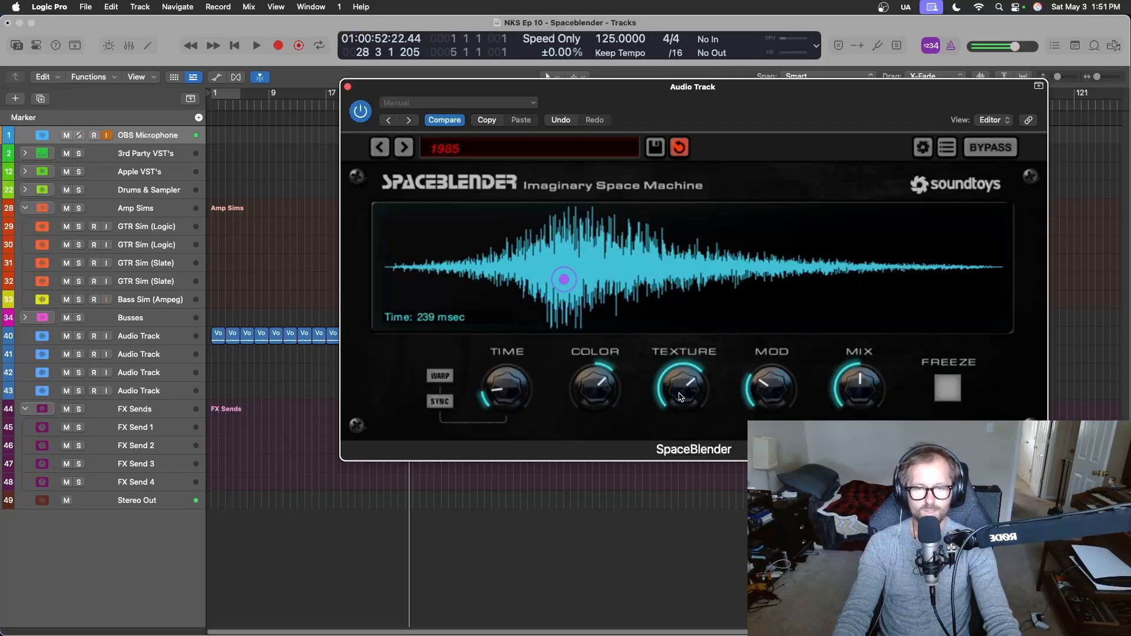
# Audition Texture at its minimum and maximum during playback, and lower it back to the minimum.
pyautogui.moveTo(681, 396); pyautogui.dragTo(684, 519)
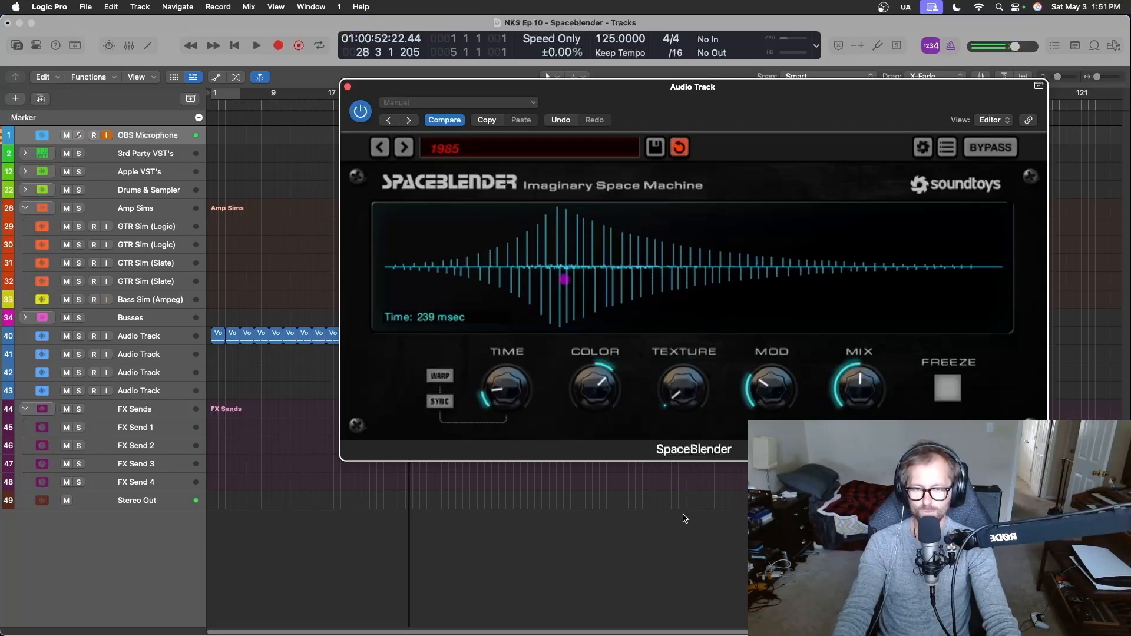
pyautogui.press('space')
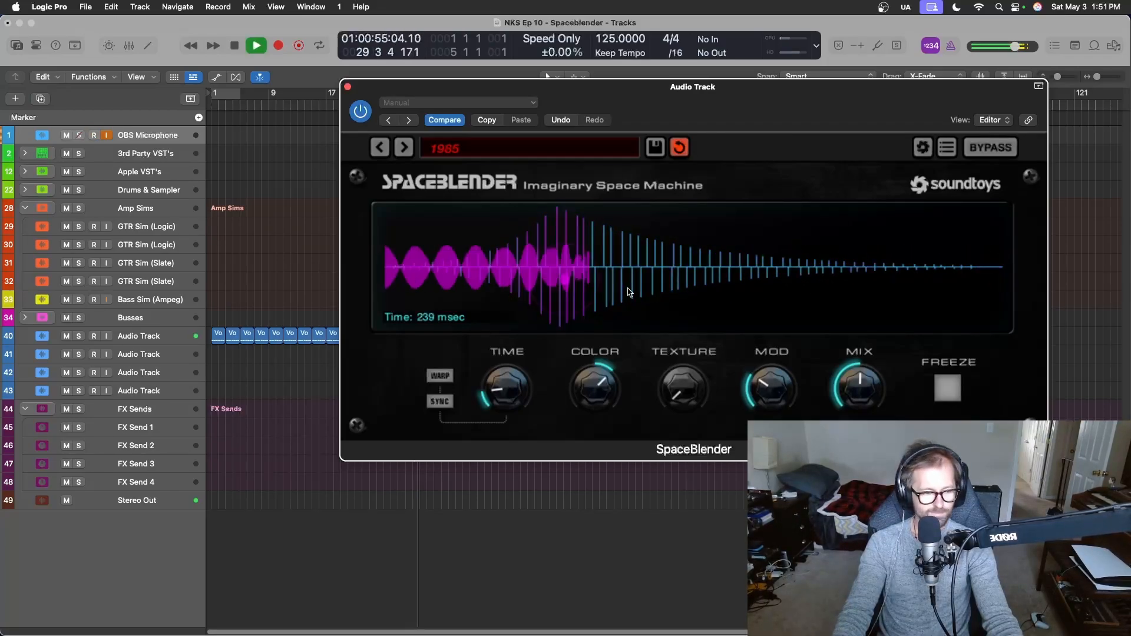
pyautogui.press('space')
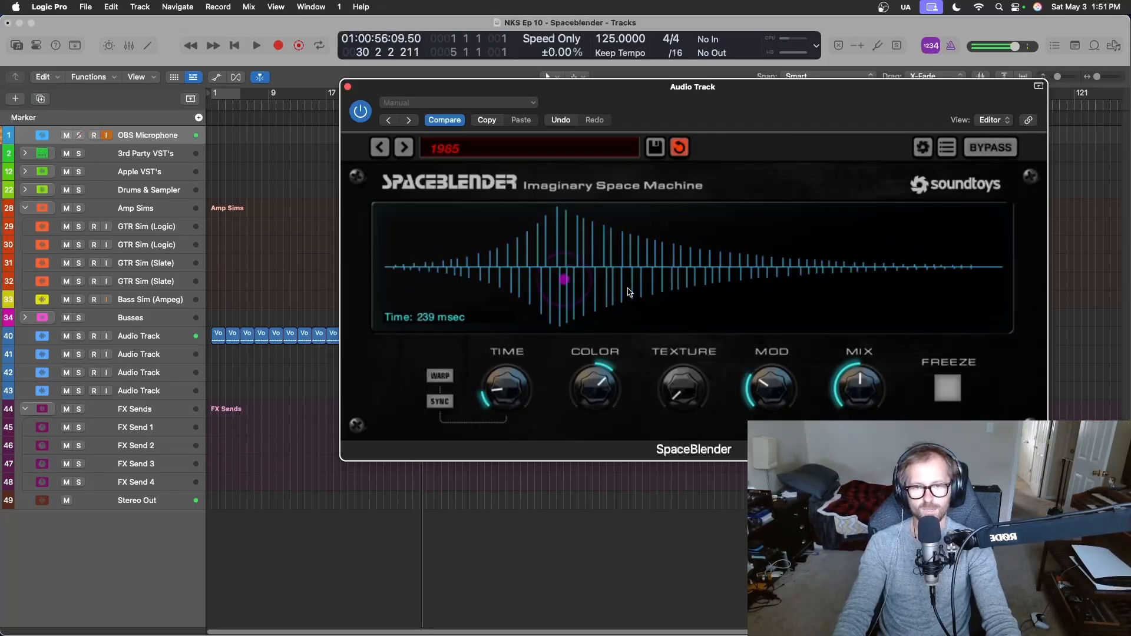
pyautogui.moveTo(680, 399); pyautogui.dragTo(636, 211)
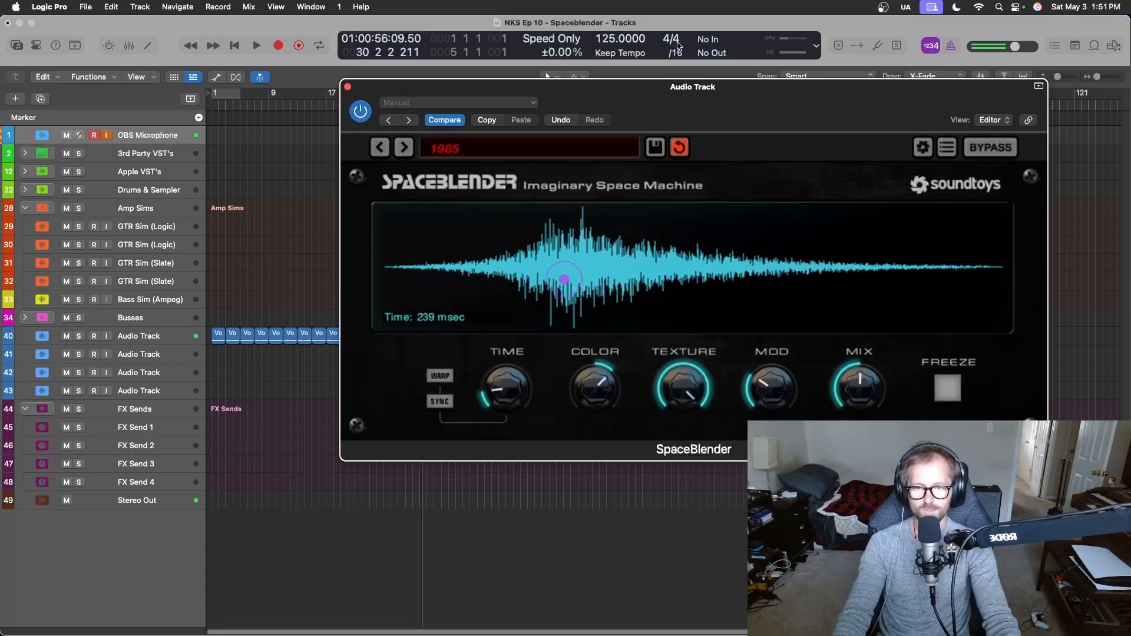
pyautogui.press('space')
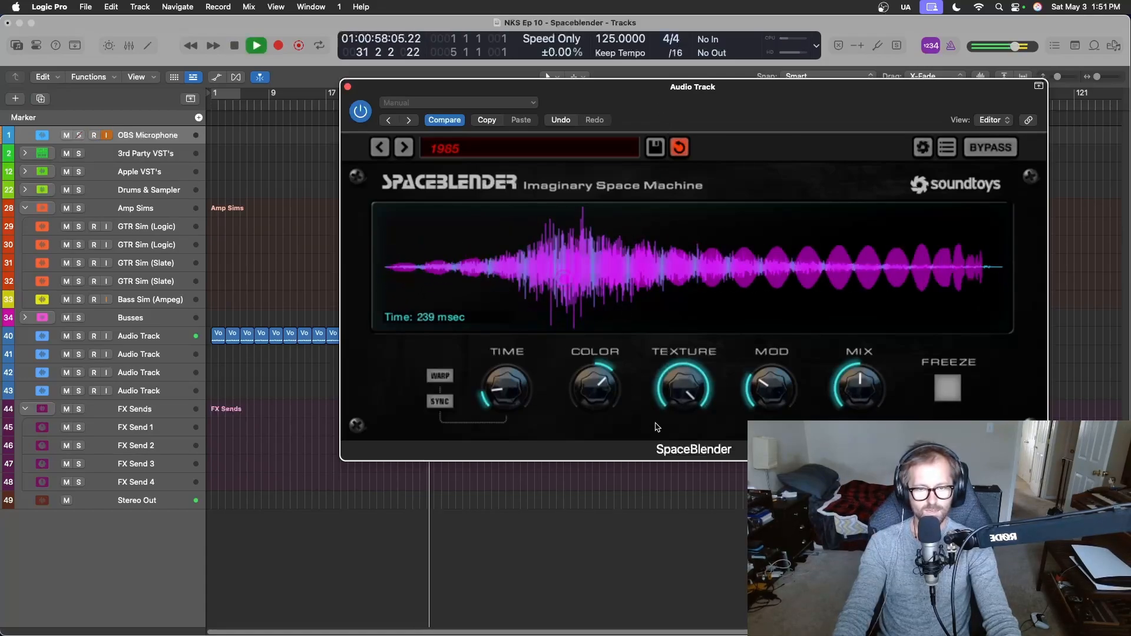
pyautogui.moveTo(678, 391); pyautogui.dragTo(684, 456)
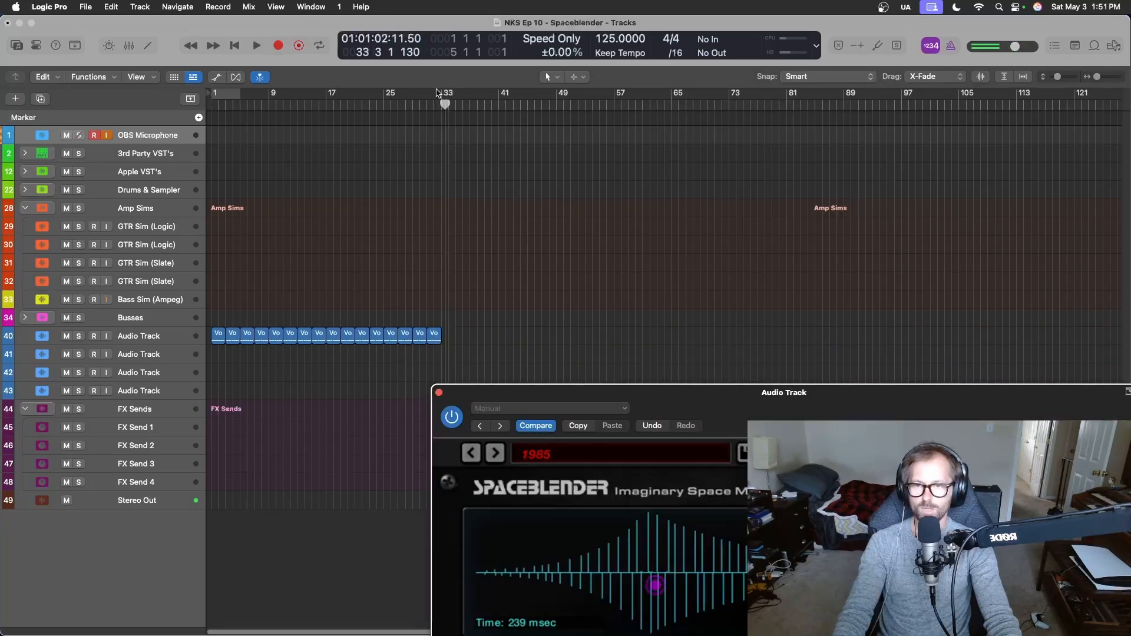
# Set a cycle range over bars 1 to 33 and sweep Texture down to its minimum while the loop plays.
pyautogui.moveTo(439, 93); pyautogui.dragTo(211, 99)
pyautogui.press('space')
pyautogui.moveTo(769, 410); pyautogui.dragTo(665, 213)
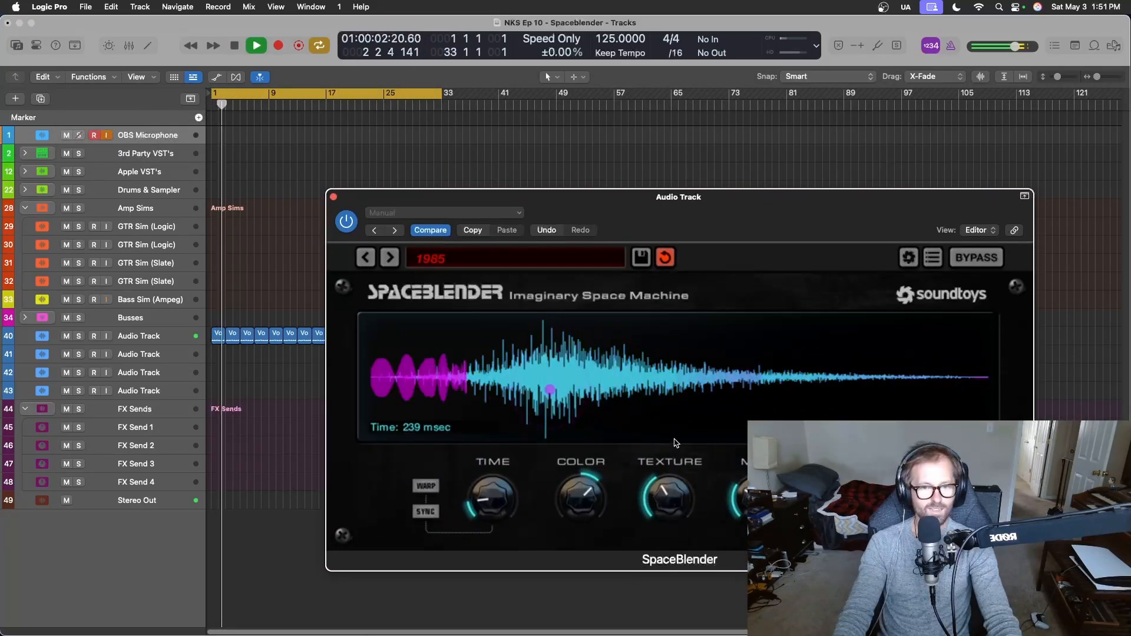
pyautogui.moveTo(676, 444); pyautogui.dragTo(701, 572)
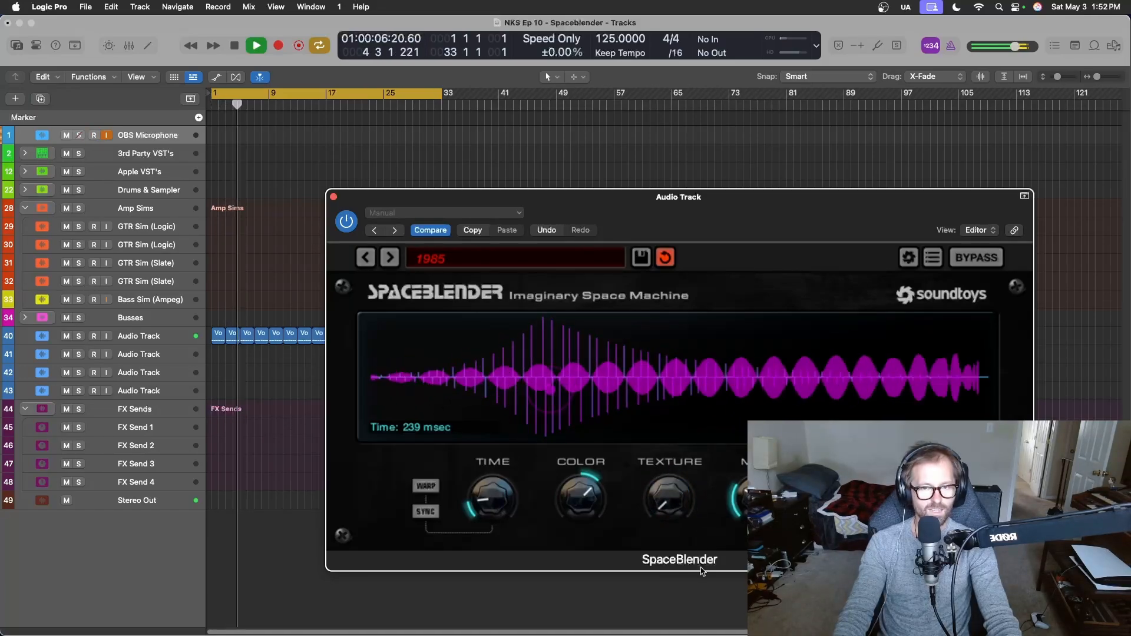
# Raise Texture to roughly a quarter of its range and turn Color slightly higher while the loop plays.
pyautogui.press('space')
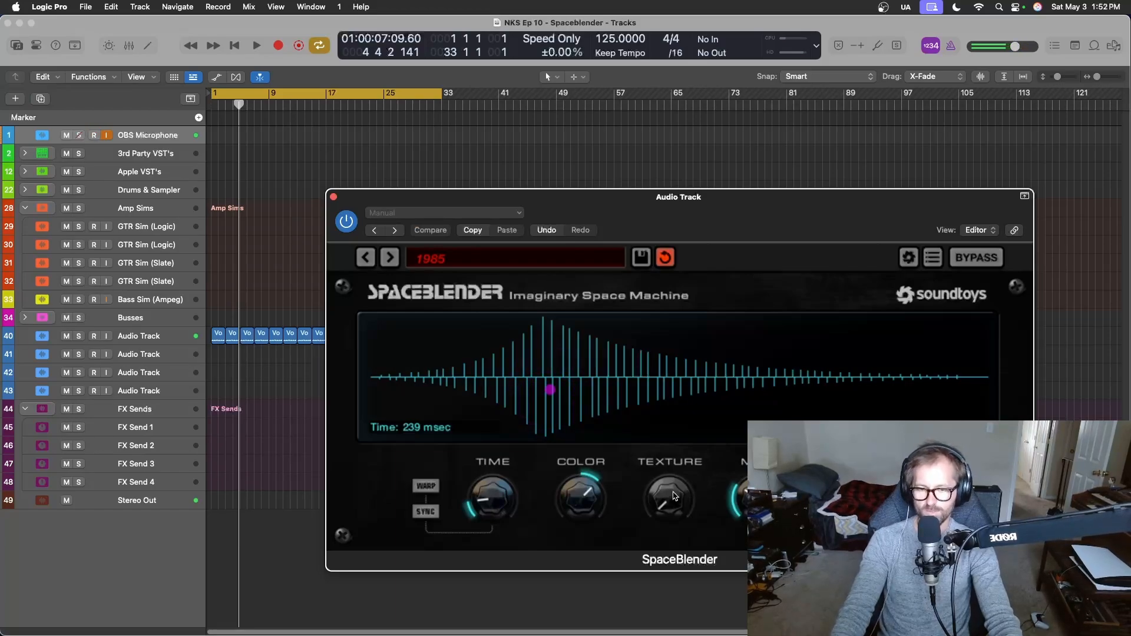
pyautogui.moveTo(682, 503); pyautogui.dragTo(676, 469)
pyautogui.press('space')
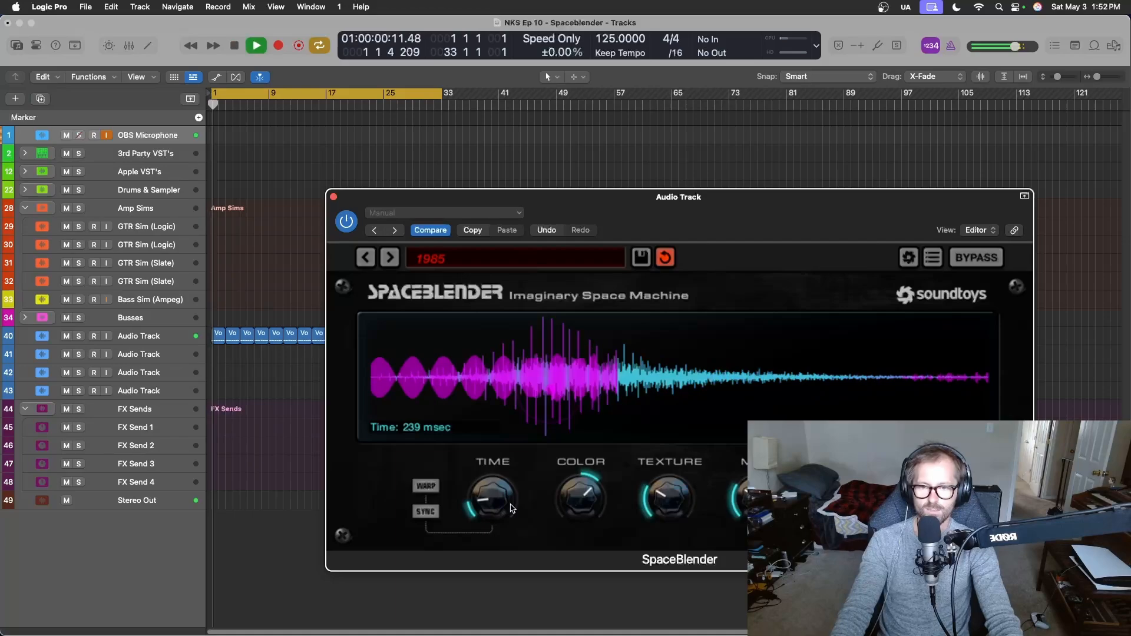
pyautogui.moveTo(571, 509); pyautogui.dragTo(557, 537)
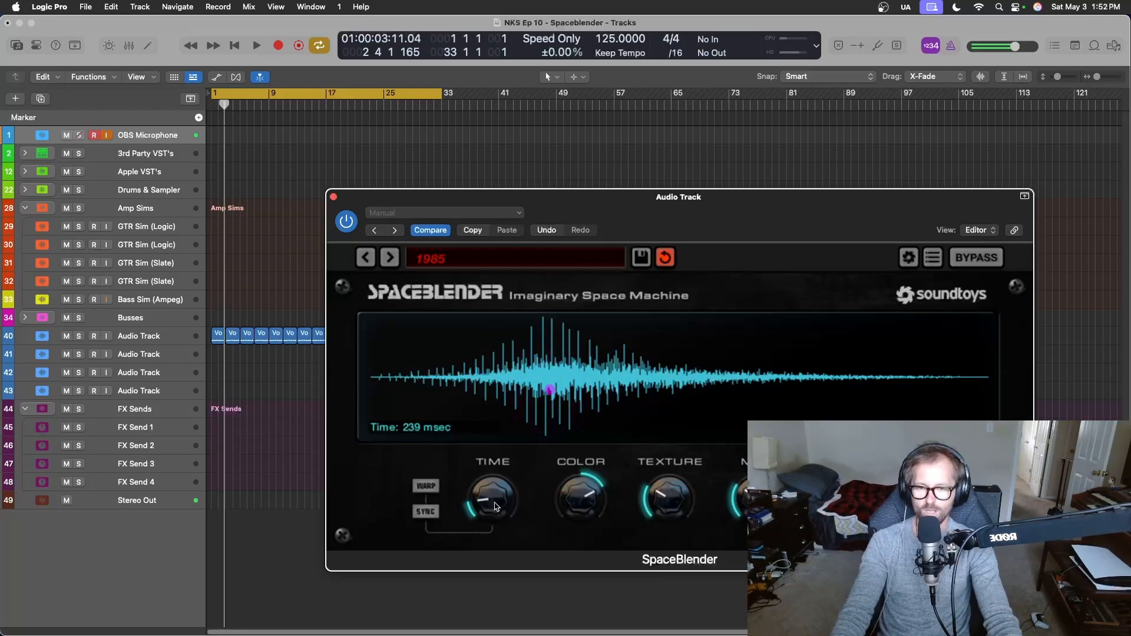
# Sweep Time up to 60000 msec during playback, and bring it down through 1063 msec to 245 msec.
pyautogui.press('space')
pyautogui.moveTo(495, 507); pyautogui.dragTo(586, 6)
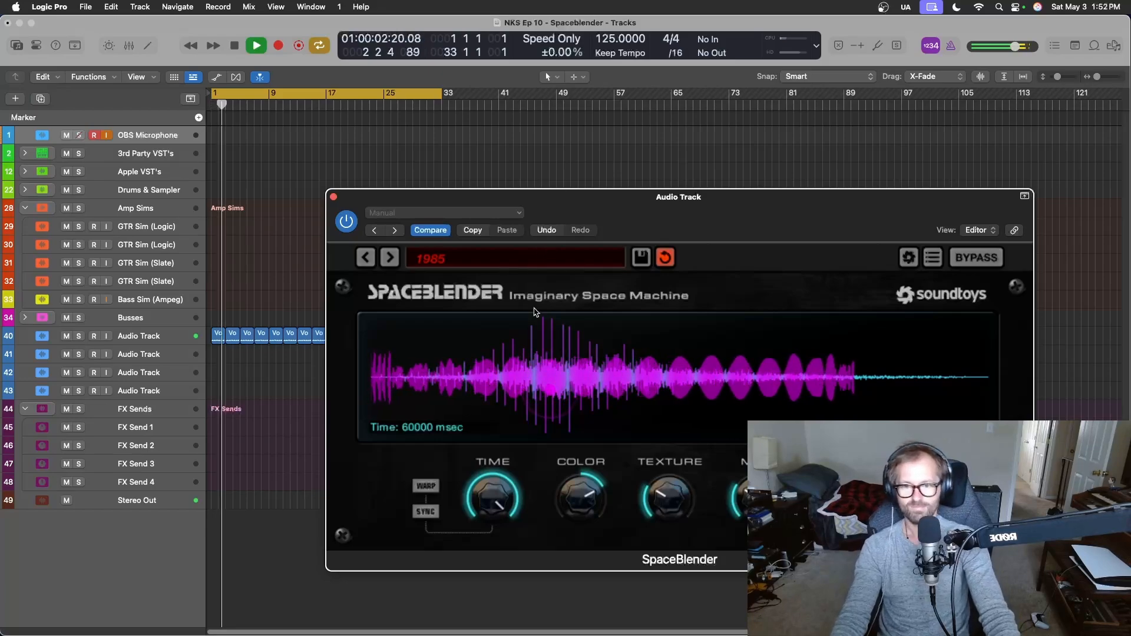
pyautogui.moveTo(505, 481); pyautogui.dragTo(495, 585)
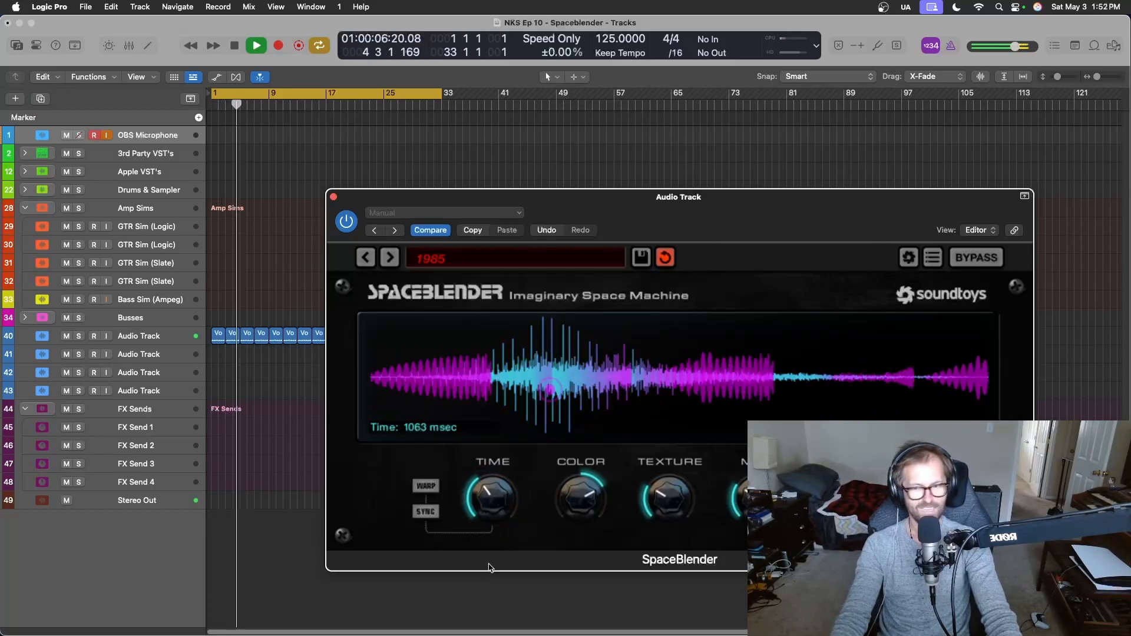
pyautogui.moveTo(493, 519); pyautogui.dragTo(496, 566)
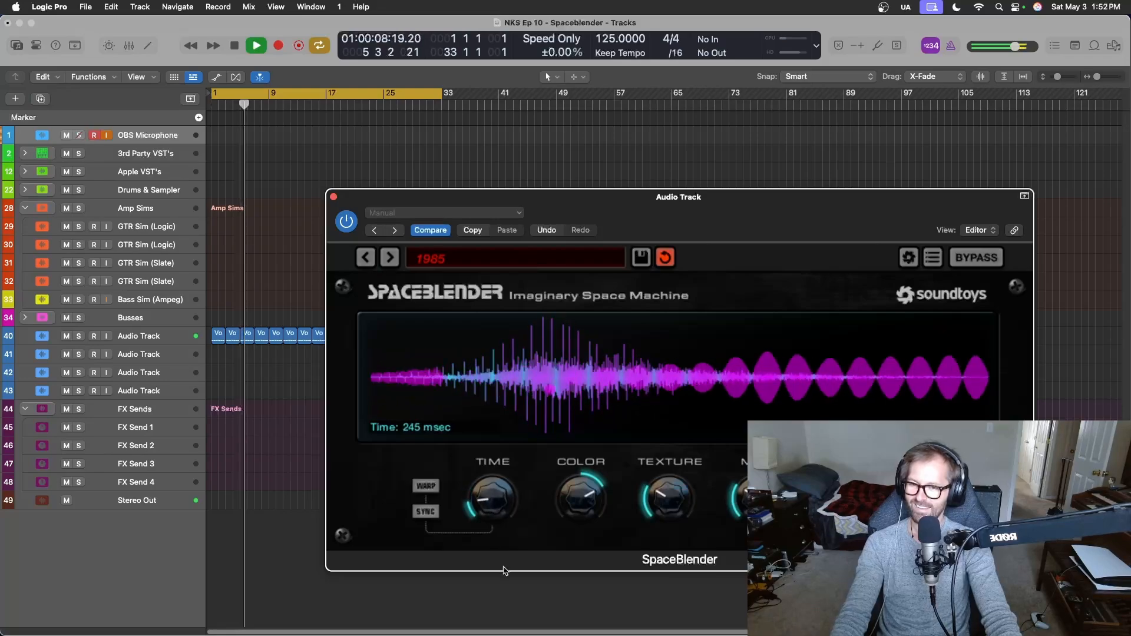
# Restart playback and audition Time at its minimum of 100 msec.
pyautogui.press('space')
pyautogui.press('space')
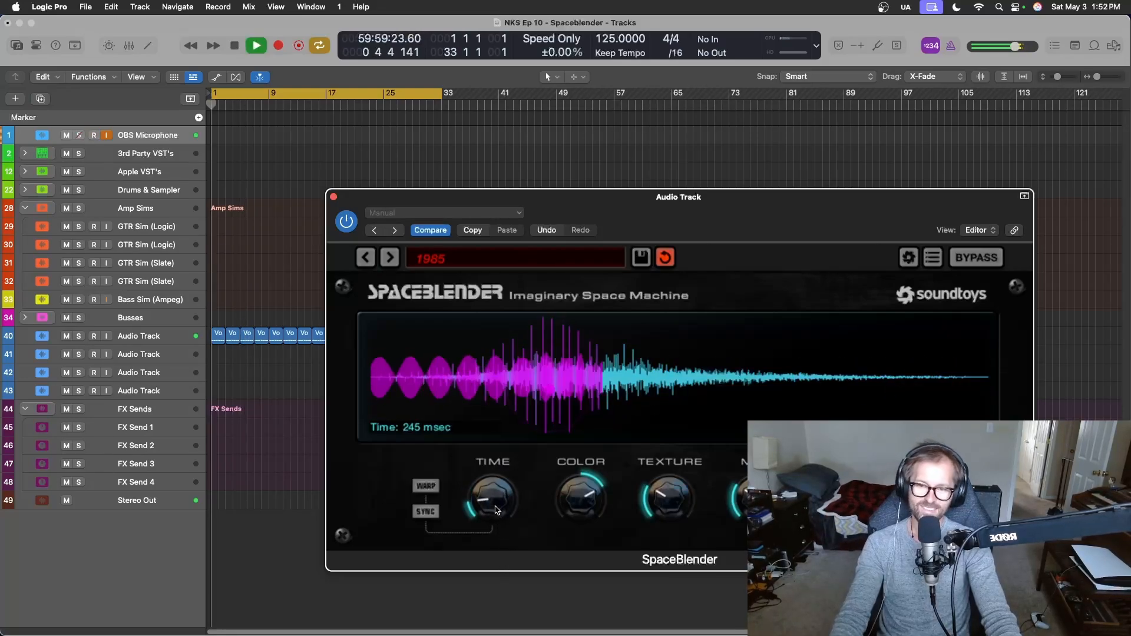
pyautogui.moveTo(505, 535); pyautogui.dragTo(498, 537)
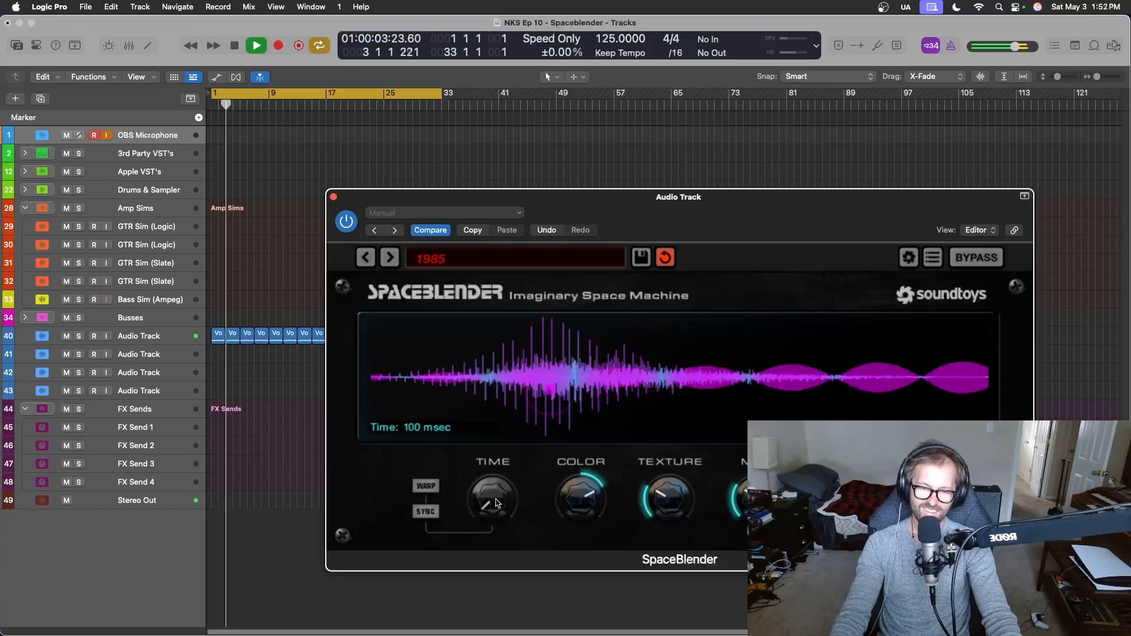
pyautogui.moveTo(496, 502)
pyautogui.mouseDown()
pyautogui.moveTo(501, 477)
pyautogui.moveTo(488, 486)
pyautogui.mouseUp()
pyautogui.press('space')
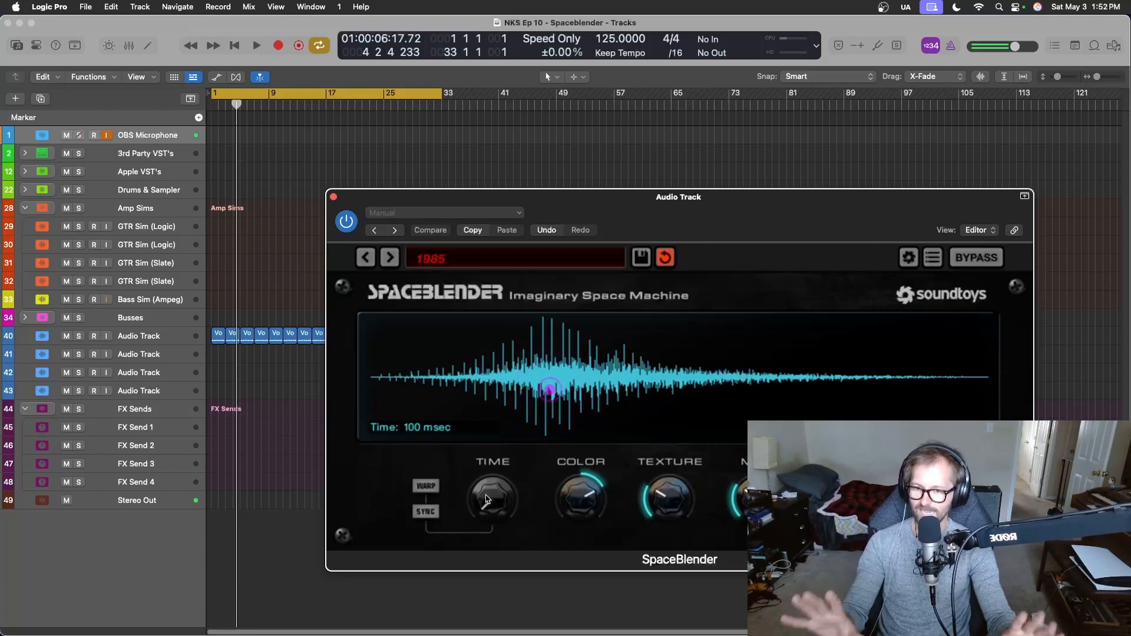
# Audition Time at 277 msec and at 701 msec, replaying the loop from the start for each.
pyautogui.press('space')
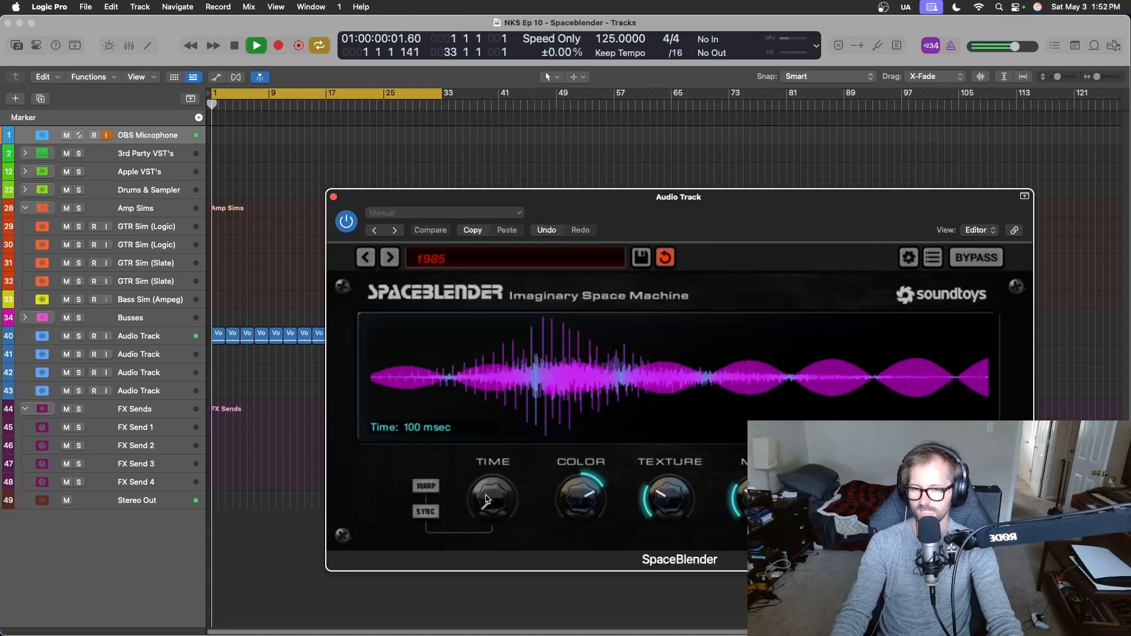
pyautogui.moveTo(486, 500); pyautogui.dragTo(493, 477)
pyautogui.press('space')
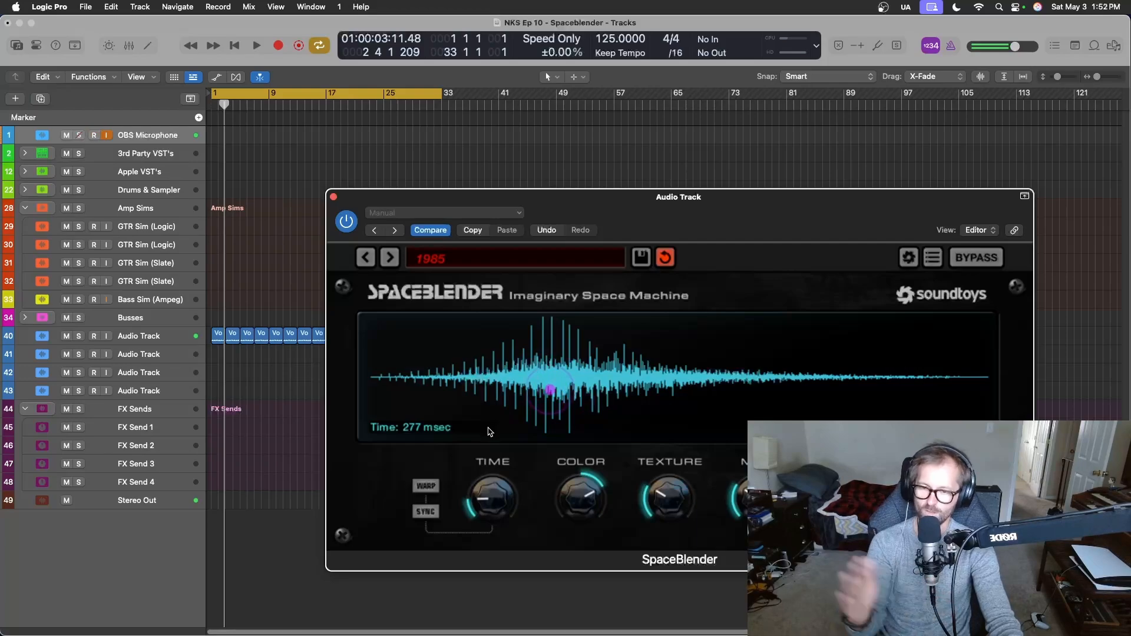
pyautogui.press('space')
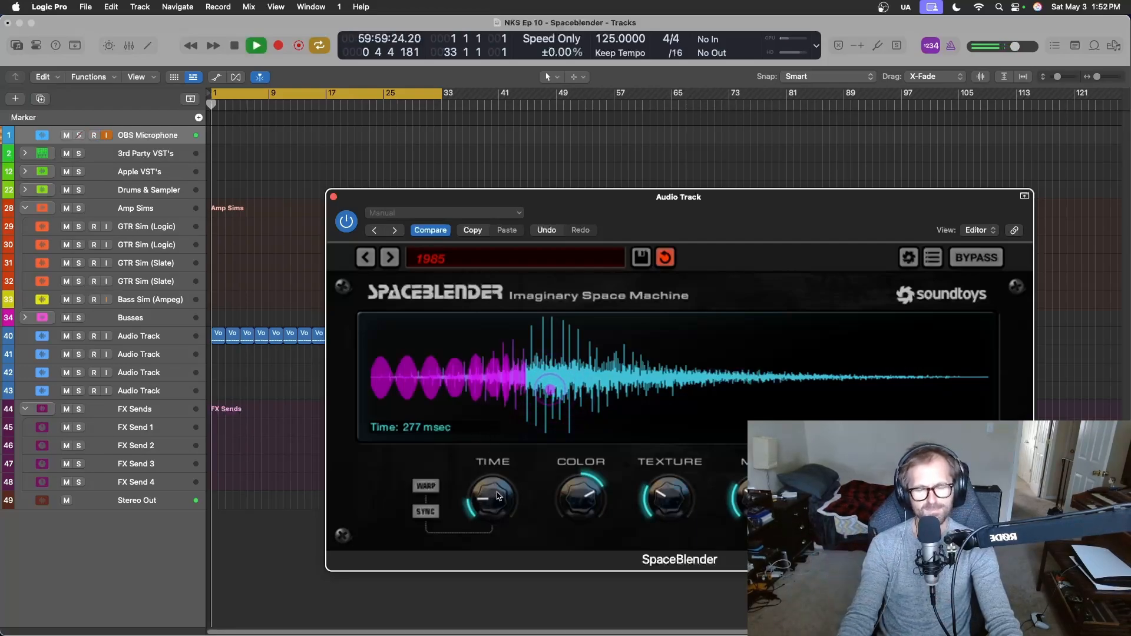
pyautogui.moveTo(487, 501); pyautogui.dragTo(495, 464)
pyautogui.press('space')
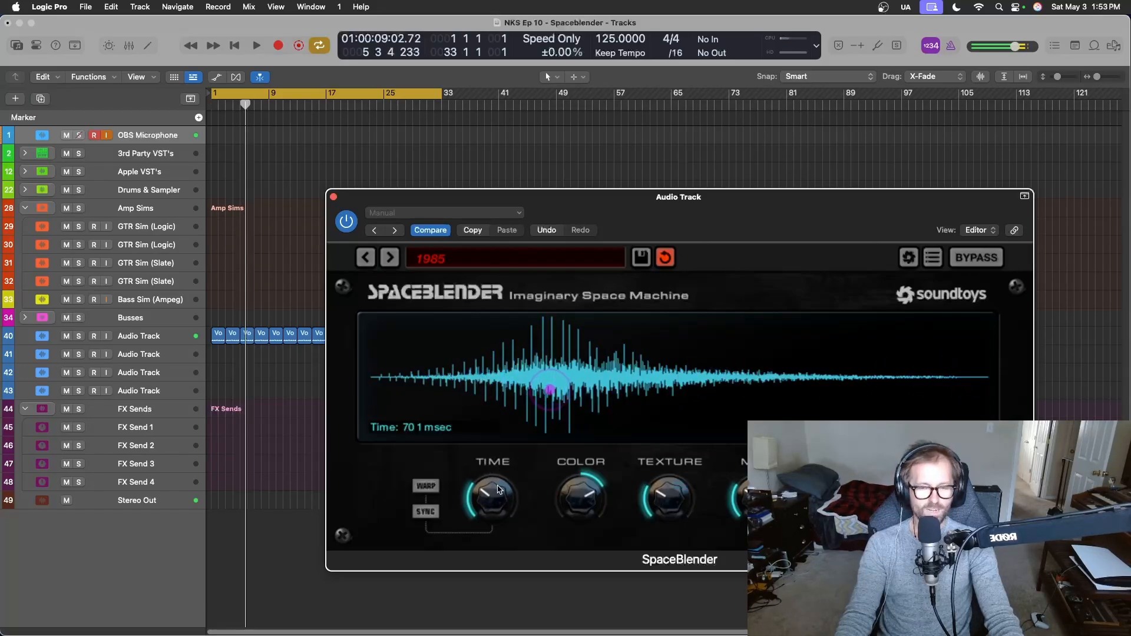
# Lower Time back to 100 msec while the loop plays, stop playback and close the plug-in window.
pyautogui.press('space')
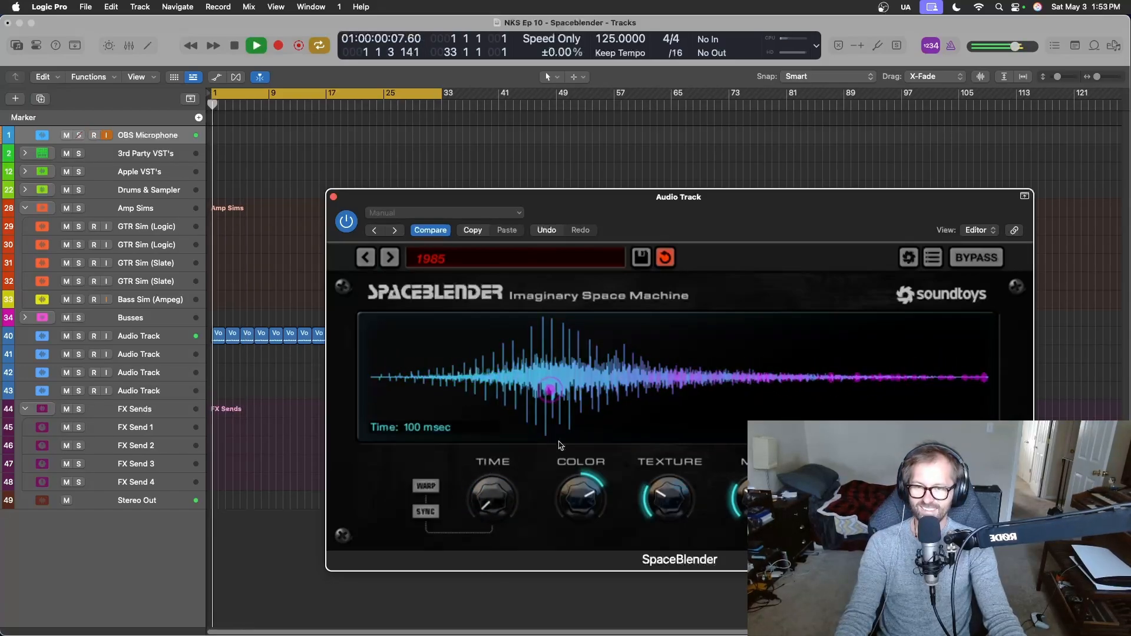
pyautogui.moveTo(500, 501); pyautogui.dragTo(501, 508)
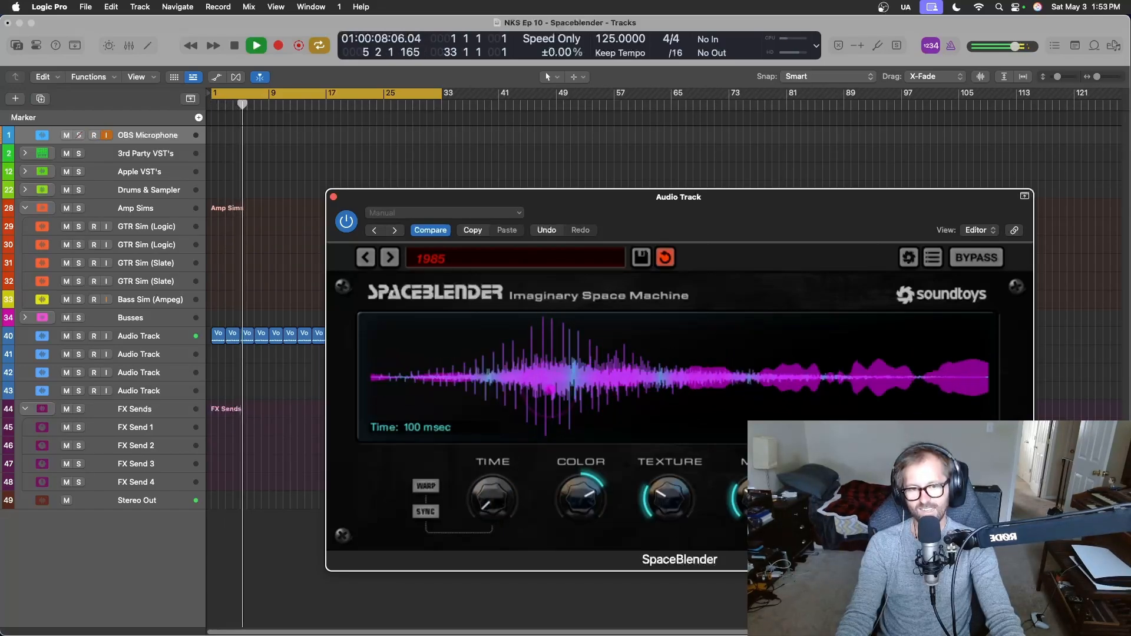
pyautogui.press('space')
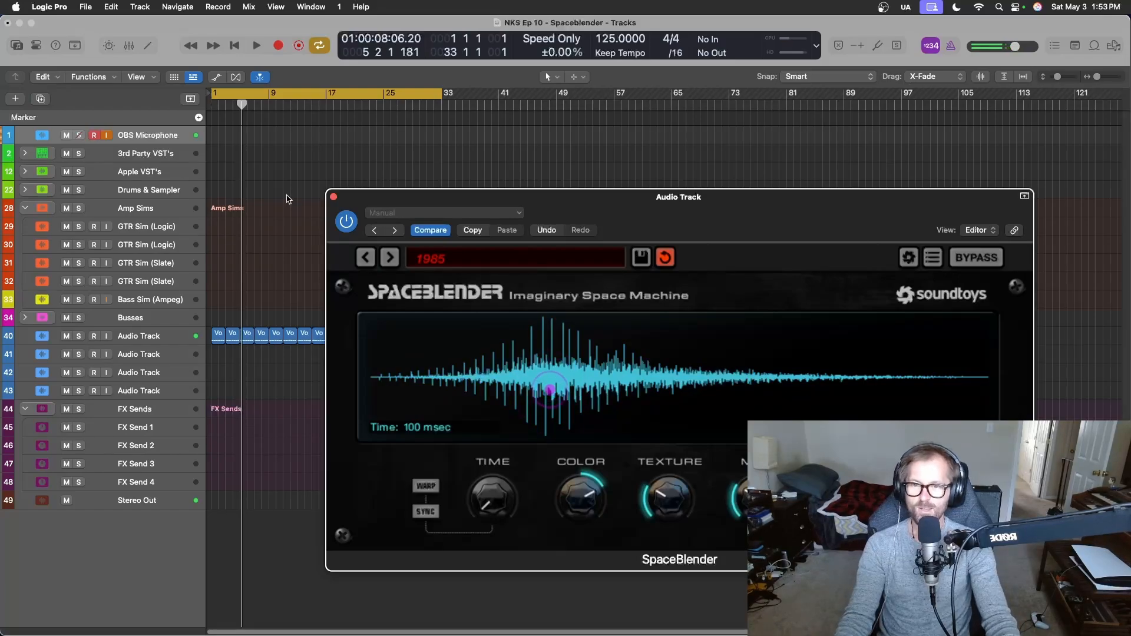
pyautogui.click(333, 197)
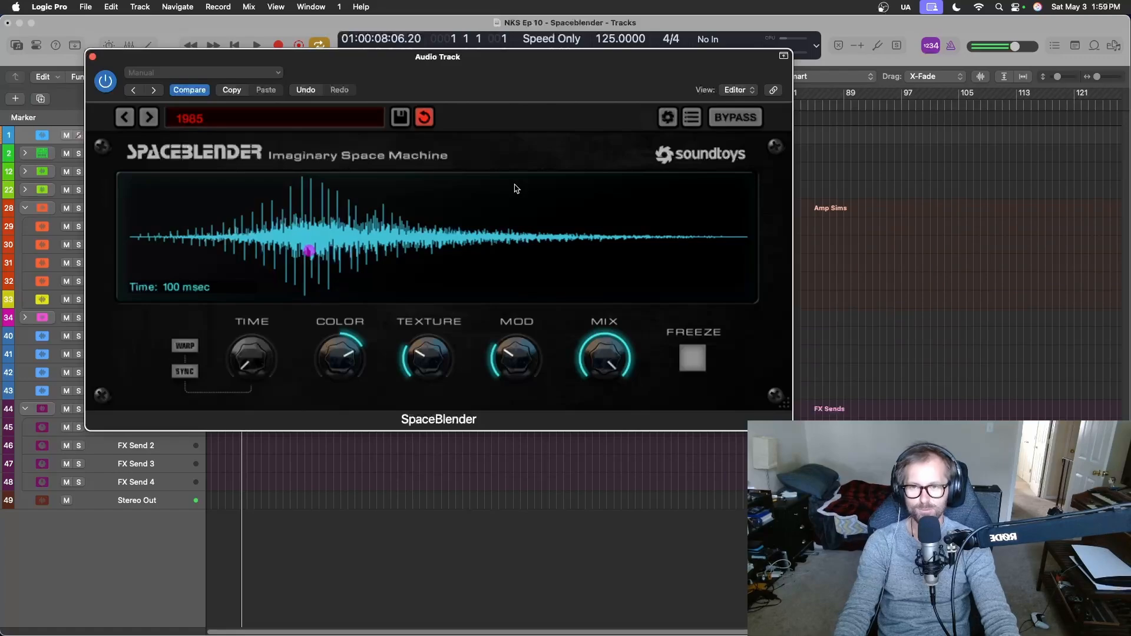
# Turn off cycle mode and return the playhead to the start of the project.
pyautogui.moveTo(517, 57); pyautogui.dragTo(859, 205)
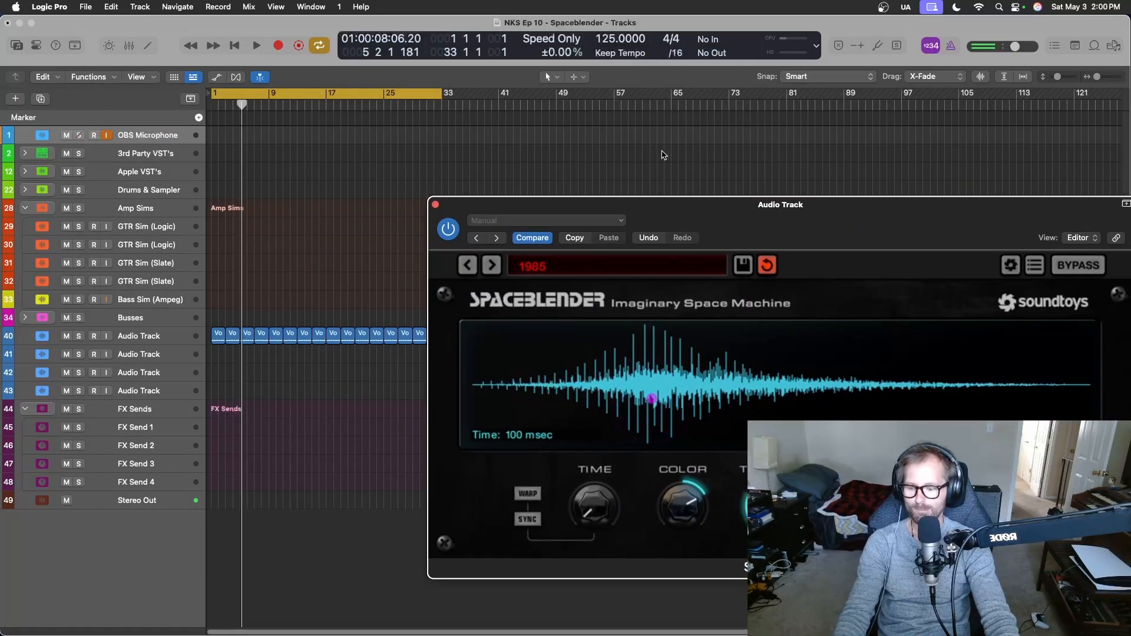
pyautogui.press('c')
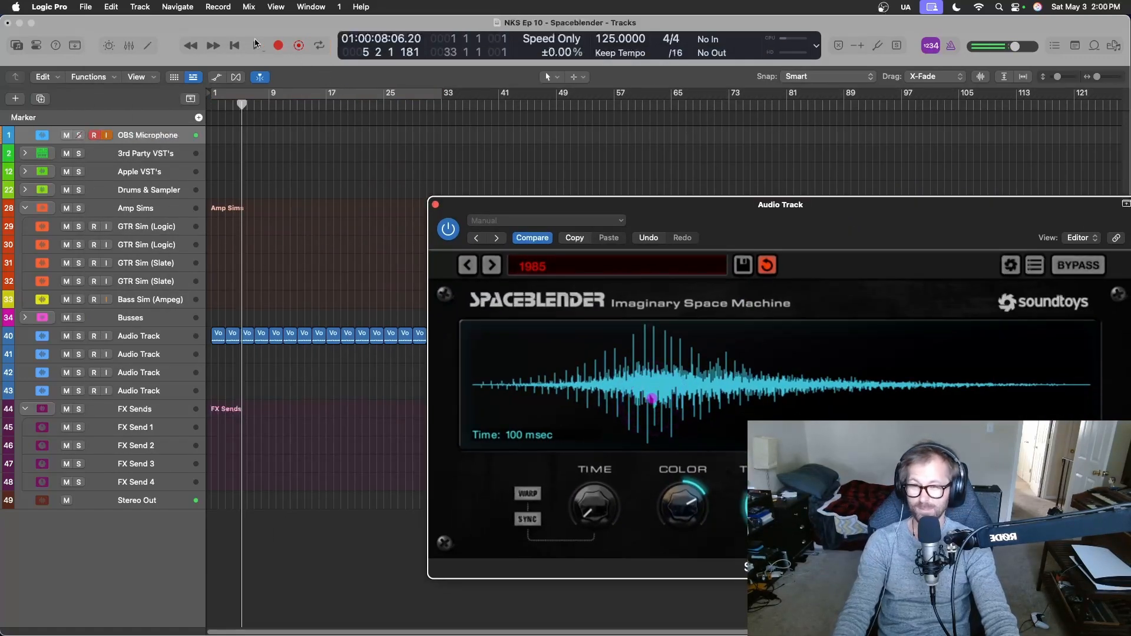
pyautogui.click(233, 50)
pyautogui.moveTo(835, 212); pyautogui.dragTo(797, 127)
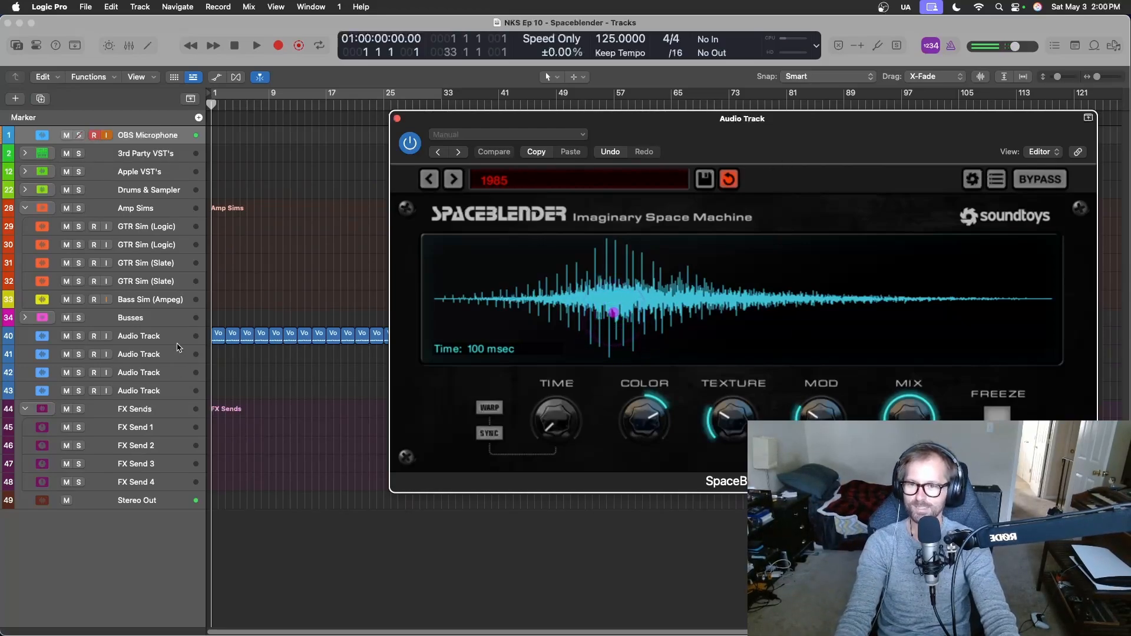
# Set the automation mode of the SpaceBlender audio track to Latch in the mixer.
pyautogui.press('x')
pyautogui.moveTo(765, 142); pyautogui.dragTo(167, 481)
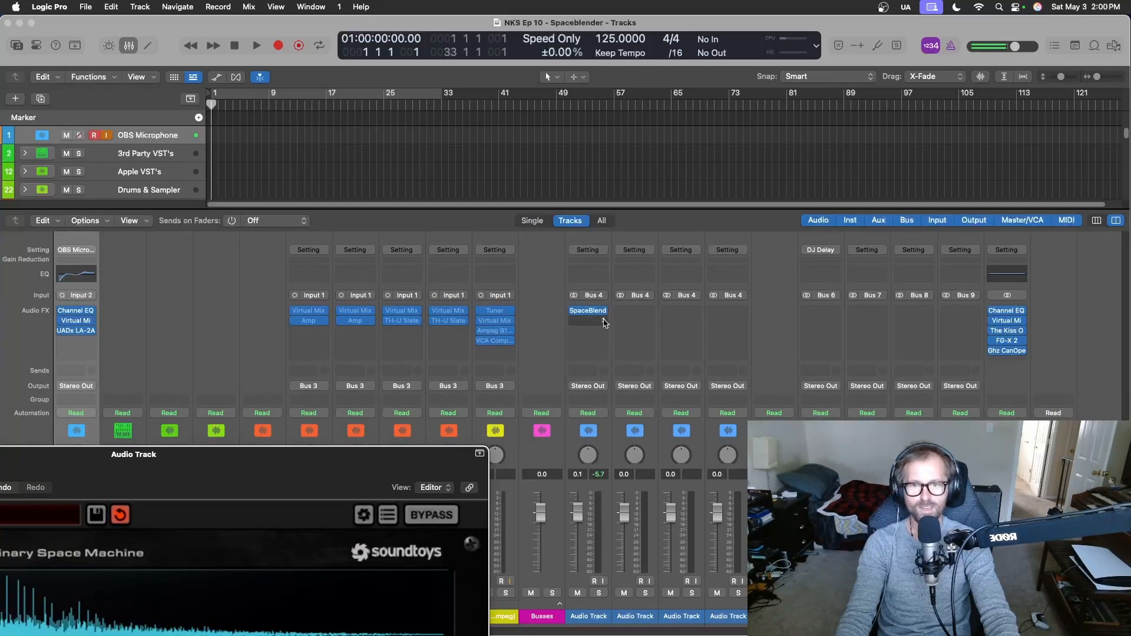
pyautogui.click(606, 415)
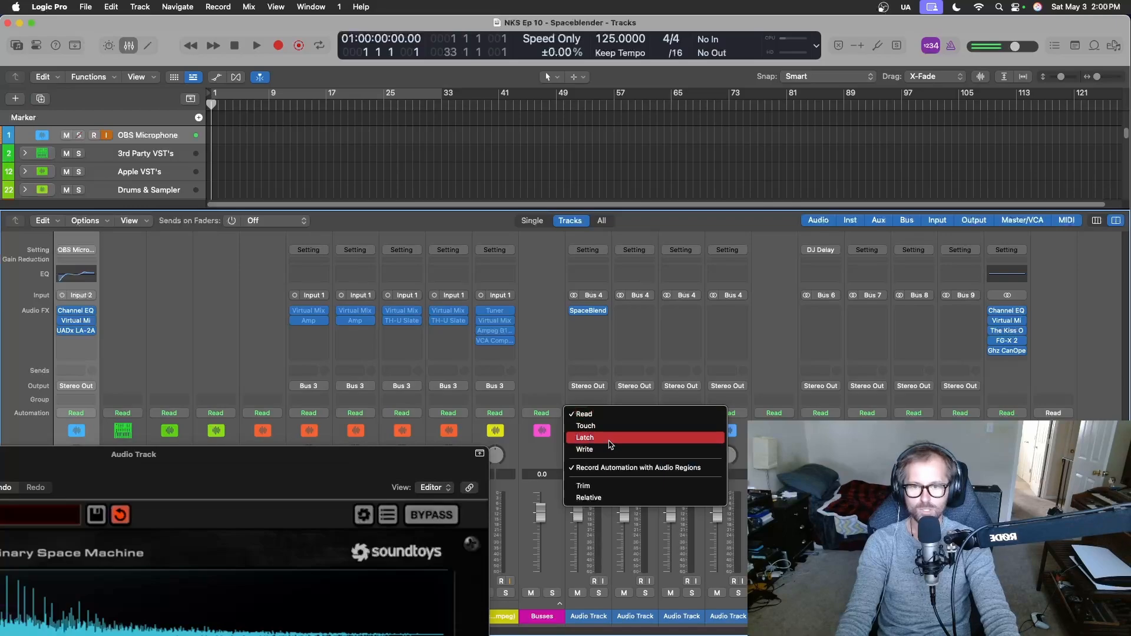
pyautogui.click(554, 404)
pyautogui.press('x')
# Lower the SpaceBlender Mix to about half during playback to record the automation, and play the track back.
pyautogui.moveTo(390, 464); pyautogui.dragTo(961, 108)
pyautogui.press('space')
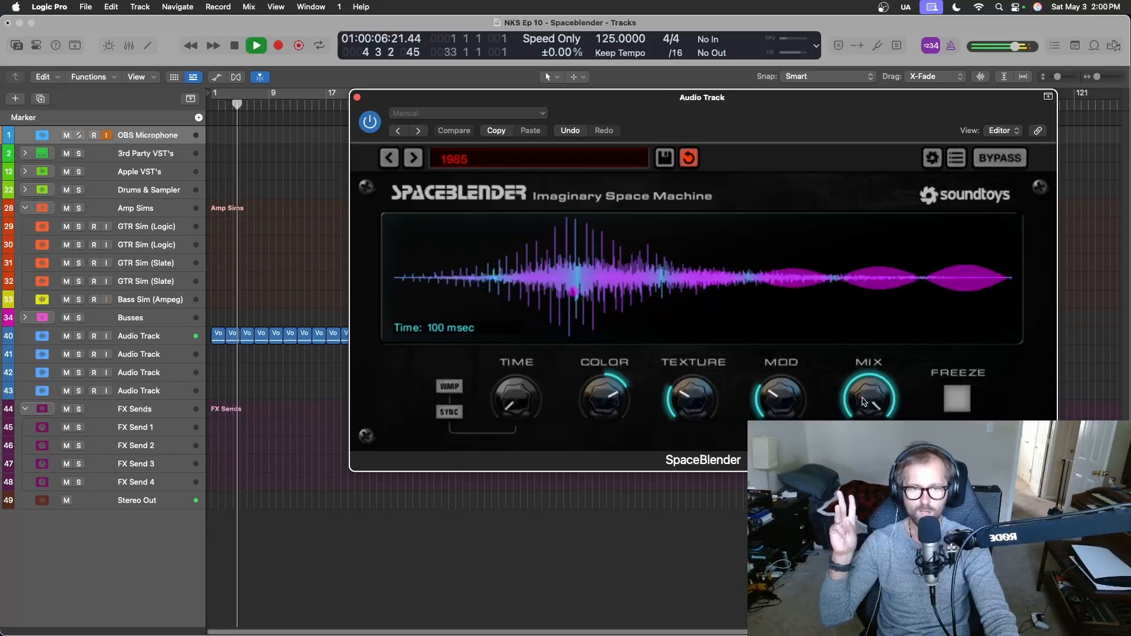
pyautogui.moveTo(864, 402); pyautogui.dragTo(863, 430)
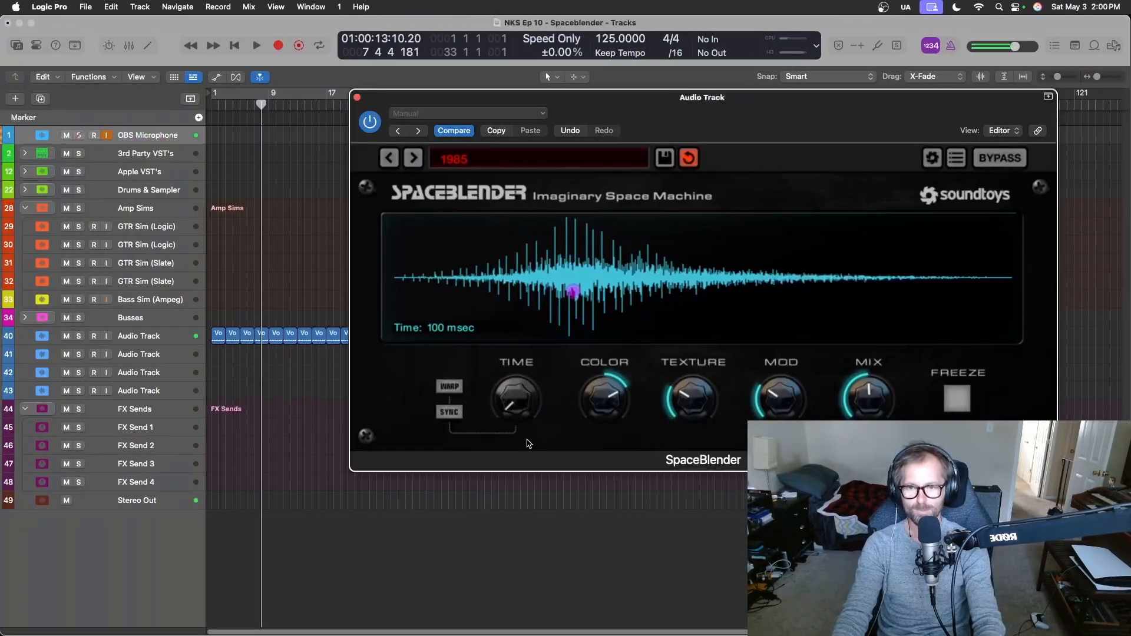
pyautogui.press('x')
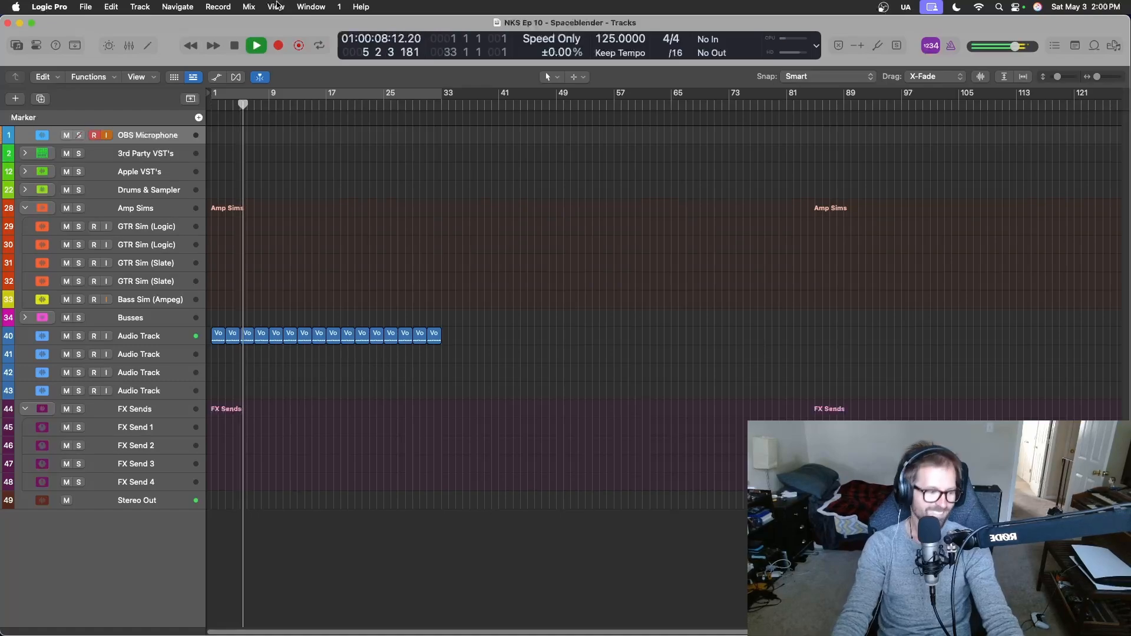
pyautogui.press('space')
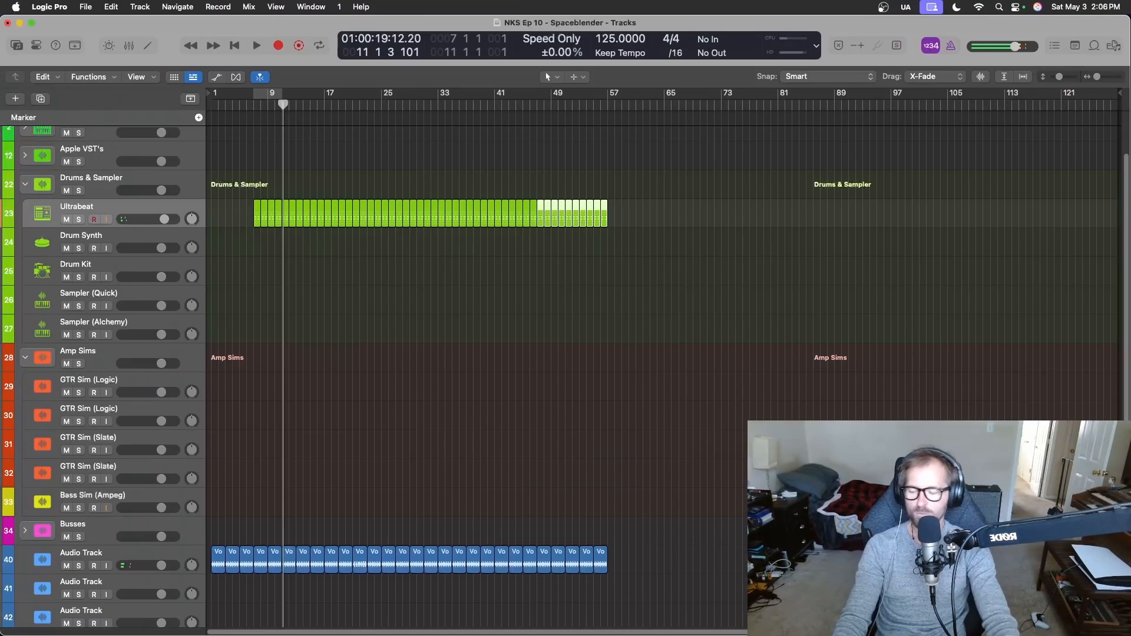
# Inspect the first Ultrabeat pattern at bar 7 in the Step Sequencer and the track's channel strip in the mixer.
pyautogui.press('super+Down')
pyautogui.press('super+Down')
pyautogui.press('super+Down')
pyautogui.press('super+Down')
pyautogui.press('super+Down')
pyautogui.press('super+Down')
pyautogui.press('super+Down')
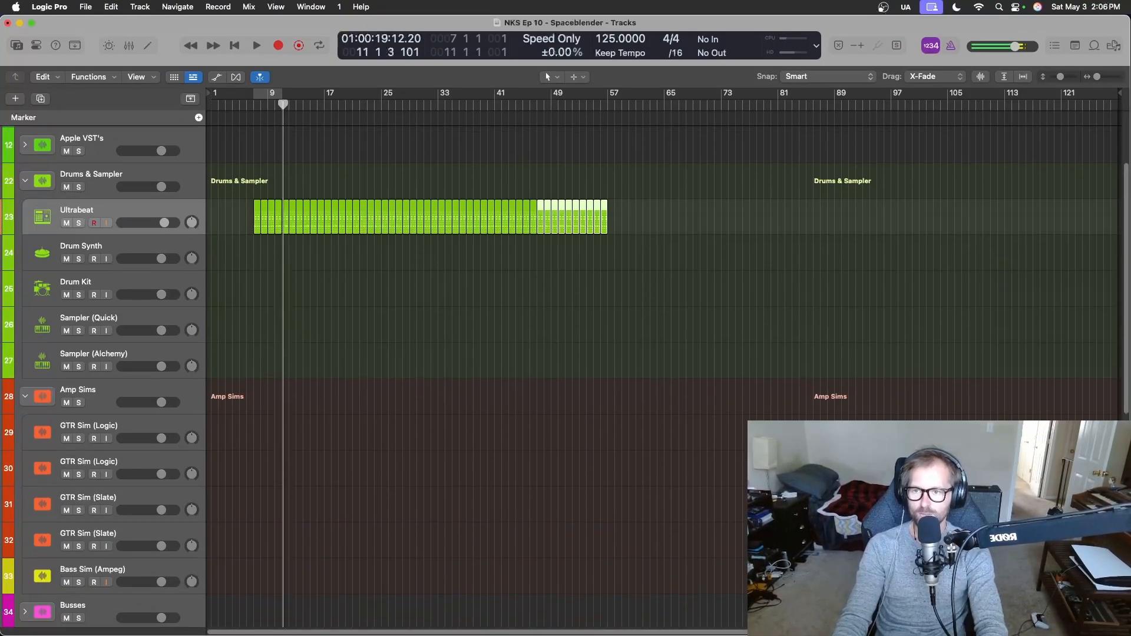
pyautogui.press('super+Right')
pyautogui.press('super+Right')
pyautogui.press('super+Right')
pyautogui.press('super+Right')
pyautogui.press('super+Right')
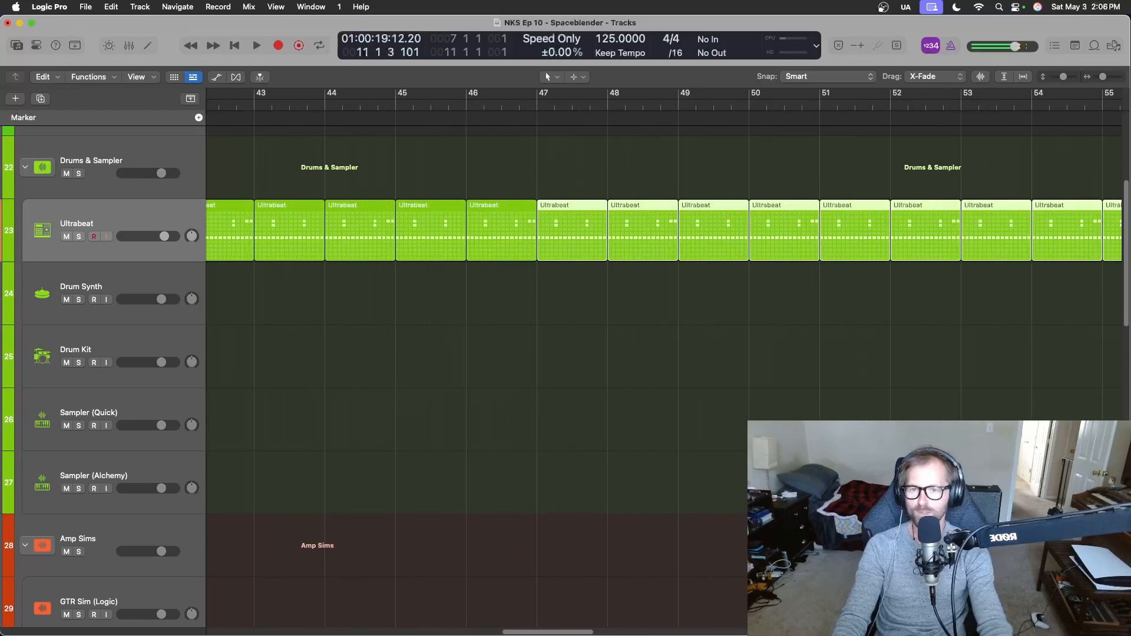
pyautogui.hscroll(-15, 307, 427)
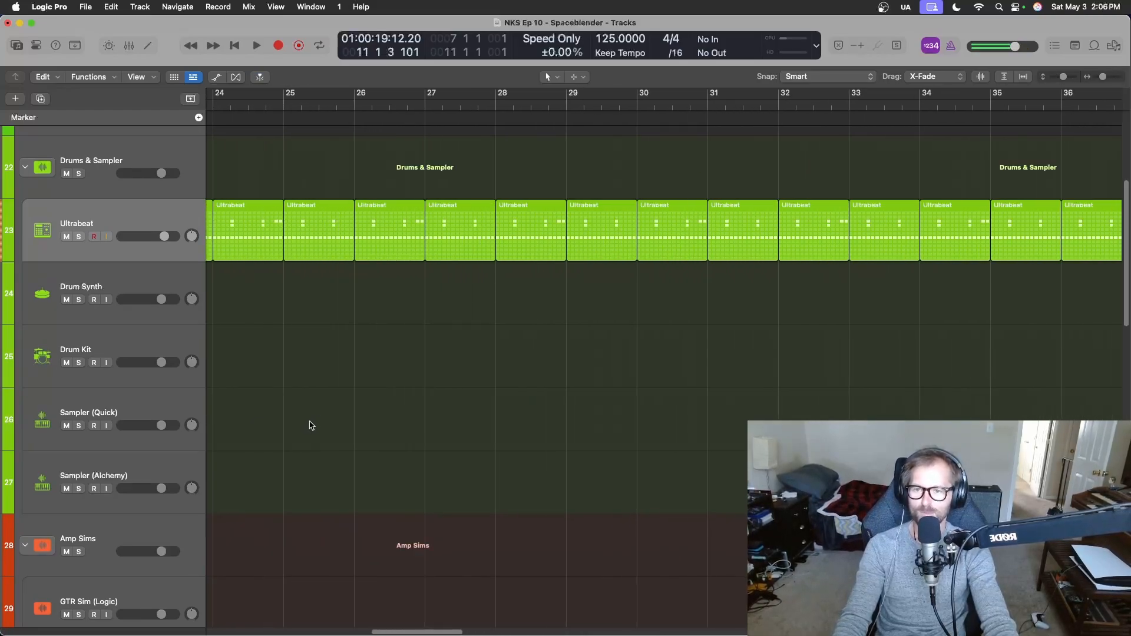
pyautogui.hscroll(-10, 313, 424)
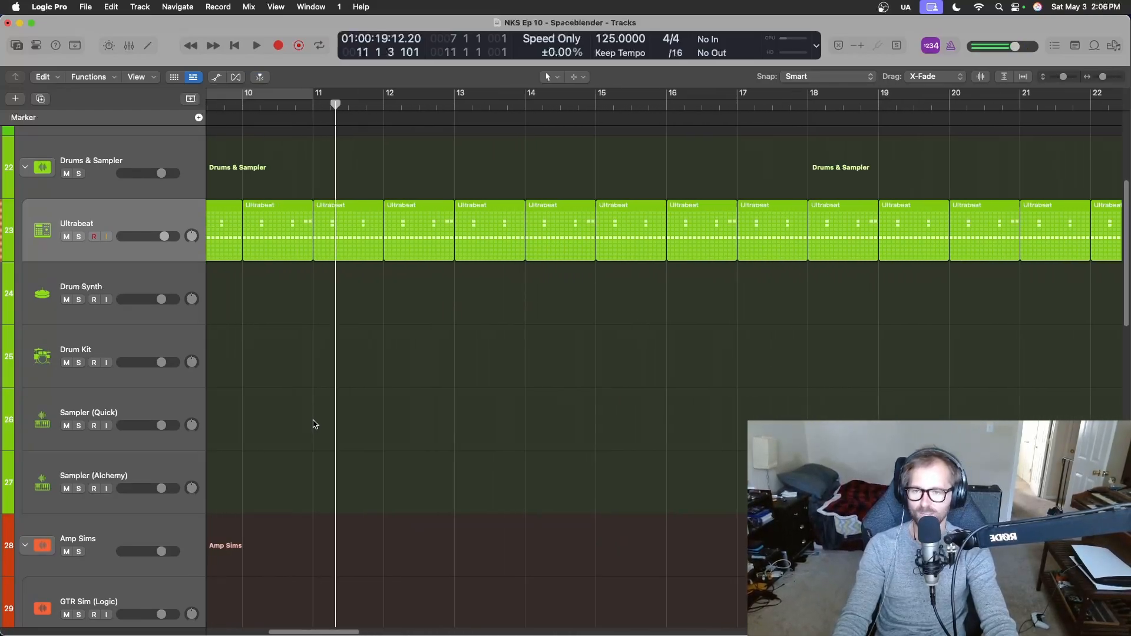
pyautogui.doubleClick(347, 248)
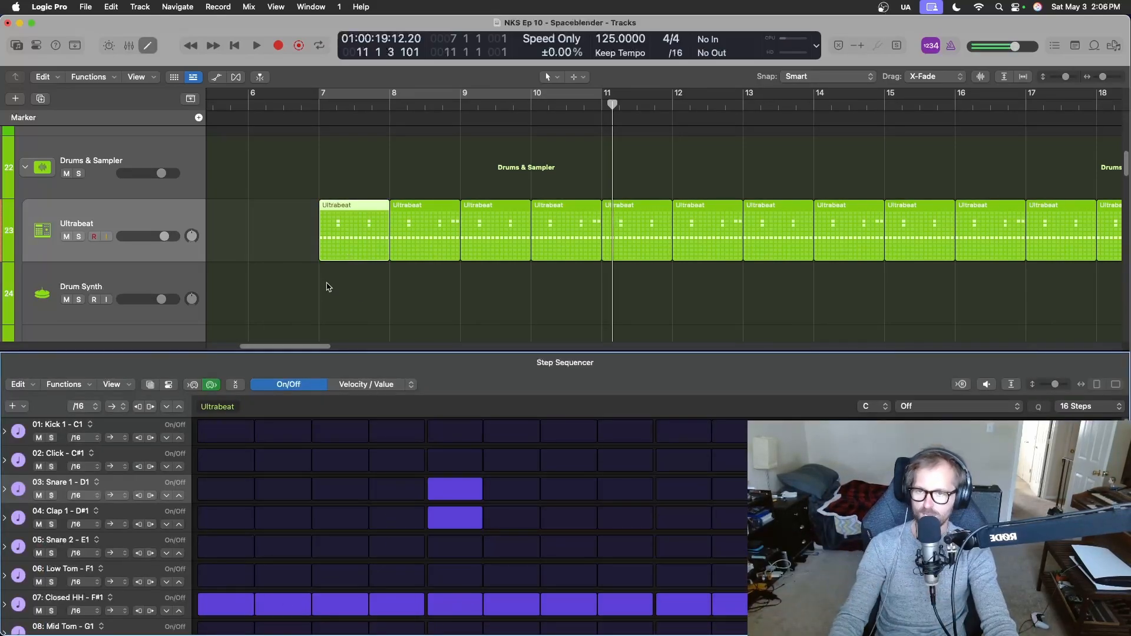
pyautogui.press('x')
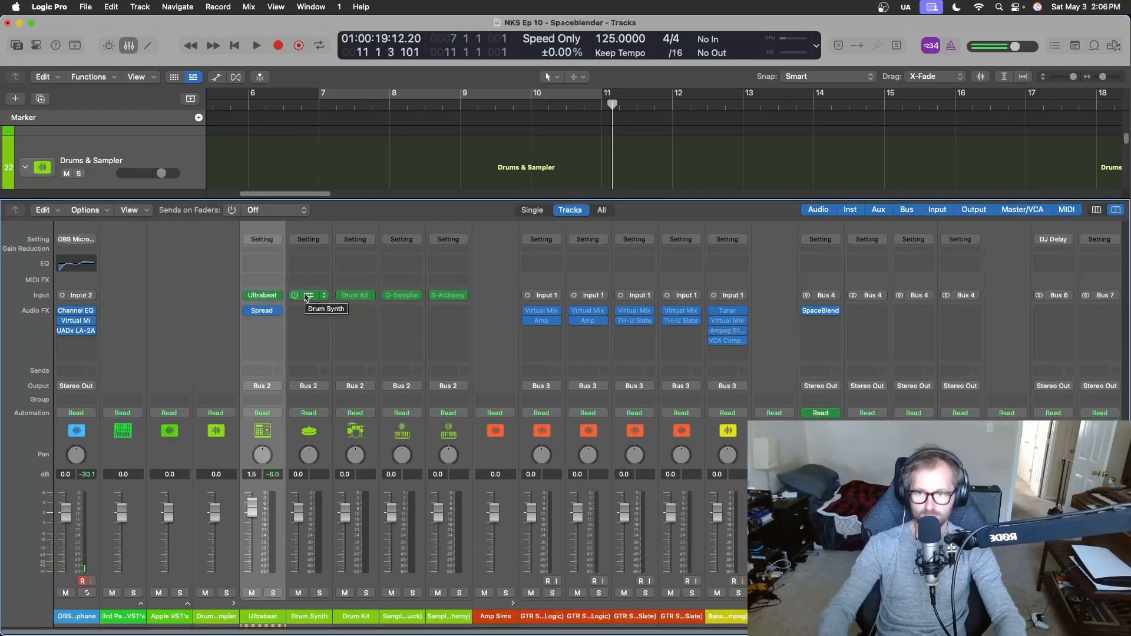
pyautogui.press('x')
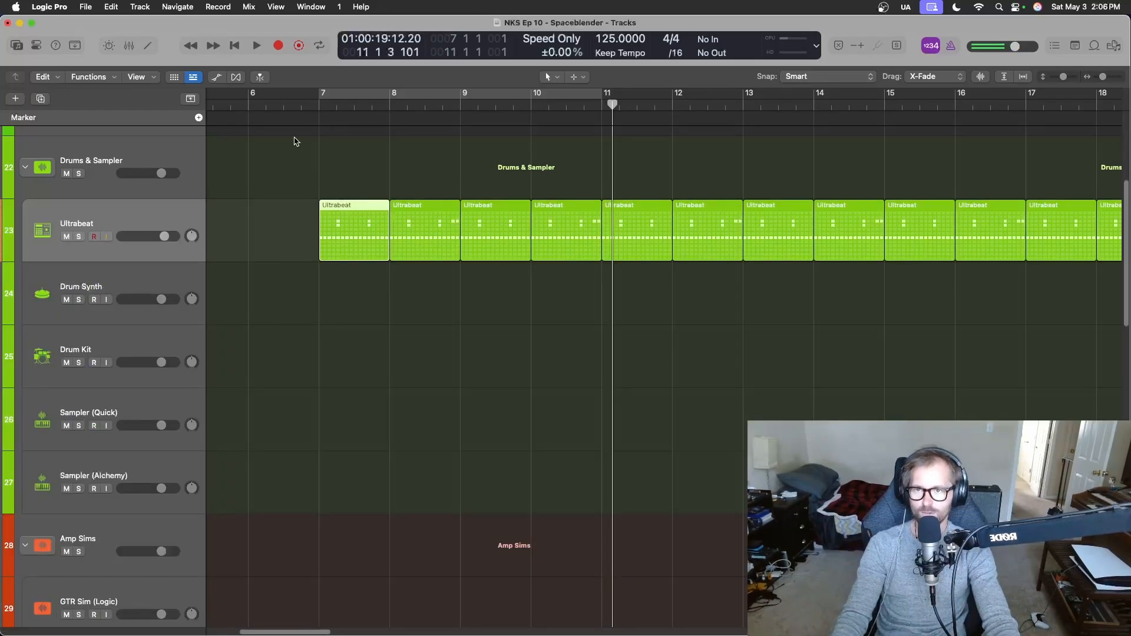
# Play the Ultrabeat part from just before bar 7, stop playback, and save the project.
pyautogui.doubleClick(265, 103)
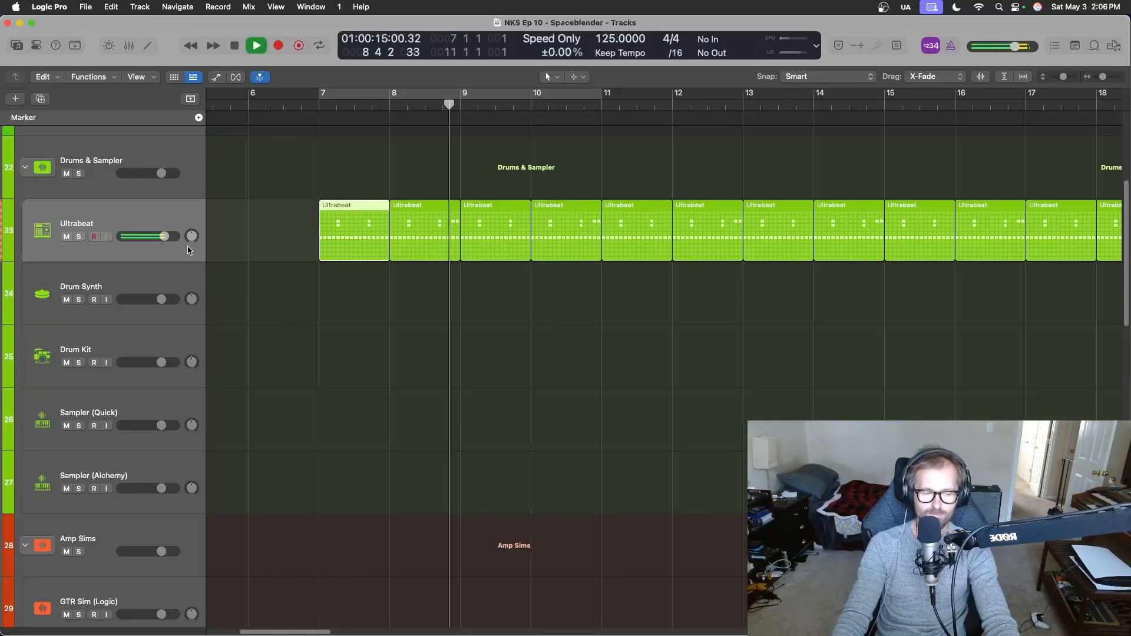
pyautogui.press('super+Left')
pyautogui.press('super+Left')
pyautogui.press('super+Left')
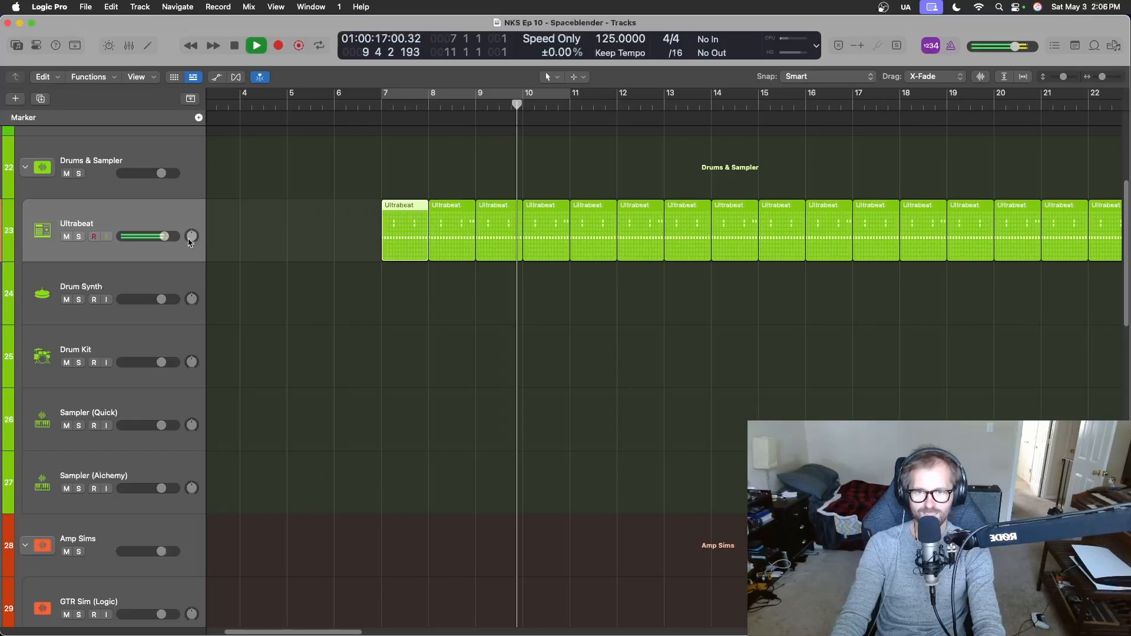
pyautogui.press('super+Up')
pyautogui.press('super+Up')
pyautogui.press('super+Up')
pyautogui.press('super+Up')
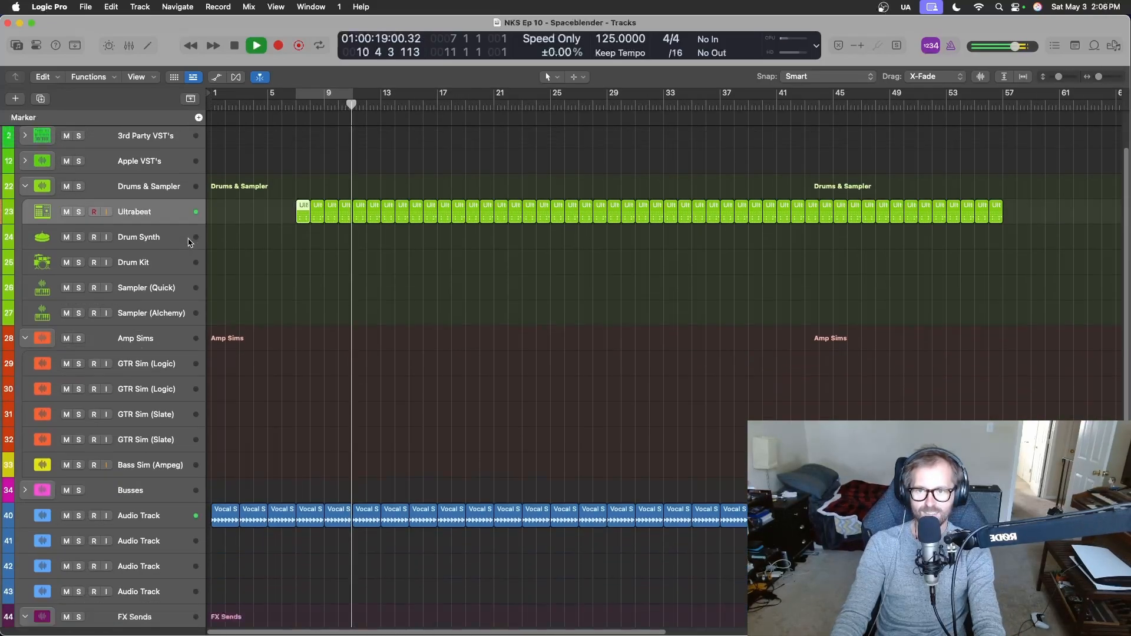
pyautogui.press('space')
pyautogui.press('super+s')
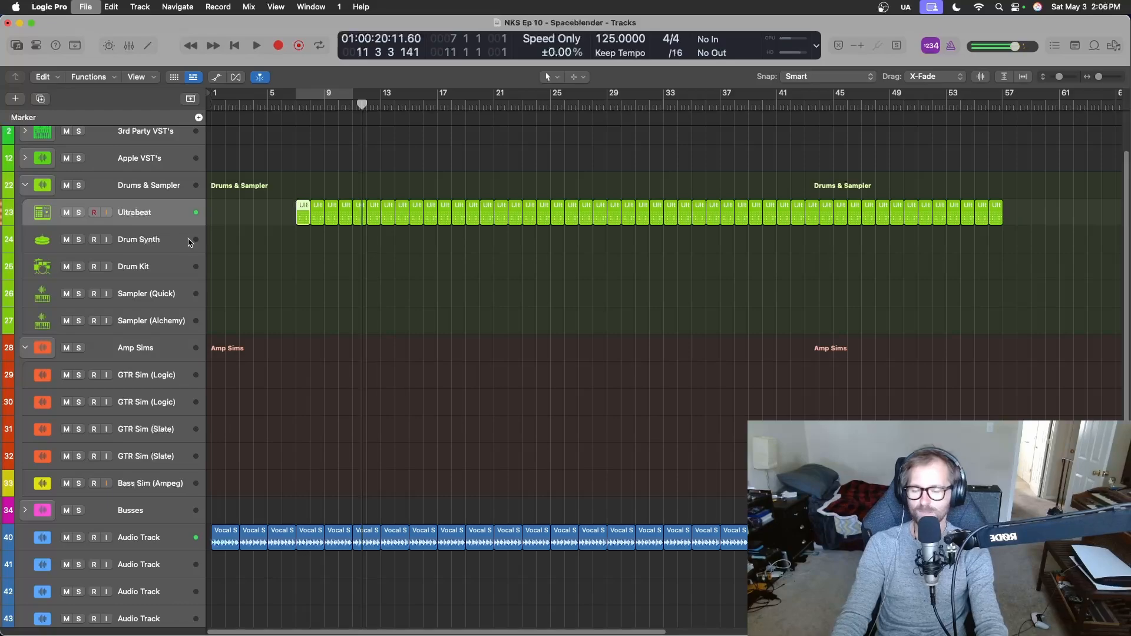
# Insert SpaceBlender after the Stereo Spread effect on the Ultrabeat channel strip, keeping the plug-in window clear of the drum regions.
pyautogui.press('x')
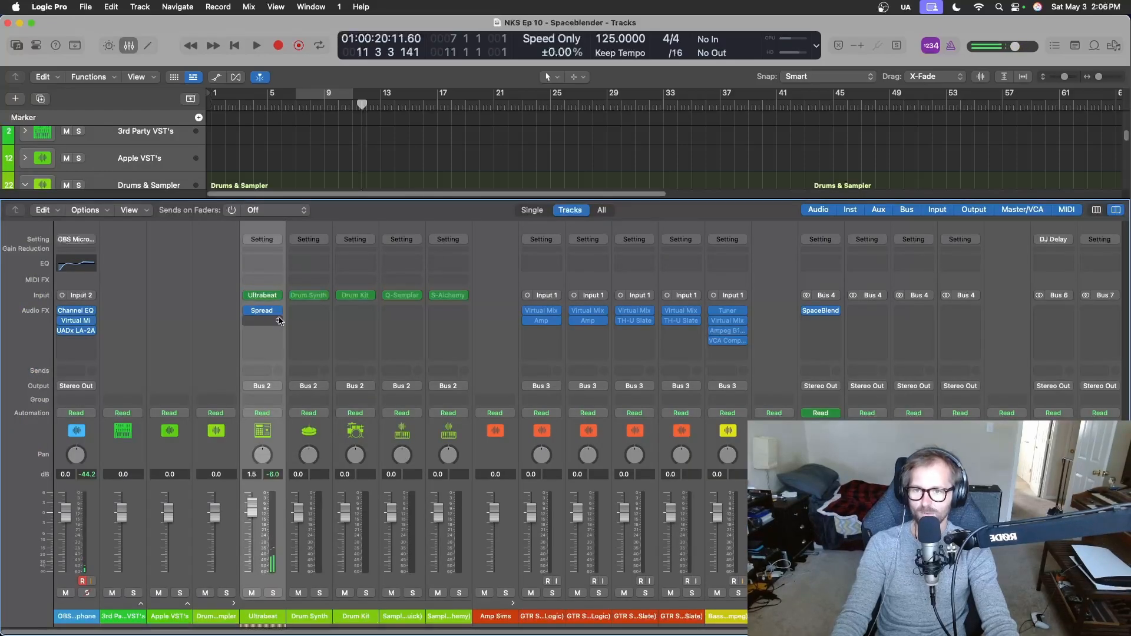
pyautogui.click(277, 324)
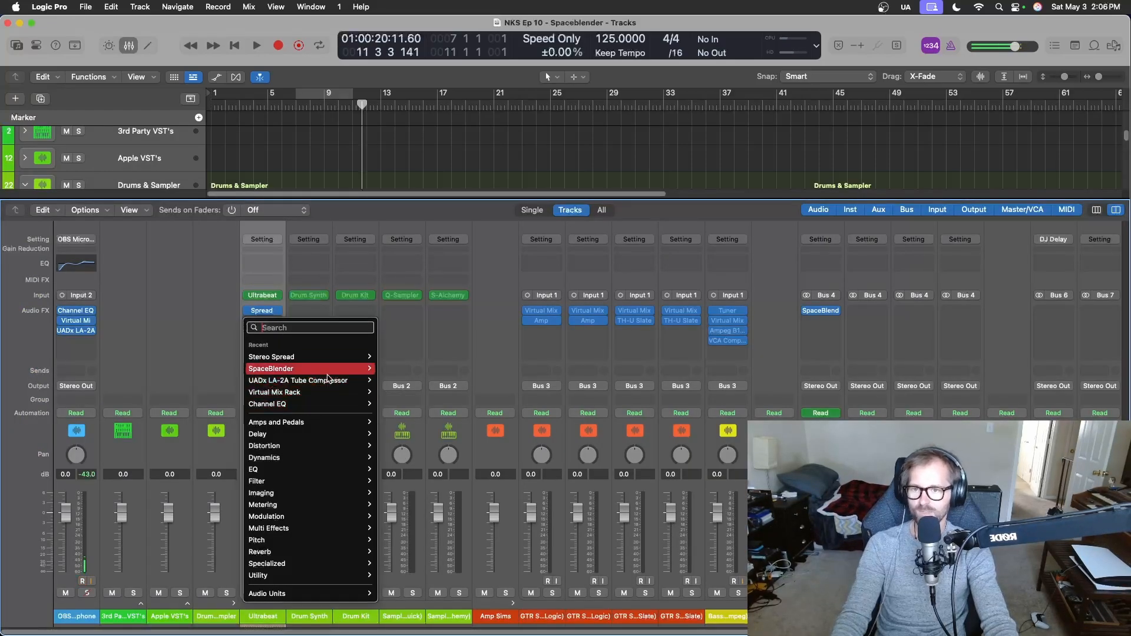
pyautogui.click(391, 369)
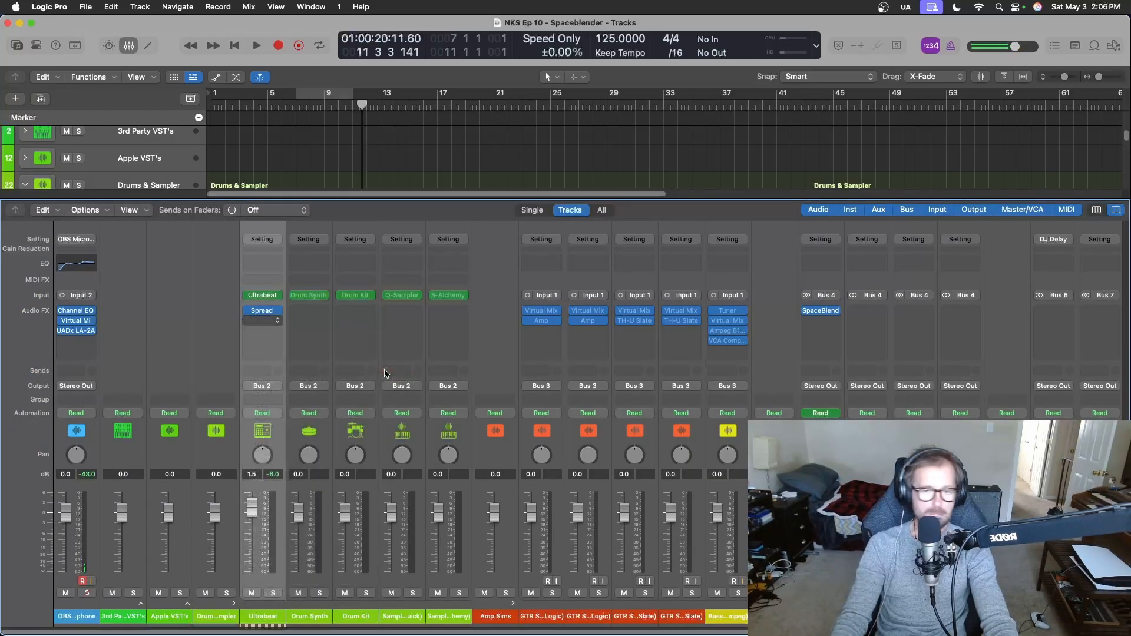
pyautogui.press('x')
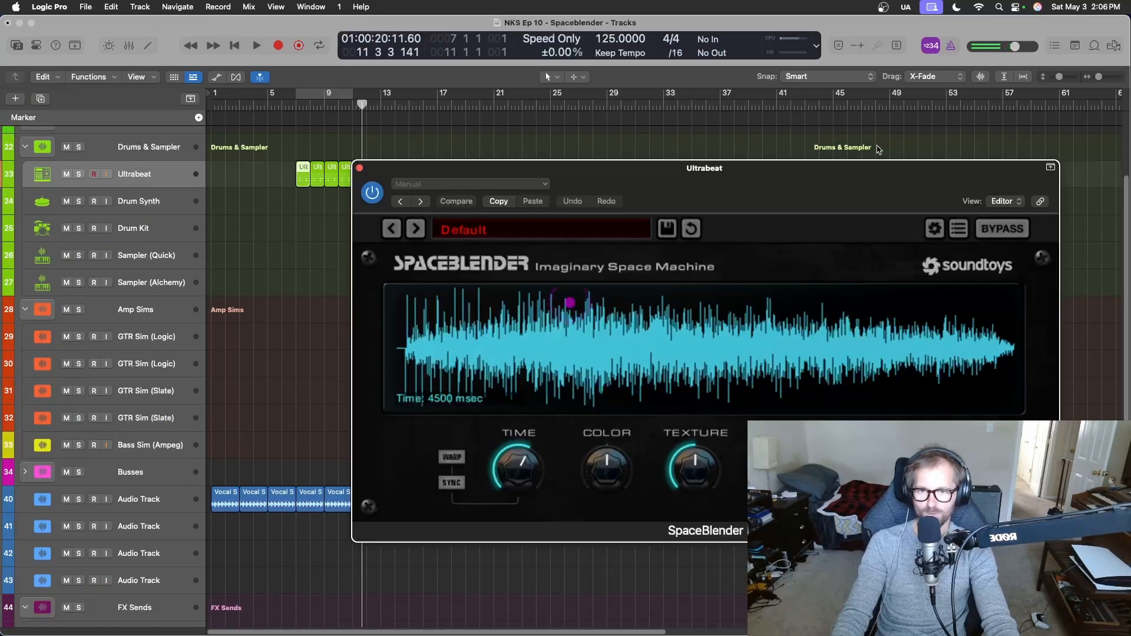
pyautogui.moveTo(744, 183); pyautogui.dragTo(412, 236)
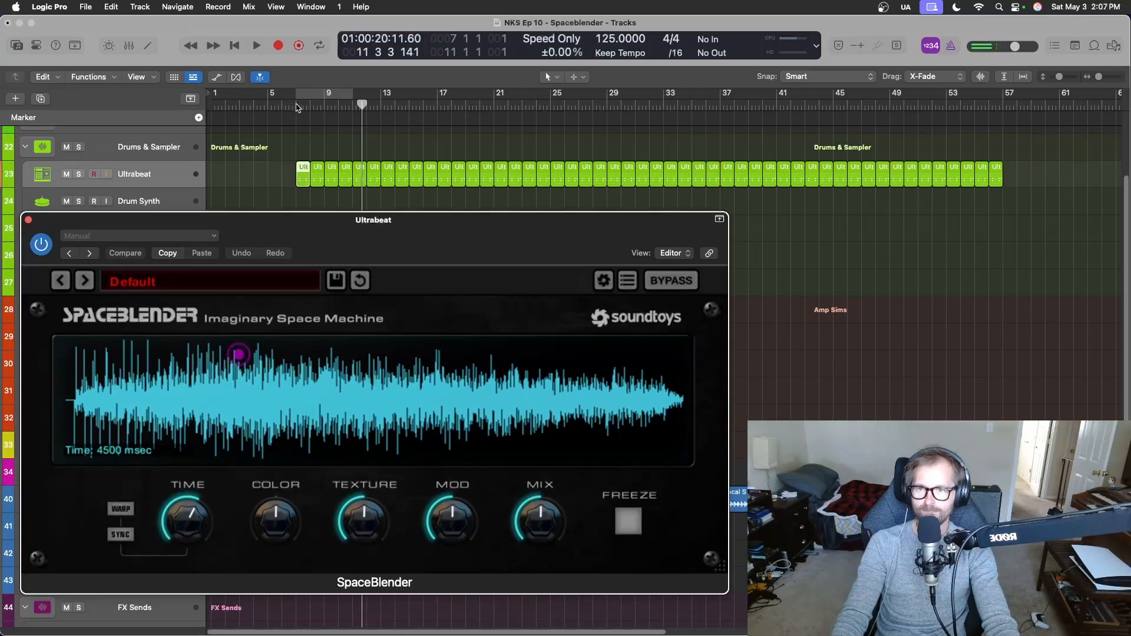
# Loop bars 7 to 57, play the drums, and compare the sound with SpaceBlender switched off and on.
pyautogui.moveTo(296, 98); pyautogui.dragTo(1002, 136)
pyautogui.press('space')
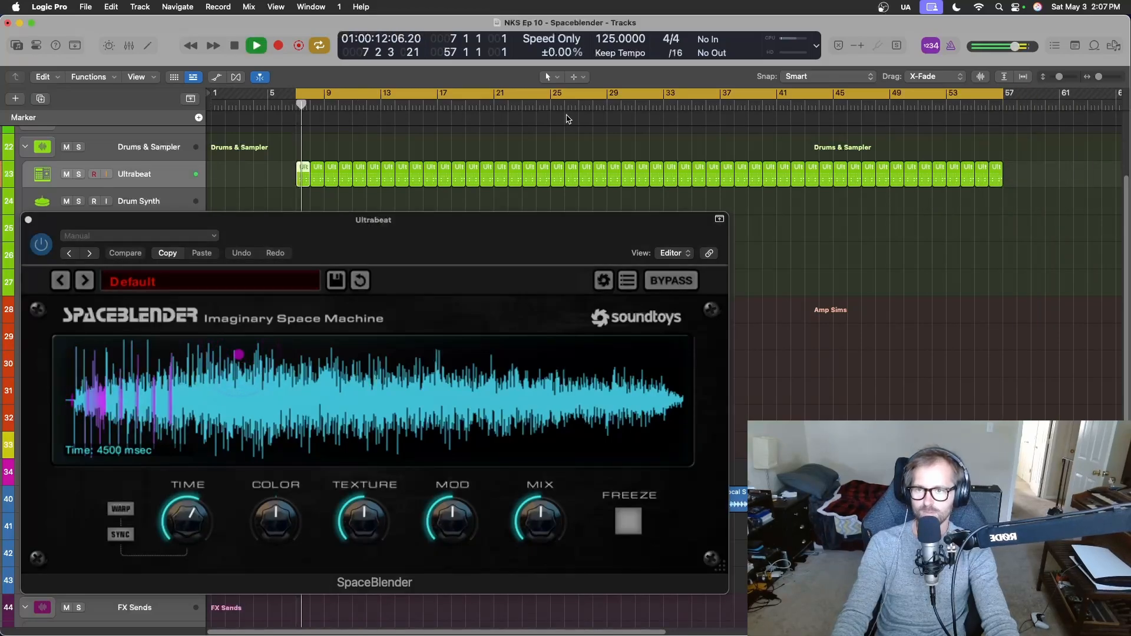
pyautogui.moveTo(429, 249); pyautogui.dragTo(467, 220)
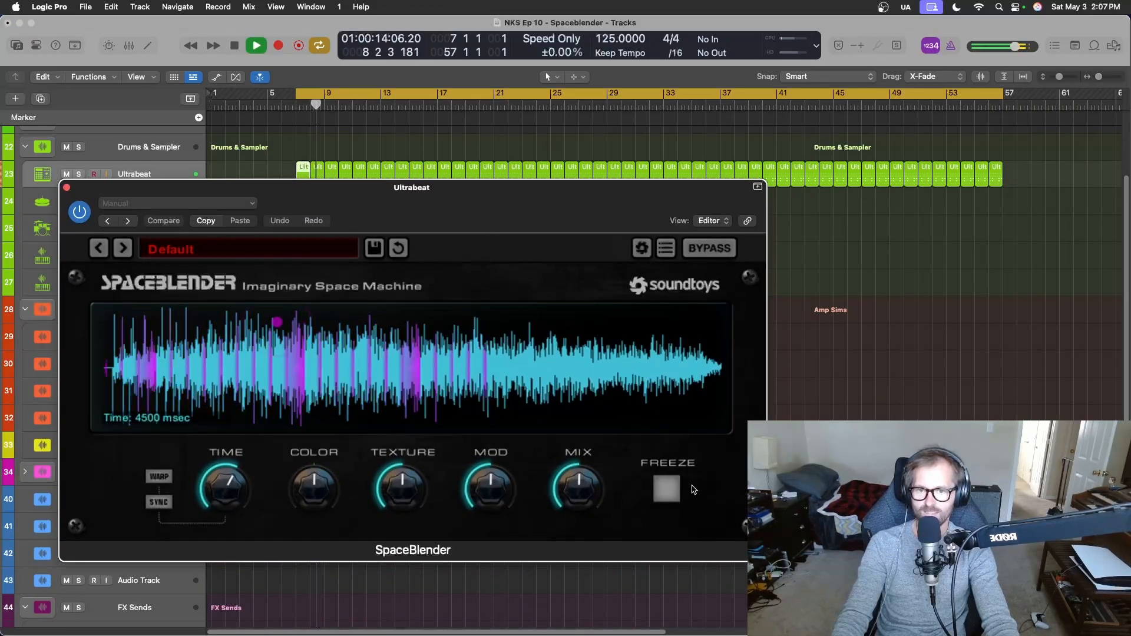
pyautogui.click(79, 213)
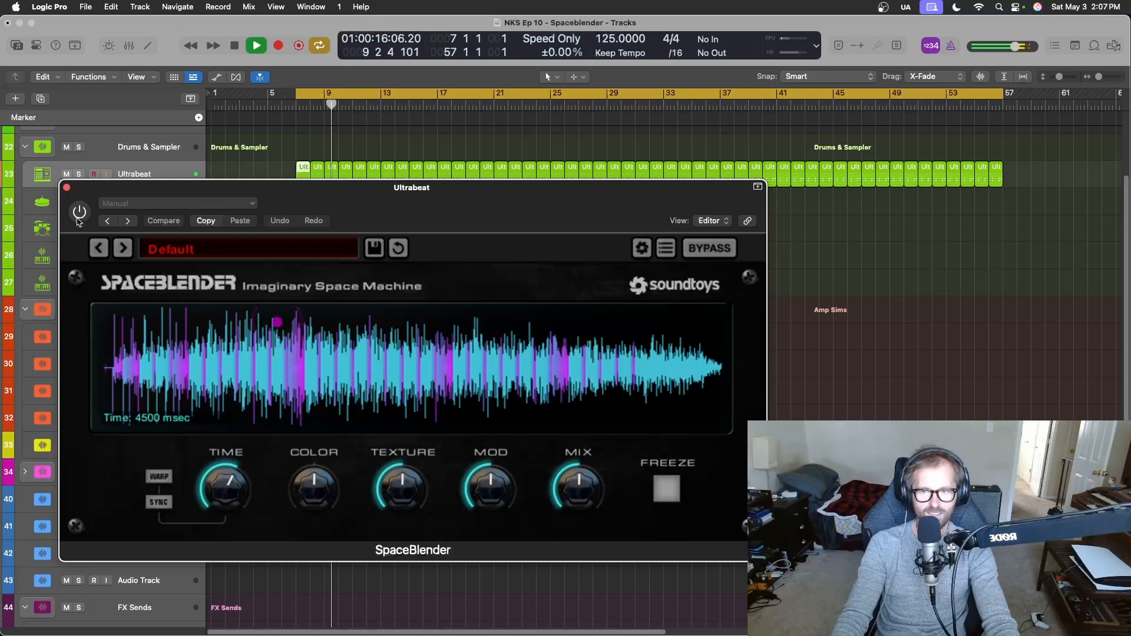
pyautogui.click(79, 212)
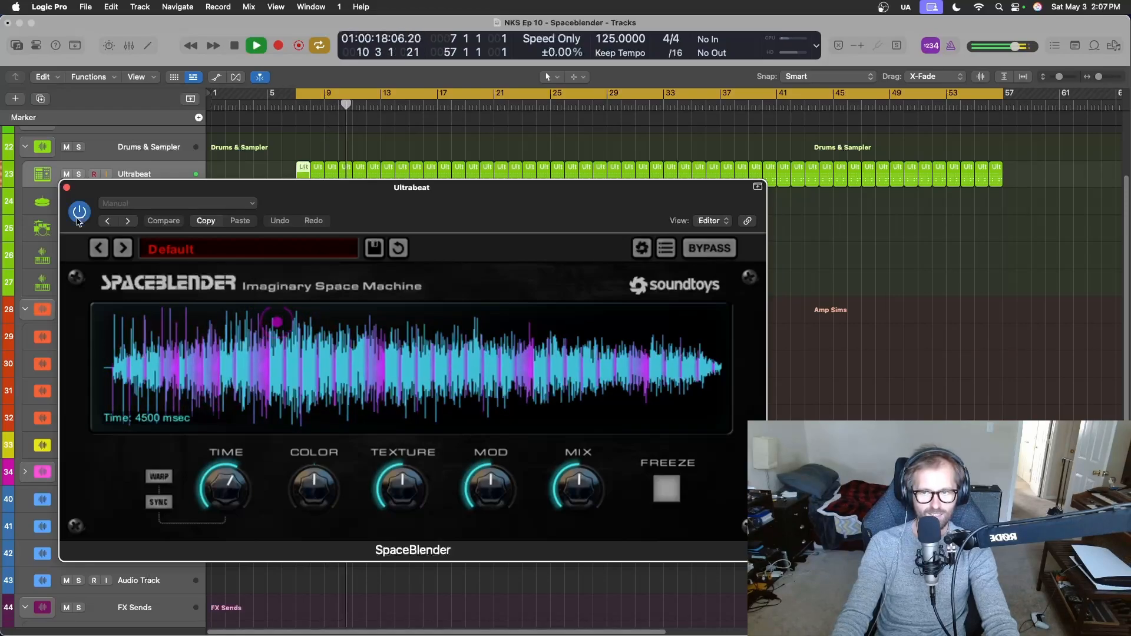
# Load SpaceBlender's Classic Drum Gate preset from the Gated folder and audition the following presets up to Flight Gate.
pyautogui.click(190, 261)
pyautogui.moveTo(240, 312)
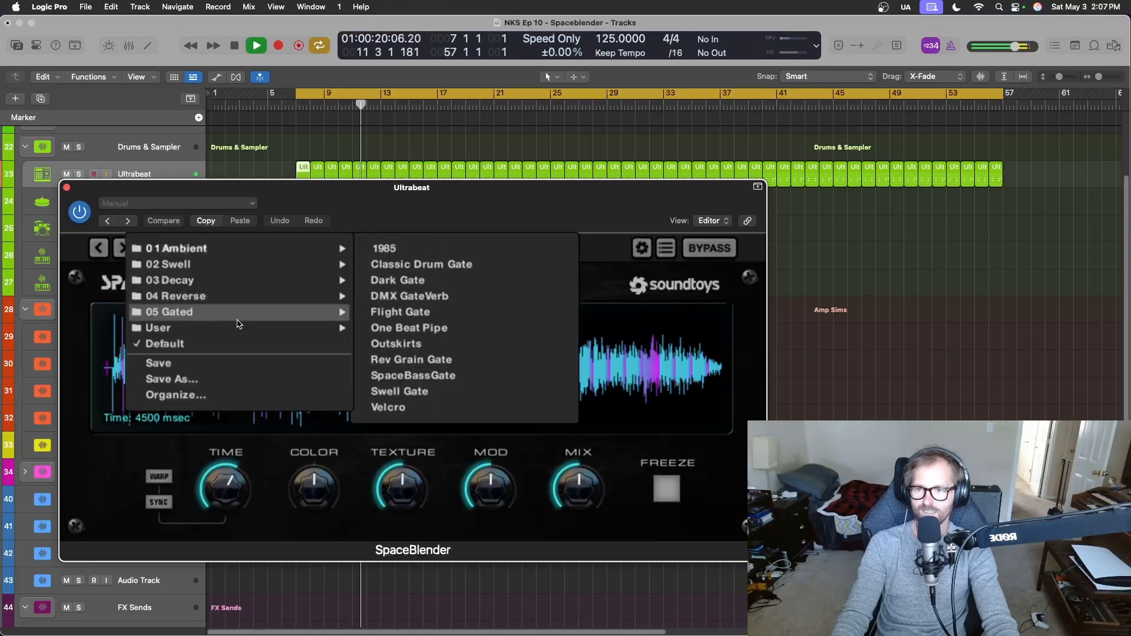
pyautogui.click(421, 264)
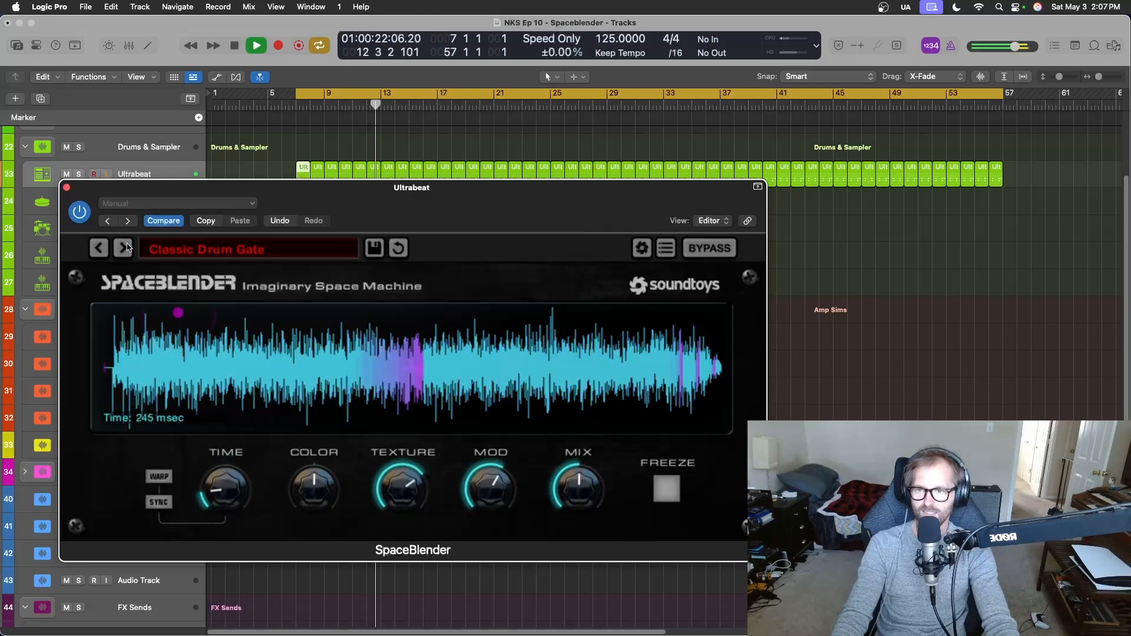
pyautogui.click(123, 248)
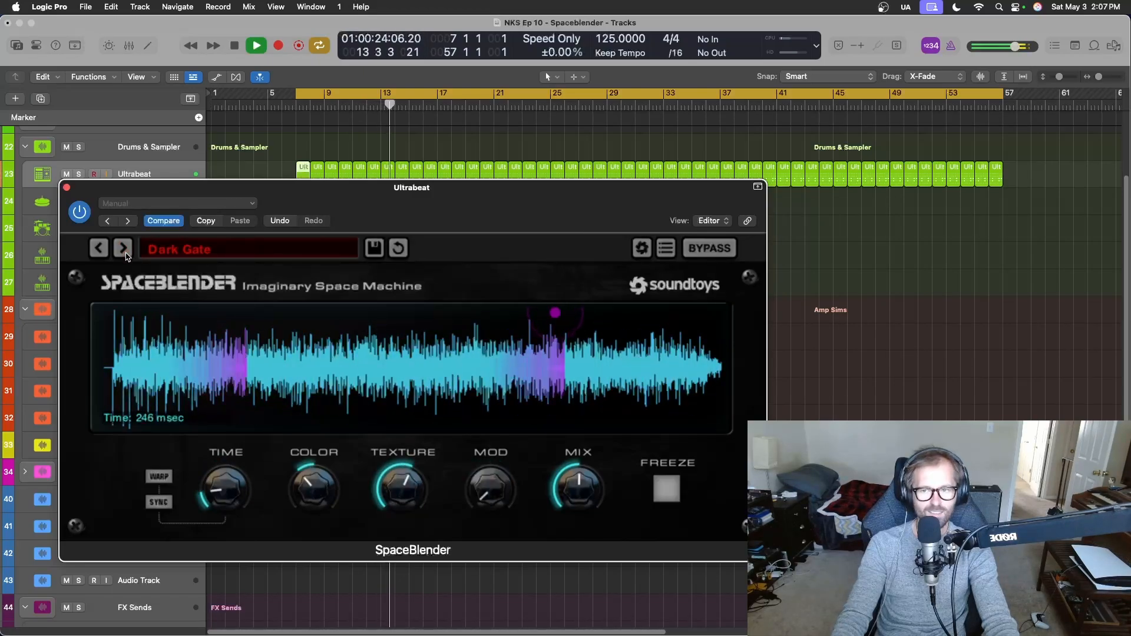
pyautogui.click(125, 254)
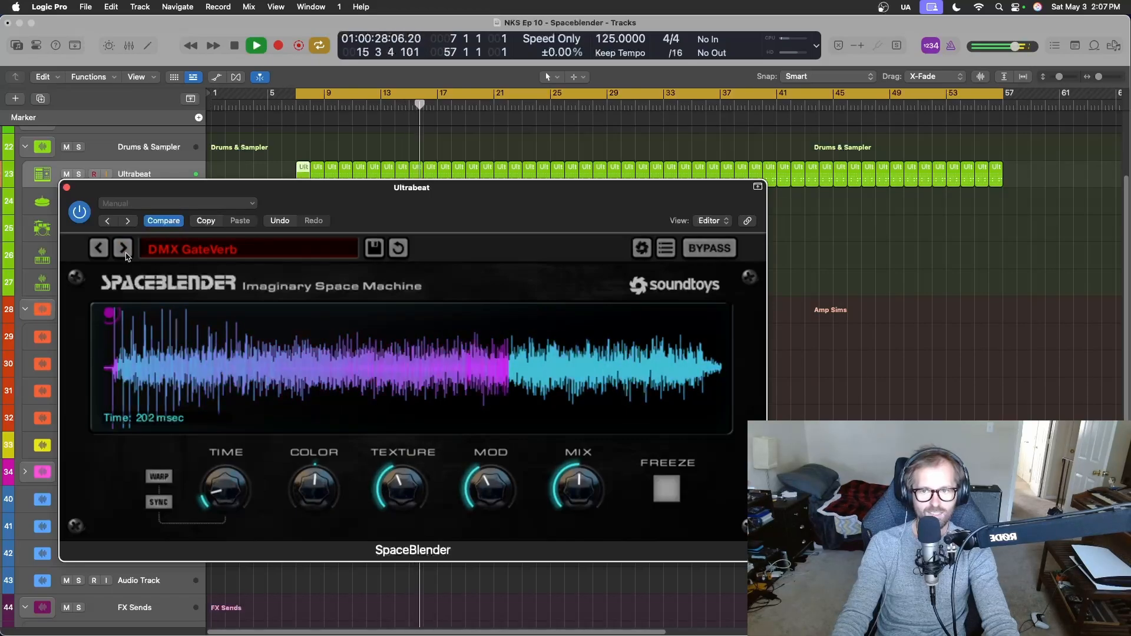
pyautogui.click(123, 248)
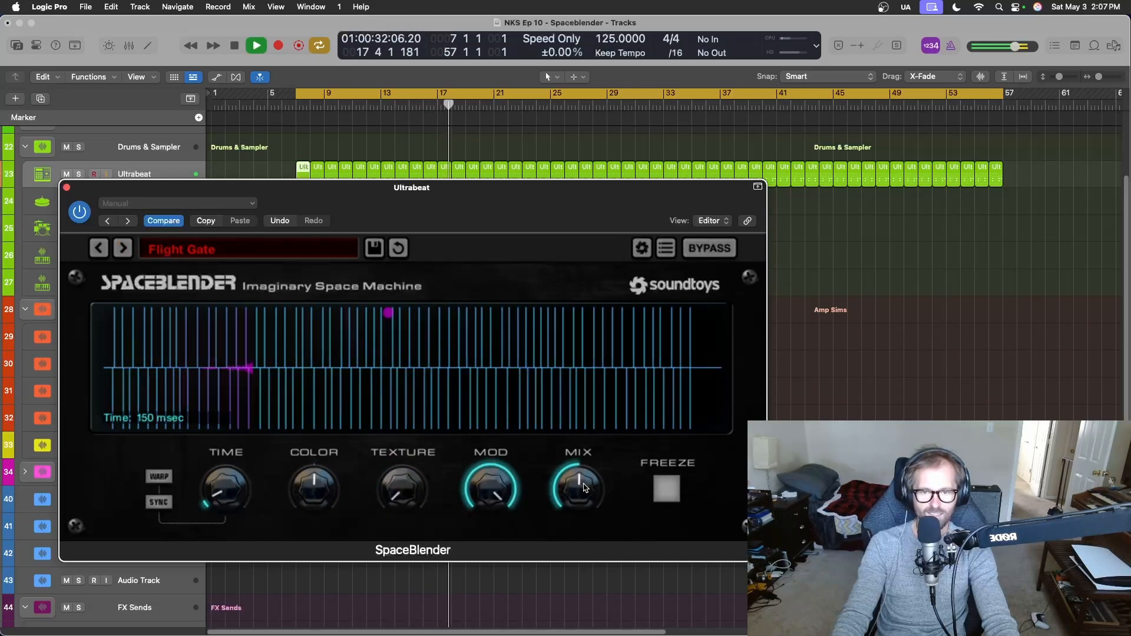
# Lower the Mix of the Flight Gate preset to somewhat below half while listening, and stop playback.
pyautogui.moveTo(585, 487); pyautogui.dragTo(625, 389)
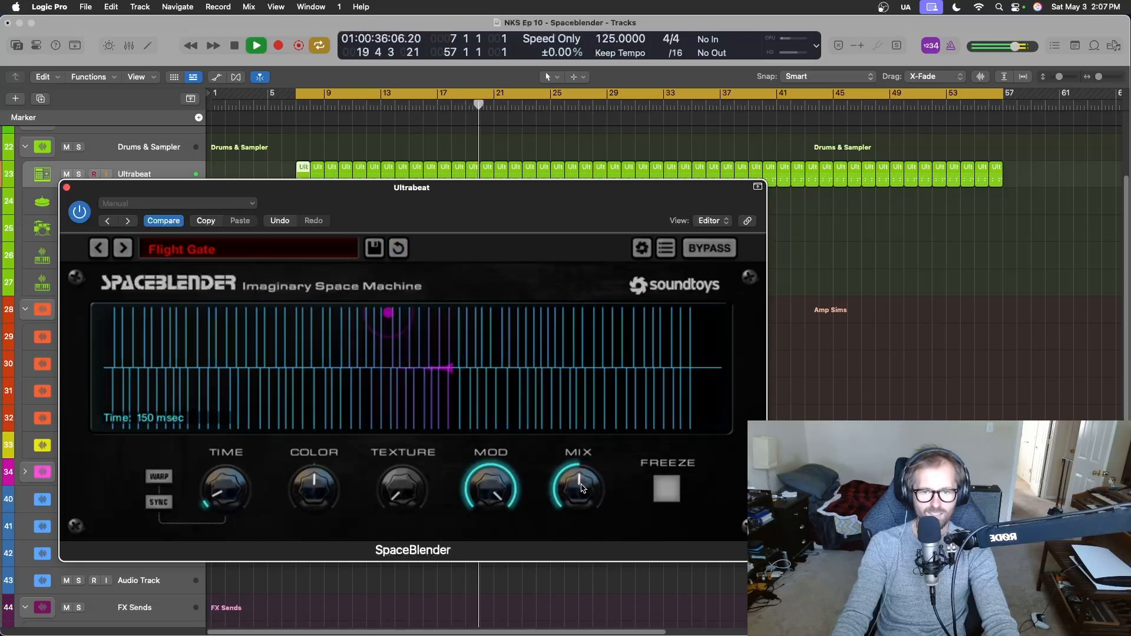
pyautogui.moveTo(582, 487); pyautogui.dragTo(581, 492)
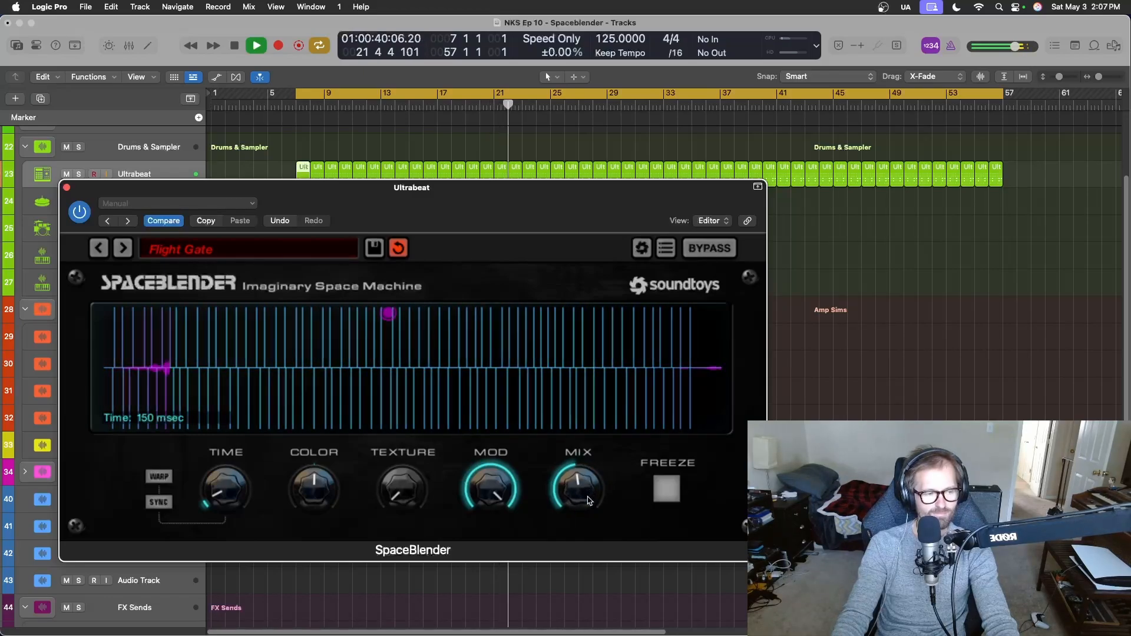
pyautogui.moveTo(588, 502); pyautogui.dragTo(606, 533)
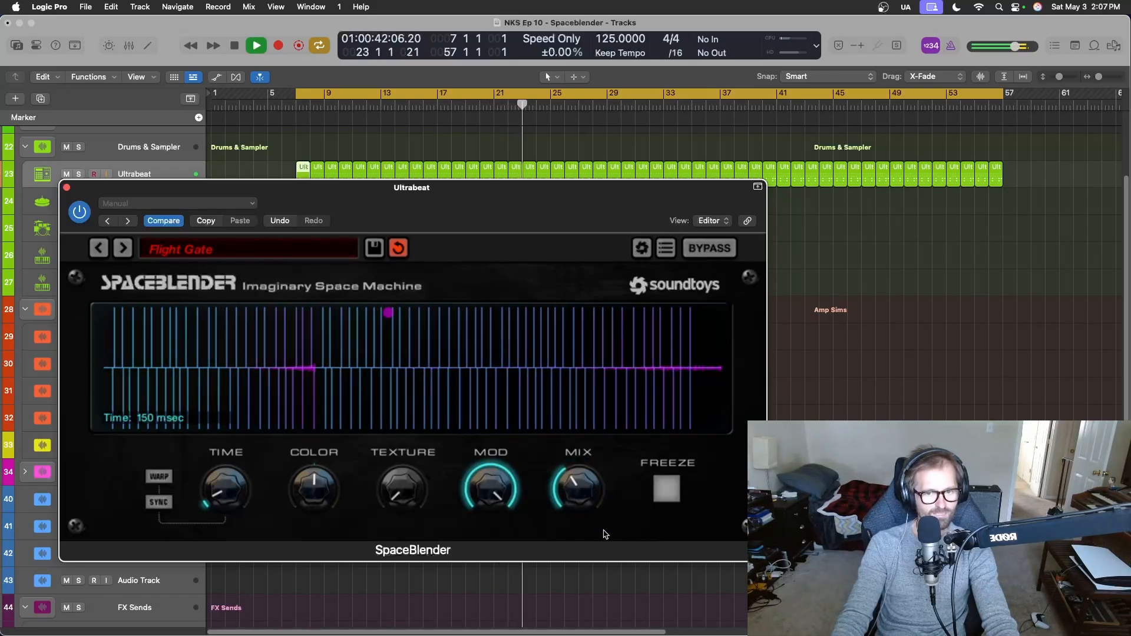
pyautogui.press('space')
# Set the automation mode of the Ultrabeat track to Latch in the mixer.
pyautogui.press('x')
pyautogui.moveTo(483, 211); pyautogui.dragTo(934, 141)
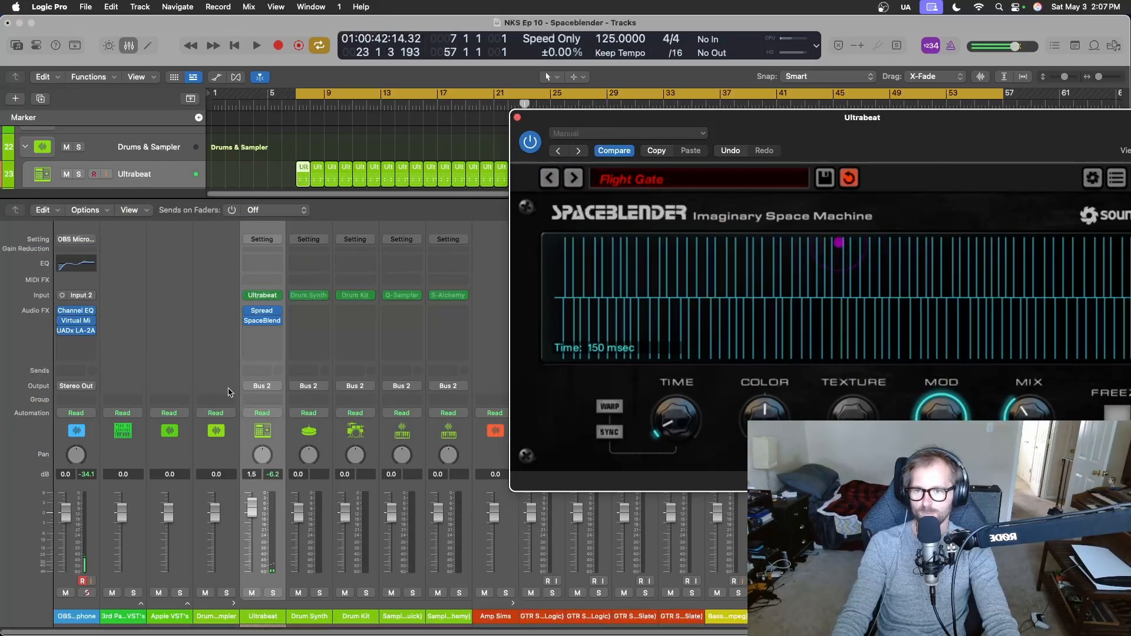
pyautogui.click(281, 414)
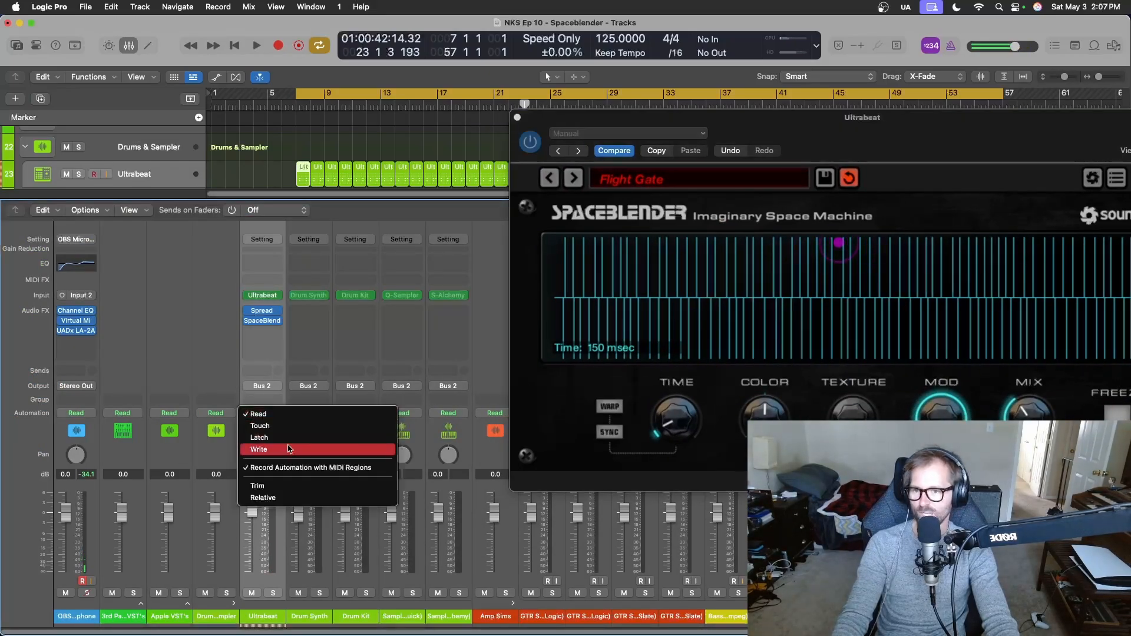
pyautogui.click(293, 438)
pyautogui.press('x')
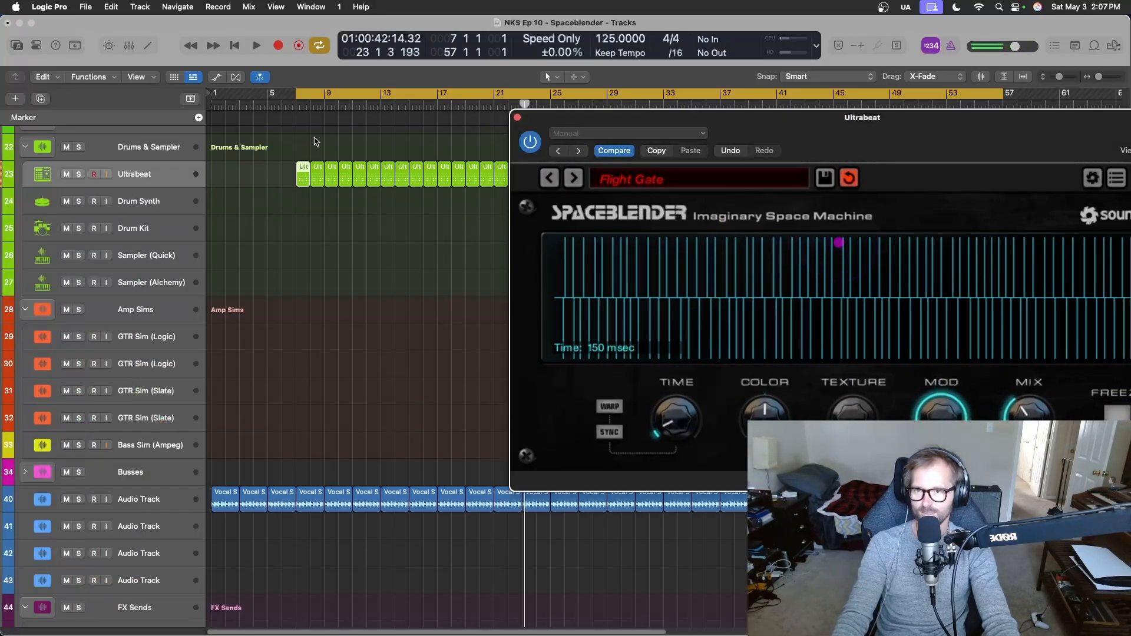
# Turn off cycle mode and record SpaceBlender Mix automation on Ultrabeat from just before bar 7, raising and lowering Mix repeatedly during playback.
pyautogui.click(293, 108)
pyautogui.press('c')
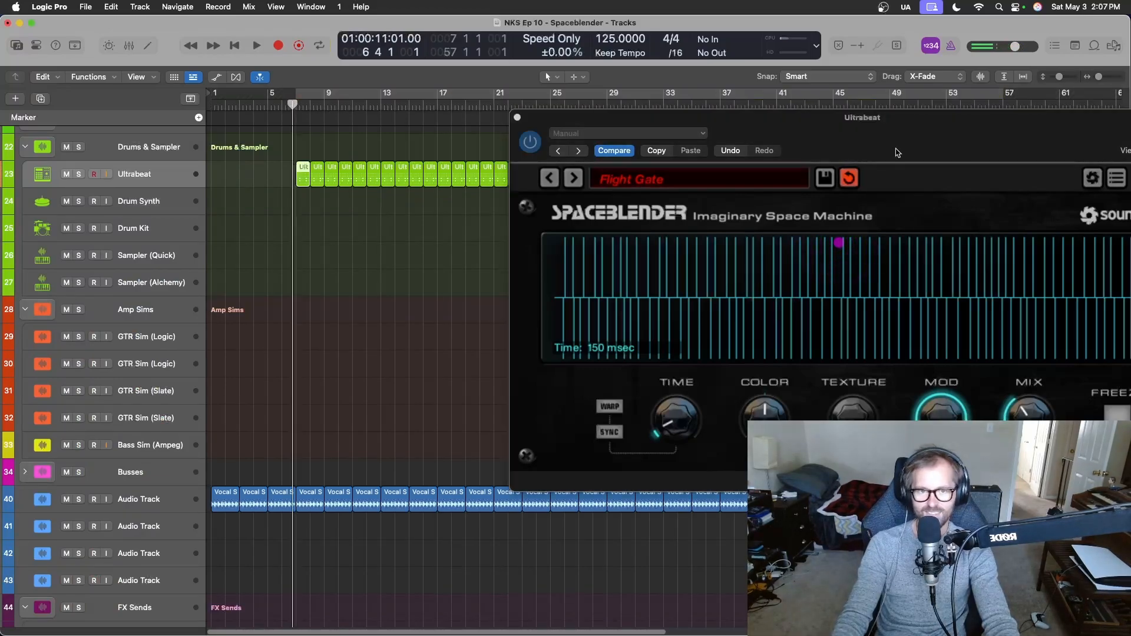
pyautogui.press('space')
pyautogui.moveTo(952, 138); pyautogui.dragTo(564, 171)
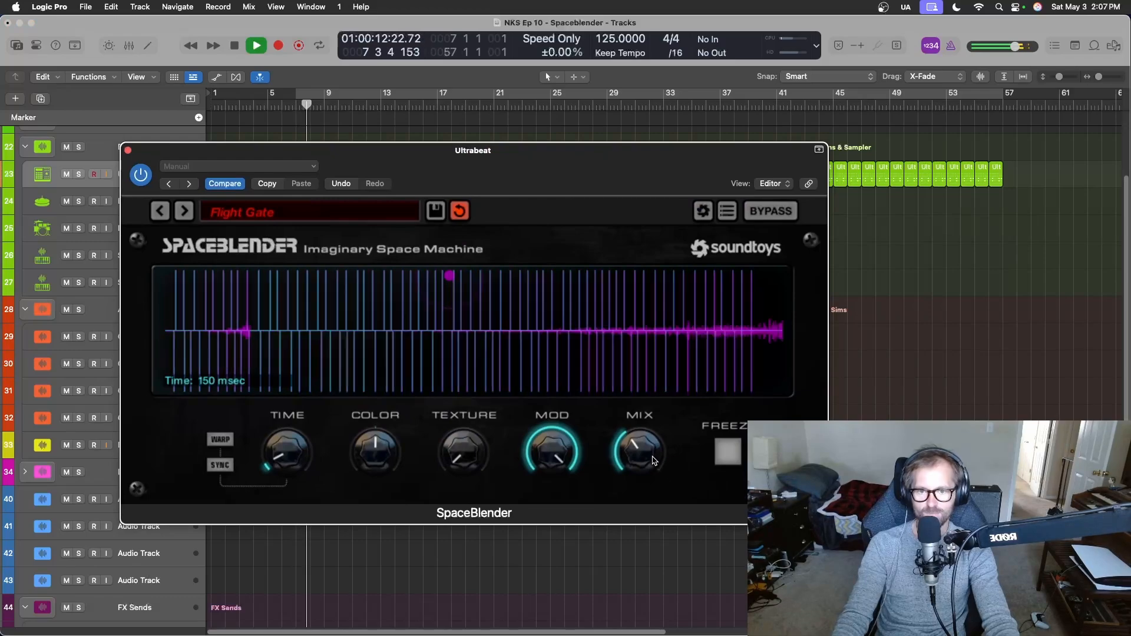
pyautogui.moveTo(654, 460); pyautogui.dragTo(698, 472)
pyautogui.moveTo(680, 415); pyautogui.dragTo(682, 480)
pyautogui.moveTo(675, 400); pyautogui.dragTo(678, 438)
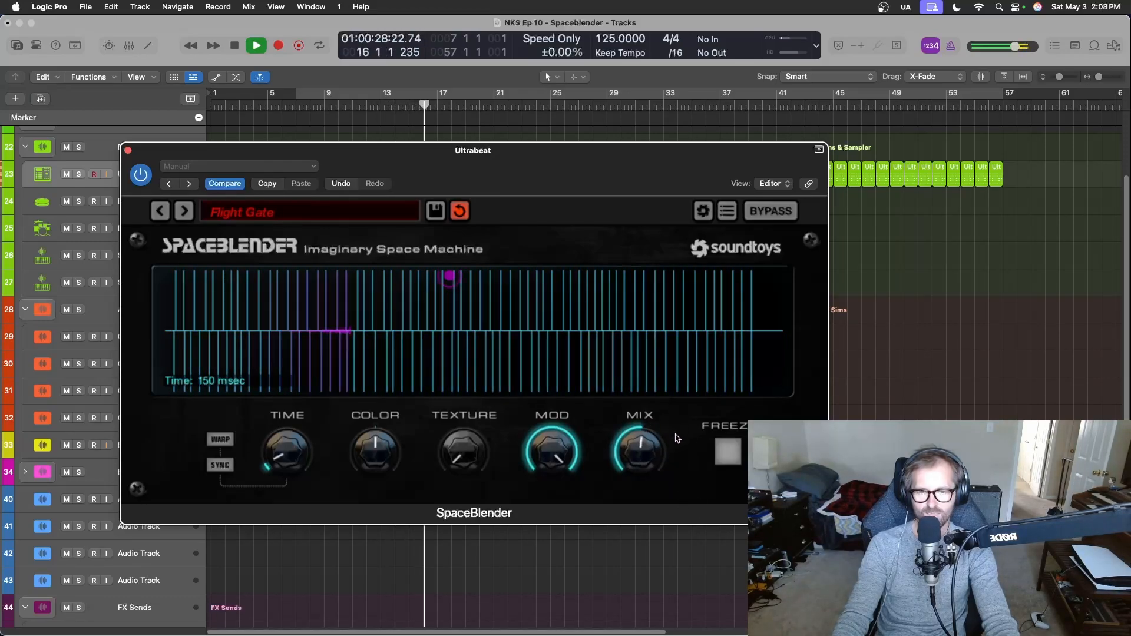
pyautogui.moveTo(670, 346); pyautogui.dragTo(664, 473)
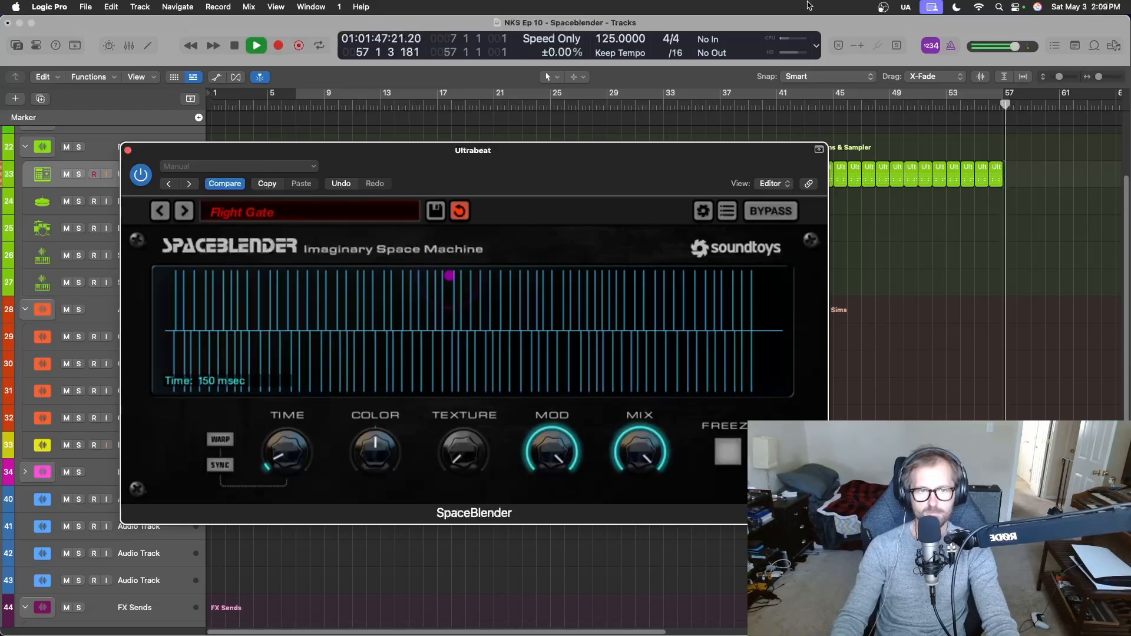
pyautogui.press('space')
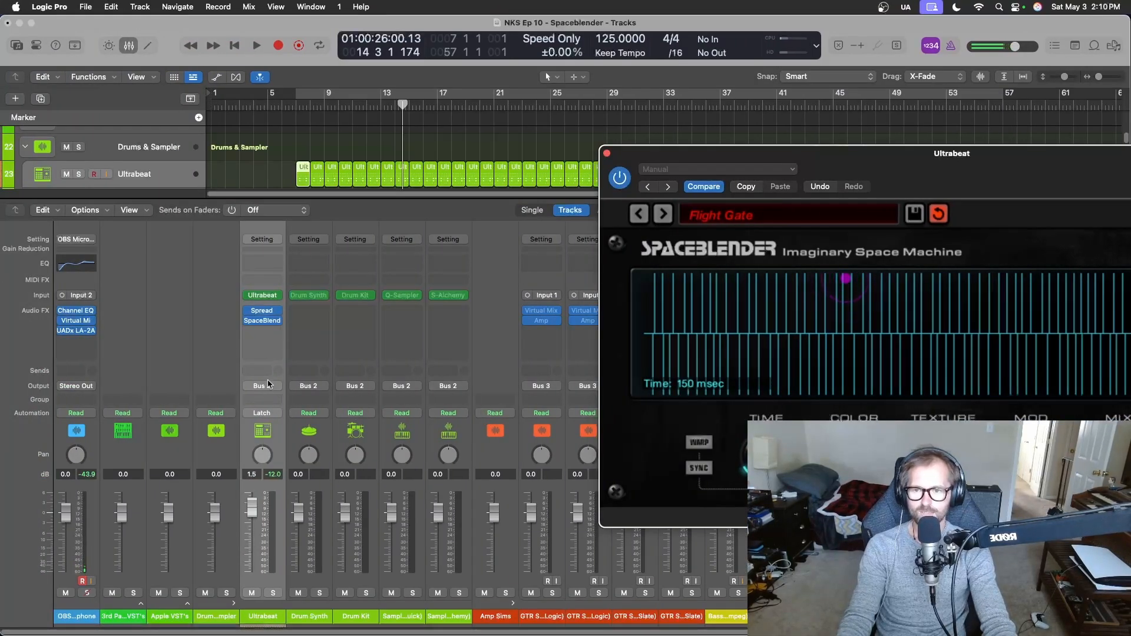
# Switch the Ultrabeat track out of Latch automation mode in the mixer and bring the SpaceBlender window fully into view.
pyautogui.click(249, 420)
pyautogui.press('x')
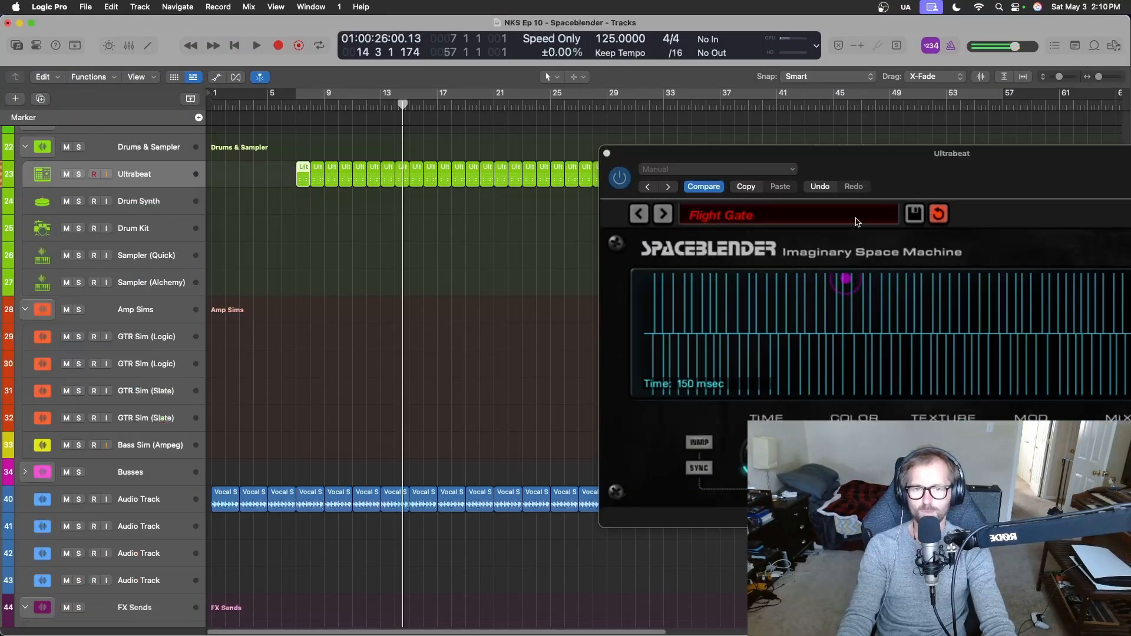
pyautogui.moveTo(912, 175); pyautogui.dragTo(333, 255)
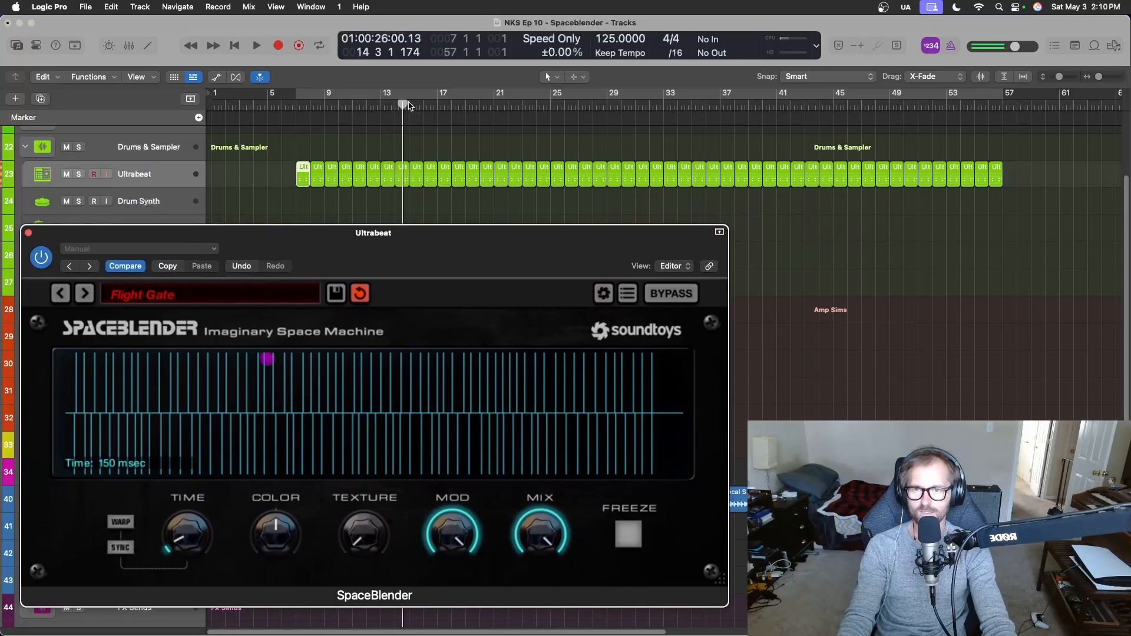
# Record SpaceBlender envelope shape automation on Ultrabeat from bar 7, sweeping the shape point back and forth across the display during playback.
pyautogui.moveTo(409, 106); pyautogui.dragTo(302, 106)
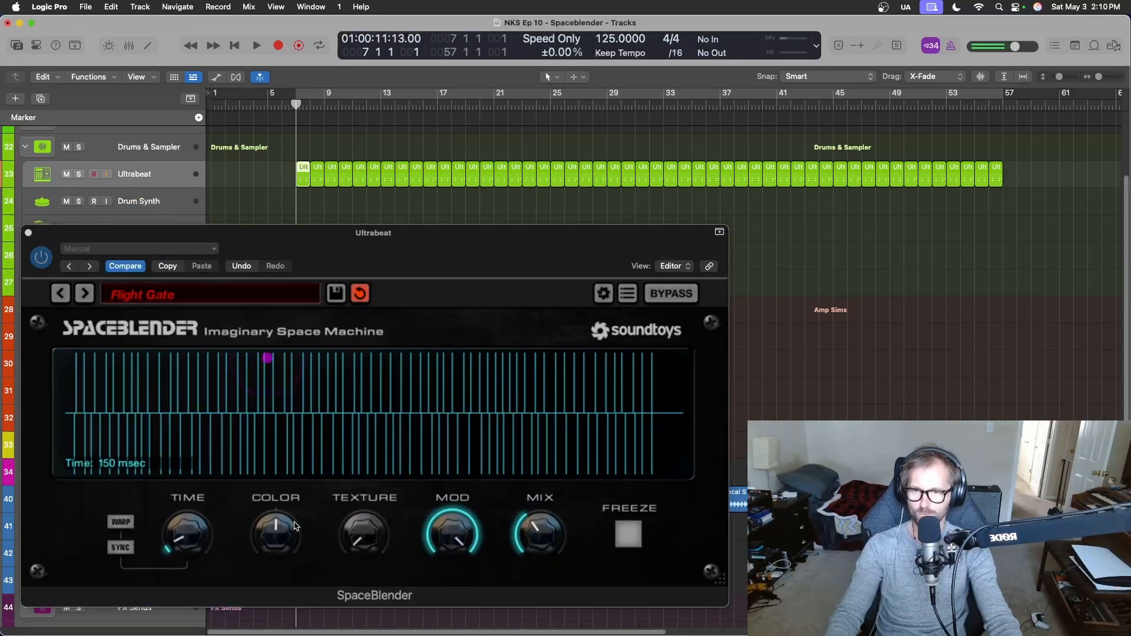
pyautogui.moveTo(395, 260); pyautogui.dragTo(420, 230)
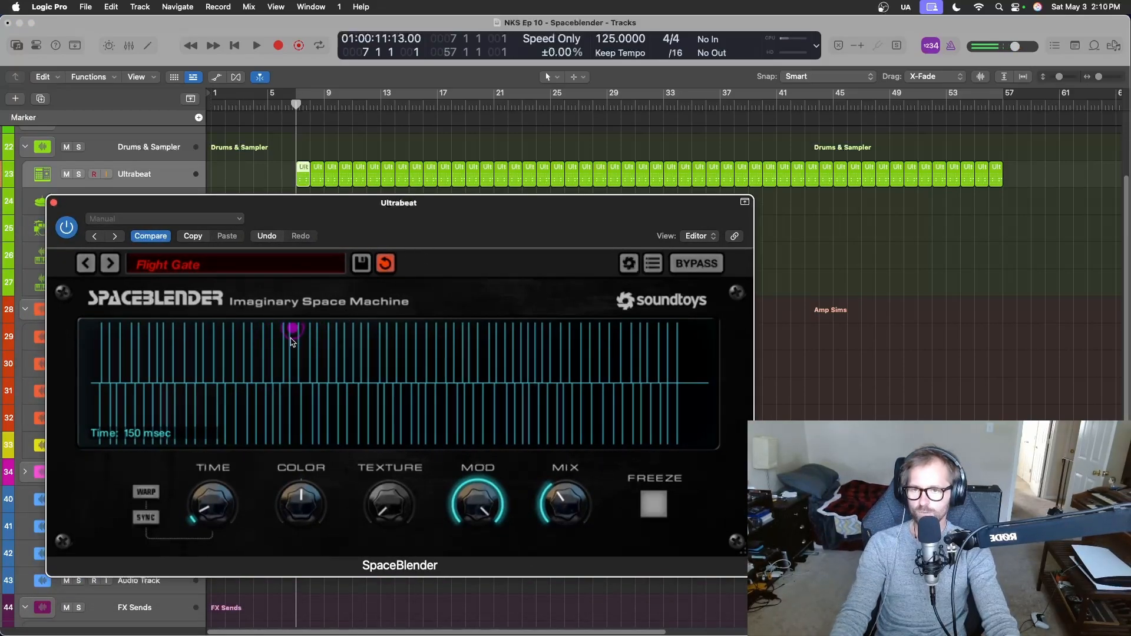
pyautogui.press('space')
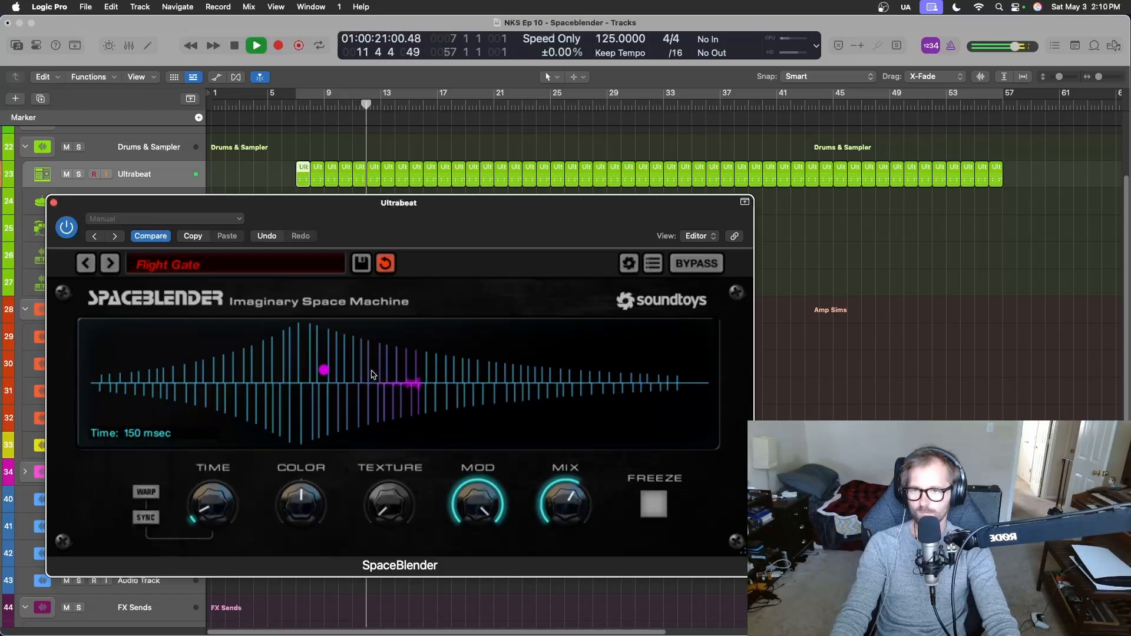
pyautogui.moveTo(145, 397); pyautogui.dragTo(154, 356)
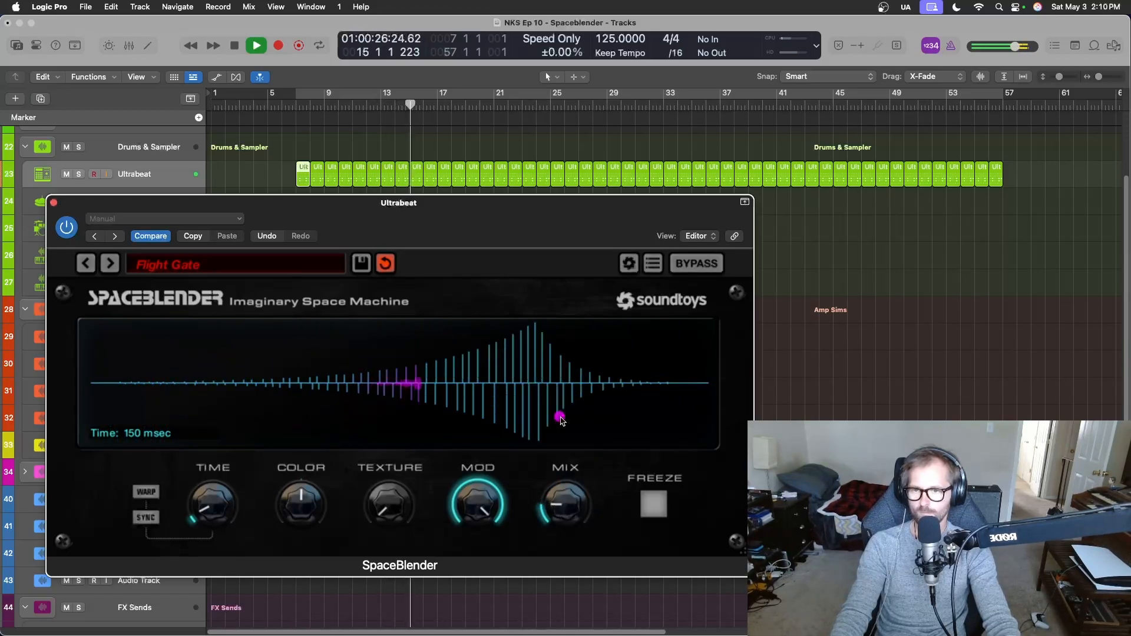
pyautogui.moveTo(561, 418); pyautogui.dragTo(425, 403)
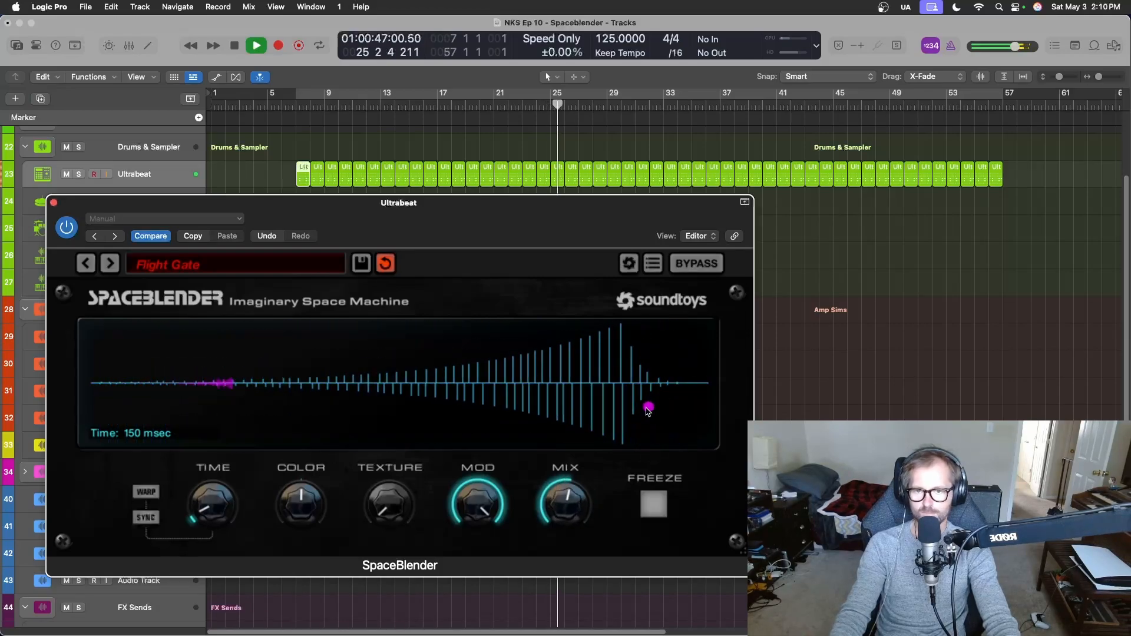
pyautogui.moveTo(648, 410); pyautogui.dragTo(359, 362)
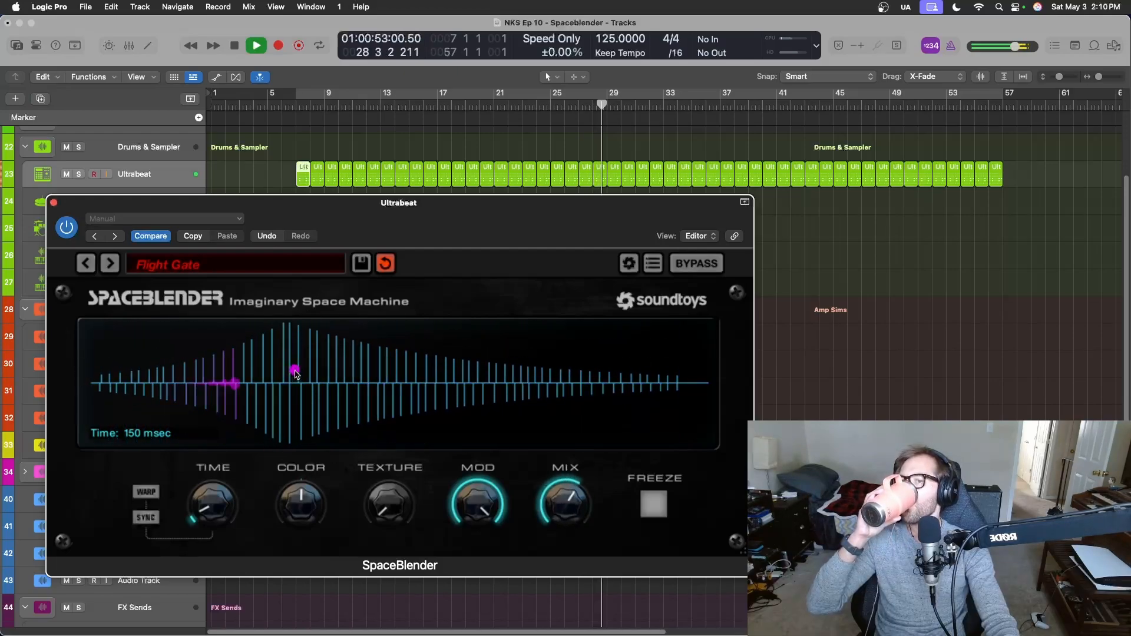
pyautogui.moveTo(554, 340); pyautogui.dragTo(414, 371)
pyautogui.moveTo(217, 472); pyautogui.dragTo(4, 103)
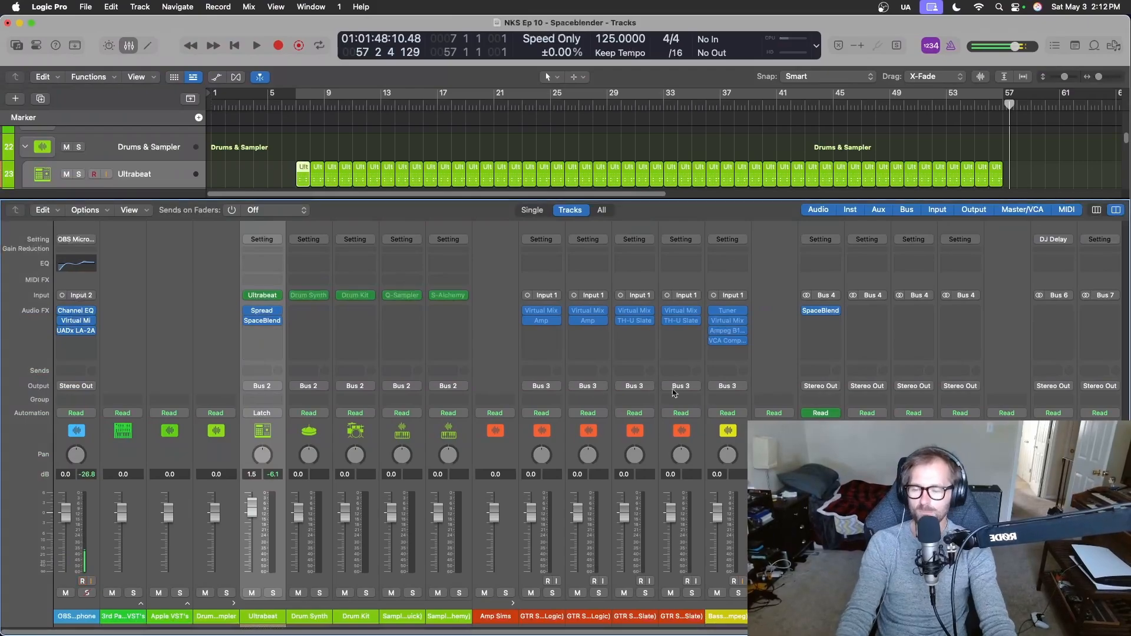
# Insert a Bitcrusher ahead of Stereo Spread on the Ultrabeat channel, and close the Stereo Spread window.
pyautogui.click(273, 312)
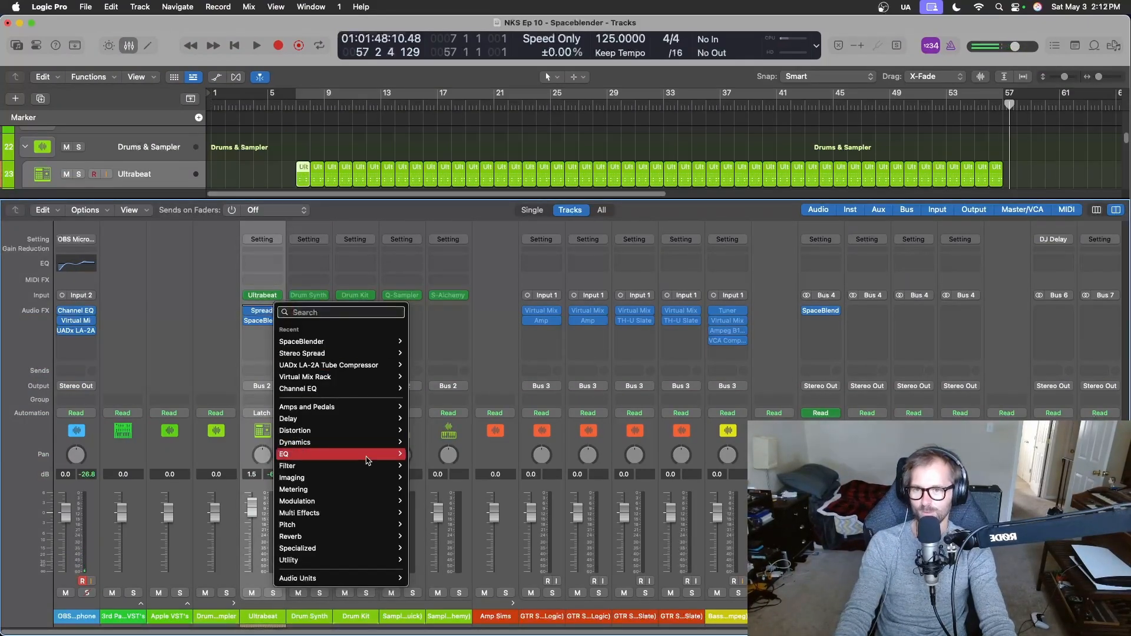
pyautogui.moveTo(366, 459)
pyautogui.moveTo(354, 578)
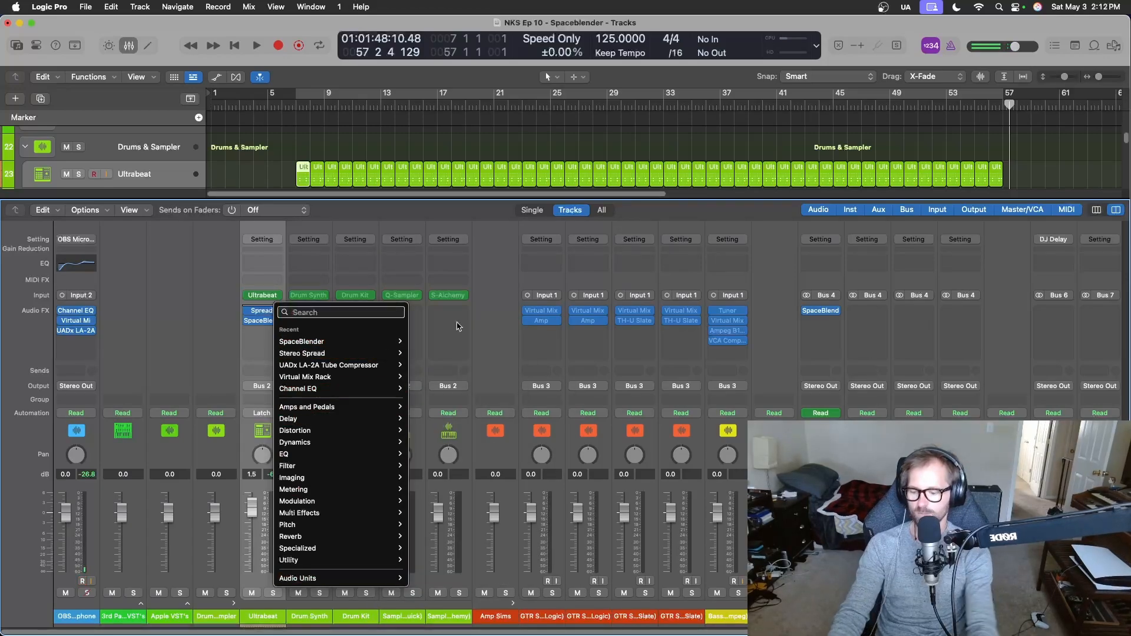
pyautogui.write('bit')
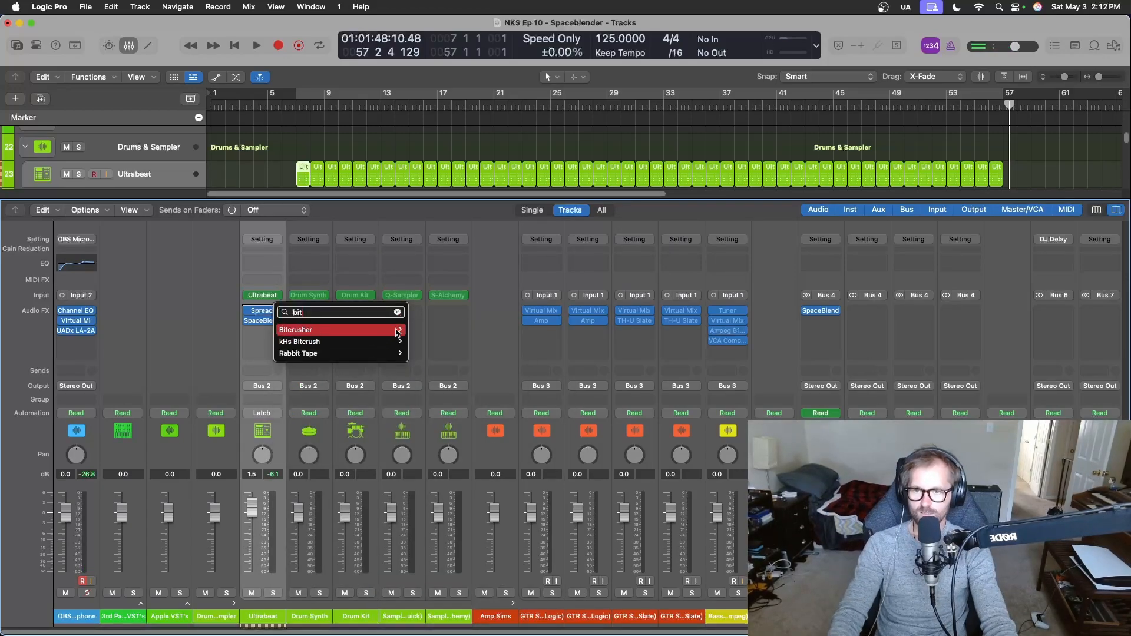
pyautogui.moveTo(377, 330)
pyautogui.click(425, 332)
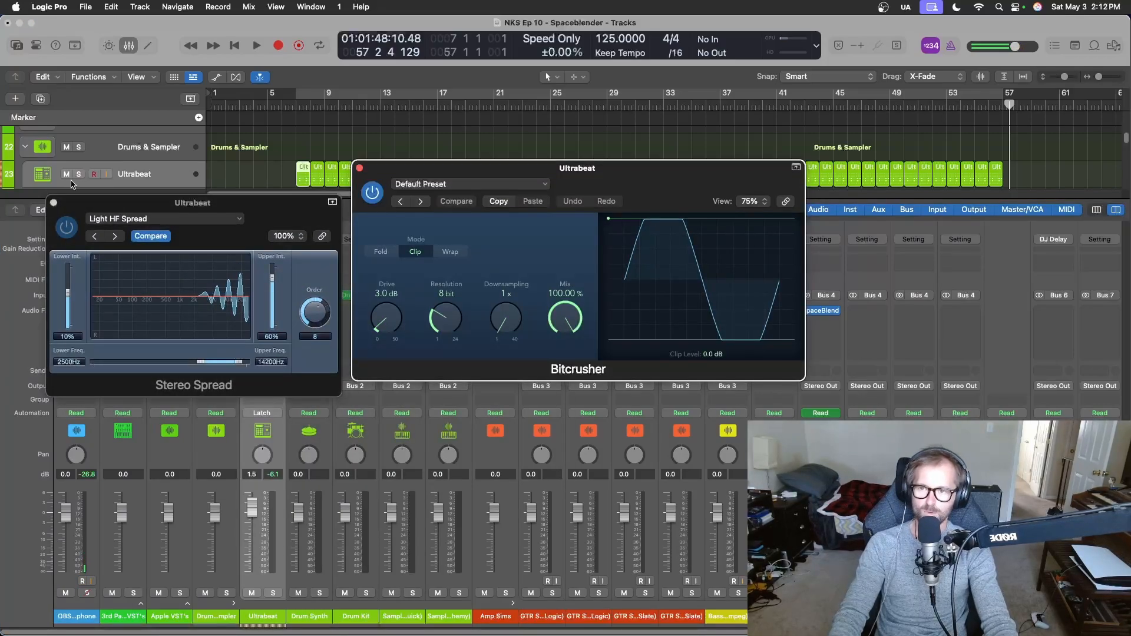
pyautogui.click(53, 201)
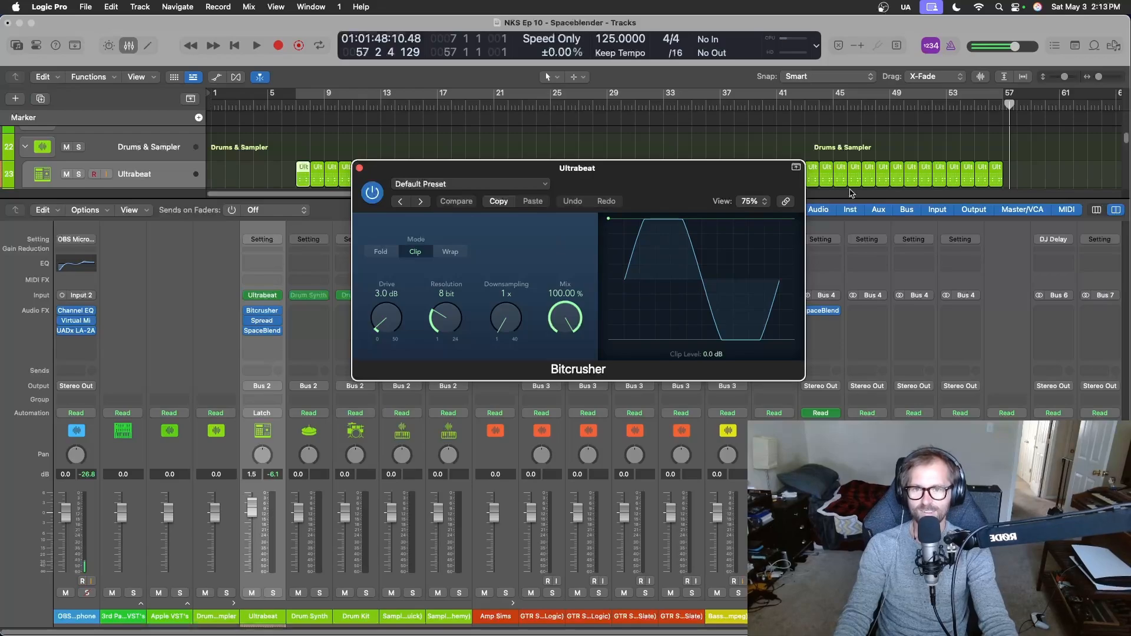
# Play from just before bar 7, set the Bitcrusher Mix to 50.4% while listening, and stop playback.
pyautogui.click(293, 109)
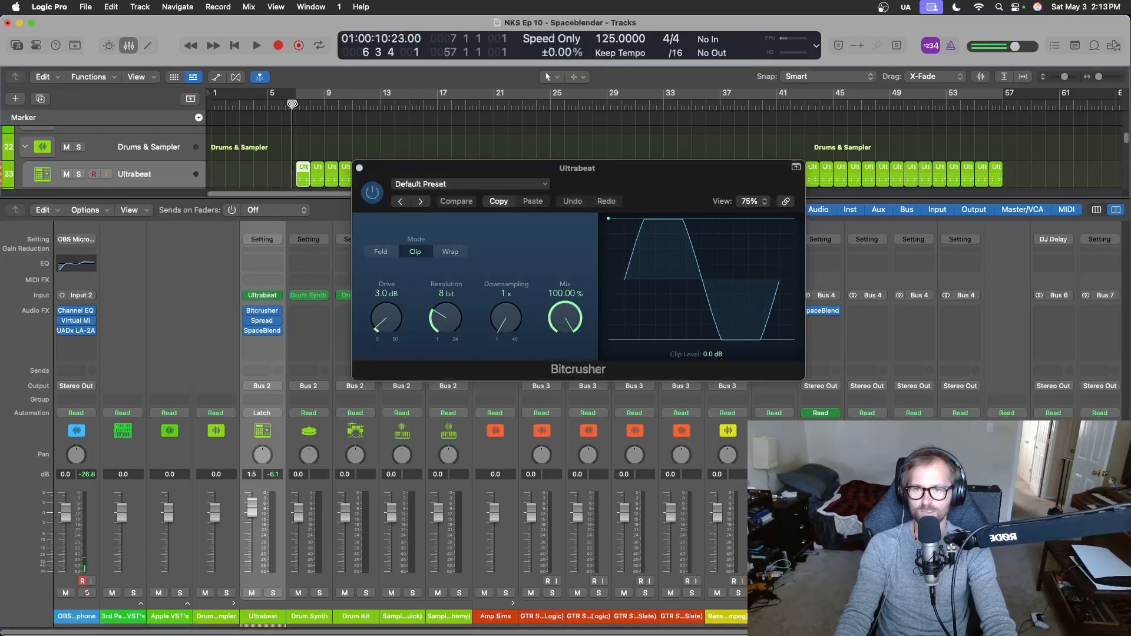
pyautogui.press('space')
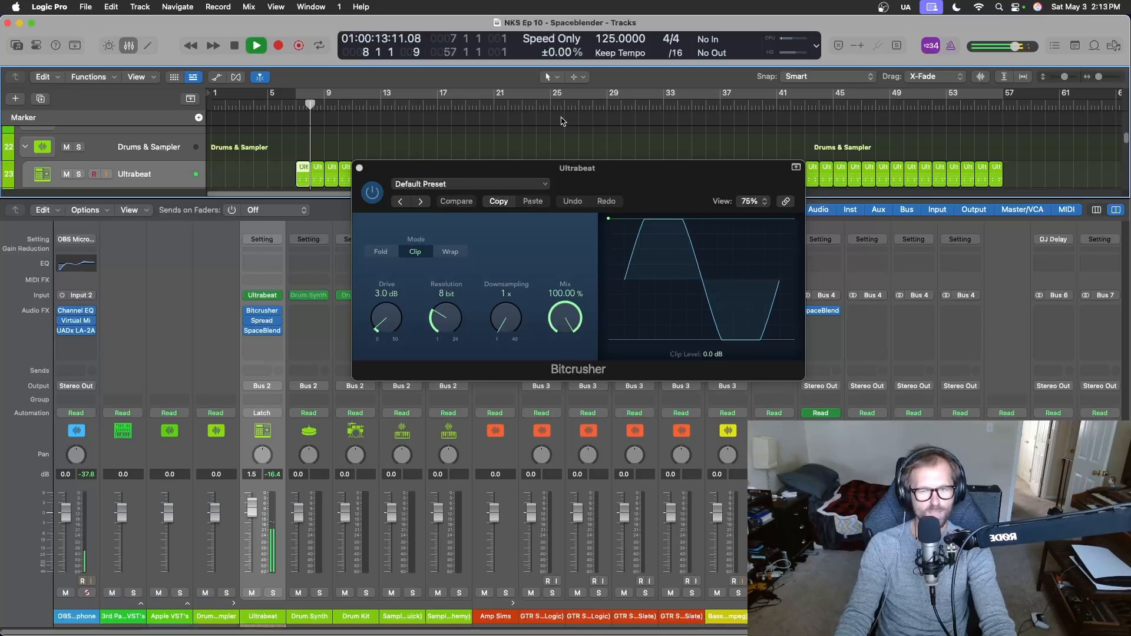
pyautogui.press('space')
pyautogui.press('space')
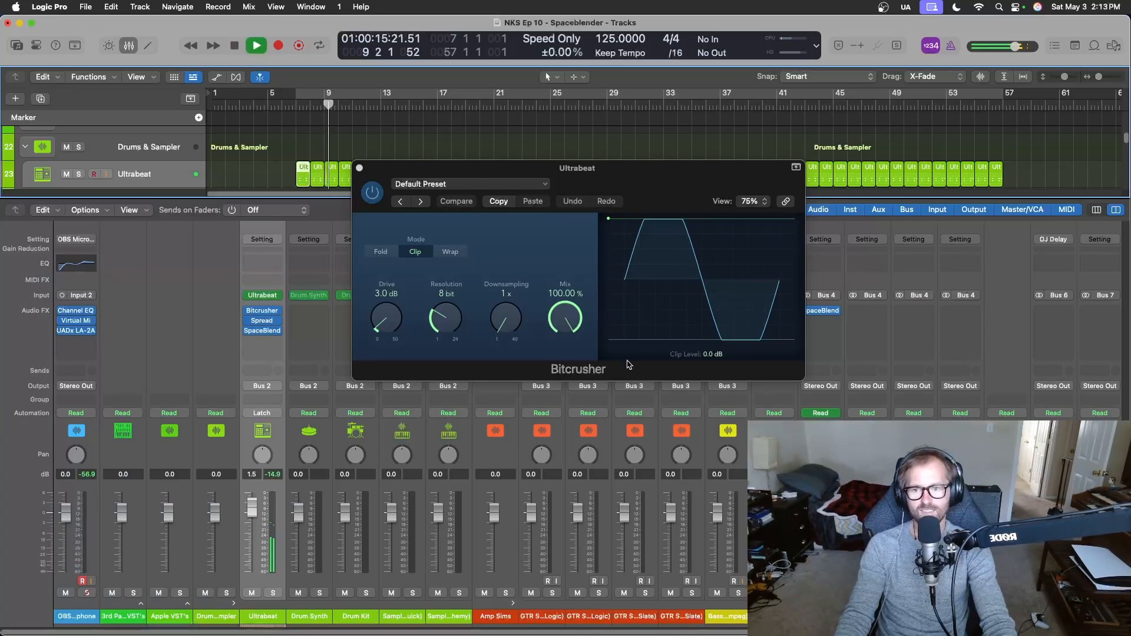
pyautogui.moveTo(566, 322); pyautogui.dragTo(569, 380)
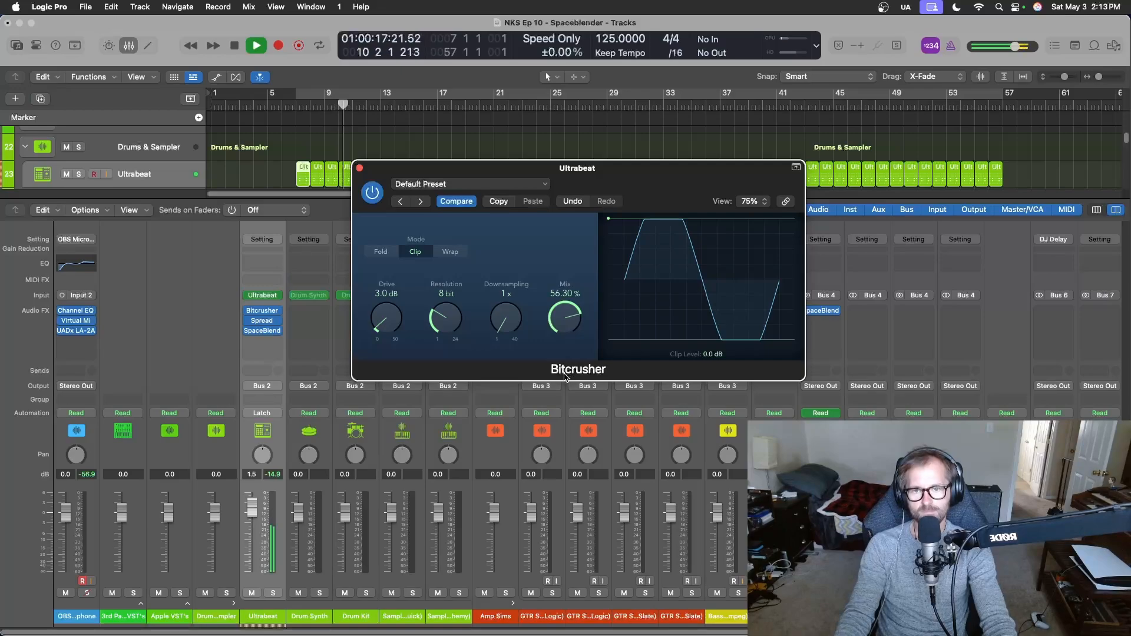
pyautogui.doubleClick(566, 293)
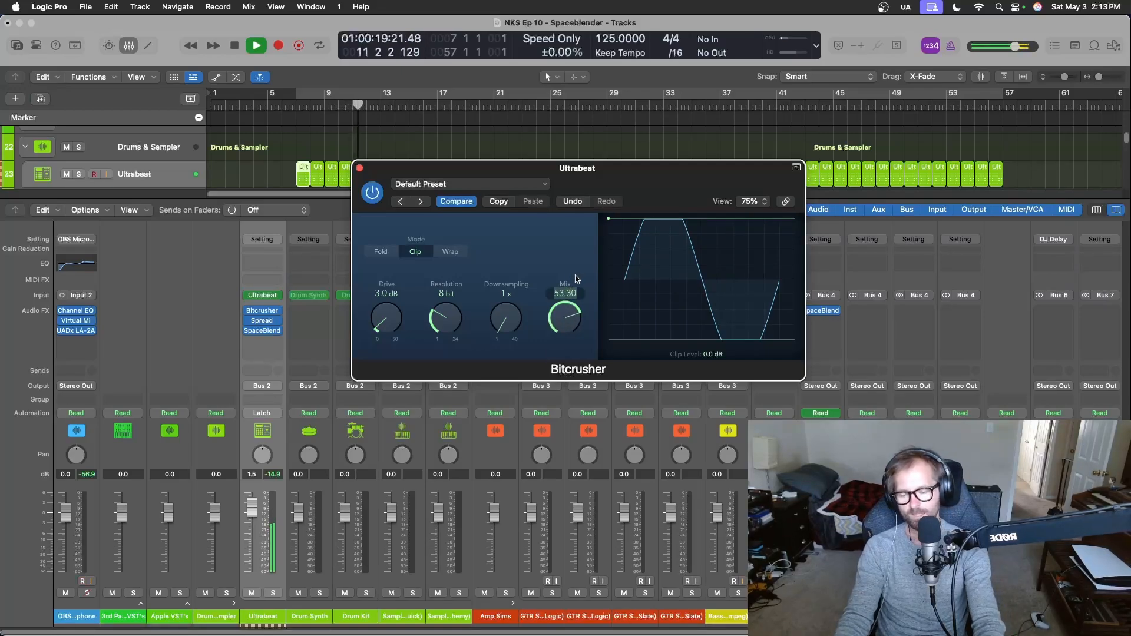
pyautogui.write('50.4')
pyautogui.press('Return')
pyautogui.press('space')
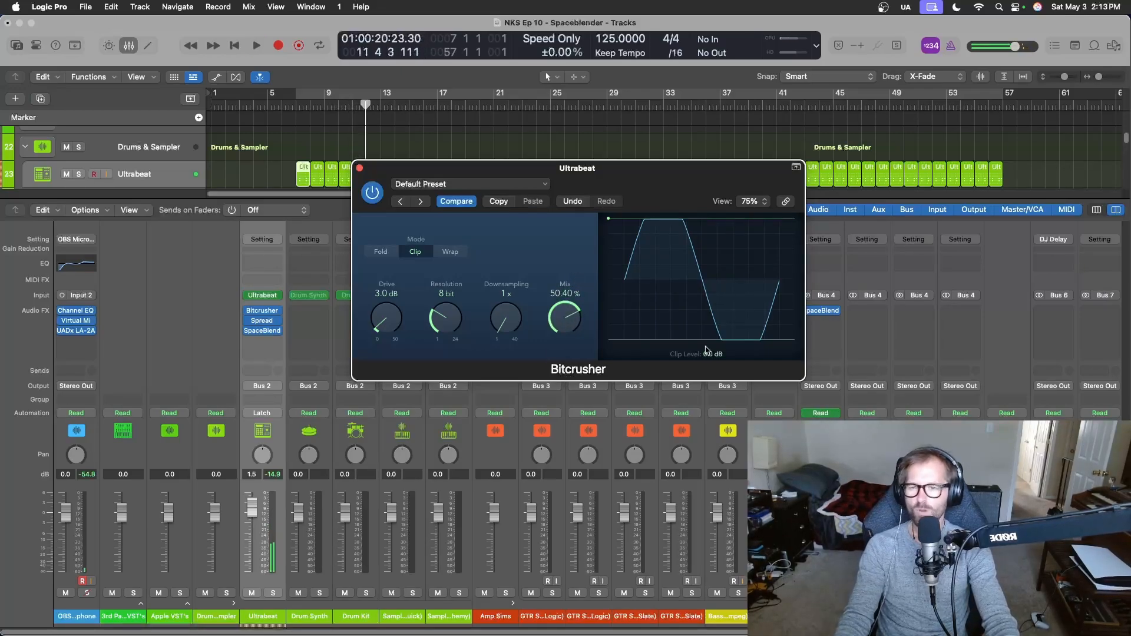
# Set the Ultrabeat track's automation mode to Latch, open its SpaceBlender window and hide the mixer.
pyautogui.click(281, 415)
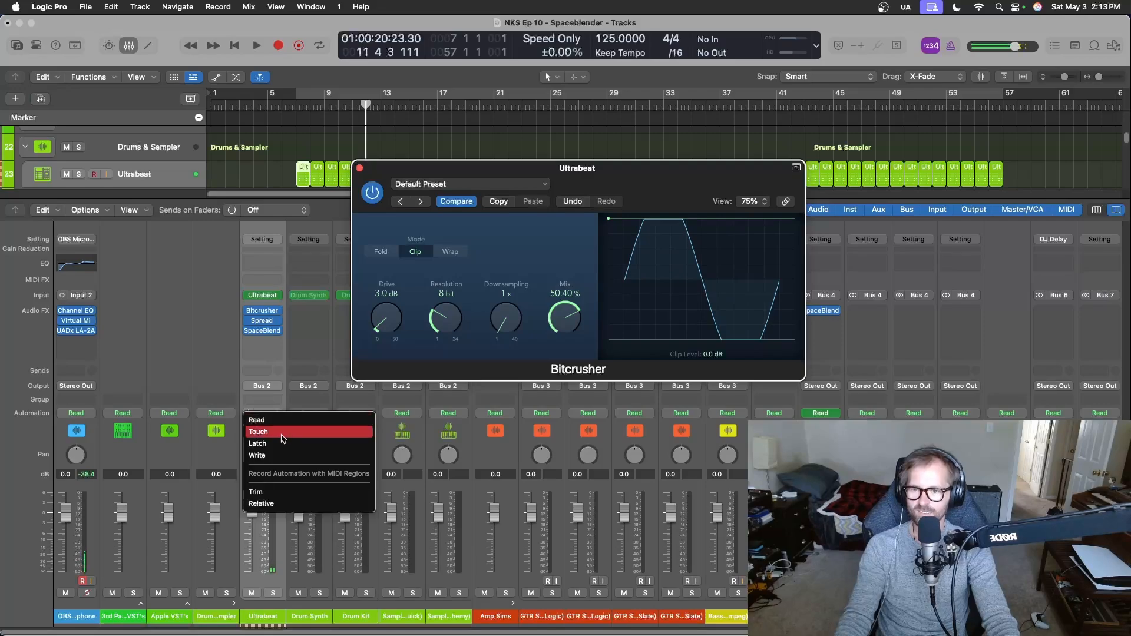
pyautogui.click(277, 444)
pyautogui.click(263, 331)
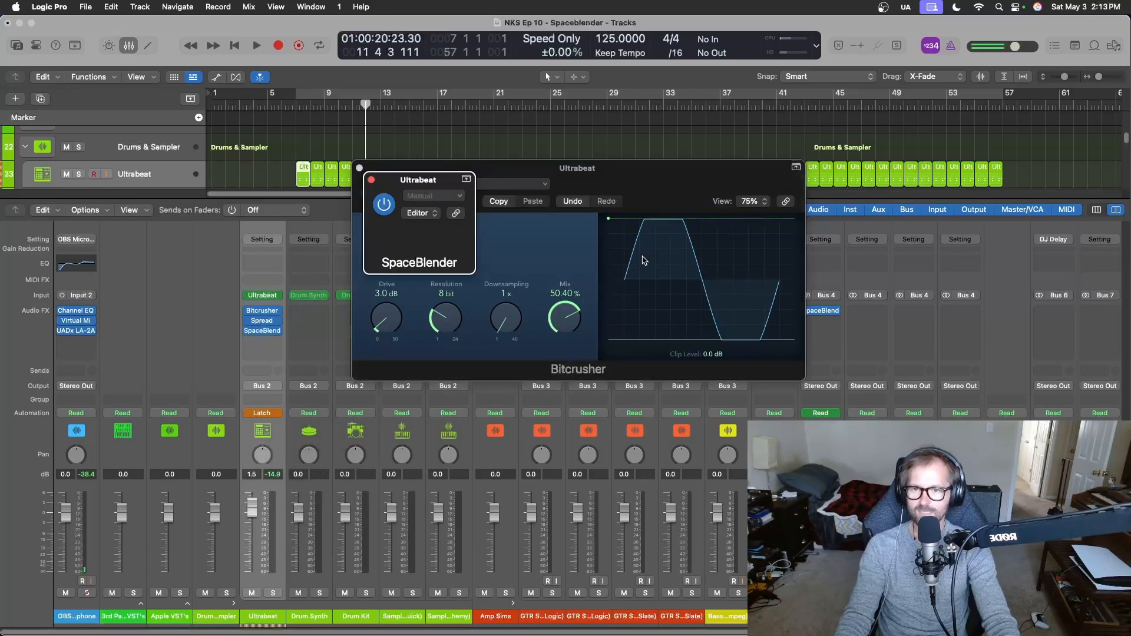
pyautogui.press('x')
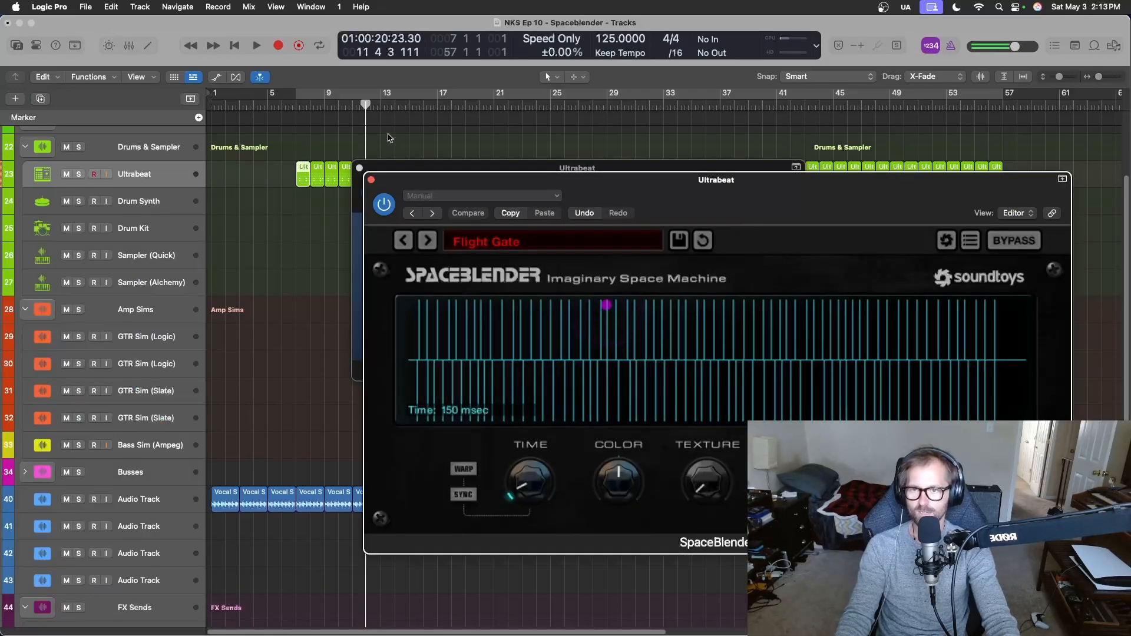
# Try recording SpaceBlender Time automation from bar 7, and undo the pass.
pyautogui.moveTo(366, 105); pyautogui.dragTo(296, 105)
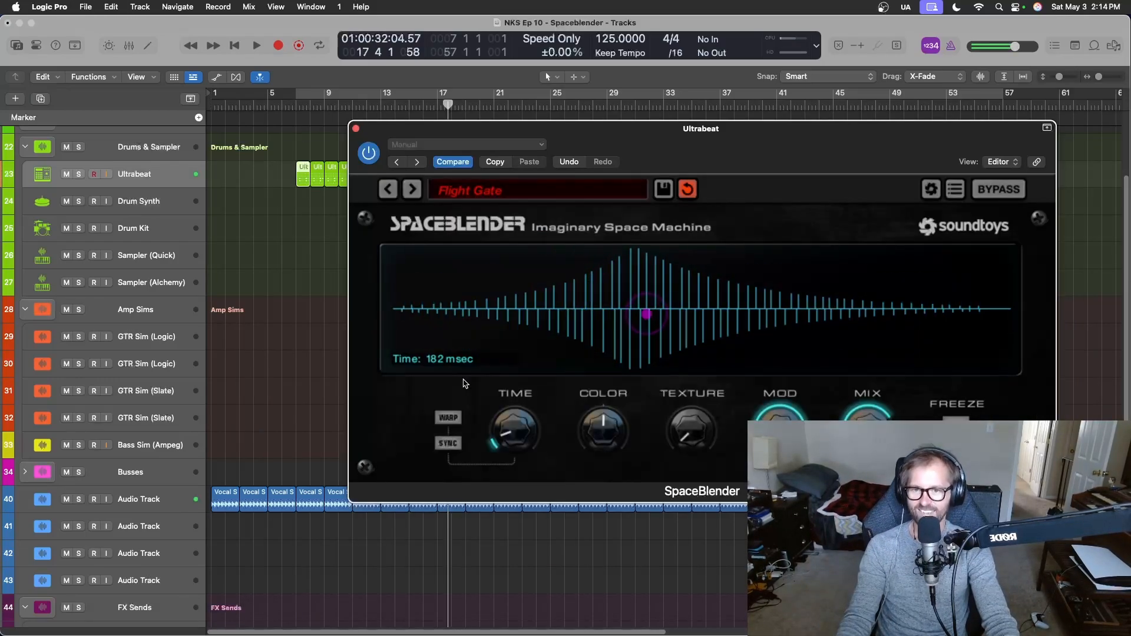
pyautogui.press('super+z')
pyautogui.press('x')
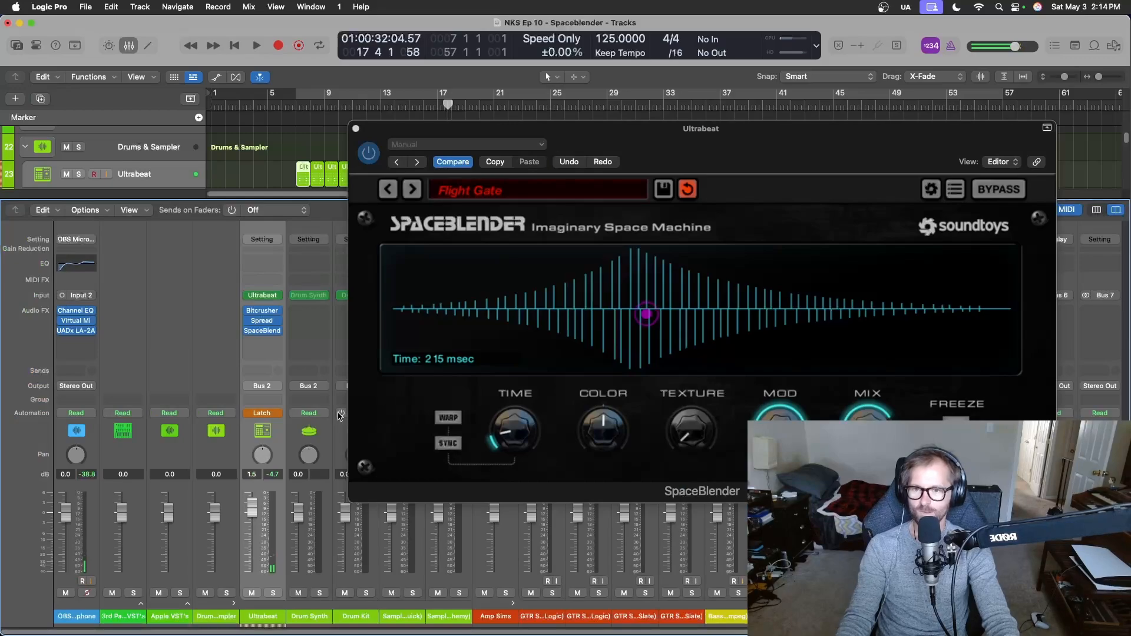
pyautogui.press('x')
# Show track automation and check which automation parameters are already used on the Ultrabeat track.
pyautogui.press('a')
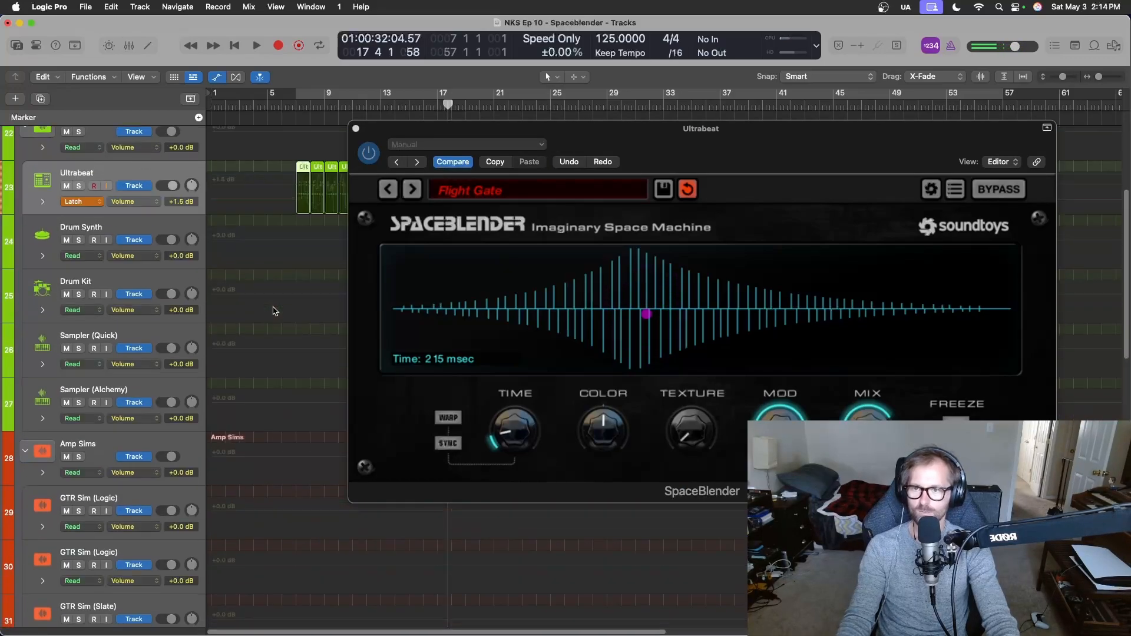
pyautogui.click(148, 203)
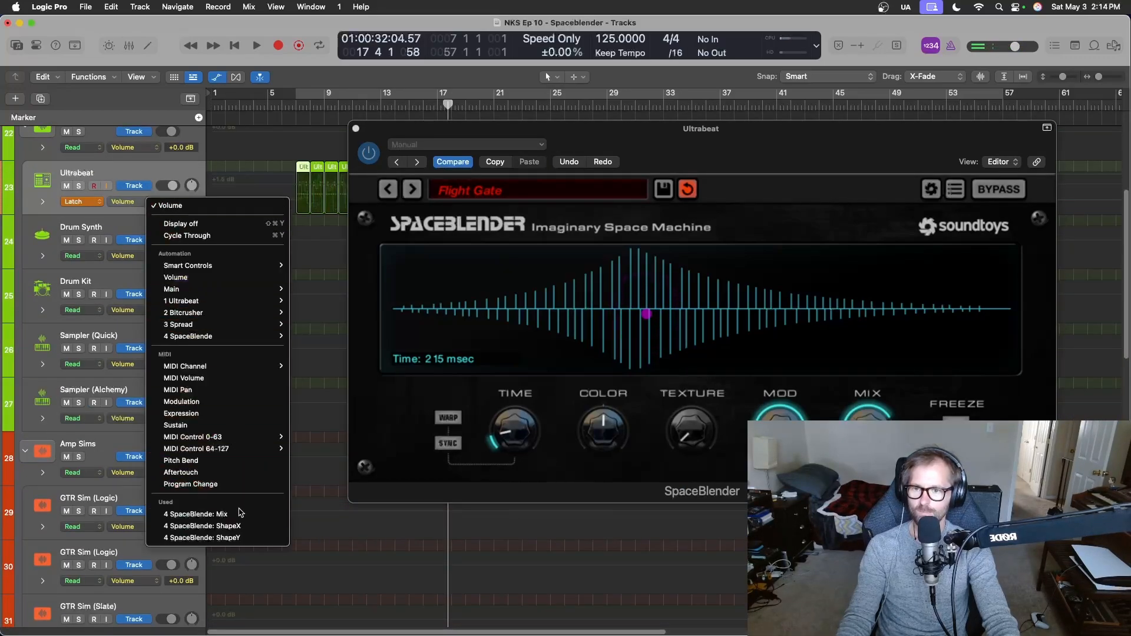
pyautogui.press('Escape')
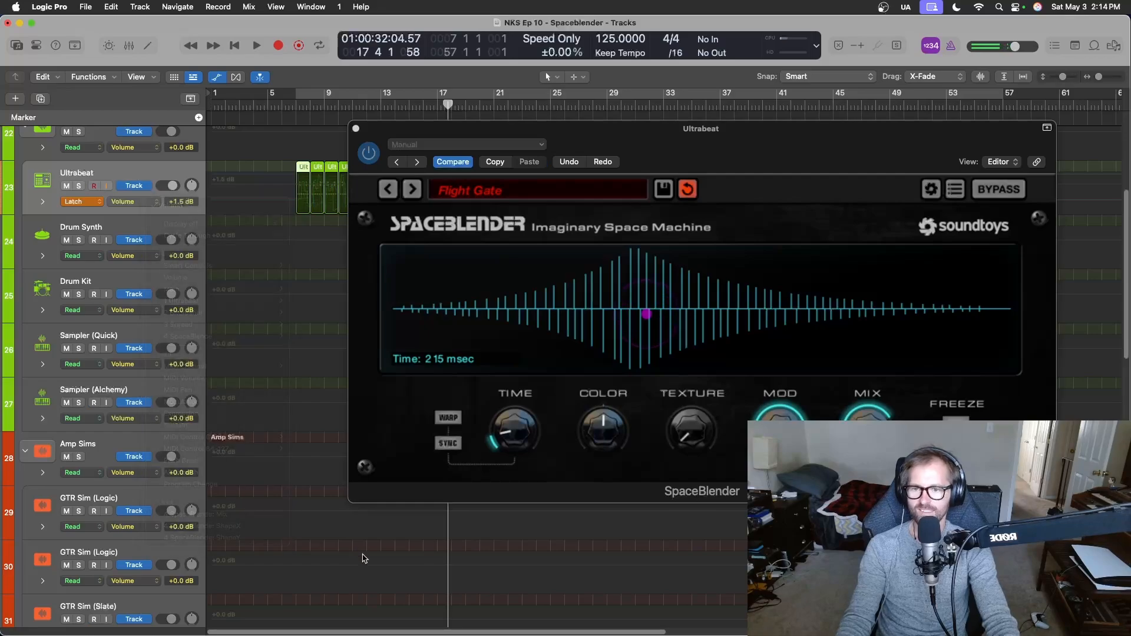
# Hide track automation and record SpaceBlender Time automation from bar 7, sweeping Time up to 60000 msec and back to about 563 msec.
pyautogui.press('x')
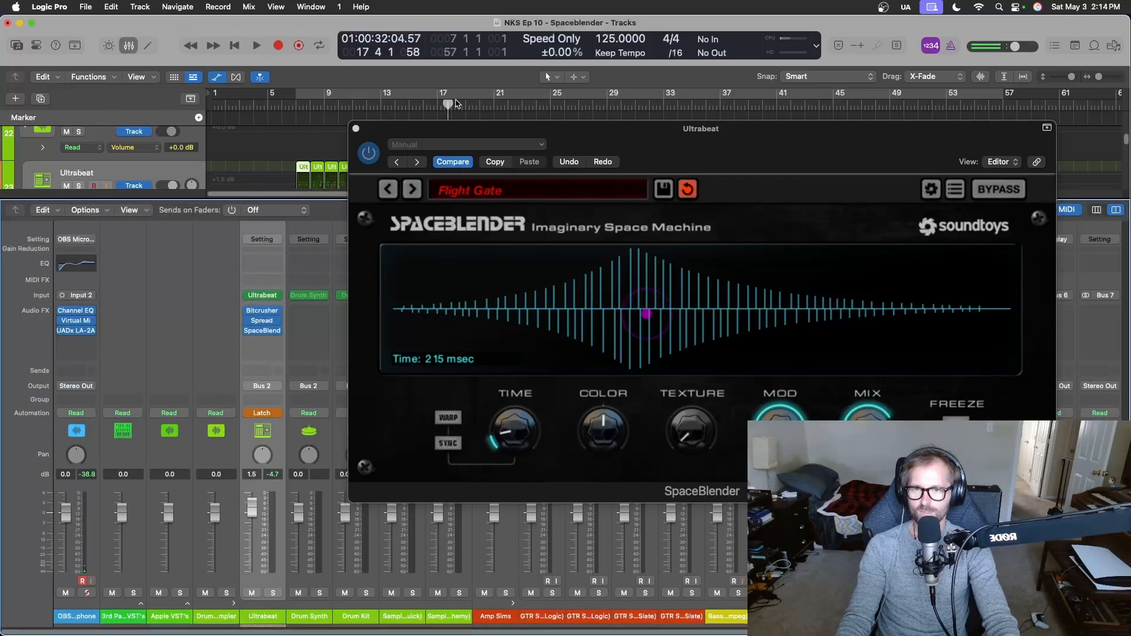
pyautogui.moveTo(447, 105); pyautogui.dragTo(297, 103)
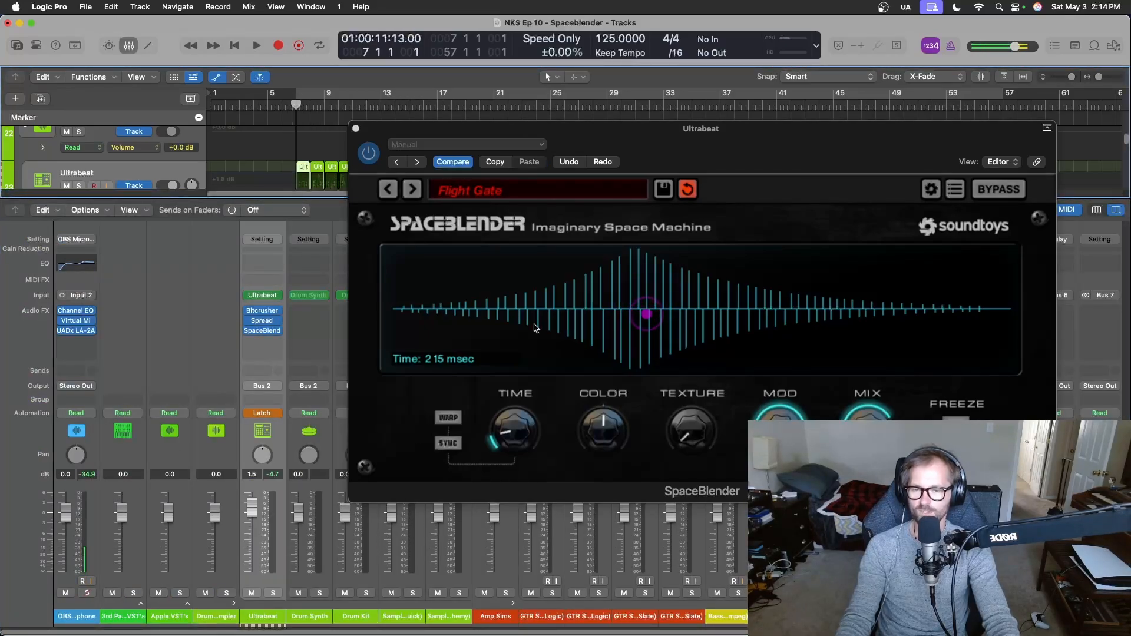
pyautogui.press('x')
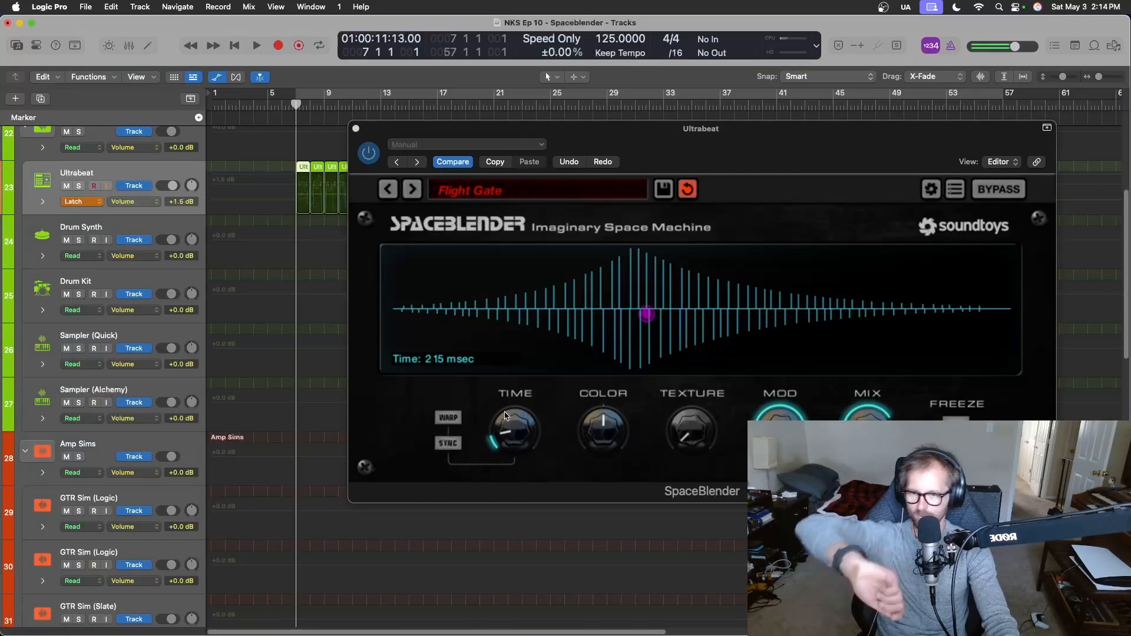
pyautogui.press('a')
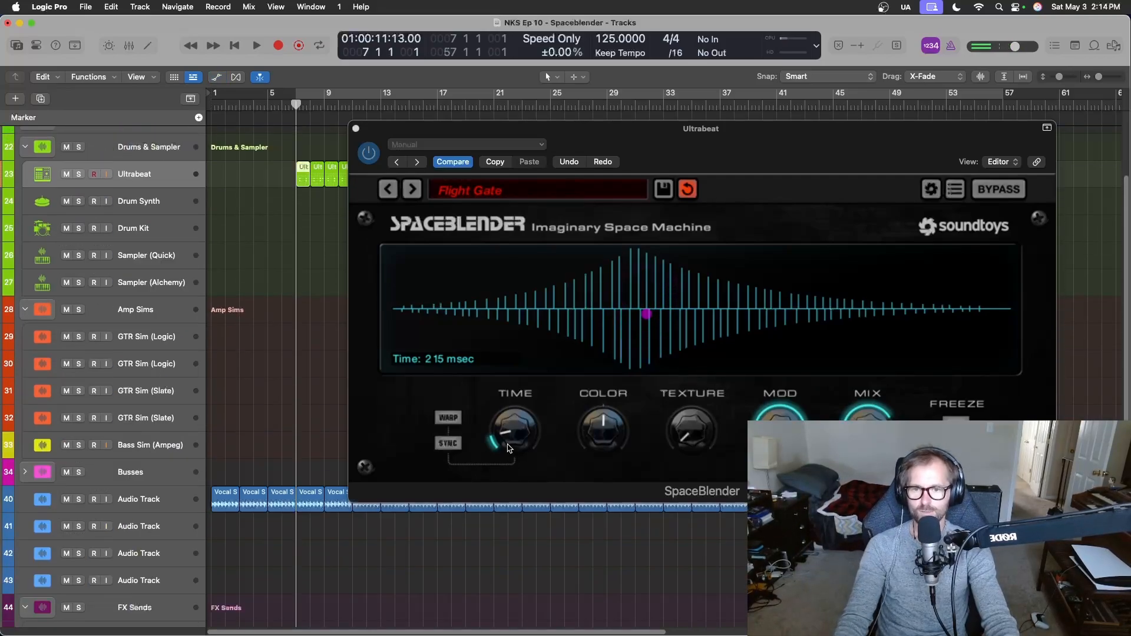
pyautogui.press('space')
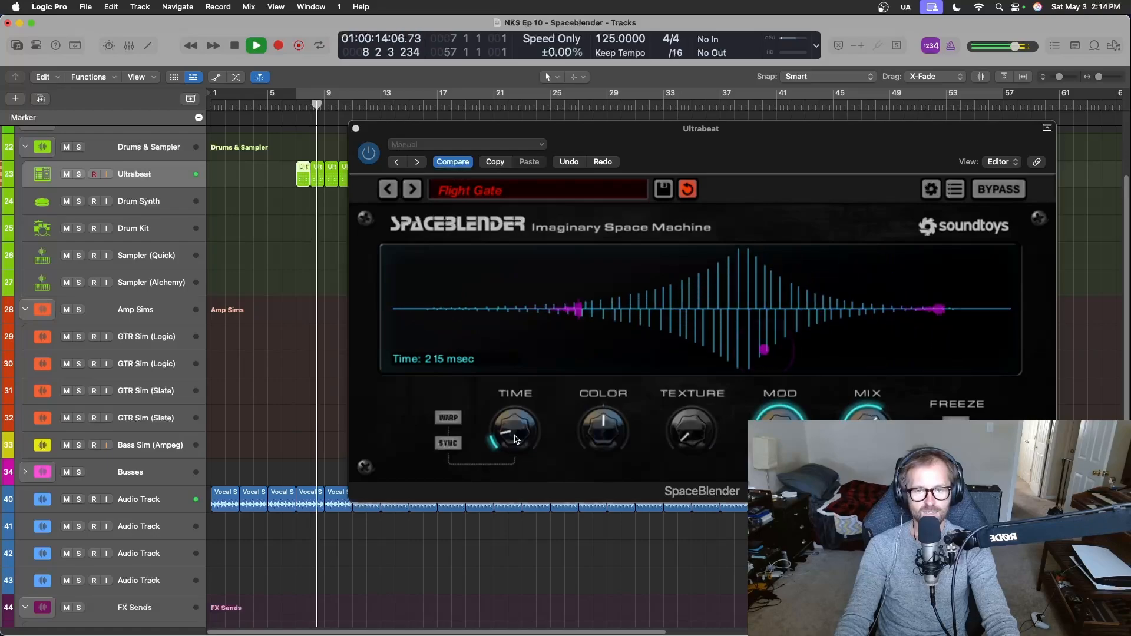
pyautogui.moveTo(514, 439)
pyautogui.mouseDown()
pyautogui.moveTo(524, 414)
pyautogui.moveTo(515, 439)
pyautogui.moveTo(522, 420)
pyautogui.moveTo(528, 439)
pyautogui.moveTo(521, 408)
pyautogui.moveTo(515, 440)
pyautogui.mouseUp()
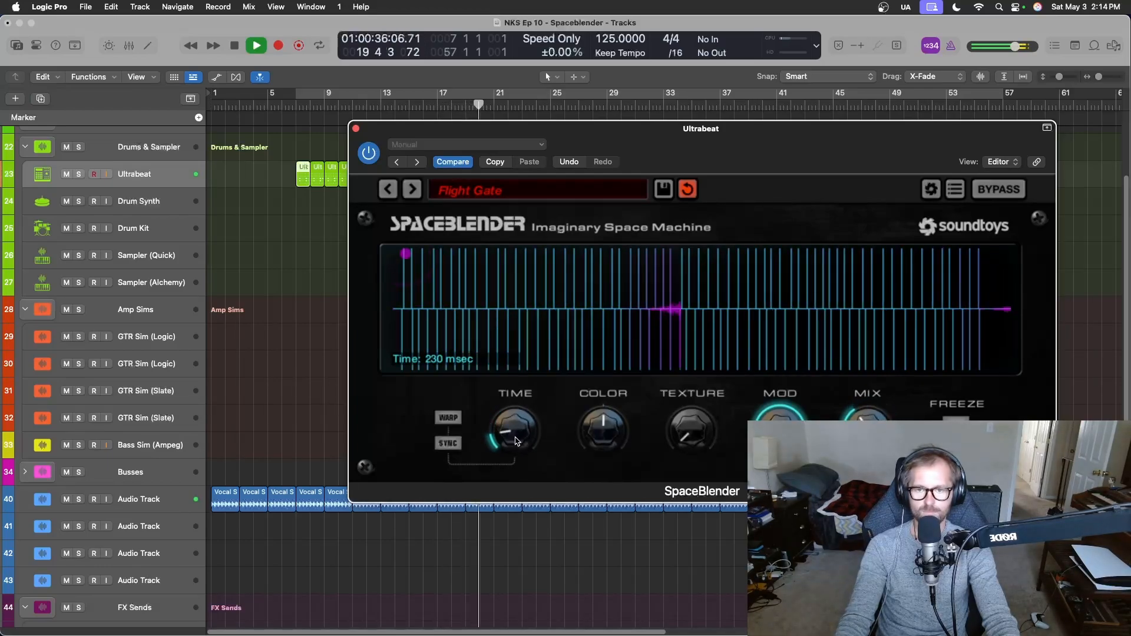
pyautogui.moveTo(514, 441); pyautogui.dragTo(751, 5)
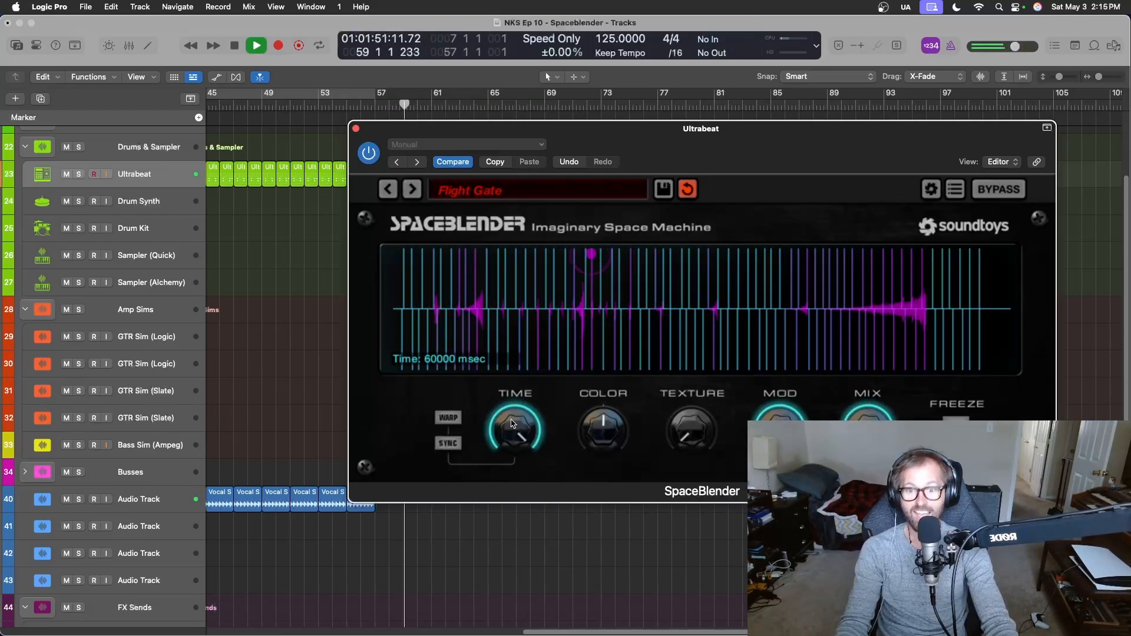
pyautogui.moveTo(496, 434); pyautogui.dragTo(512, 489)
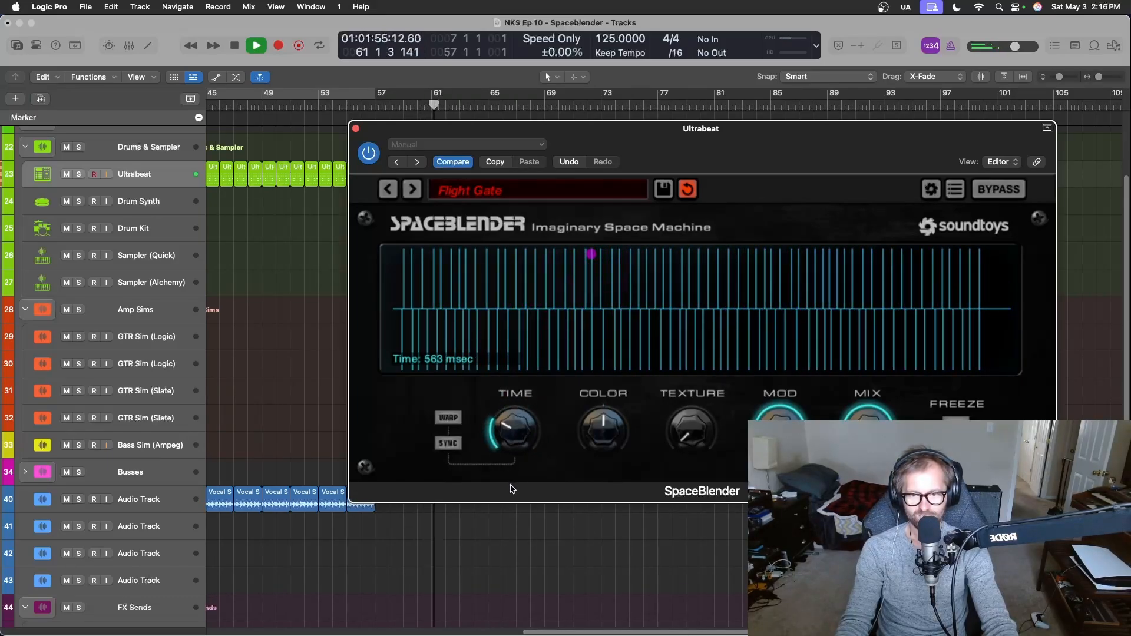
pyautogui.press('space')
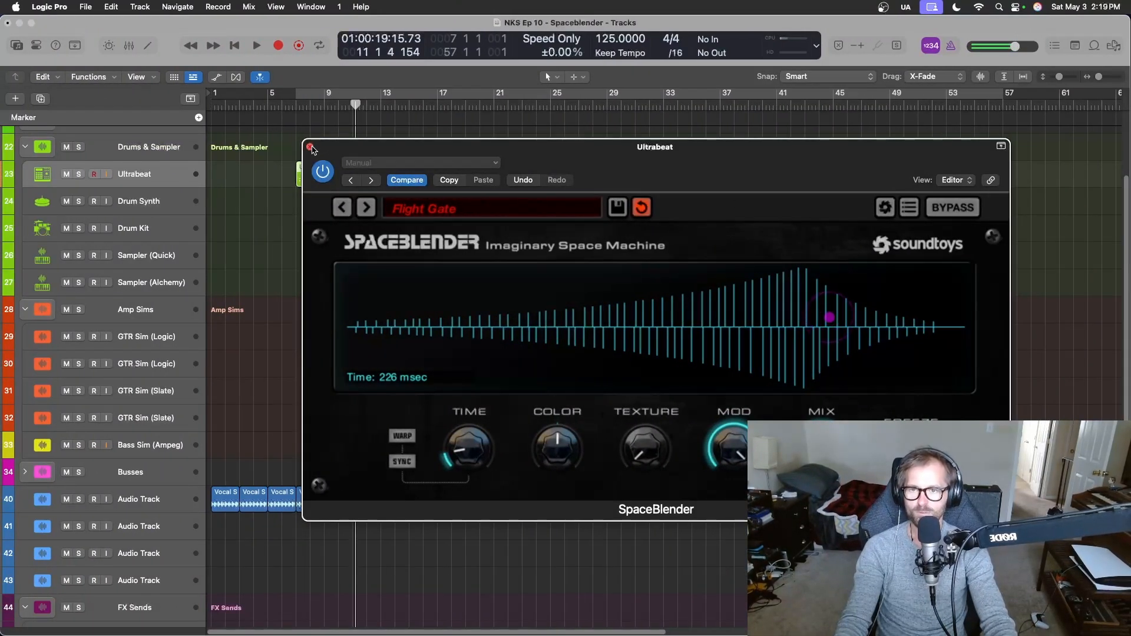
# Close the SpaceBlender window, return the Ultrabeat channel's automation mode to Read and hide the mixer.
pyautogui.click(310, 148)
pyautogui.press('x')
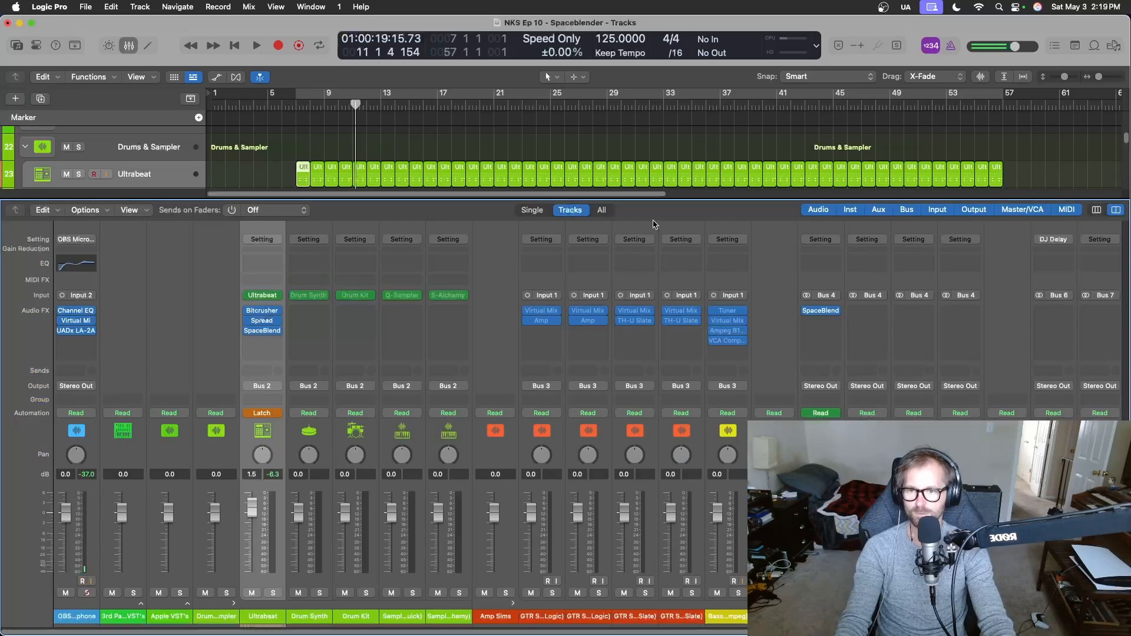
pyautogui.click(277, 413)
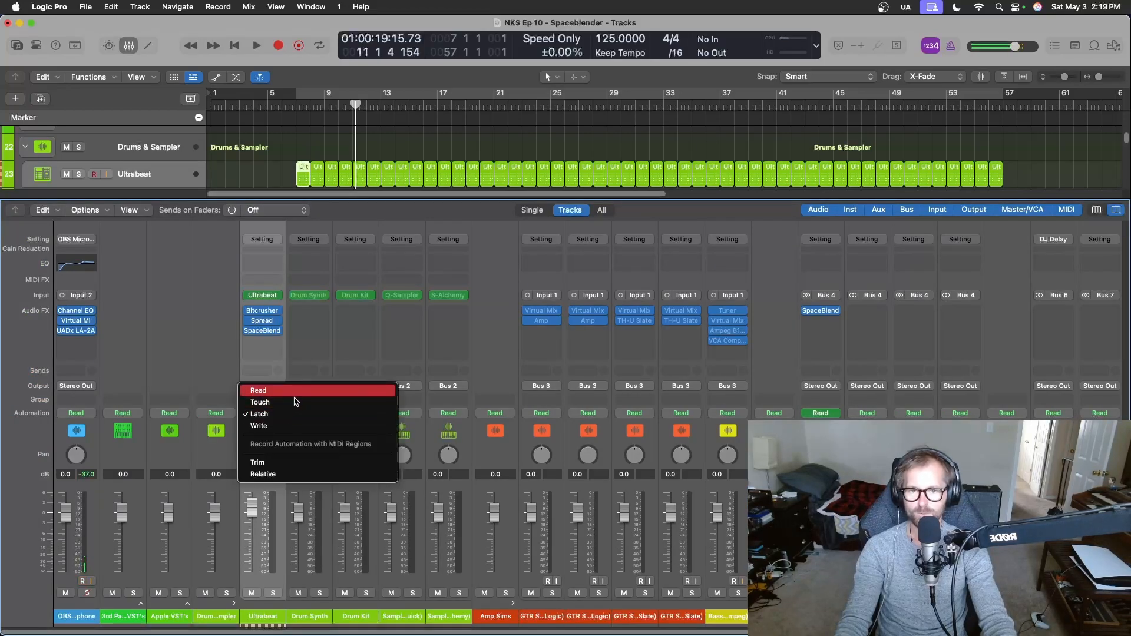
pyautogui.click(296, 402)
pyautogui.press('x')
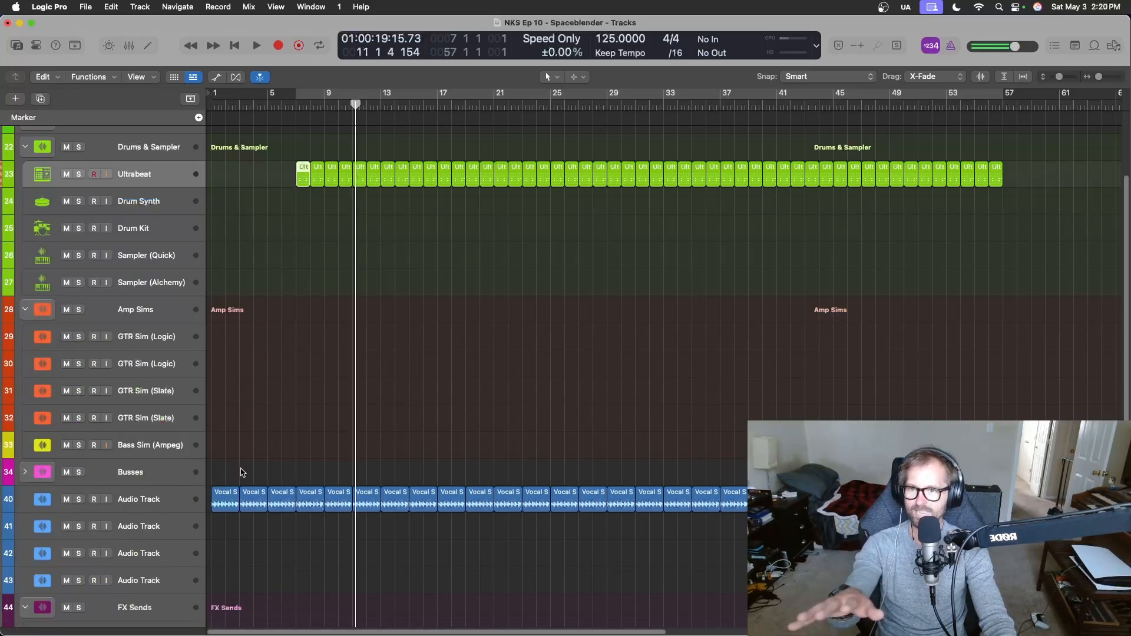
# Insert the Little Plate reverb directly after SpaceBlender on the looped audio track's channel.
pyautogui.press('x')
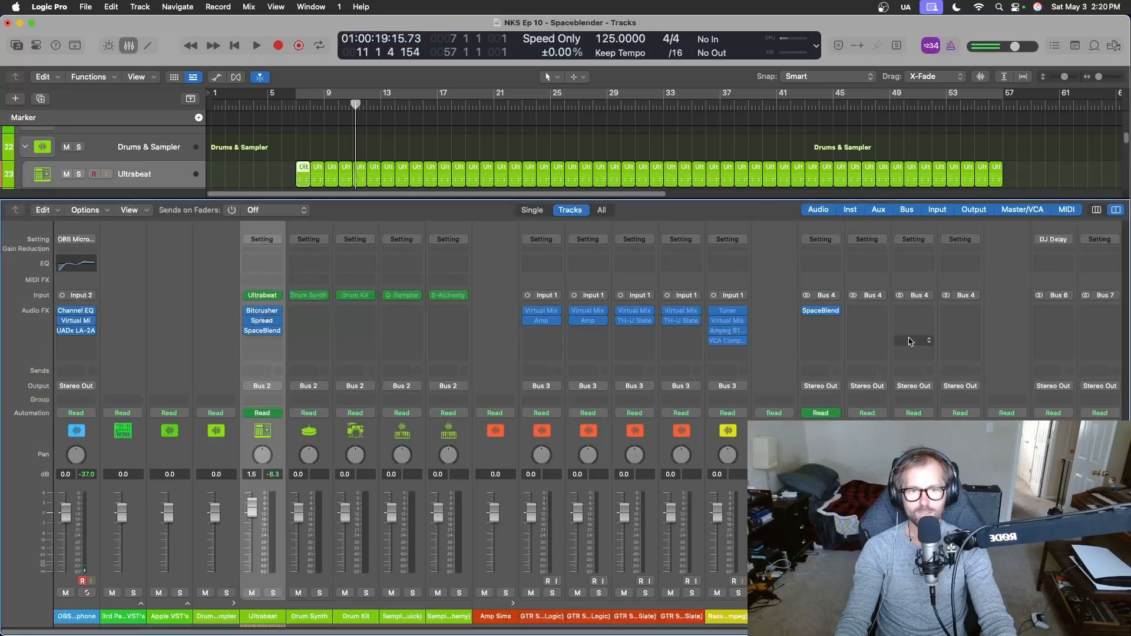
pyautogui.click(819, 321)
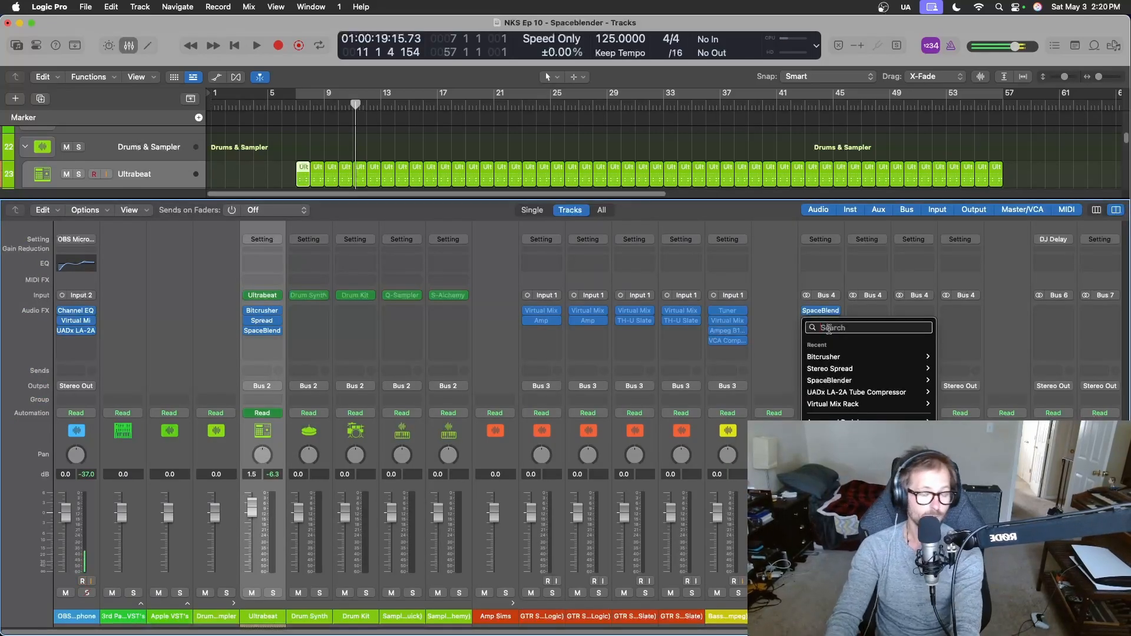
pyautogui.write('little')
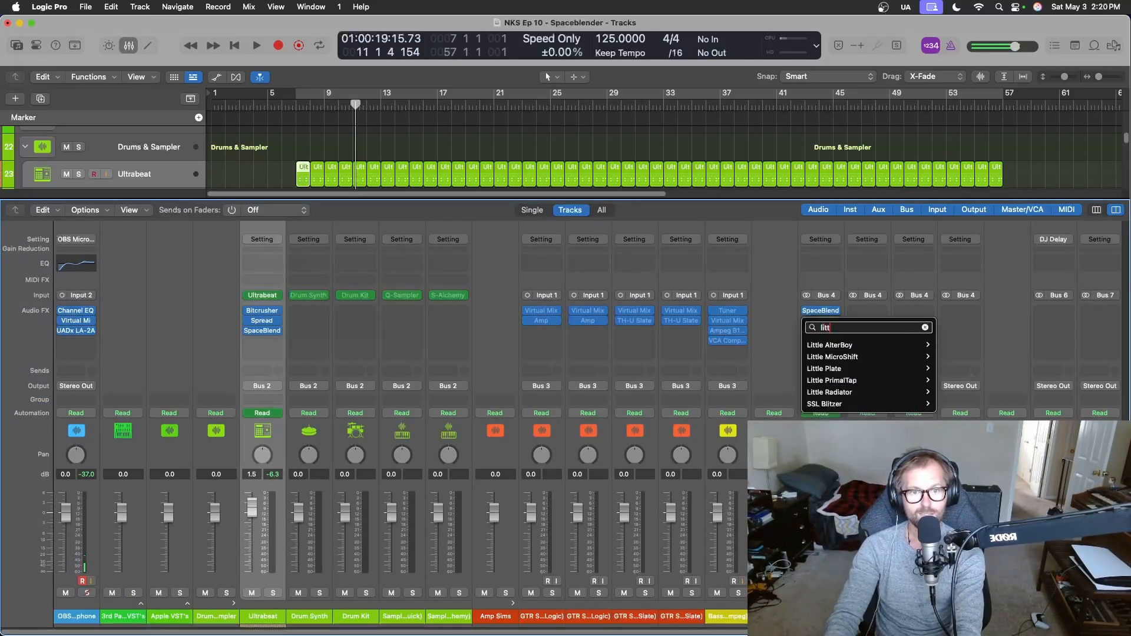
pyautogui.moveTo(919, 369)
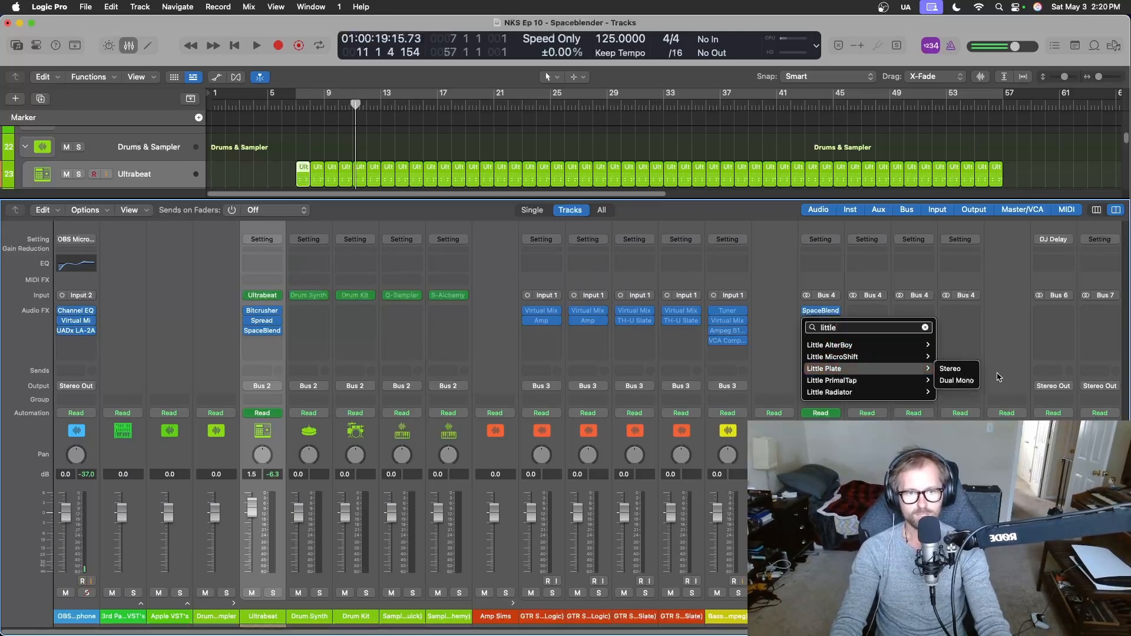
pyautogui.click(971, 373)
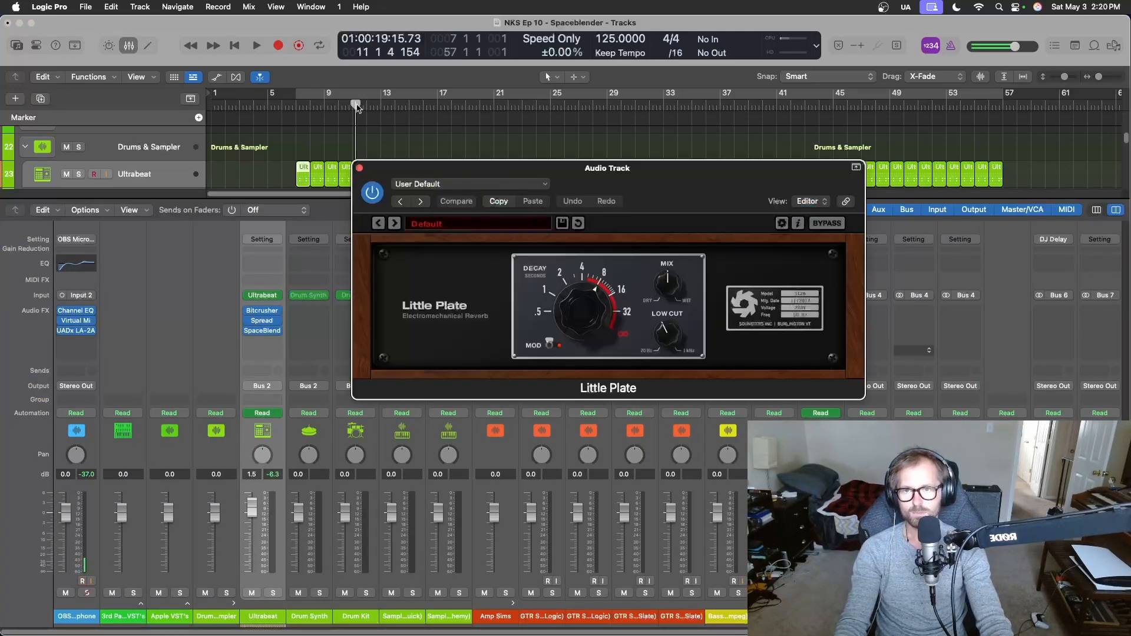
# Move the playhead to bar 7 and delete the stray marker spanning the drum regions.
pyautogui.press('c')
pyautogui.moveTo(351, 94)
pyautogui.mouseDown()
pyautogui.moveTo(344, 111)
pyautogui.moveTo(298, 110)
pyautogui.mouseUp()
pyautogui.press('c')
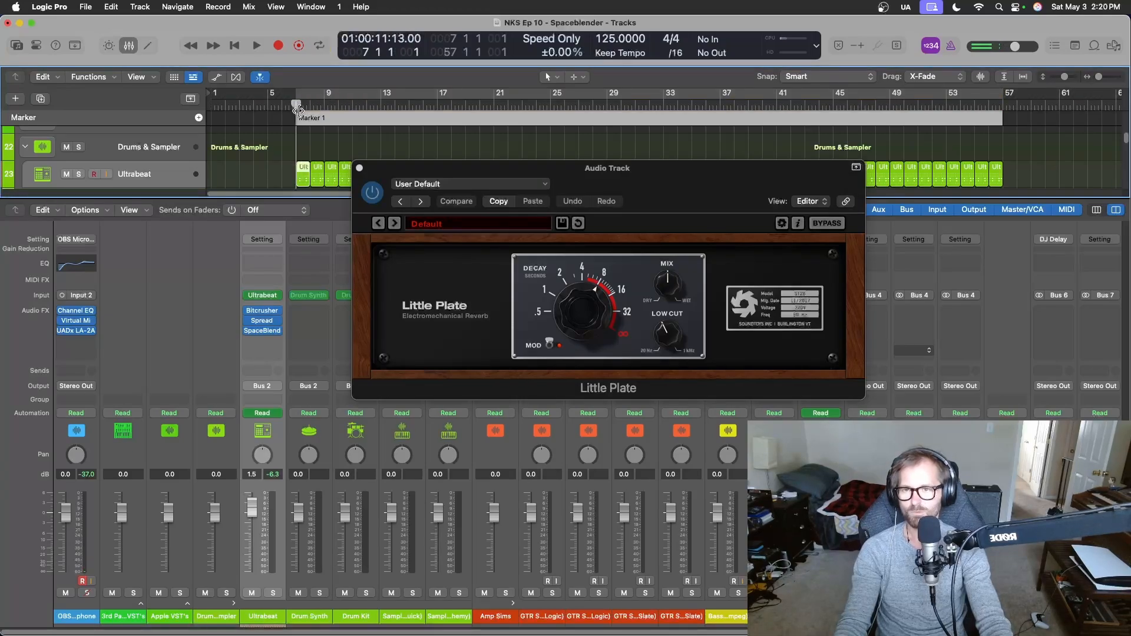
pyautogui.rightClick(490, 120)
pyautogui.click(510, 148)
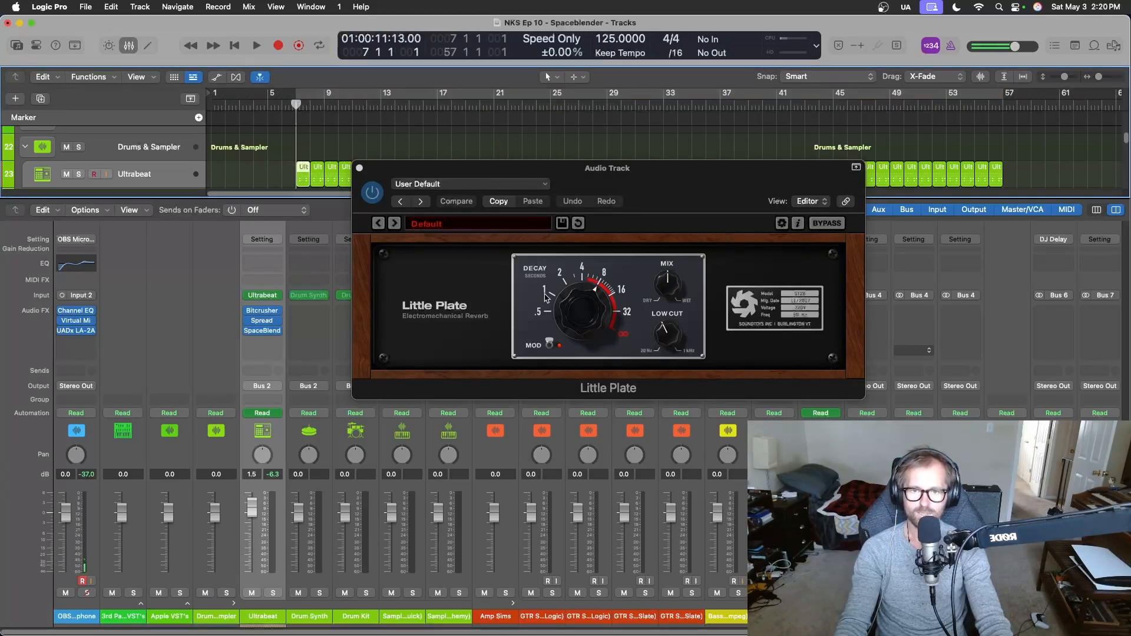
# Start playback from bar 7 and lower Little Plate's Decay to between 1 and 2 seconds.
pyautogui.moveTo(580, 273); pyautogui.dragTo(580, 283)
pyautogui.press('space')
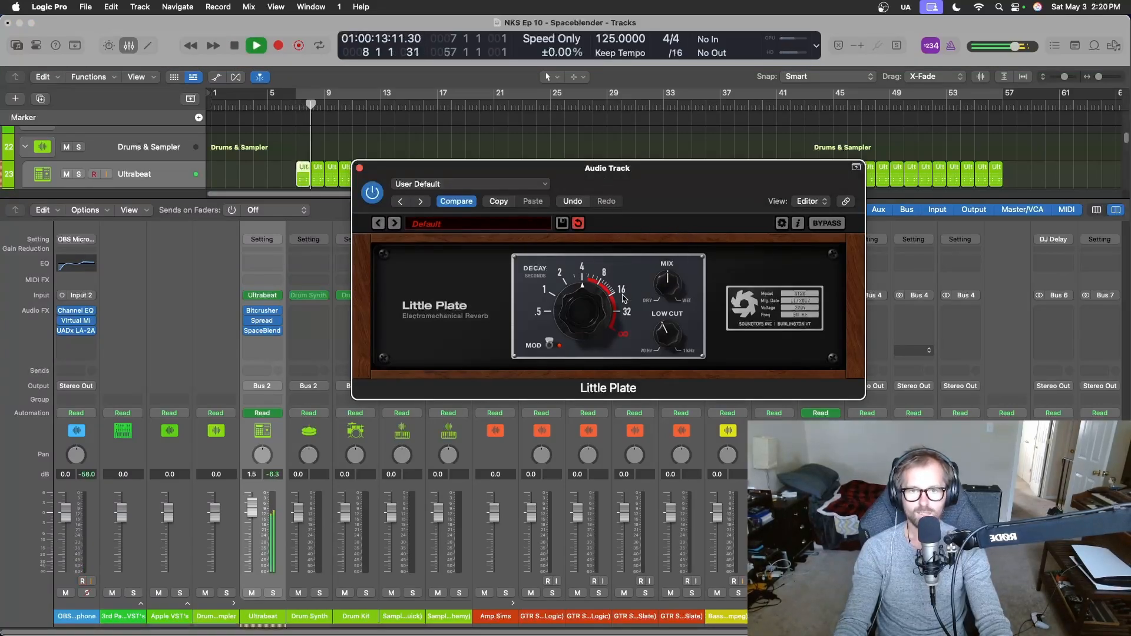
pyautogui.moveTo(563, 277); pyautogui.dragTo(555, 294)
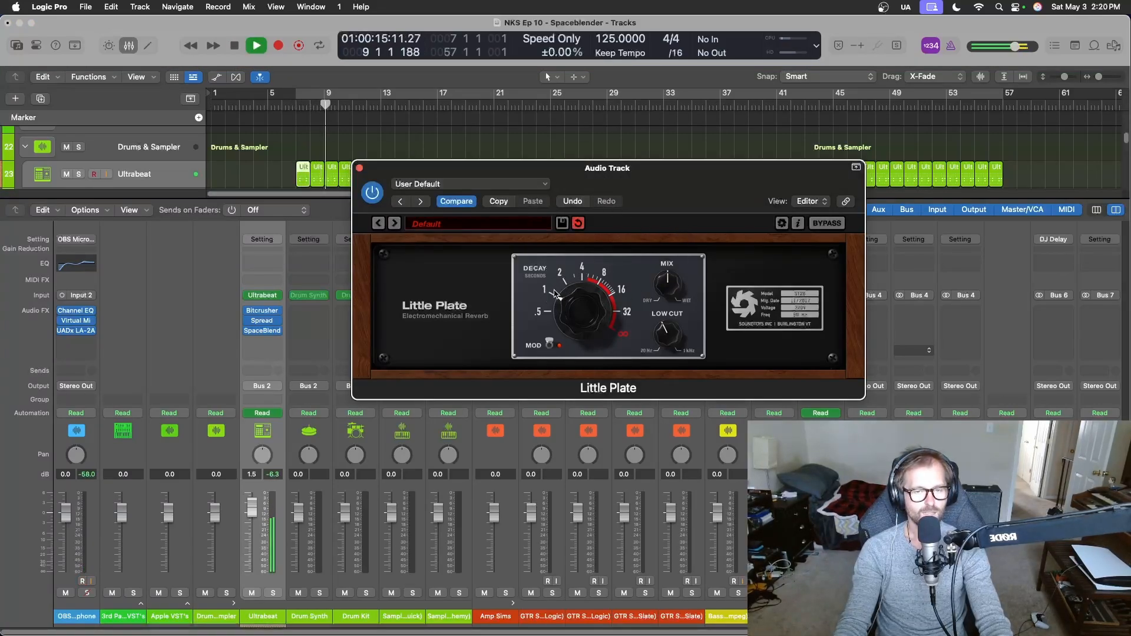
pyautogui.press('space')
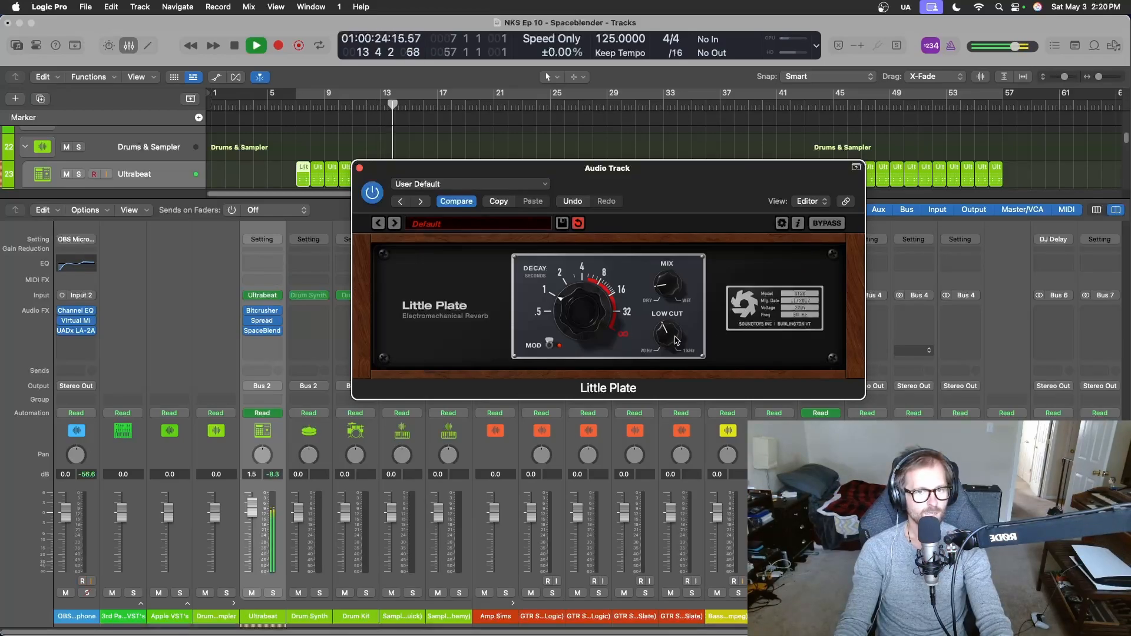
# Set Little Plate's Mix to 20% and raise its Low Cut during playback, and stop playback.
pyautogui.moveTo(653, 285); pyautogui.dragTo(682, 182)
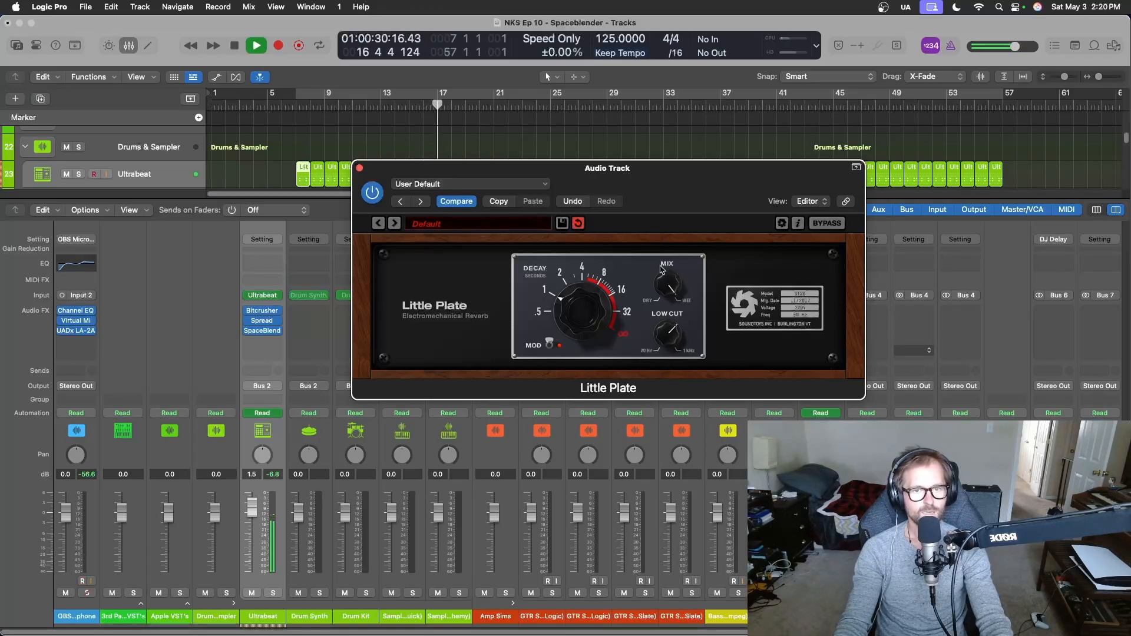
pyautogui.moveTo(663, 296)
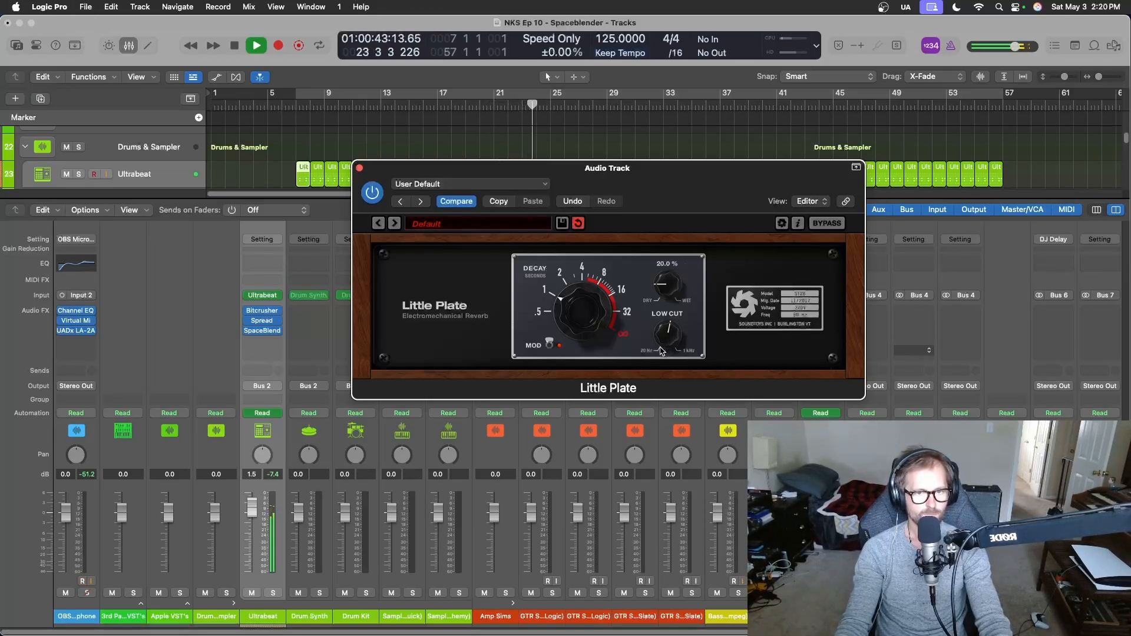
pyautogui.press('space')
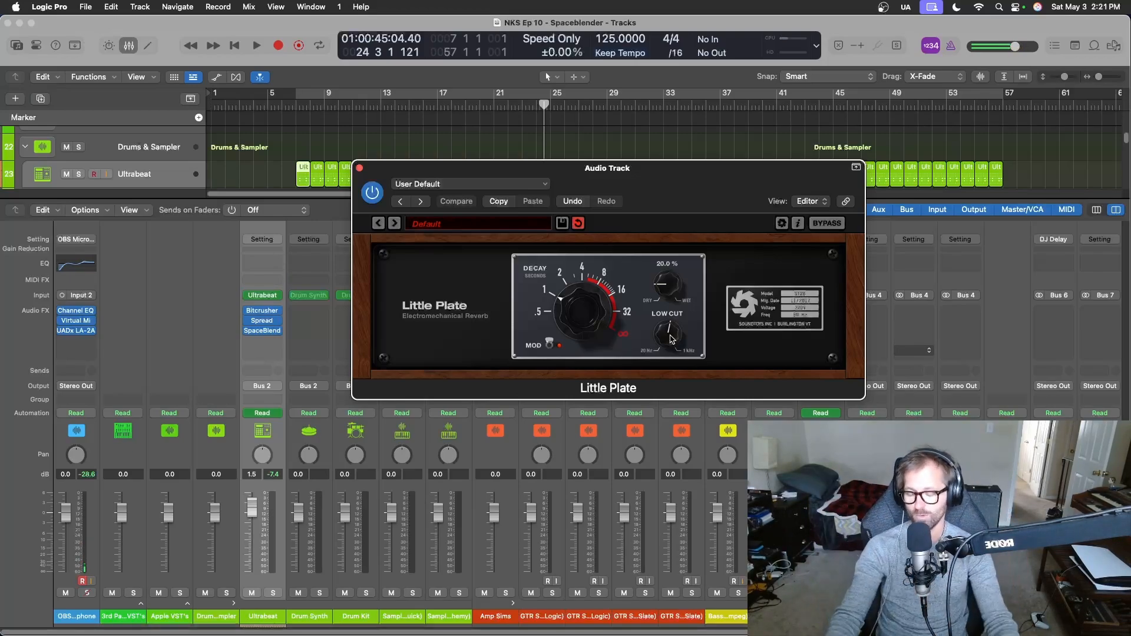
# Hide the mixer and play the looped audio track soloed from bar 7, comparing it with Little Plate bypassed and active.
pyautogui.press('x')
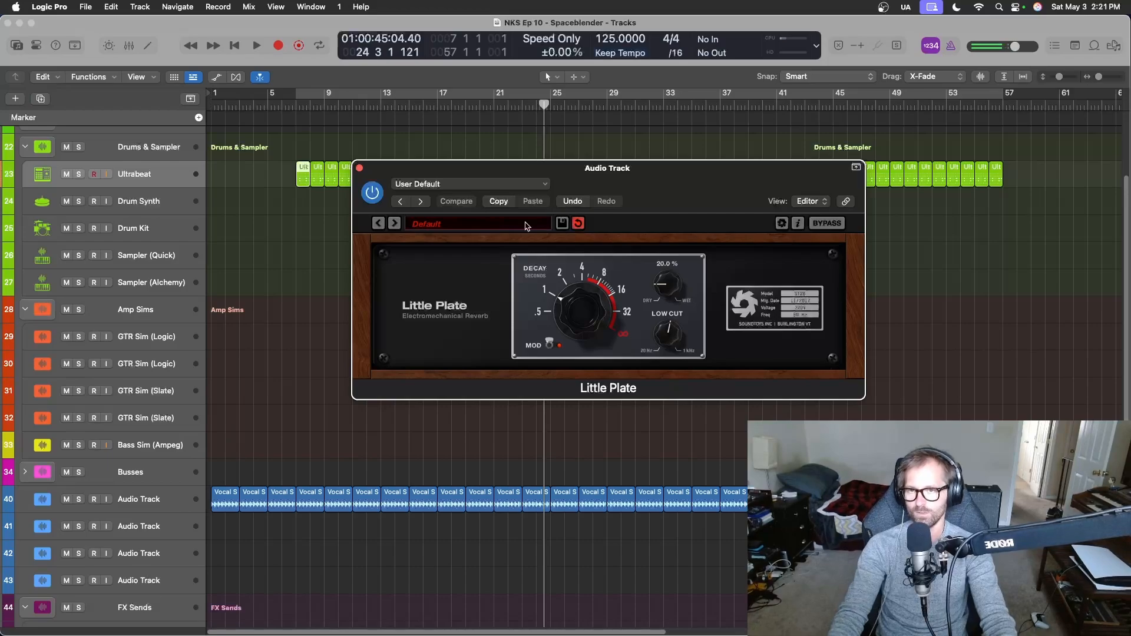
pyautogui.click(318, 107)
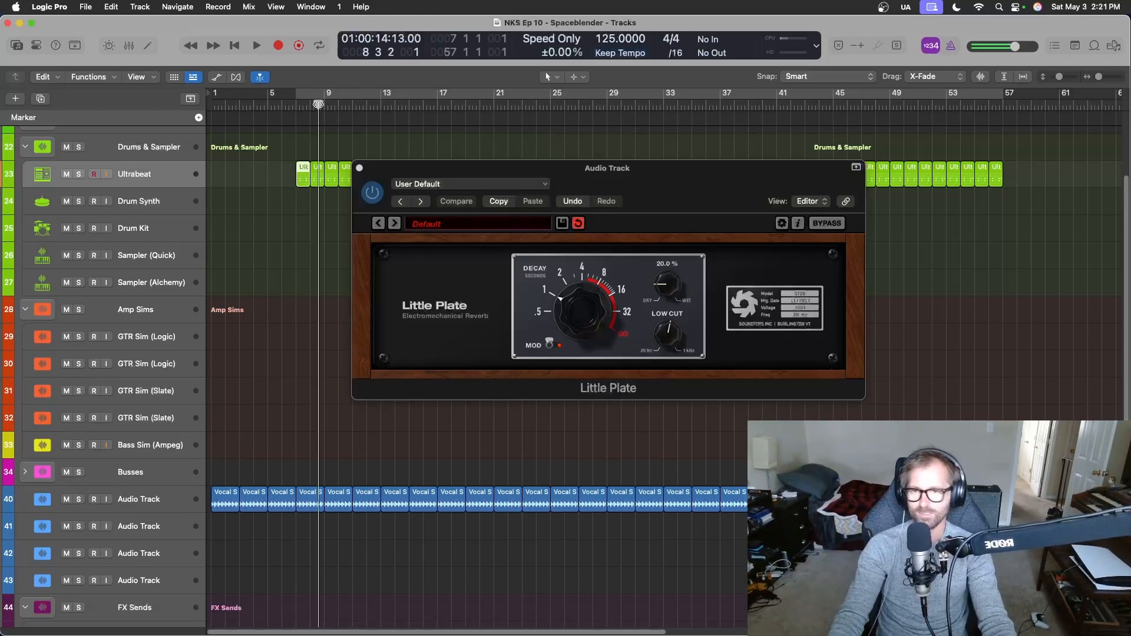
pyautogui.moveTo(318, 105); pyautogui.dragTo(300, 107)
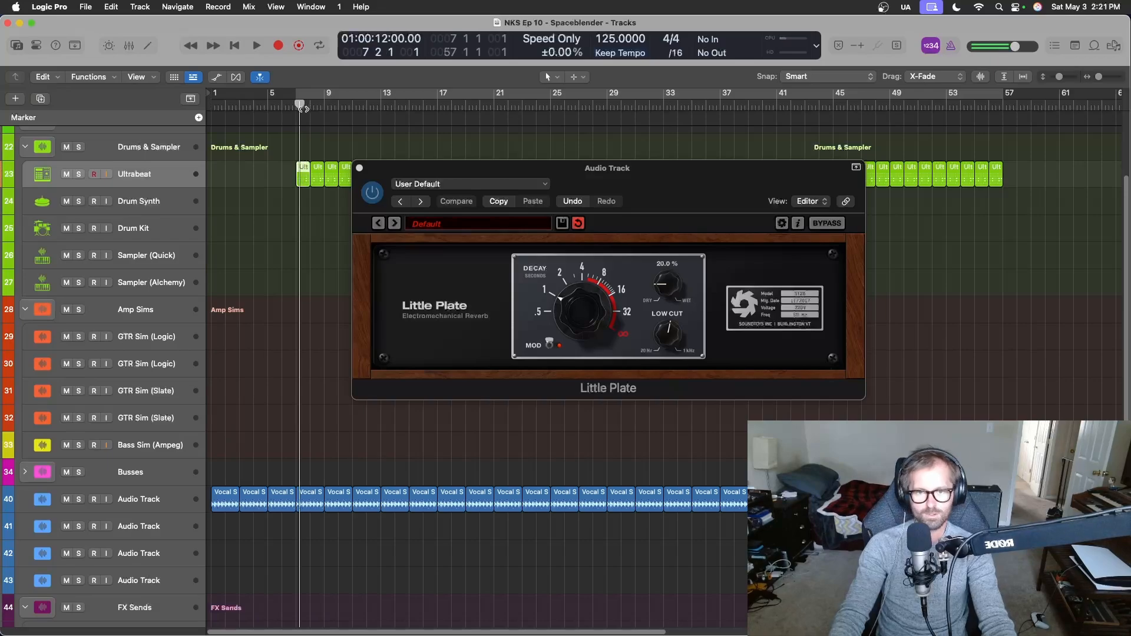
pyautogui.press('space')
pyautogui.click(79, 499)
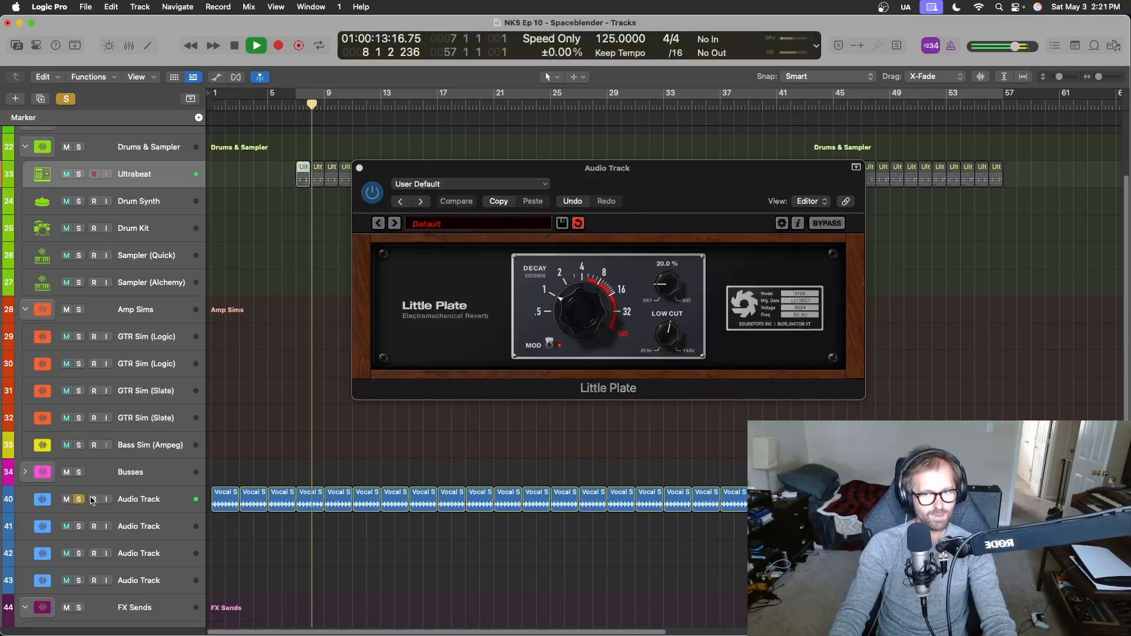
pyautogui.click(829, 224)
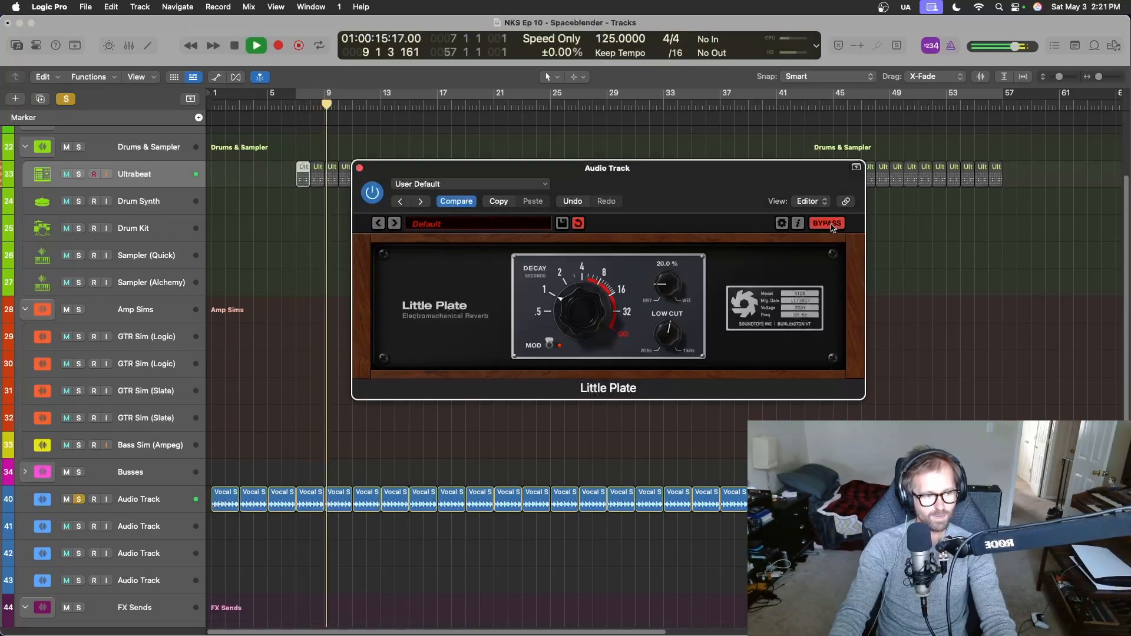
pyautogui.click(829, 224)
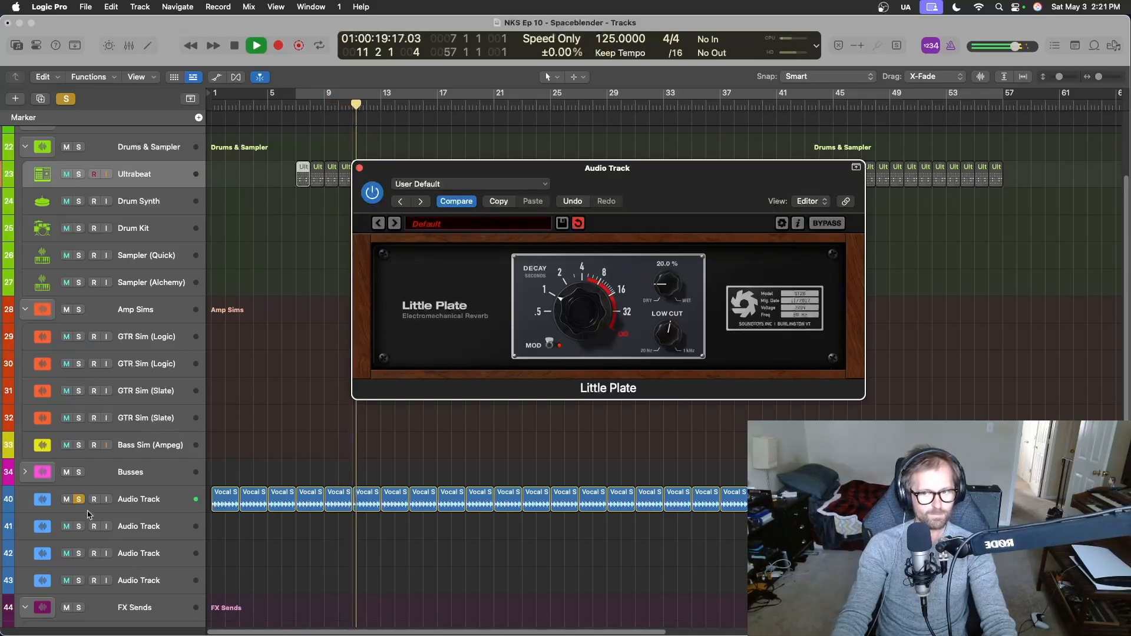
pyautogui.click(79, 500)
pyautogui.press('space')
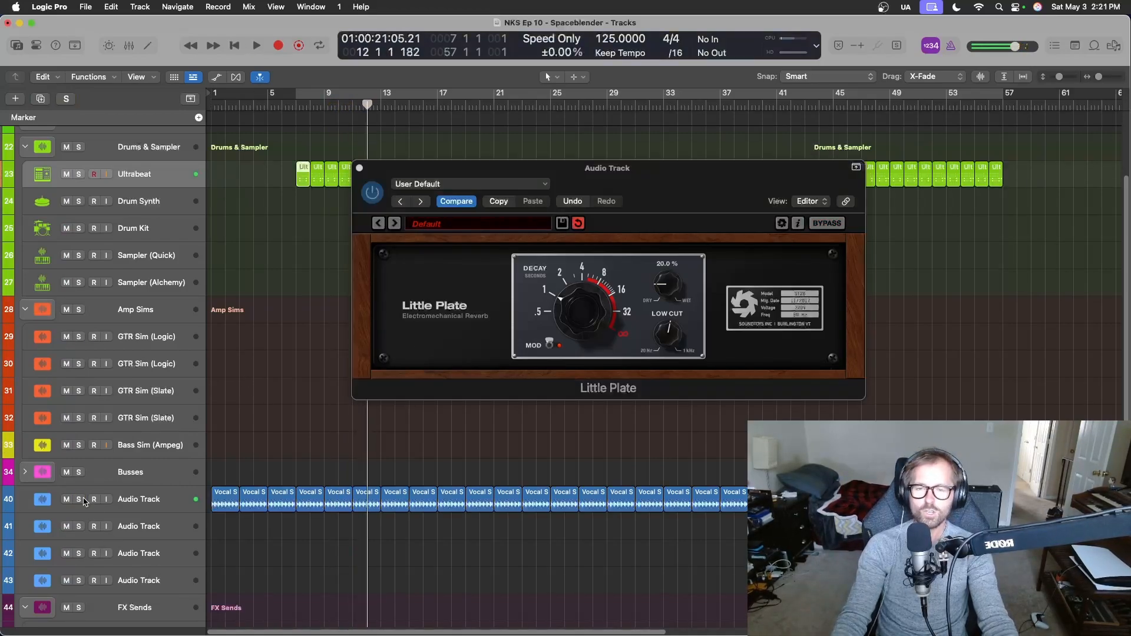
# Select the OBS Microphone track and close the Analog Lab V window.
pyautogui.scroll(3, 111, 315)
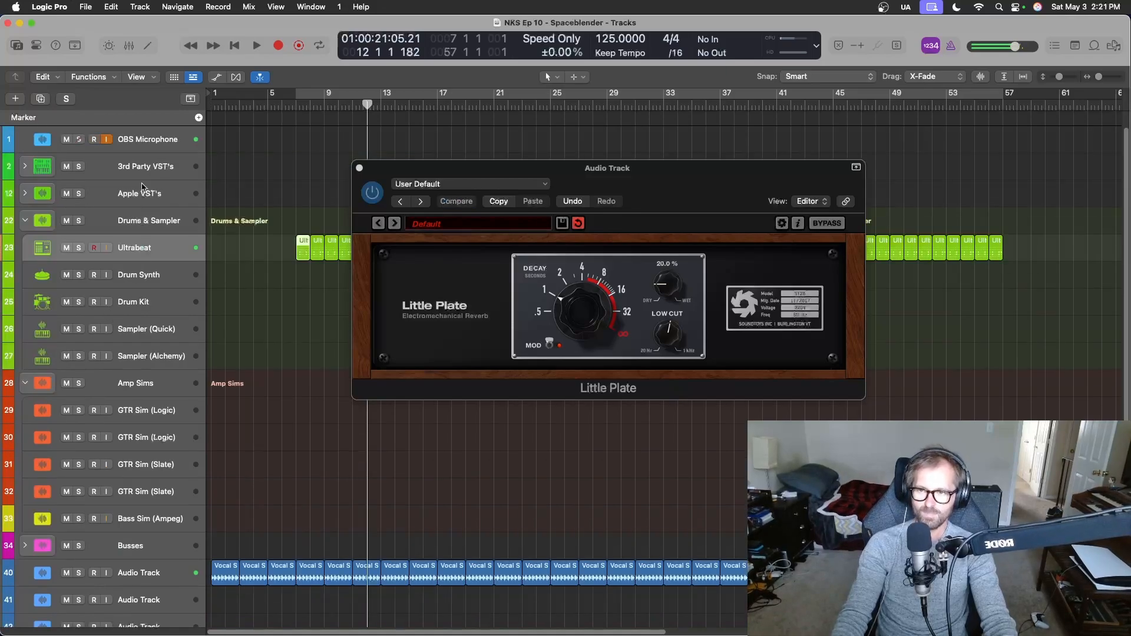
pyautogui.click(162, 149)
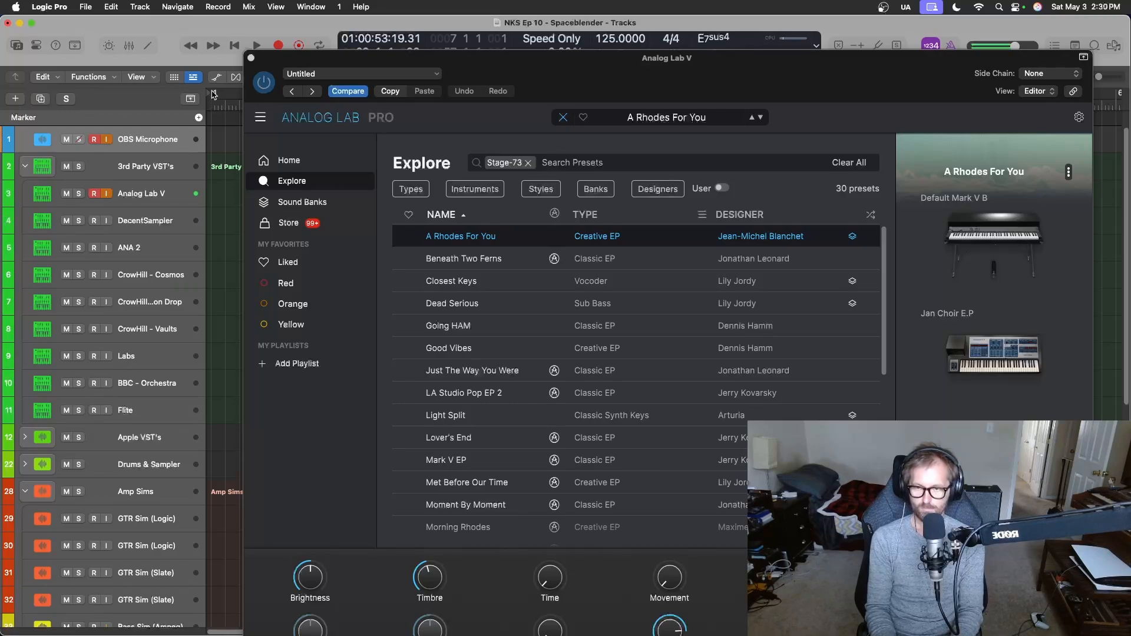
pyautogui.click(251, 58)
# Move the playhead back to bar 7 and start recording a take over the drum tracks.
pyautogui.scroll(-5, 533, 294)
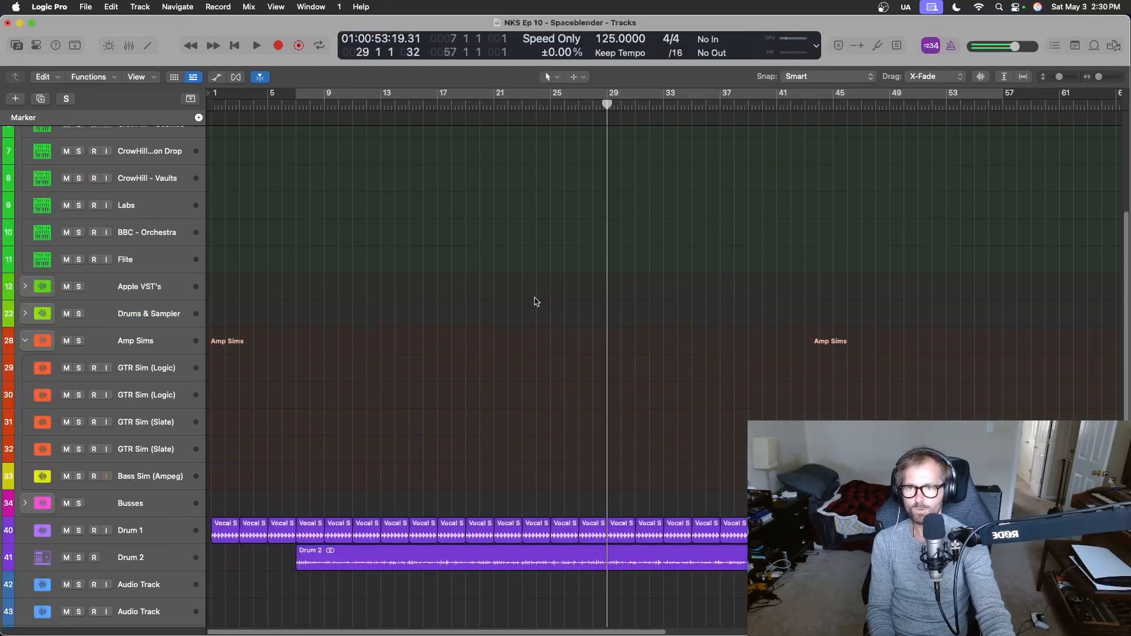
pyautogui.scroll(-2, 540, 145)
pyautogui.moveTo(593, 105); pyautogui.dragTo(289, 105)
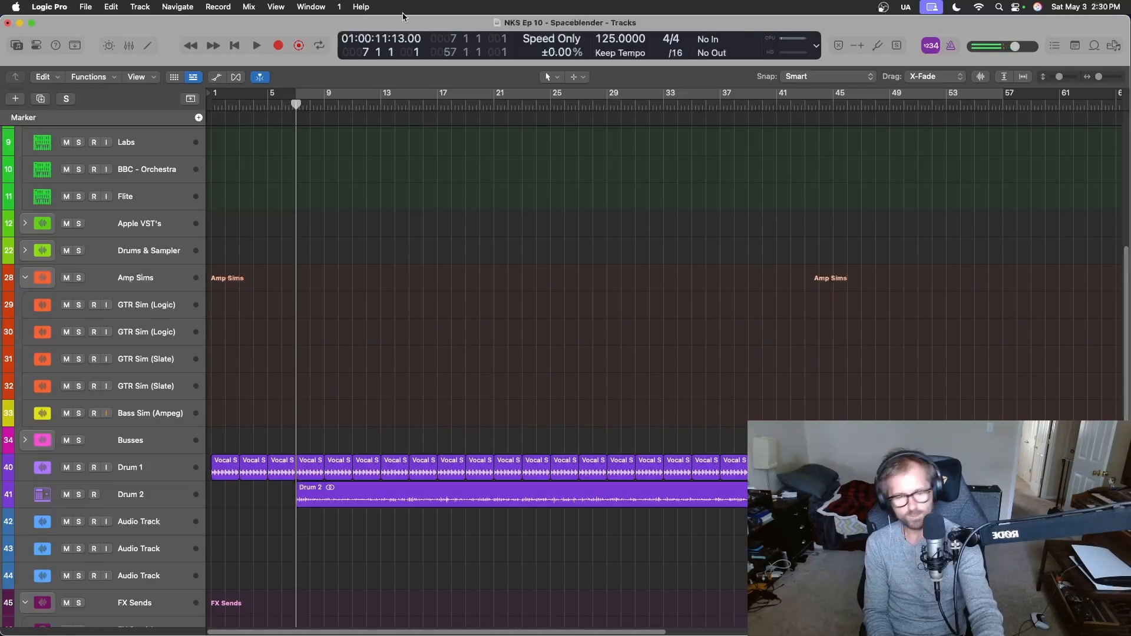
pyautogui.press('r')
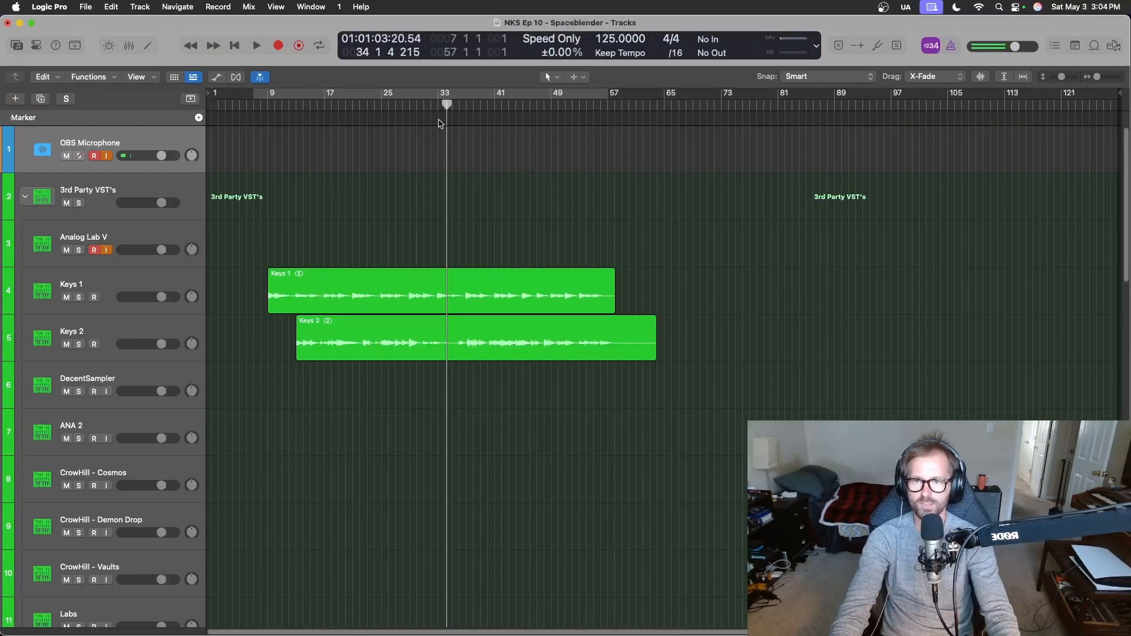
# Play the keys parts from bar 13 while panning Keys 2 right to about +14 and Keys 1 slightly left.
pyautogui.click(450, 104)
pyautogui.click(298, 105)
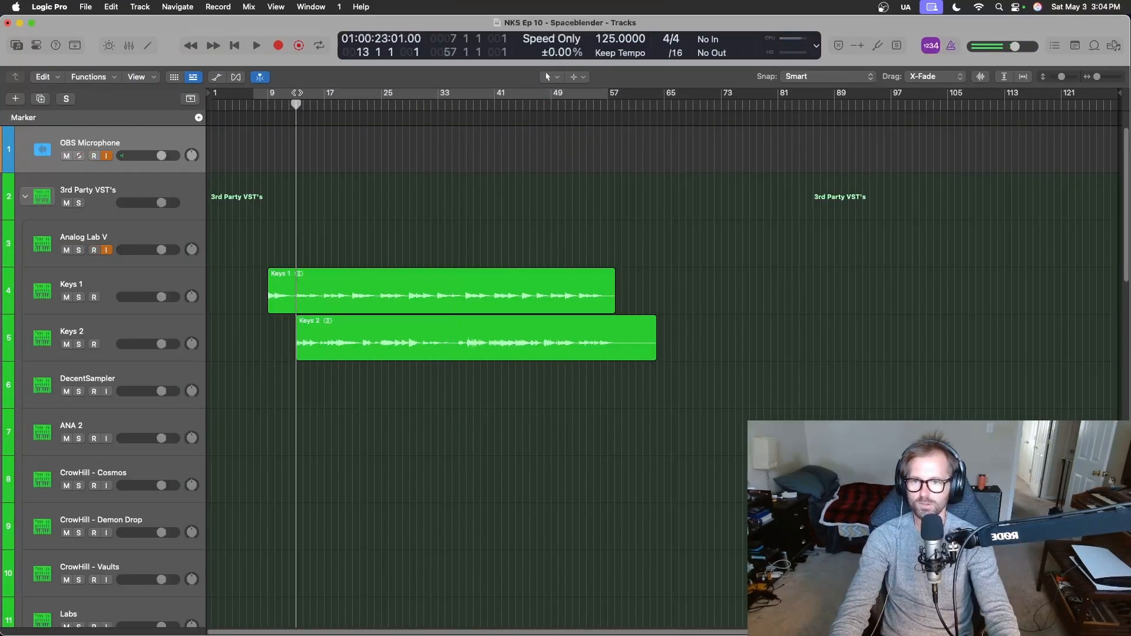
pyautogui.press('space')
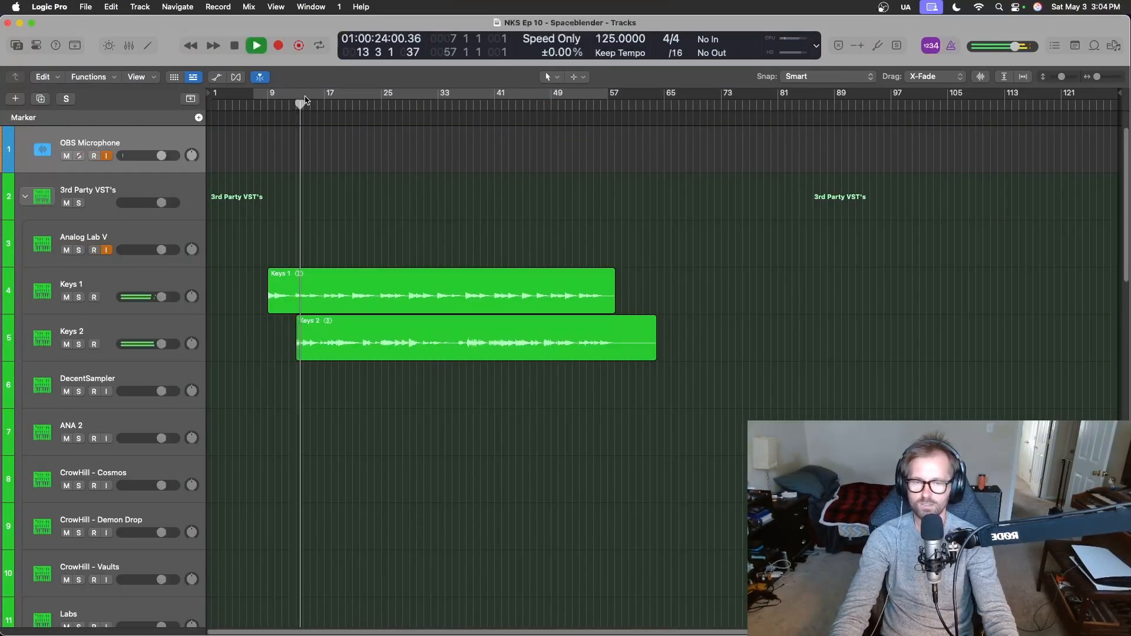
pyautogui.moveTo(190, 345); pyautogui.dragTo(190, 338)
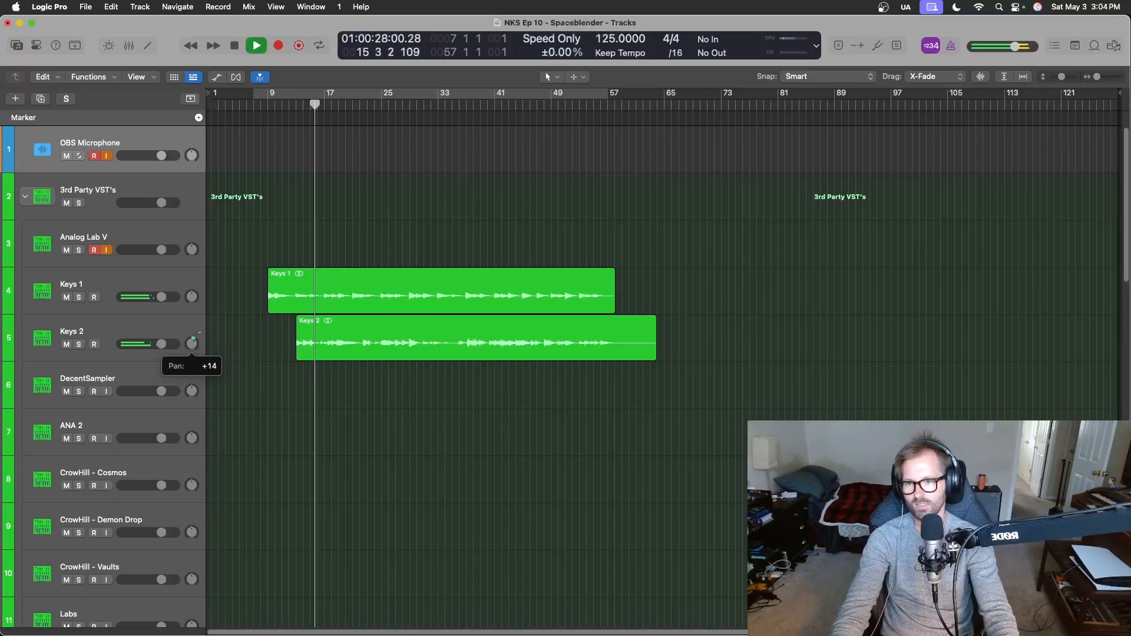
pyautogui.click(192, 296)
pyautogui.moveTo(192, 296); pyautogui.dragTo(191, 304)
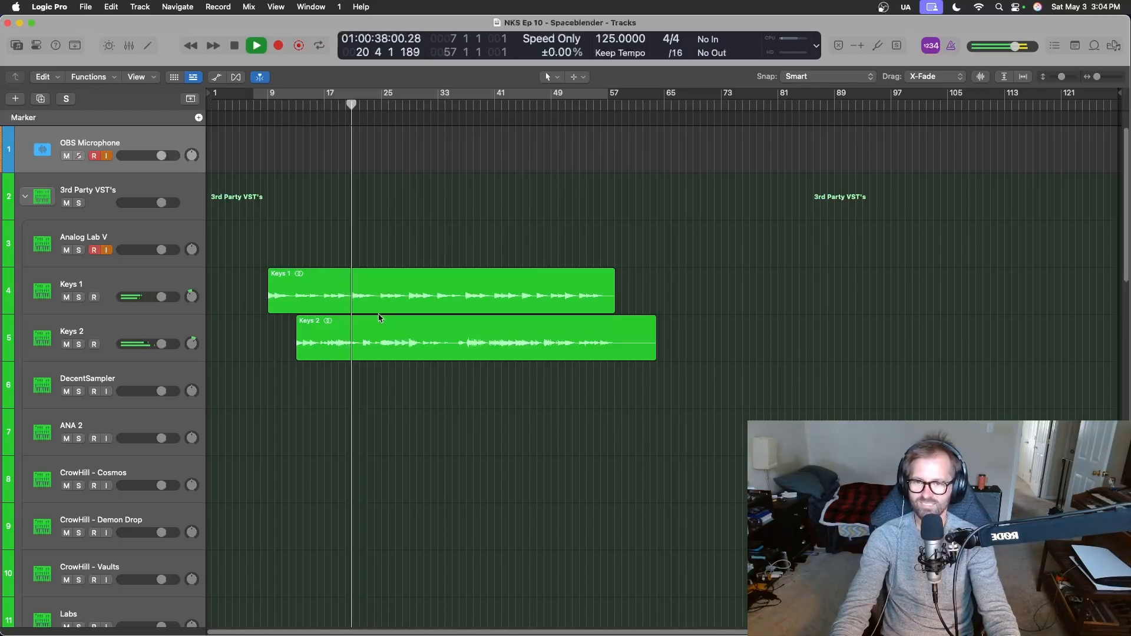
pyautogui.press('space')
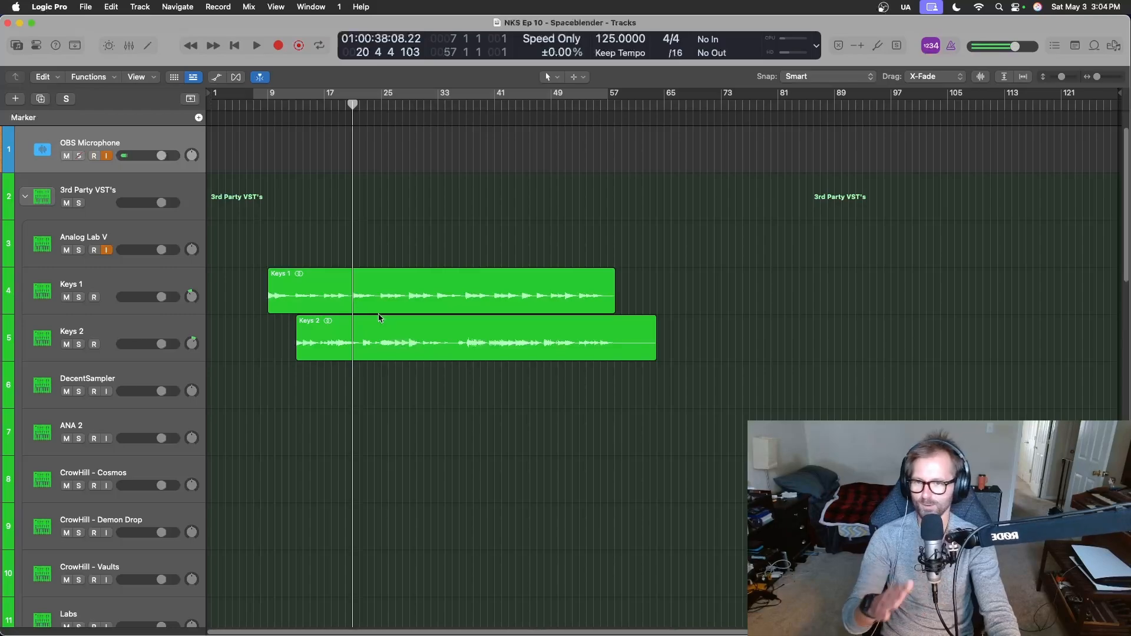
# Save the project and move the playhead to bar 9, where the Keys 1 region starts.
pyautogui.press('super+s')
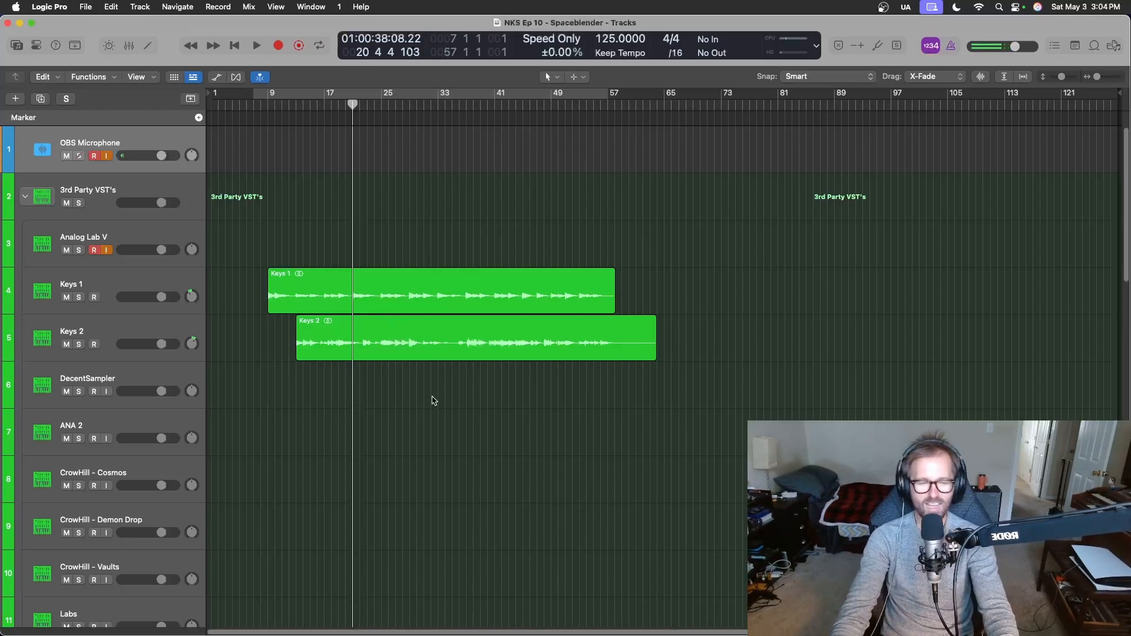
pyautogui.click(353, 105)
pyautogui.moveTo(353, 105); pyautogui.dragTo(270, 121)
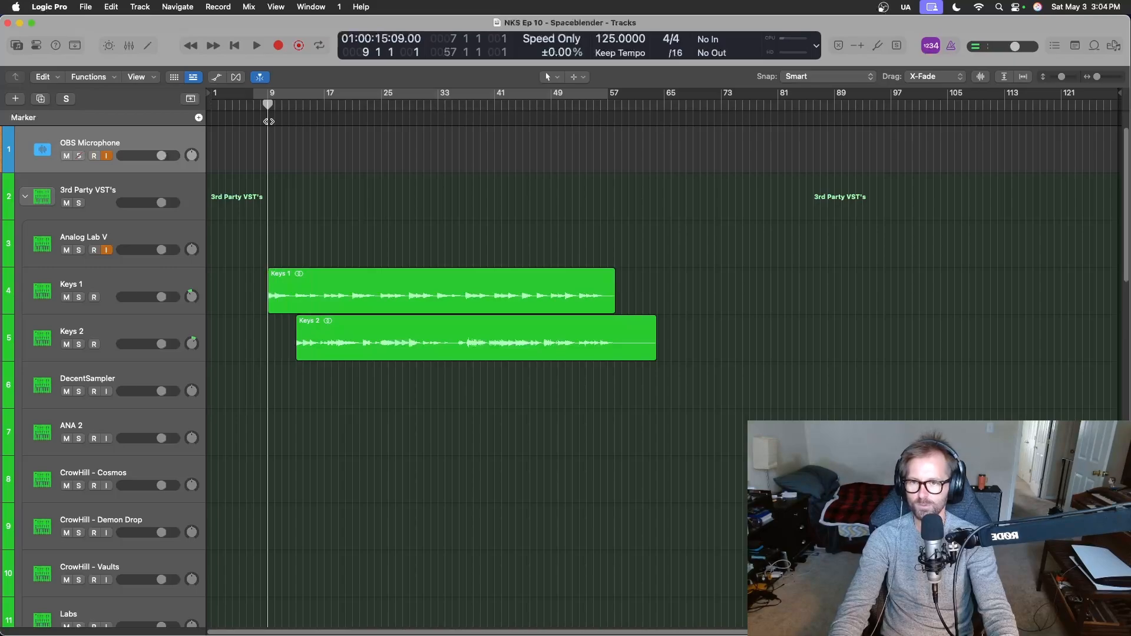
# Insert a stereo Tremolator effect on the Keys 1 channel strip, searching the plug-in list for "trem".
pyautogui.press('x')
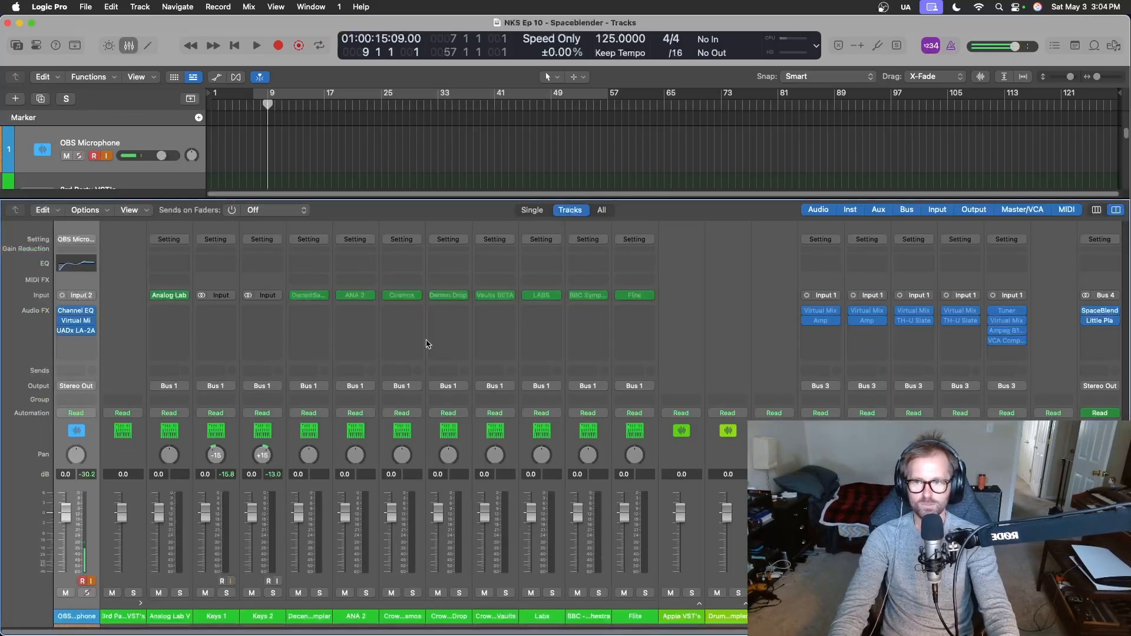
pyautogui.press('x')
pyautogui.click(152, 279)
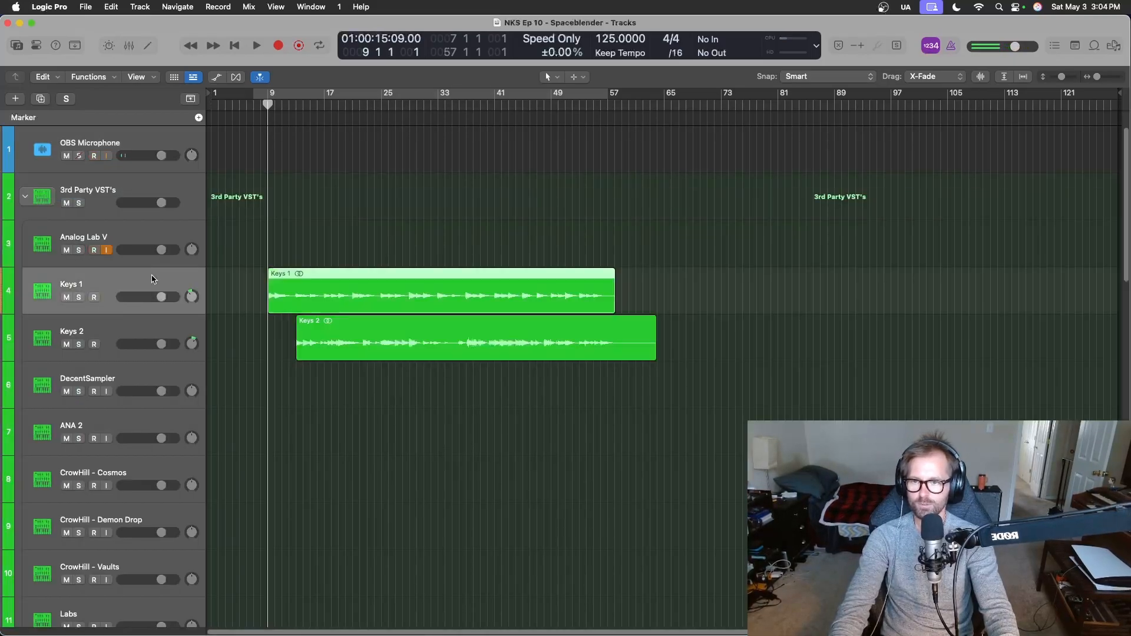
pyautogui.press('x')
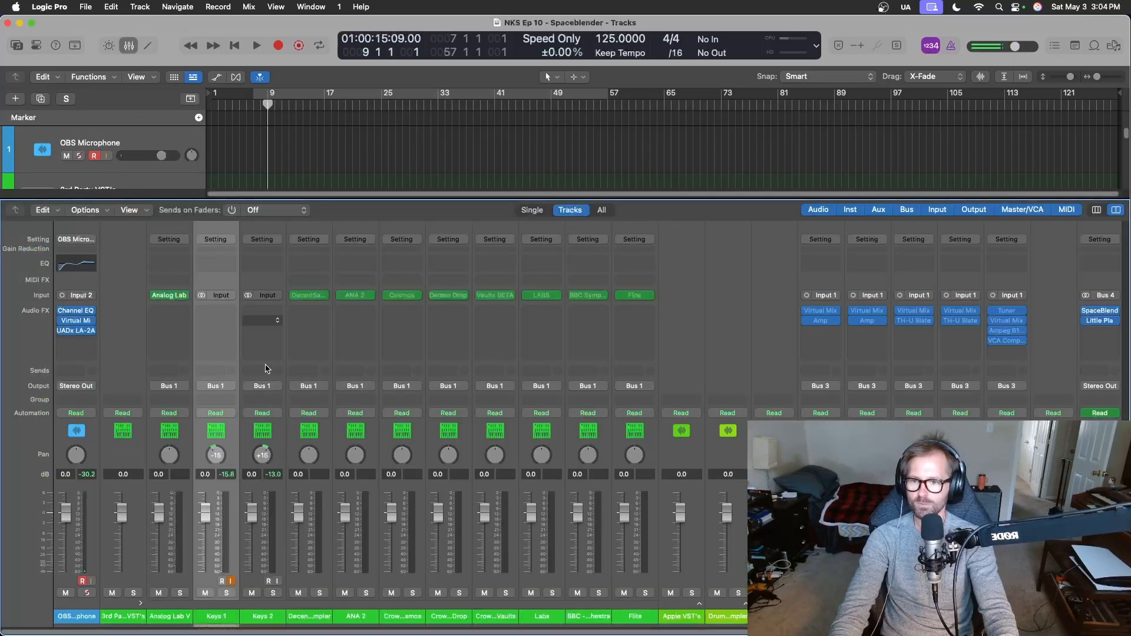
pyautogui.click(214, 311)
pyautogui.write('trem')
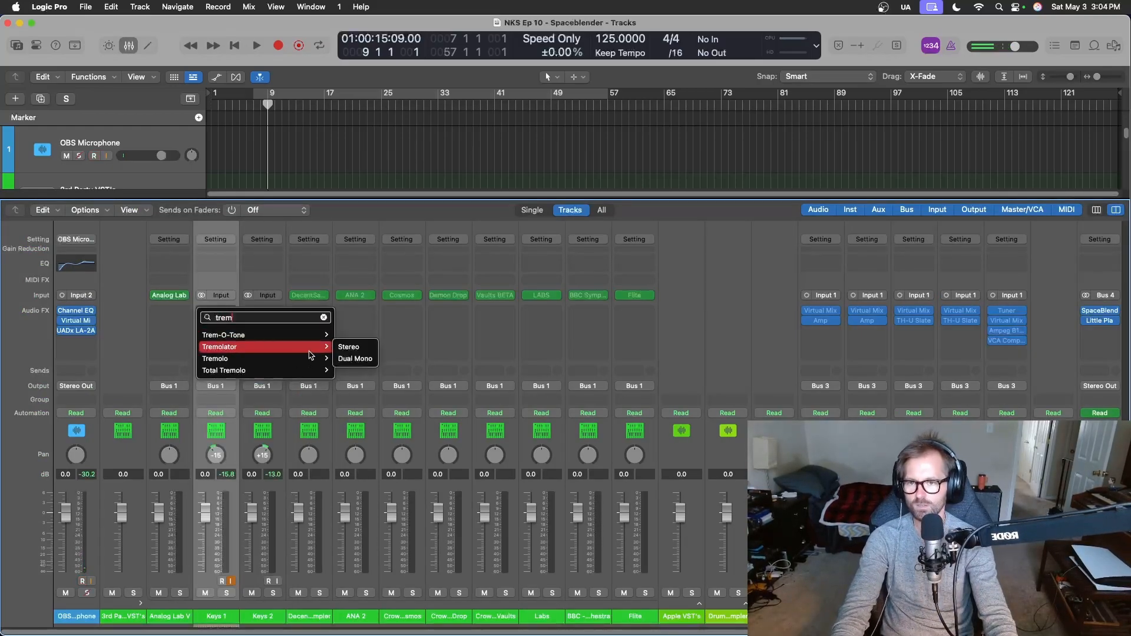
pyautogui.click(360, 346)
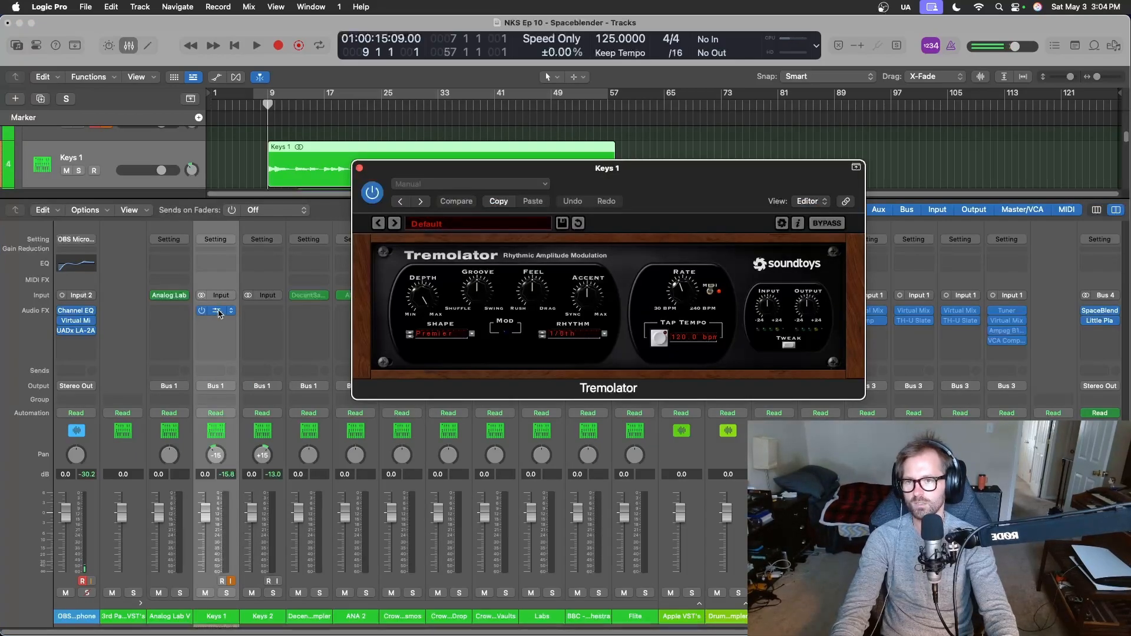
# Put Tremolator on the Keys 2 channel strip too, so that both Keys 1 and Keys 2 carry the effect.
pyautogui.moveTo(218, 313); pyautogui.dragTo(264, 311)
pyautogui.press('x')
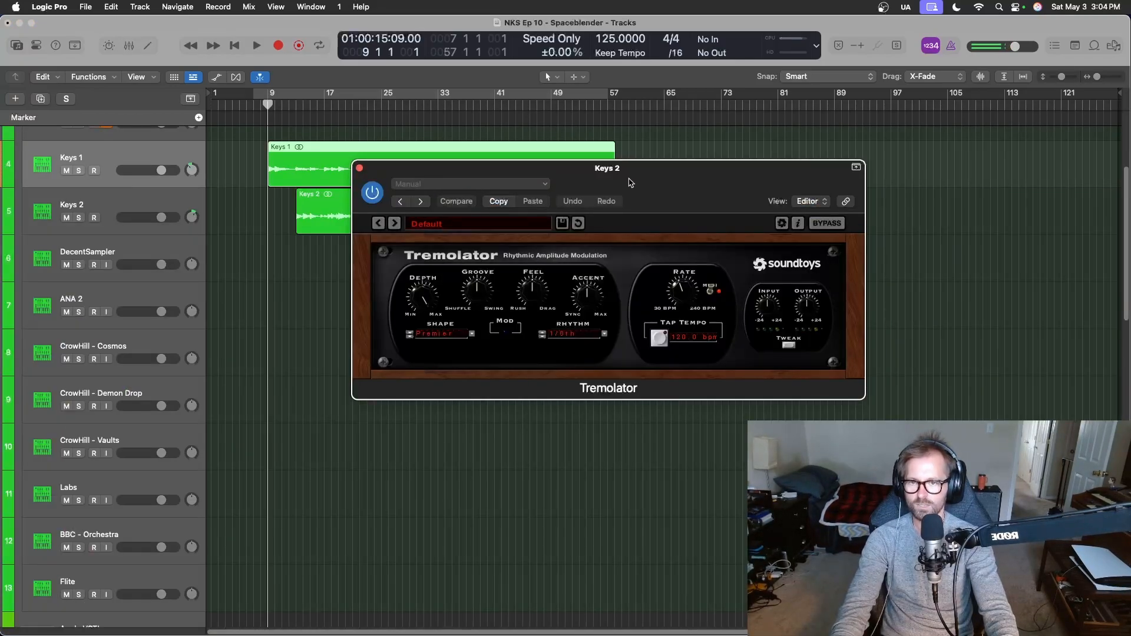
pyautogui.press('x')
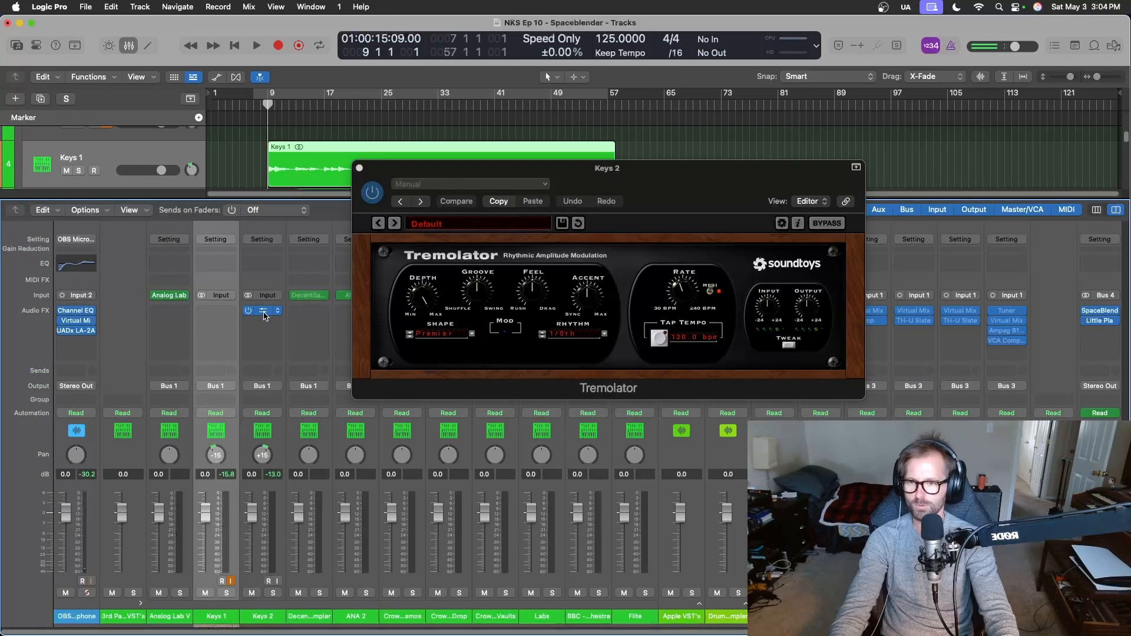
pyautogui.moveTo(263, 315); pyautogui.dragTo(228, 319)
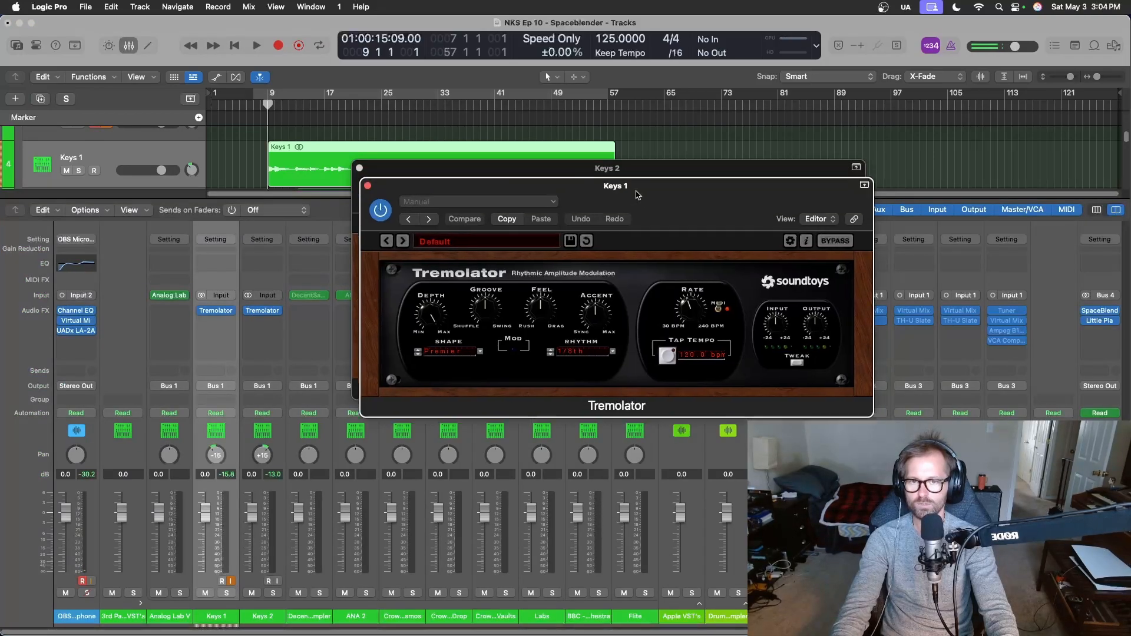
# Spread the two Tremolator windows apart and lower the Depth of the Keys 1 instance while playing from bar 9.
pyautogui.moveTo(634, 192); pyautogui.dragTo(393, 349)
pyautogui.press('x')
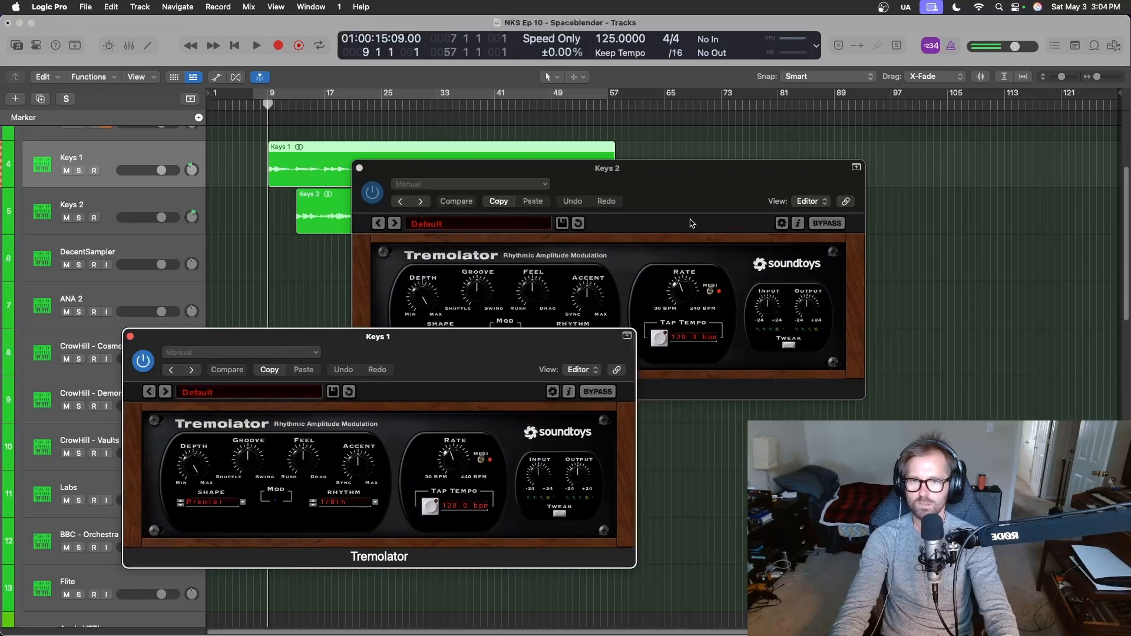
pyautogui.moveTo(590, 170); pyautogui.dragTo(713, 225)
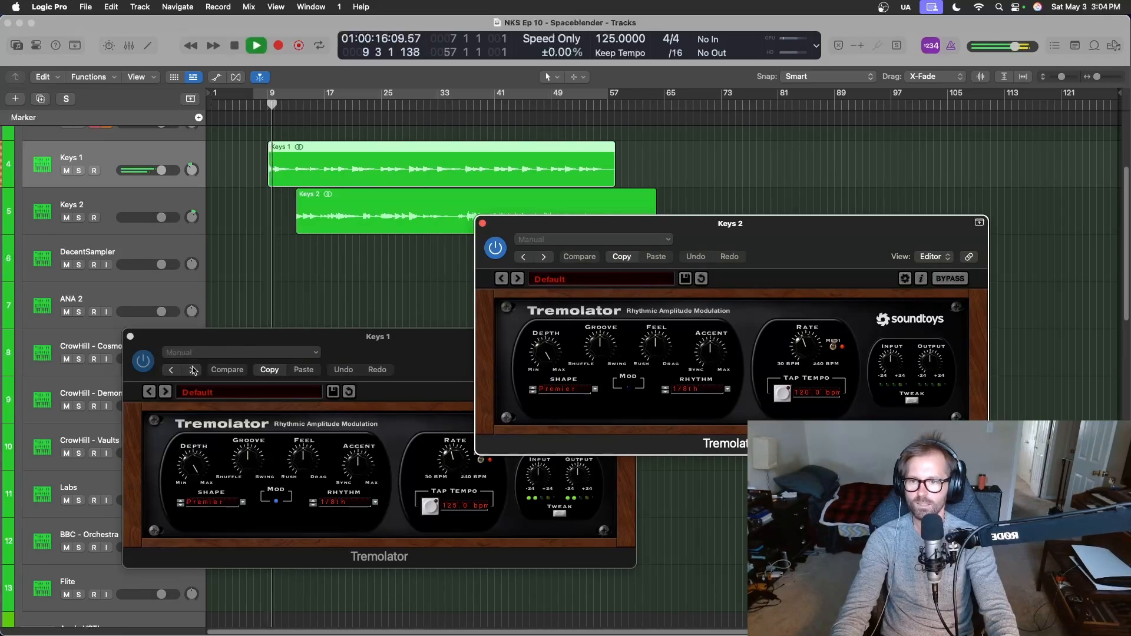
pyautogui.moveTo(171, 544); pyautogui.dragTo(153, 486)
pyautogui.moveTo(176, 406); pyautogui.dragTo(179, 466)
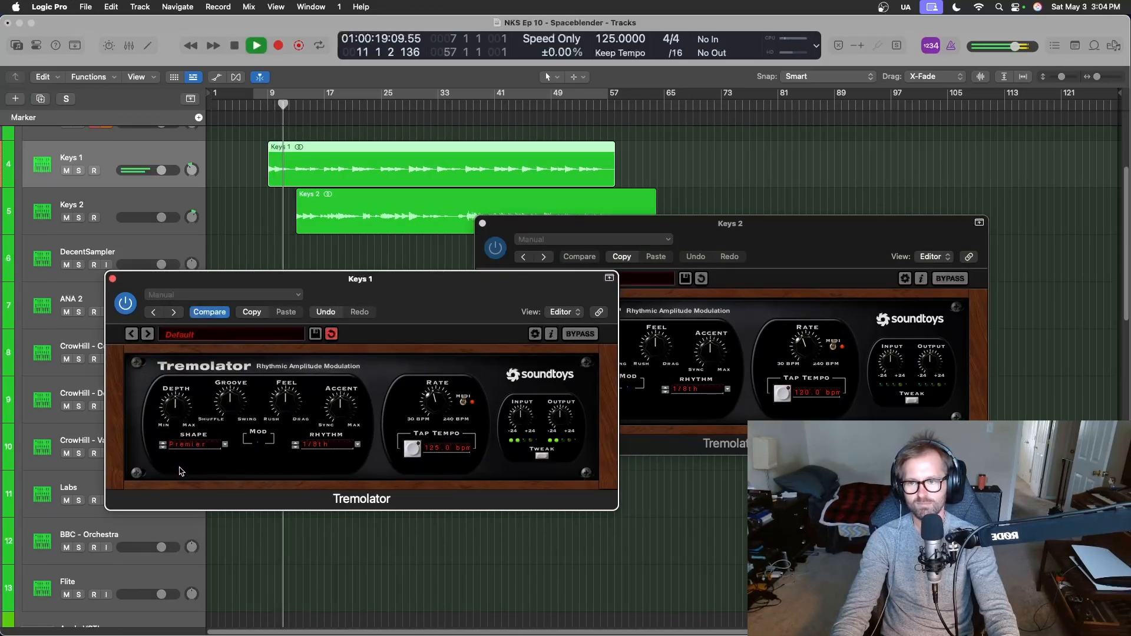
# Step through Tremolator presets on Keys 2 to Fender Vibrolux (MIDI), reduce its Depth, and save the project.
pyautogui.click(762, 232)
pyautogui.click(518, 279)
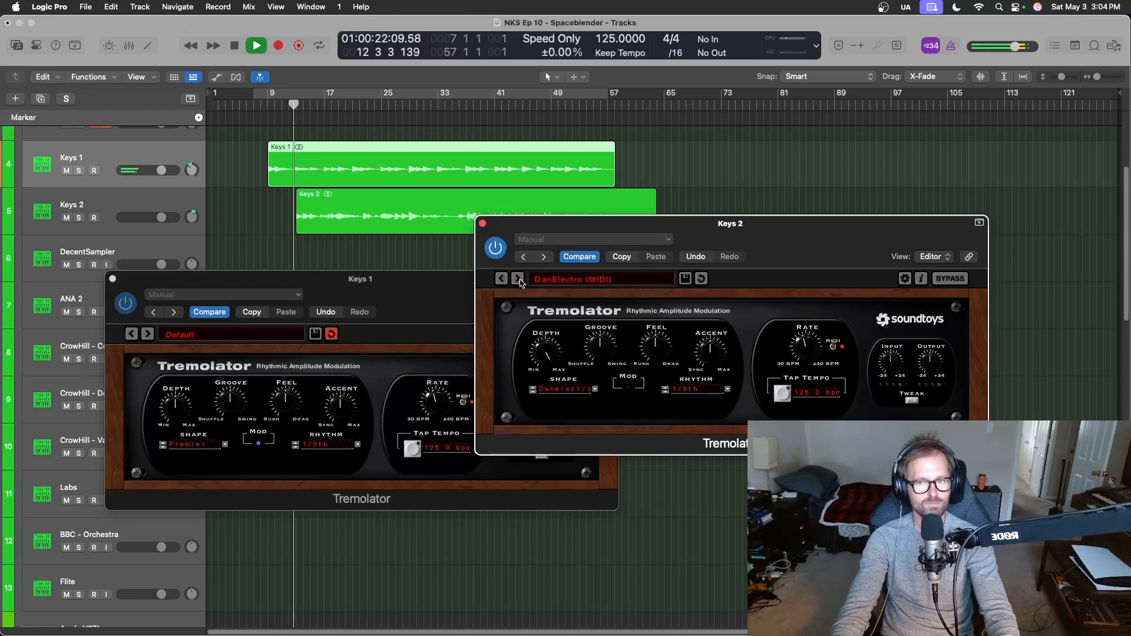
pyautogui.click(521, 281)
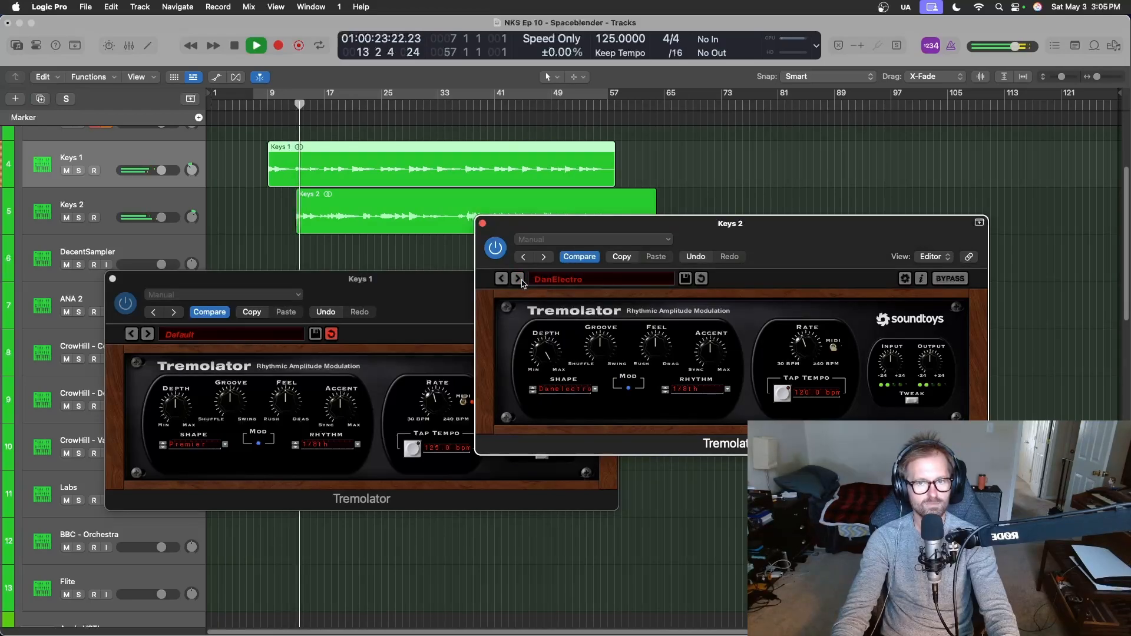
pyautogui.click(576, 282)
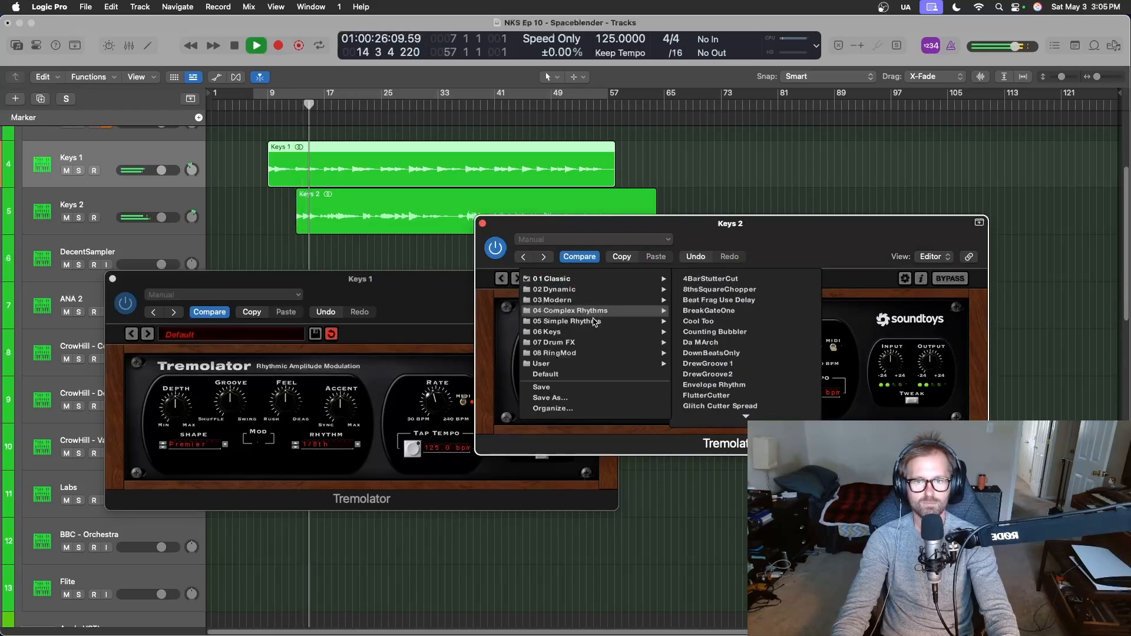
pyautogui.click(772, 272)
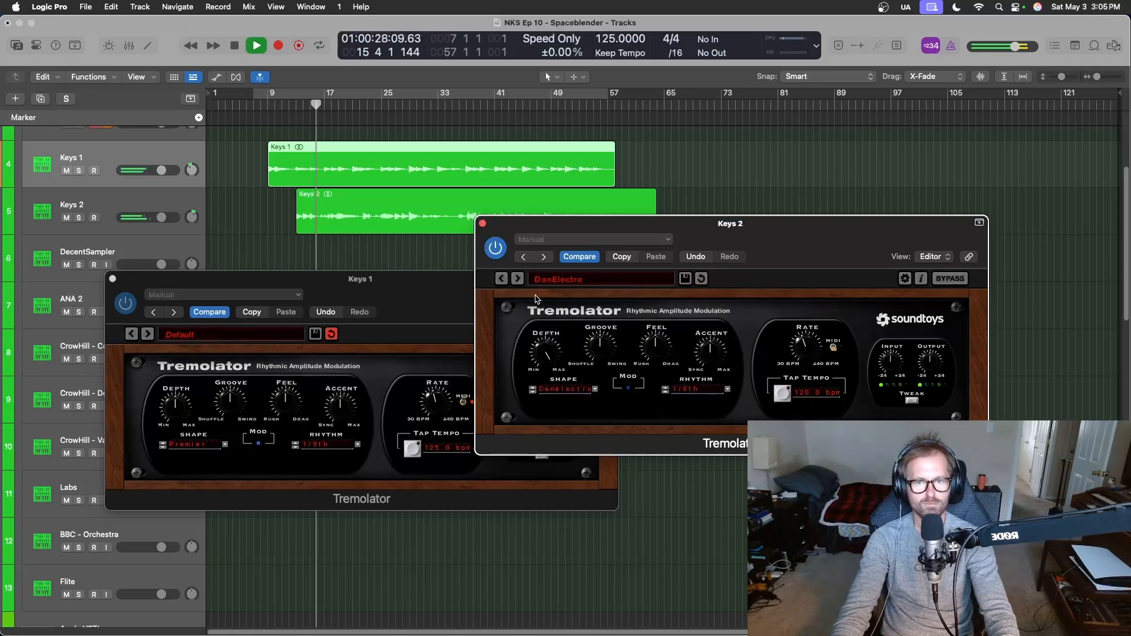
pyautogui.click(518, 280)
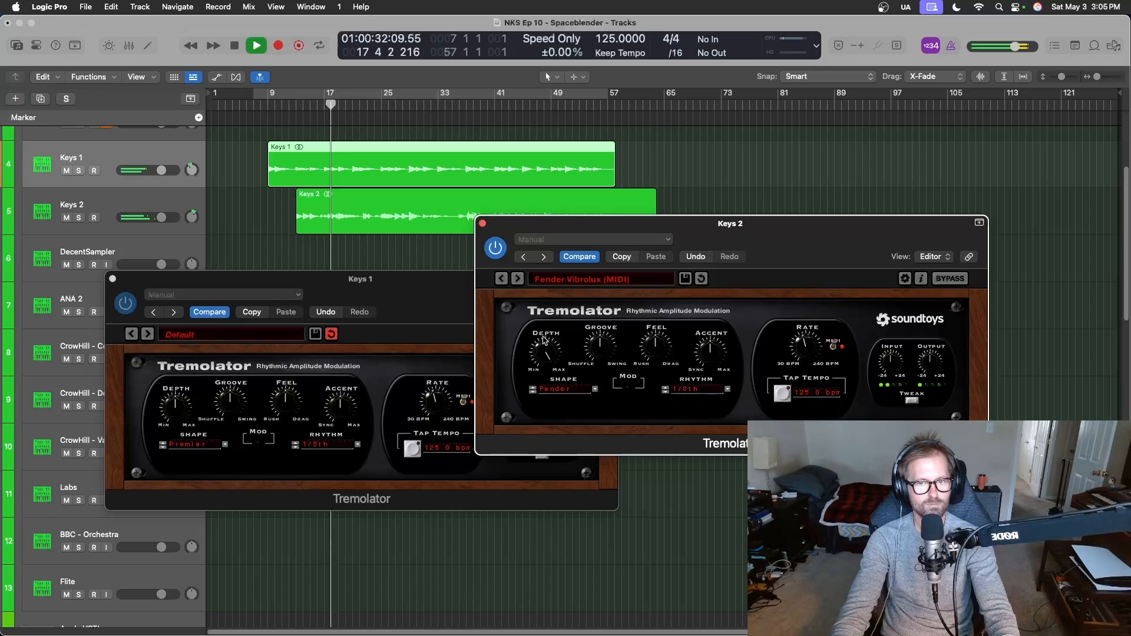
pyautogui.moveTo(543, 347); pyautogui.dragTo(537, 409)
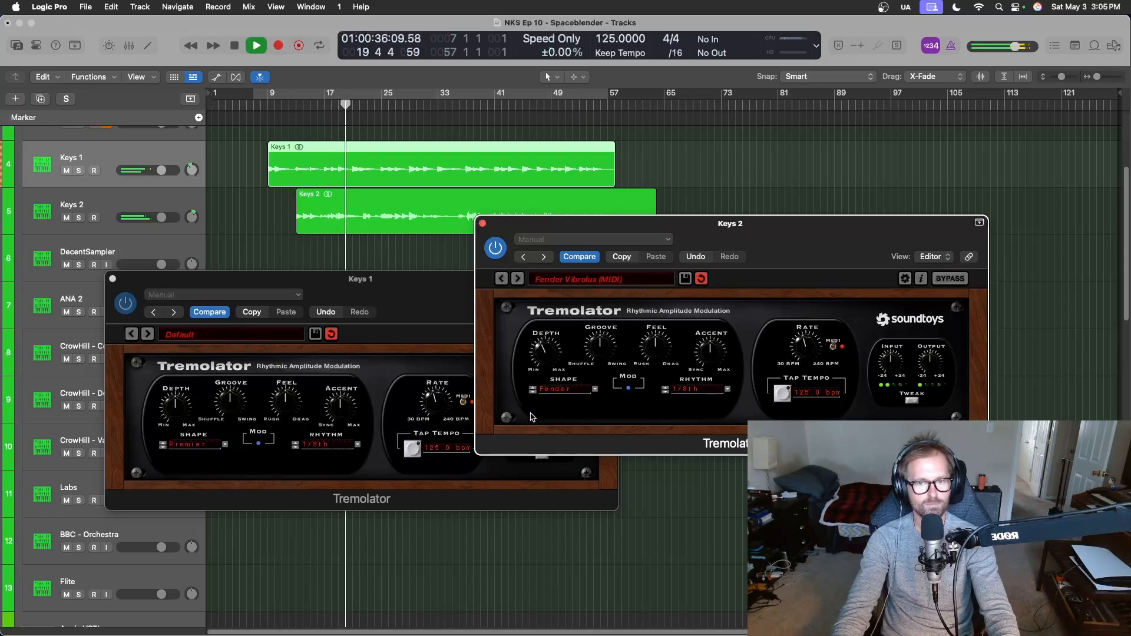
pyautogui.press('super+s')
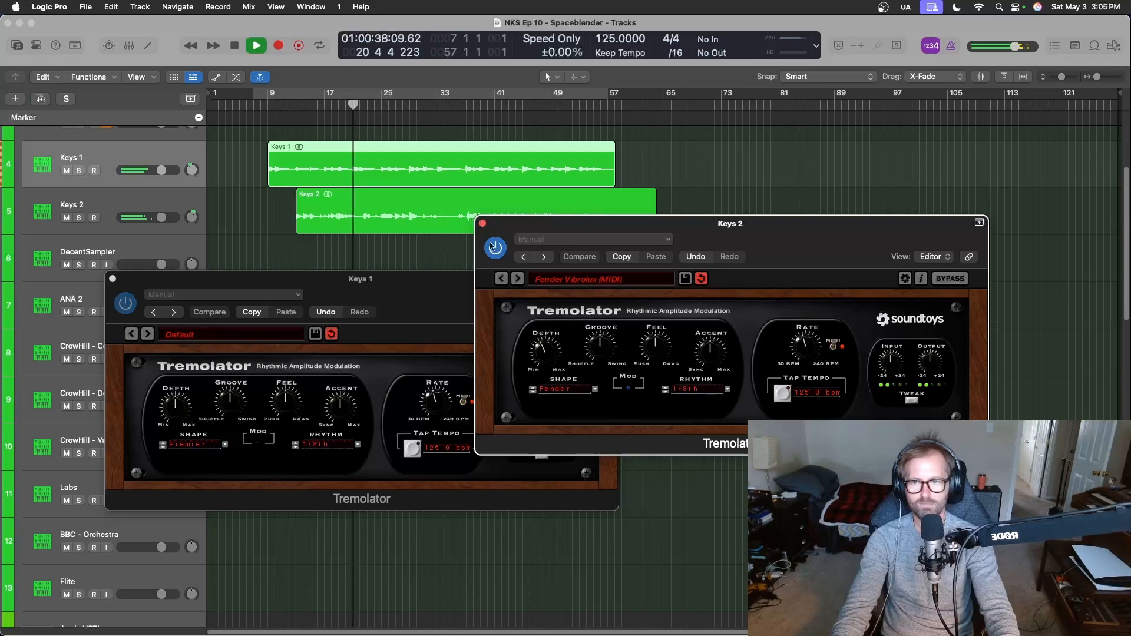
# Close both Tremolator windows, stop playback, and widen the panning to +25 for Keys 2 and -25 for Keys 1.
pyautogui.click(112, 279)
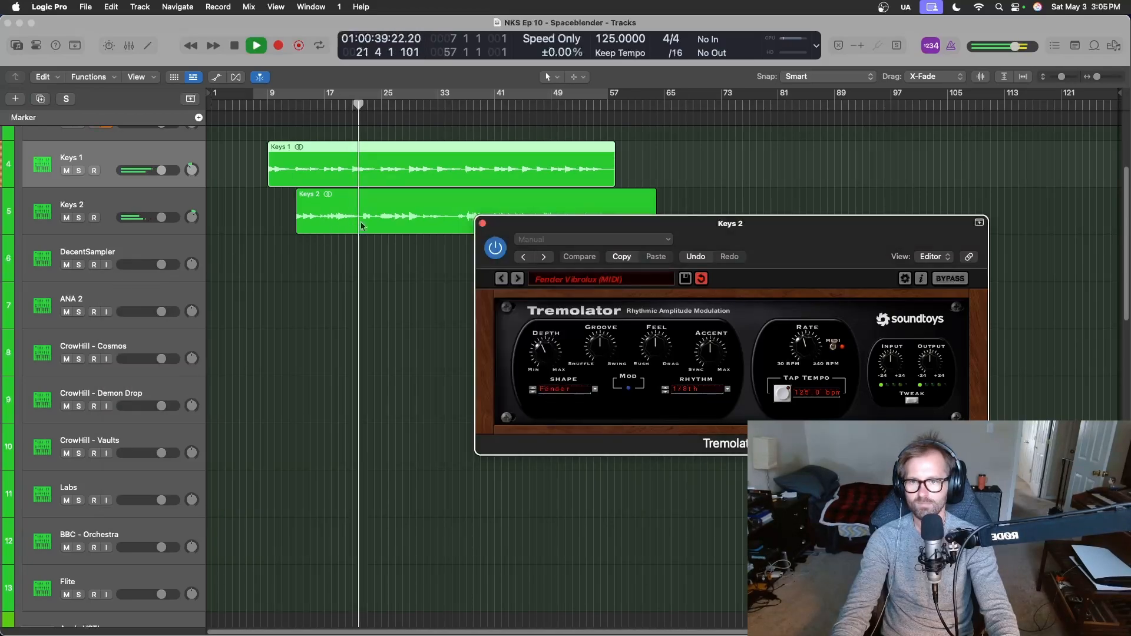
pyautogui.click(483, 224)
pyautogui.press('space')
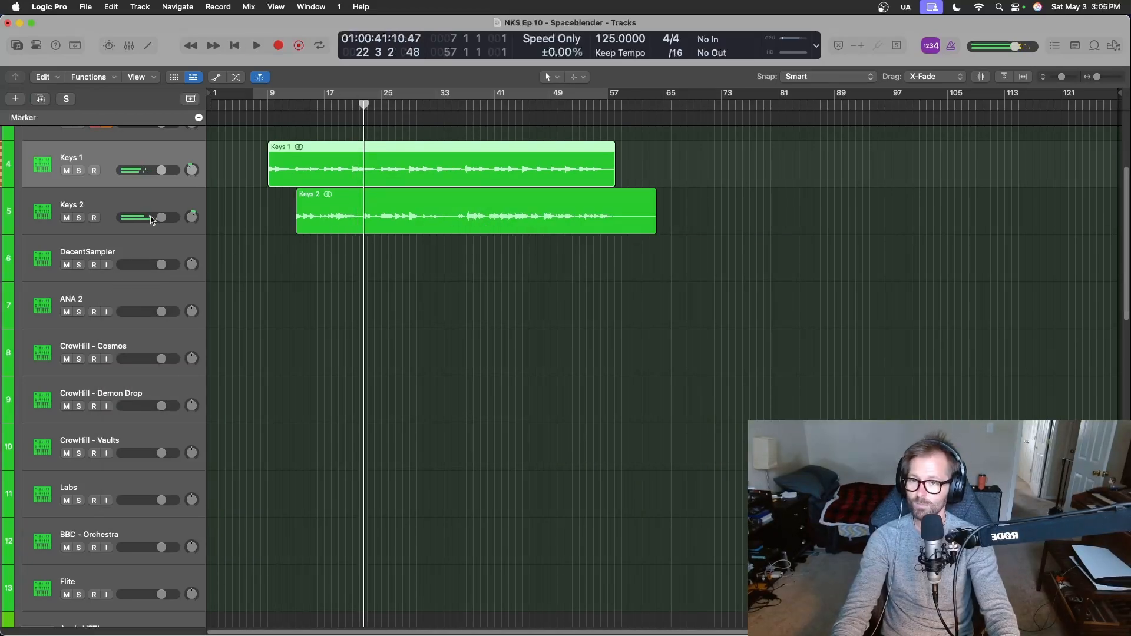
pyautogui.click(193, 220)
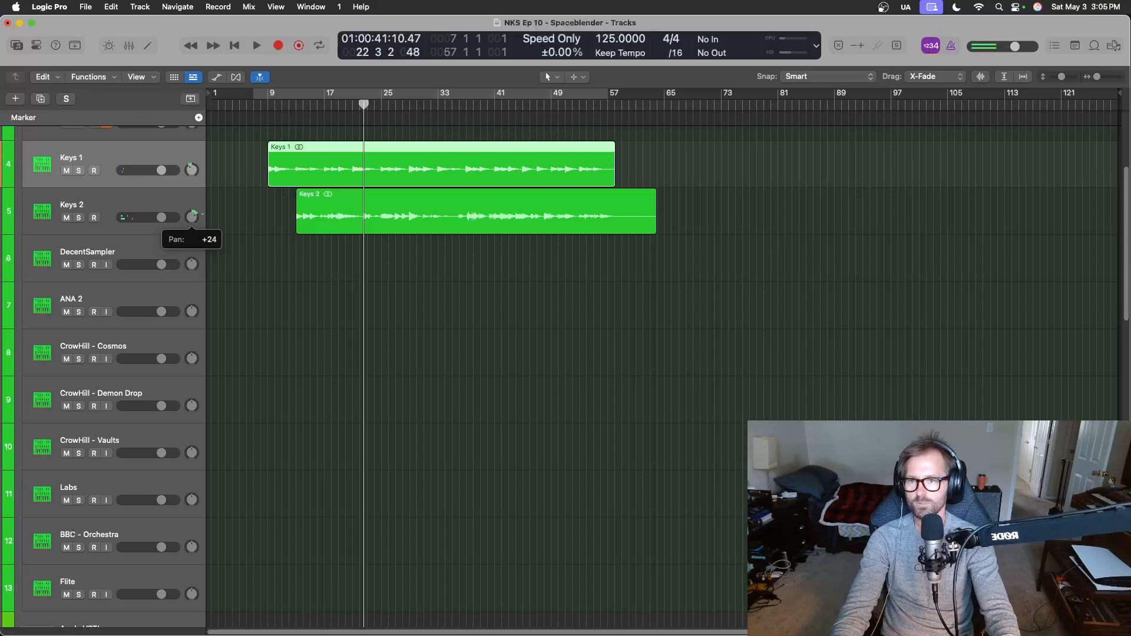
pyautogui.click(190, 172)
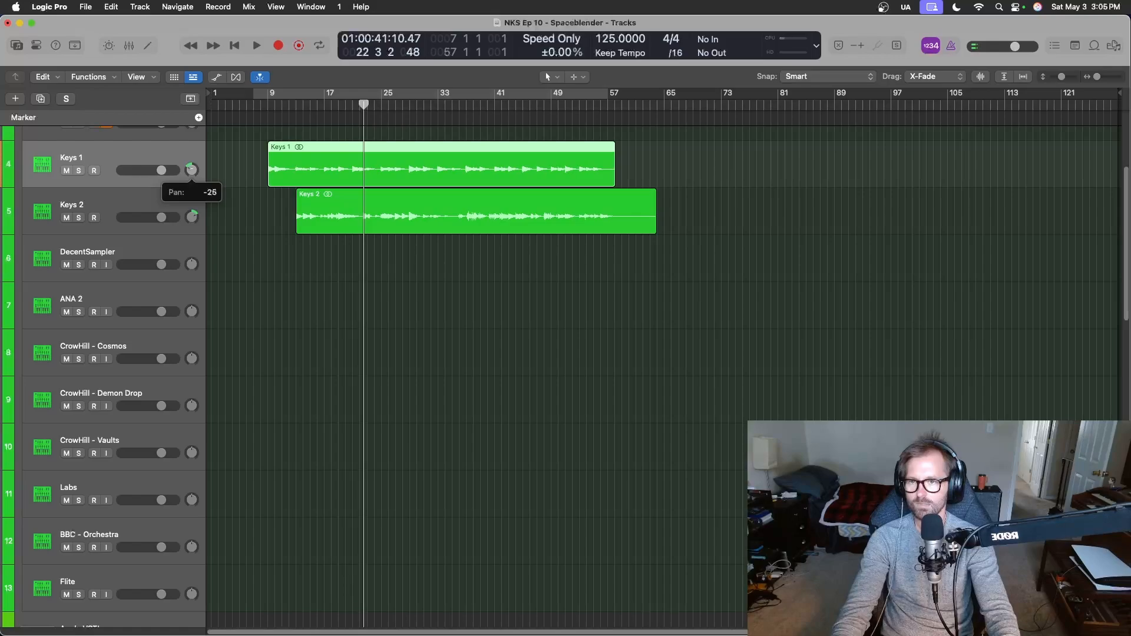
# Play the keys parts from bar 22 to hear the wider panning, and trim the Keys 2 region's end to about bar 58.
pyautogui.press('space')
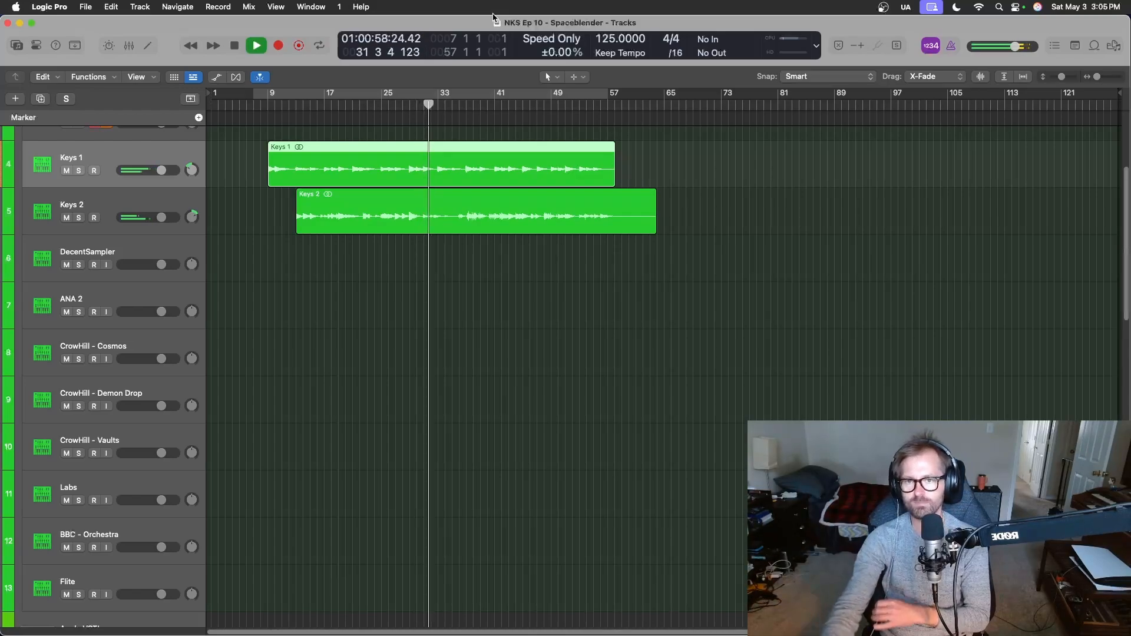
pyautogui.press('space')
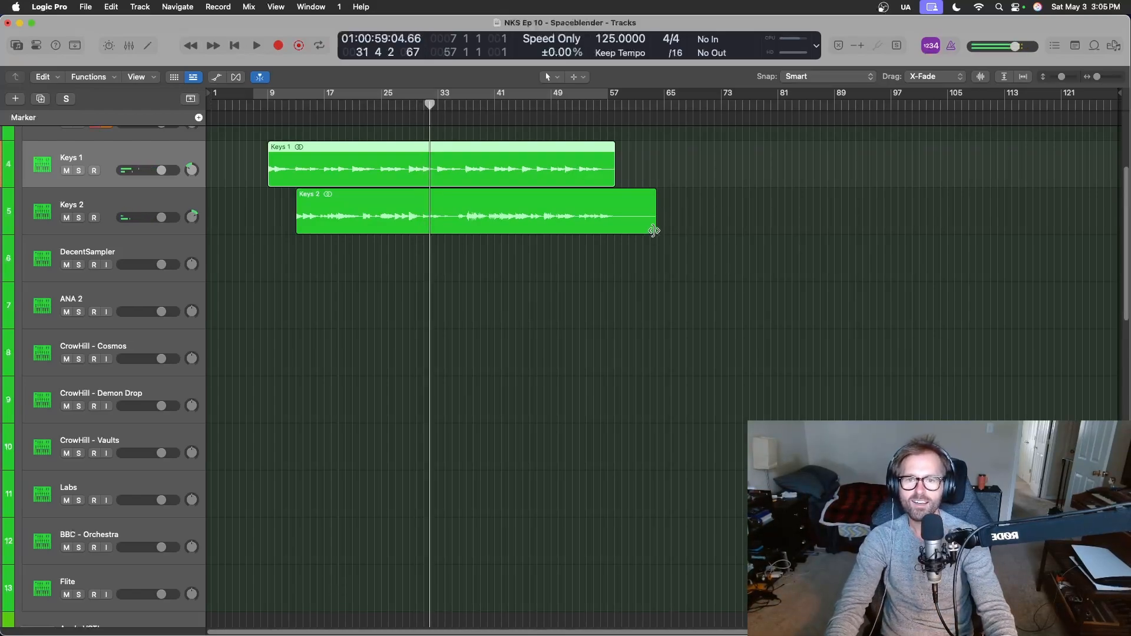
pyautogui.moveTo(654, 231); pyautogui.dragTo(616, 227)
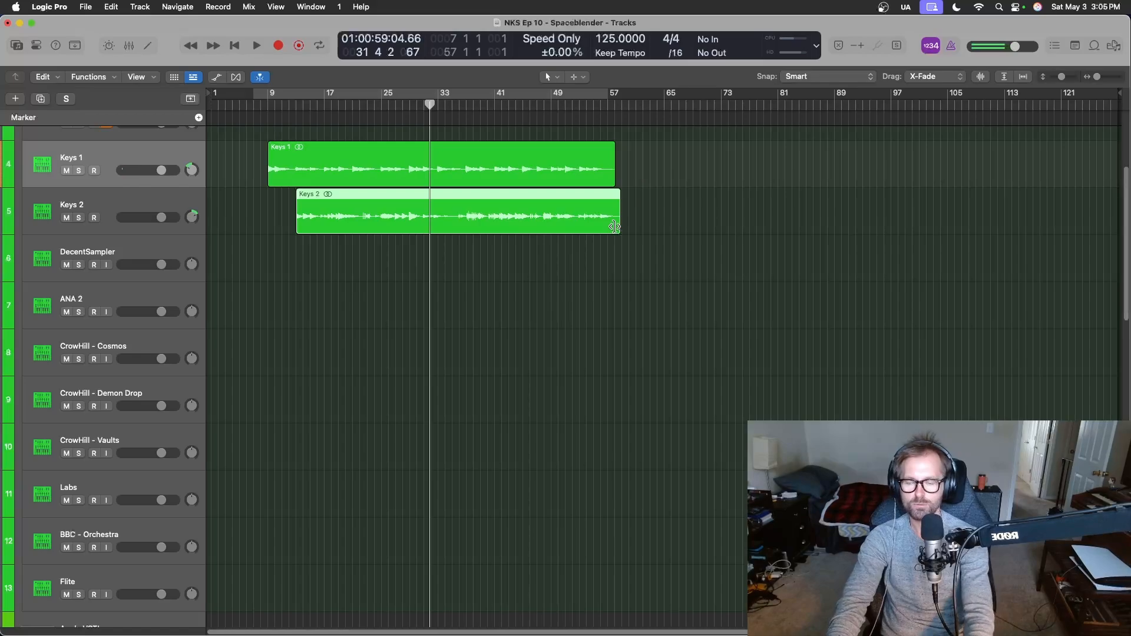
pyautogui.hotkey('ctrl', 'Right')
pyautogui.hotkey('ctrl', 'Left')
pyautogui.hotkey('ctrl', 'Right')
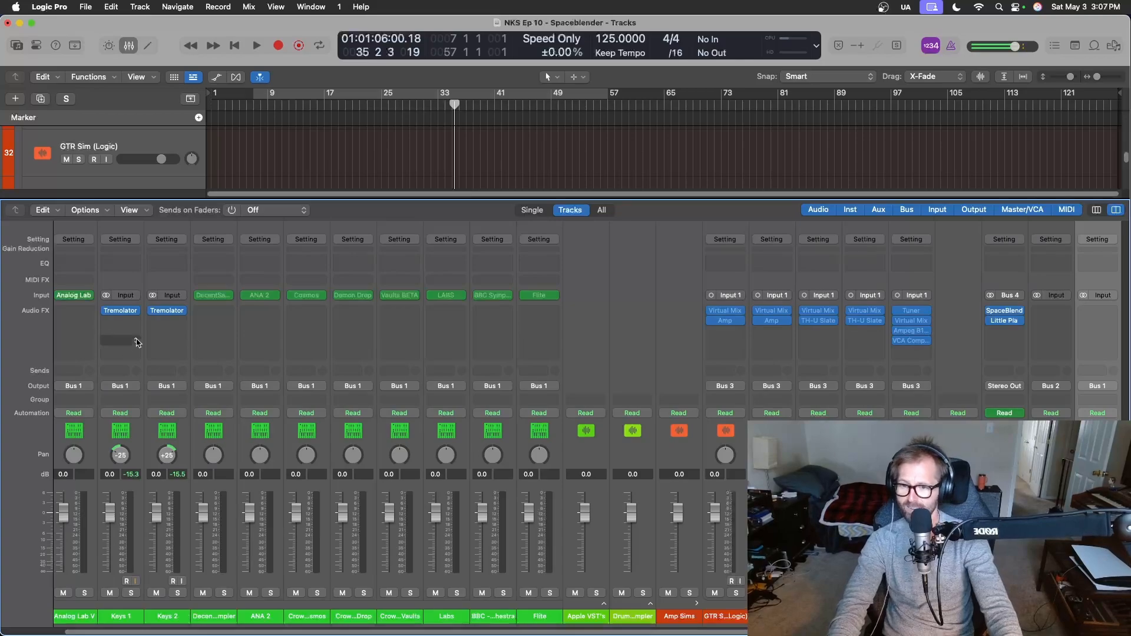
# Insert a stereo SpaceBlender effect on the combined Keys track's channel strip and hide the mixer.
pyautogui.hscroll(5, 982, 420)
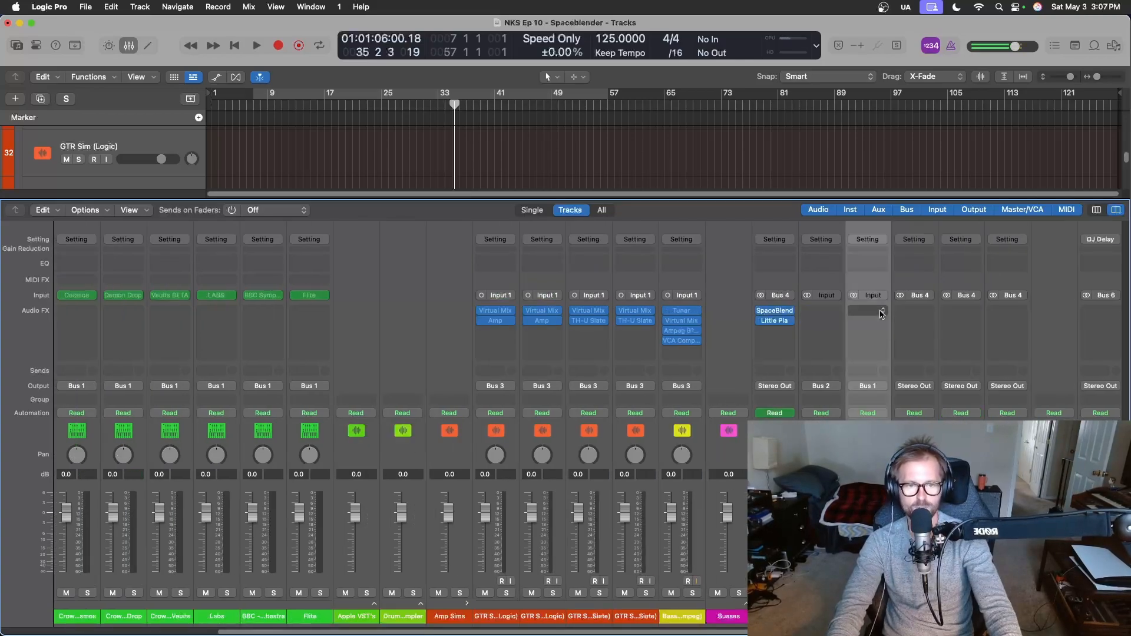
pyautogui.click(882, 314)
pyautogui.moveTo(943, 395)
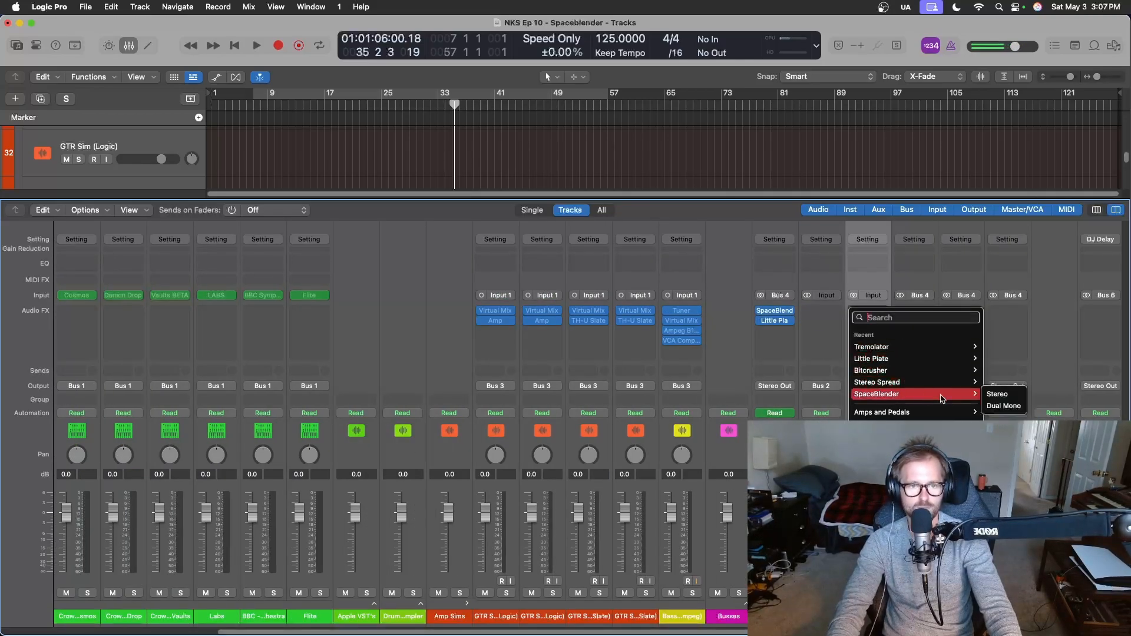
pyautogui.click(997, 395)
pyautogui.press('x')
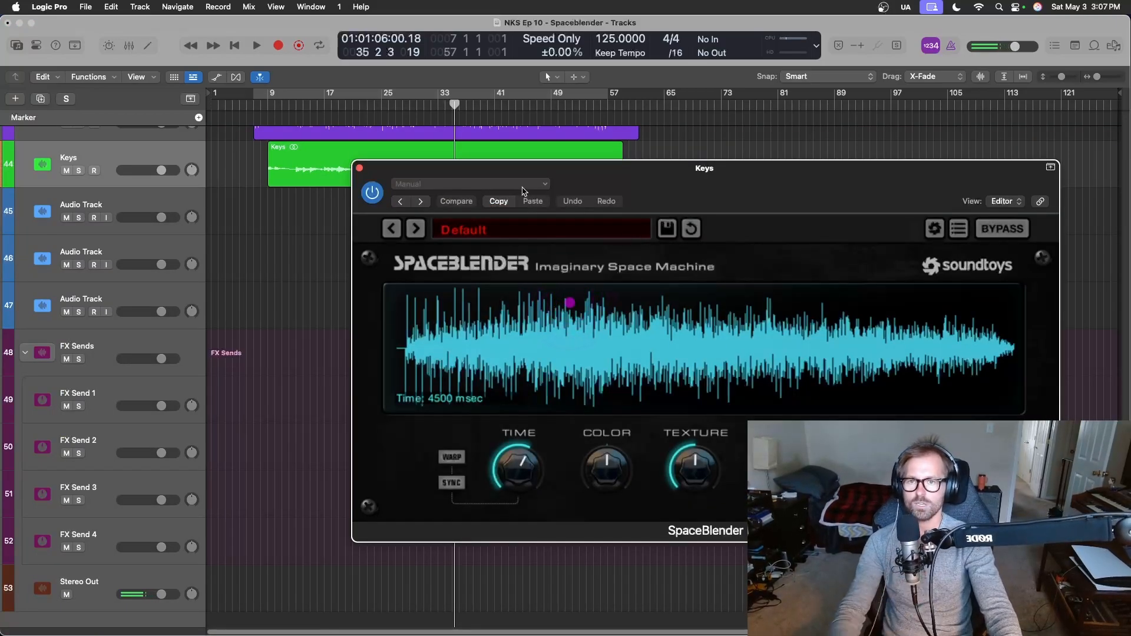
# Move the SpaceBlender window clear of the drum tracks and start playback from bar 7.
pyautogui.moveTo(578, 189); pyautogui.dragTo(478, 356)
pyautogui.scroll(3, 462, 234)
pyautogui.click(258, 111)
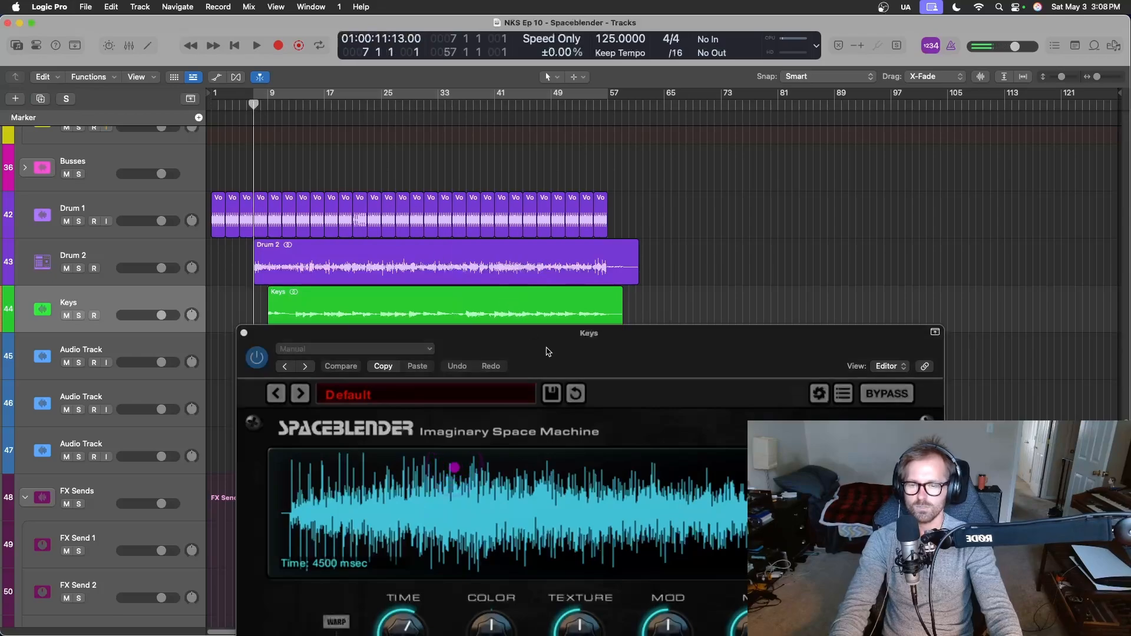
pyautogui.moveTo(548, 352); pyautogui.dragTo(466, 326)
pyautogui.press('space')
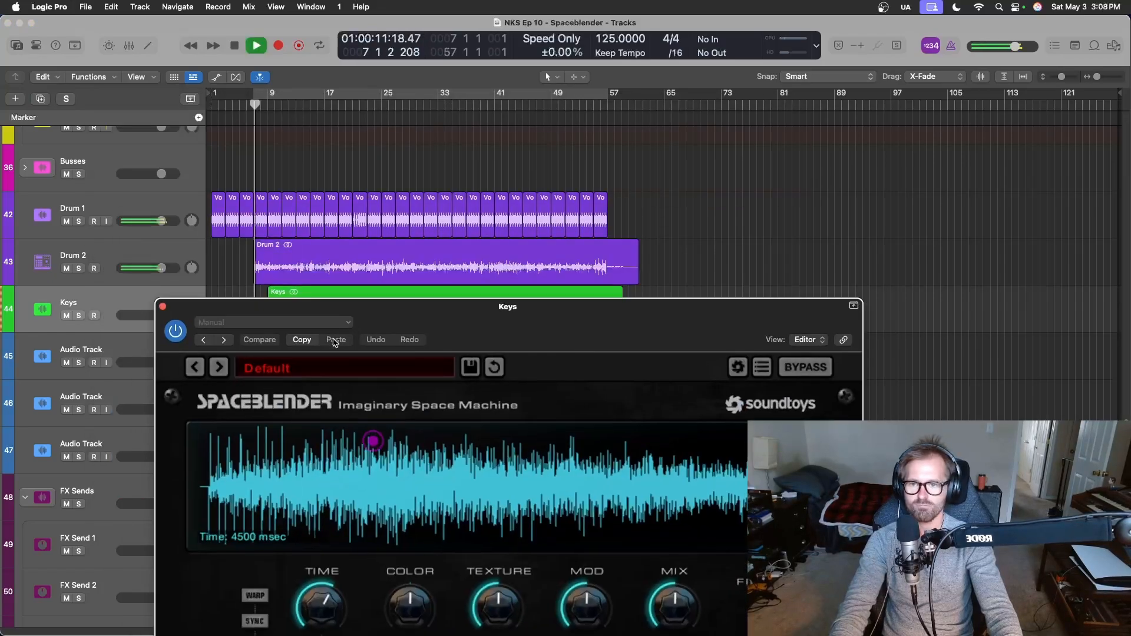
# Load the AckwardsBay preset from SpaceBlender's 04 Reverse category, lower Mix to slightly below halfway during playback, and stop.
pyautogui.click(317, 377)
pyautogui.moveTo(328, 432)
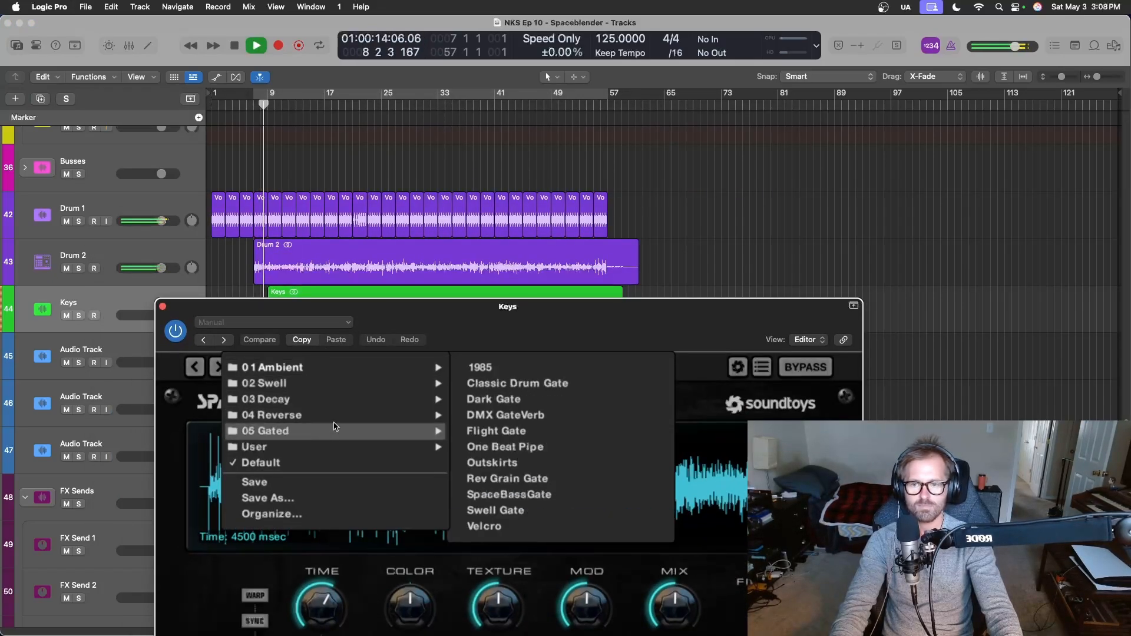
pyautogui.moveTo(353, 415)
pyautogui.click(530, 367)
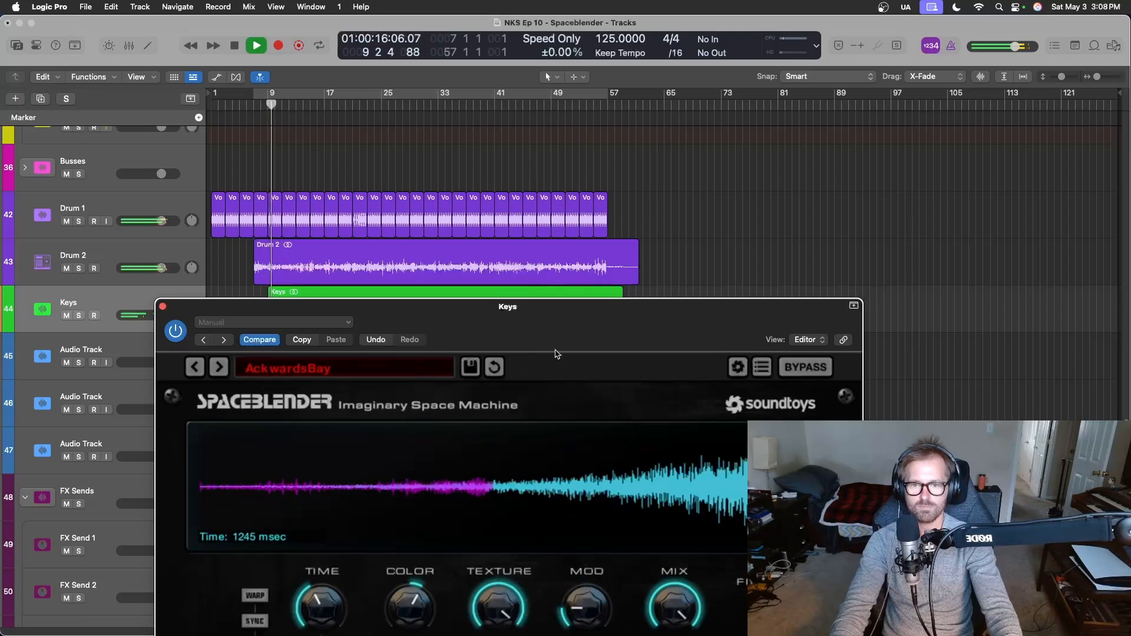
pyautogui.moveTo(561, 357); pyautogui.dragTo(442, 167)
pyautogui.moveTo(526, 427); pyautogui.dragTo(525, 505)
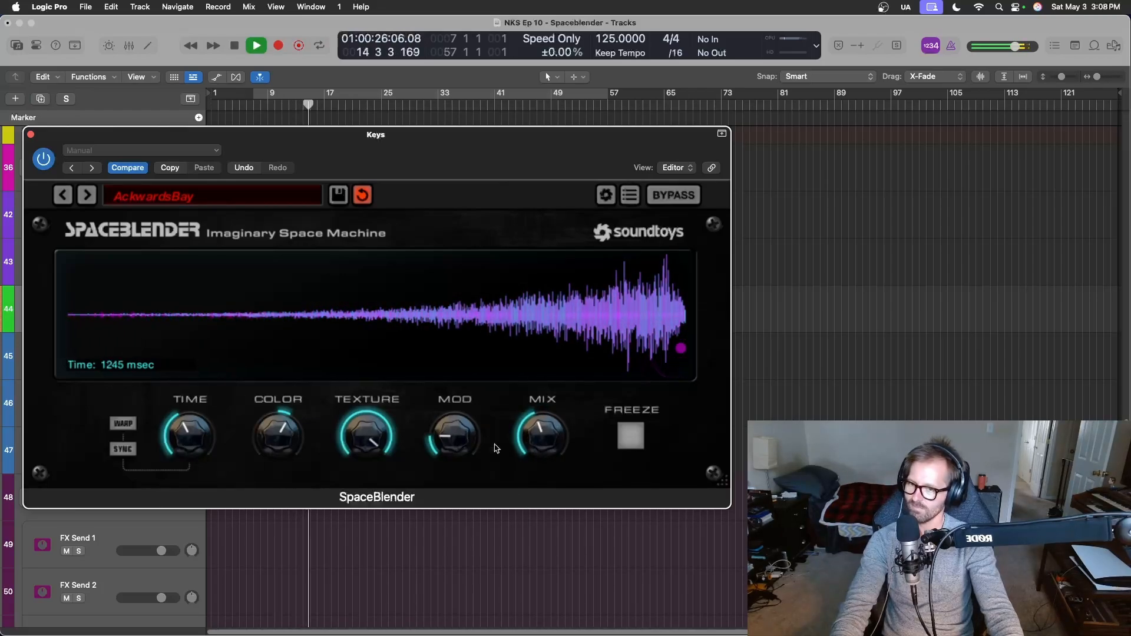
pyautogui.press('space')
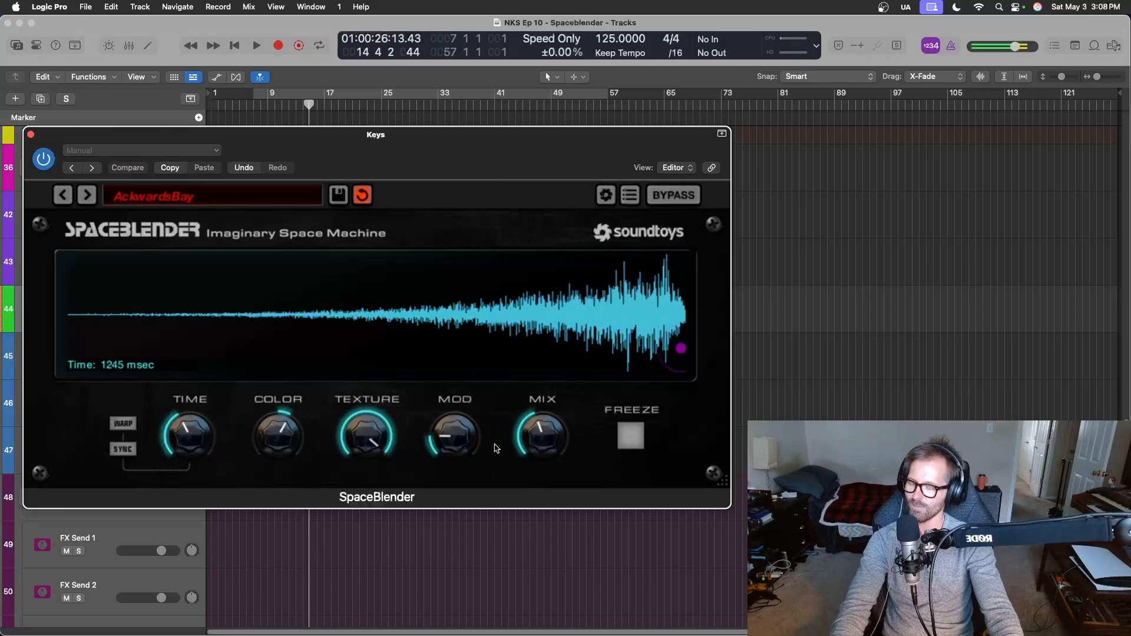
# Move the SpaceBlender window clear of the arrangement and start playback of the drums and keys from about bar 11.
pyautogui.moveTo(488, 150); pyautogui.dragTo(475, 381)
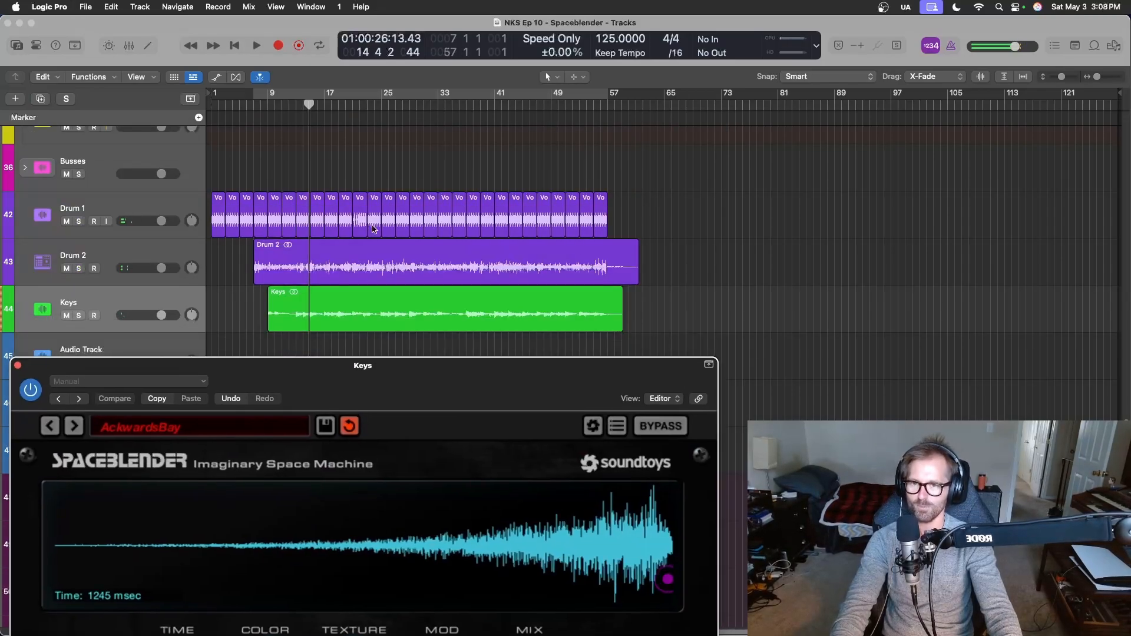
pyautogui.click(260, 105)
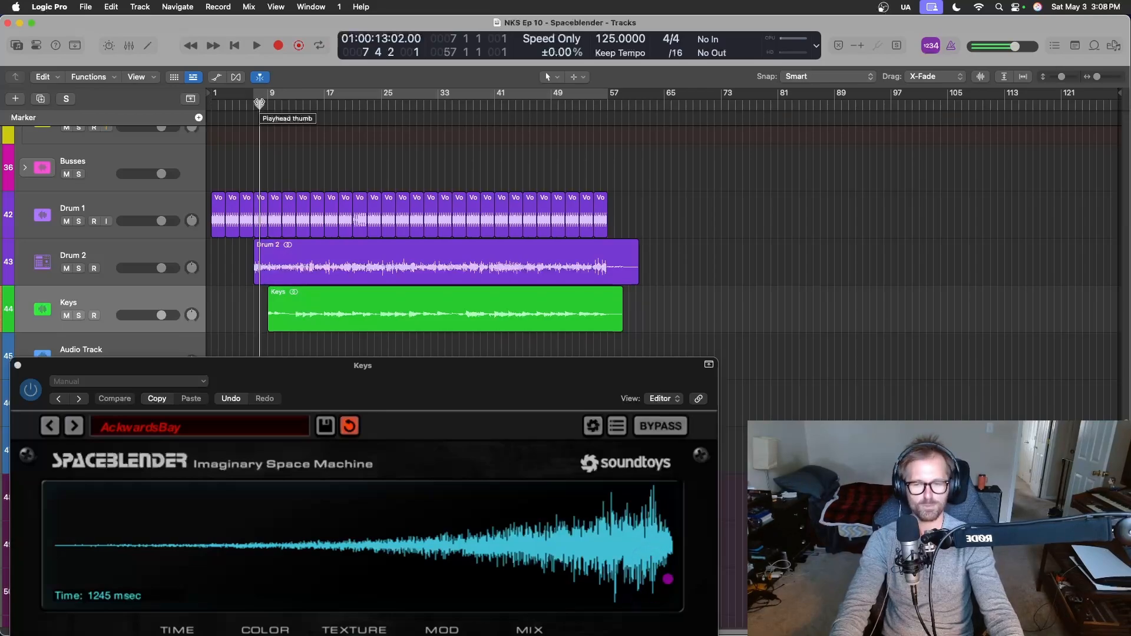
pyautogui.press('space')
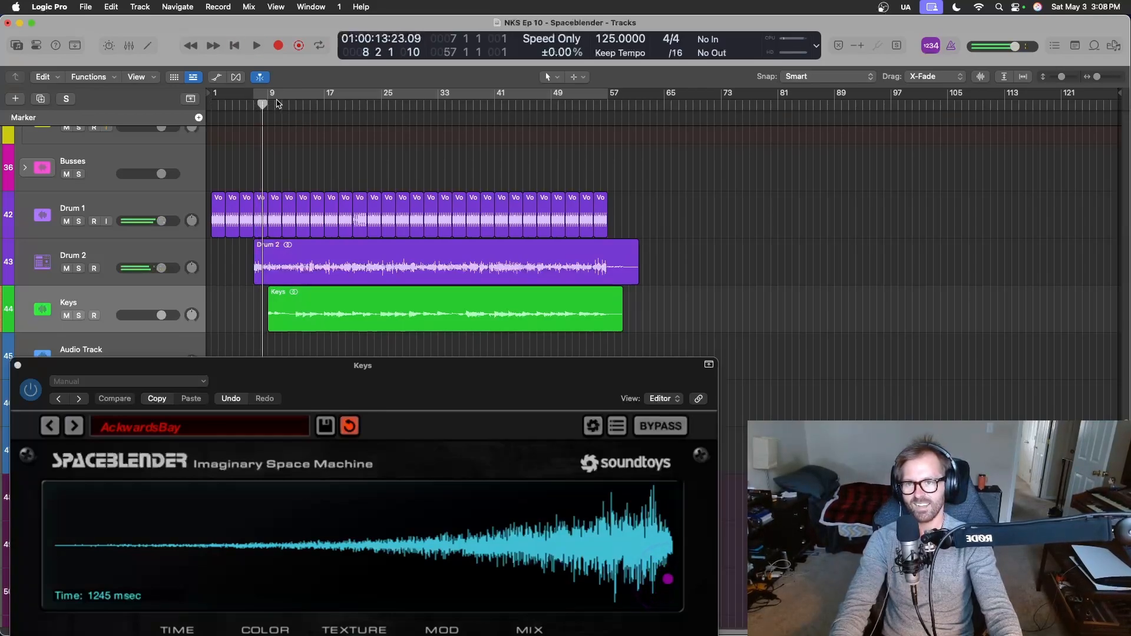
pyautogui.click(288, 104)
pyautogui.press('space')
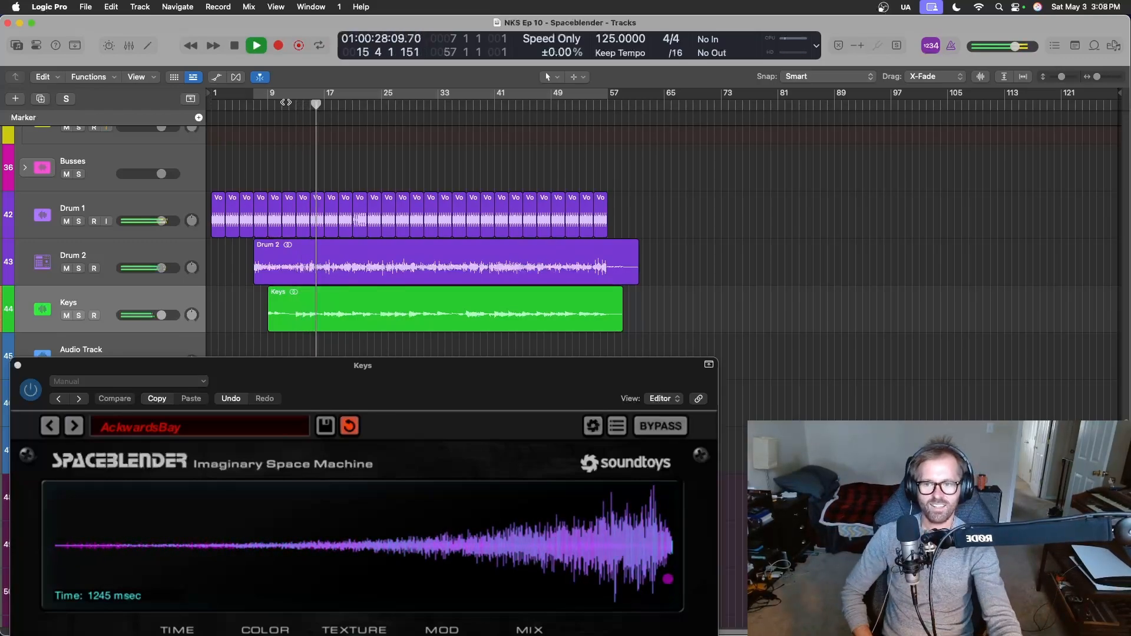
# Raise SpaceBlender's Mod to slightly above halfway during playback, stop, and save the plug-in's settings as the default.
pyautogui.moveTo(454, 363); pyautogui.dragTo(616, 88)
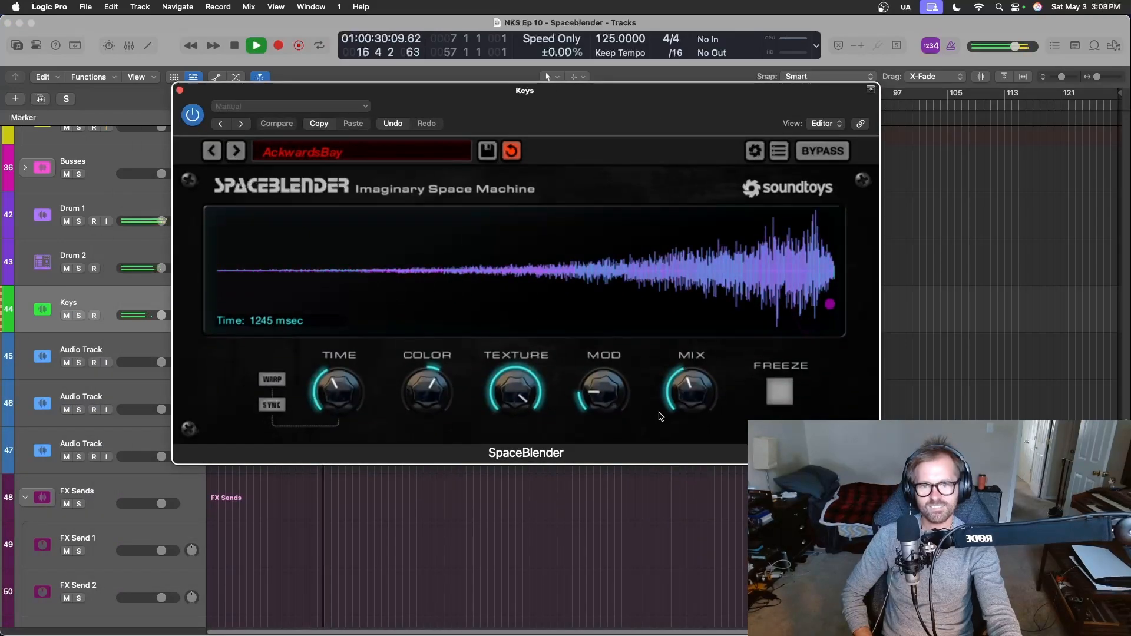
pyautogui.moveTo(620, 395); pyautogui.dragTo(638, 320)
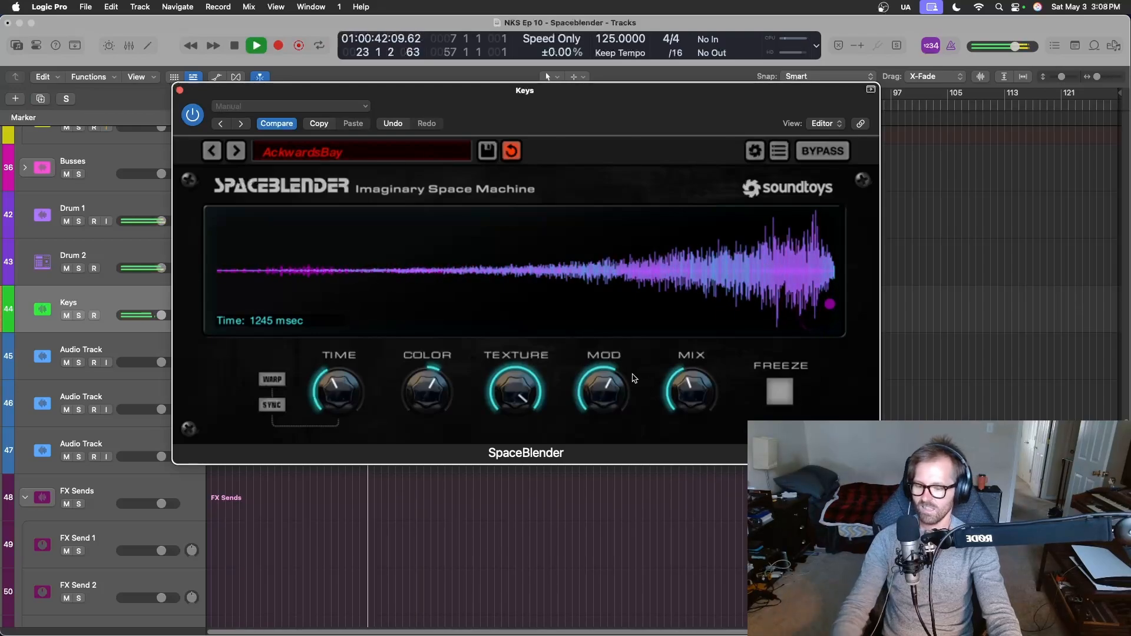
pyautogui.press('space')
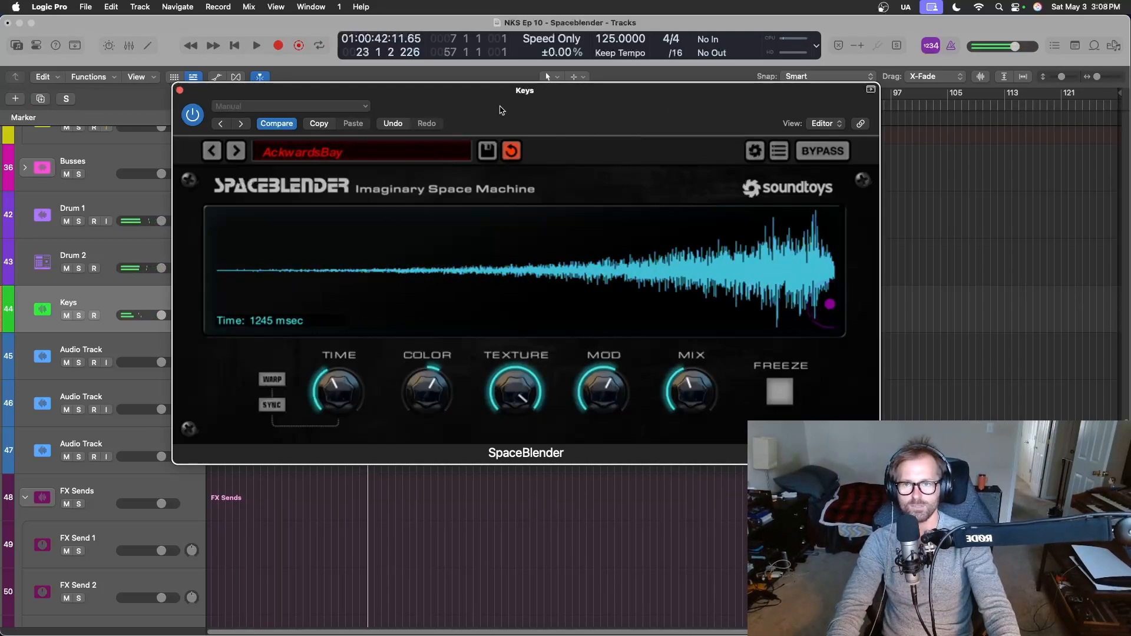
pyautogui.click(370, 107)
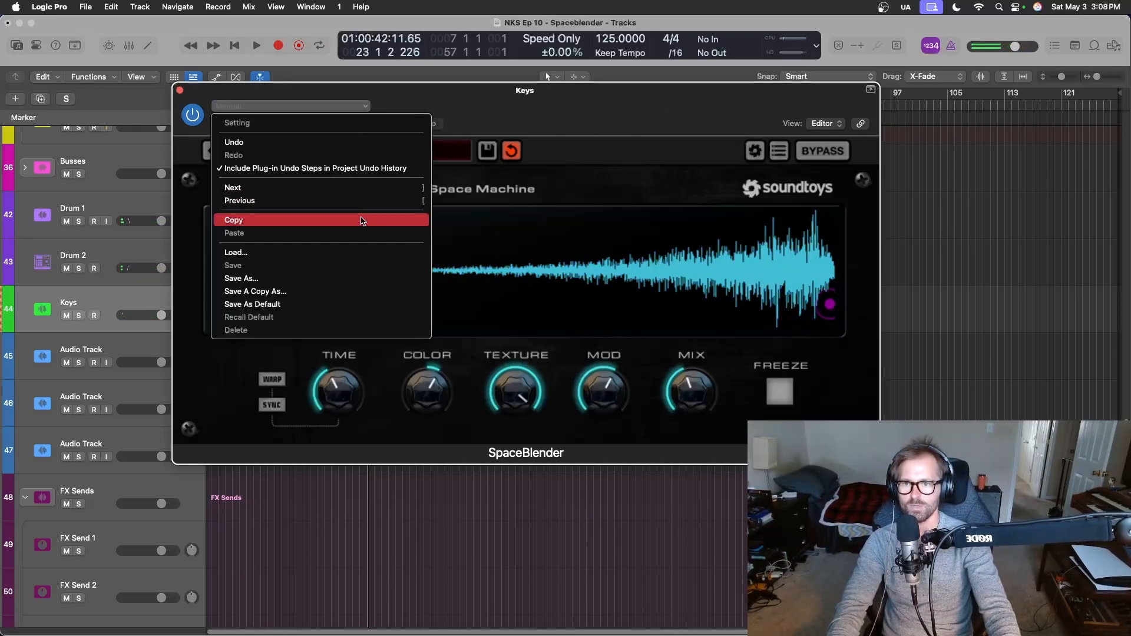
pyautogui.click(348, 305)
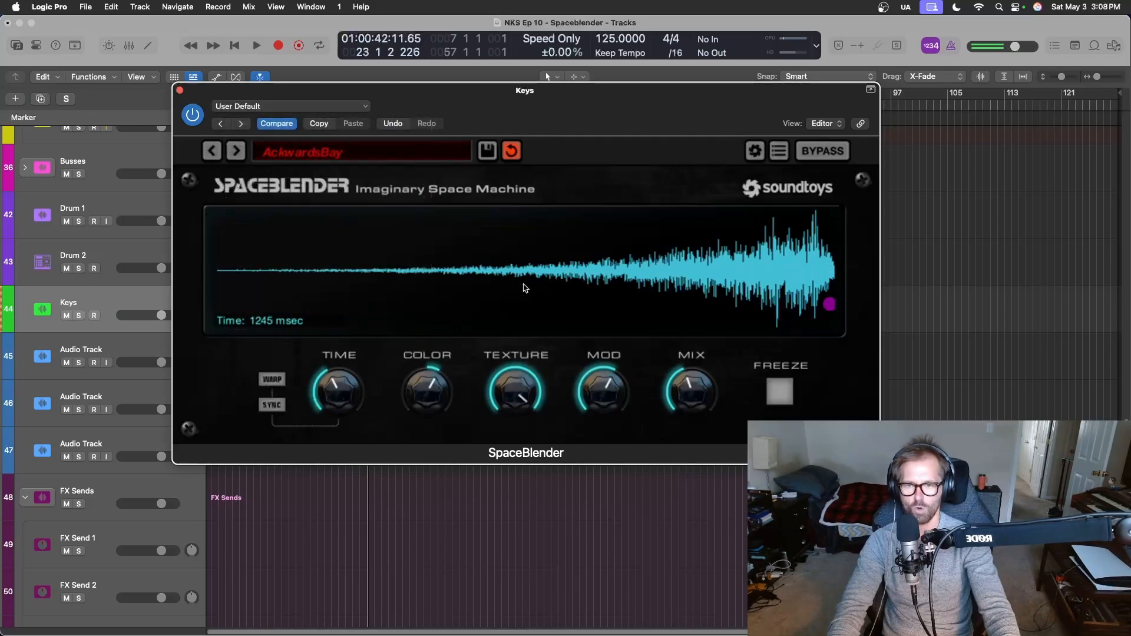
# Listen to the drums with the reversed-reverb keys from about bar 12, stop playback, and close the SpaceBlender window.
pyautogui.moveTo(605, 117); pyautogui.dragTo(539, 369)
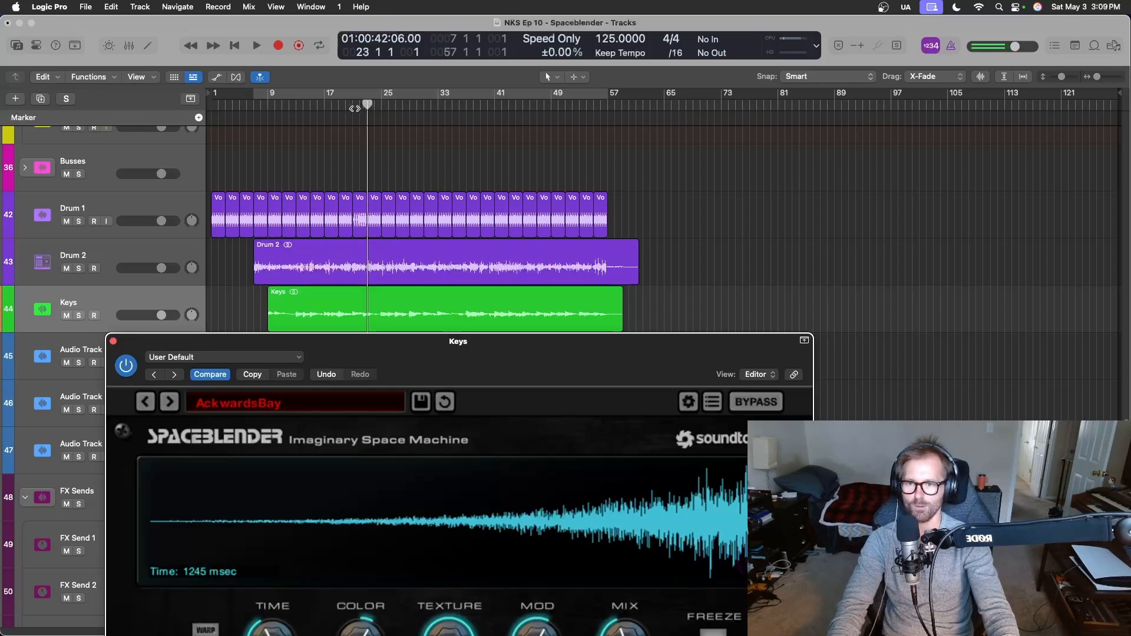
pyautogui.moveTo(366, 106); pyautogui.dragTo(296, 99)
pyautogui.press('space')
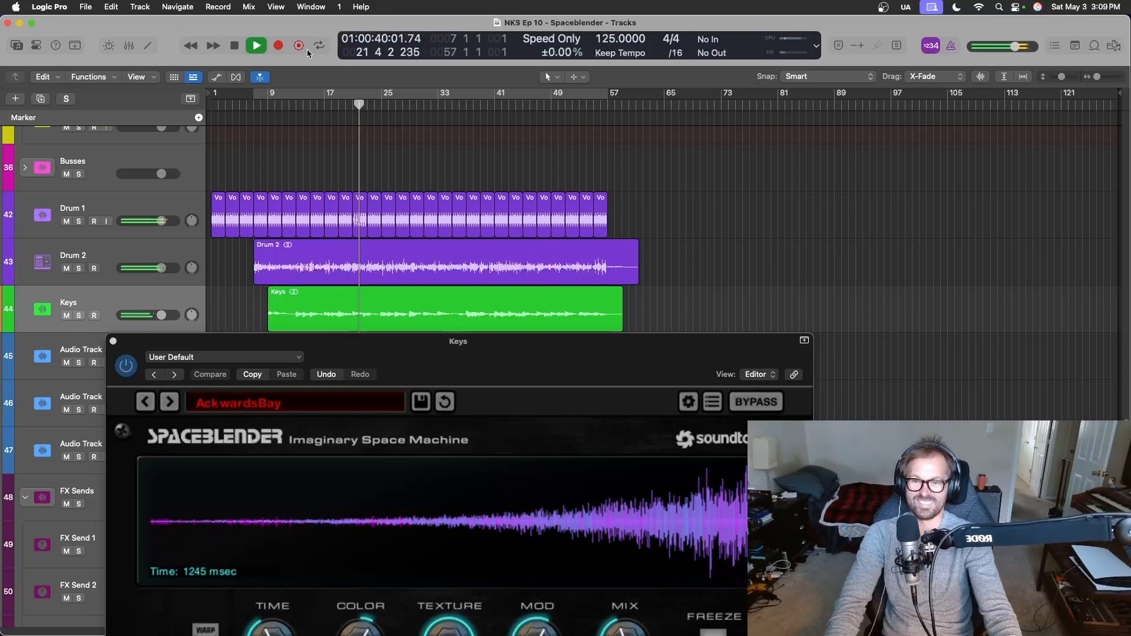
pyautogui.press('space')
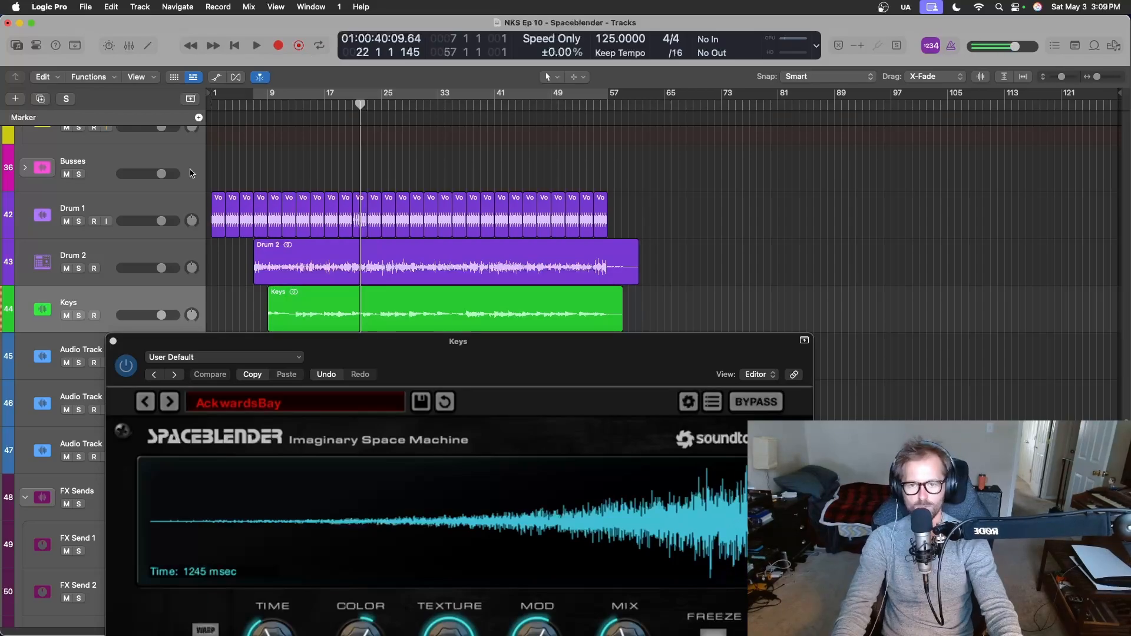
pyautogui.press('x')
pyautogui.press('x')
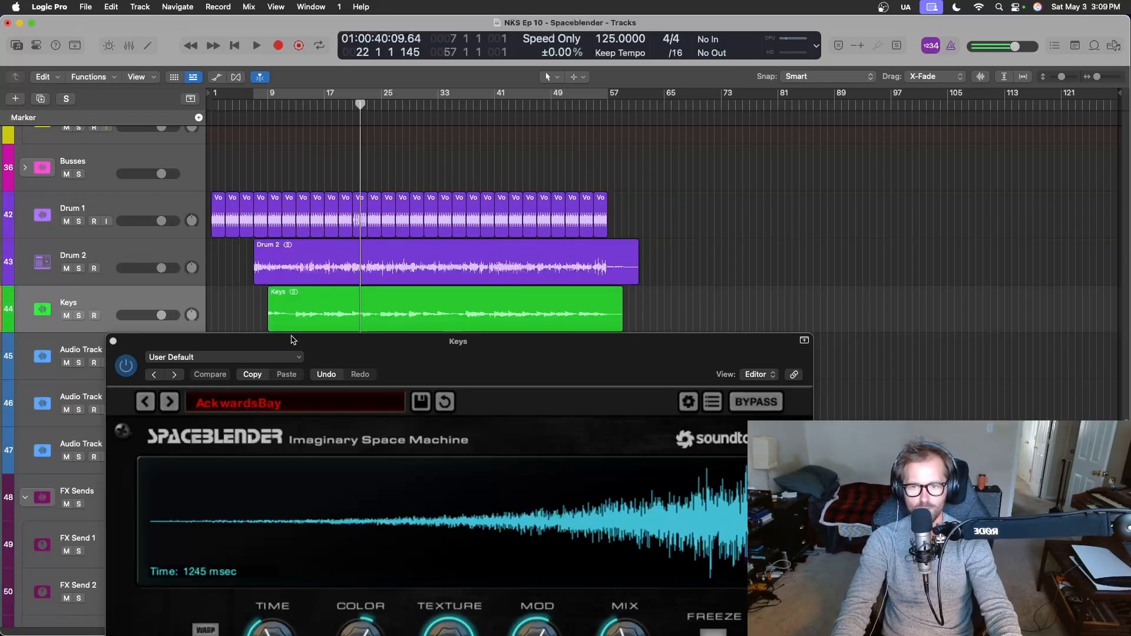
pyautogui.click(113, 342)
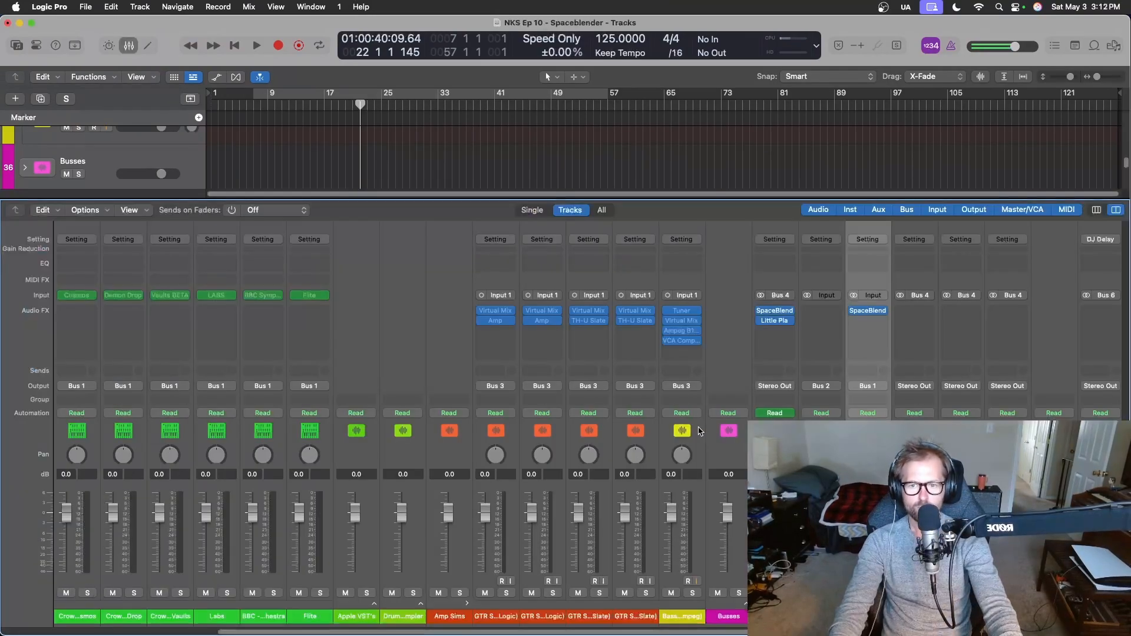
# Insert the UADx Galaxy Tape Echo below SpaceBlender on the Keys channel strip and hide the mixer.
pyautogui.click(883, 321)
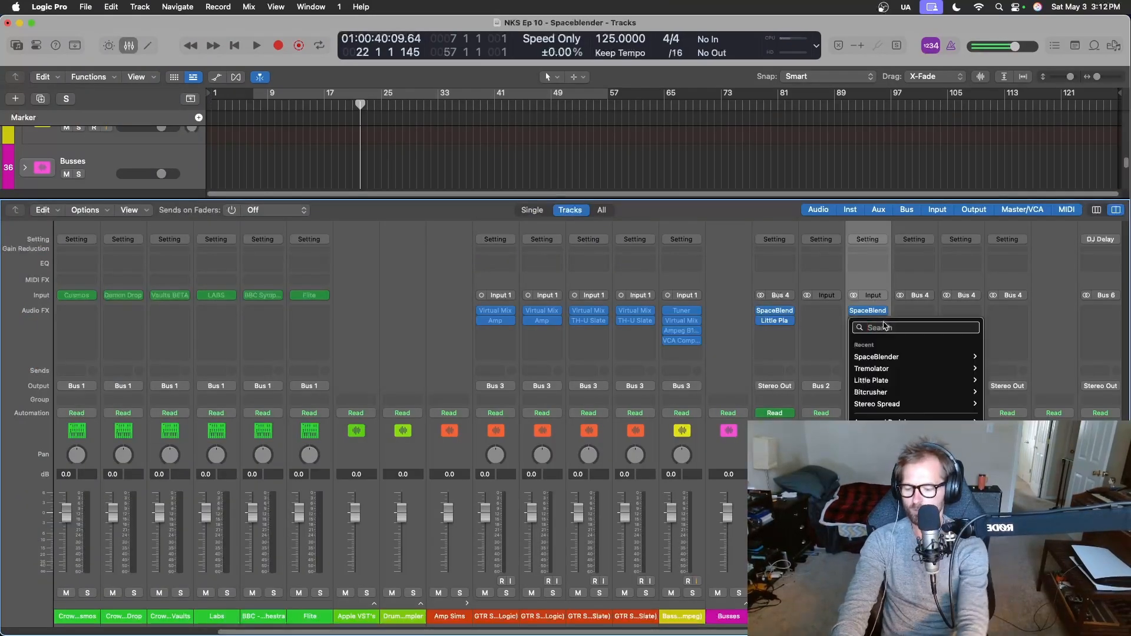
pyautogui.moveTo(881, 593)
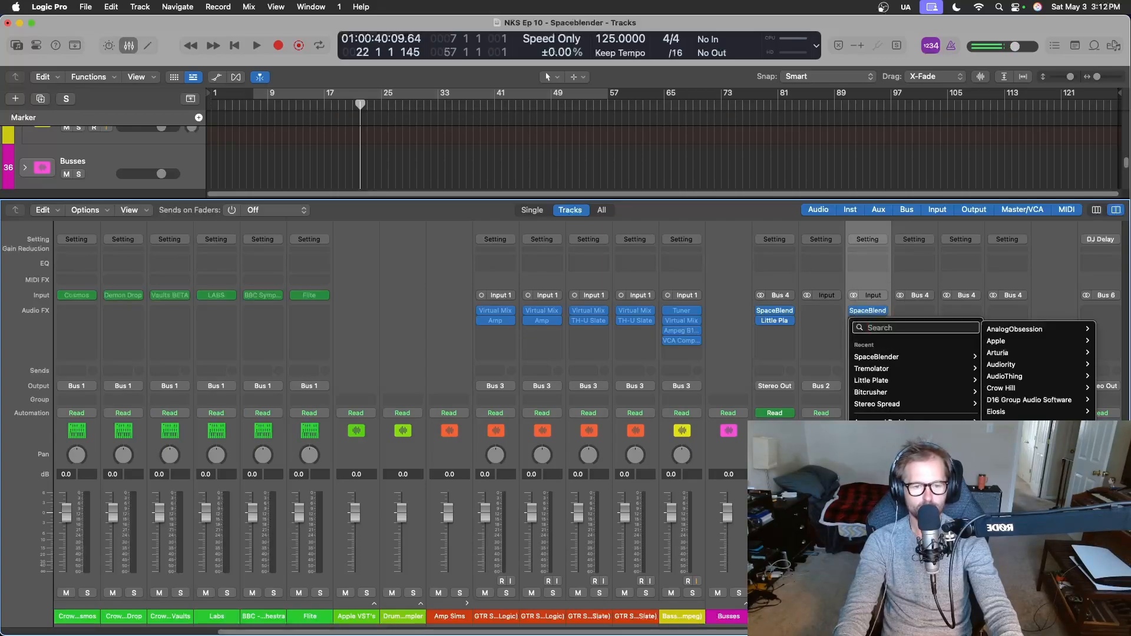
pyautogui.press('Escape')
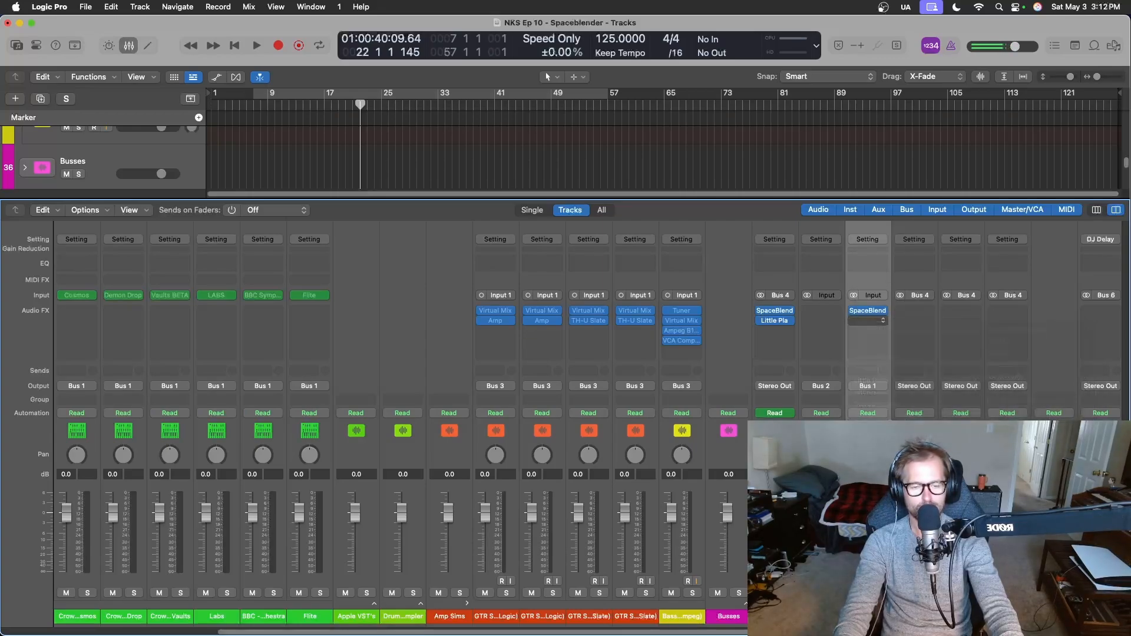
pyautogui.click(867, 321)
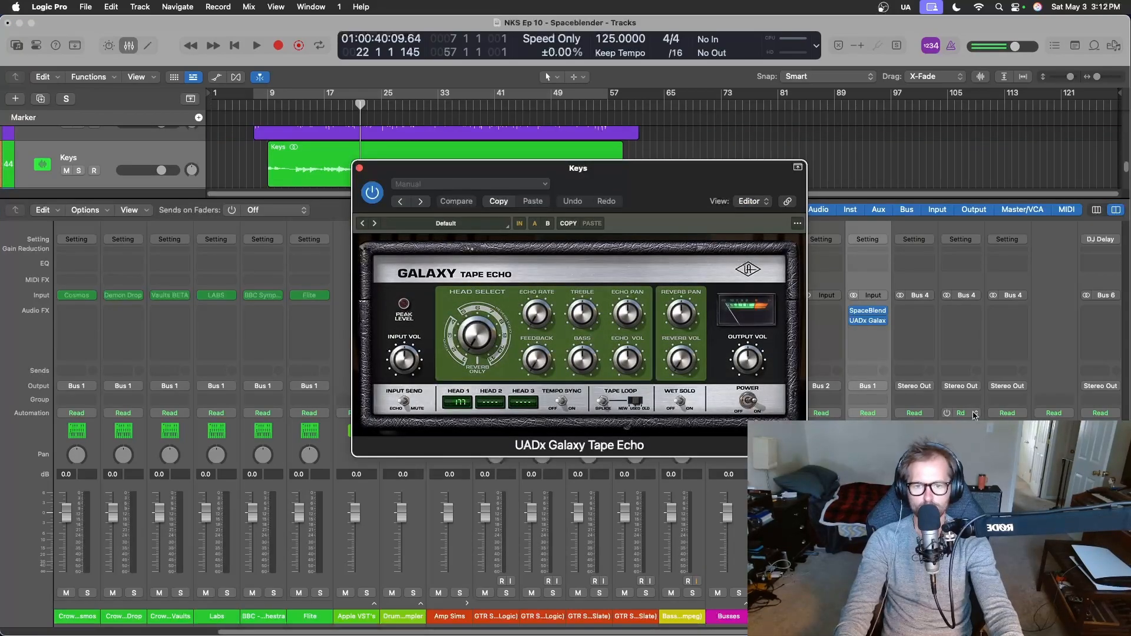
pyautogui.press('x')
pyautogui.scroll(3, 282, 209)
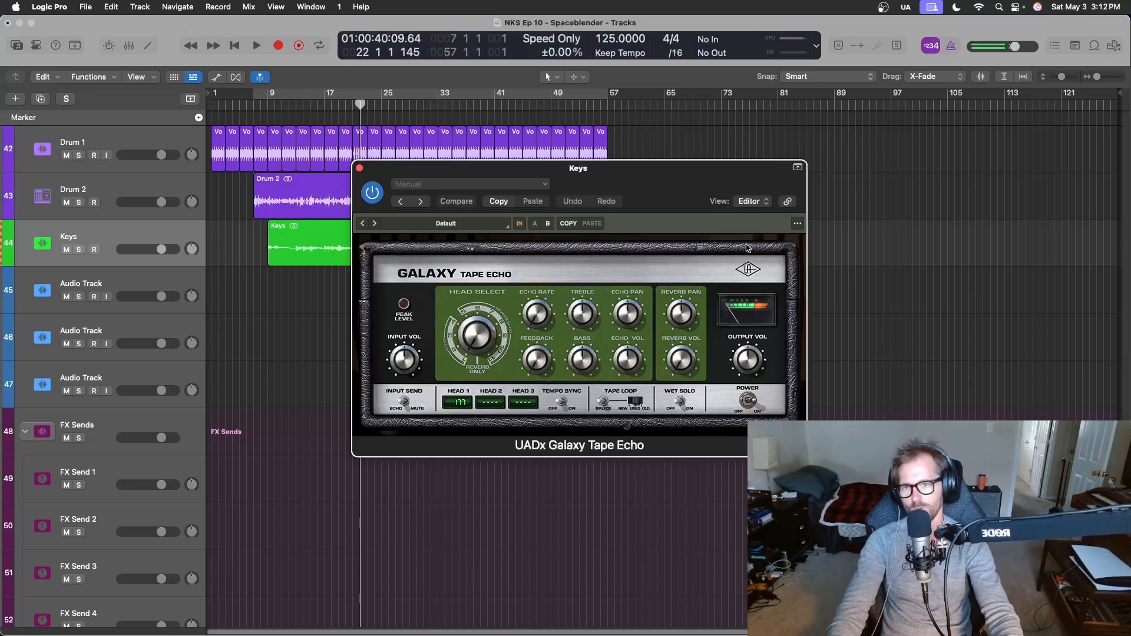
# Set the playhead to bar 10 and reposition the Galaxy Tape Echo window over the arrangement.
pyautogui.moveTo(630, 193); pyautogui.dragTo(696, 317)
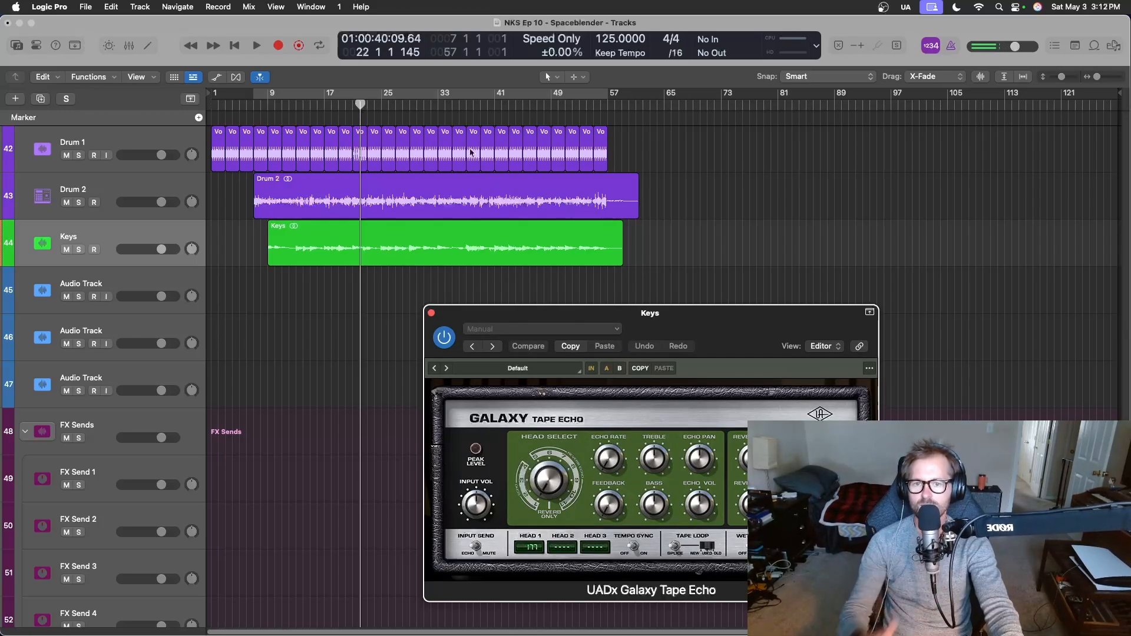
pyautogui.moveTo(725, 310); pyautogui.dragTo(836, 232)
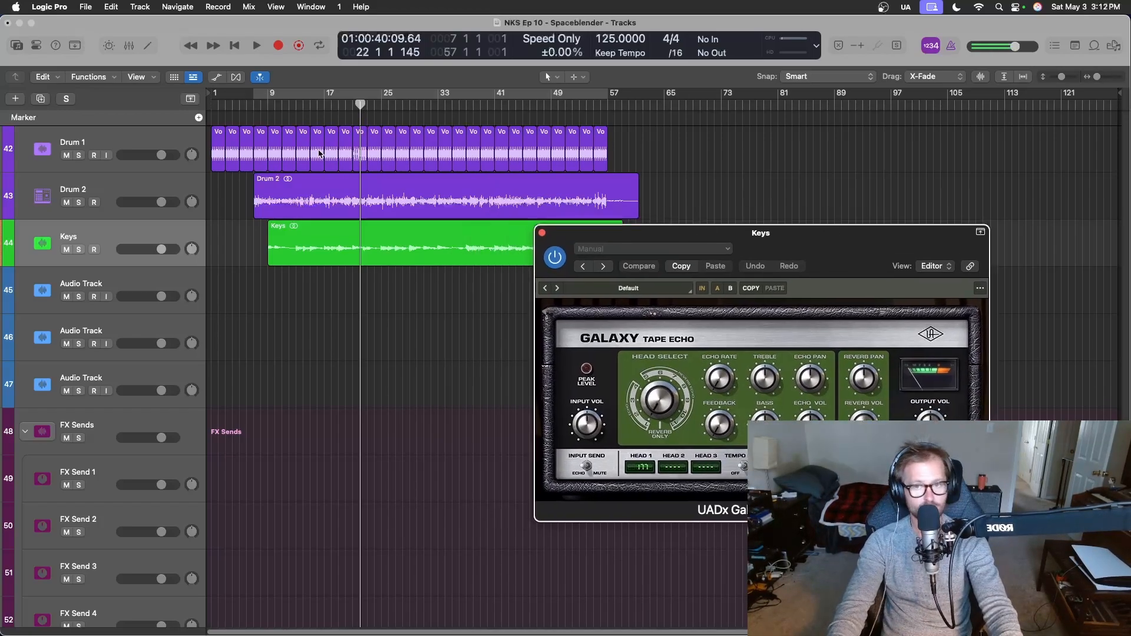
pyautogui.moveTo(362, 105); pyautogui.dragTo(280, 102)
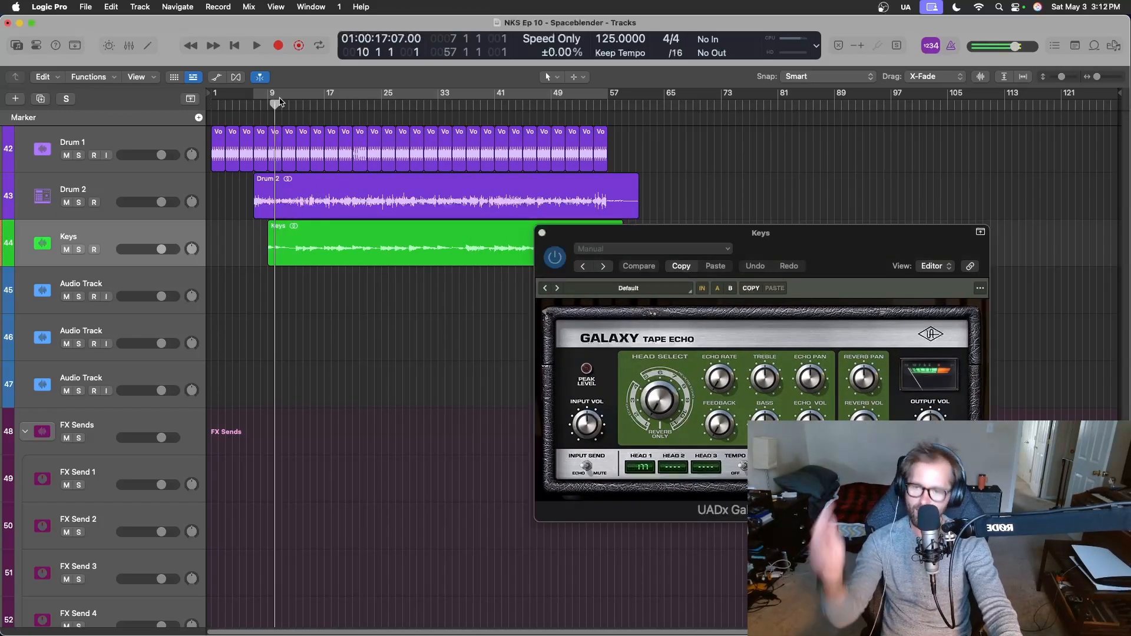
pyautogui.press('x')
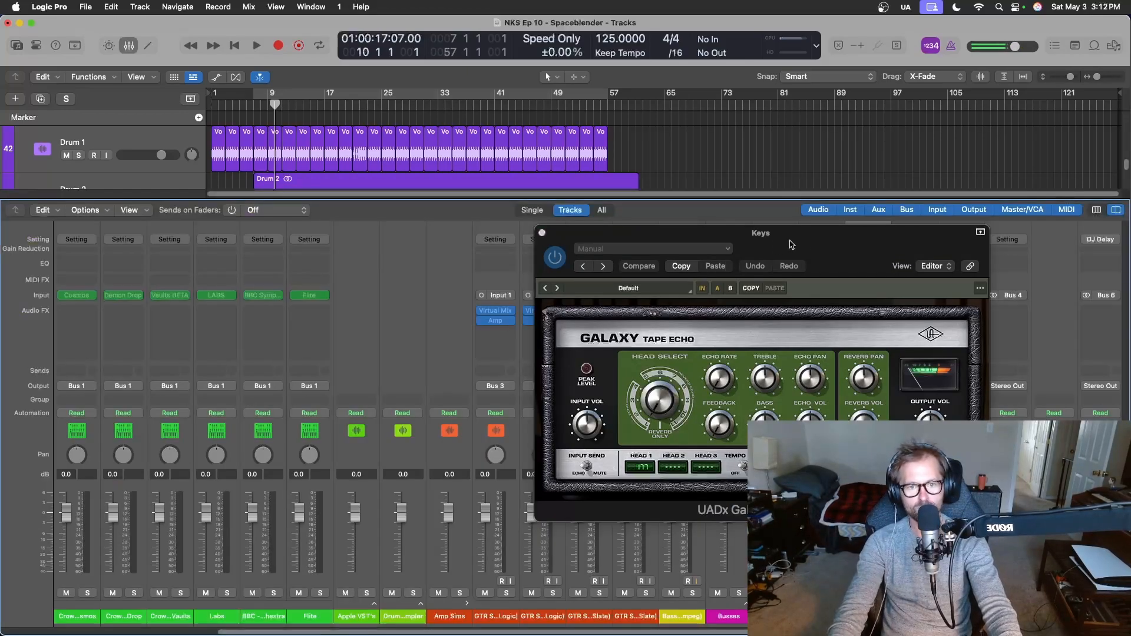
pyautogui.moveTo(811, 241); pyautogui.dragTo(610, 222)
pyautogui.press('x')
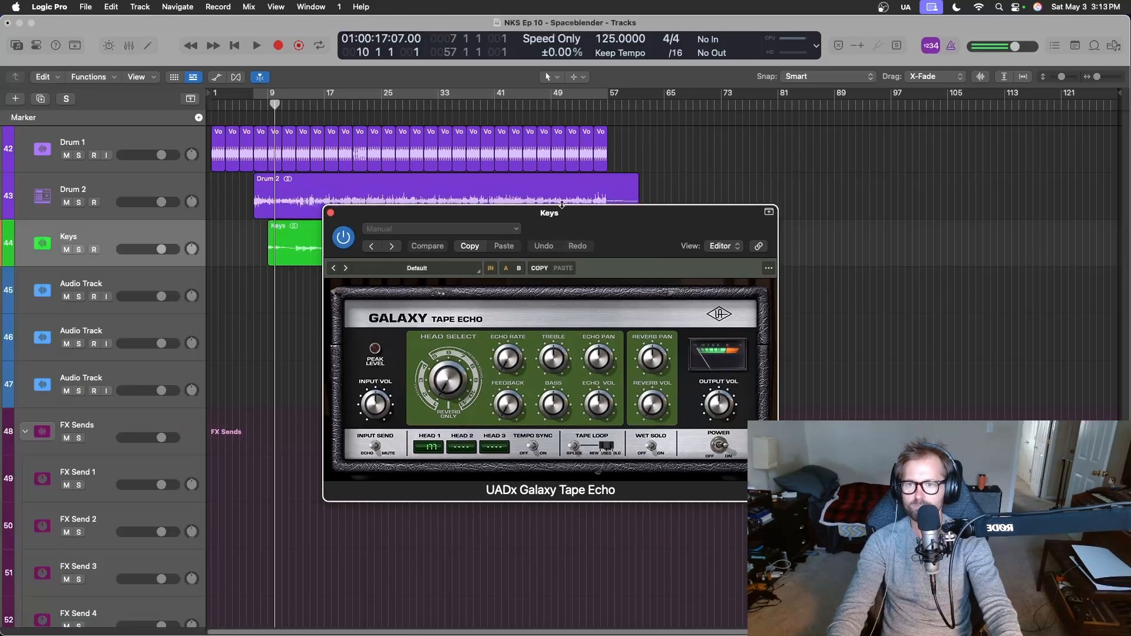
# Audition Galaxy Tape Echo presets during playback, going through Do The Bounce Around and Drum On Mars, and keep Dub L Spring R.
pyautogui.press('space')
pyautogui.click(346, 268)
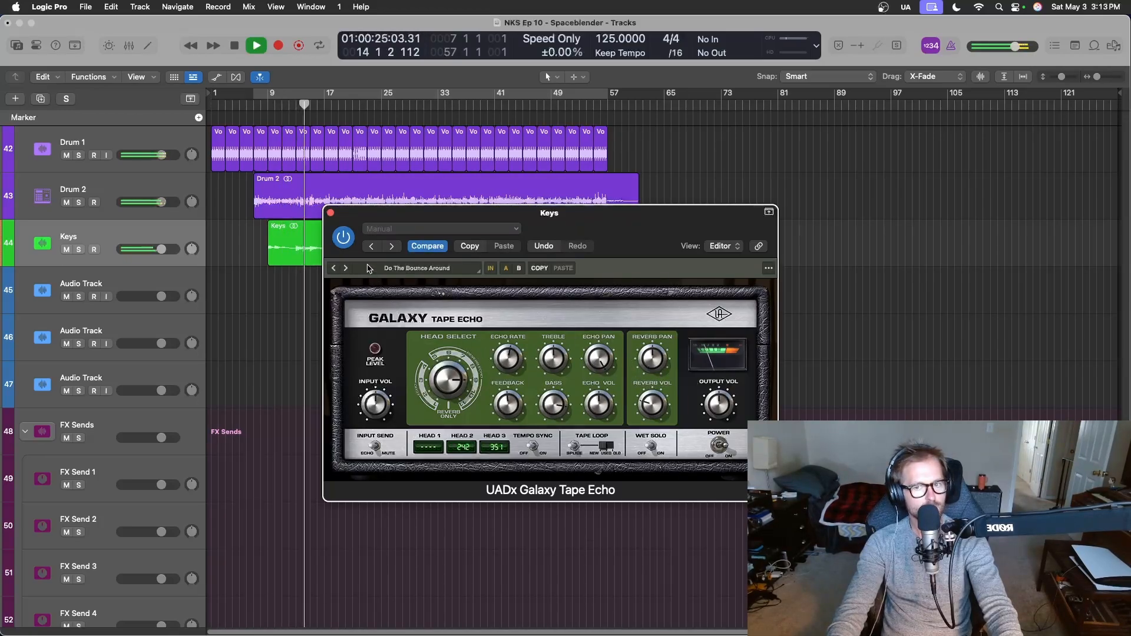
pyautogui.click(347, 269)
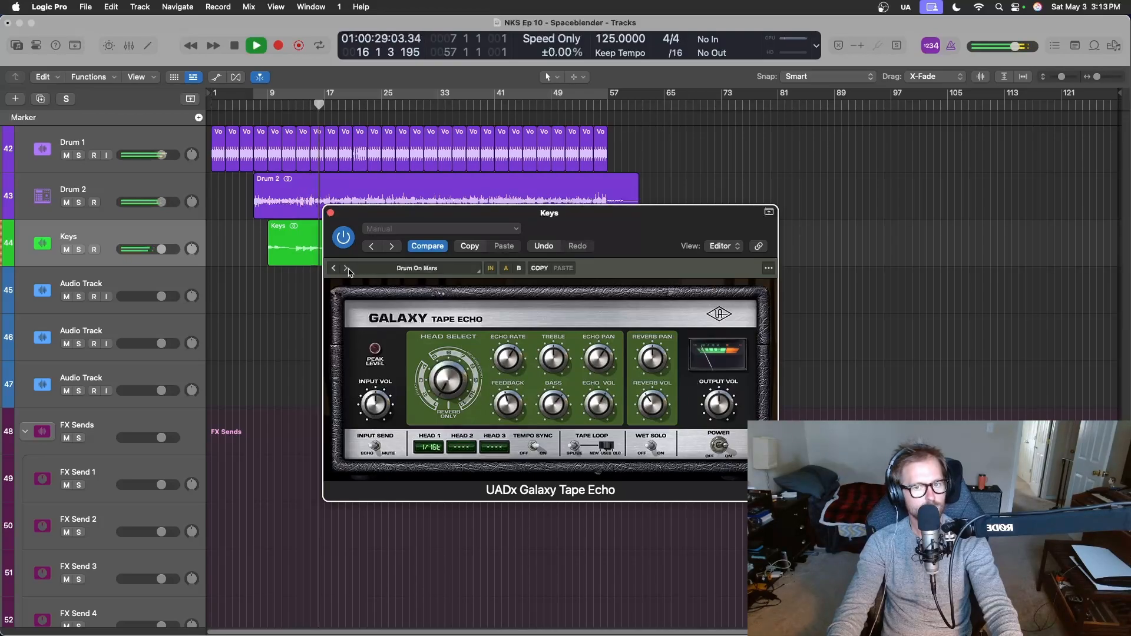
pyautogui.click(347, 268)
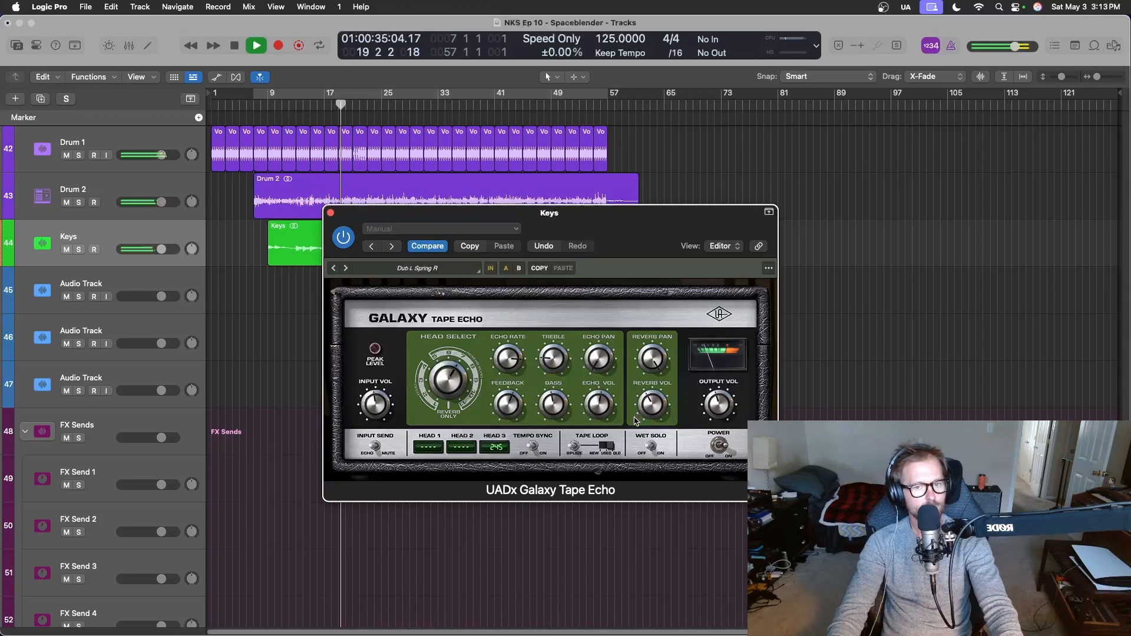
# Solo the Keys track, compare its sound with the Galaxy Tape Echo bypassed and enabled, and unsolo it.
pyautogui.press('s')
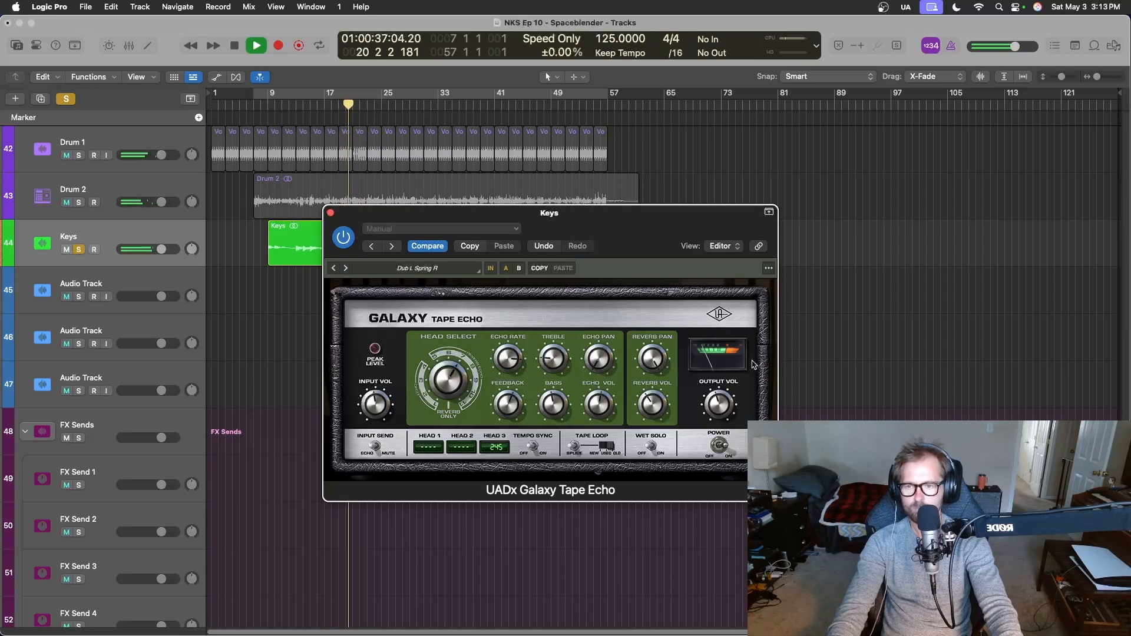
pyautogui.click(344, 237)
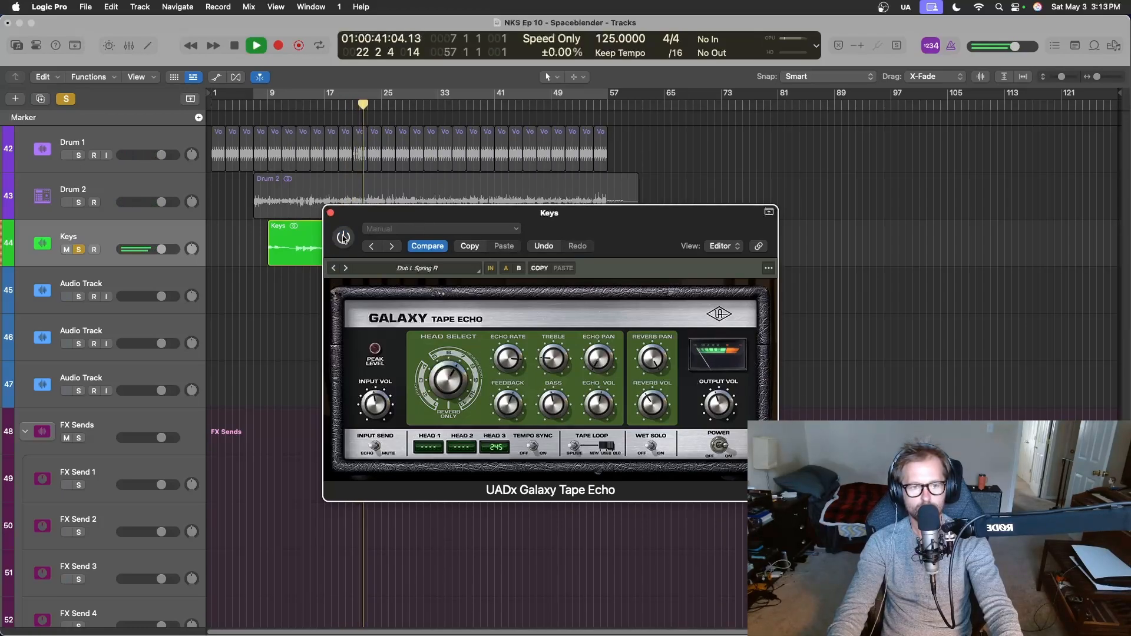
pyautogui.click(344, 236)
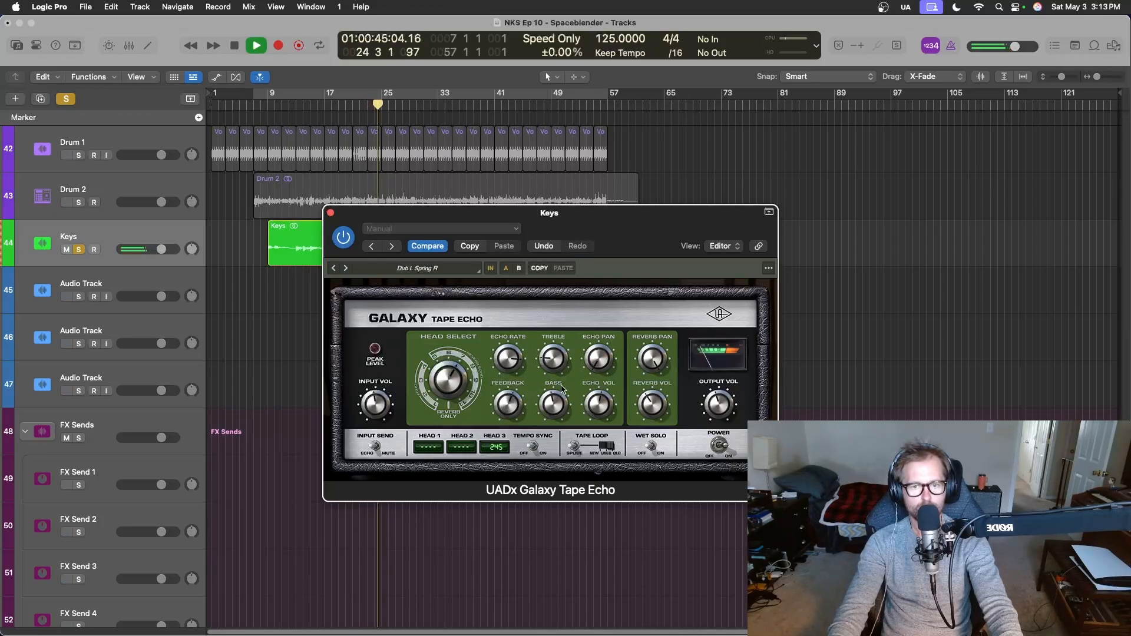
pyautogui.press('s')
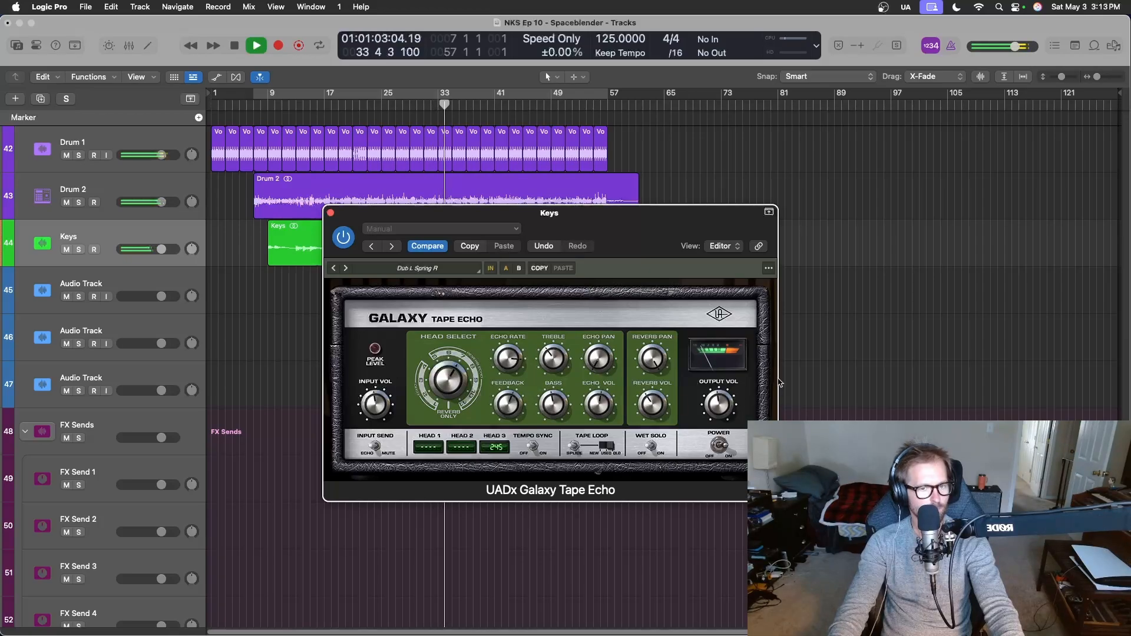
# Stop playback, insert the UADx 1176 FET Compressor below the Galaxy Tape Echo on the Keys channel strip, and hide the mixer.
pyautogui.press('x')
pyautogui.press('space')
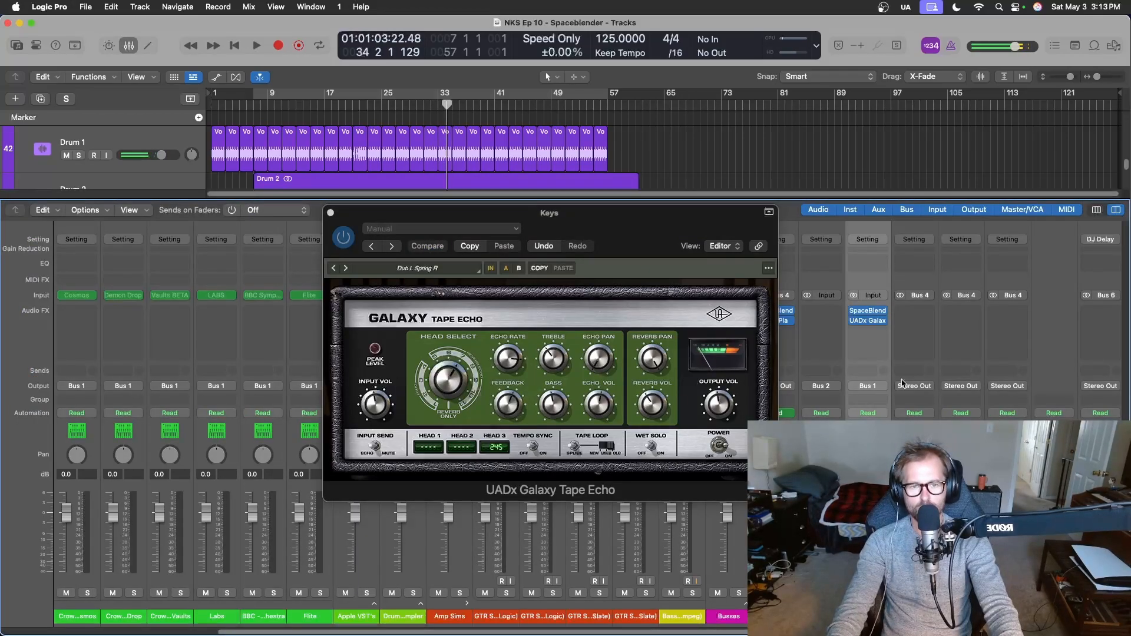
pyautogui.click(883, 335)
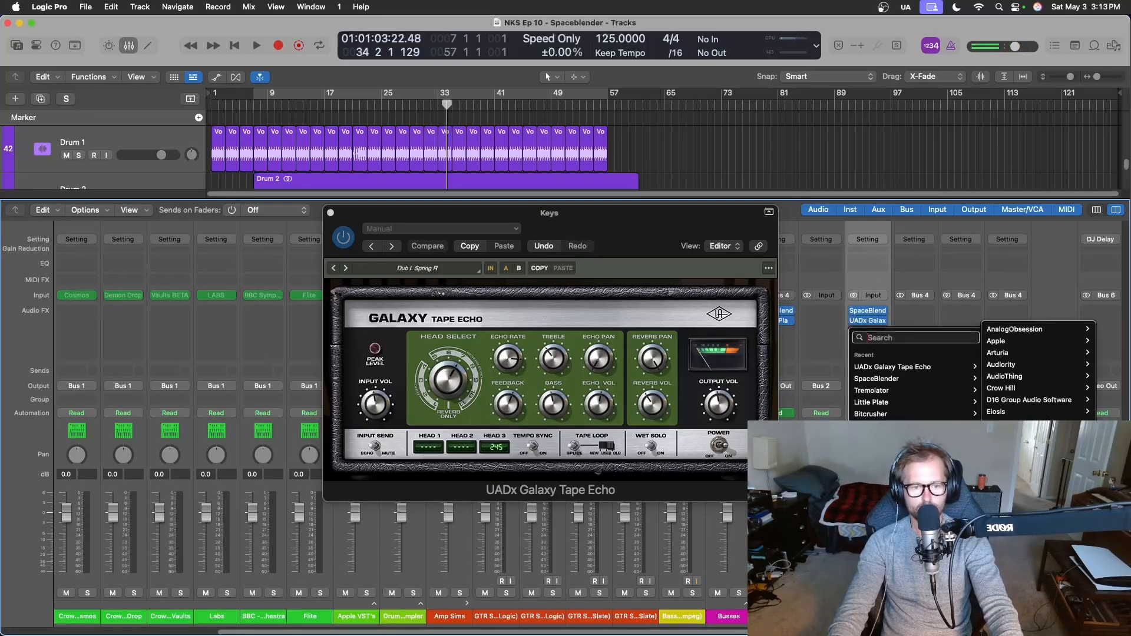
pyautogui.click(925, 507)
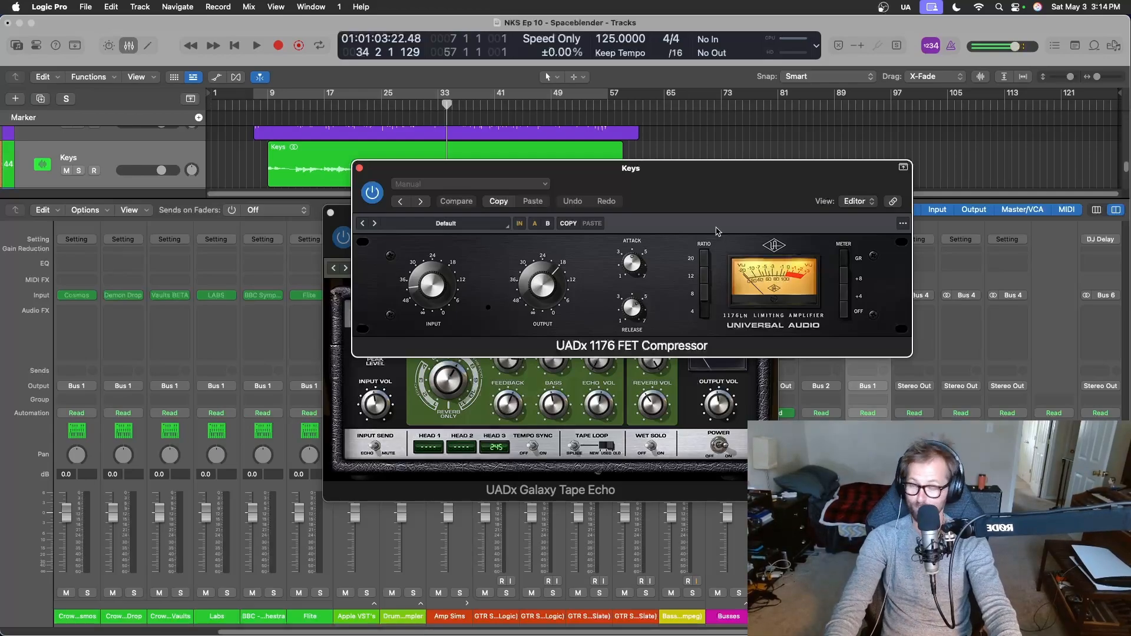
pyautogui.press('x')
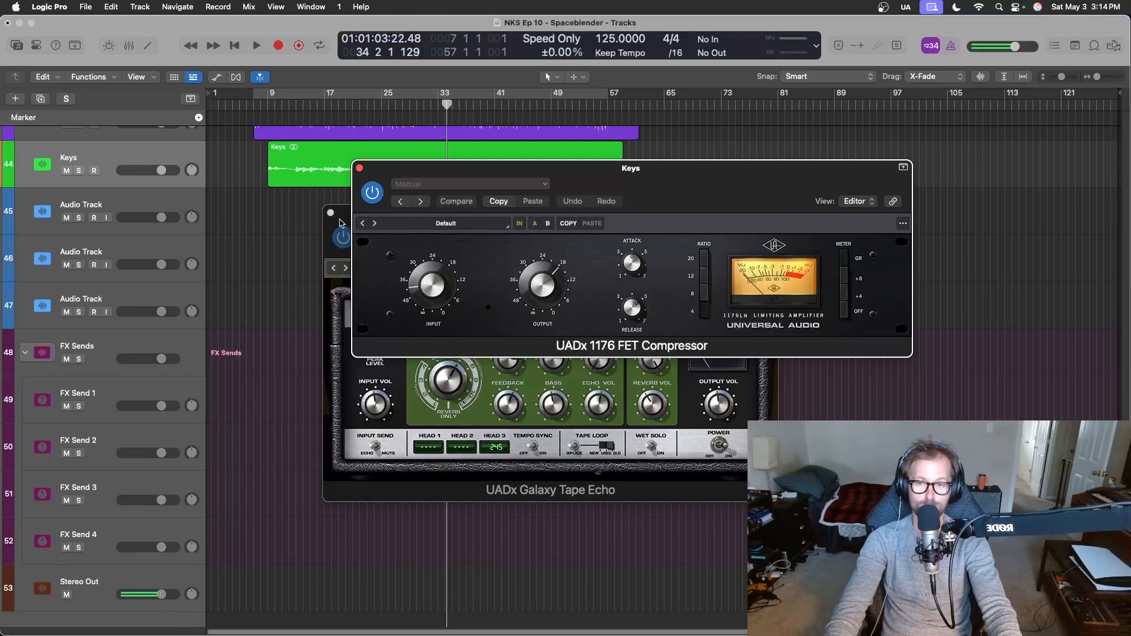
# Close the Galaxy Tape Echo window, set the playhead to bar 16 and move the 1176 window clear of the Keys region.
pyautogui.moveTo(344, 222); pyautogui.dragTo(239, 340)
pyautogui.click(235, 336)
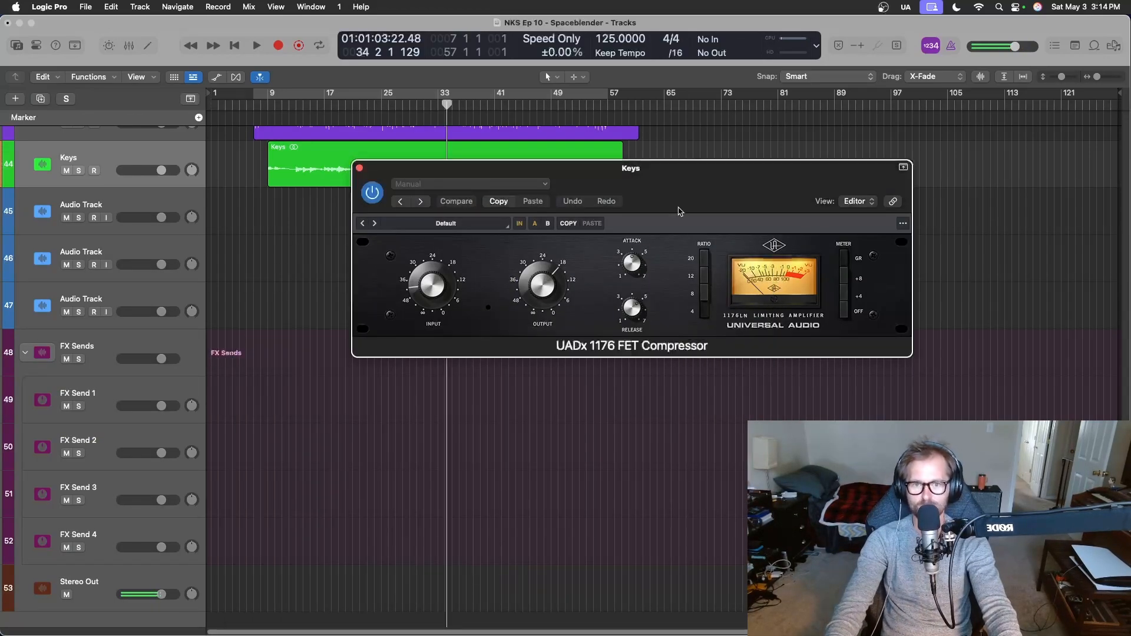
pyautogui.moveTo(706, 193); pyautogui.dragTo(448, 327)
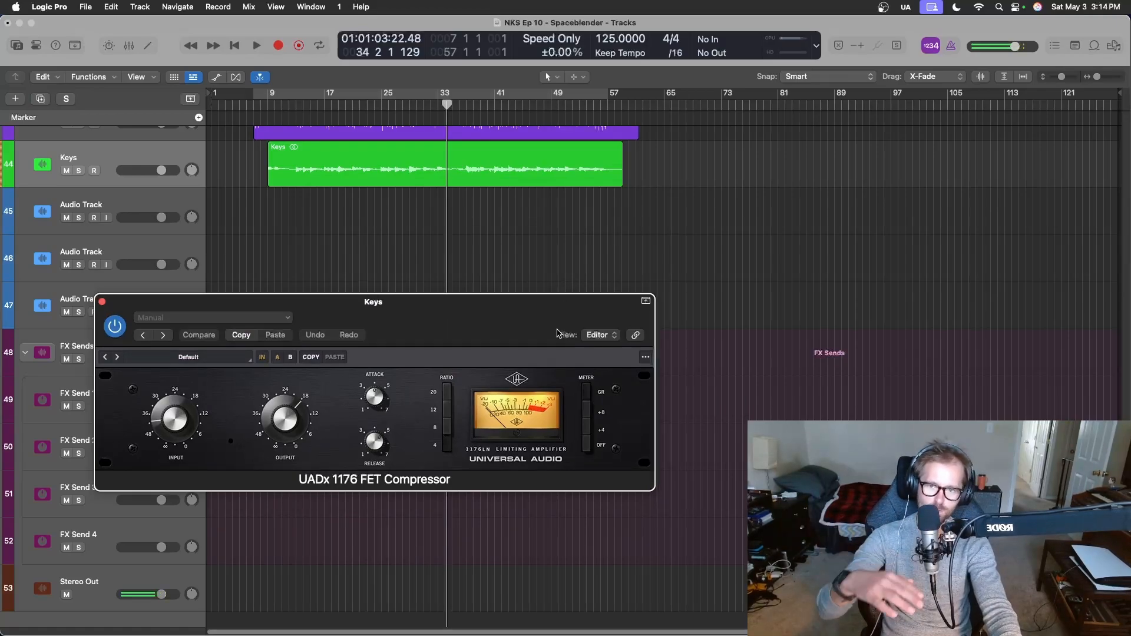
pyautogui.click(317, 106)
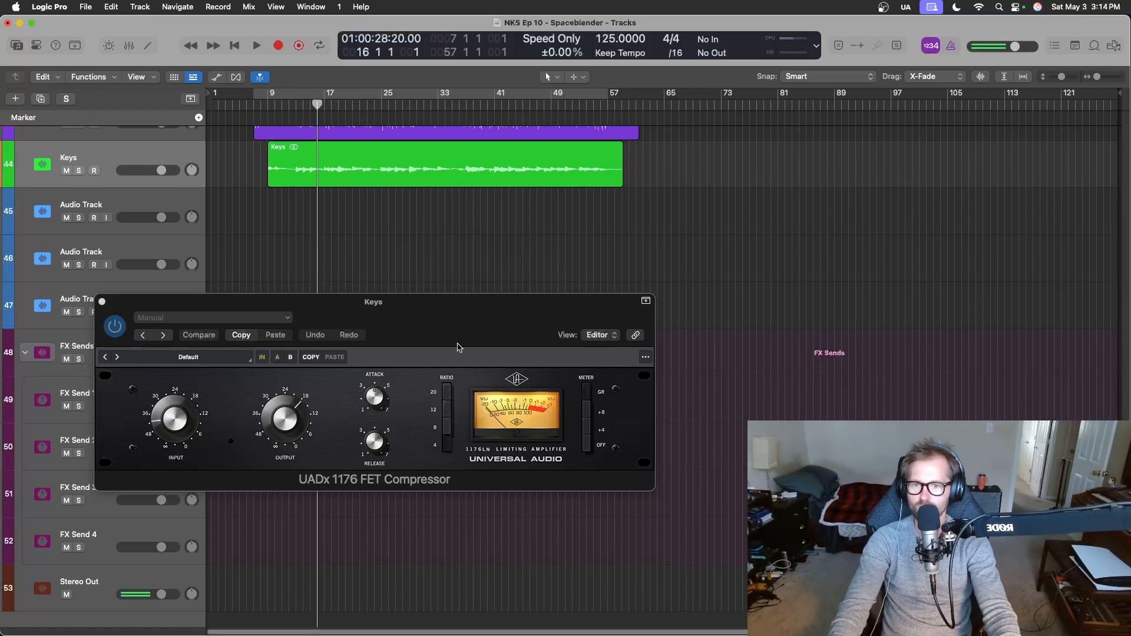
pyautogui.moveTo(460, 348); pyautogui.dragTo(586, 309)
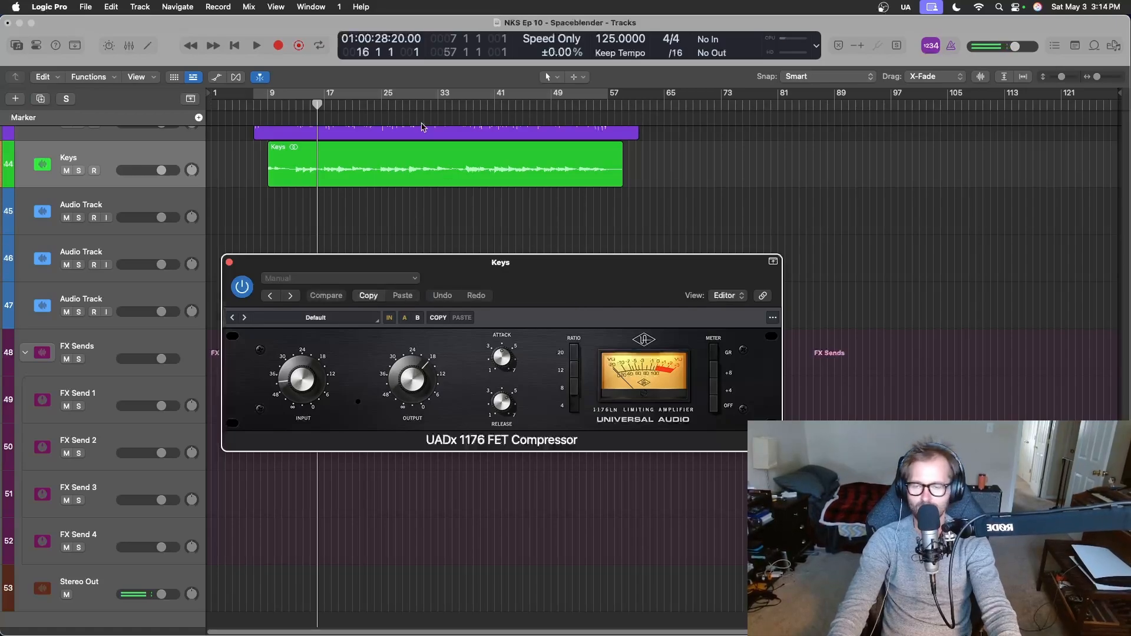
# Fine-tune the 1176 compressor's output and input levels on the Keys track during playback, and replay from about bar 30.
pyautogui.press('space')
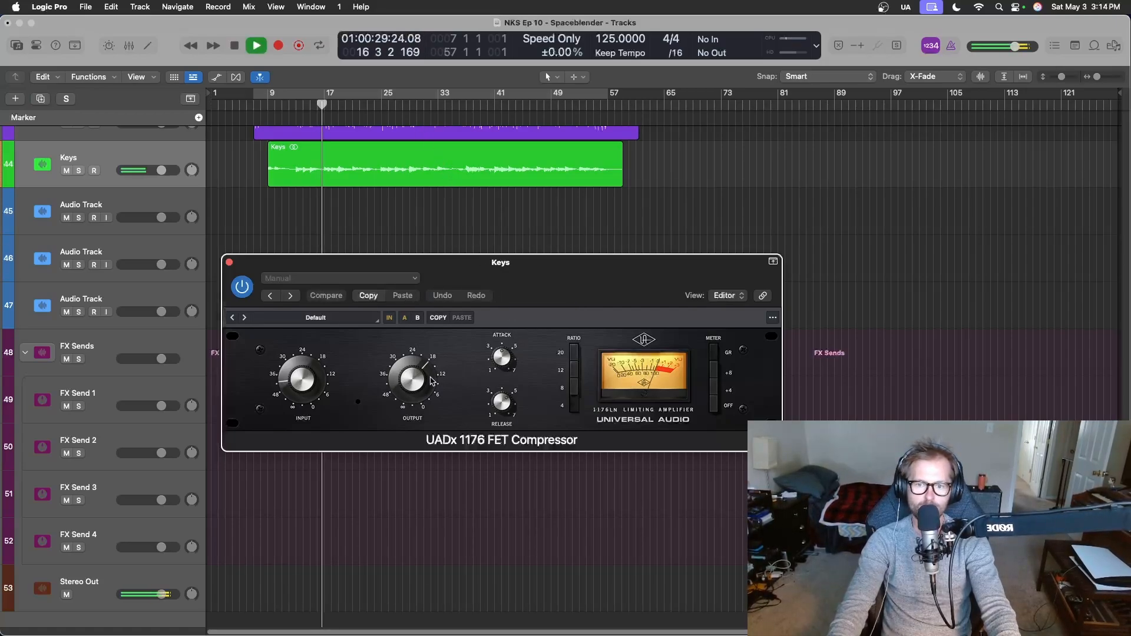
pyautogui.moveTo(421, 382); pyautogui.dragTo(425, 381)
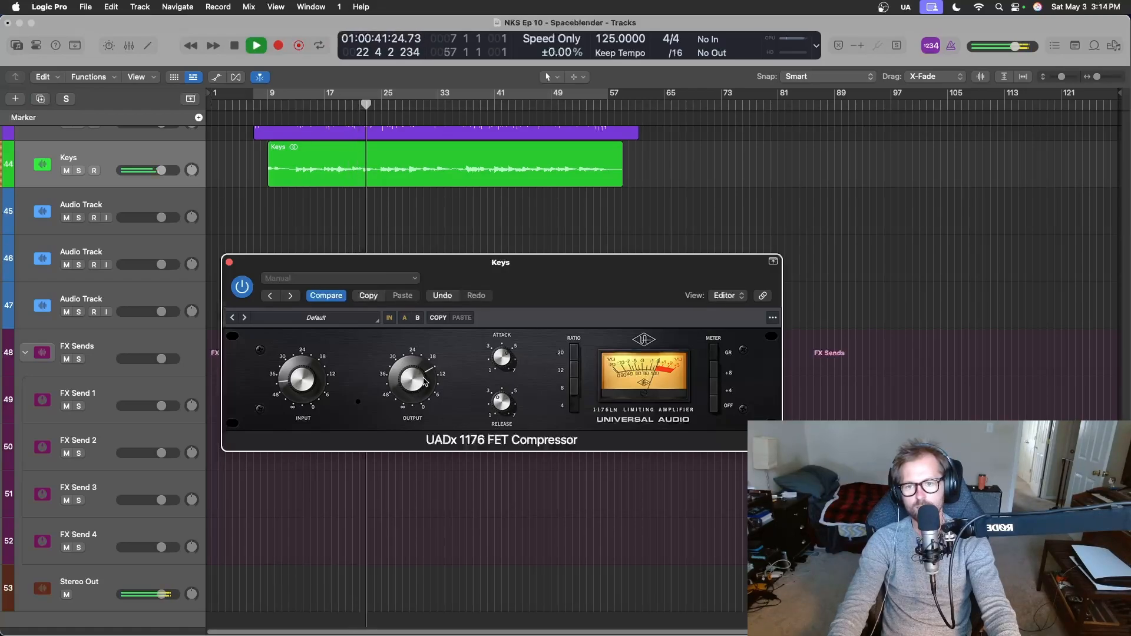
pyautogui.moveTo(424, 381)
pyautogui.mouseDown()
pyautogui.moveTo(434, 460)
pyautogui.moveTo(439, 396)
pyautogui.mouseUp()
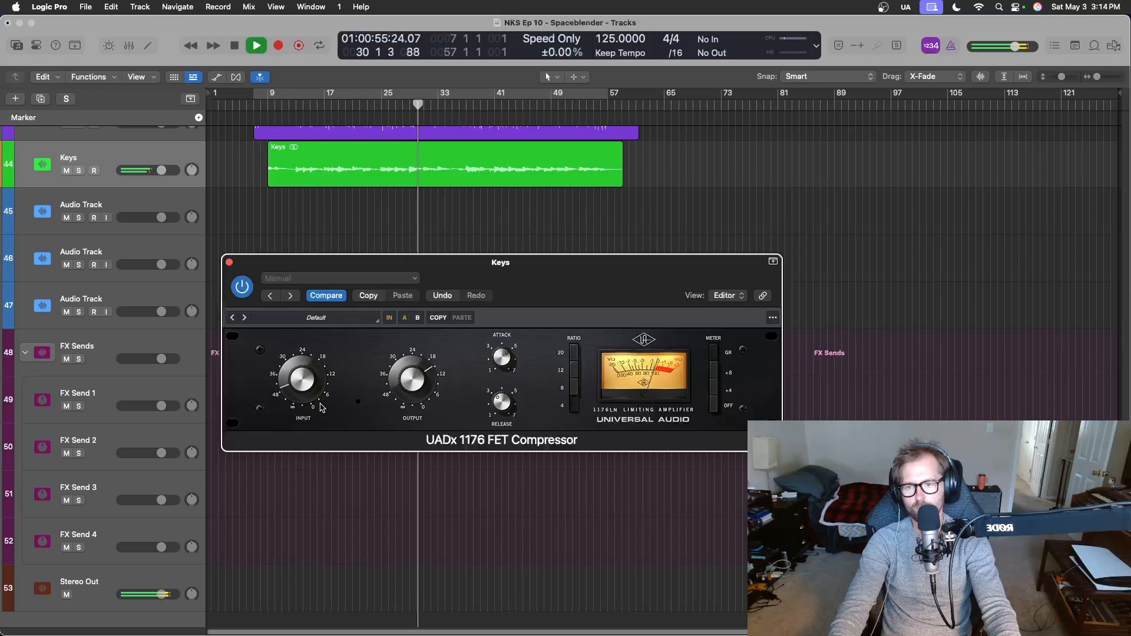
pyautogui.moveTo(320, 404); pyautogui.dragTo(320, 401)
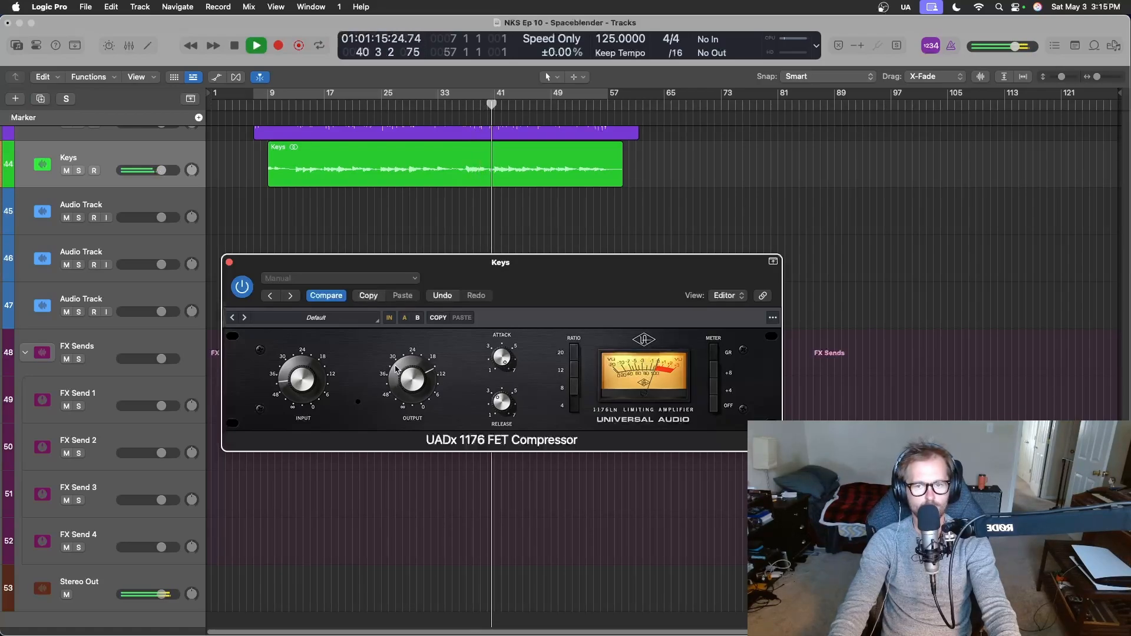
pyautogui.moveTo(395, 370); pyautogui.dragTo(391, 372)
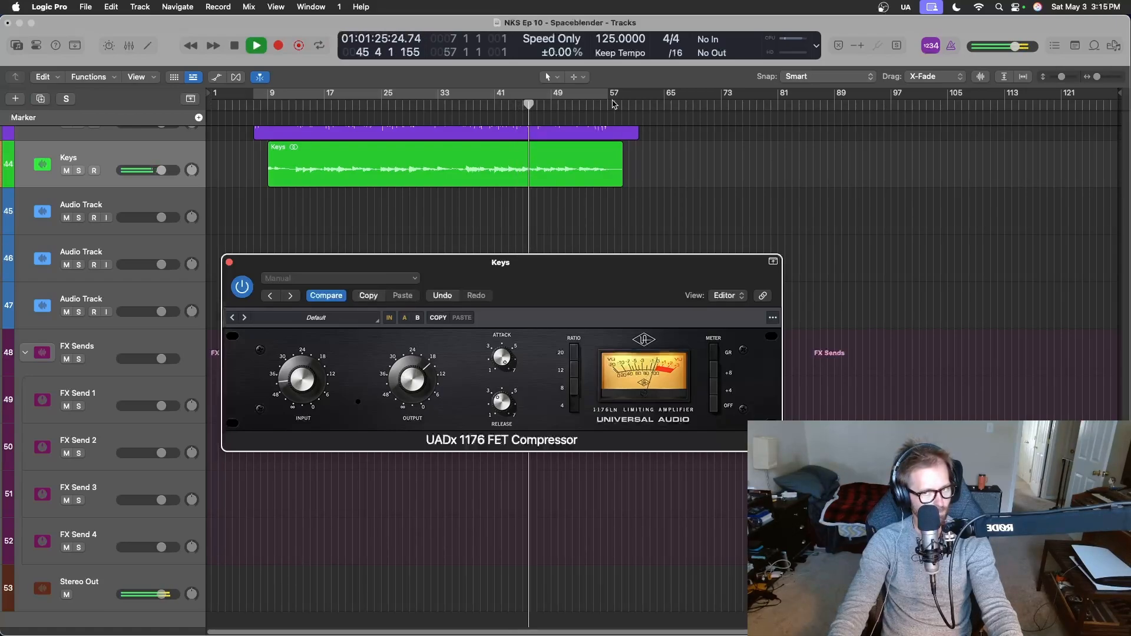
pyautogui.click(418, 104)
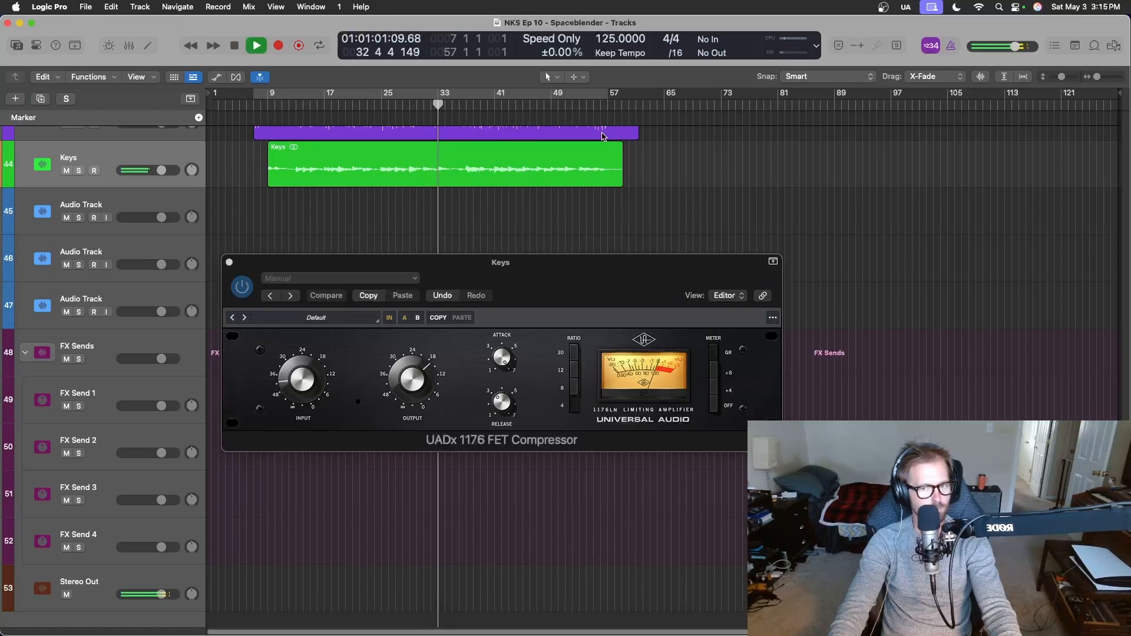
# Stop playback and move the UADx 1176 above SpaceBlender in the Keys channel's effects chain.
pyautogui.press('space')
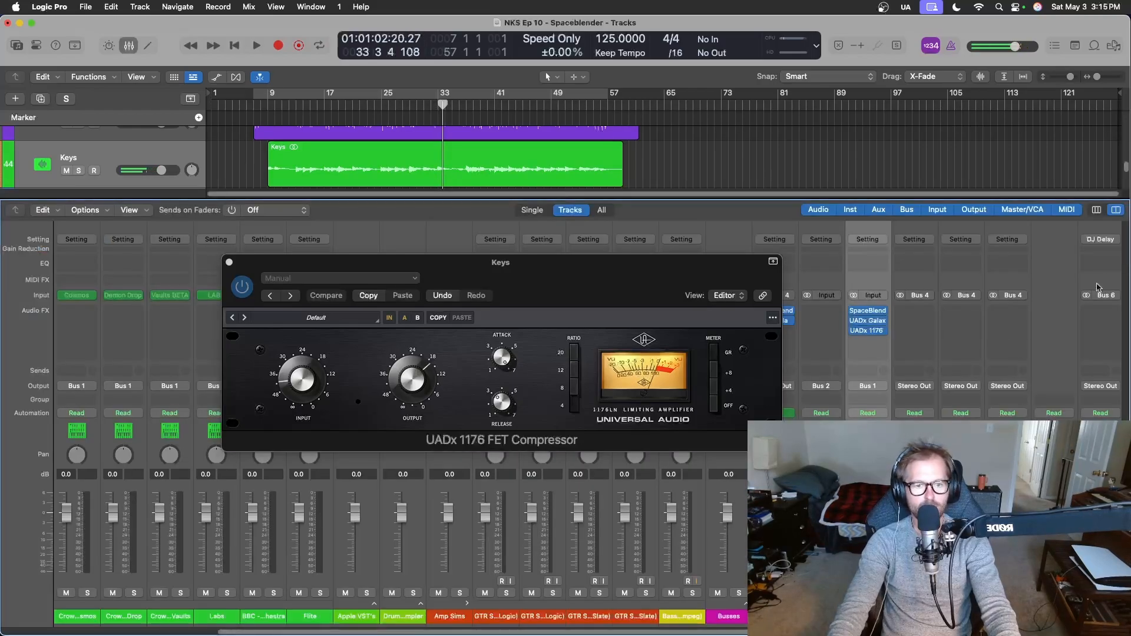
pyautogui.press('x')
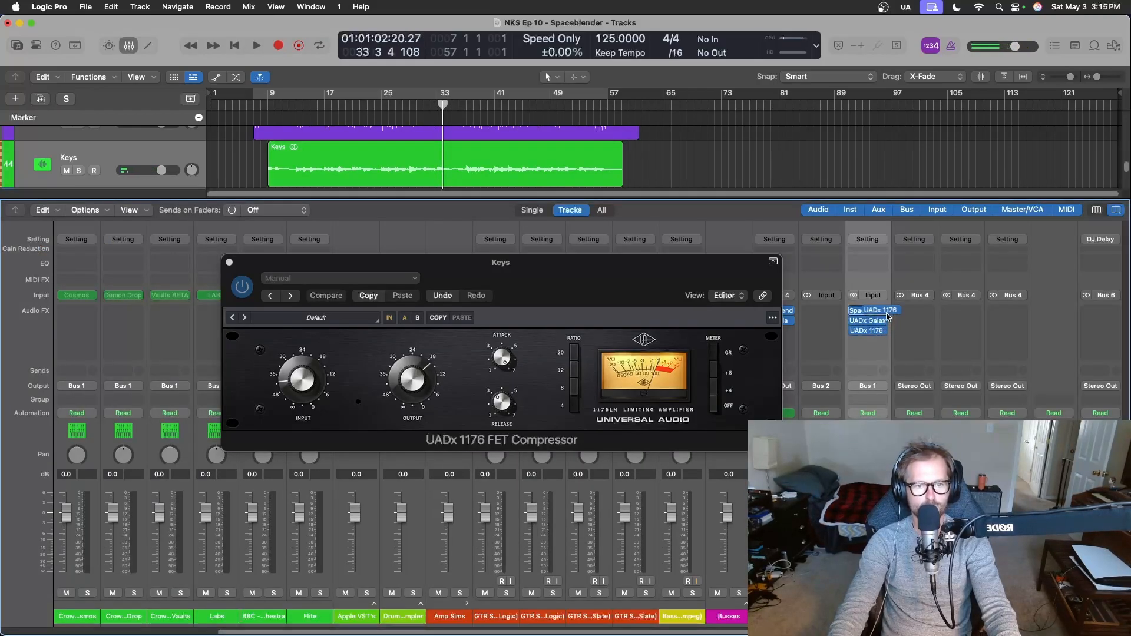
pyautogui.moveTo(879, 311); pyautogui.dragTo(879, 310)
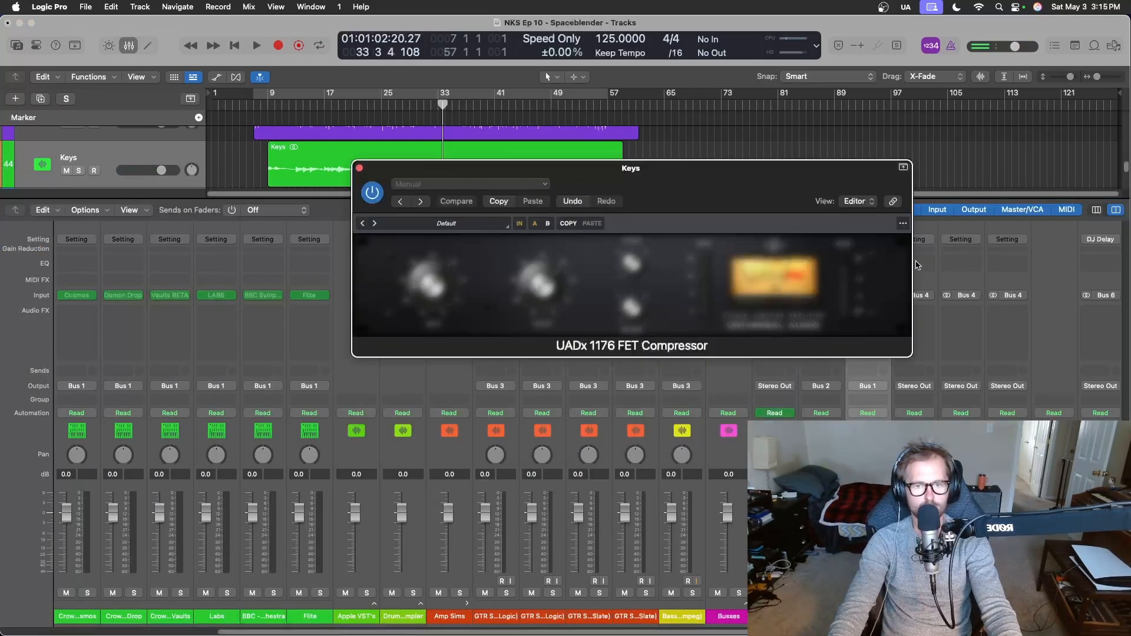
# Audition the reordered Keys effects chain from bar 19, and move the 1176 window away from the Keys channel strip.
pyautogui.click(342, 107)
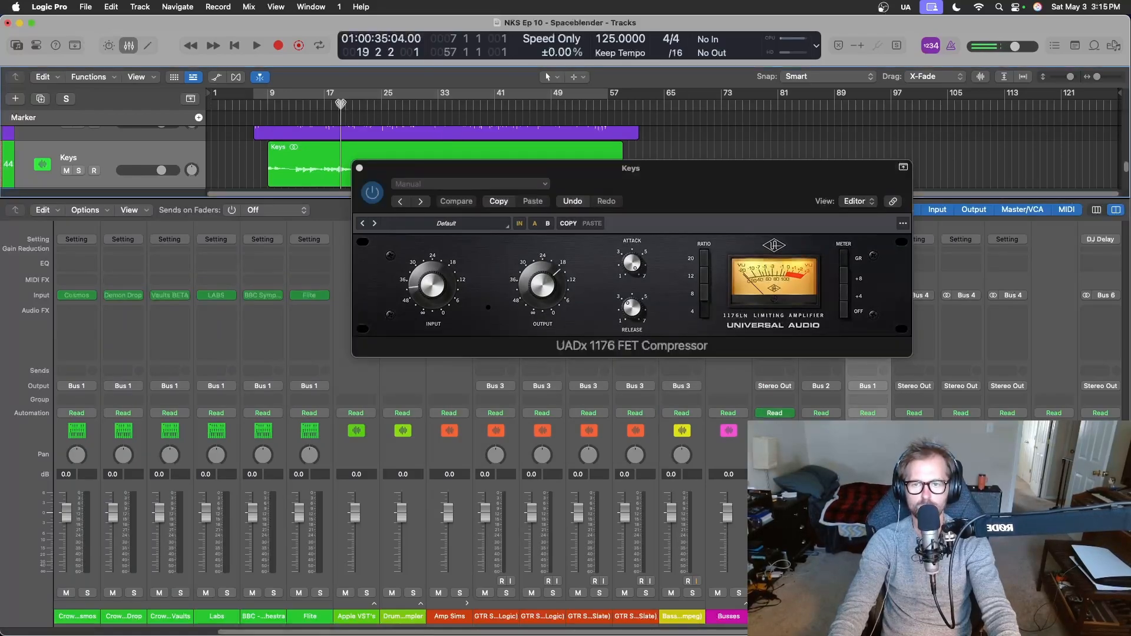
pyautogui.press('space')
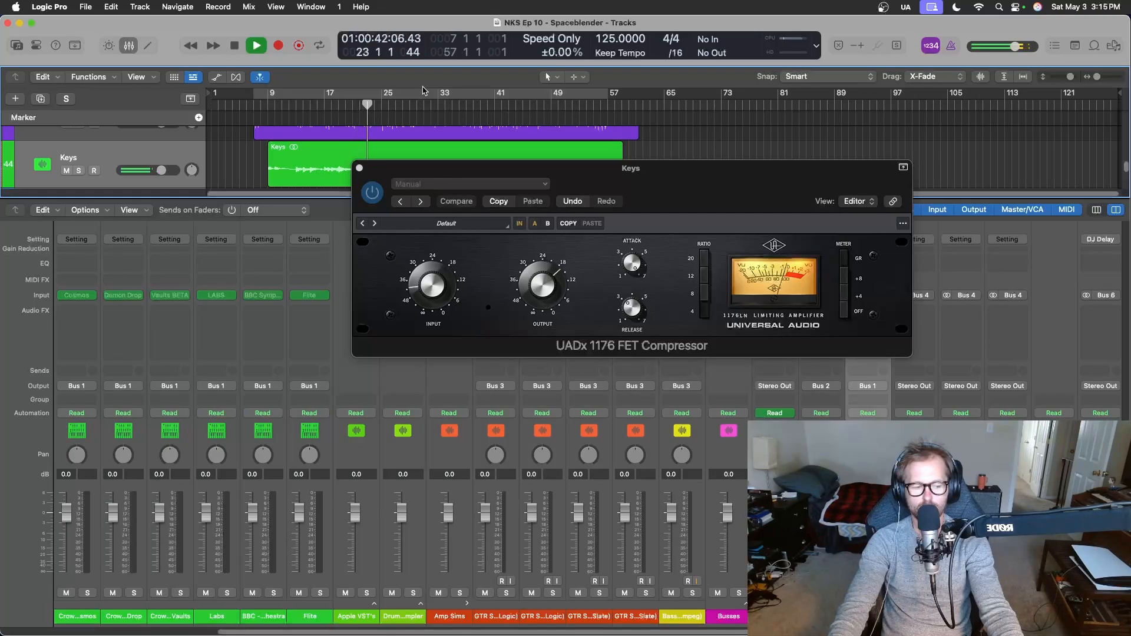
pyautogui.press('space')
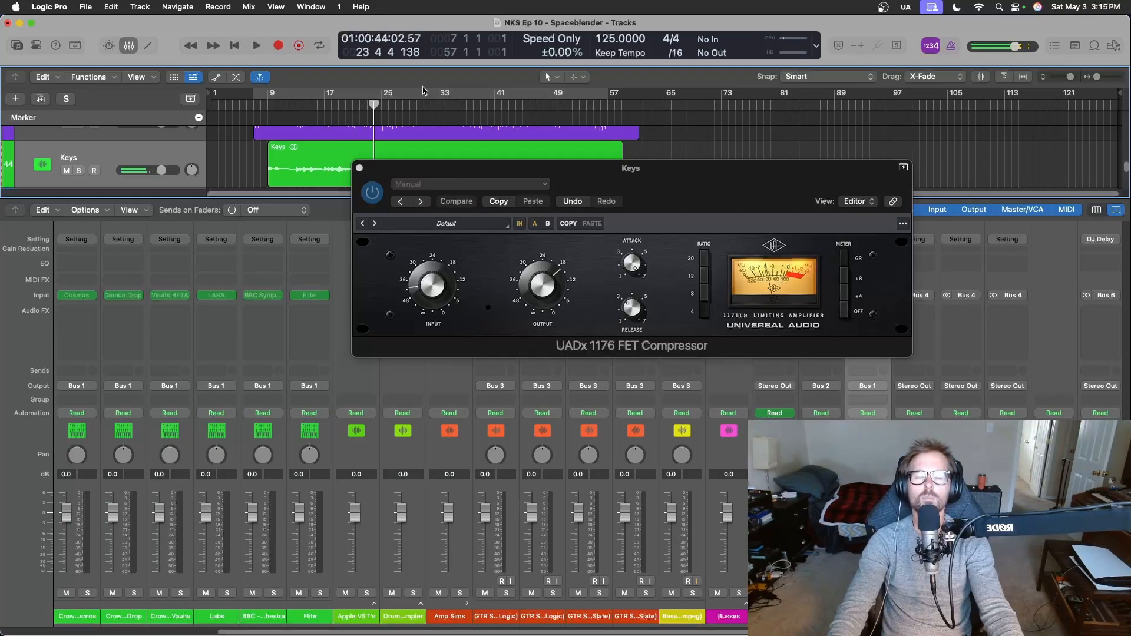
pyautogui.press('x')
pyautogui.press('x')
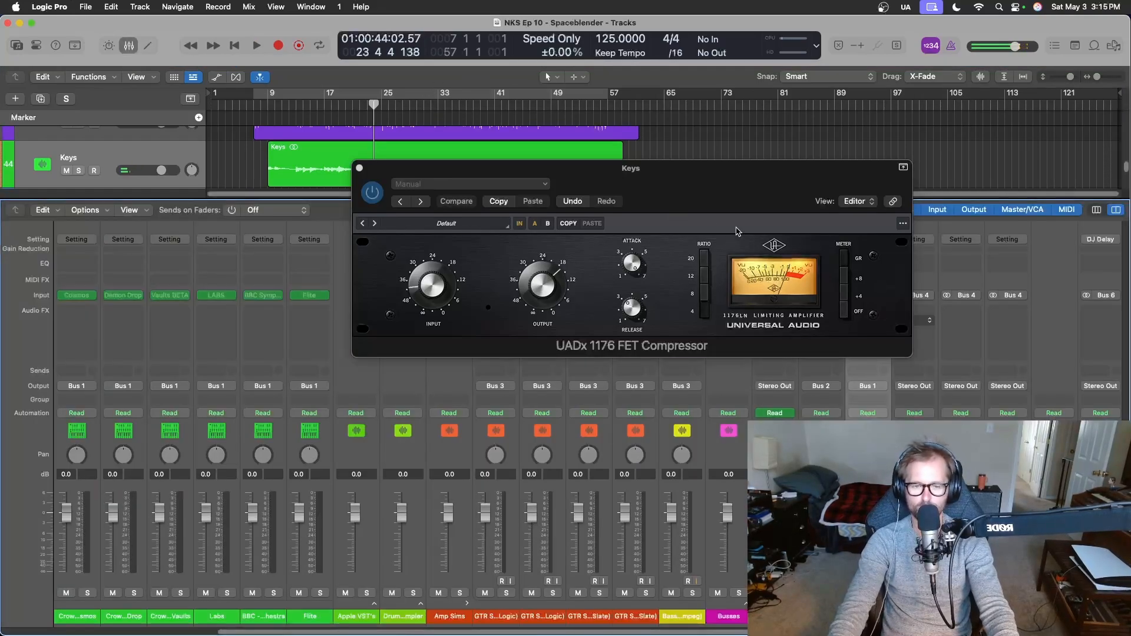
pyautogui.moveTo(693, 174); pyautogui.dragTo(637, 329)
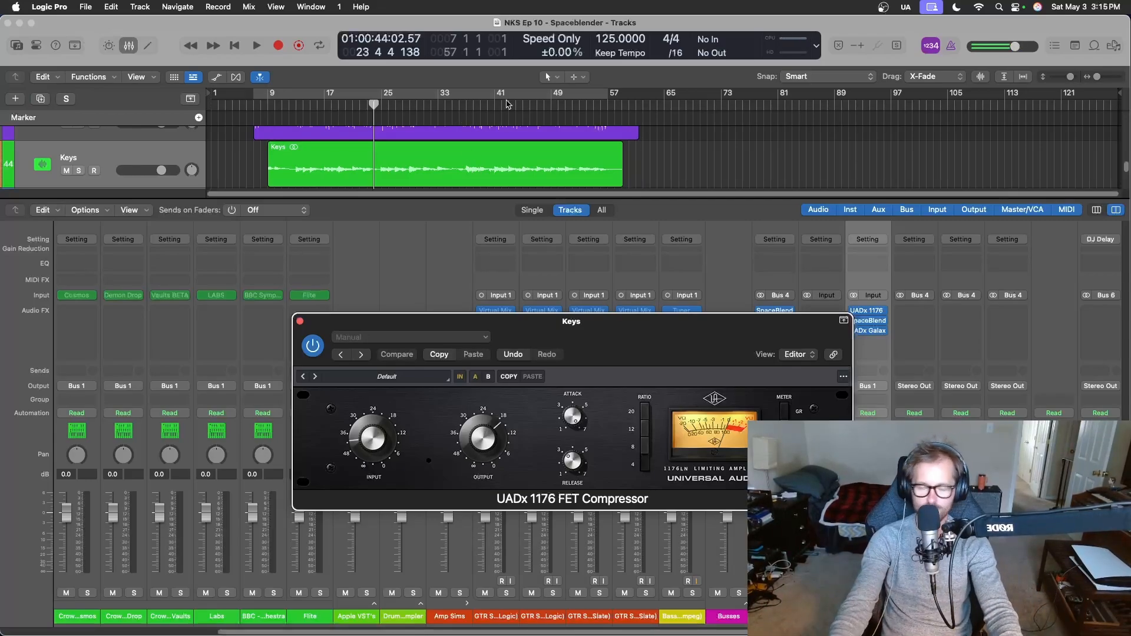
pyautogui.doubleClick(467, 103)
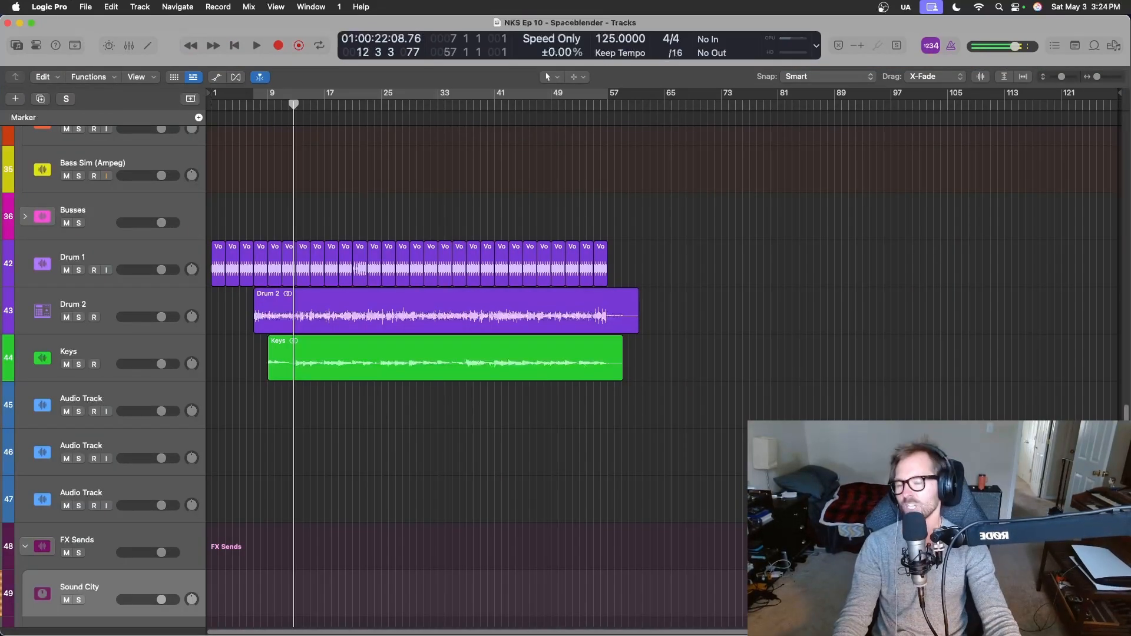
# Show the UADx Sound City Studios plug-in on the Bus 6 effects send, and close its window and the mixer.
pyautogui.press('x')
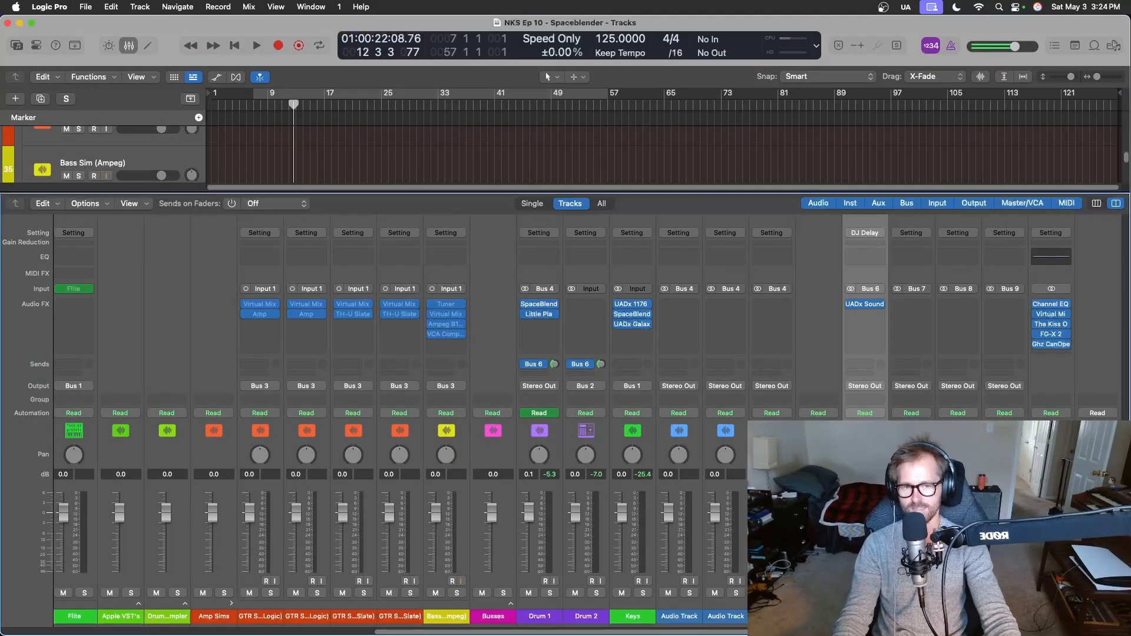
pyautogui.click(864, 307)
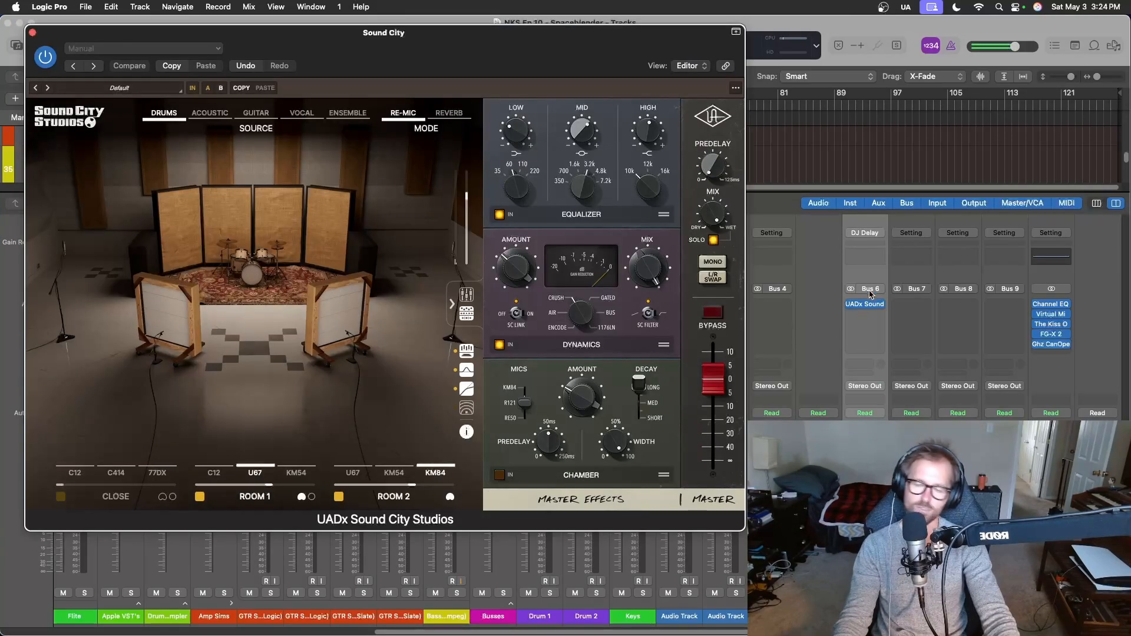
pyautogui.press('x')
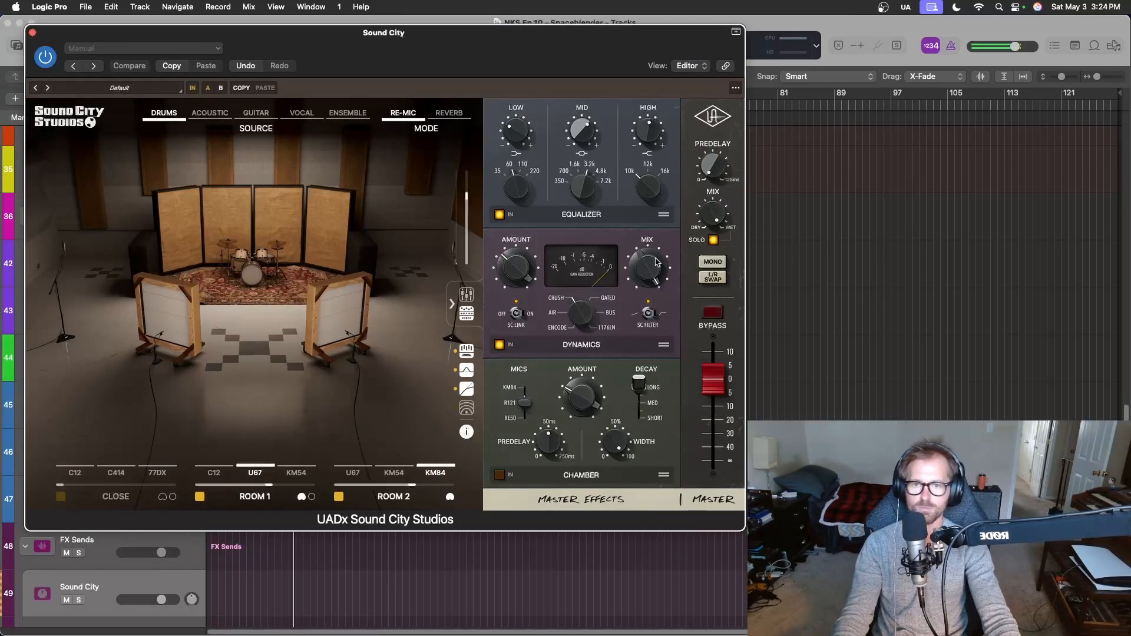
pyautogui.click(33, 32)
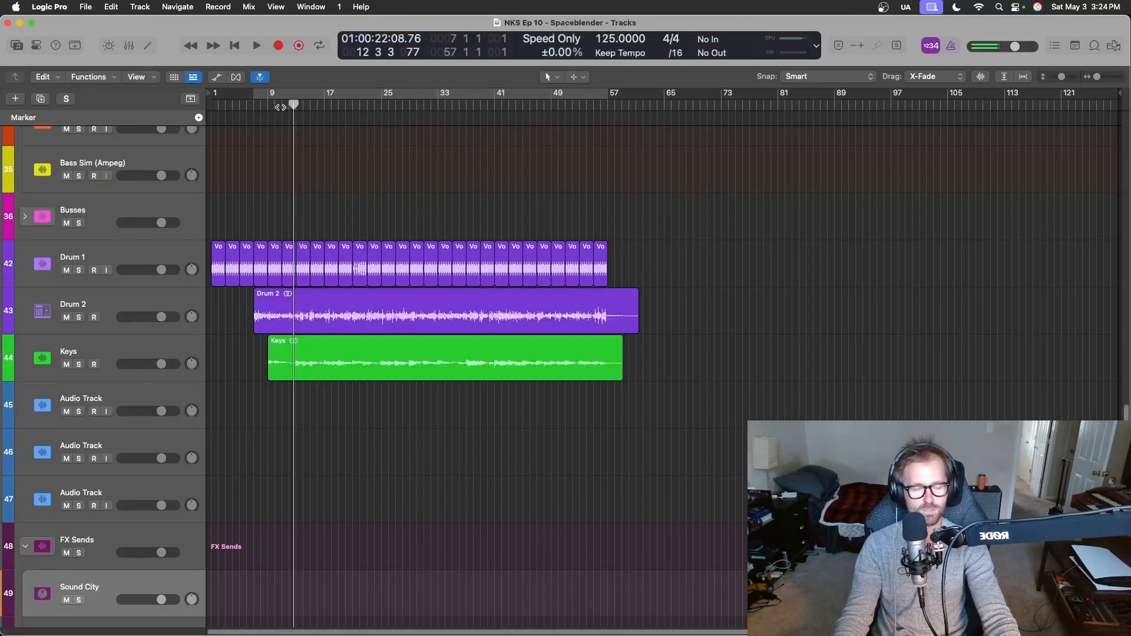
# Play the mix from bar 12, solo and unsolo the Sound City send to hear the drum room, and stop playback.
pyautogui.press('space')
pyautogui.press('x')
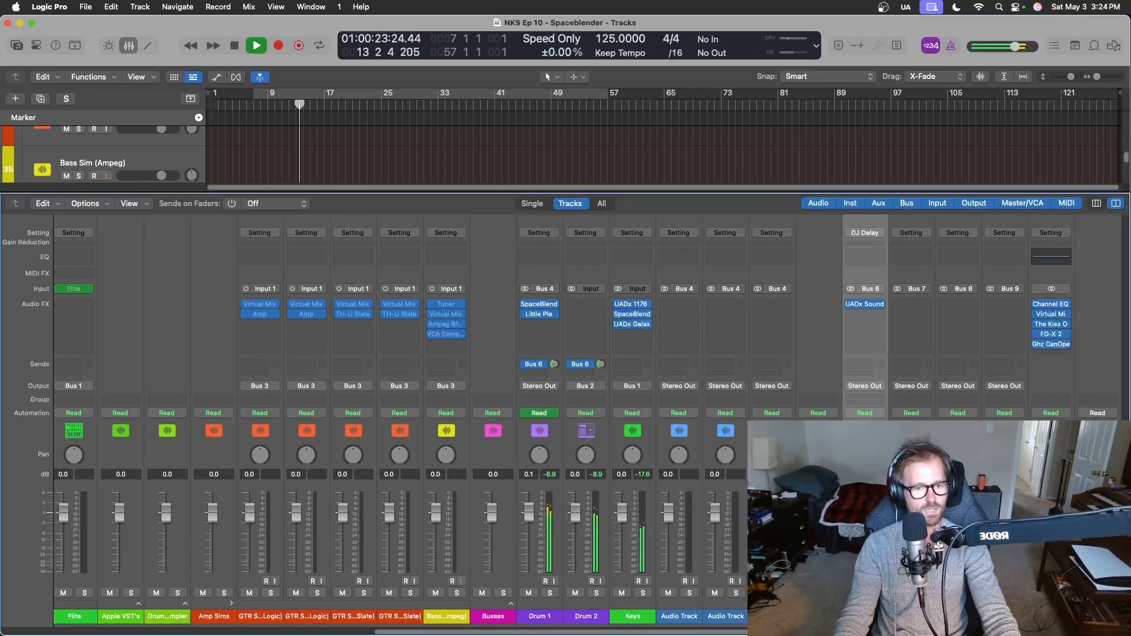
pyautogui.press('s')
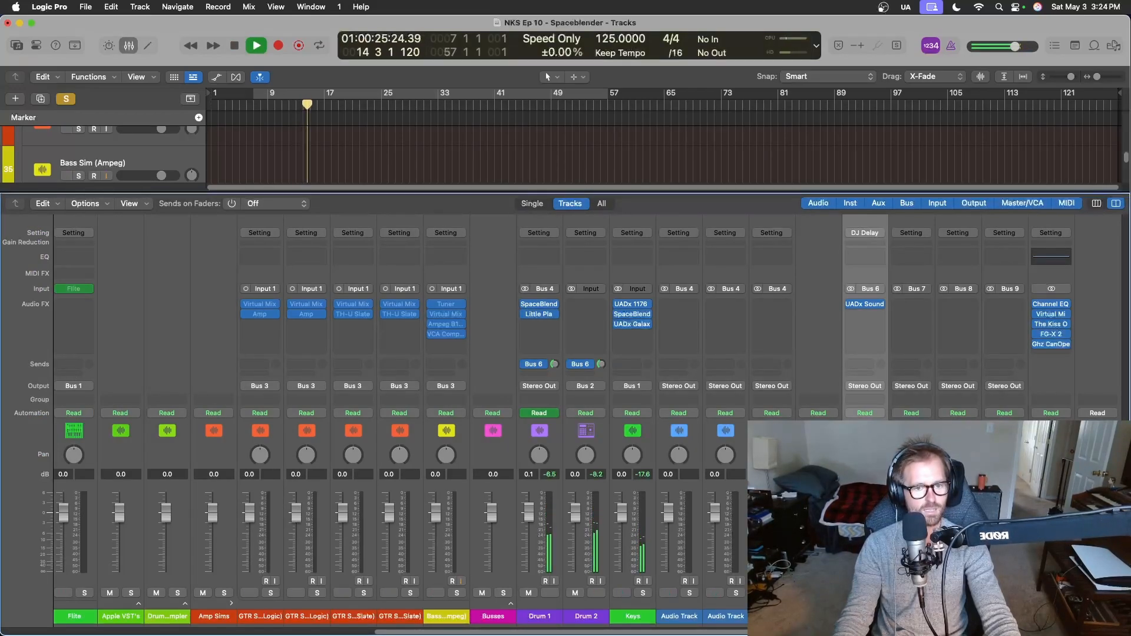
pyautogui.press('s')
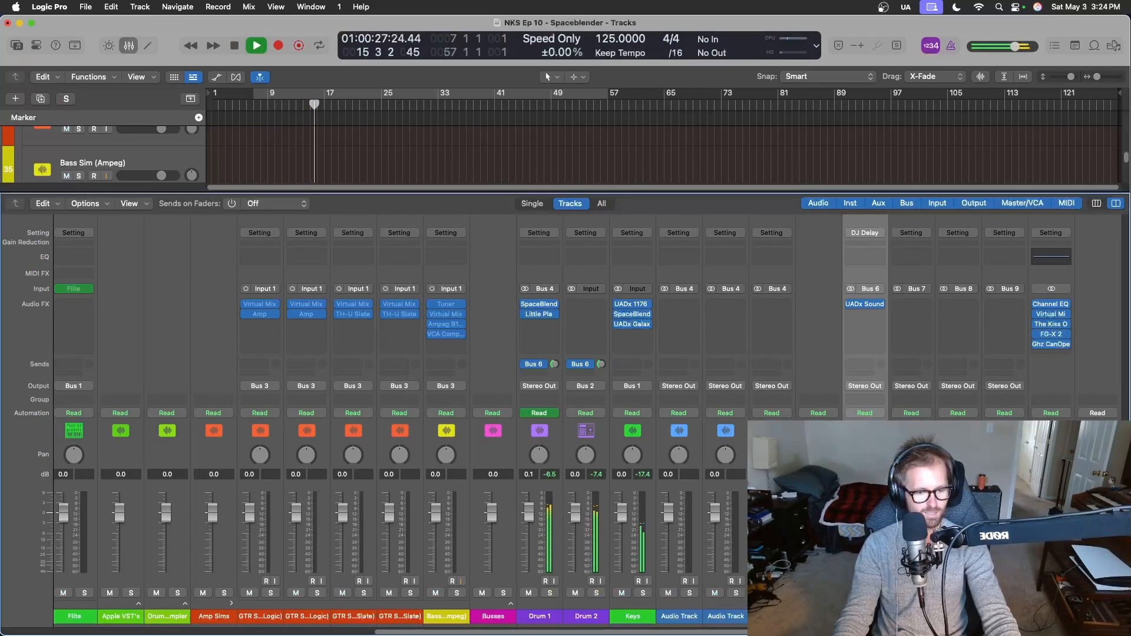
pyautogui.press('x')
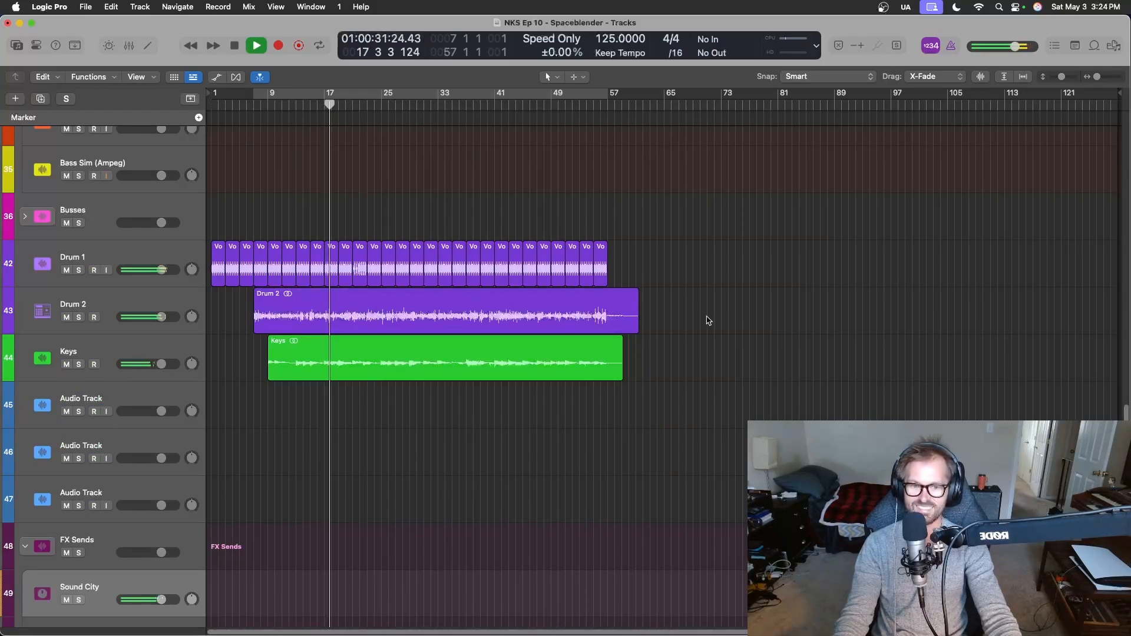
pyautogui.press('space')
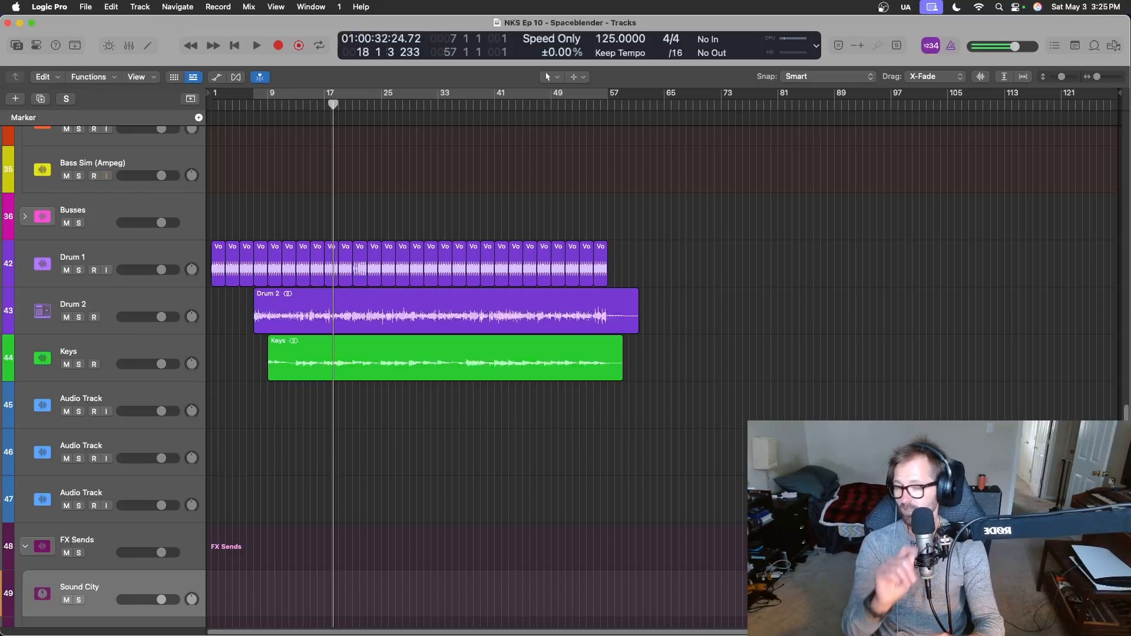
# Delete the Keys 1 and Keys 2 instrument tracks from the 3rd Party VST's stack.
pyautogui.scroll(20, 536, 378)
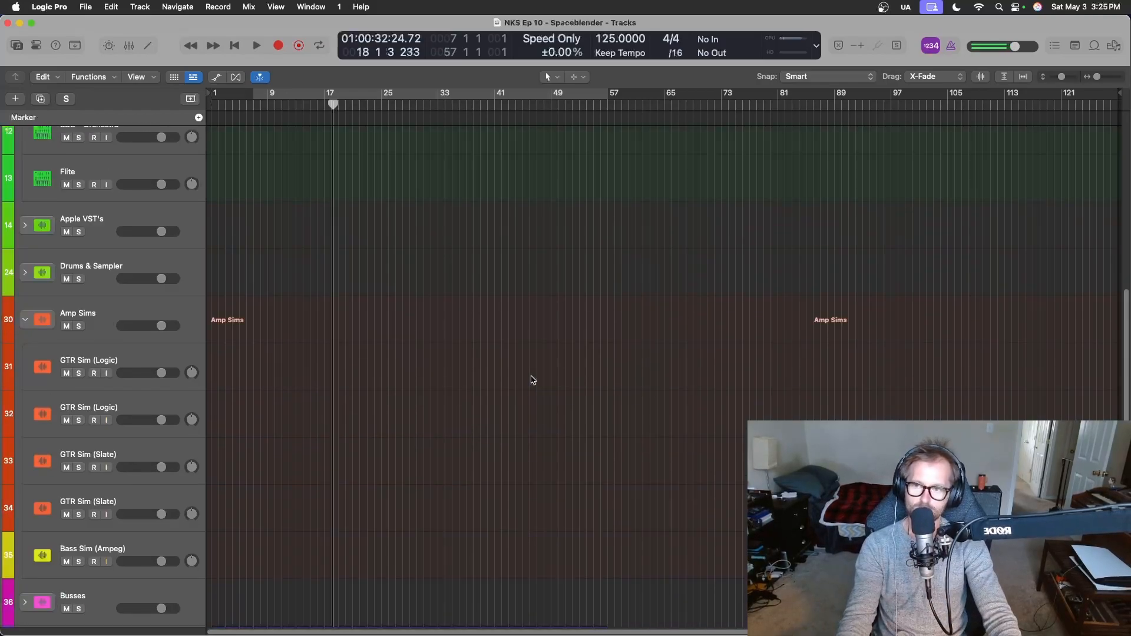
pyautogui.scroll(3, 530, 374)
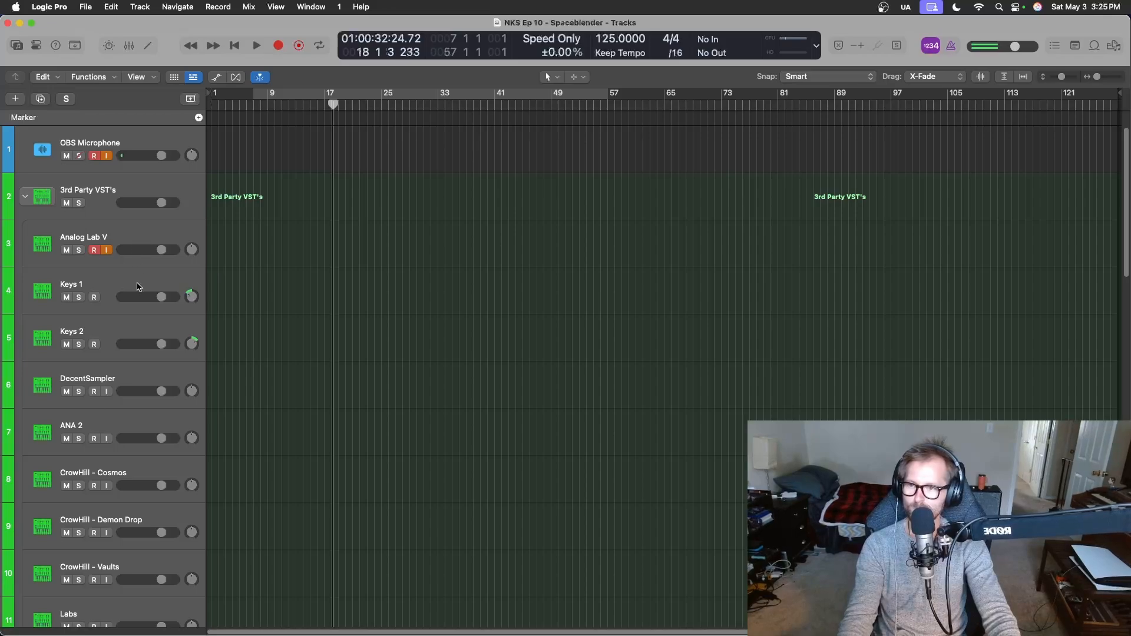
pyautogui.click(139, 284)
pyautogui.keyDown('shift'); pyautogui.click(124, 342); pyautogui.keyUp('shift')
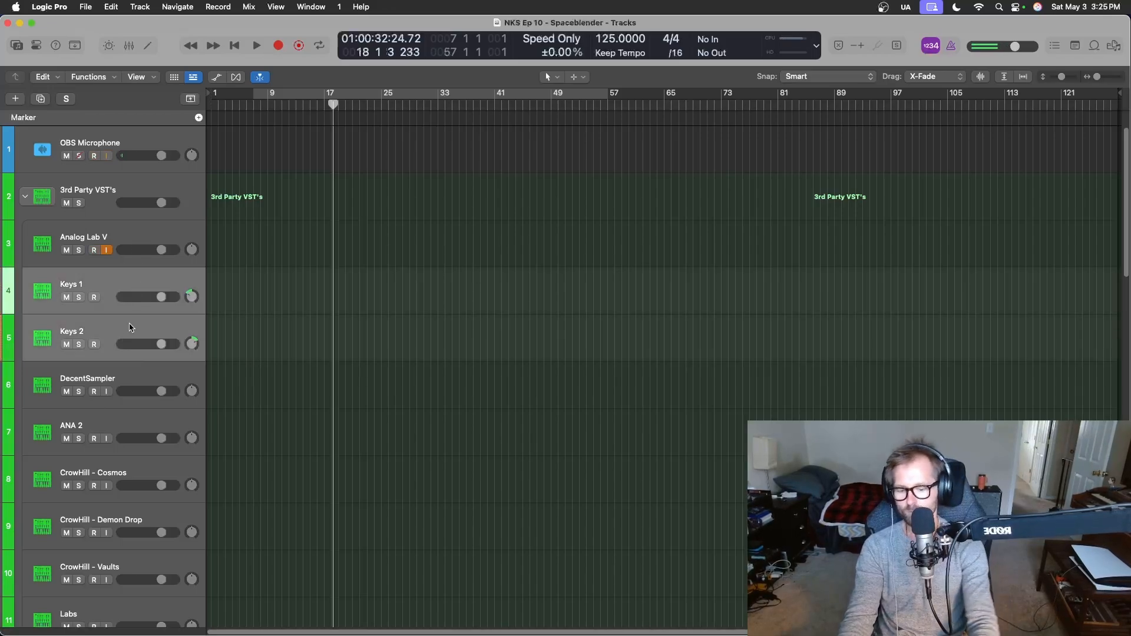
pyautogui.press('super+BackSpace')
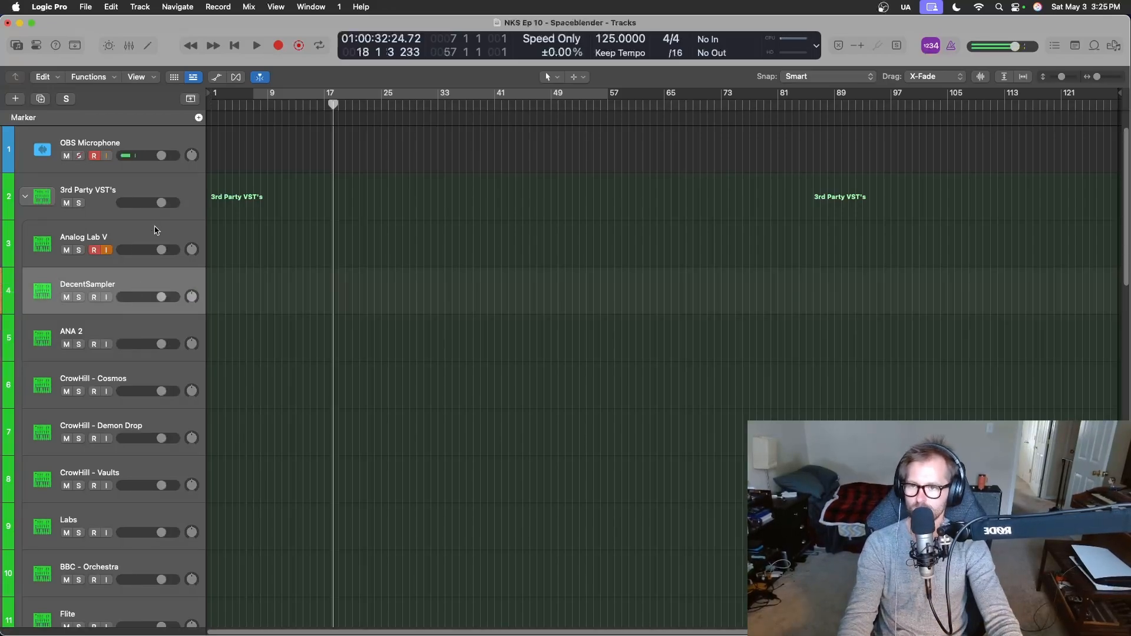
# Select the Analog Lab V track and open its Analog Lab instrument from the mixer.
pyautogui.click(156, 231)
pyautogui.press('x')
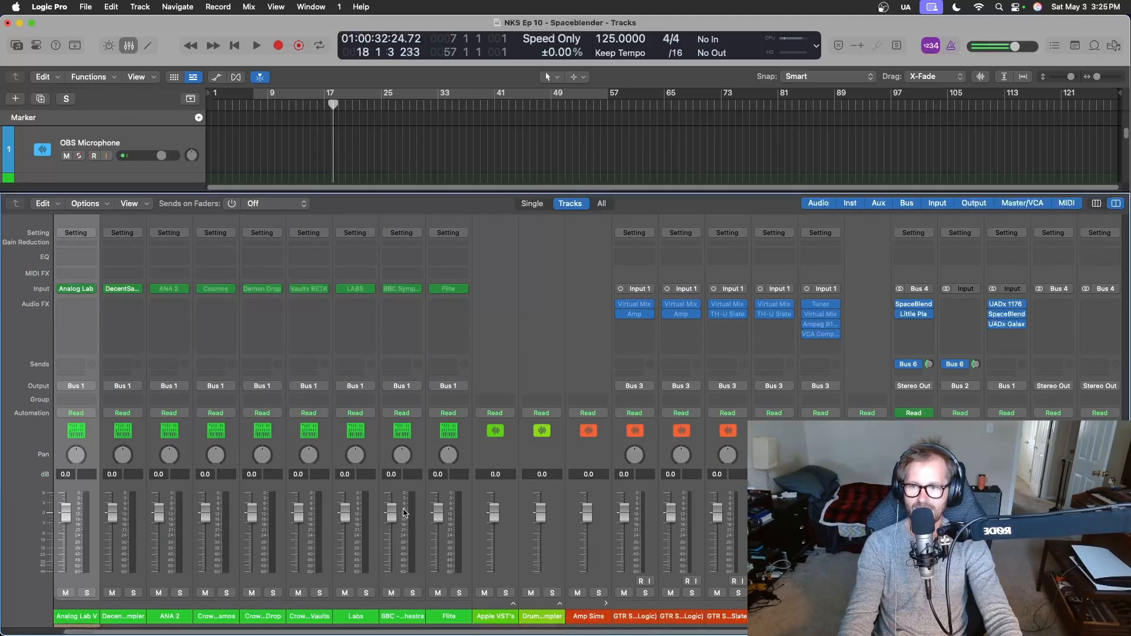
pyautogui.hscroll(-3, 258, 484)
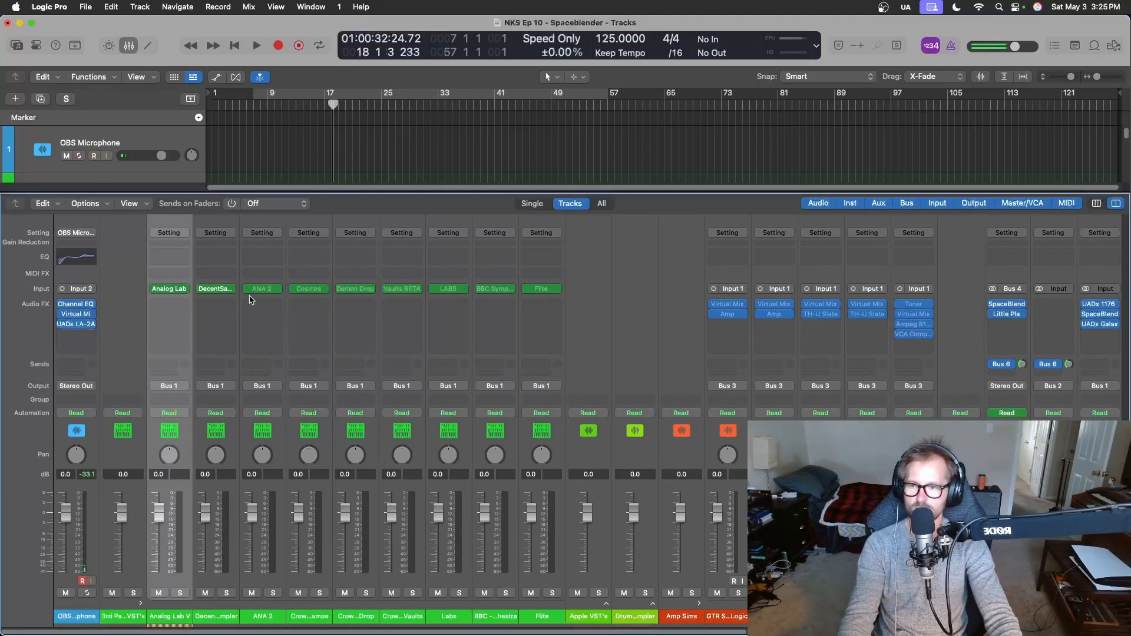
pyautogui.click(169, 289)
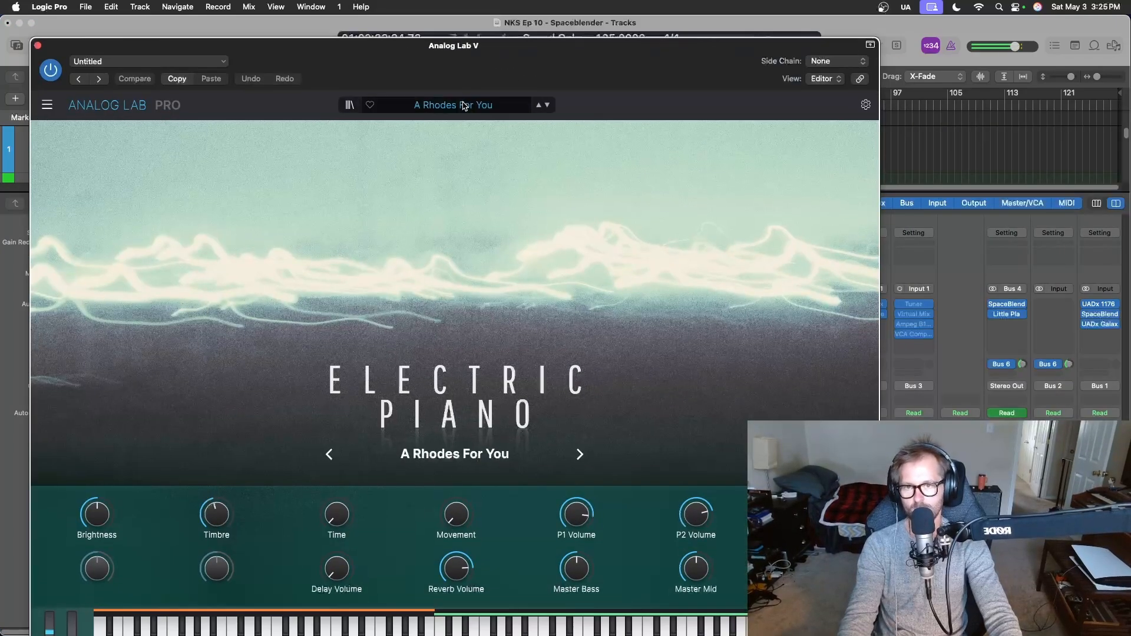
# Show all instruments in the Analog Lab preset browser and list the Mellotron presets.
pyautogui.click(464, 106)
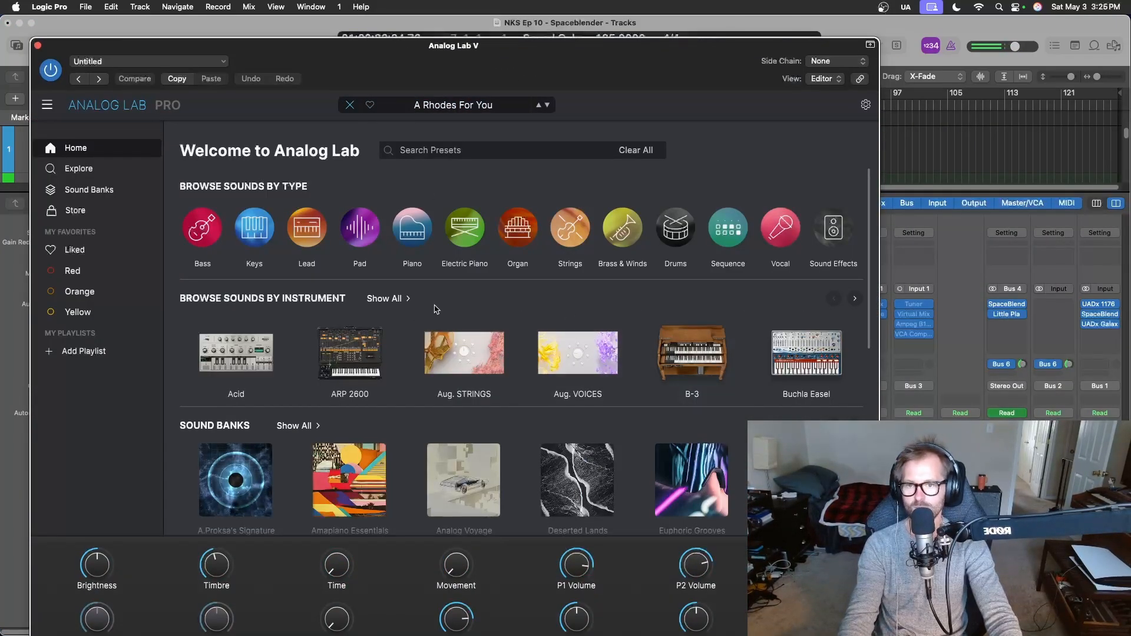
pyautogui.click(385, 298)
pyautogui.scroll(-5, 692, 330)
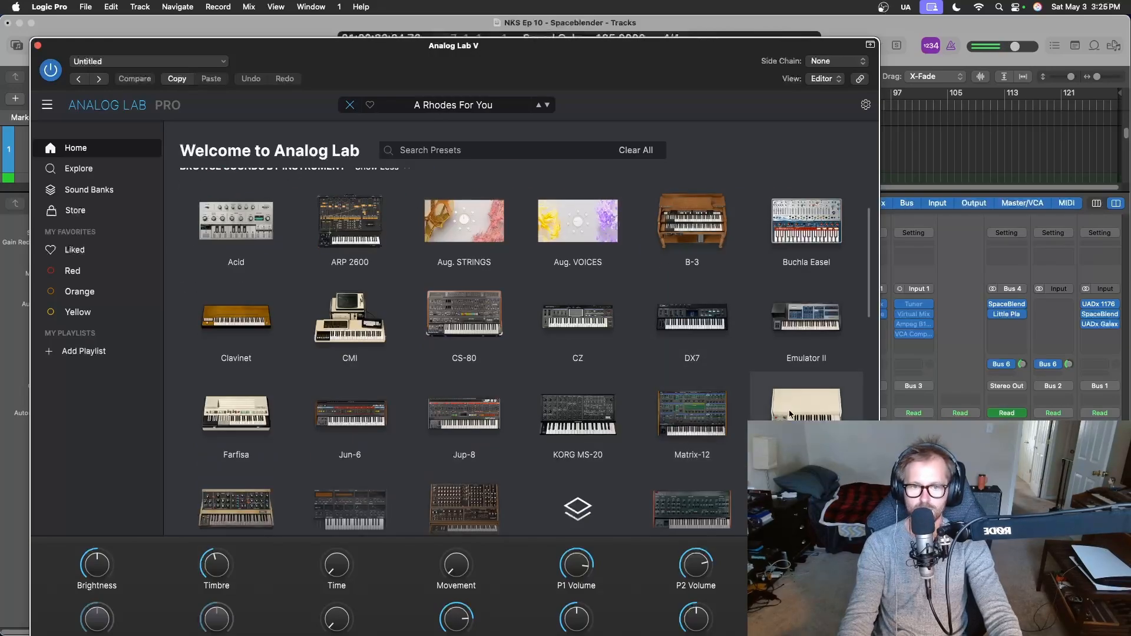
pyautogui.click(825, 417)
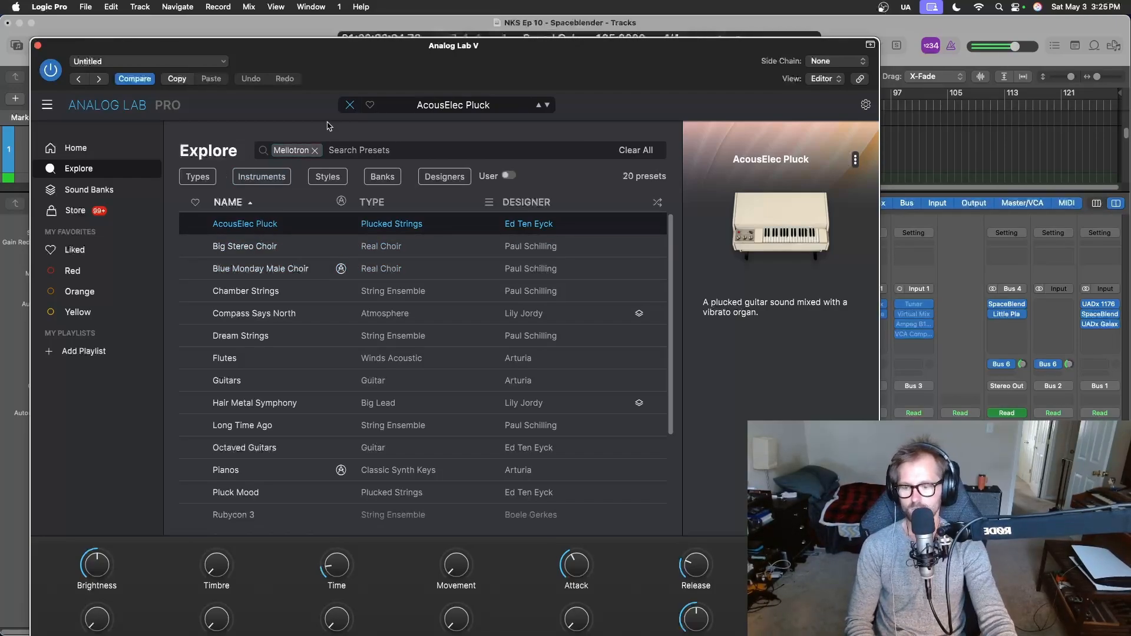
# Reposition the Analog Lab window over the mixer and audition the Mellotron presets Big Stereo Choir and Blue Monday Male Choir.
pyautogui.press('x')
pyautogui.moveTo(335, 79); pyautogui.dragTo(801, 67)
pyautogui.press('x')
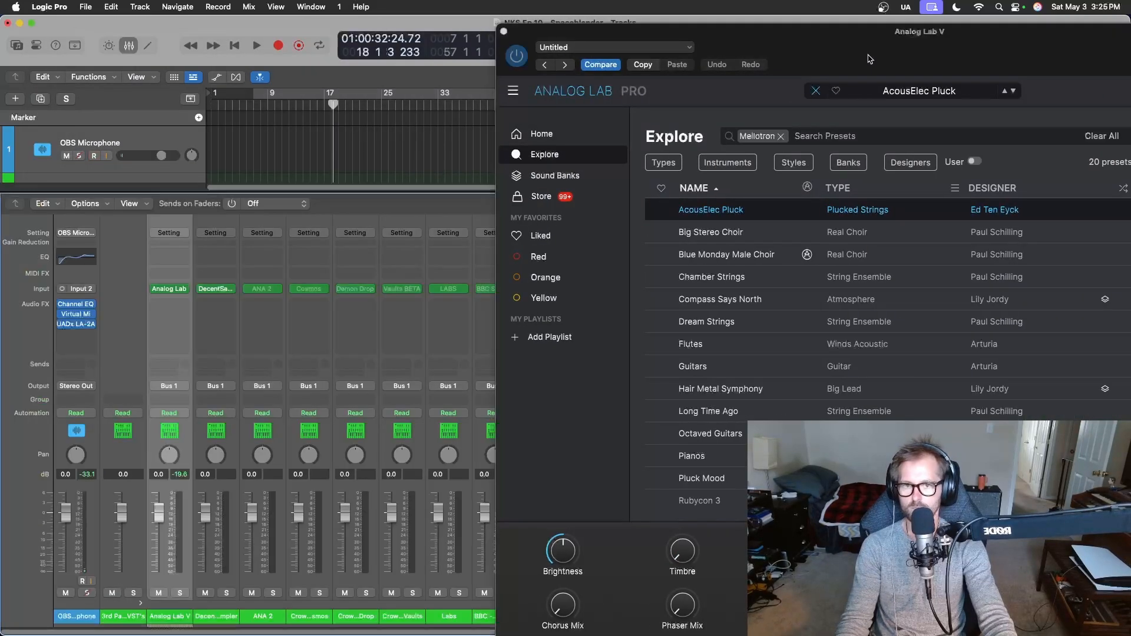
pyautogui.moveTo(864, 49); pyautogui.dragTo(586, 44)
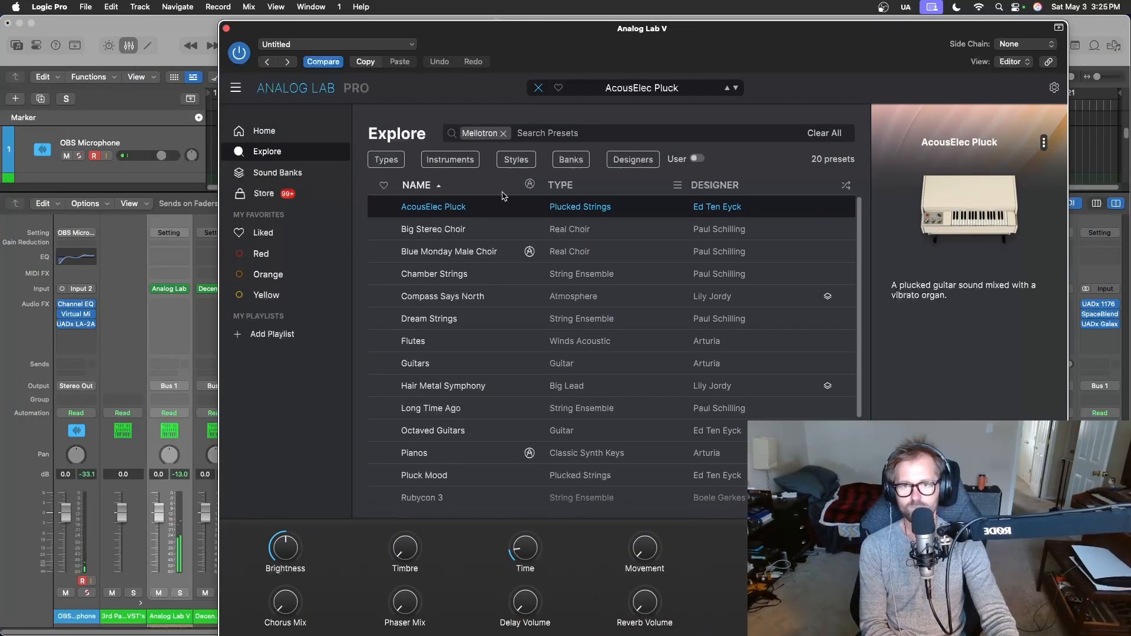
pyautogui.click(477, 230)
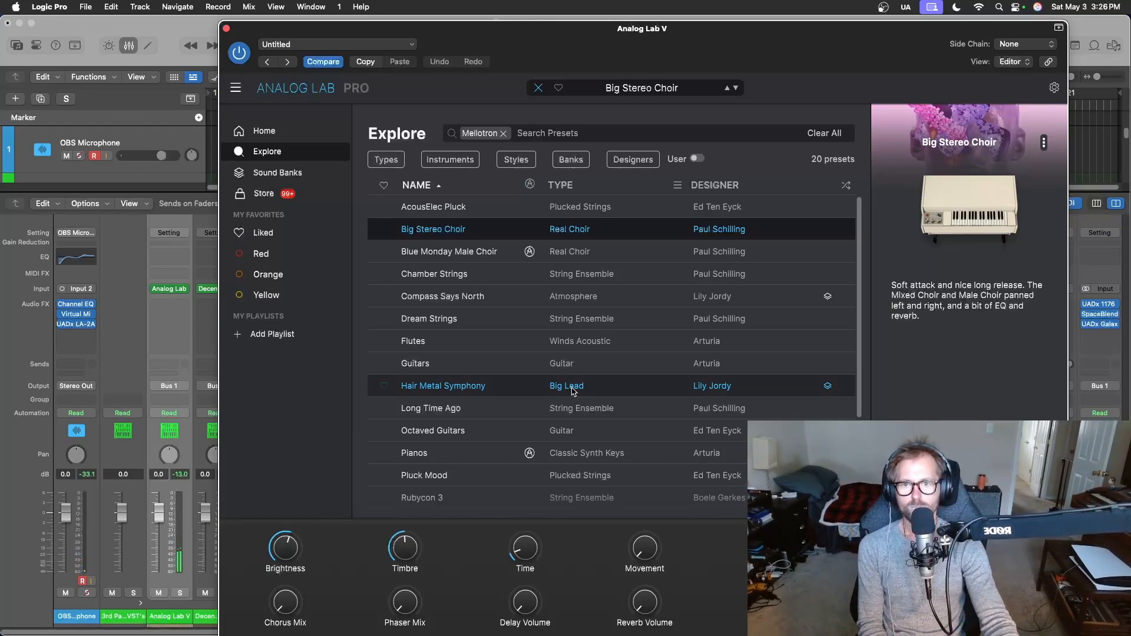
pyautogui.click(498, 261)
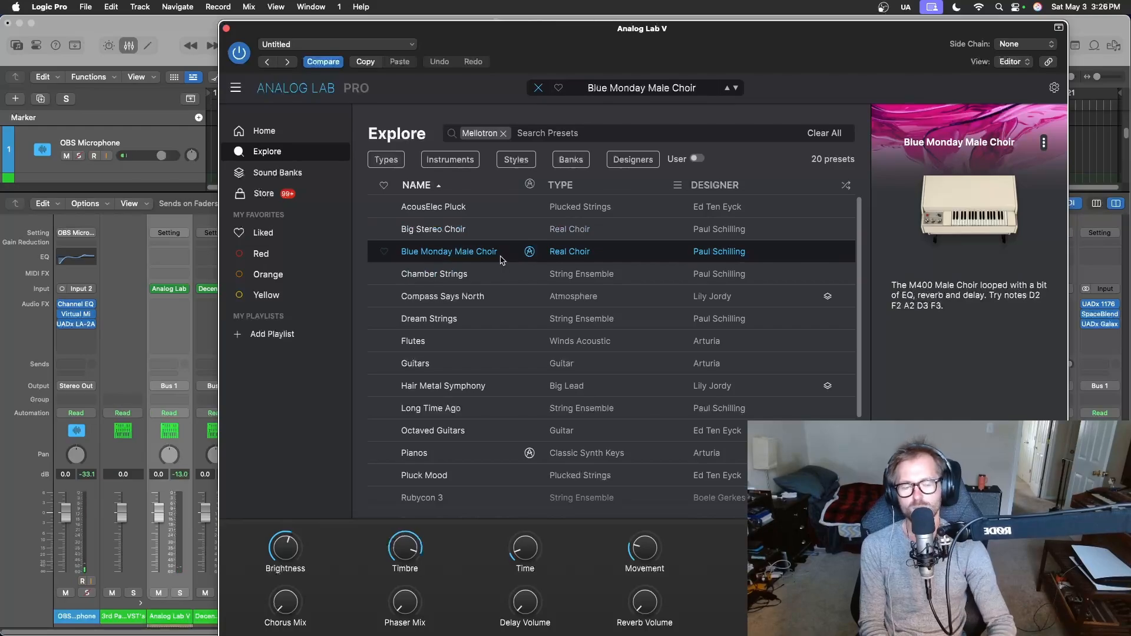
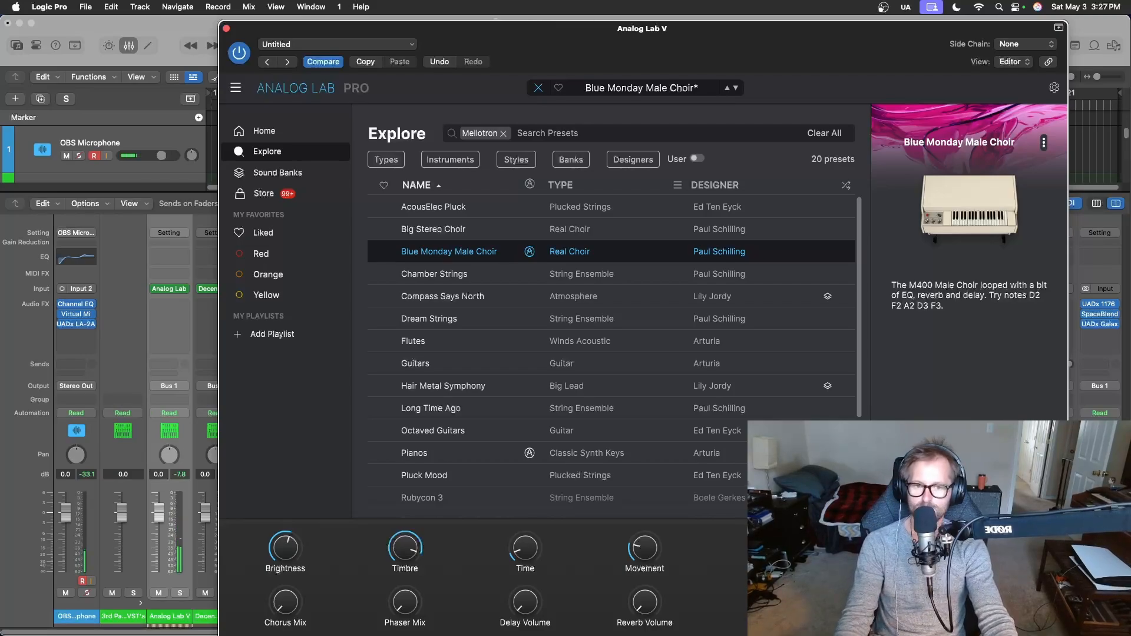
# Put away the mixer and the Analog Lab window, and move the playhead back to the start of the Keys region.
pyautogui.moveTo(923, 418)
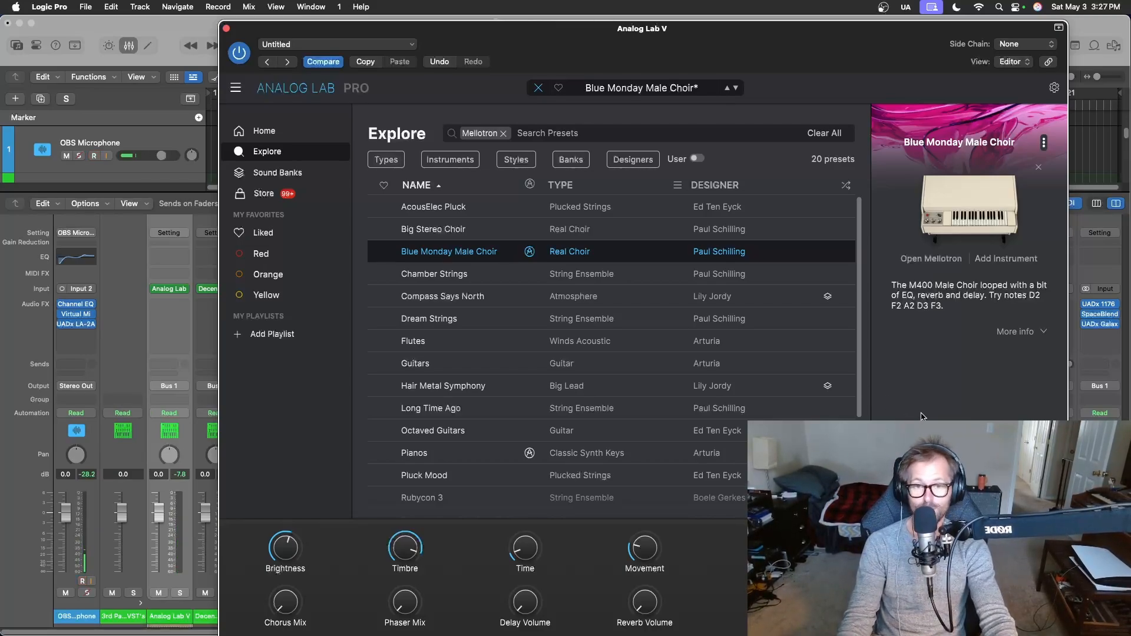
pyautogui.press('x')
pyautogui.moveTo(547, 44); pyautogui.dragTo(534, 375)
pyautogui.scroll(-10, 488, 331)
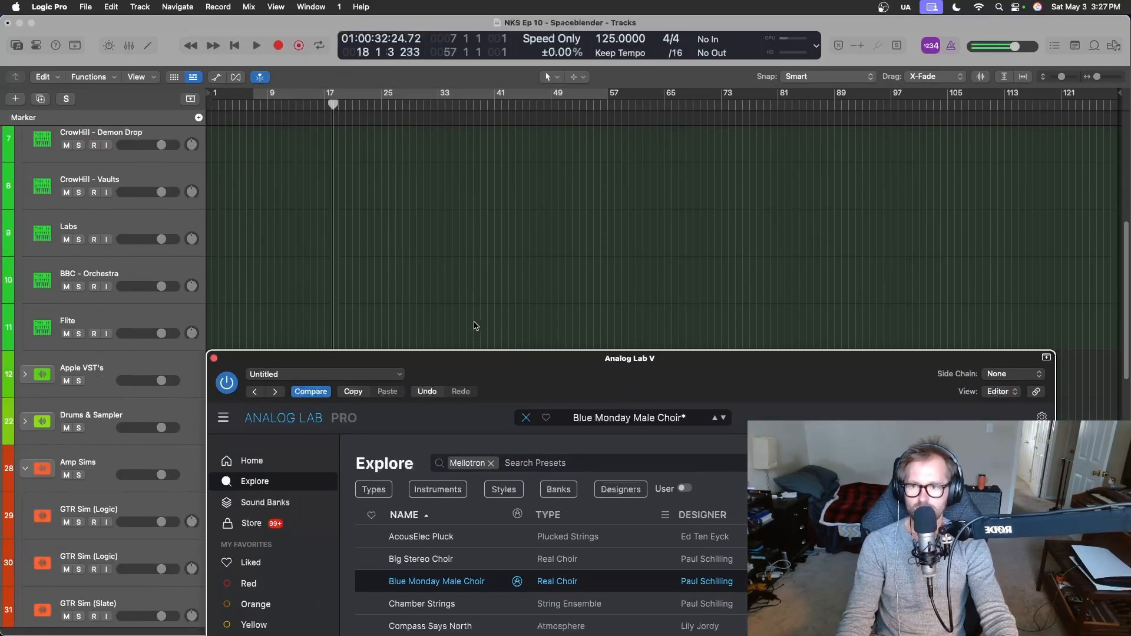
pyautogui.scroll(-8, 481, 325)
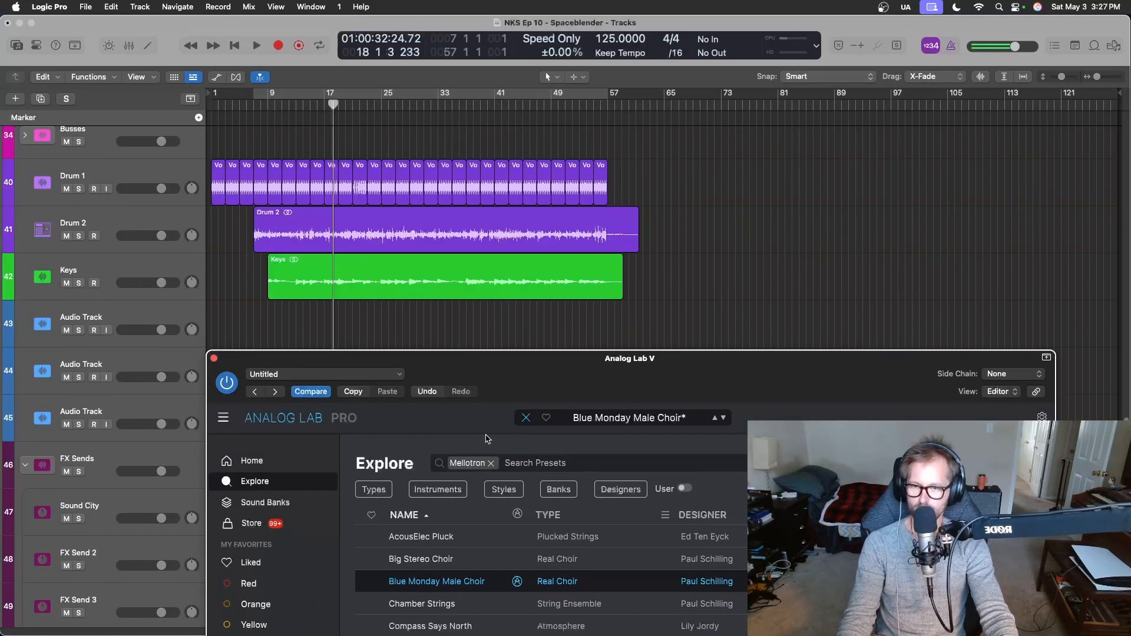
pyautogui.click(214, 359)
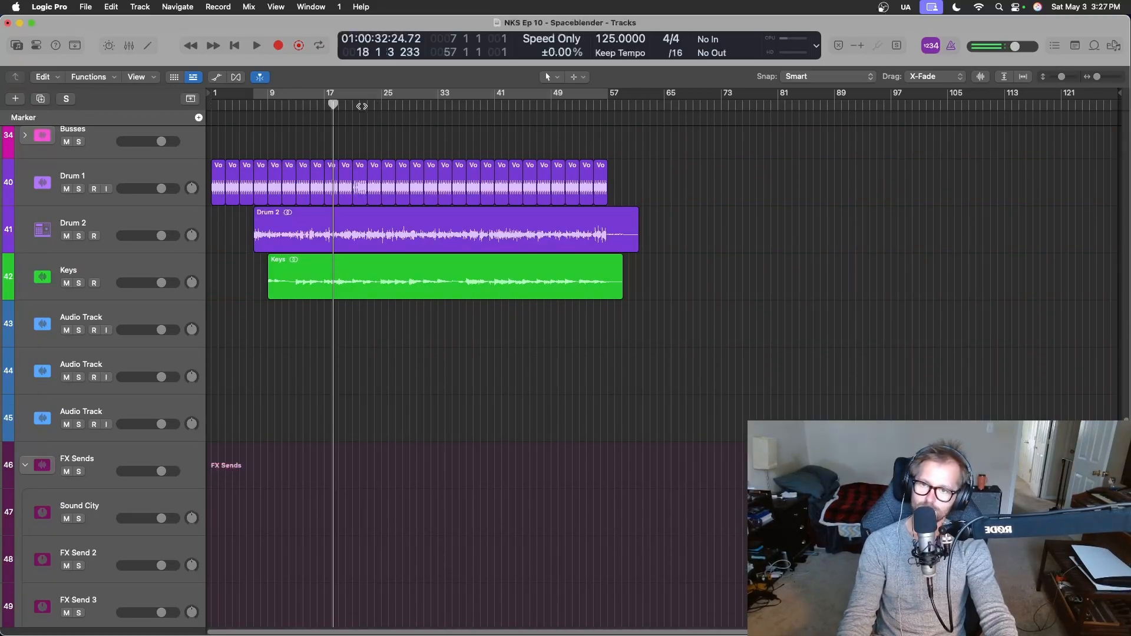
pyautogui.moveTo(335, 104); pyautogui.dragTo(268, 111)
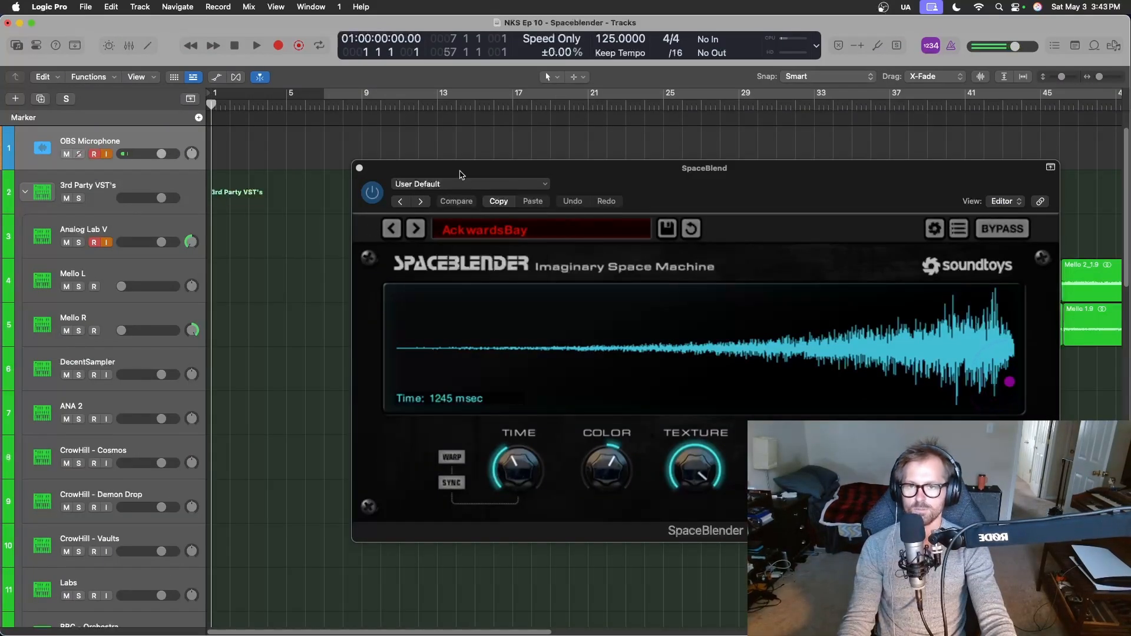
# Close the SpaceBlender window and play the Mello L and Mello R regions from bar 10.
pyautogui.moveTo(460, 174); pyautogui.dragTo(311, 446)
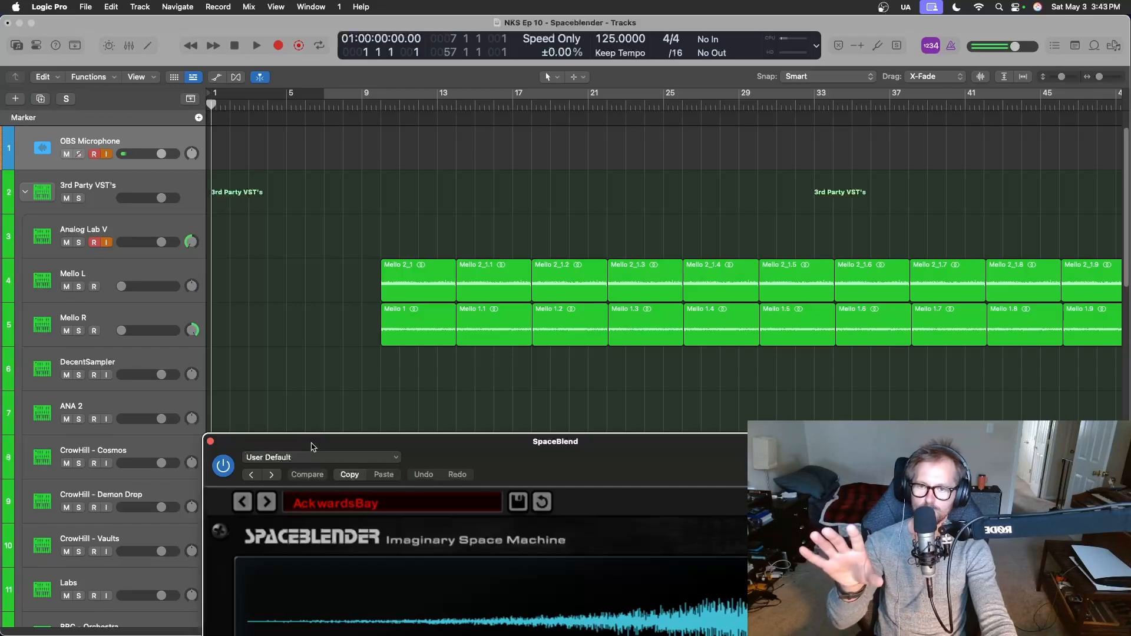
pyautogui.click(211, 442)
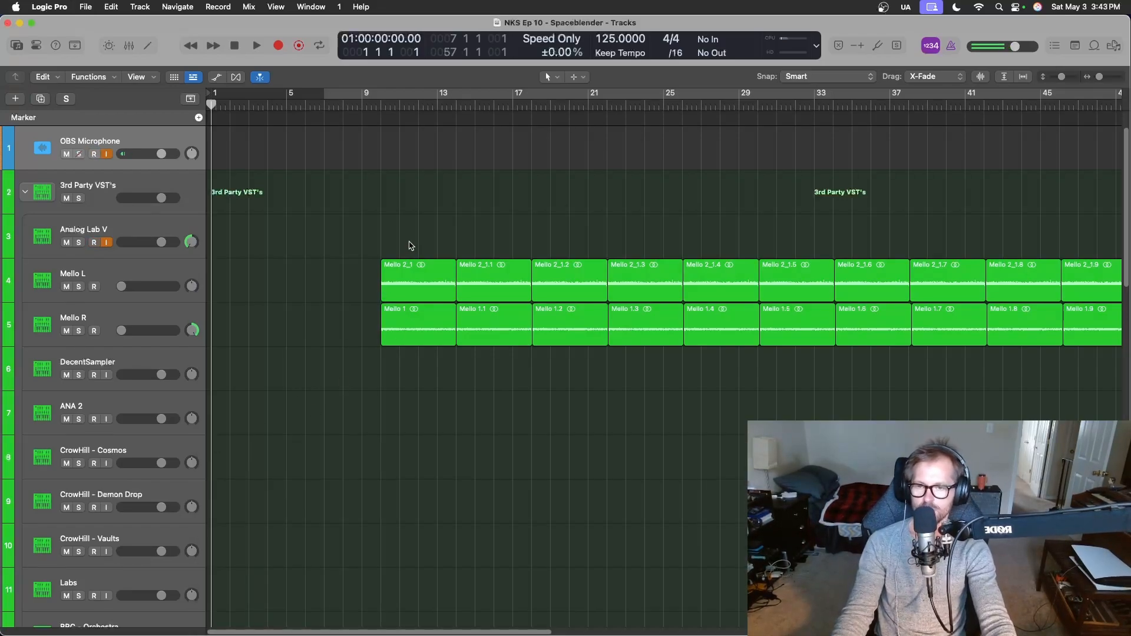
pyautogui.click(379, 107)
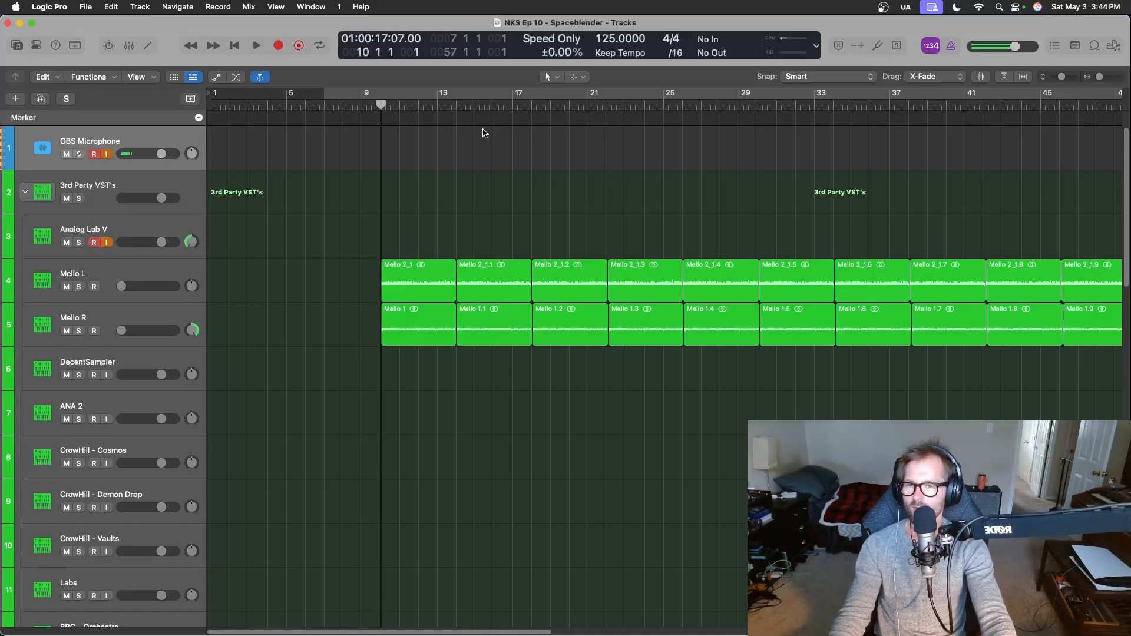
pyautogui.press('space')
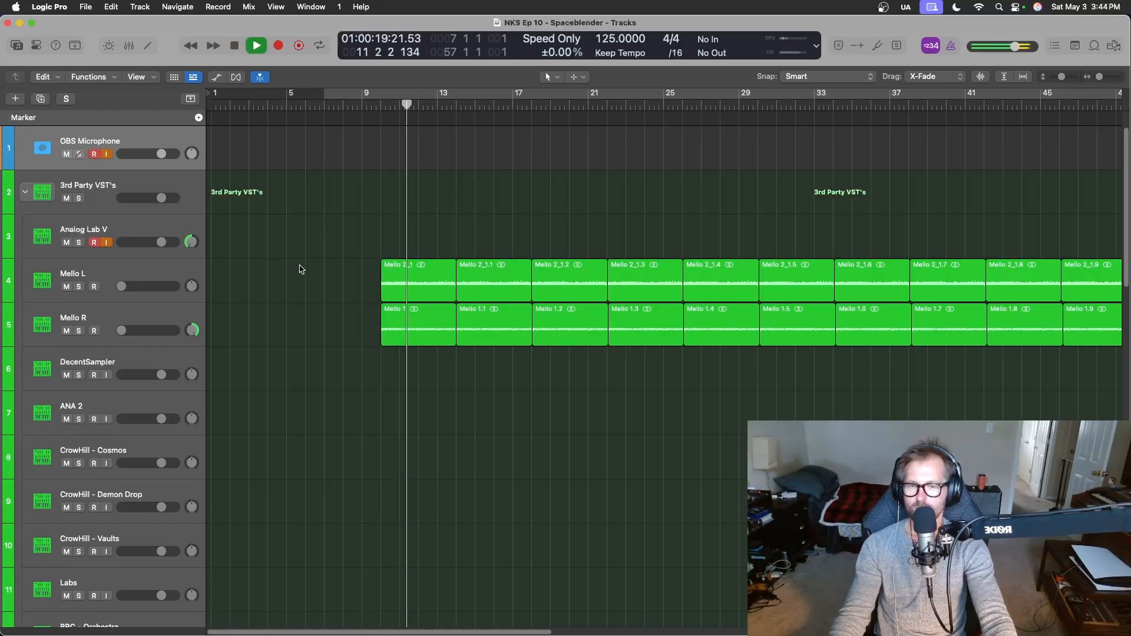
# Raise the Mello L volume to about -14.6 dB and Mello R to about -5.1 dB during playback, soloing both briefly.
pyautogui.moveTo(121, 330); pyautogui.dragTo(127, 330)
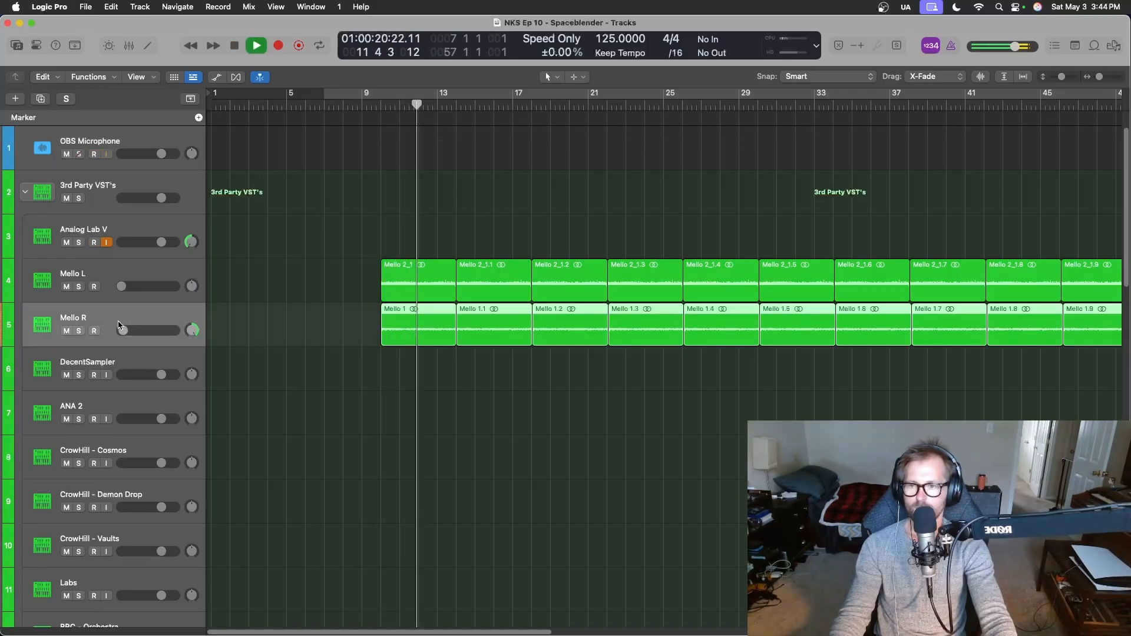
pyautogui.keyDown('shift'); pyautogui.click(121, 278); pyautogui.keyUp('shift')
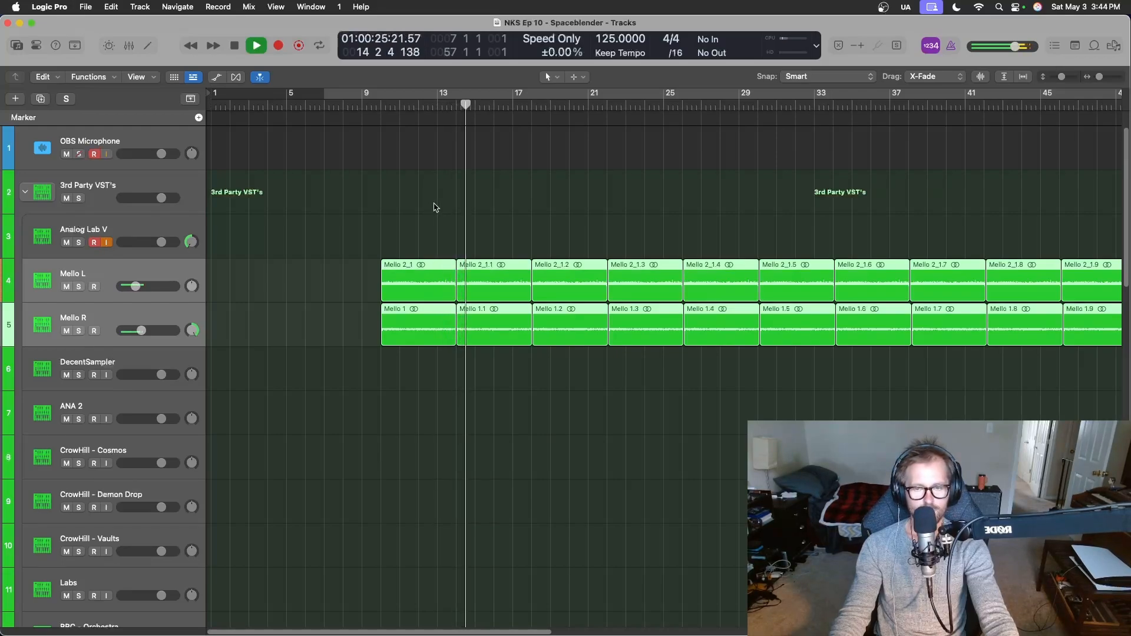
pyautogui.press('s')
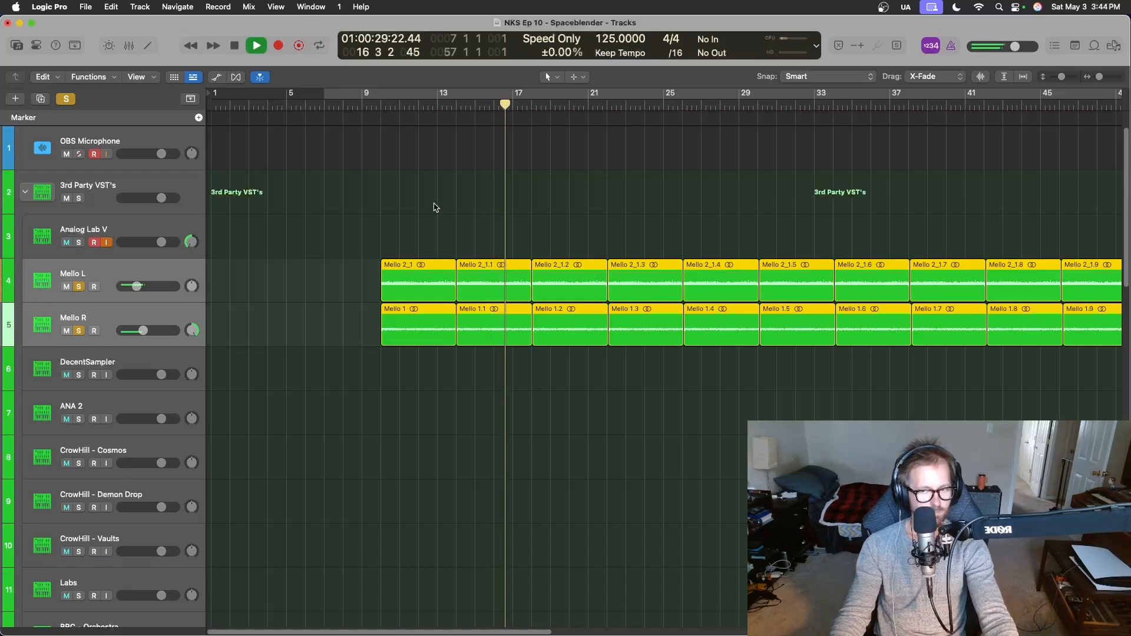
pyautogui.press('s')
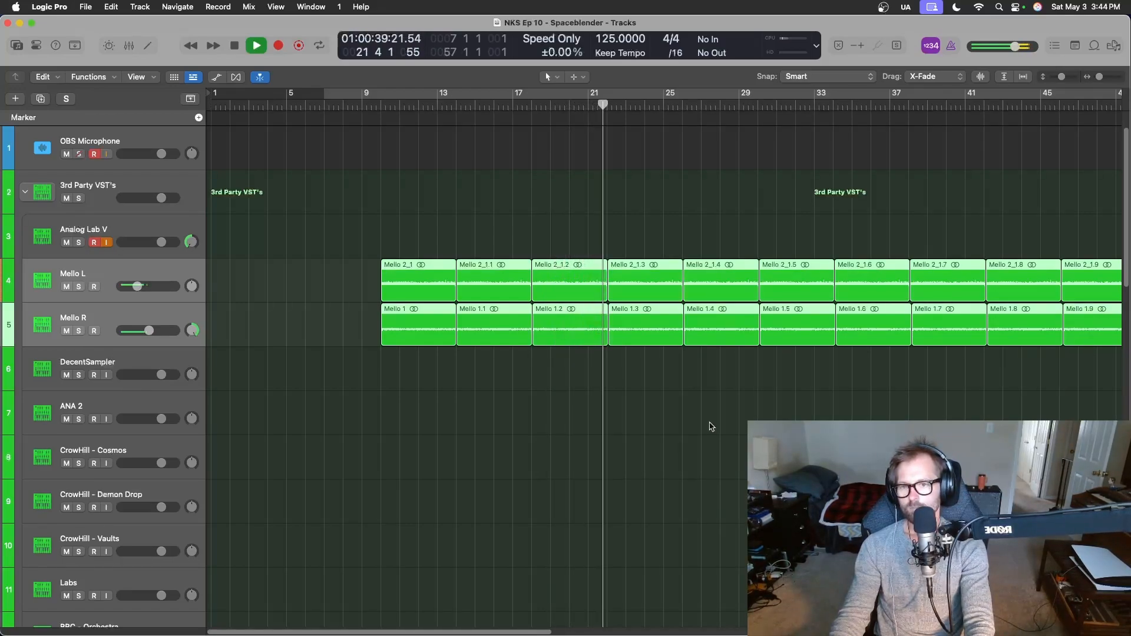
pyautogui.press('space')
# Set the Bus 7 send level of both Mello tracks to -6 dB in the mixer.
pyautogui.press('x')
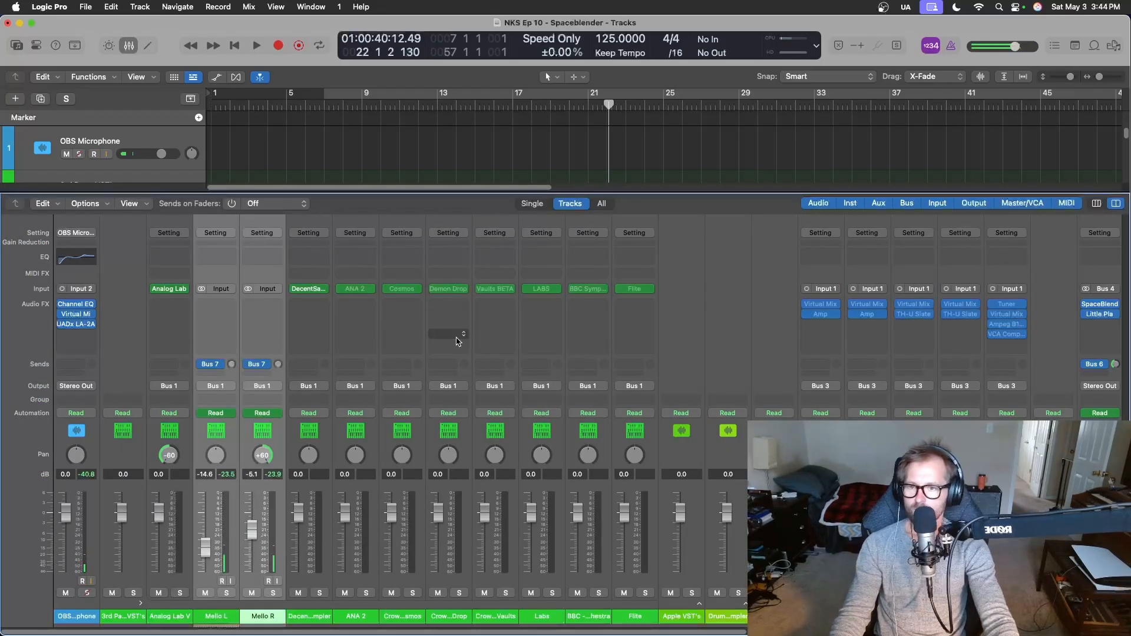
pyautogui.hscroll(10, 400, 425)
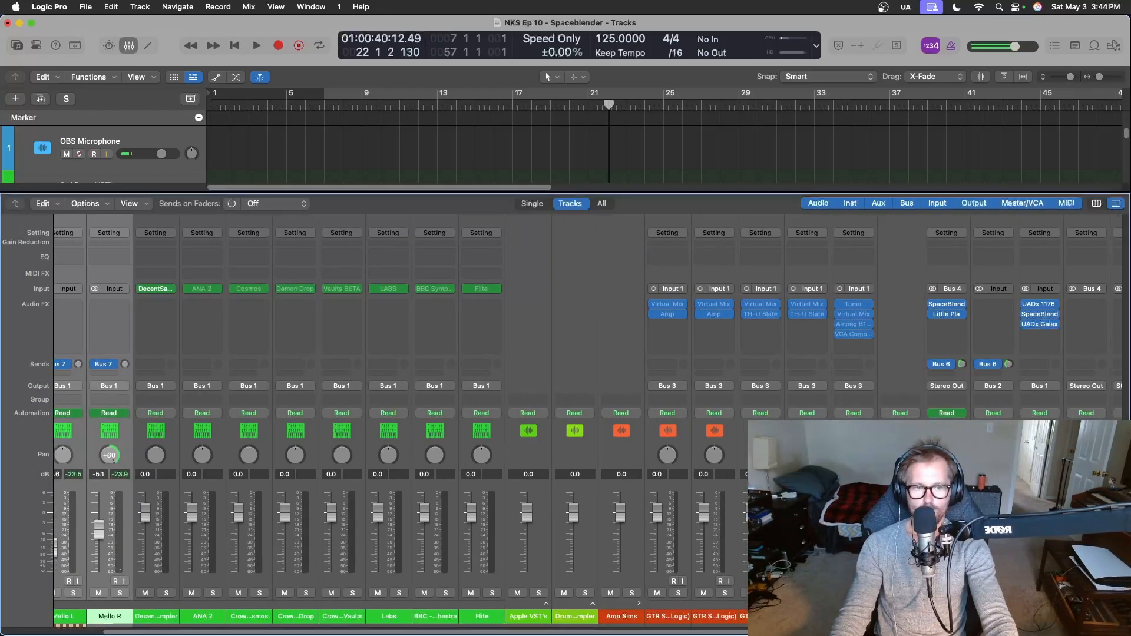
pyautogui.hscroll(-11, 310, 529)
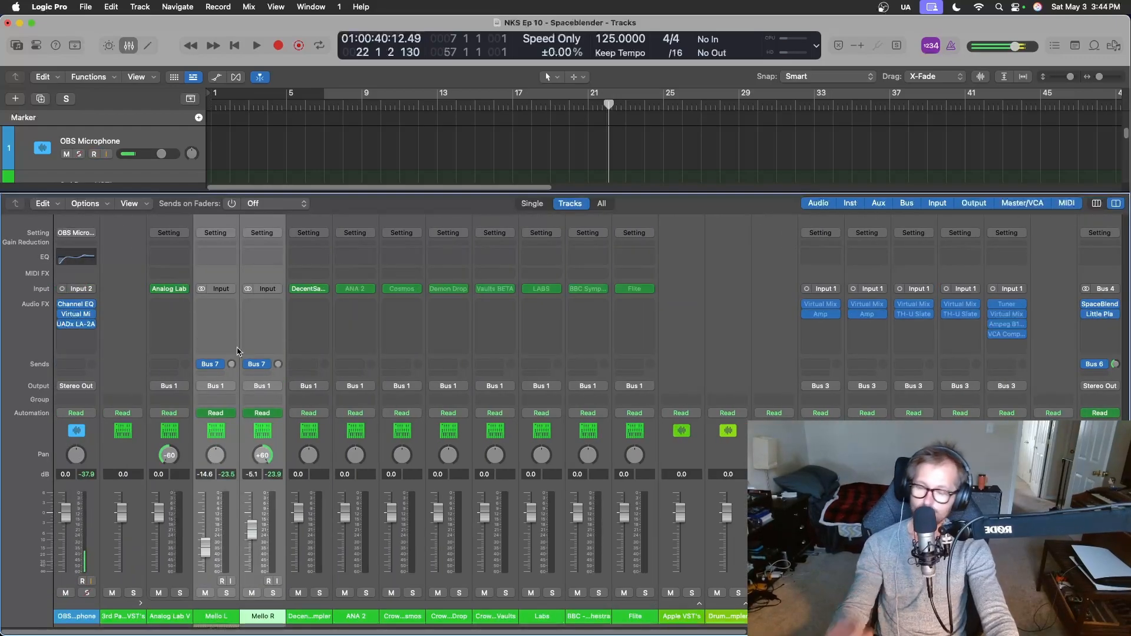
pyautogui.click(231, 366)
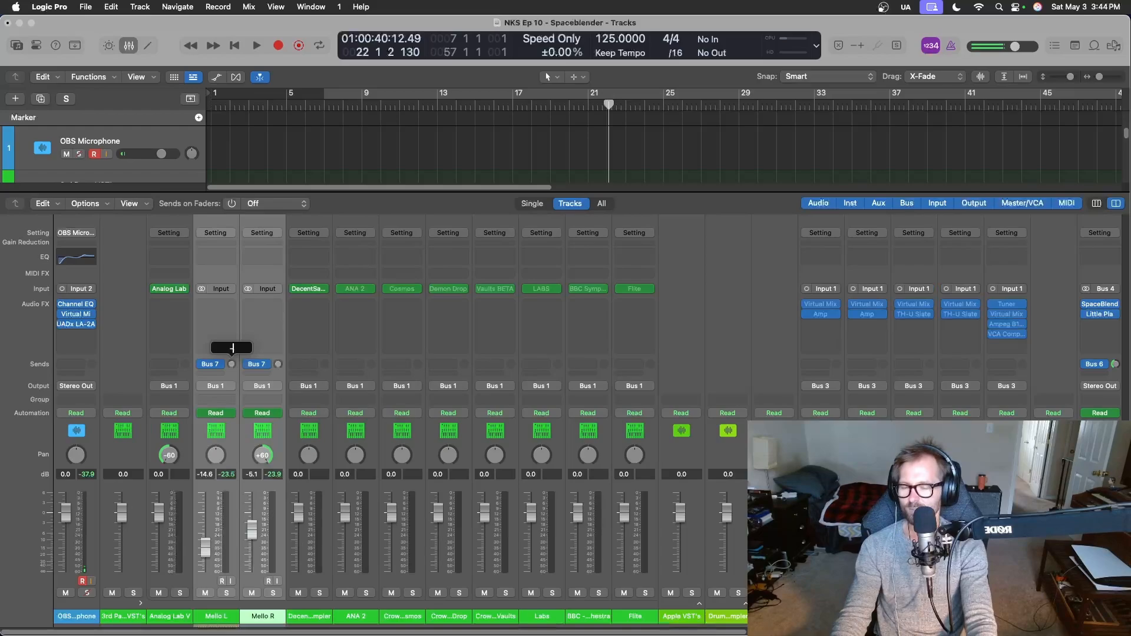
pyautogui.write('-6')
pyautogui.press('Return')
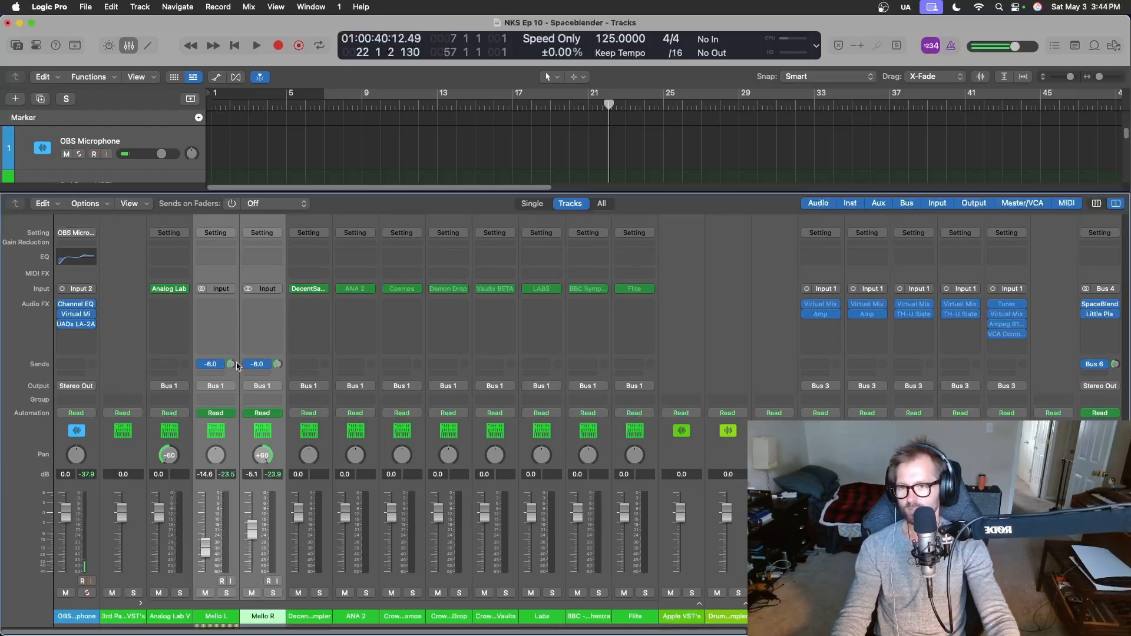
# Solo both Mello tracks and open SpaceBlender on the Bus 7 return channel during playback.
pyautogui.hscroll(10, 377, 518)
pyautogui.hscroll(3, 943, 346)
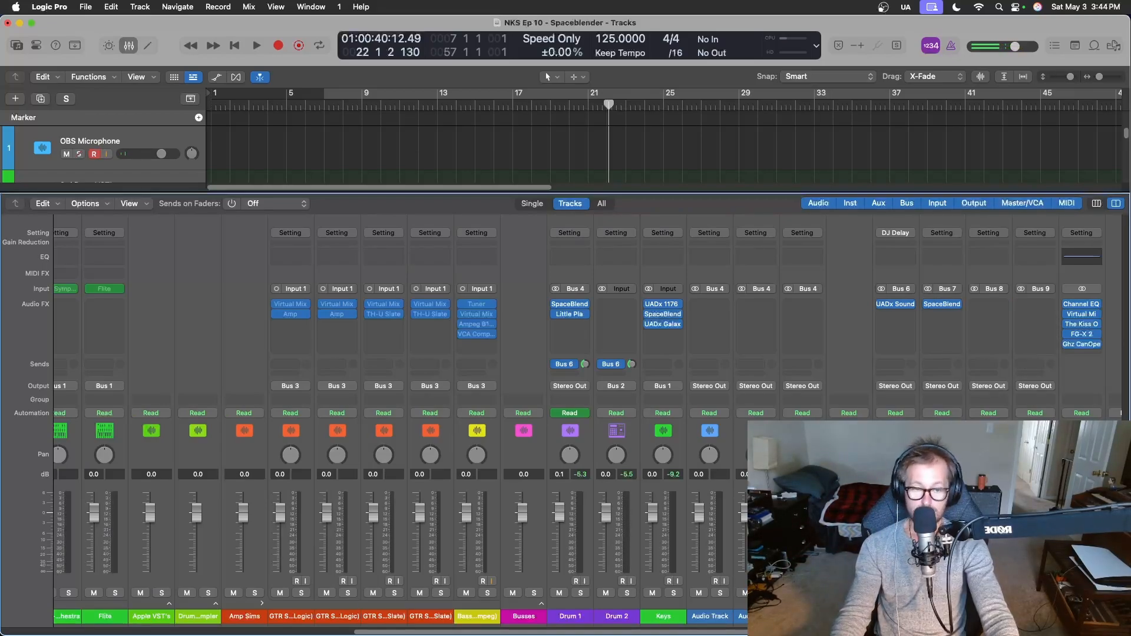
pyautogui.press('s')
pyautogui.press('x')
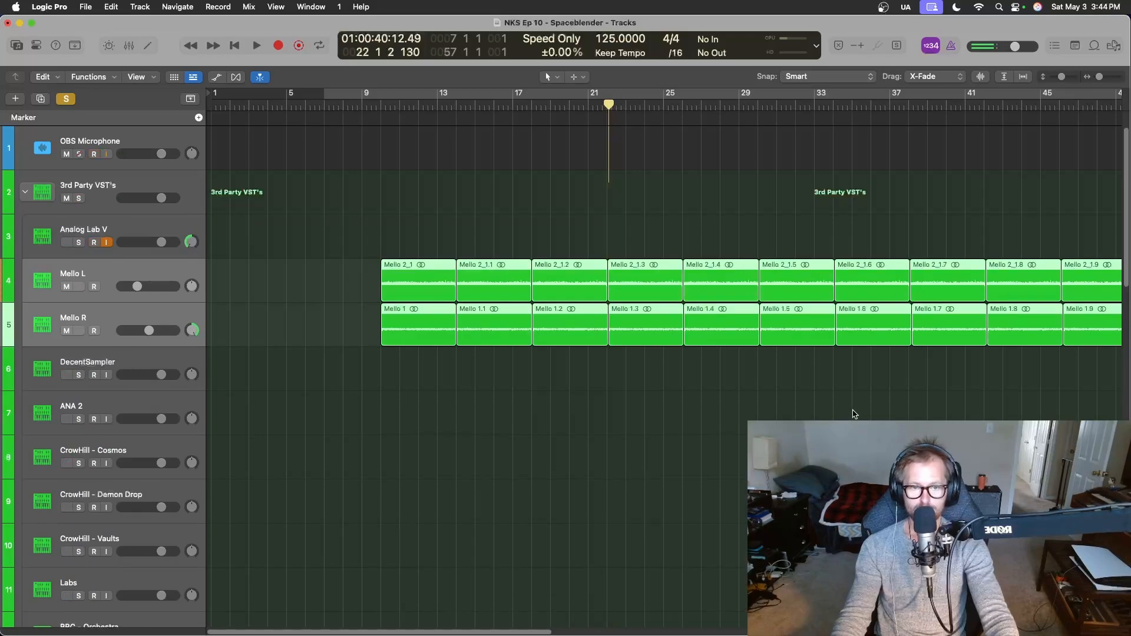
pyautogui.press('x')
pyautogui.hscroll(5, 588, 413)
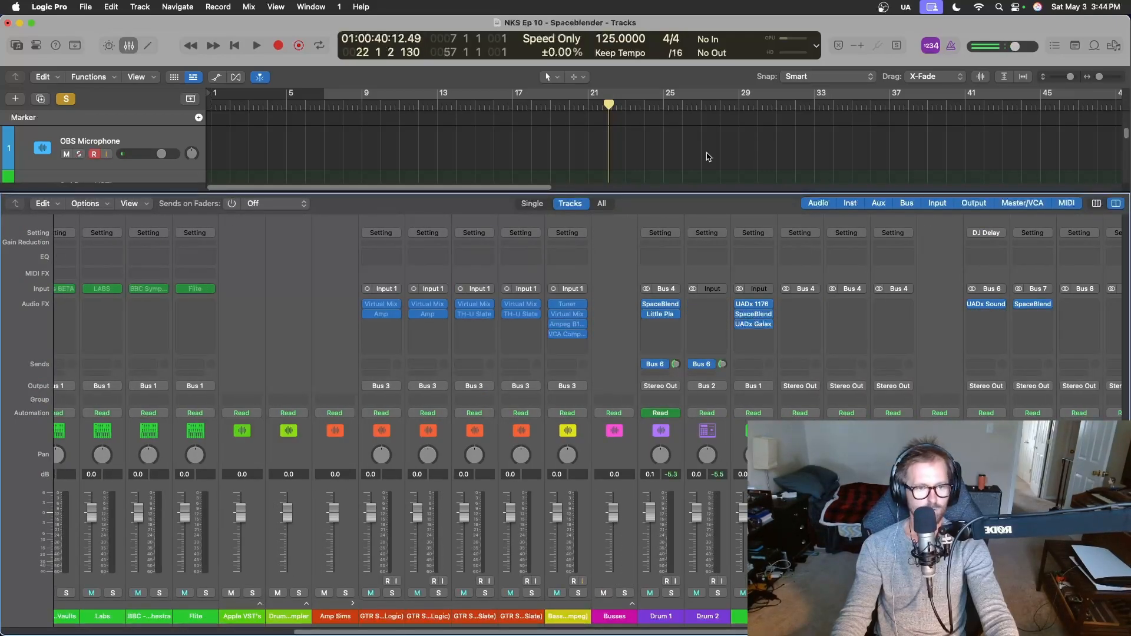
pyautogui.press('space')
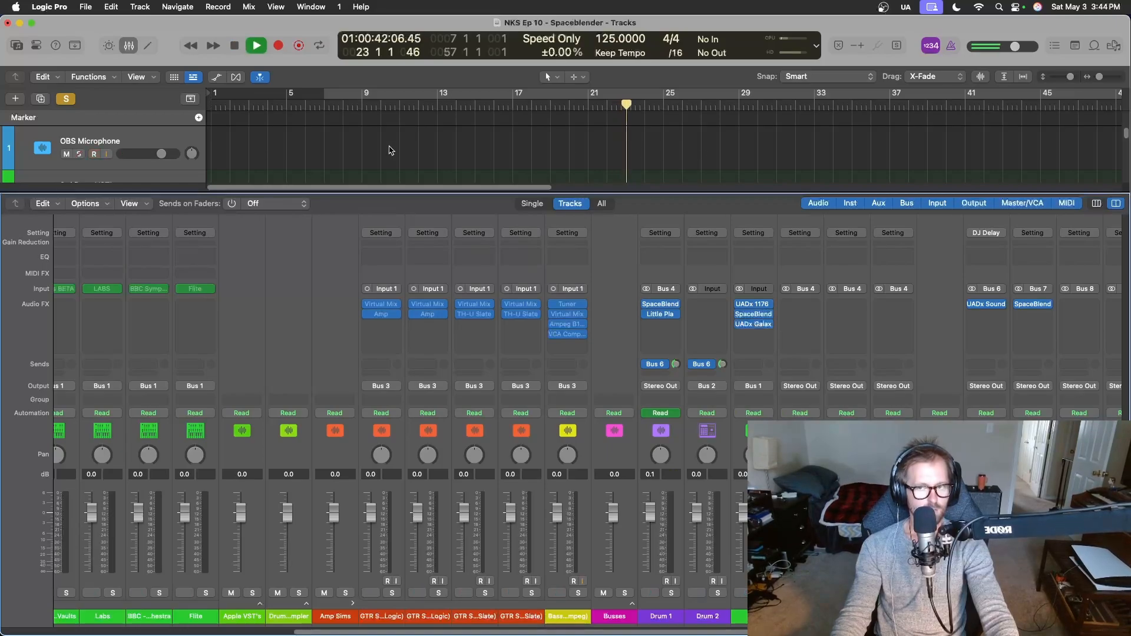
pyautogui.click(1034, 307)
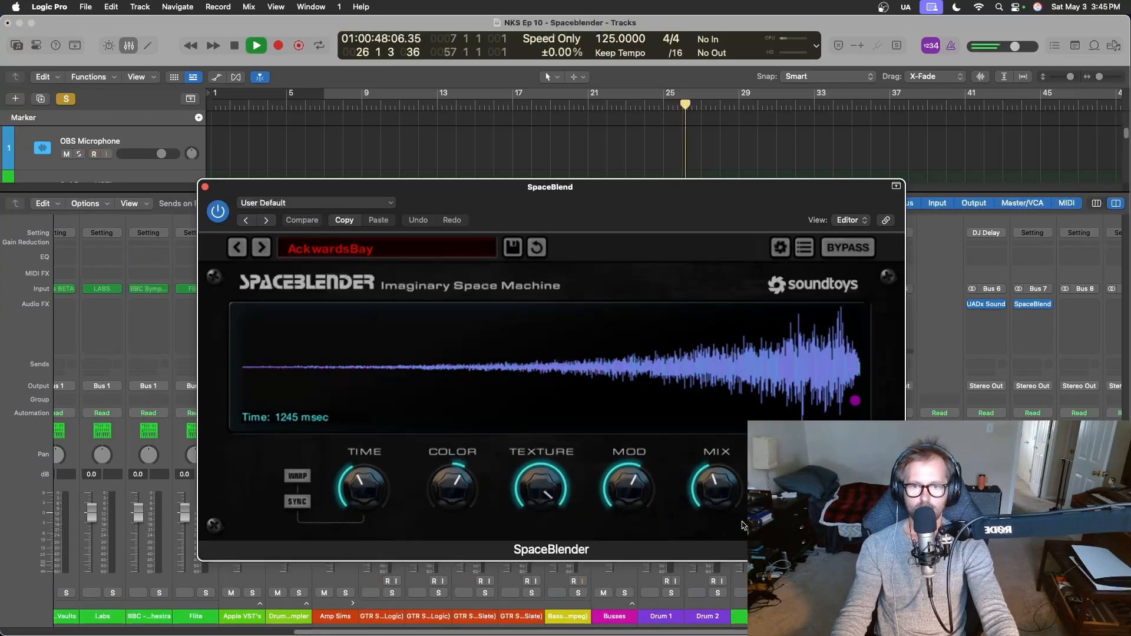
# Load the Bright Follower preset in SpaceBlender and lock its Mix at 100%.
pyautogui.moveTo(730, 500); pyautogui.dragTo(804, 3)
pyautogui.click(262, 250)
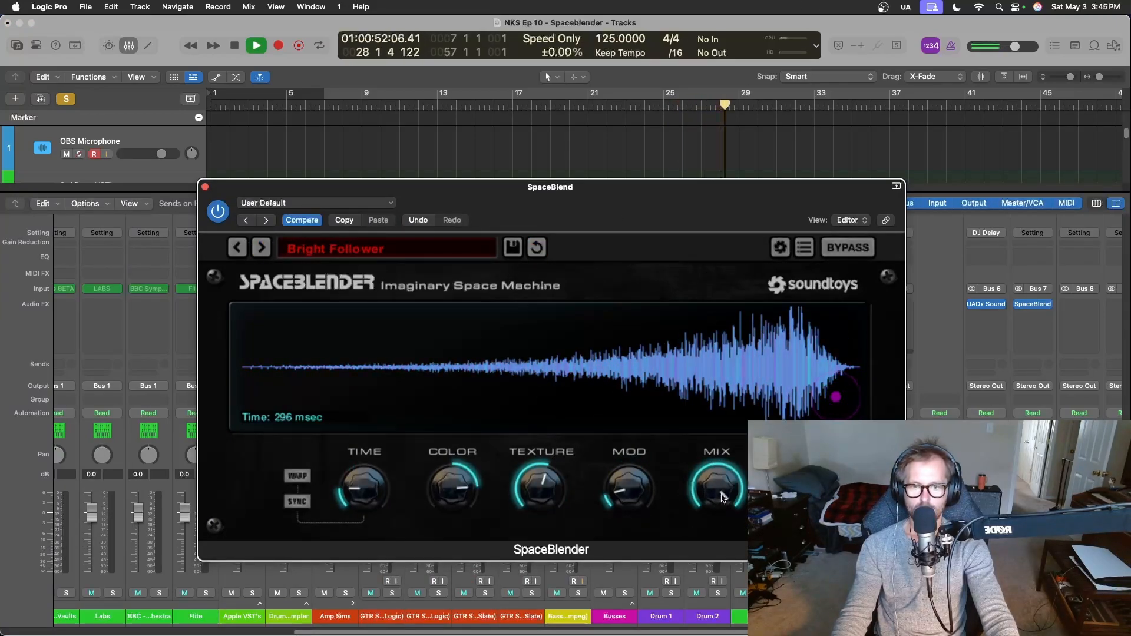
pyautogui.moveTo(718, 499); pyautogui.dragTo(717, 459)
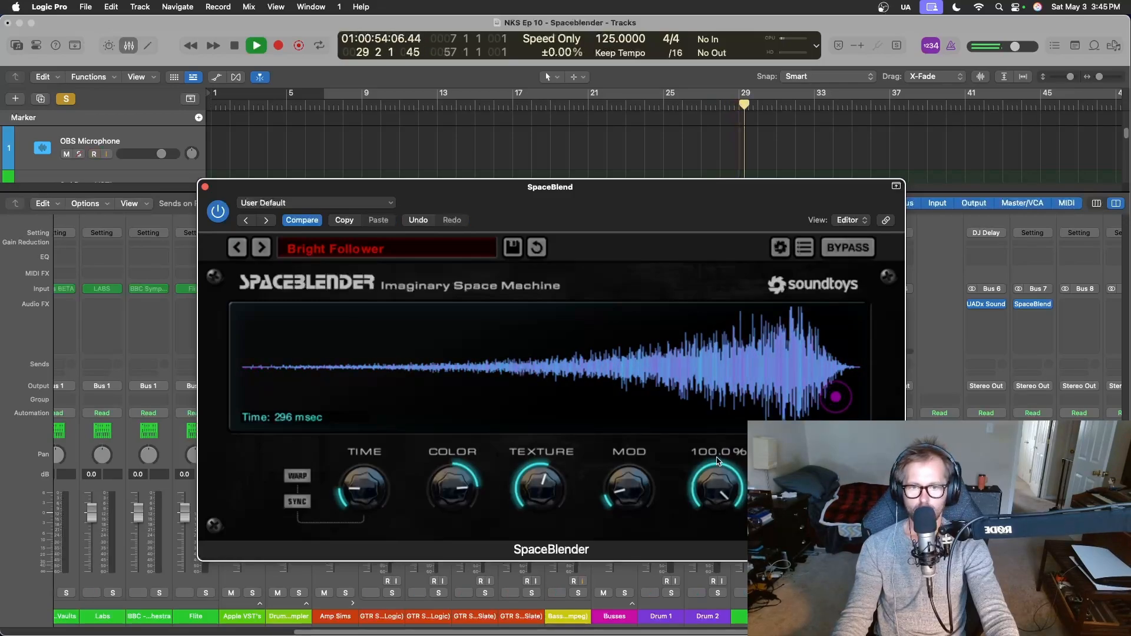
pyautogui.click(717, 458)
pyautogui.doubleClick(711, 454)
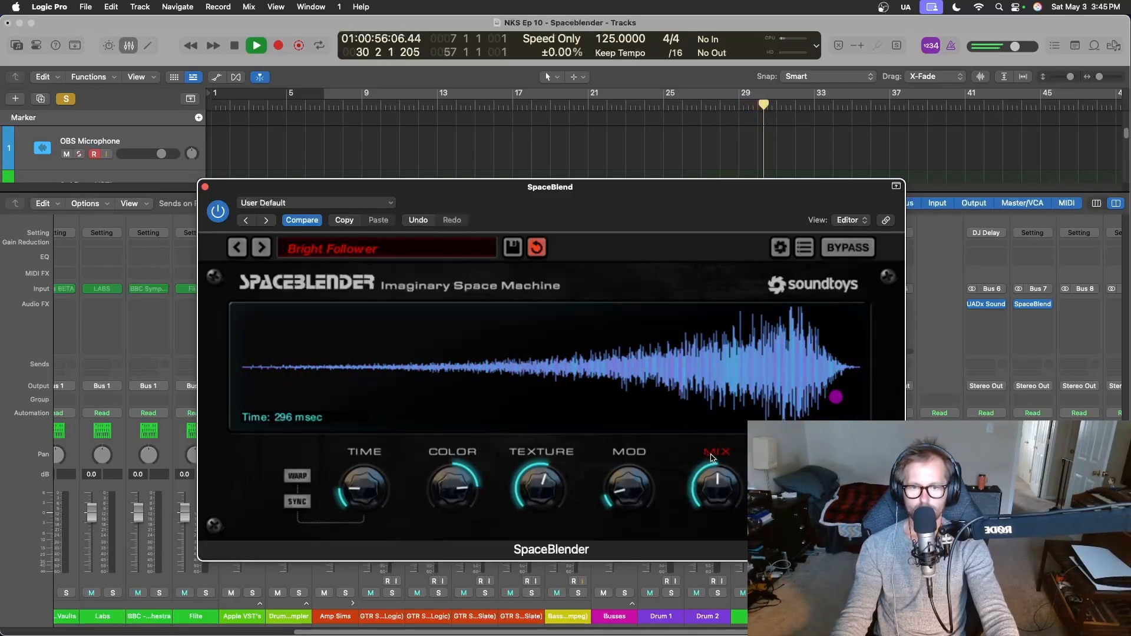
pyautogui.moveTo(723, 491); pyautogui.dragTo(722, 458)
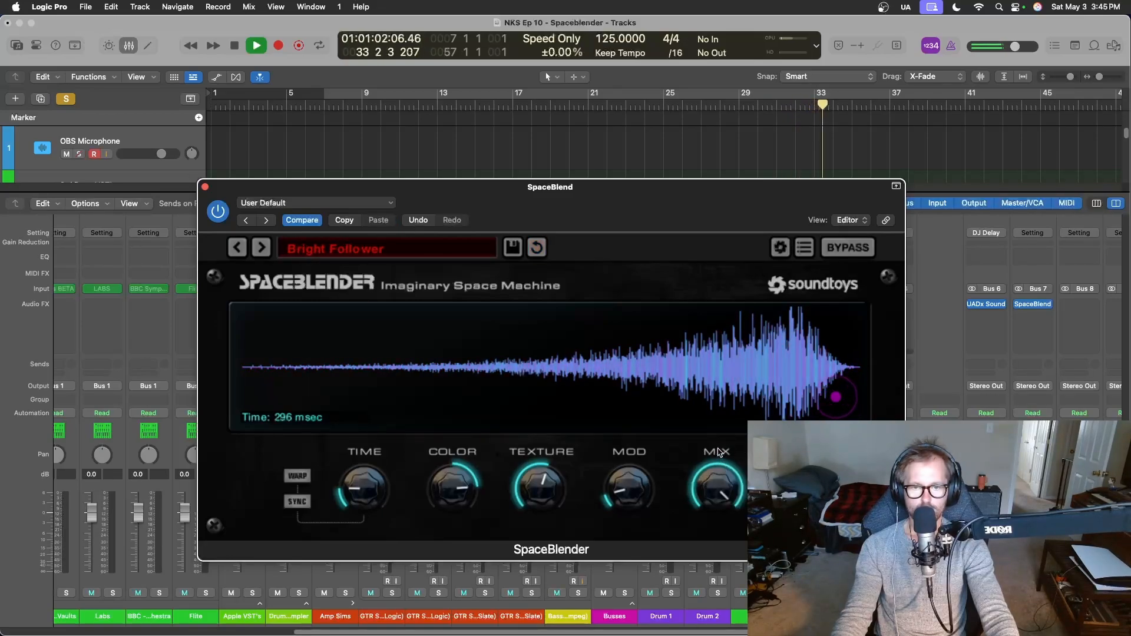
pyautogui.moveTo(723, 455)
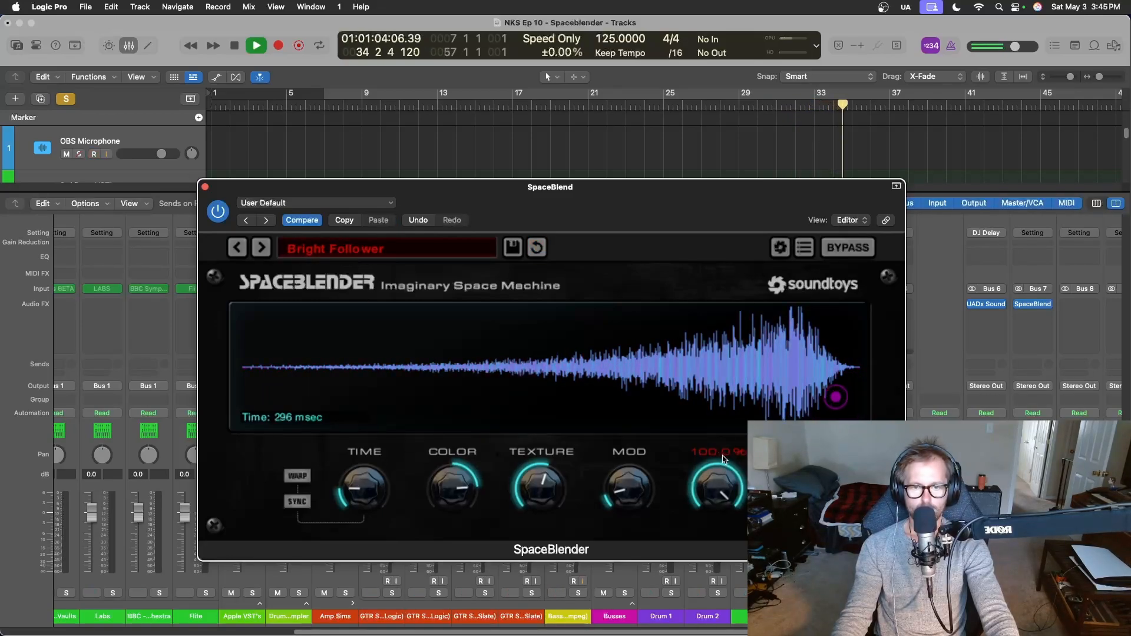
pyautogui.press('space')
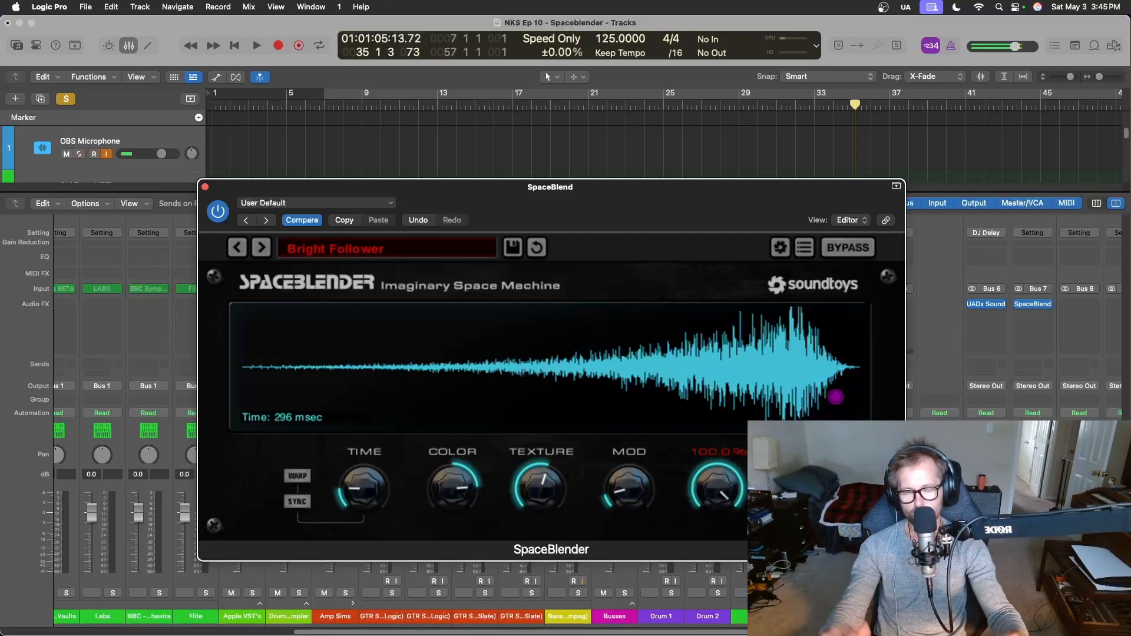
# Resume playback and audition the following SpaceBlender reverse presets, including Brighten Up and Chase.
pyautogui.press('space')
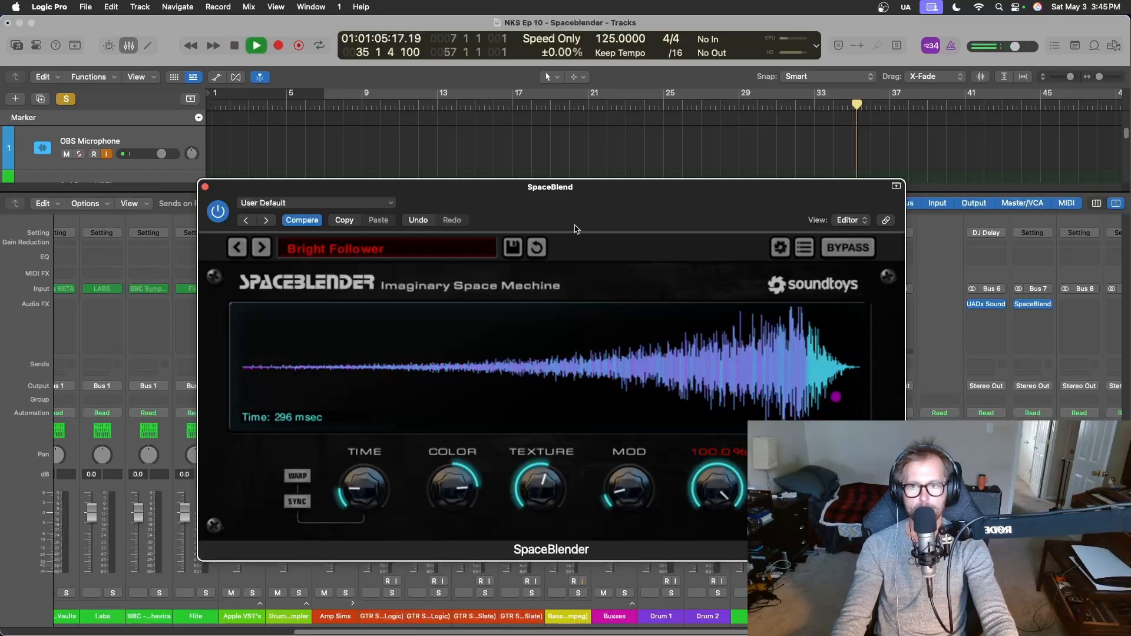
pyautogui.click(263, 251)
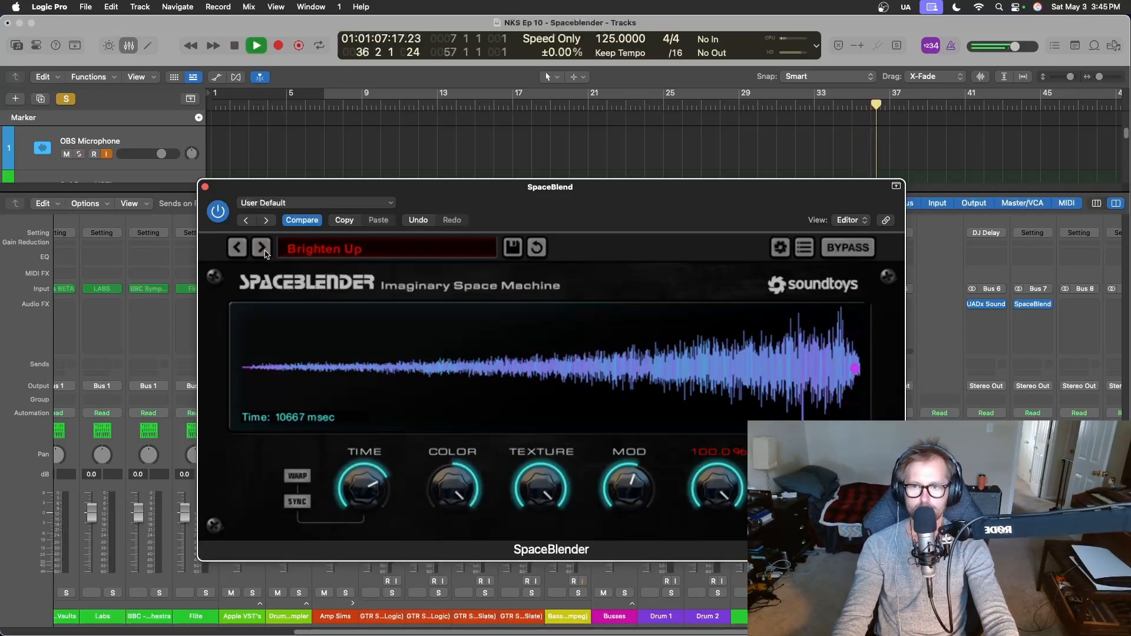
pyautogui.click(263, 251)
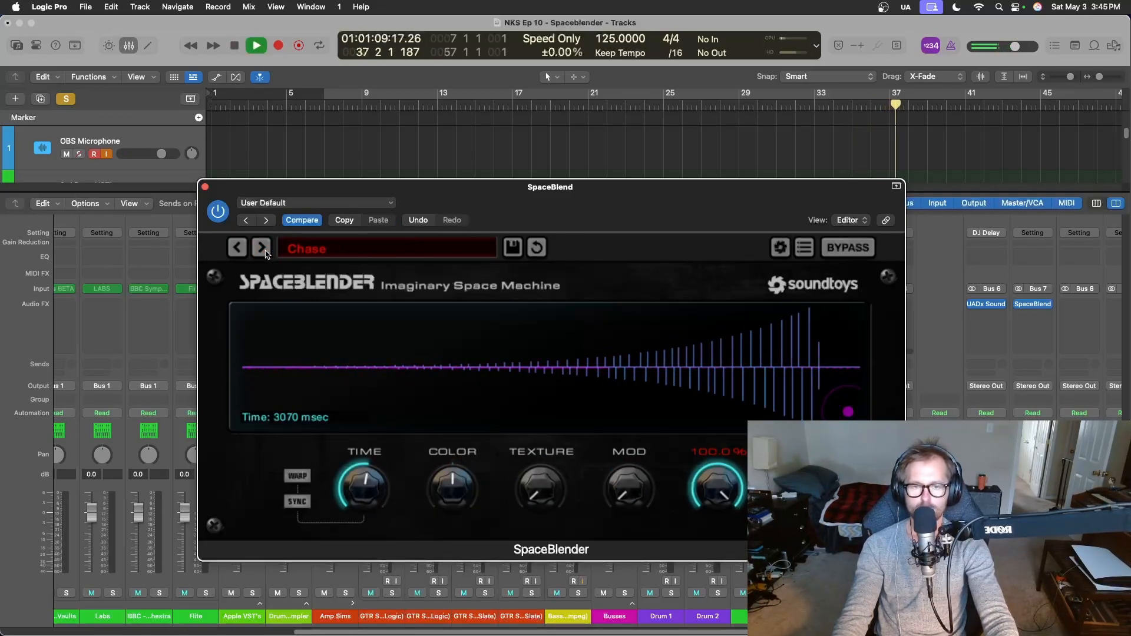
pyautogui.click(263, 250)
# Load Brighten Down from SpaceBlender's 03 Decay presets and advance to Dark As Always.
pyautogui.click(306, 249)
pyautogui.moveTo(326, 316)
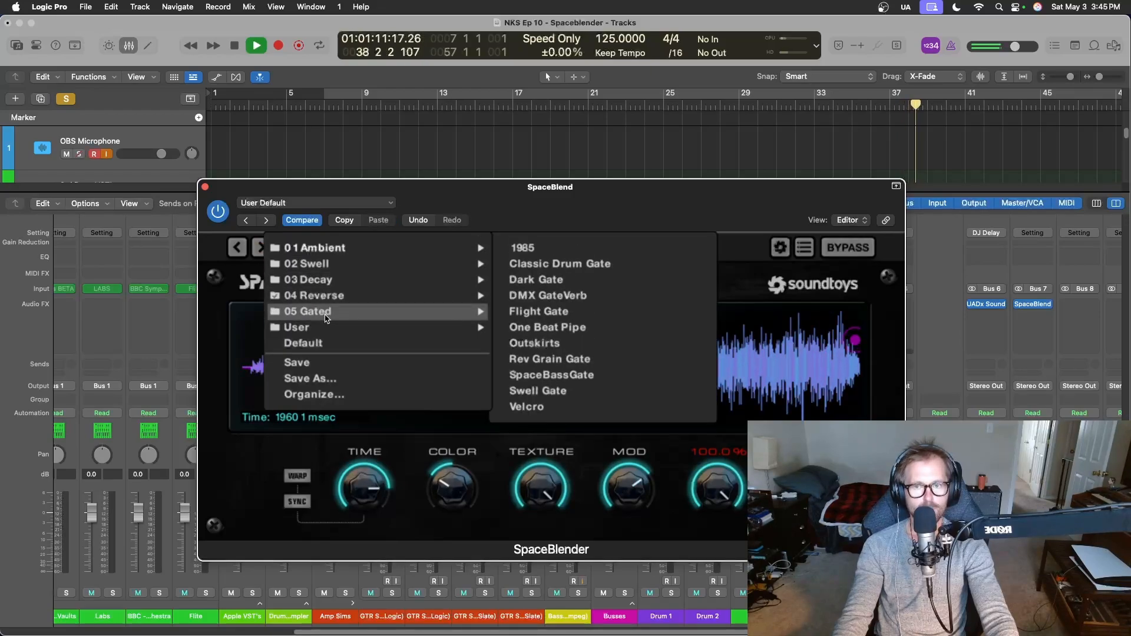
pyautogui.moveTo(309, 279)
pyautogui.click(534, 248)
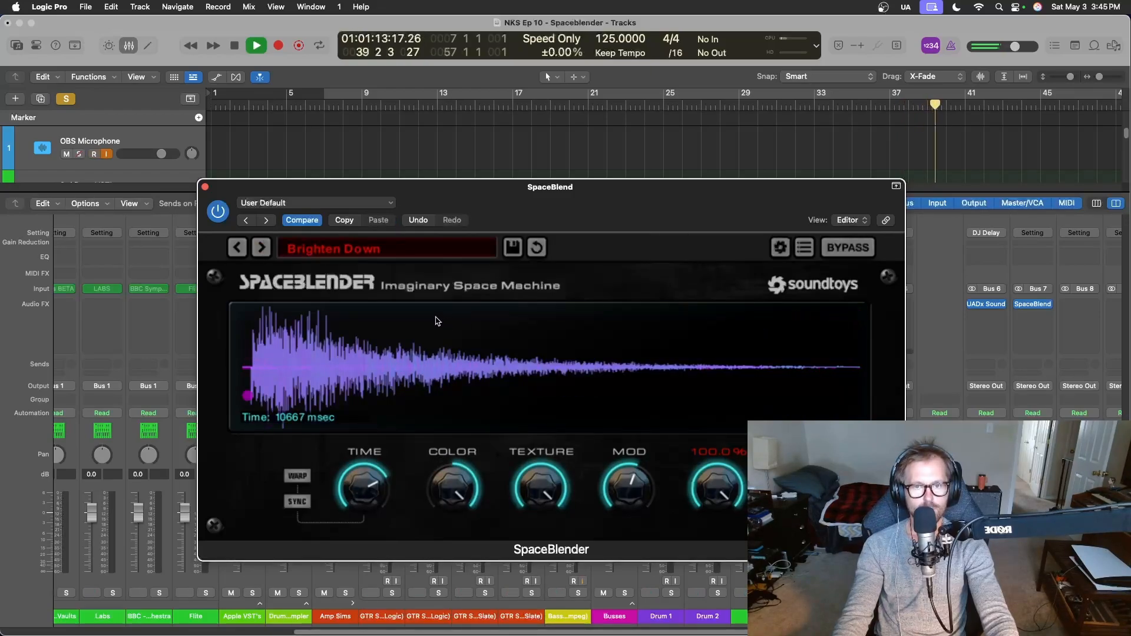
pyautogui.click(267, 252)
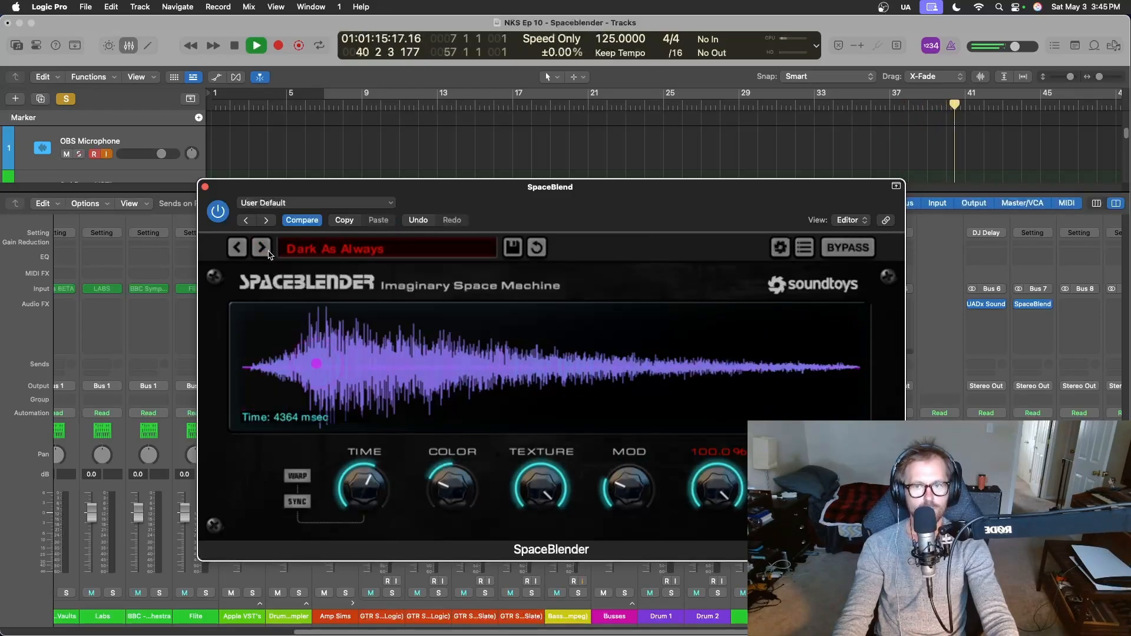
# Advance SpaceBlender to the Delay Chittering Decay preset and switch off the solo.
pyautogui.click(266, 250)
pyautogui.click(267, 251)
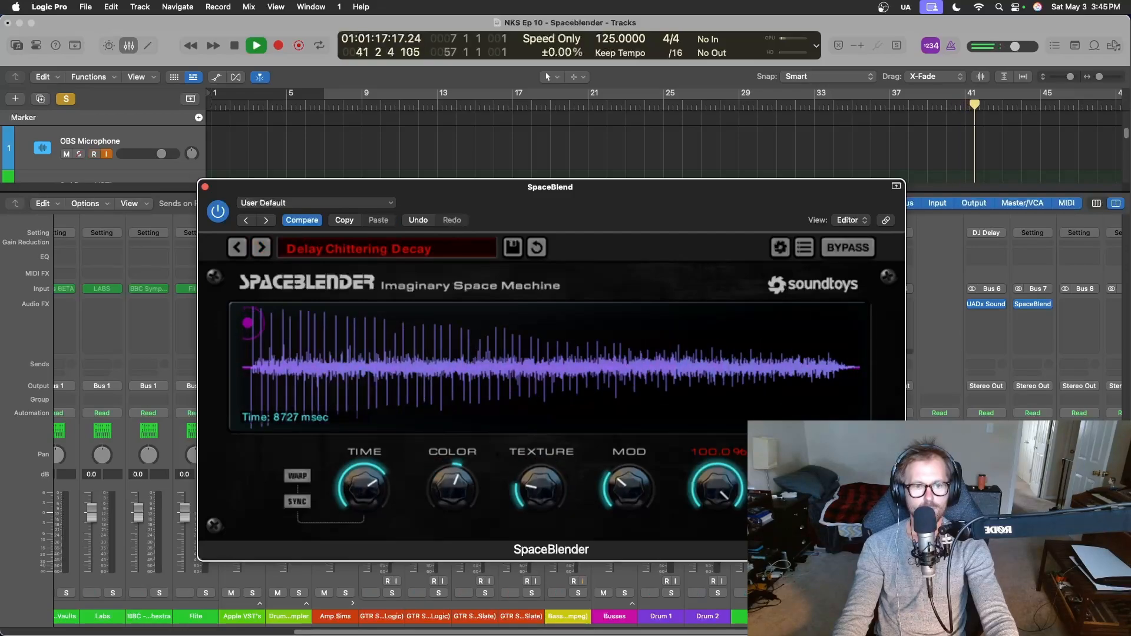
pyautogui.click(811, 593)
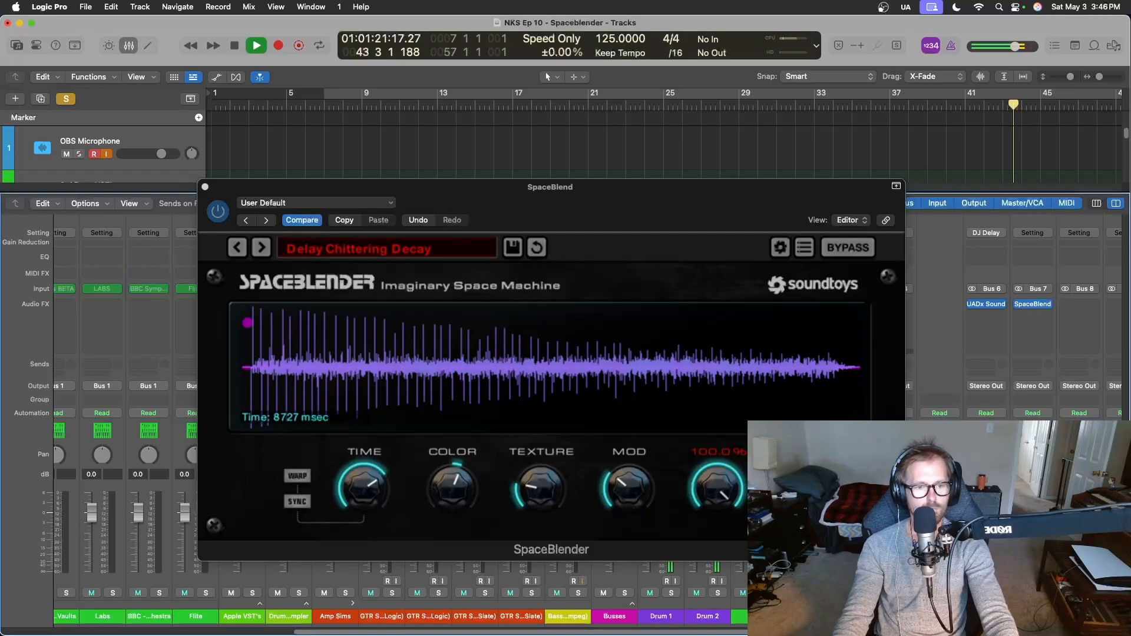
# Close SpaceBlender, save the project and nudge up the Mello R channel fader.
pyautogui.hscroll(-1, 171, 400)
pyautogui.hscroll(-5, 172, 401)
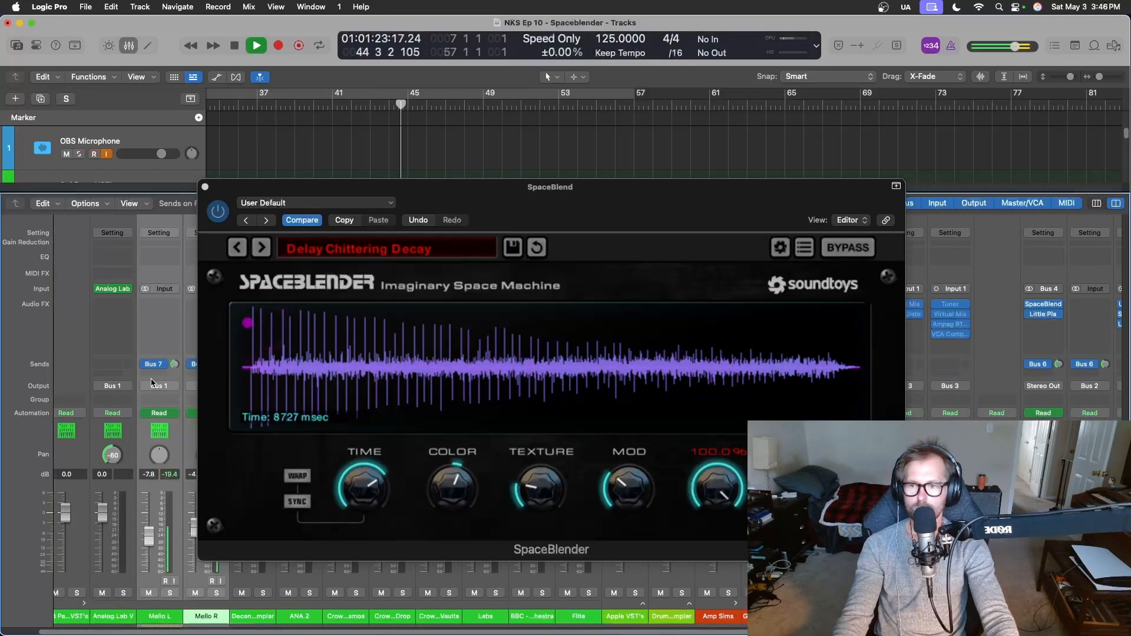
pyautogui.click(205, 187)
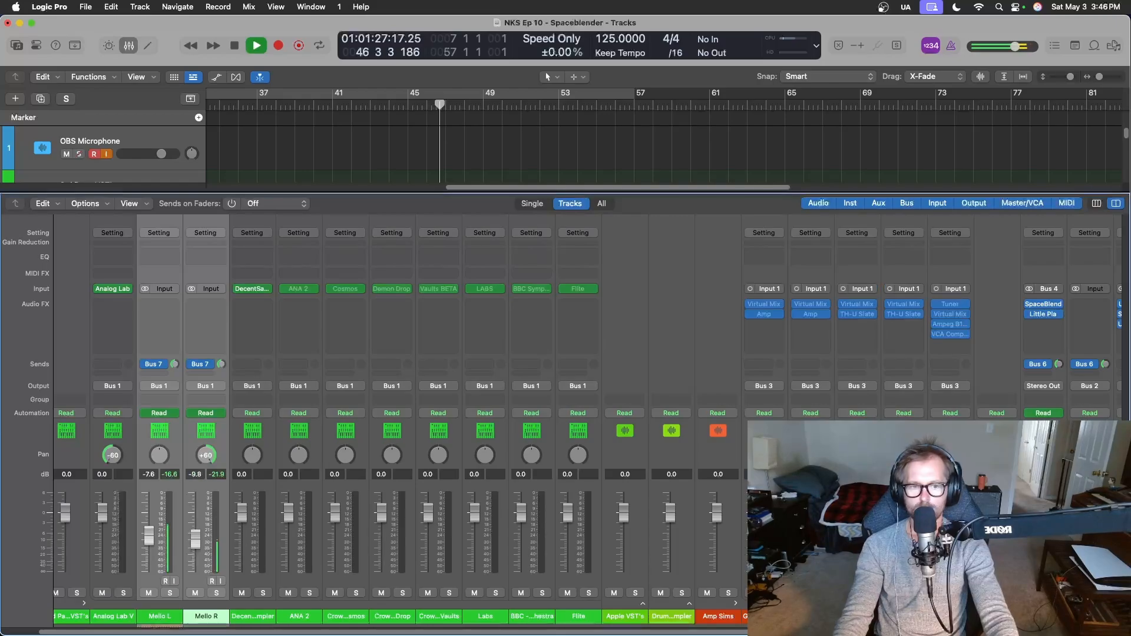
pyautogui.press('super+s')
pyautogui.moveTo(196, 542); pyautogui.dragTo(196, 538)
# Reopen SpaceBlender on the Bus 7 return, save the project and shorten its Time to 433 msec.
pyautogui.hscroll(8, 378, 412)
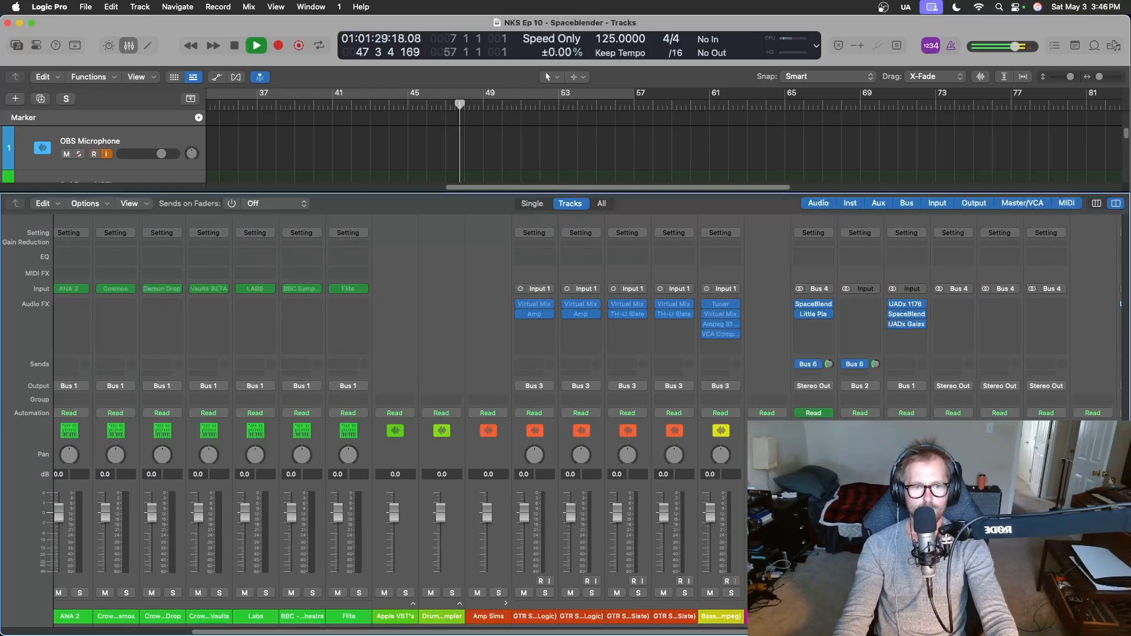
pyautogui.click(1042, 306)
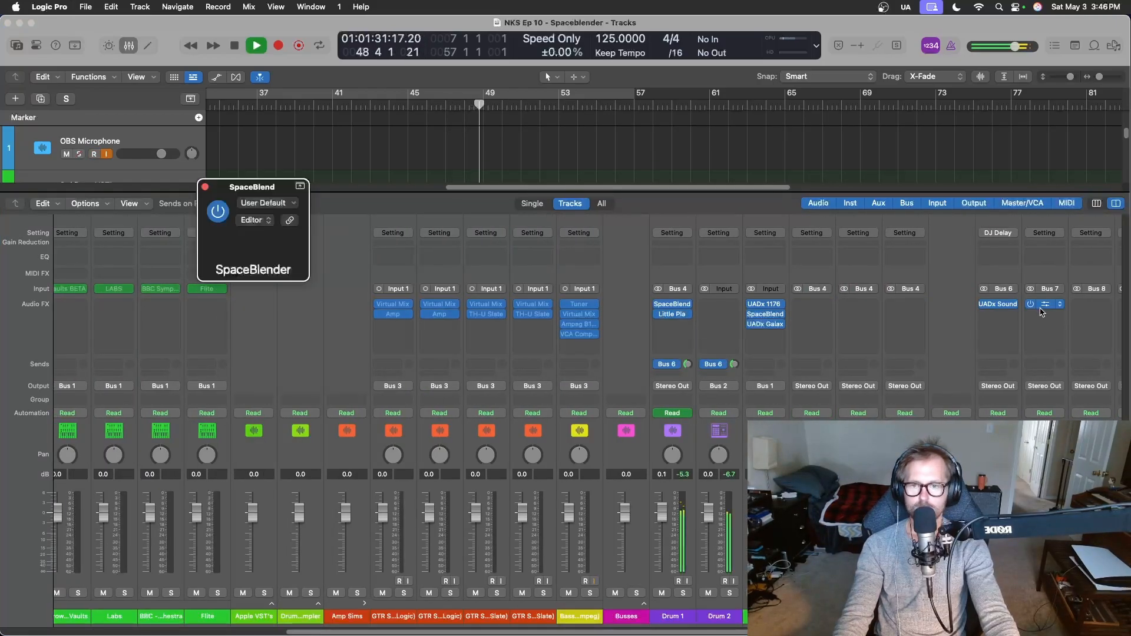
pyautogui.press('super+s')
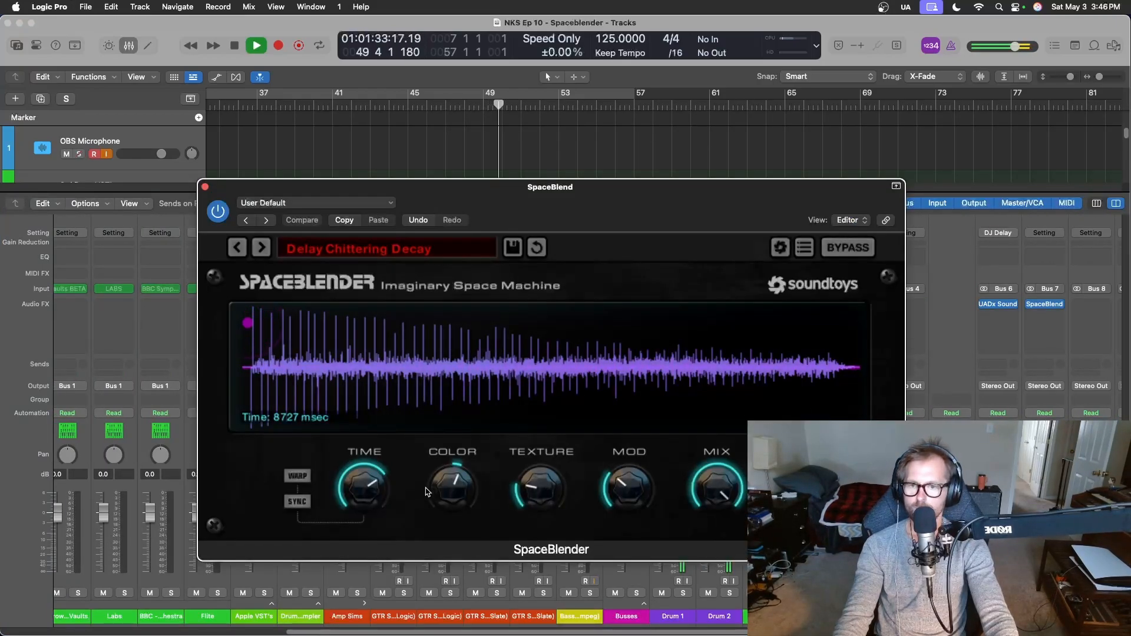
pyautogui.moveTo(380, 499); pyautogui.dragTo(372, 580)
# Solo the Mello tracks, raise SpaceBlender's Color and close the plug-in.
pyautogui.click(1055, 593)
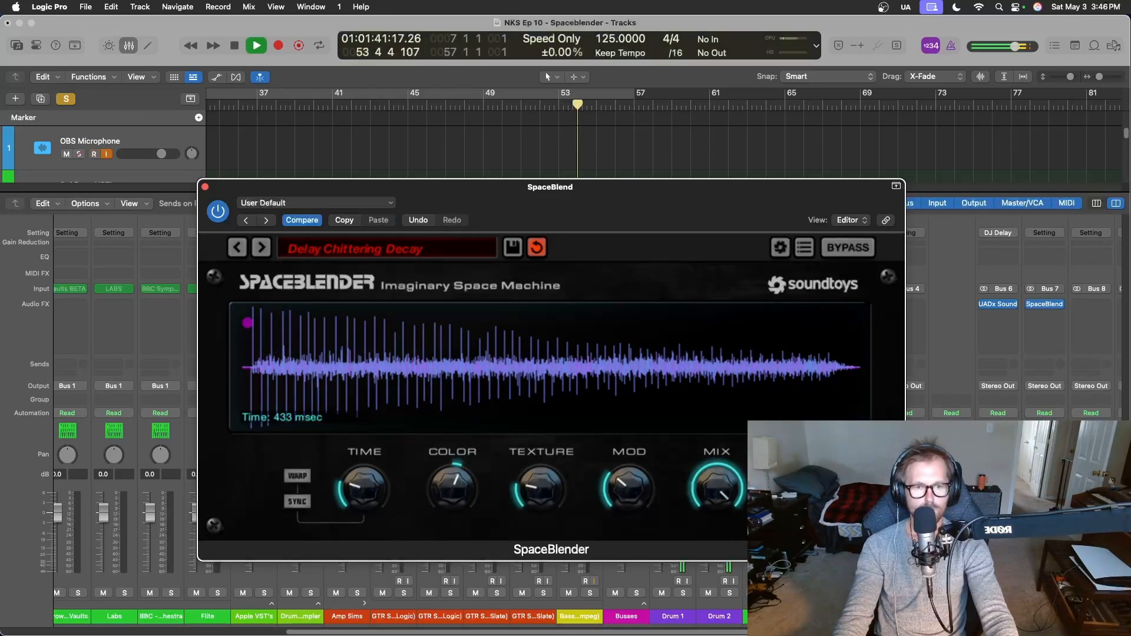
pyautogui.moveTo(469, 471)
pyautogui.mouseDown()
pyautogui.moveTo(478, 421)
pyautogui.moveTo(479, 464)
pyautogui.mouseUp()
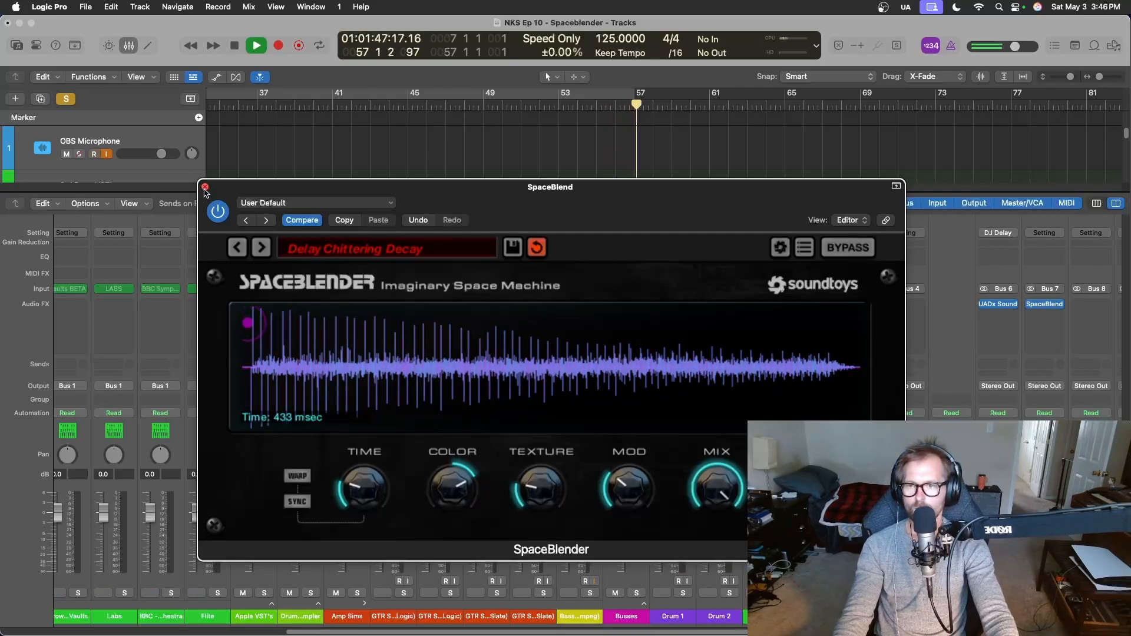
pyautogui.click(205, 186)
# Stop playback, return the playhead to bar 38 and set the Bus 7 sends on Mello L and Mello R to -2 dB.
pyautogui.hscroll(-8, 223, 488)
pyautogui.hscroll(-2, 222, 488)
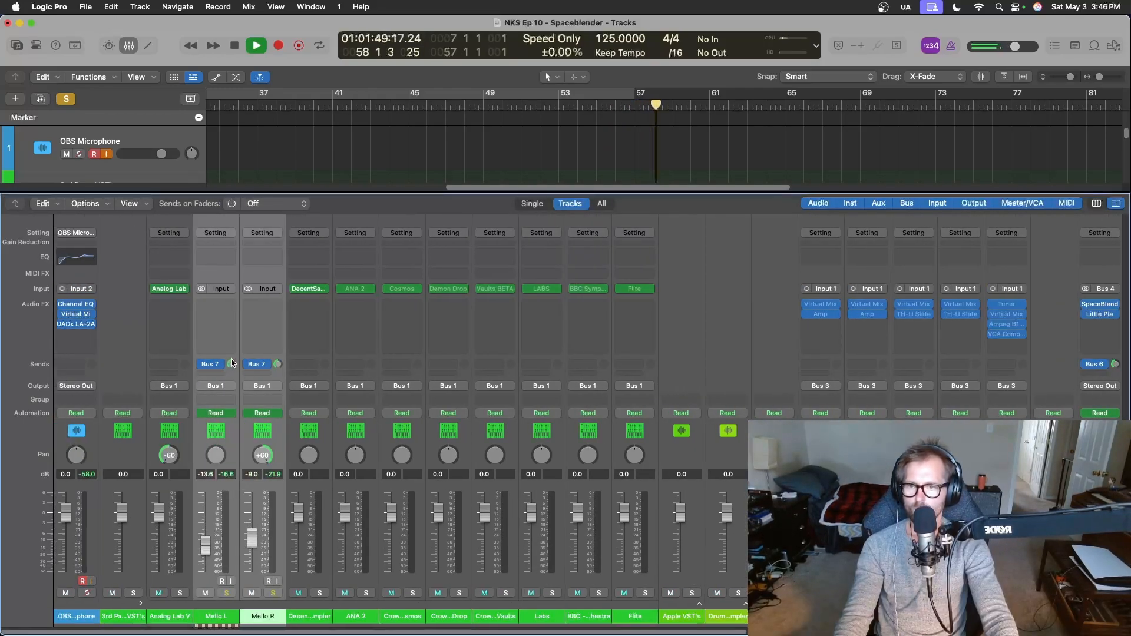
pyautogui.press('space')
pyautogui.click(282, 105)
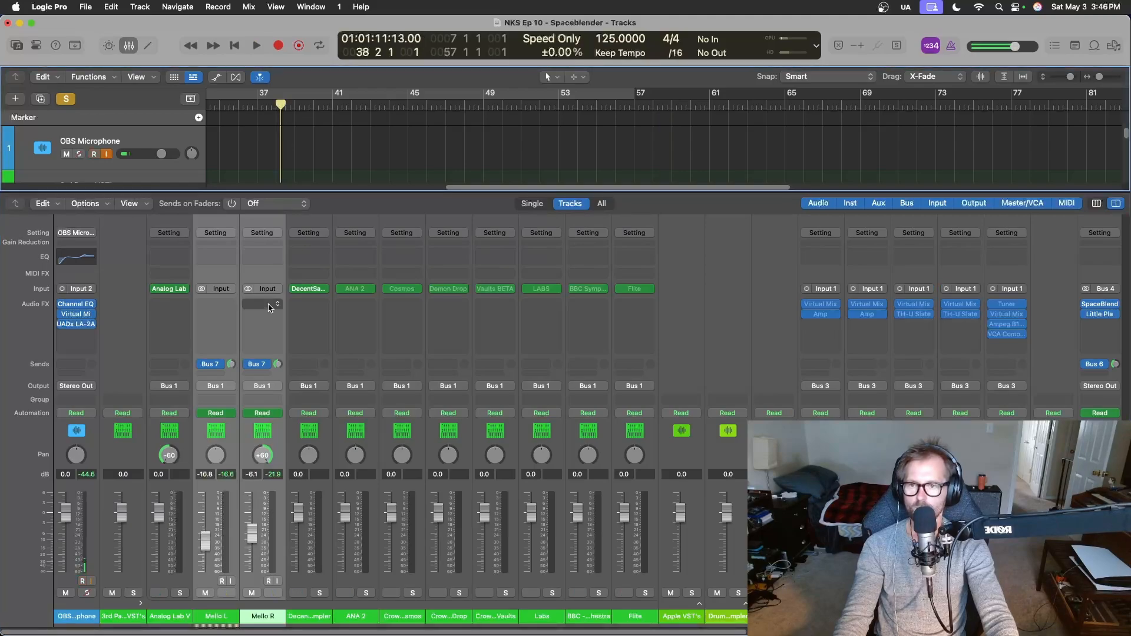
pyautogui.click(224, 439)
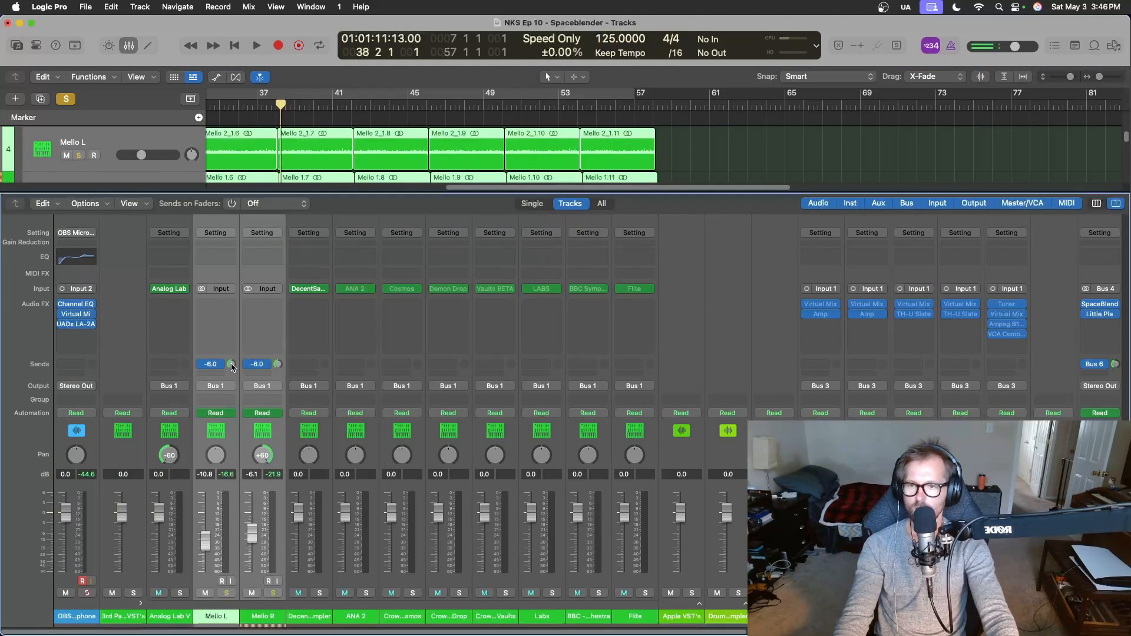
pyautogui.moveTo(232, 368); pyautogui.dragTo(232, 361)
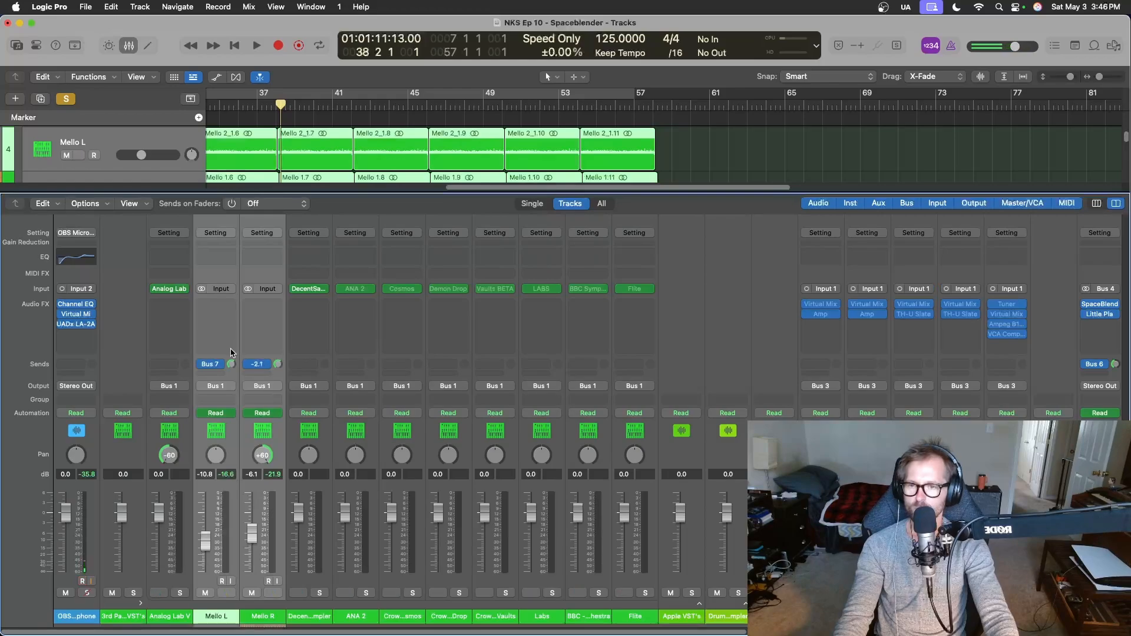
pyautogui.doubleClick(230, 365)
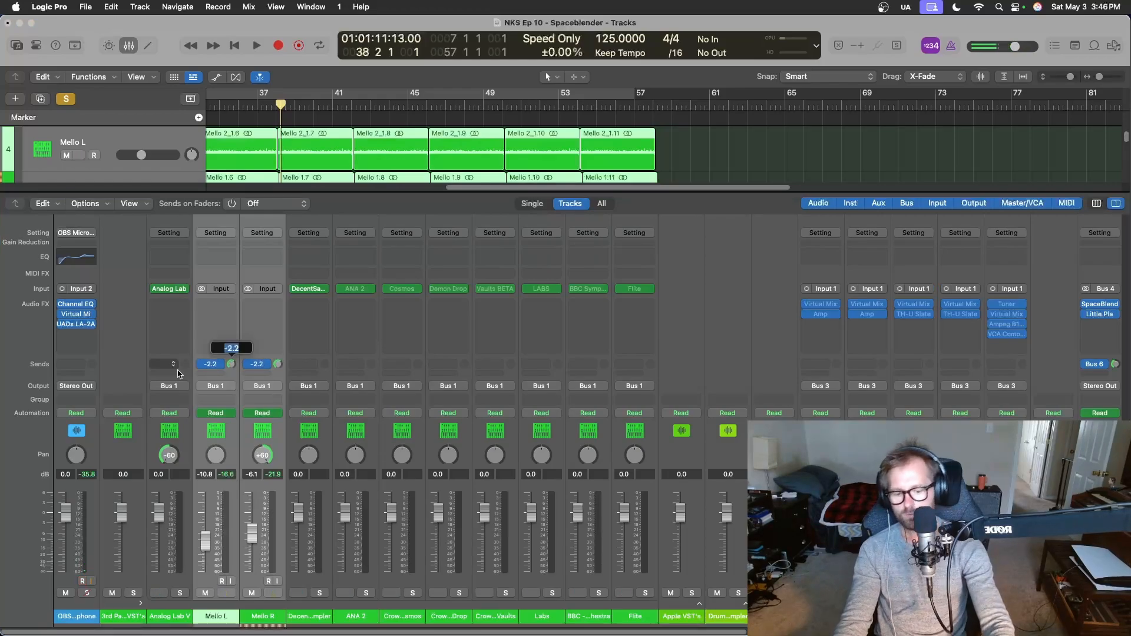
pyautogui.write('-2')
pyautogui.press('Return')
# Take the Mello tracks out of solo and play the full mix.
pyautogui.press('space')
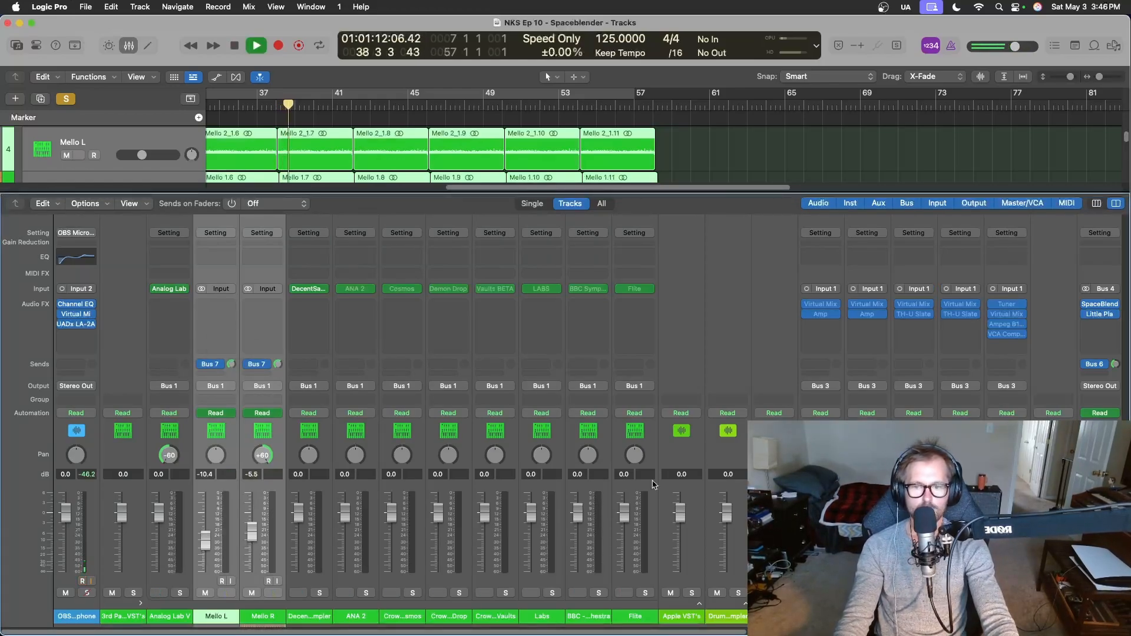
pyautogui.hscroll(10, 378, 413)
pyautogui.press('space')
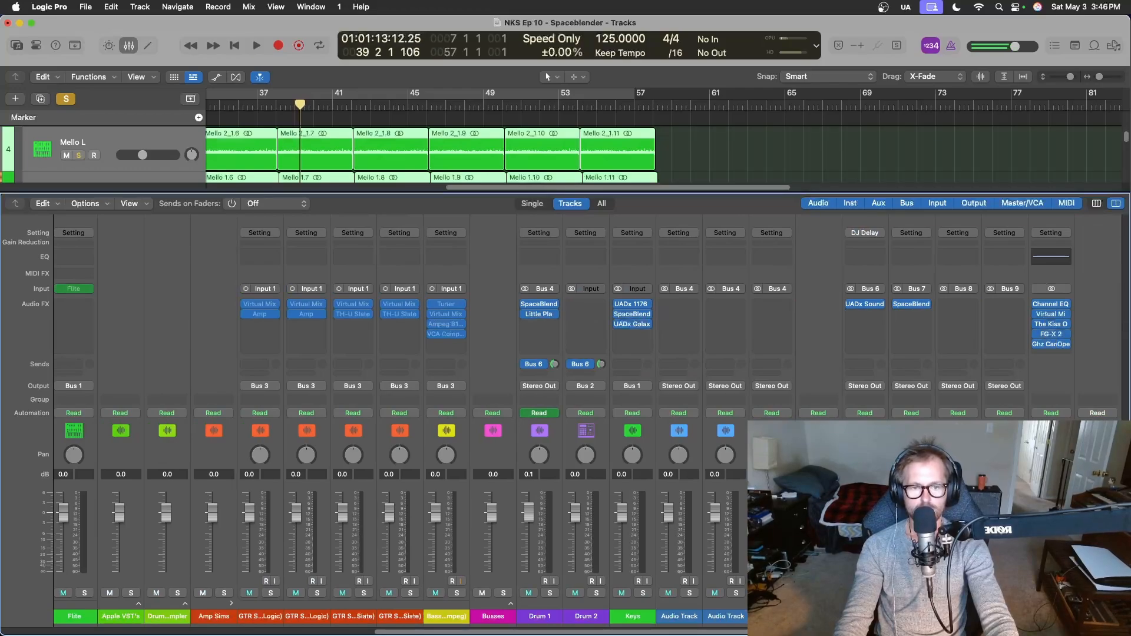
pyautogui.press('space')
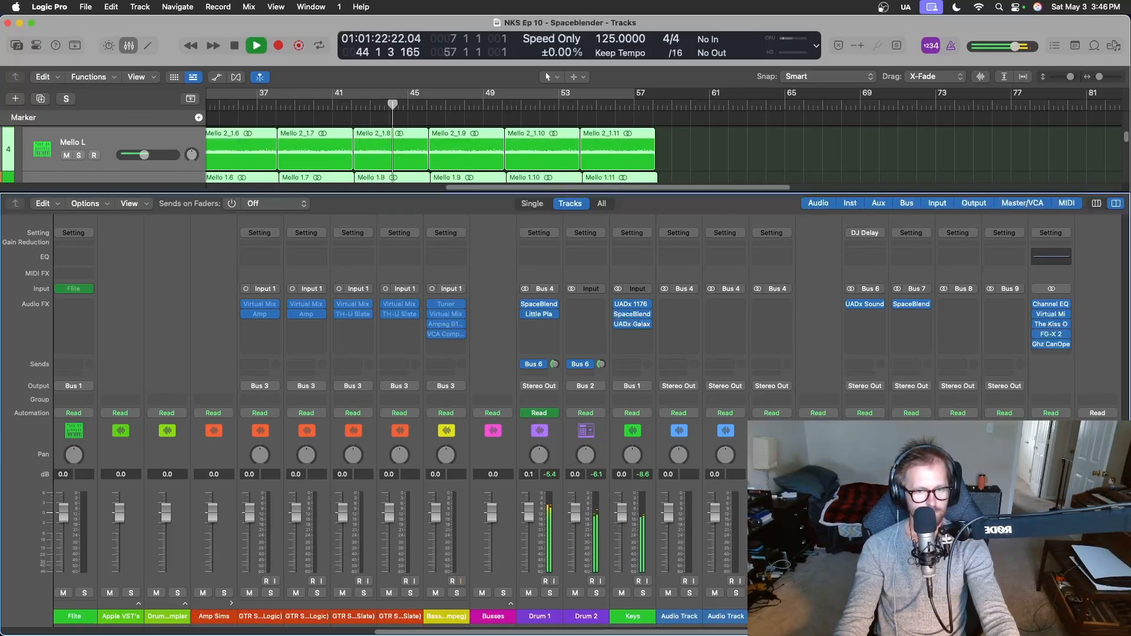
# Reopen SpaceBlender on the Bus 7 return, raise its Mod past halfway and play the Mello tracks in solo.
pyautogui.click(912, 305)
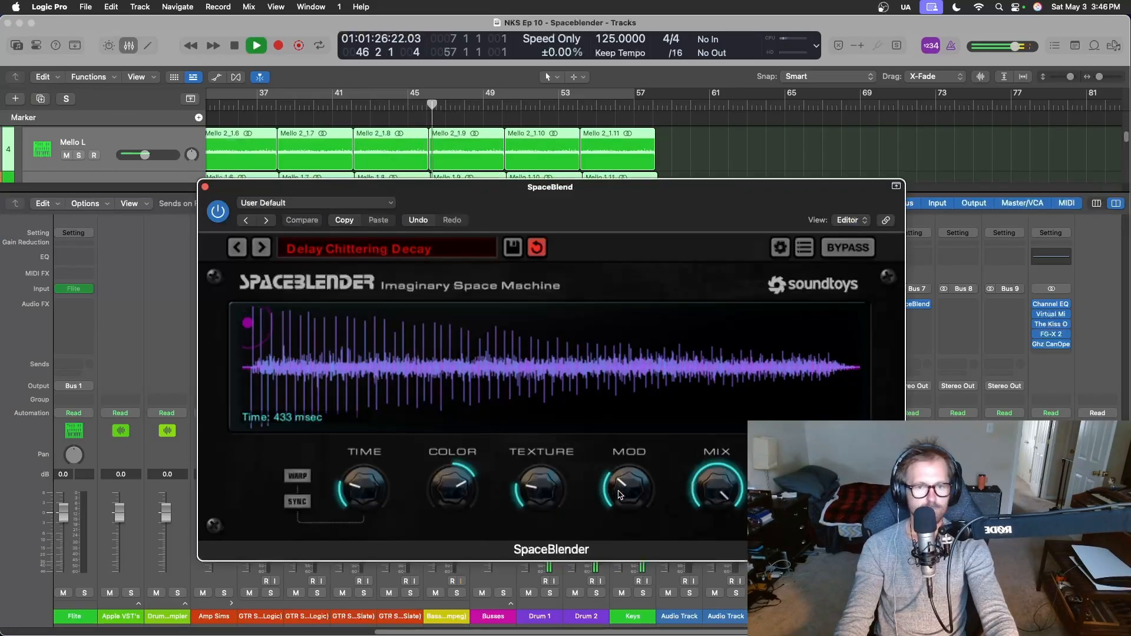
pyautogui.moveTo(628, 487); pyautogui.dragTo(623, 440)
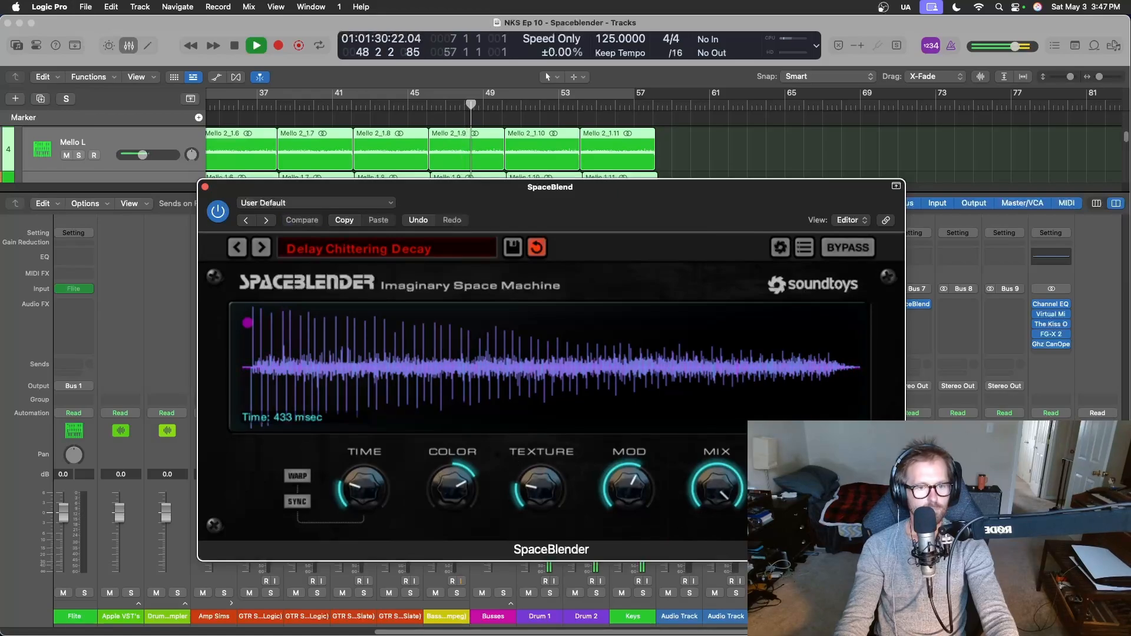
pyautogui.press('space')
pyautogui.click(922, 593)
pyautogui.press('space')
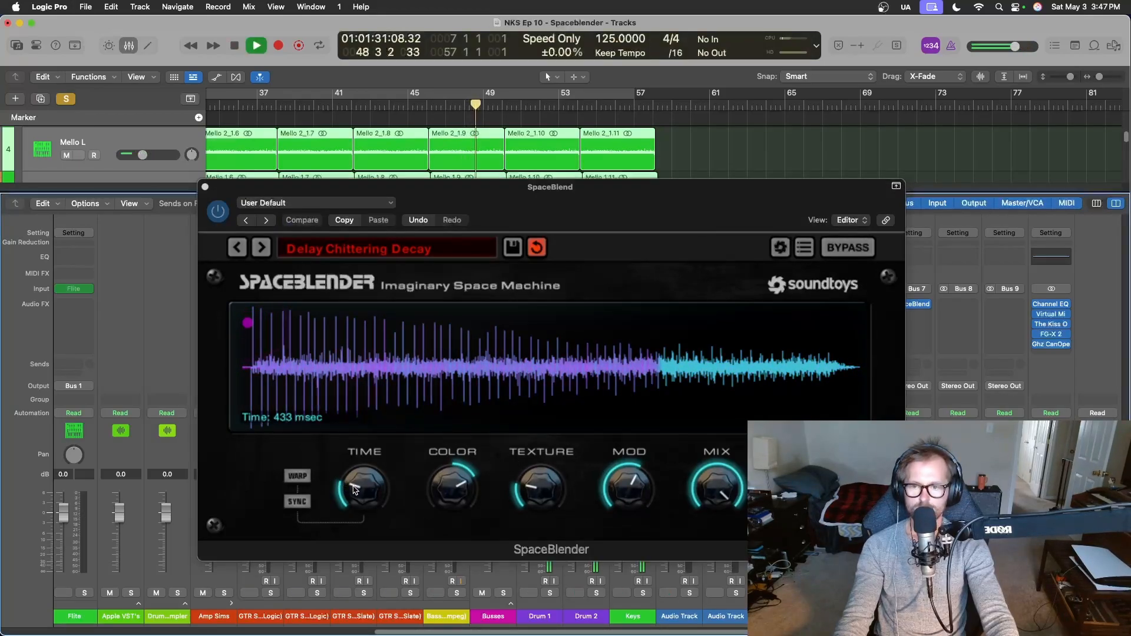
# Try SpaceBlender's Time at 100 msec, bring it up to 222 msec and take the Mello tracks out of solo.
pyautogui.click(355, 492)
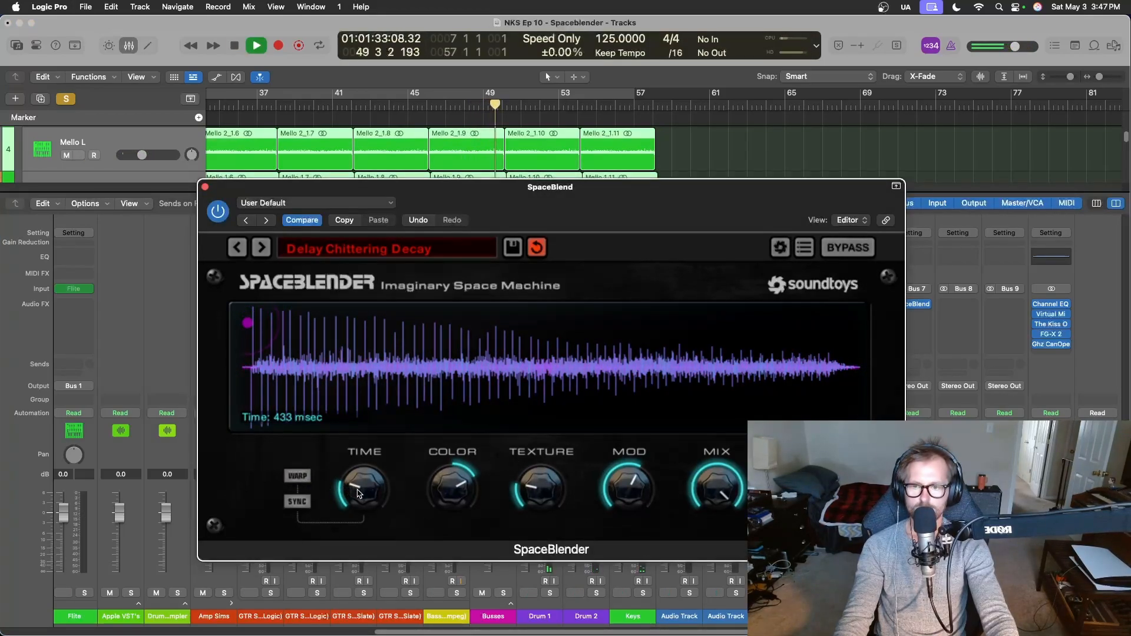
pyautogui.moveTo(358, 493); pyautogui.dragTo(398, 575)
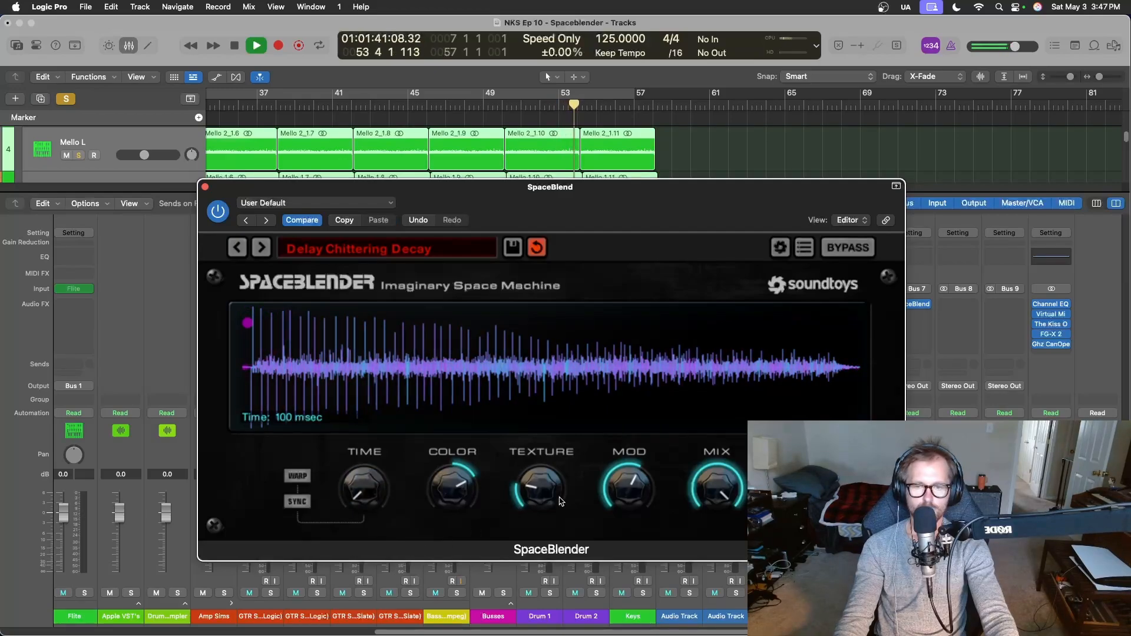
pyautogui.moveTo(380, 486); pyautogui.dragTo(381, 462)
pyautogui.press('s')
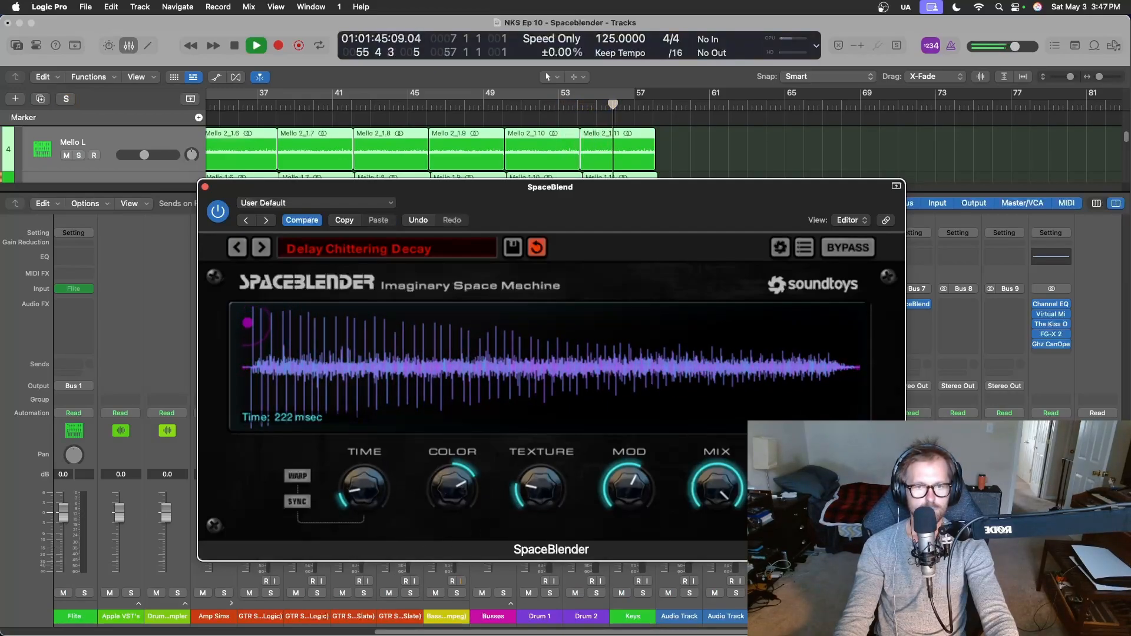
# Replay the mix from around bar 35, set SpaceBlender's Time to 201 msec and Mod to maximum, and save the project.
pyautogui.click(222, 112)
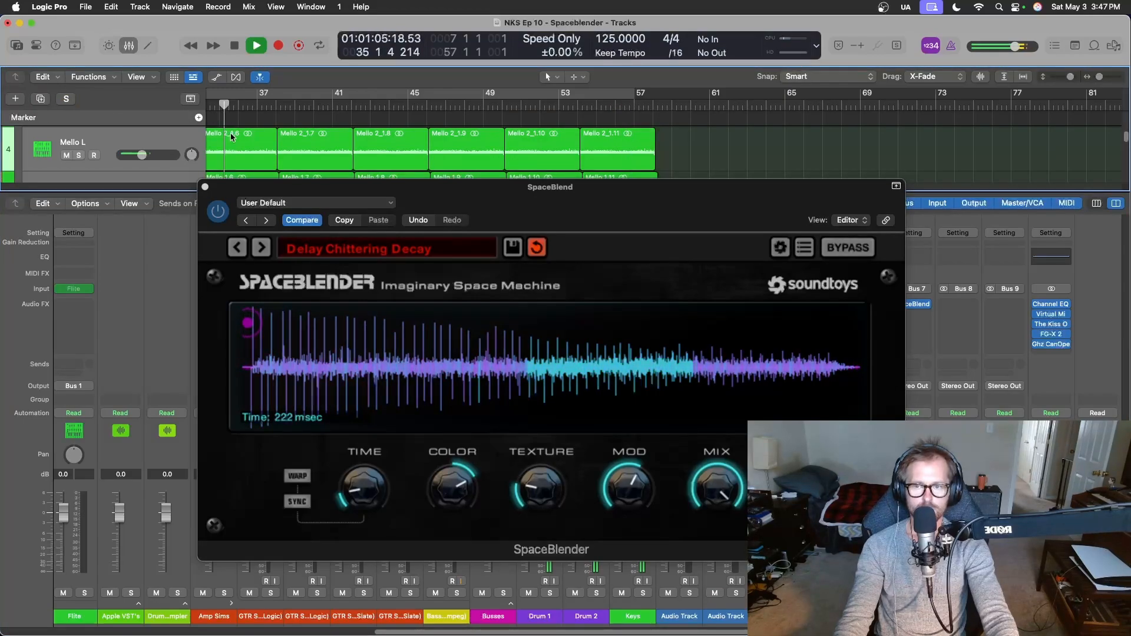
pyautogui.moveTo(368, 478)
pyautogui.mouseDown()
pyautogui.moveTo(372, 466)
pyautogui.moveTo(364, 478)
pyautogui.mouseUp()
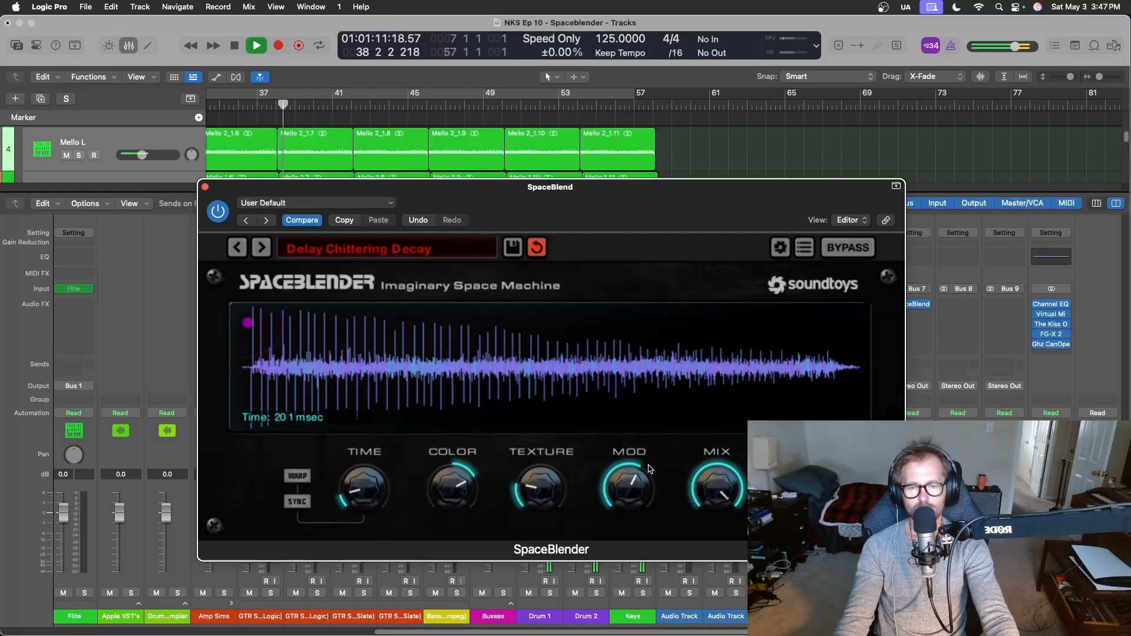
pyautogui.moveTo(648, 465); pyautogui.dragTo(667, 237)
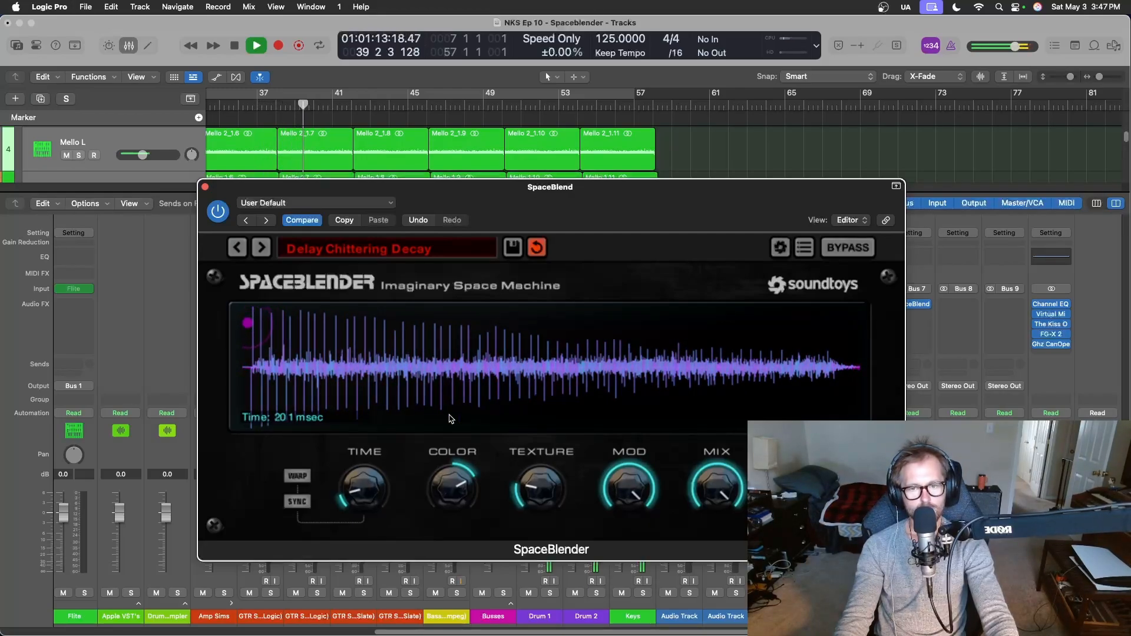
pyautogui.press('space')
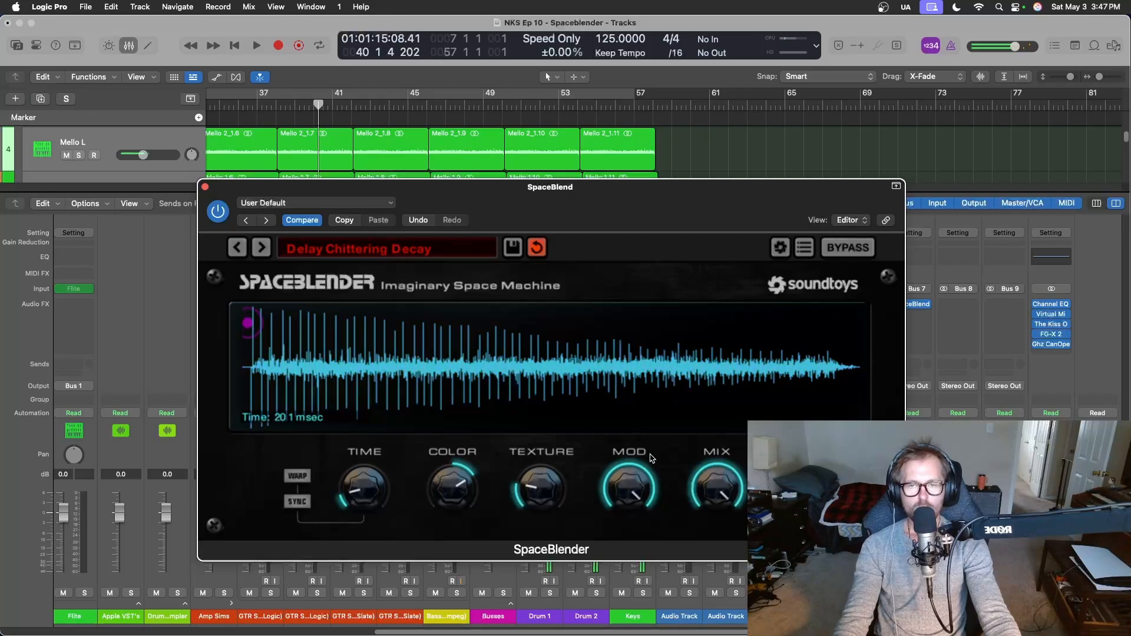
pyautogui.press('super+s')
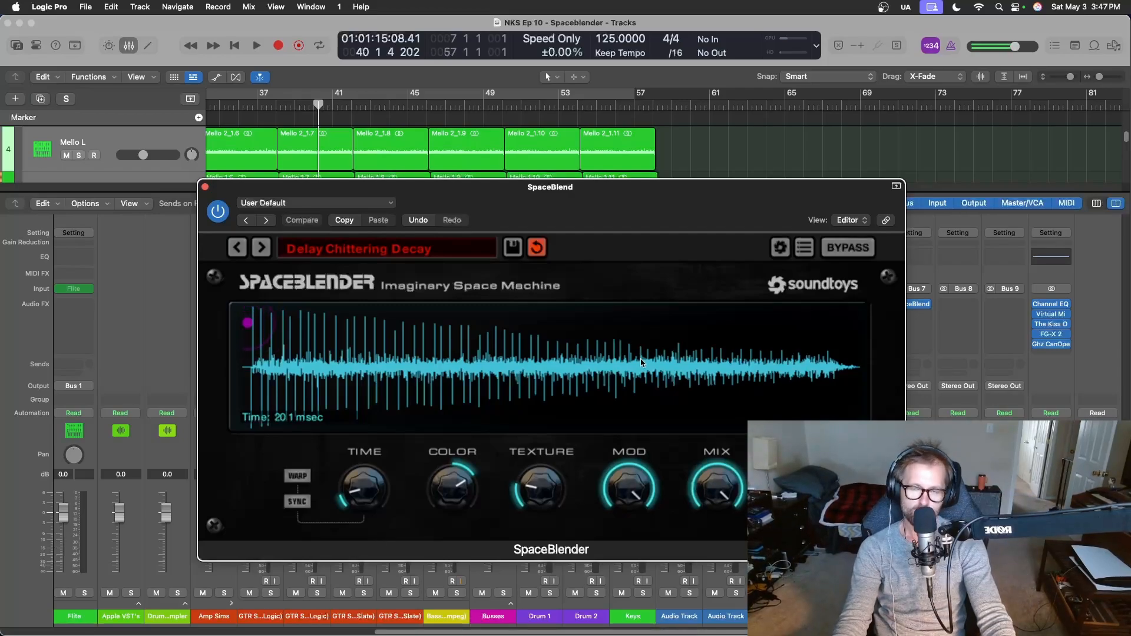
# Close the mixer and SpaceBlender, and move the playhead to just before the first Mello regions near bar 10.
pyautogui.press('x')
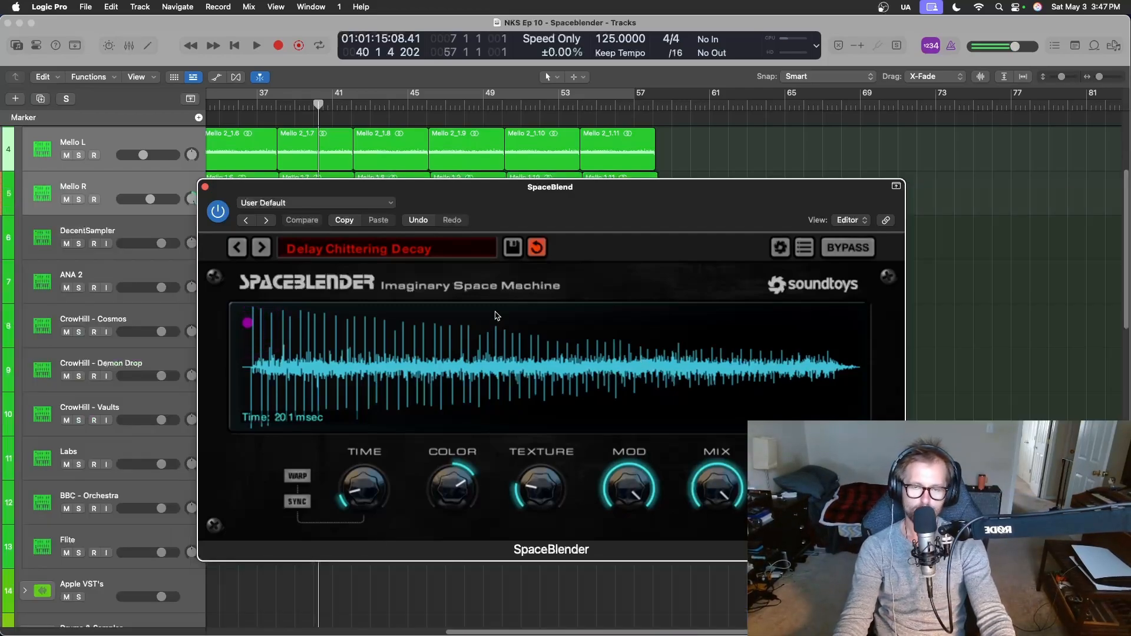
pyautogui.click(204, 187)
pyautogui.hscroll(-15, 511, 309)
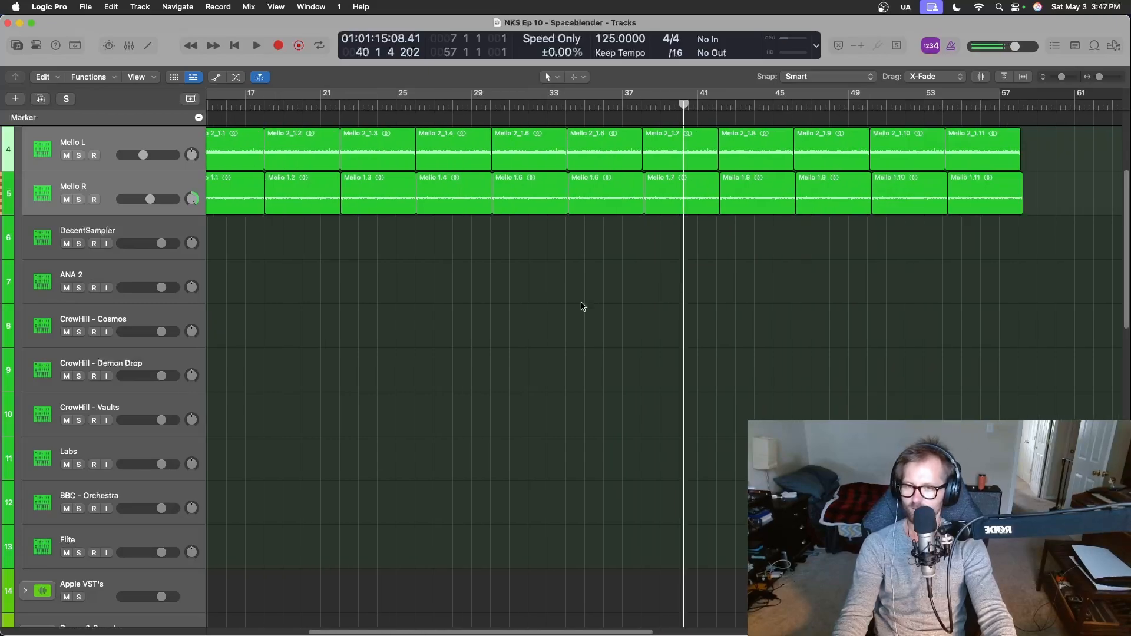
pyautogui.scroll(3, 555, 396)
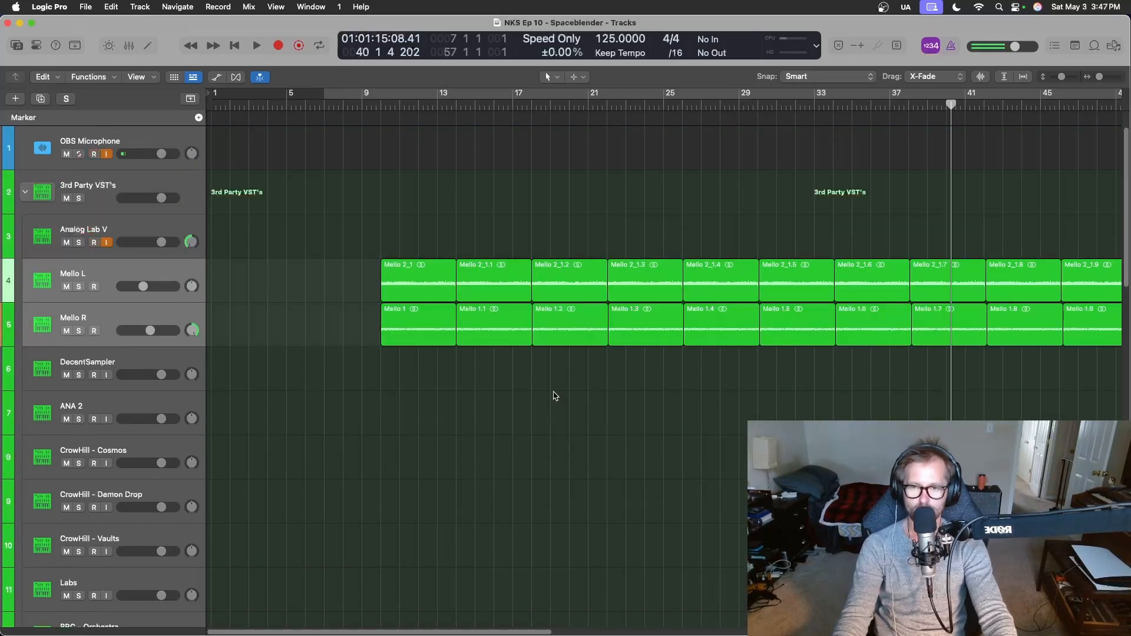
pyautogui.click(378, 106)
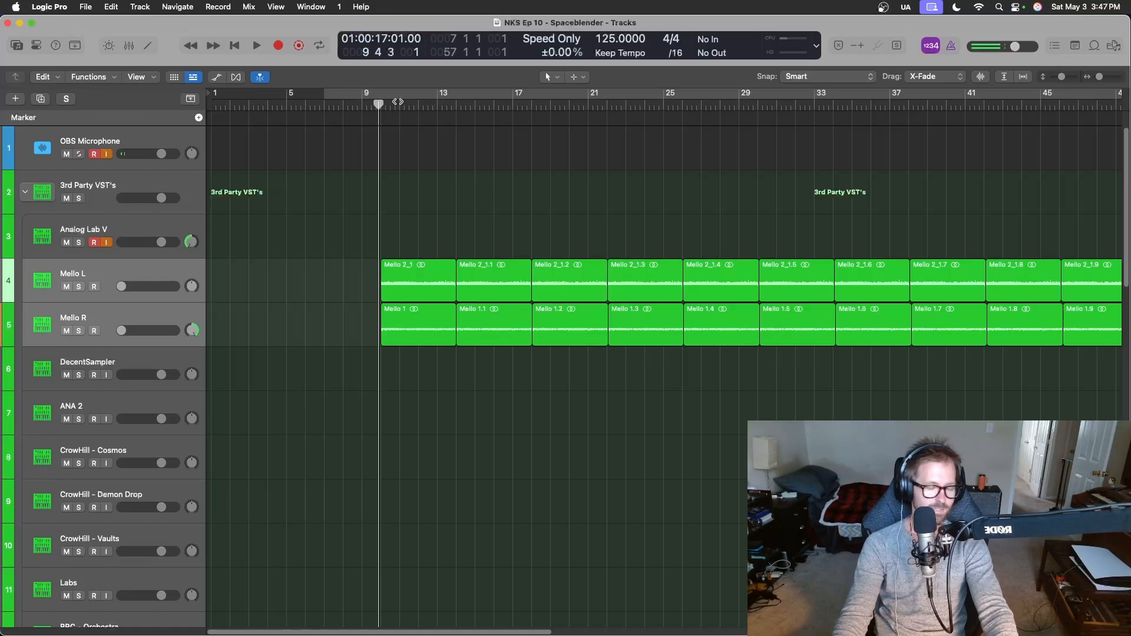
# Reopen the mixer at the bus channels and play the full mix from the start of the Mello parts.
pyautogui.press('x')
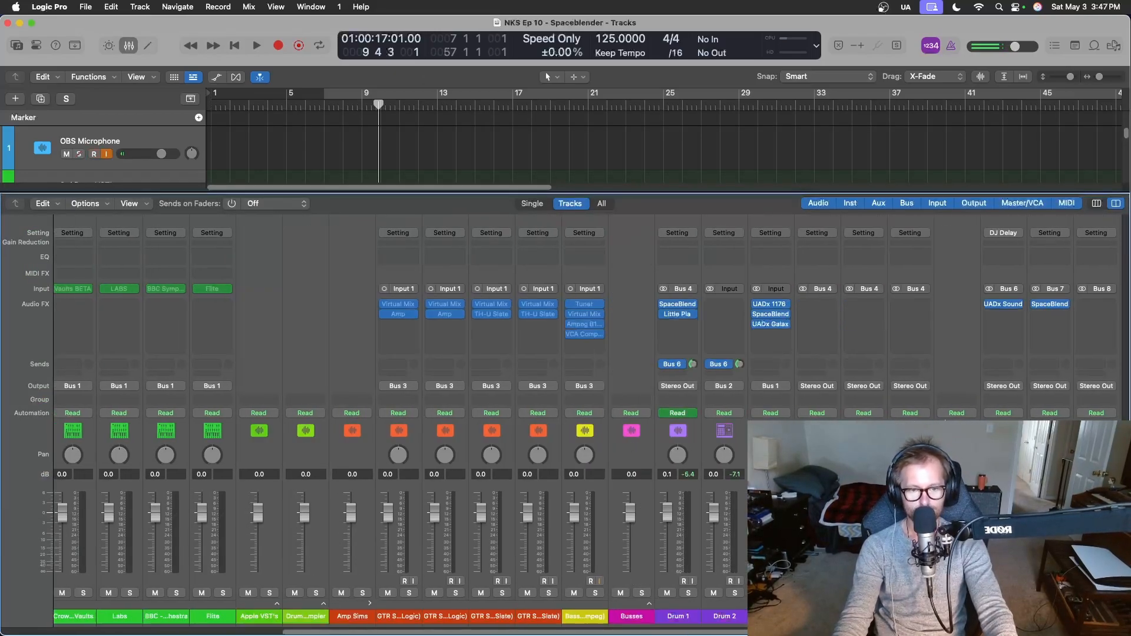
pyautogui.hscroll(3, 378, 412)
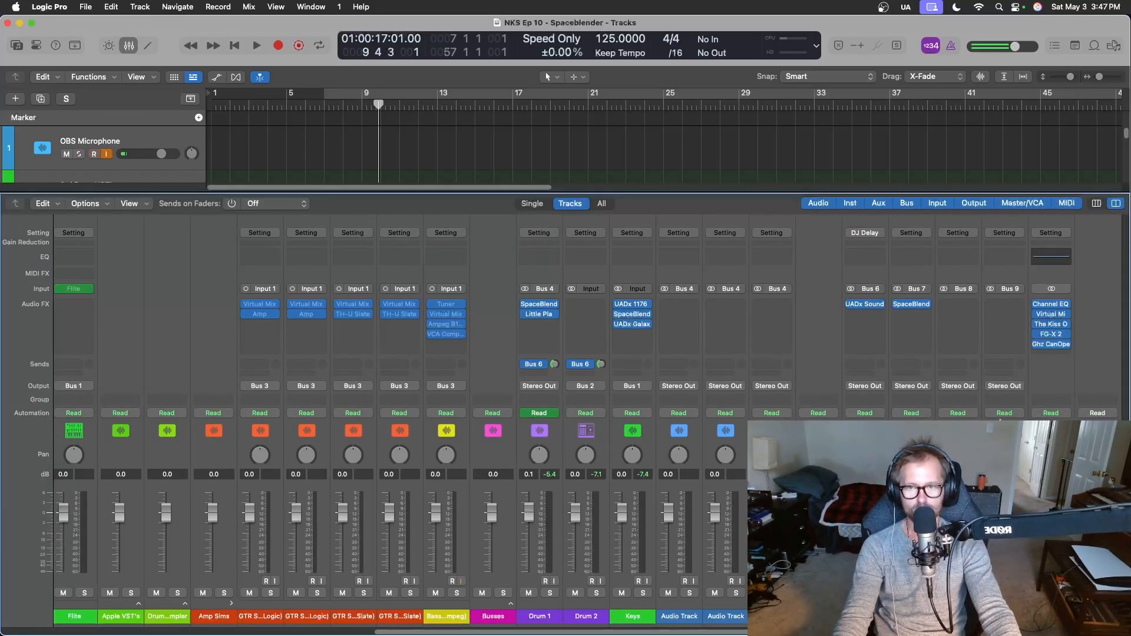
pyautogui.press('space')
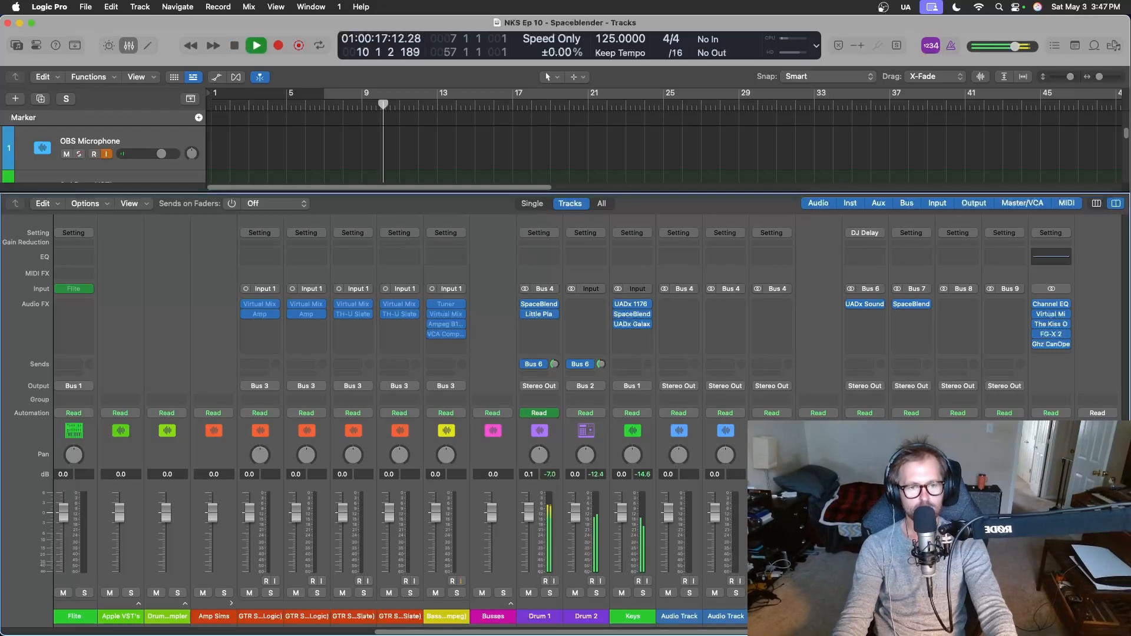
# Check the Mello channels and the SpaceBlender on the Bus 7 return during playback, and close the plug-in and mixer.
pyautogui.press('x')
pyautogui.press('x')
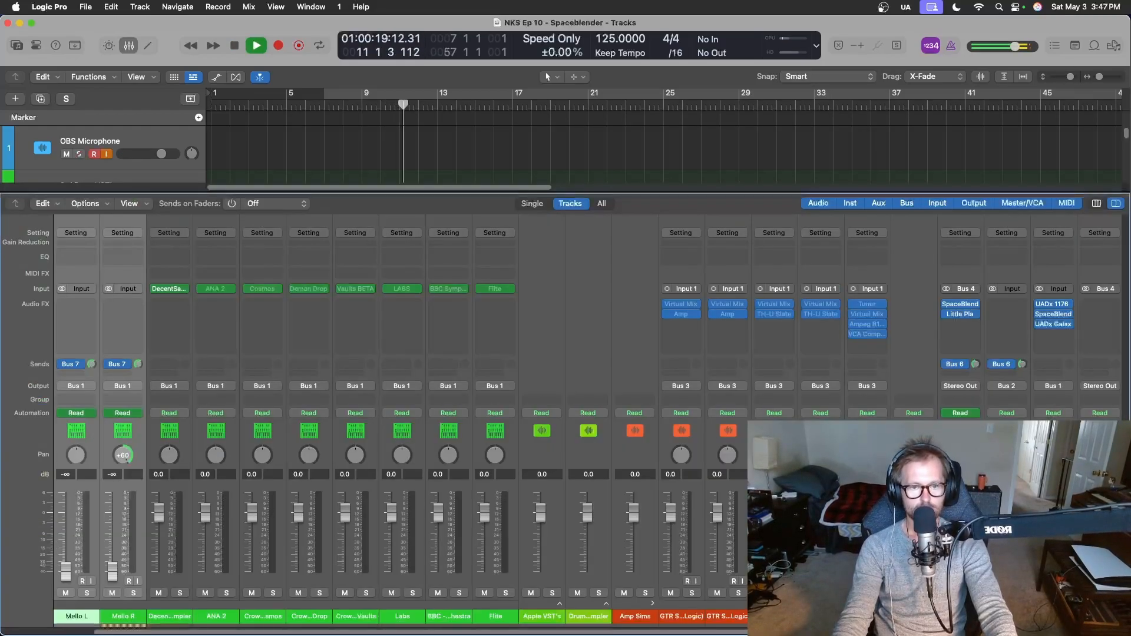
pyautogui.hscroll(-7, 377, 412)
pyautogui.hscroll(7, 377, 413)
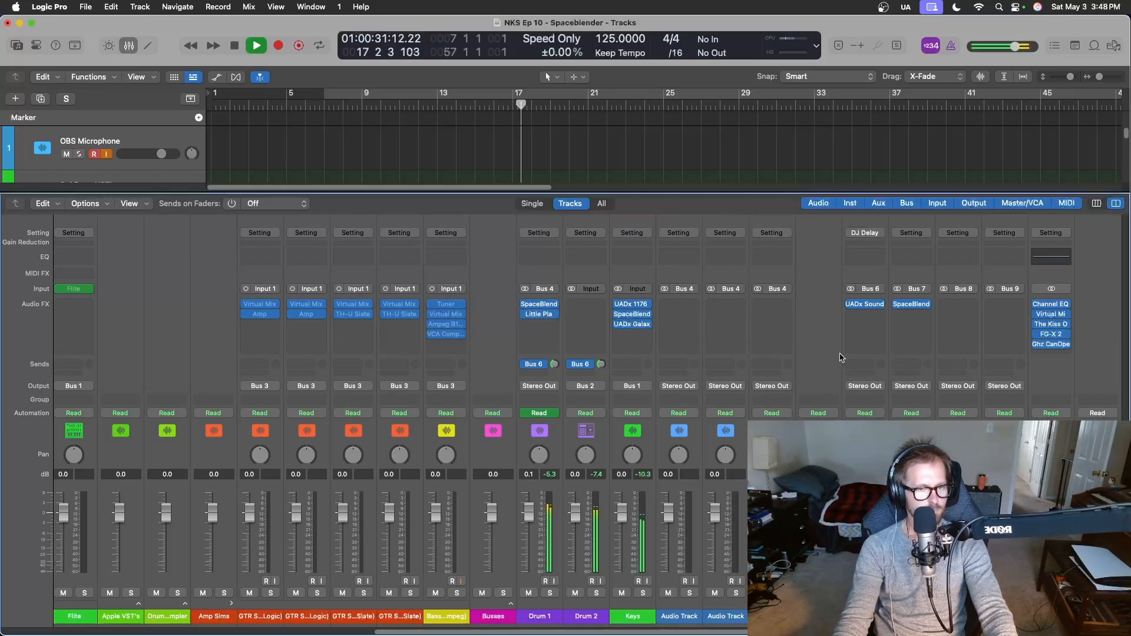
pyautogui.click(917, 305)
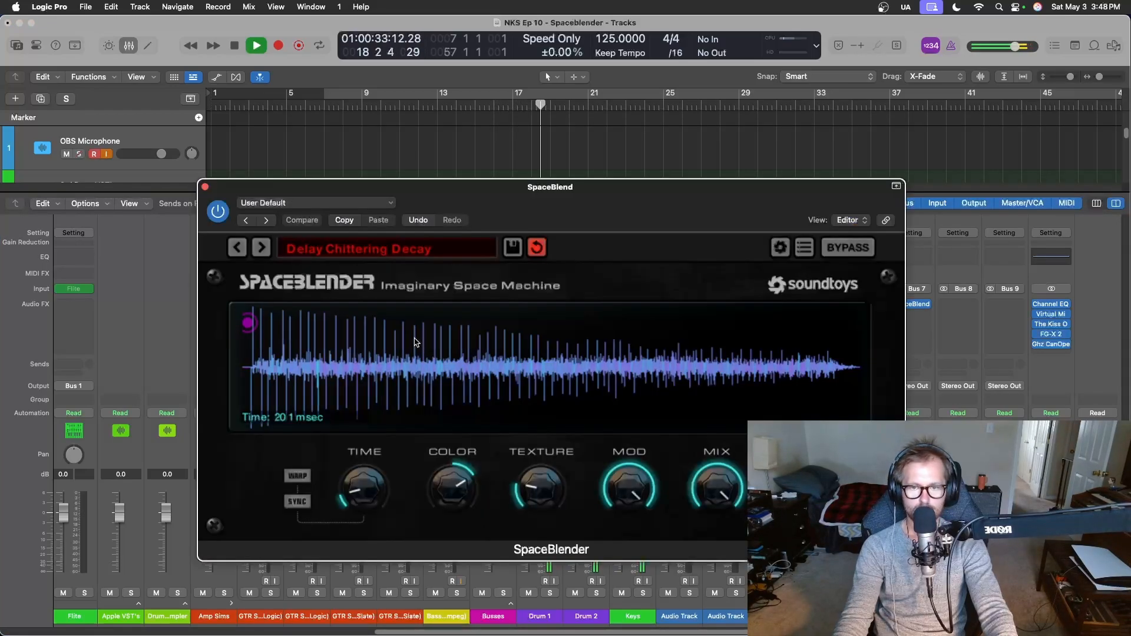
pyautogui.click(205, 187)
pyautogui.press('x')
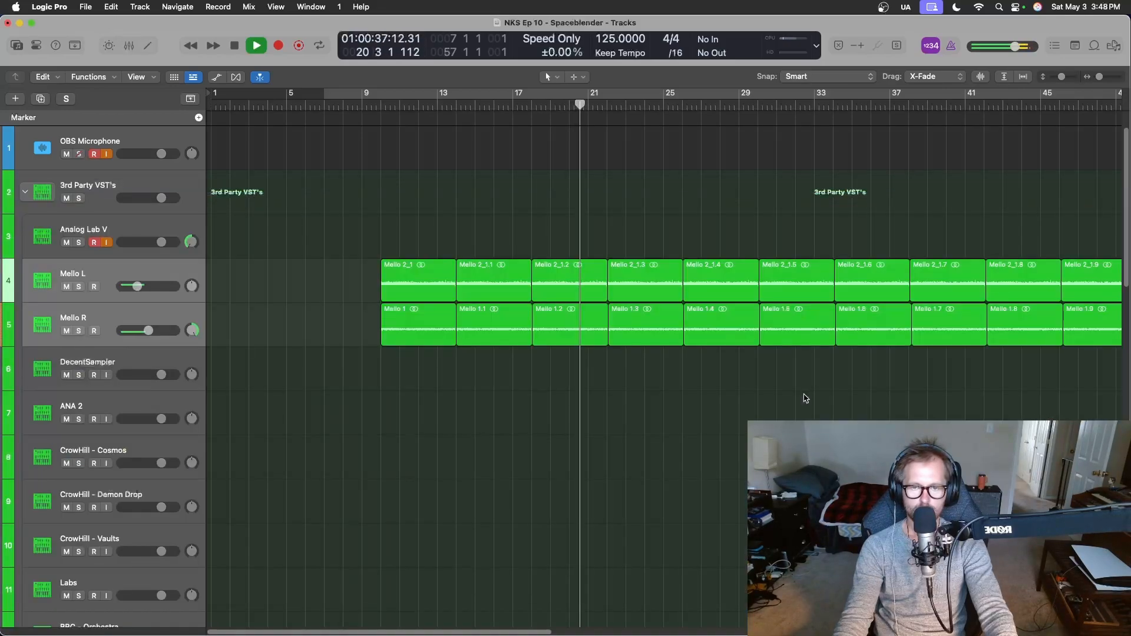
# Stop playback, reopen the mixer at the Mello channels and select the Mello R channel.
pyautogui.press('space')
pyautogui.press('x')
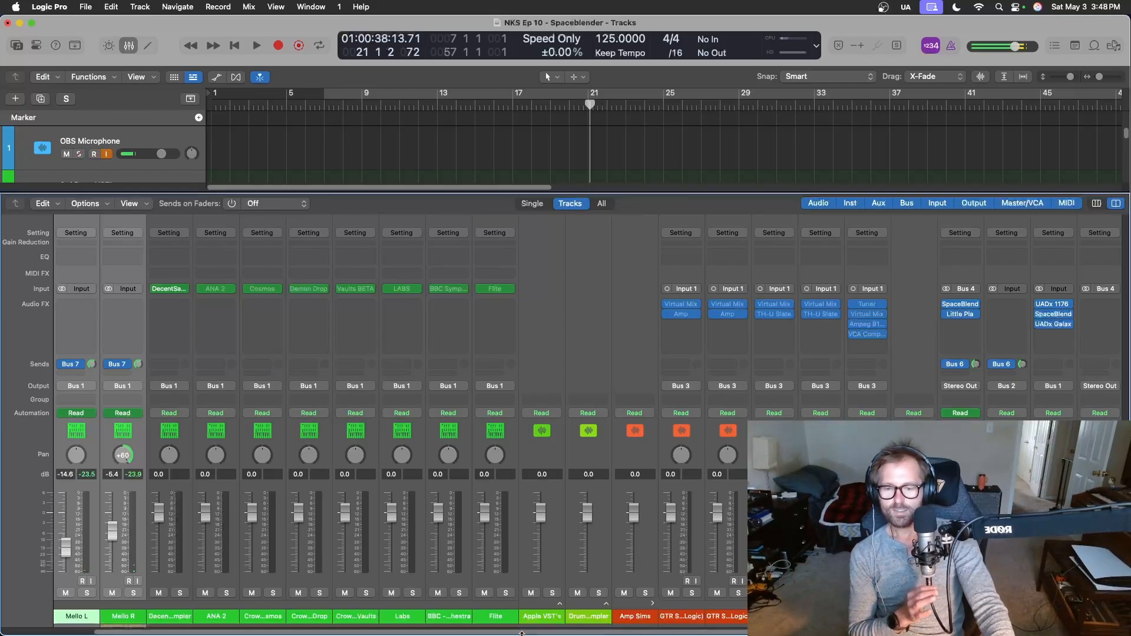
pyautogui.hscroll(-2, 715, 634)
pyautogui.hscroll(-2, 214, 634)
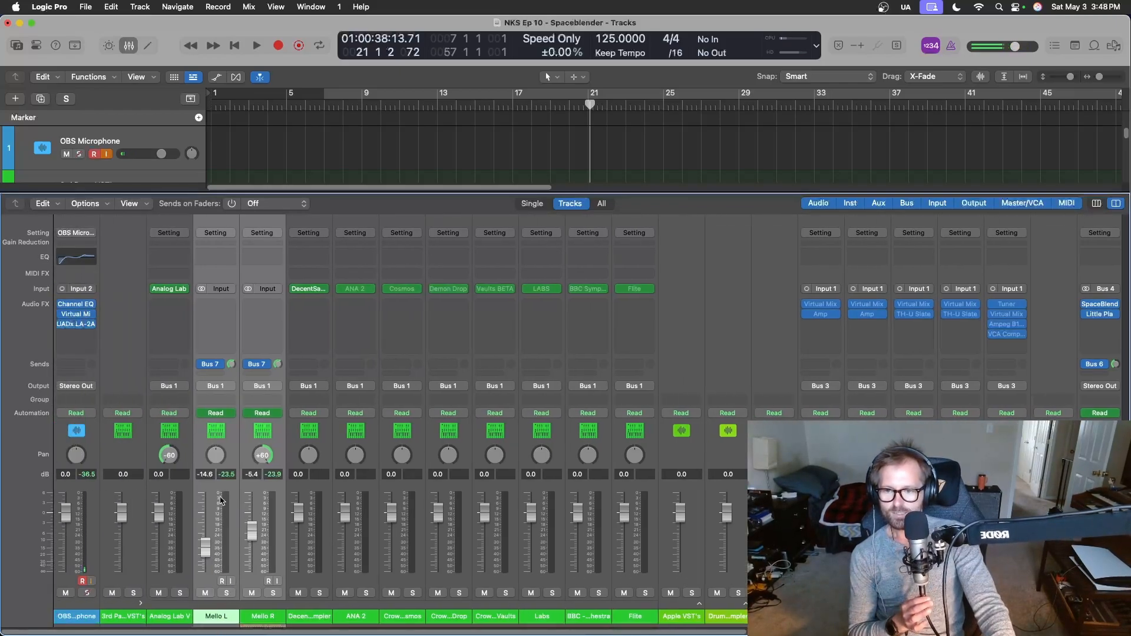
pyautogui.click(214, 496)
pyautogui.click(252, 495)
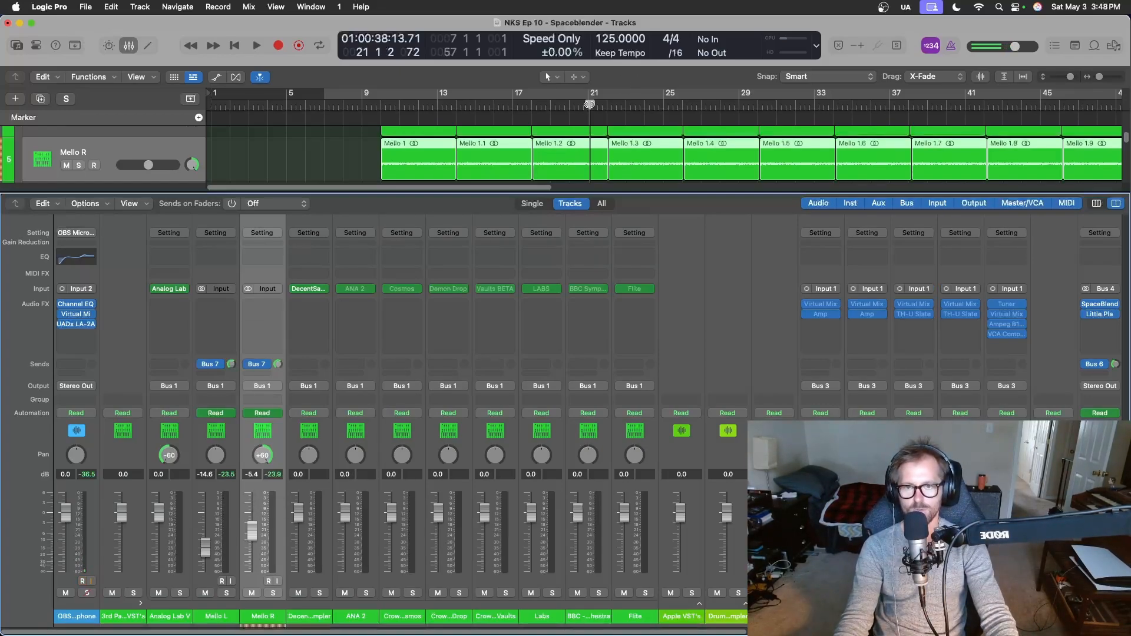
# Move the playhead to bar 30 and close the mixer.
pyautogui.moveTo(589, 104); pyautogui.dragTo(757, 104)
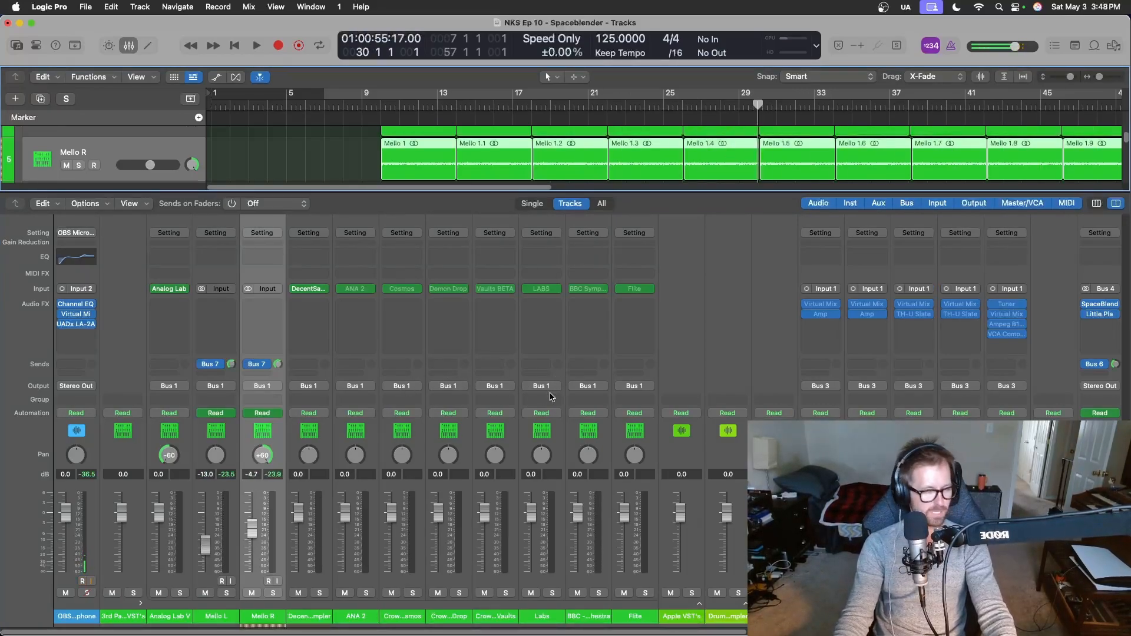
pyautogui.hscroll(10, 550, 397)
pyautogui.press('x')
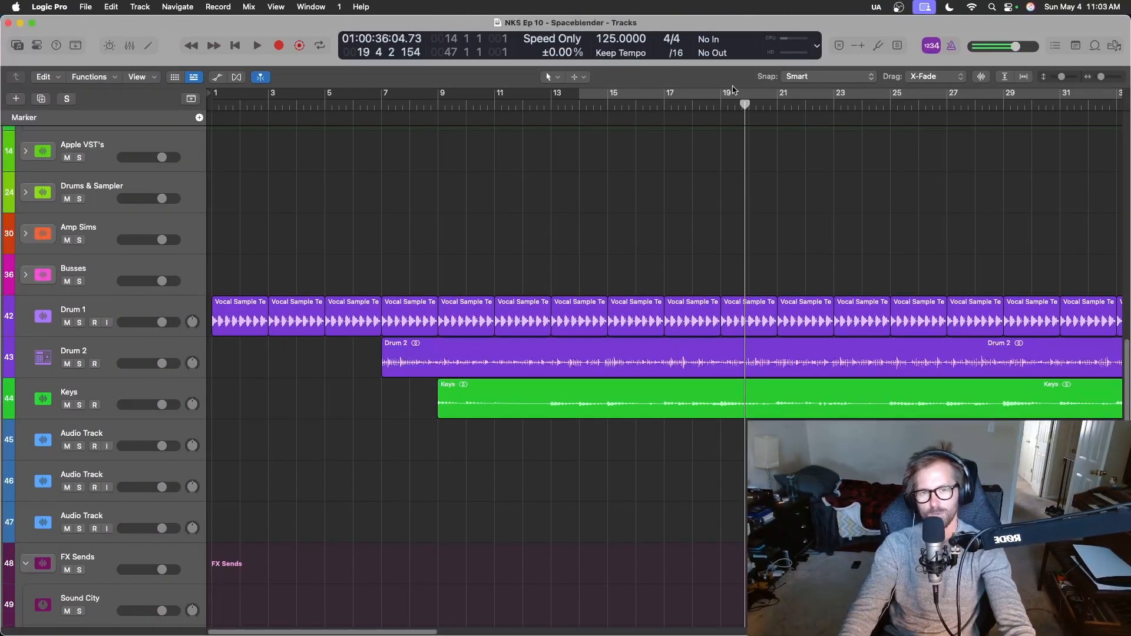
# Return the playhead to the start of the project and view the whole arrangement, including the Mello regions.
pyautogui.moveTo(747, 104); pyautogui.dragTo(166, 95)
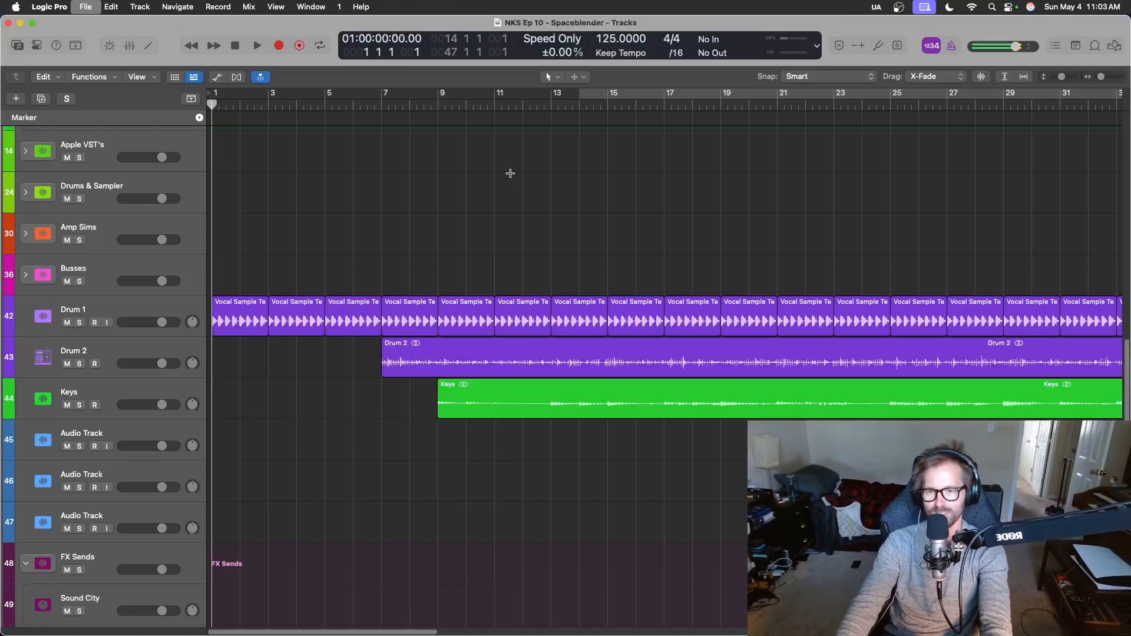
pyautogui.press('super+Left')
pyautogui.press('super+Left')
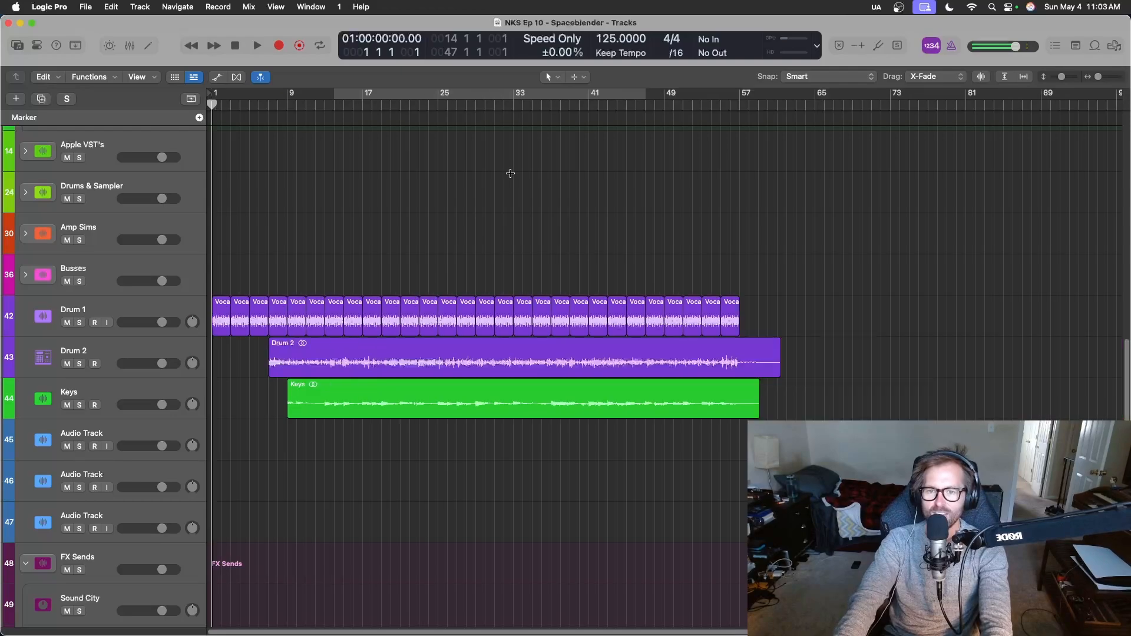
pyautogui.scroll(10, 528, 351)
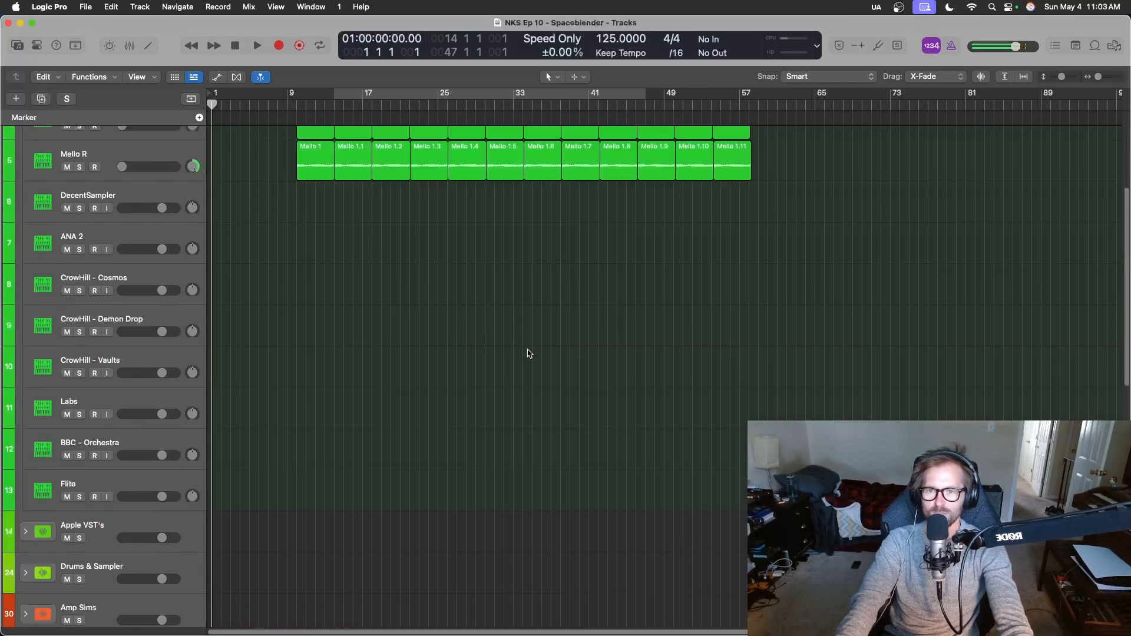
pyautogui.scroll(-7, 529, 353)
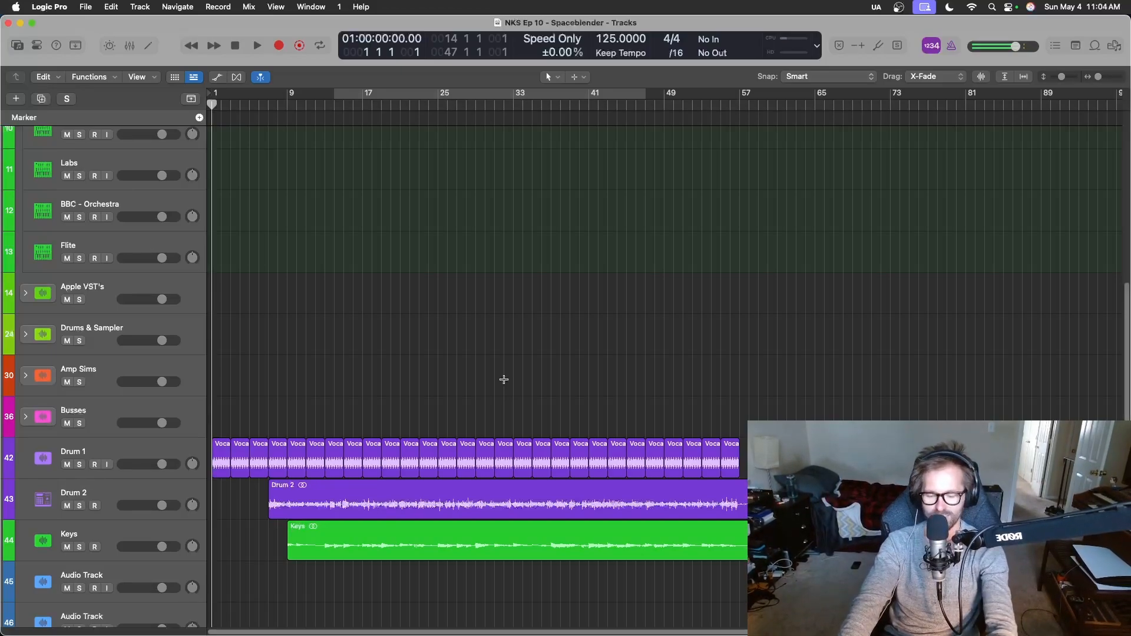
# Enlarge the track heights and play the arrangement from bar 7, where Drum 2 starts.
pyautogui.press('super+Down')
pyautogui.scroll(-3, 505, 386)
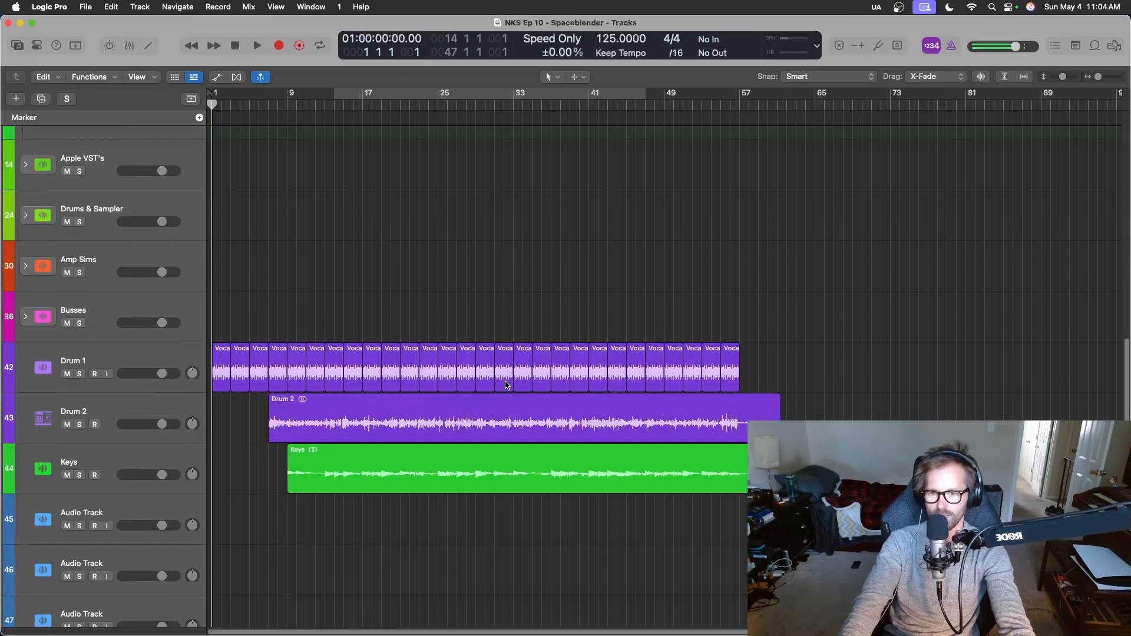
pyautogui.click(270, 106)
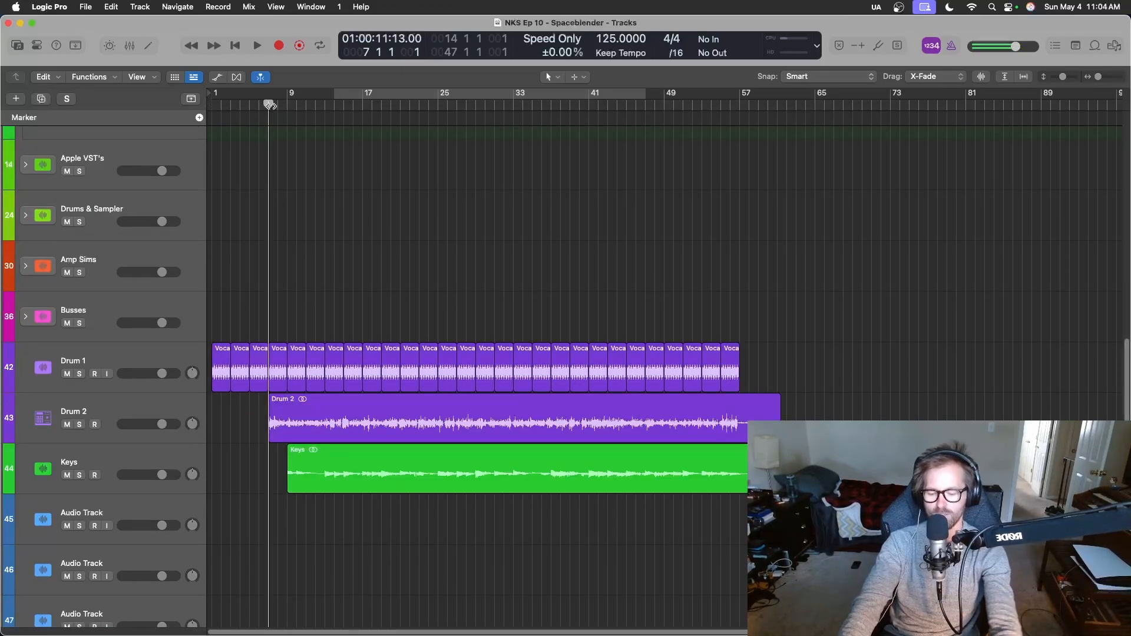
pyautogui.press('super+Right')
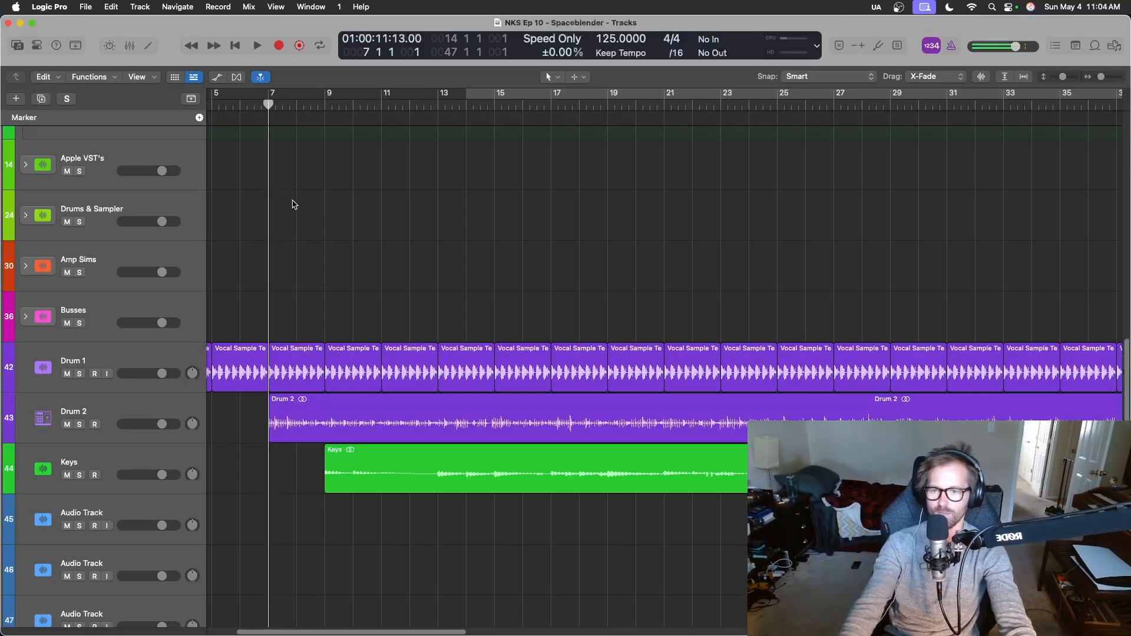
pyautogui.press('space')
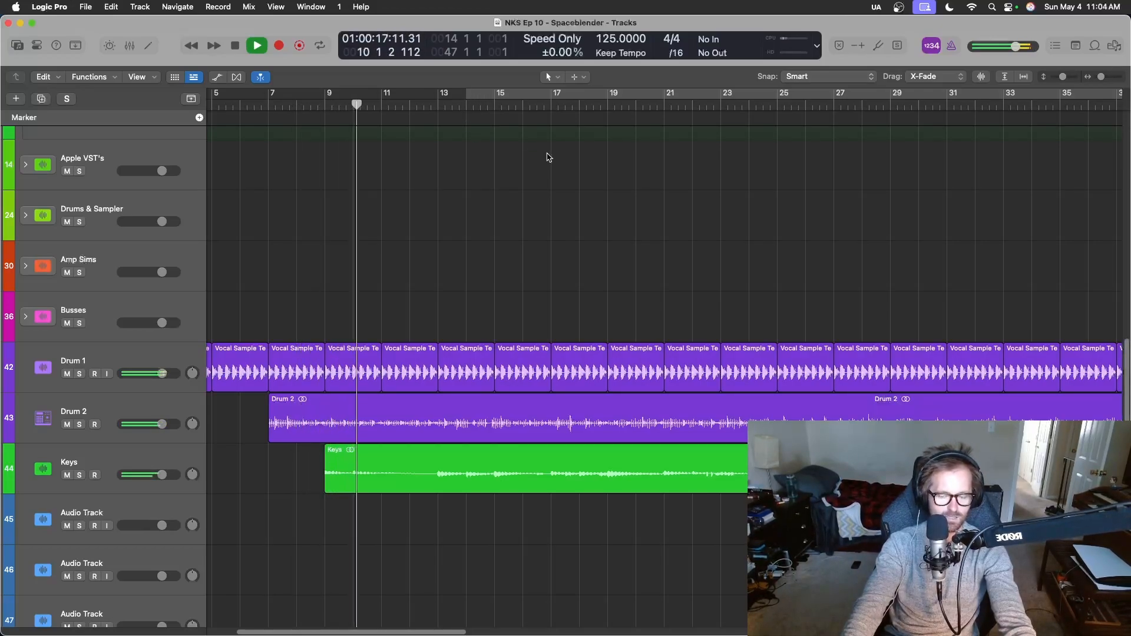
# Delete the Drum 1 region between bars 19 and 21.
pyautogui.scroll(-3, 548, 177)
pyautogui.scroll(3, 554, 295)
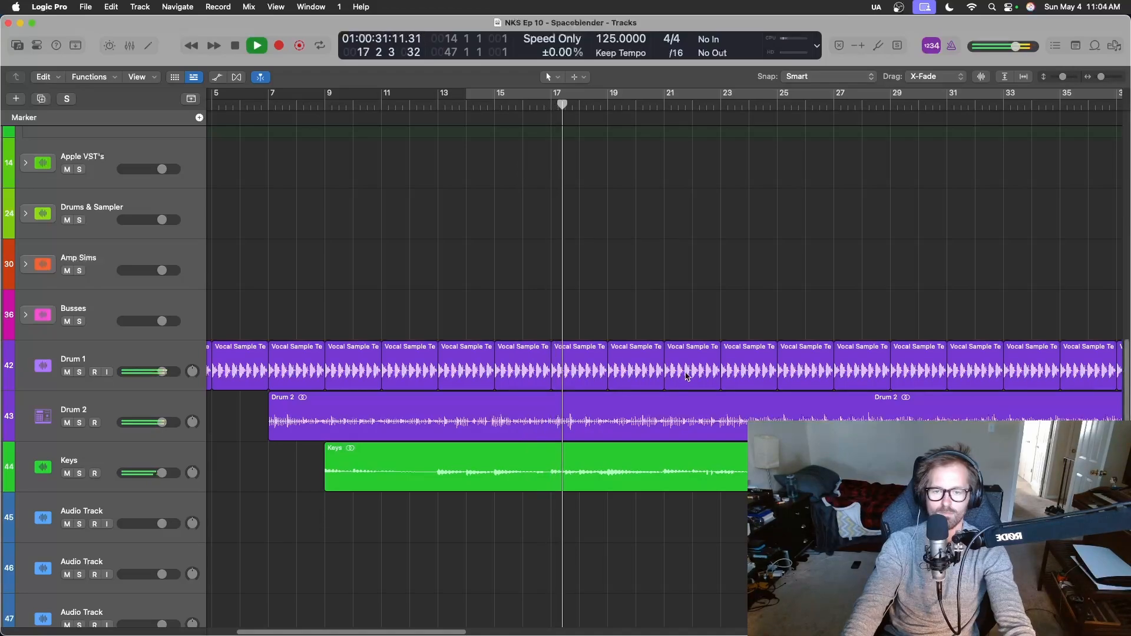
pyautogui.click(653, 378)
pyautogui.press('Delete')
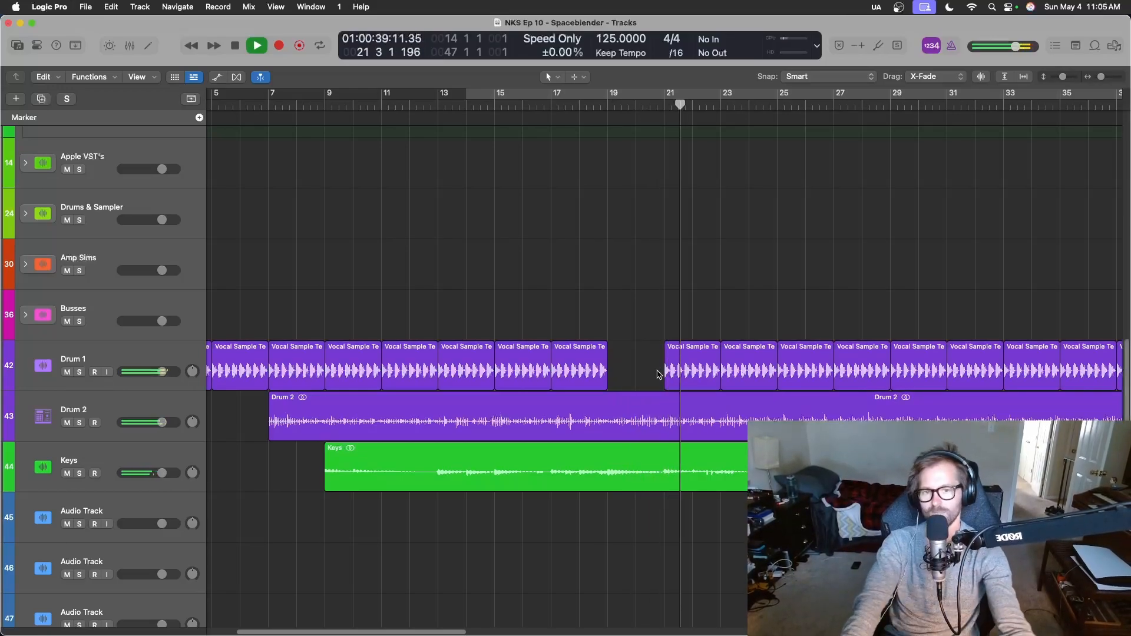
# Stop playback and replay the gap in Drum 1, starting from bar 16 beat 3.
pyautogui.scroll(-3, 676, 369)
pyautogui.scroll(1, 678, 371)
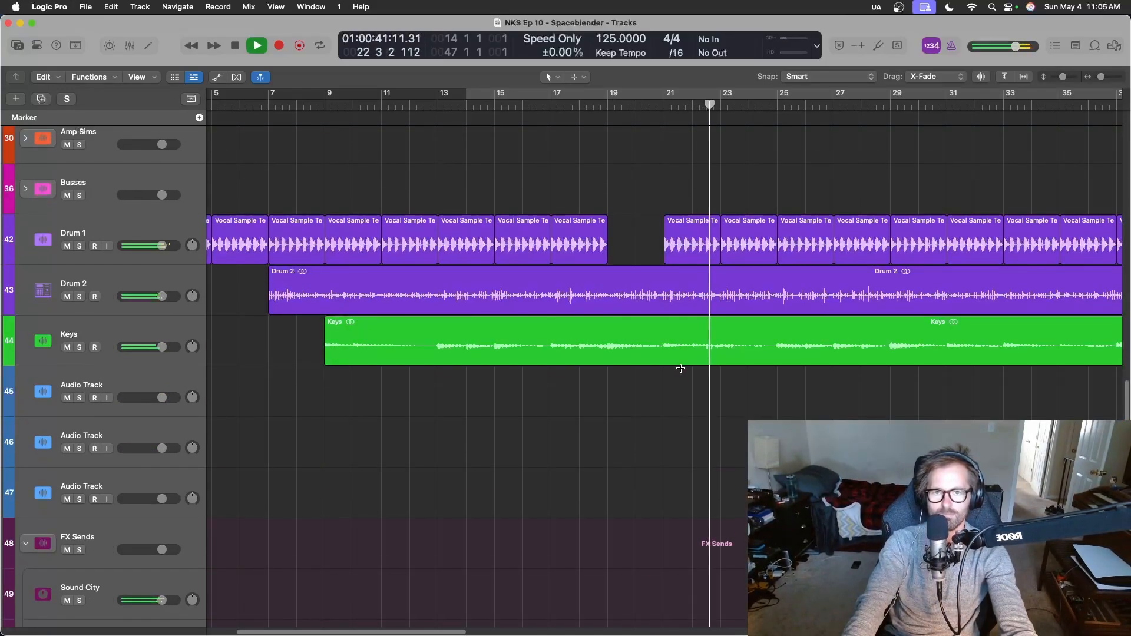
pyautogui.press('space')
pyautogui.press('space')
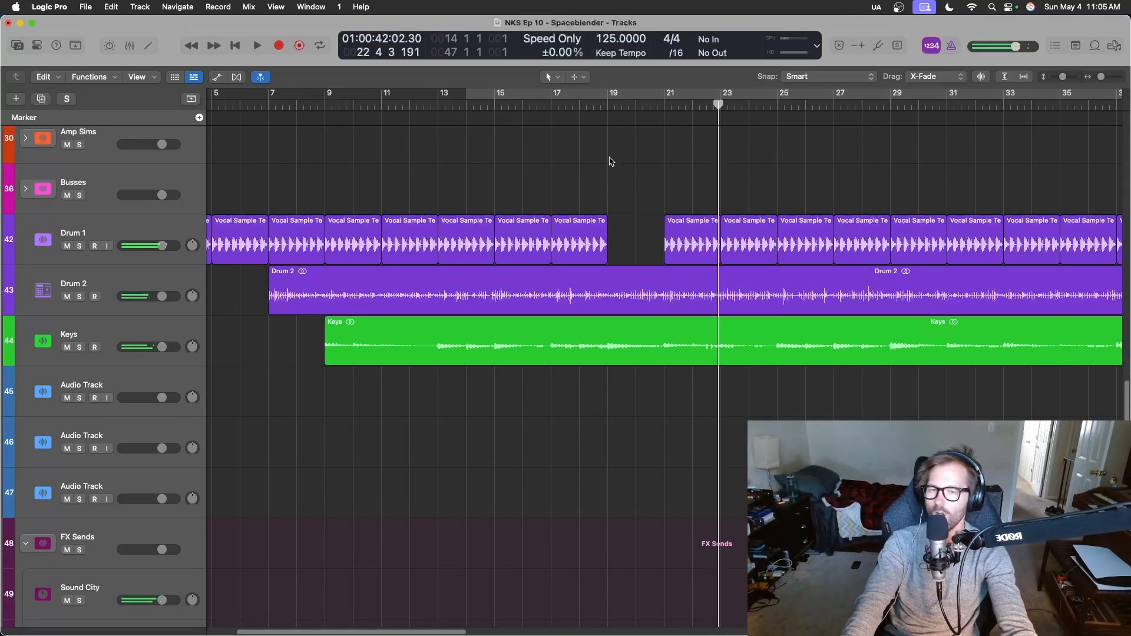
pyautogui.click(572, 108)
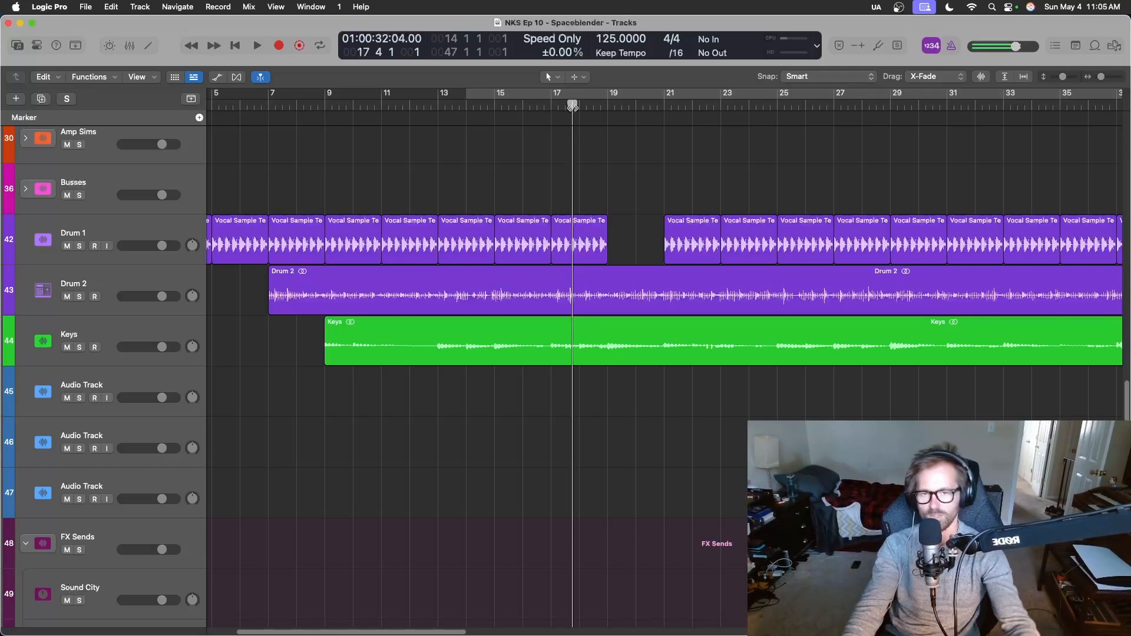
pyautogui.press('space')
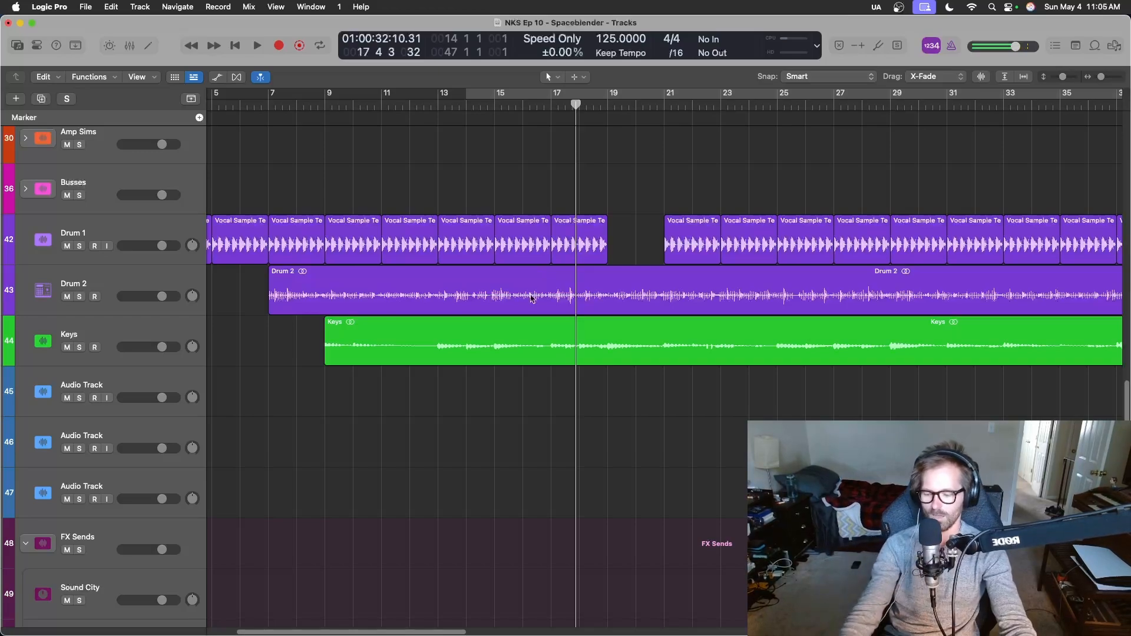
pyautogui.click(537, 106)
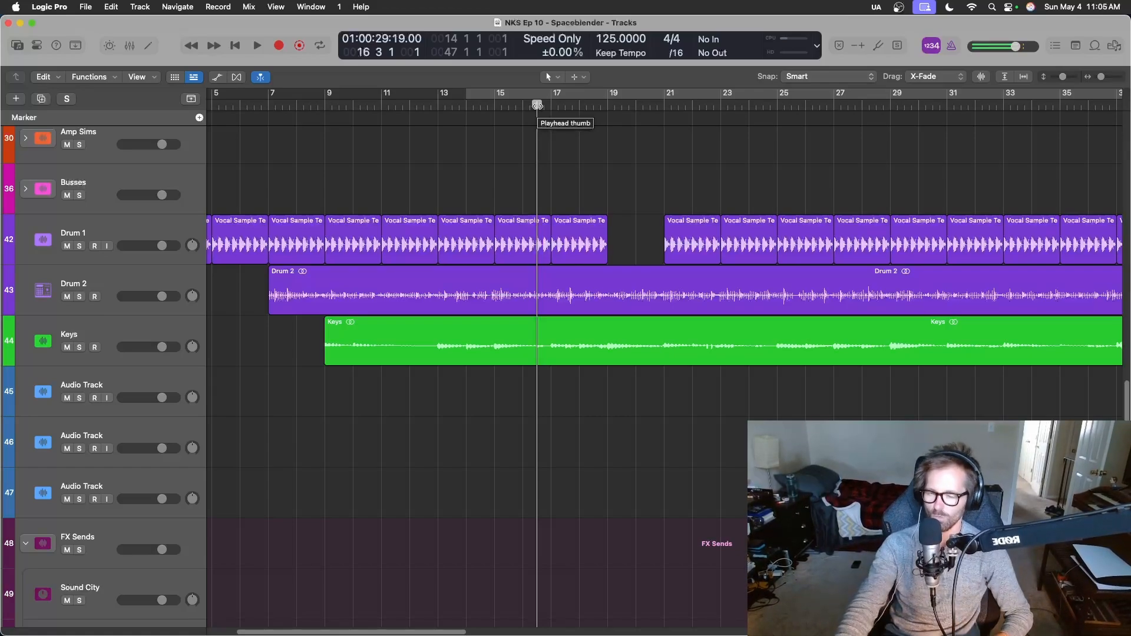
pyautogui.press('space')
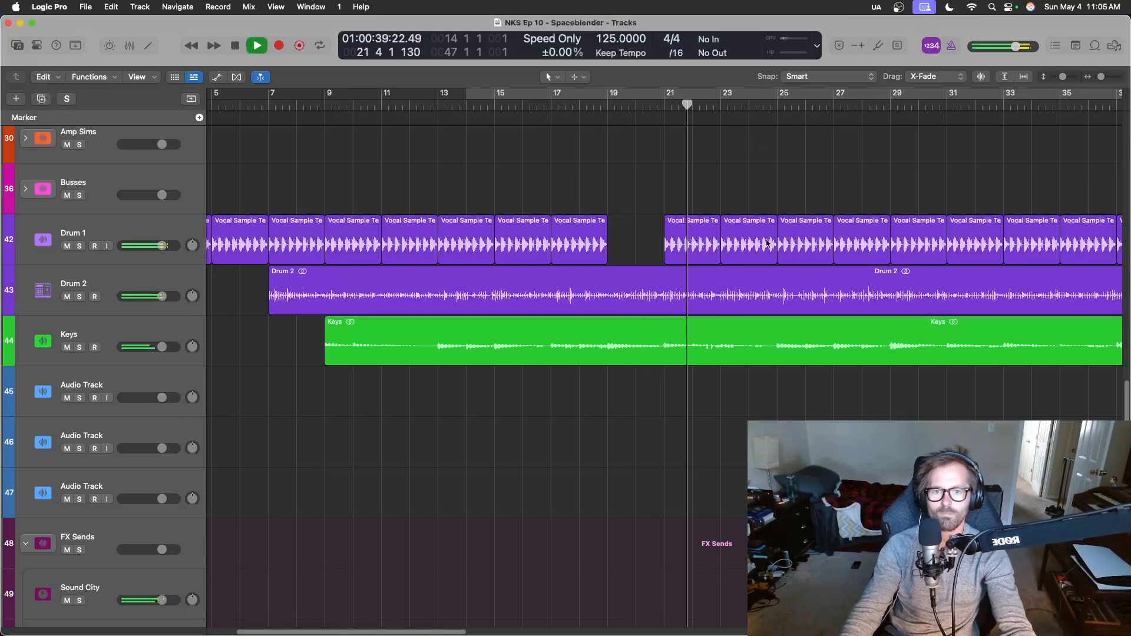
# Delete the Drum 1 region between bars 33 and 35.
pyautogui.scroll(-5, 740, 325)
pyautogui.scroll(5, 741, 321)
pyautogui.scroll(1, 741, 320)
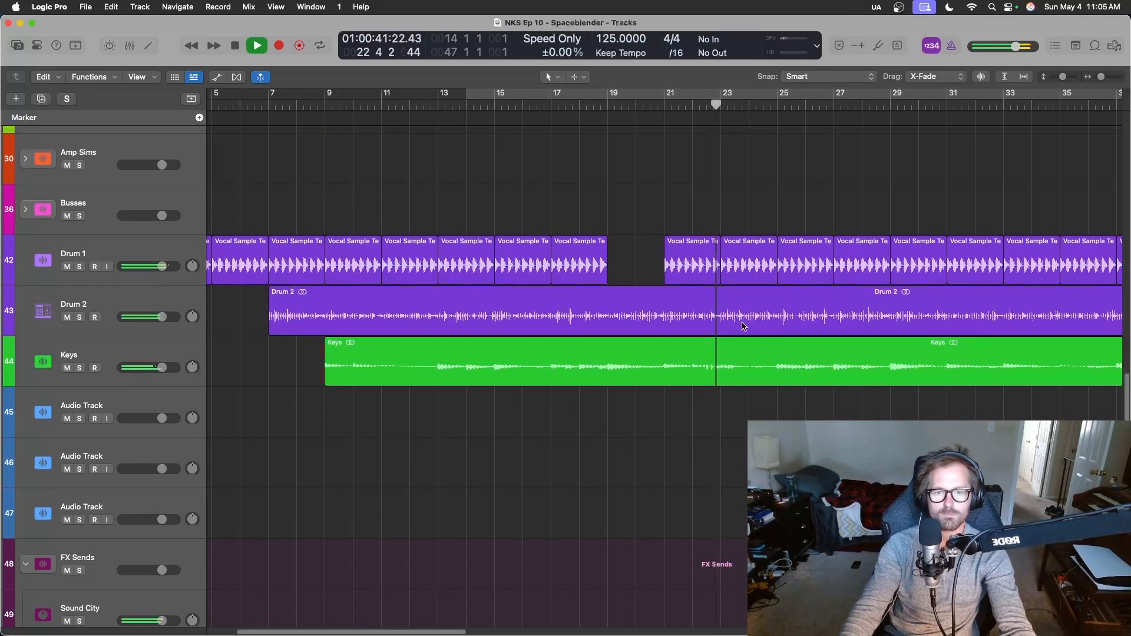
pyautogui.hscroll(3, 744, 327)
pyautogui.hscroll(8, 744, 328)
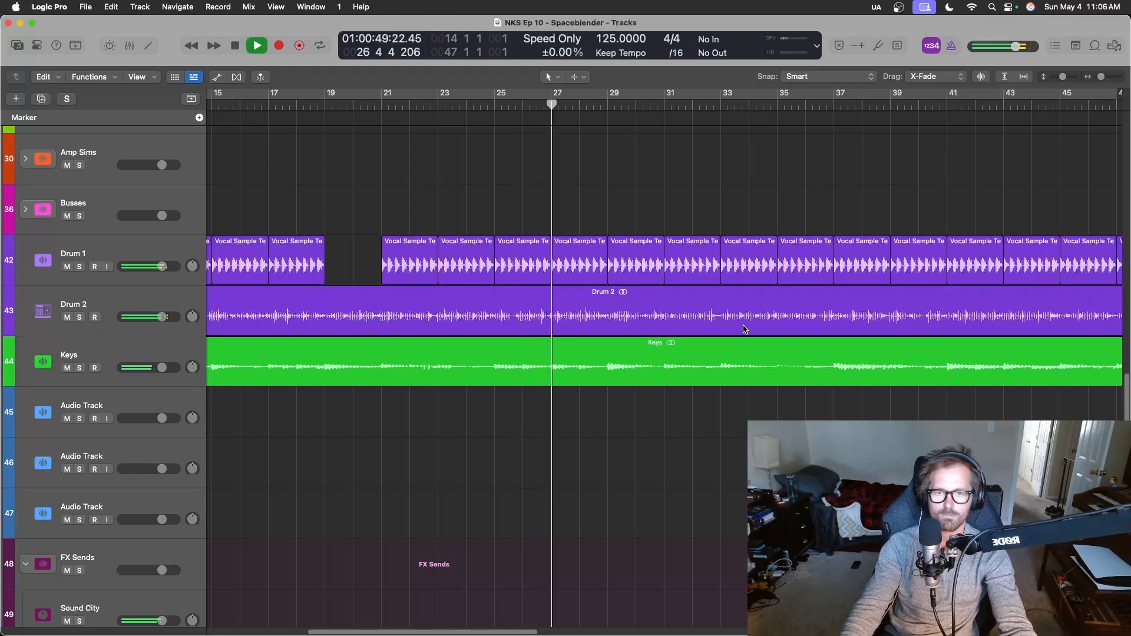
pyautogui.hscroll(5, 744, 329)
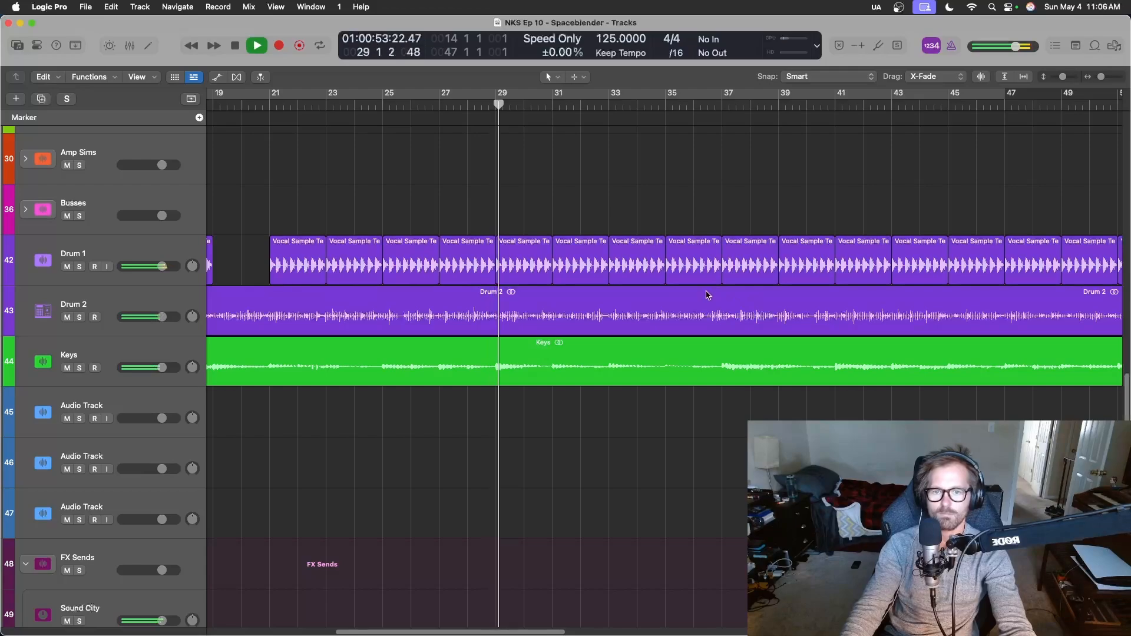
pyautogui.click(646, 277)
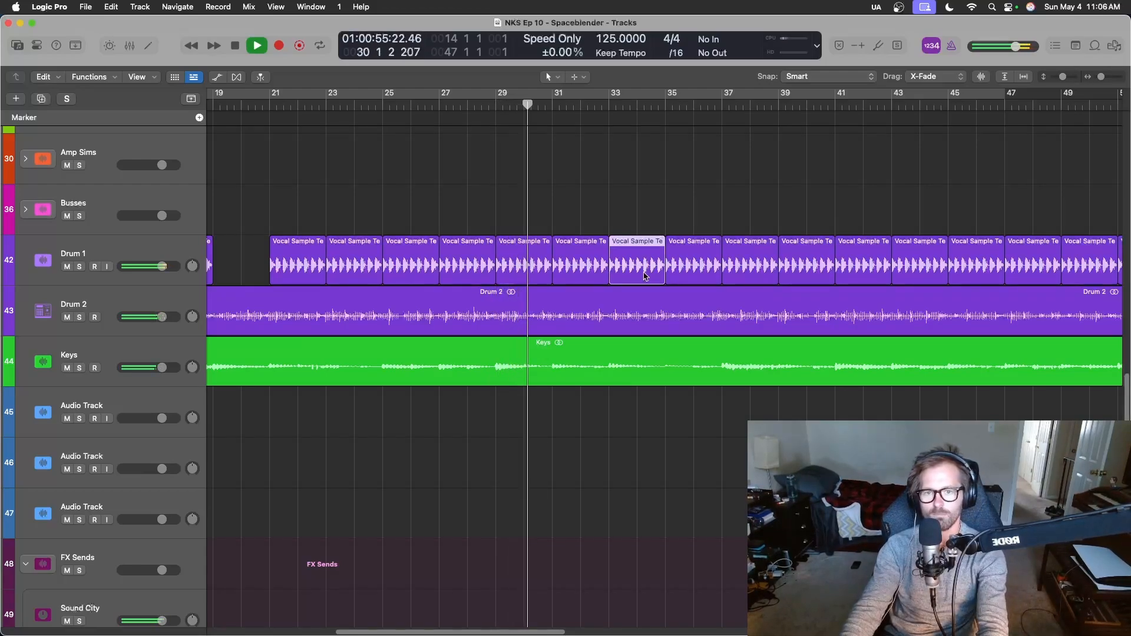
pyautogui.press('Delete')
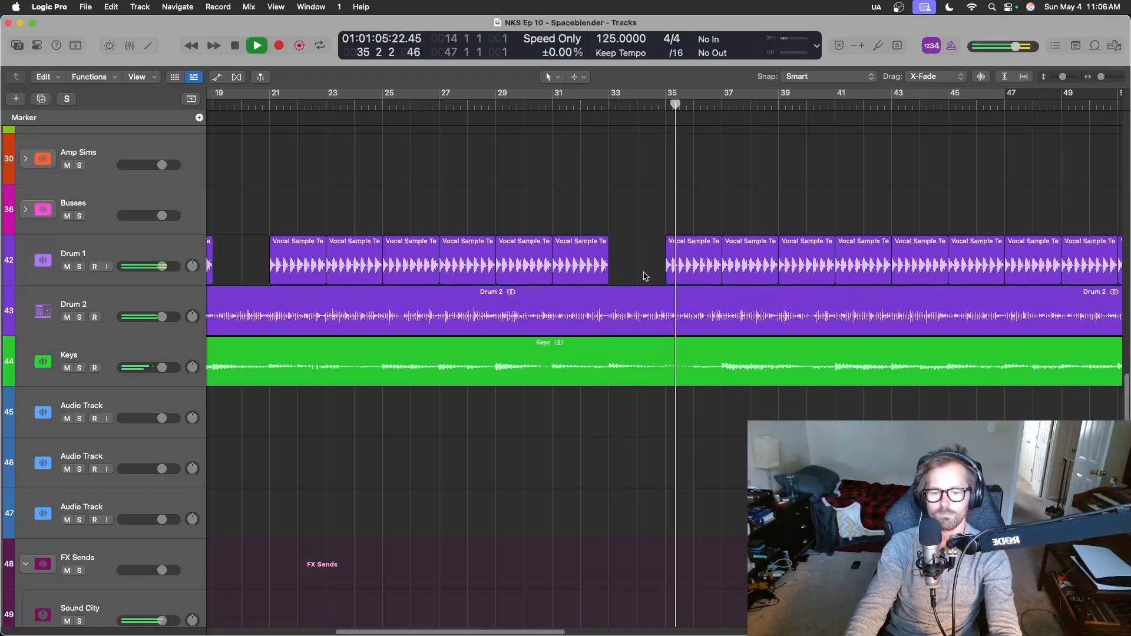
# Select the Drum 1 region starting at bar 43 and stop playback.
pyautogui.scroll(2, 648, 275)
pyautogui.hscroll(5, 653, 274)
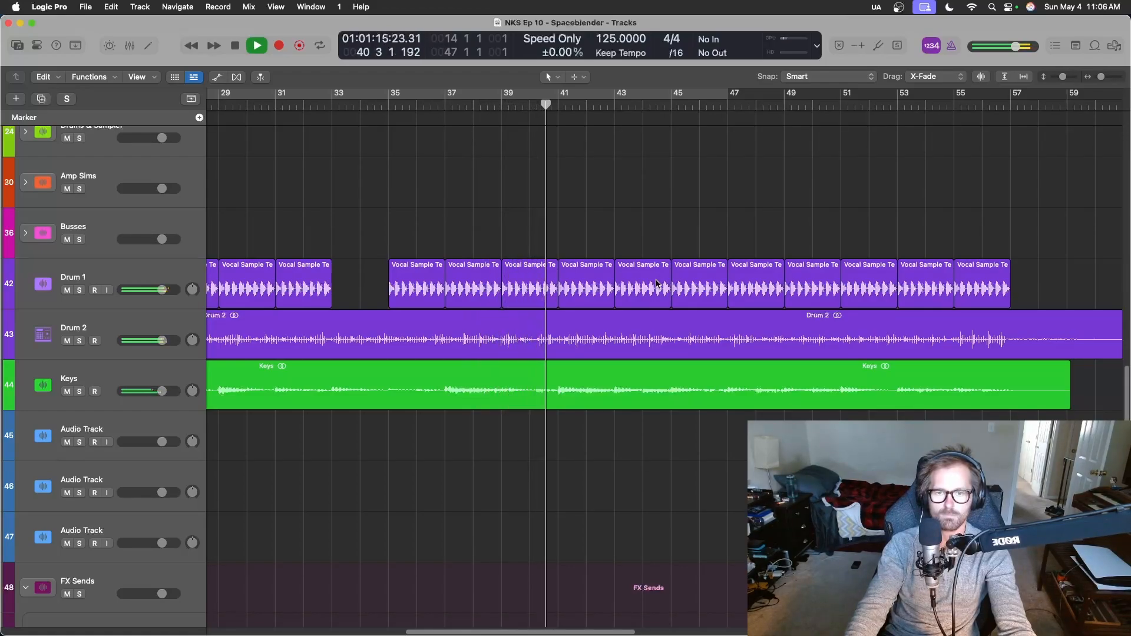
pyautogui.click(691, 290)
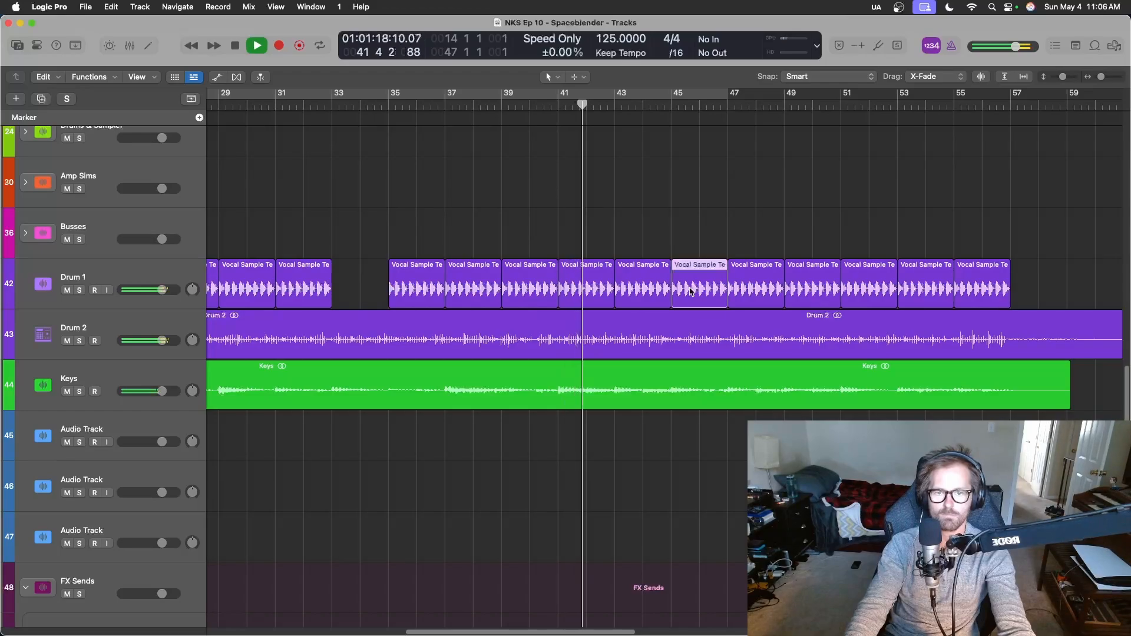
pyautogui.click(648, 295)
pyautogui.press('space')
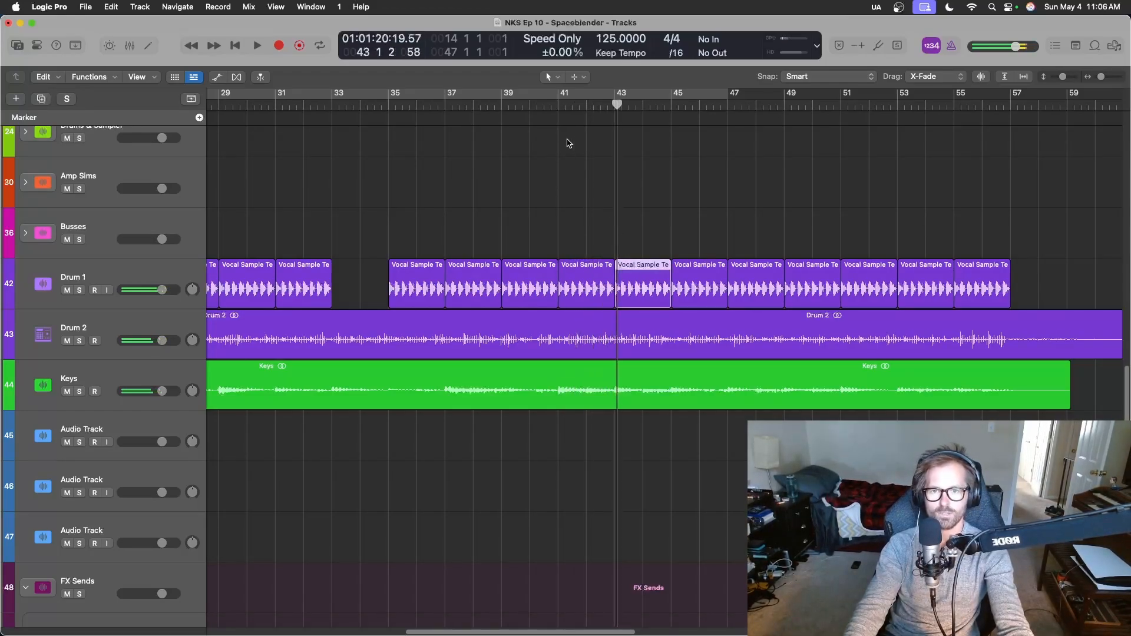
# Move the playhead to bar 40 beat 3, delete the Drum 1 region between bars 43 and 45, and play back the gap.
pyautogui.click(545, 107)
pyautogui.hscroll(-10, 466, 301)
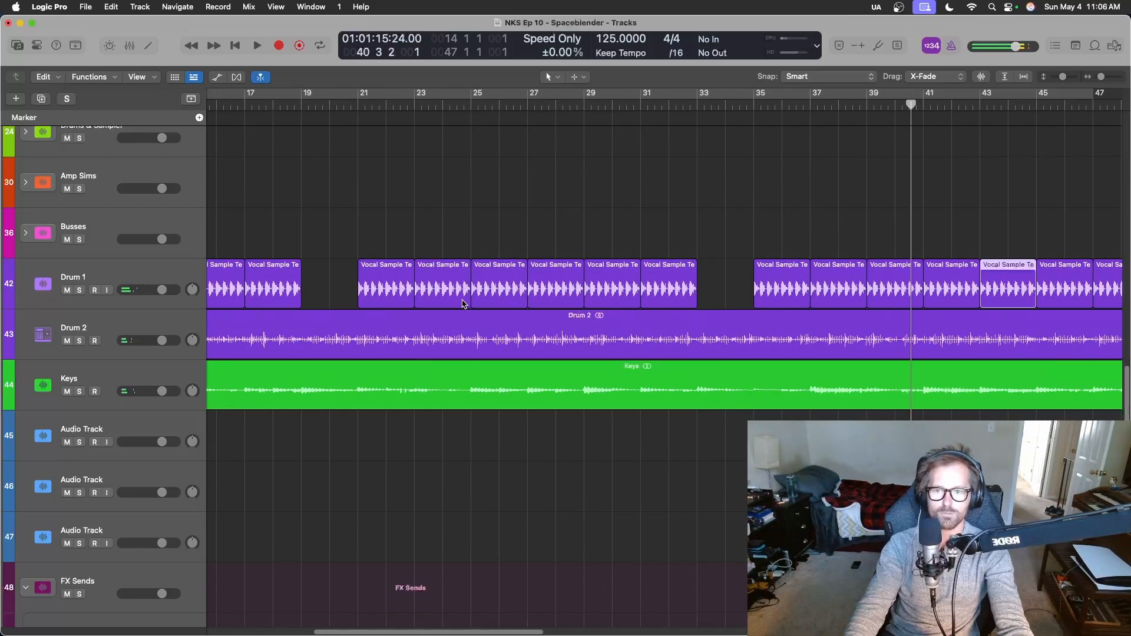
pyautogui.hscroll(-5, 463, 303)
pyautogui.hscroll(7, 465, 303)
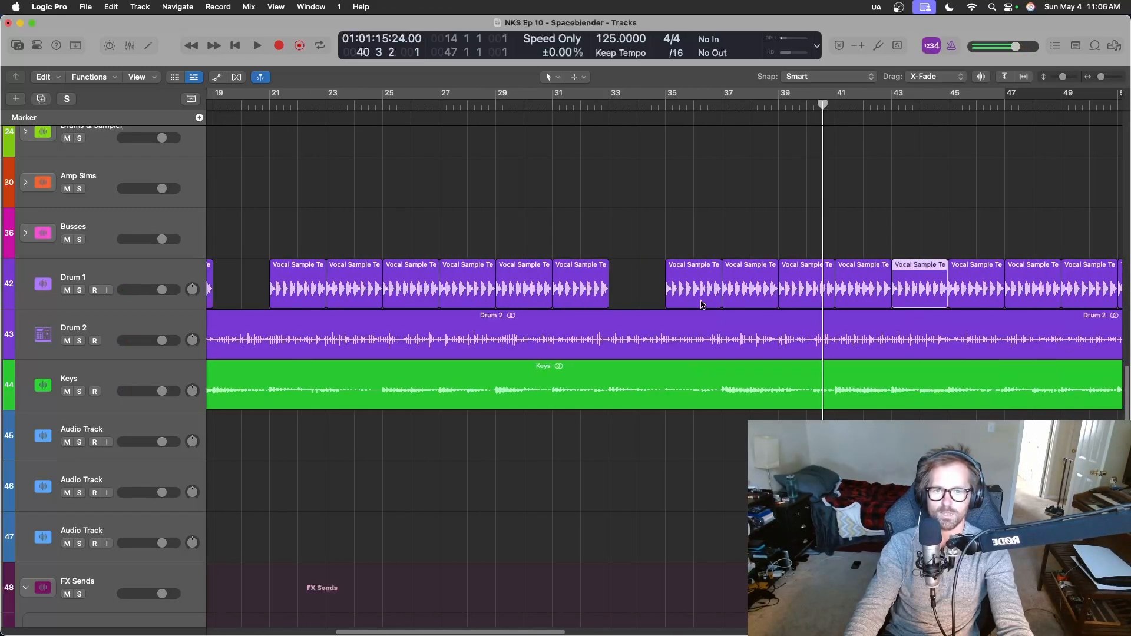
pyautogui.hscroll(2, 587, 252)
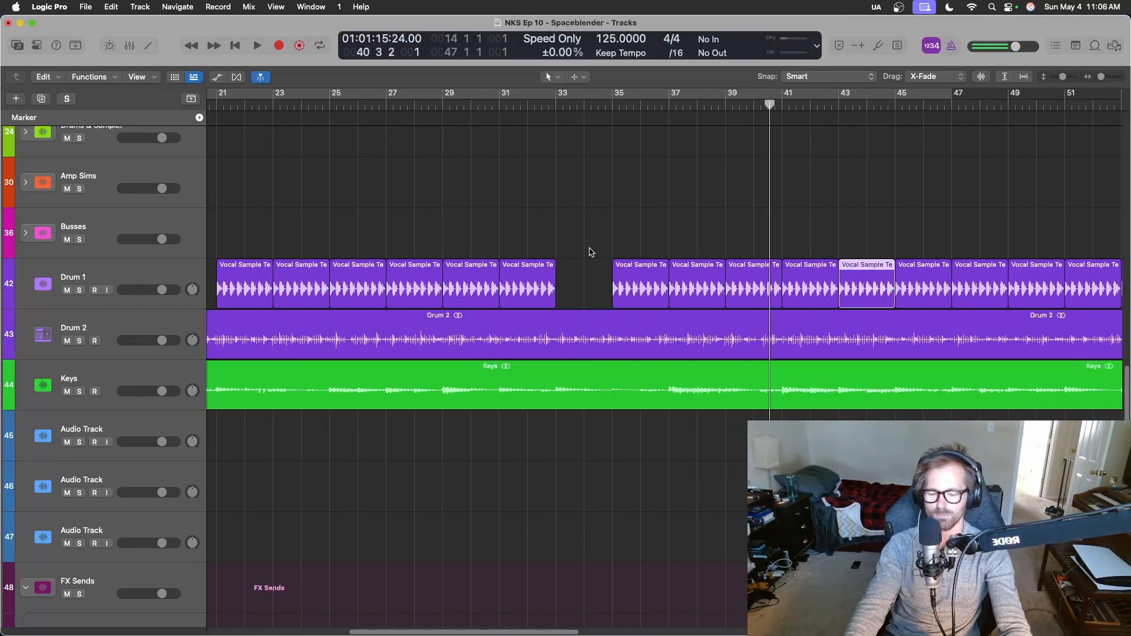
pyautogui.press('Delete')
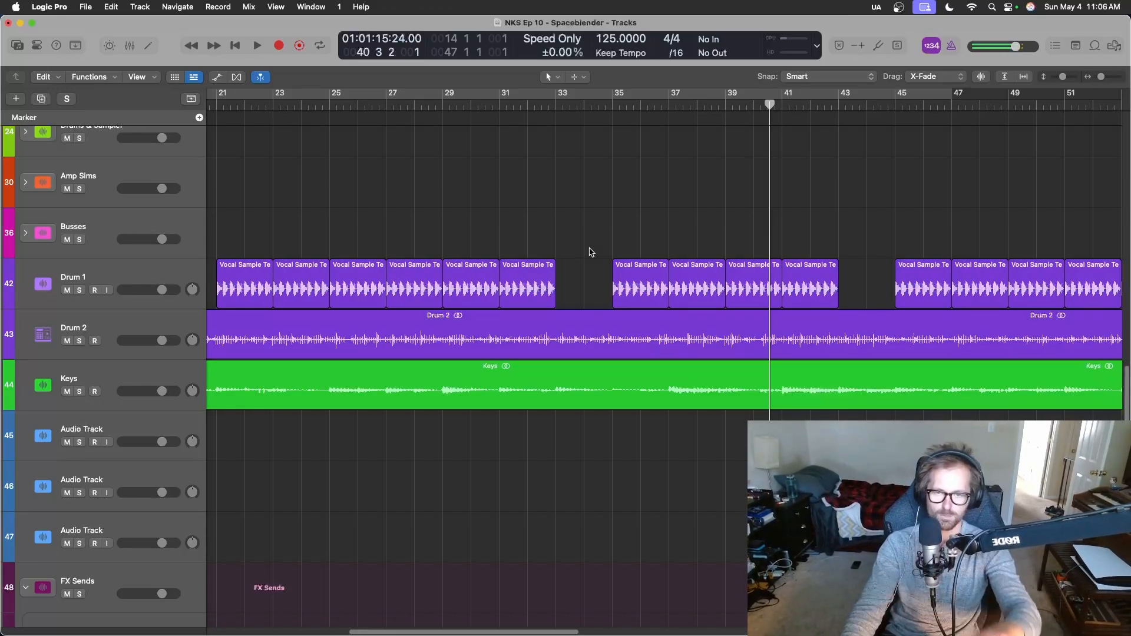
pyautogui.press('space')
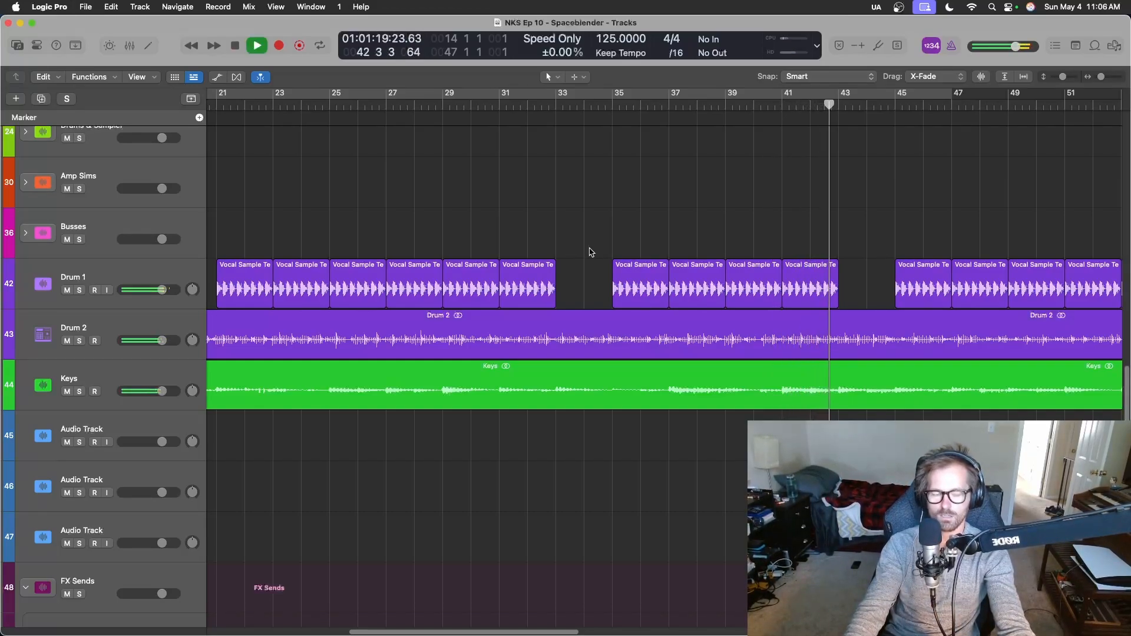
# Delete the last two Drum 1 regions, between bars 53 and 57.
pyautogui.scroll(-2, 589, 247)
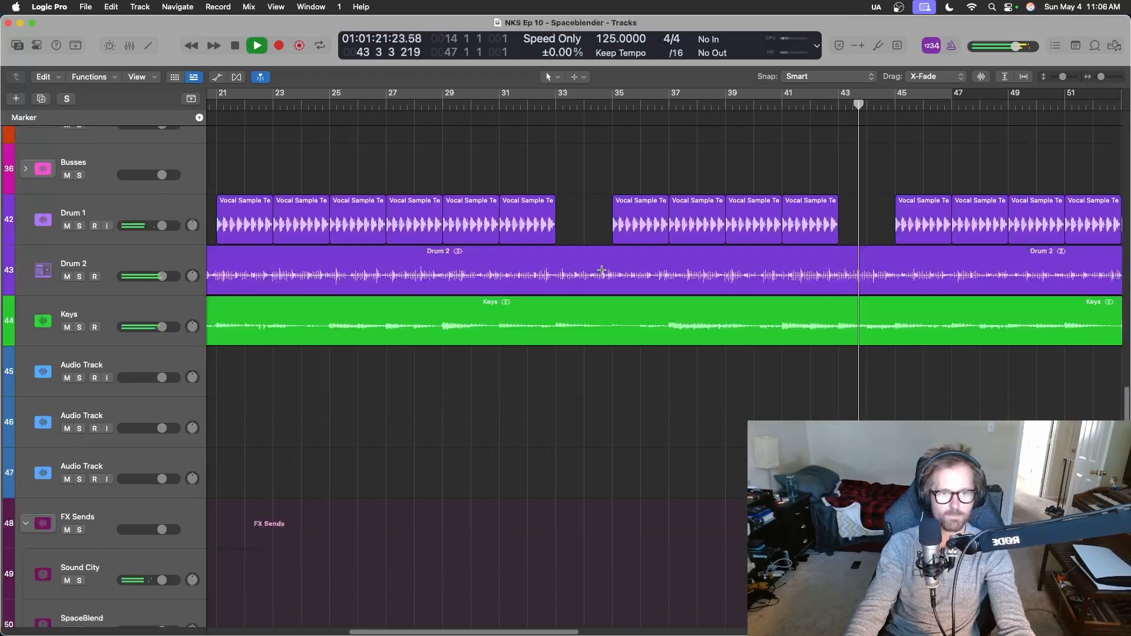
pyautogui.scroll(4, 601, 266)
pyautogui.hscroll(4, 602, 269)
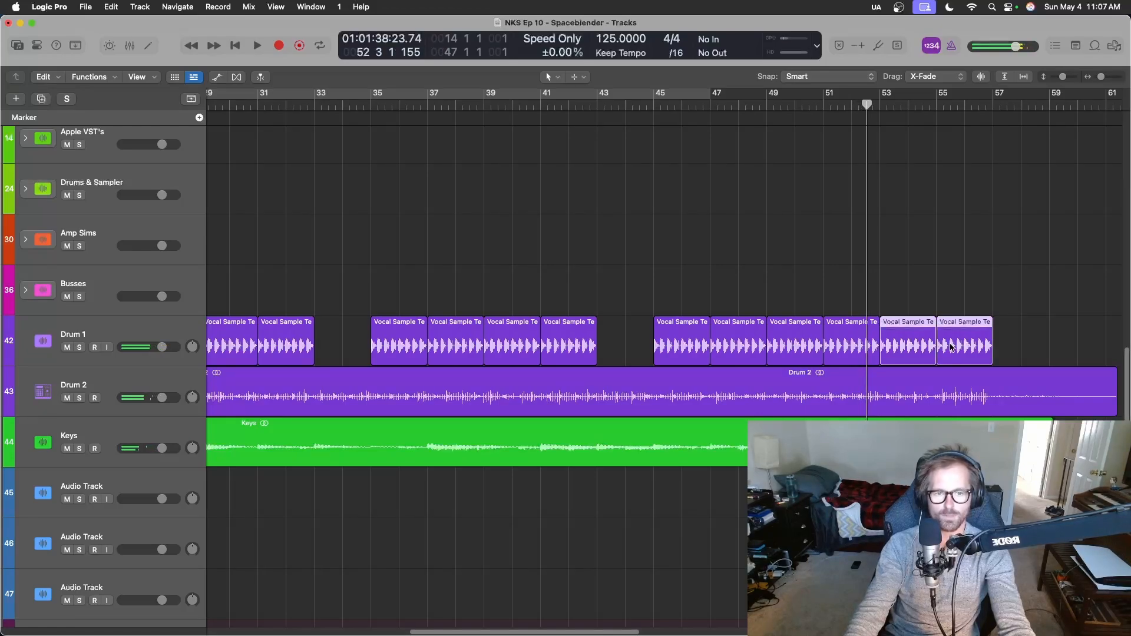
pyautogui.press('Delete')
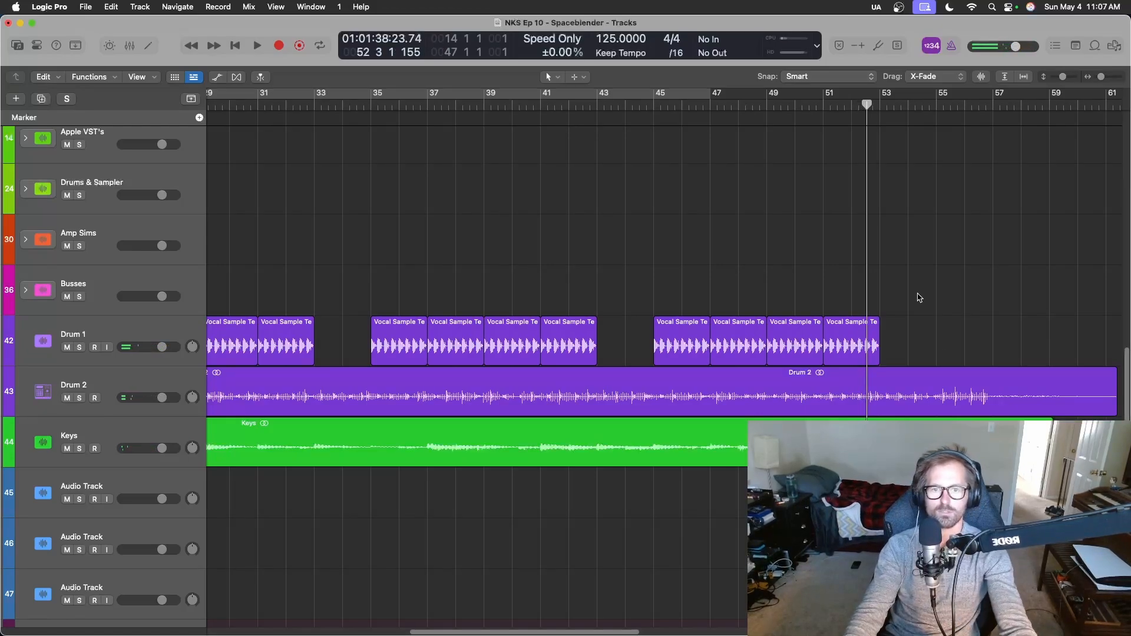
# Play the arrangement from bar 45 through its ending, then return the playhead to the start of the project.
pyautogui.click(662, 104)
pyautogui.press('space')
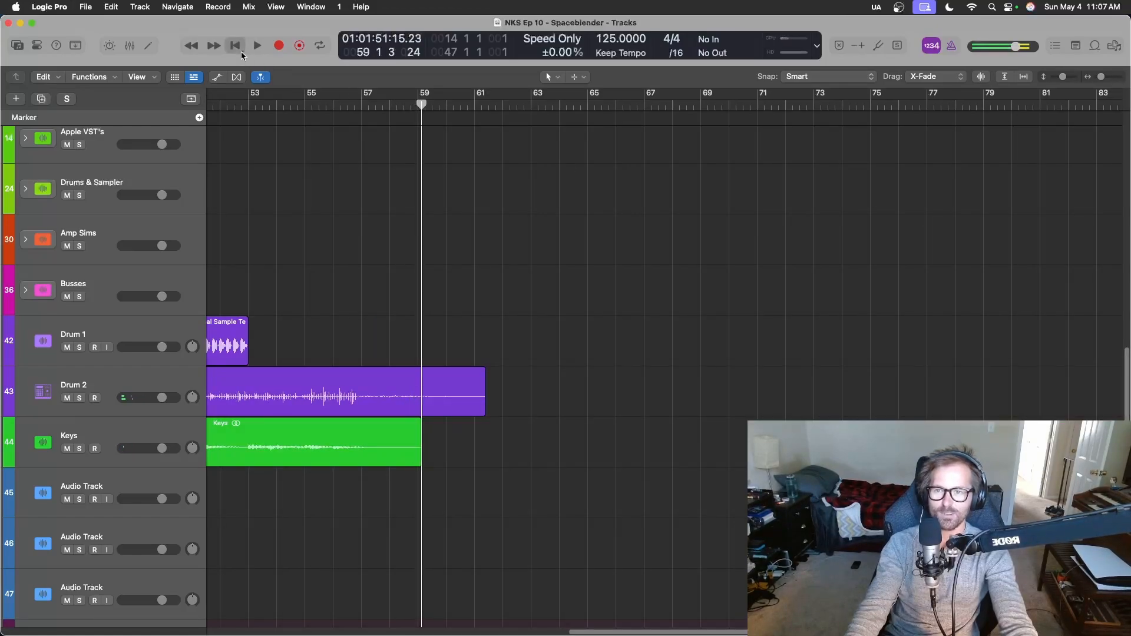
pyautogui.click(239, 49)
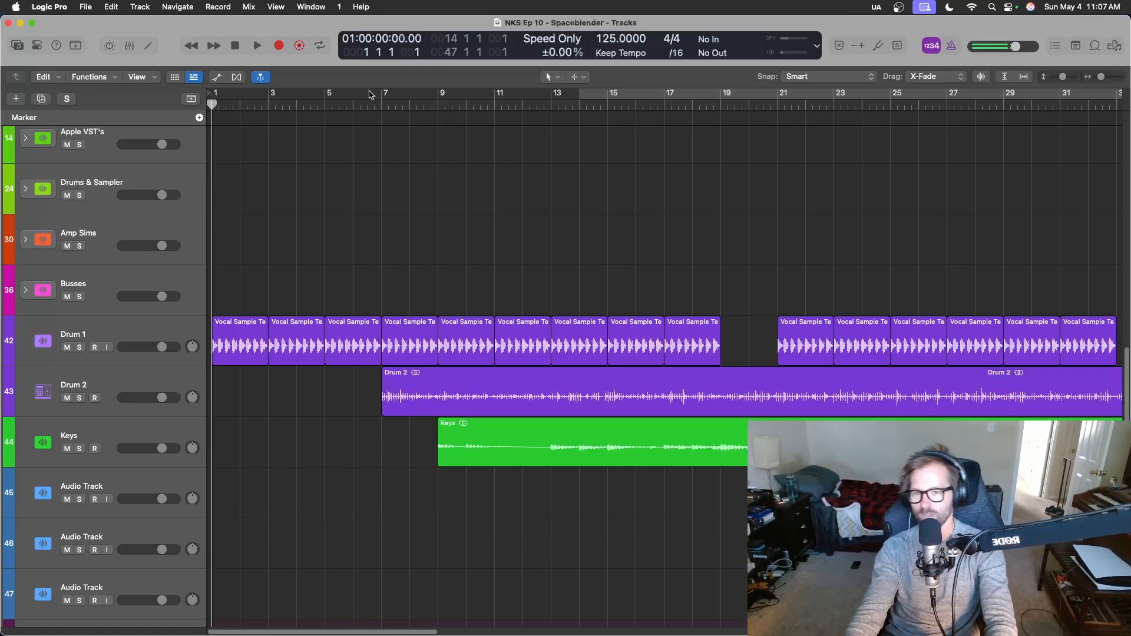
# Switch back from OBS to the Logic Pro project and close the Finder window covering it.
pyautogui.hotkey('ctrl', 'Right')
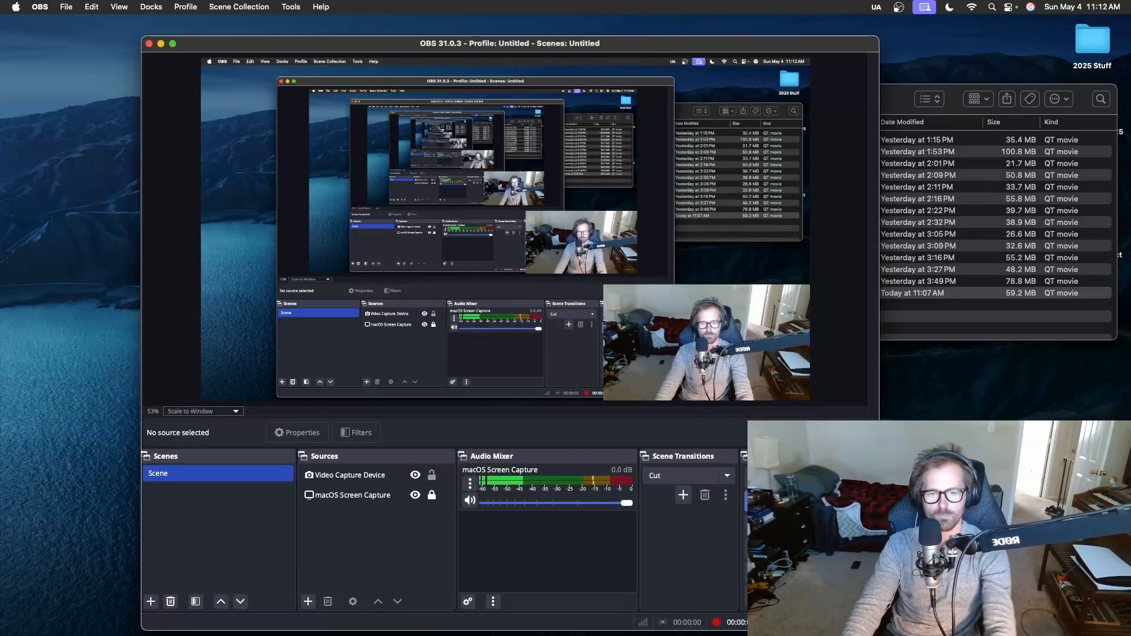
pyautogui.hotkey('ctrl', 'Left')
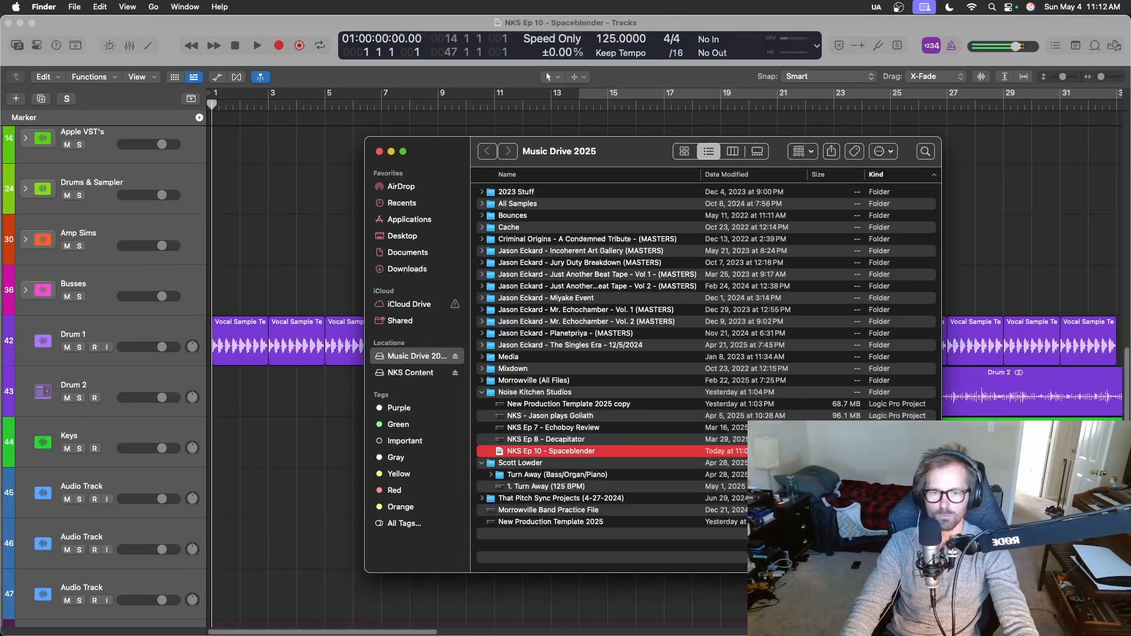
pyautogui.click(380, 152)
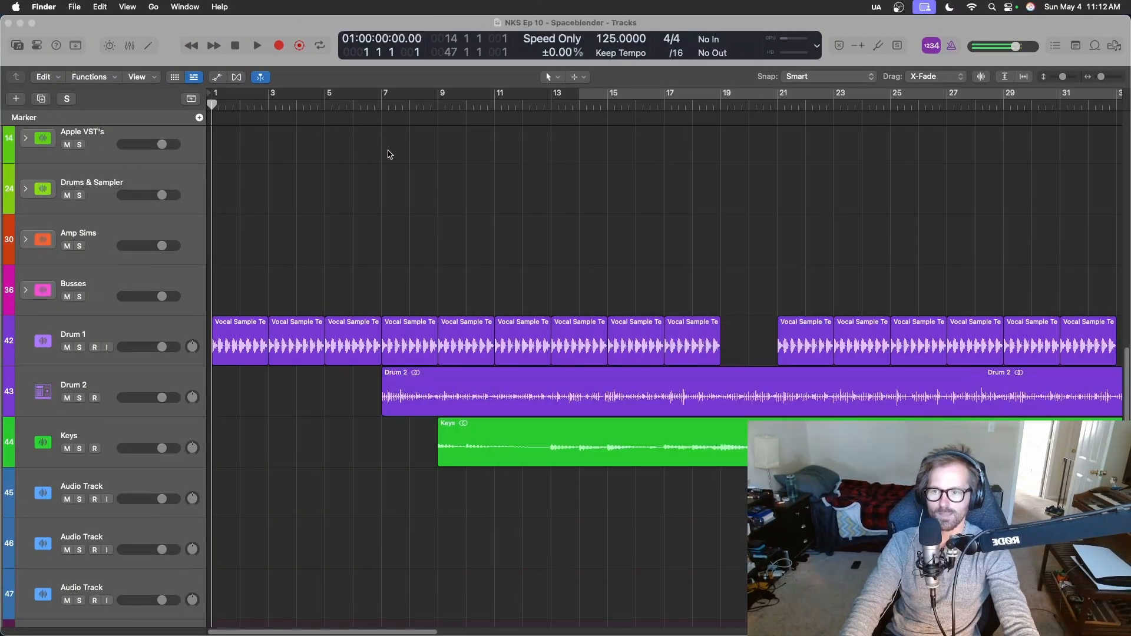
# Expand the Busses stack in the mixer, open the Drums bus Channel EQ, and hide the mixer.
pyautogui.click(560, 571)
pyautogui.press('x')
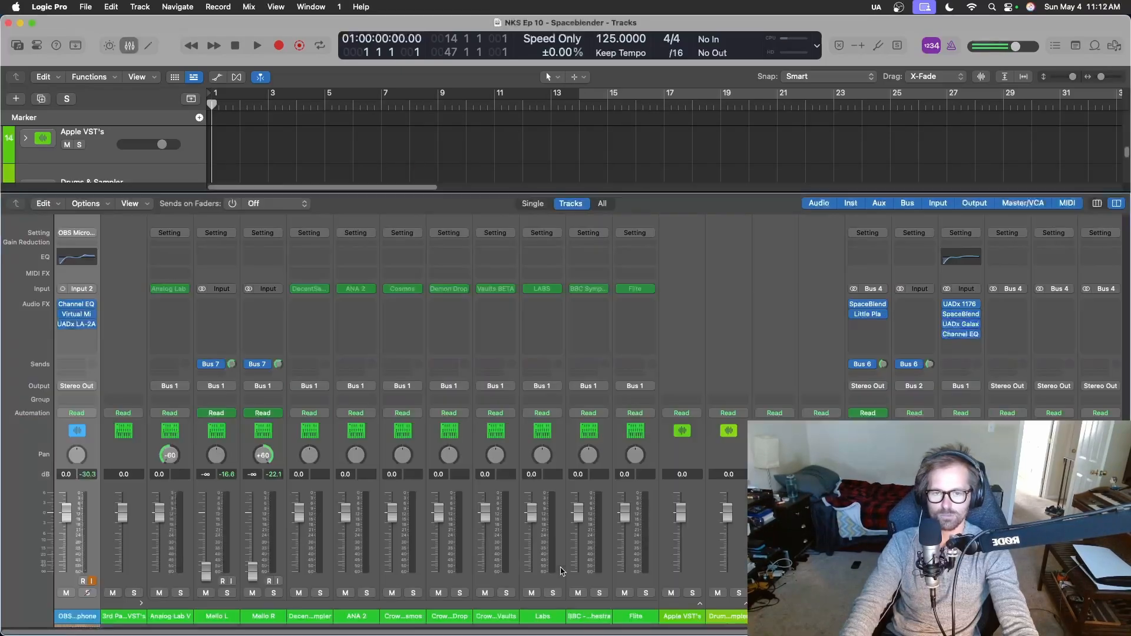
pyautogui.hscroll(7, 377, 412)
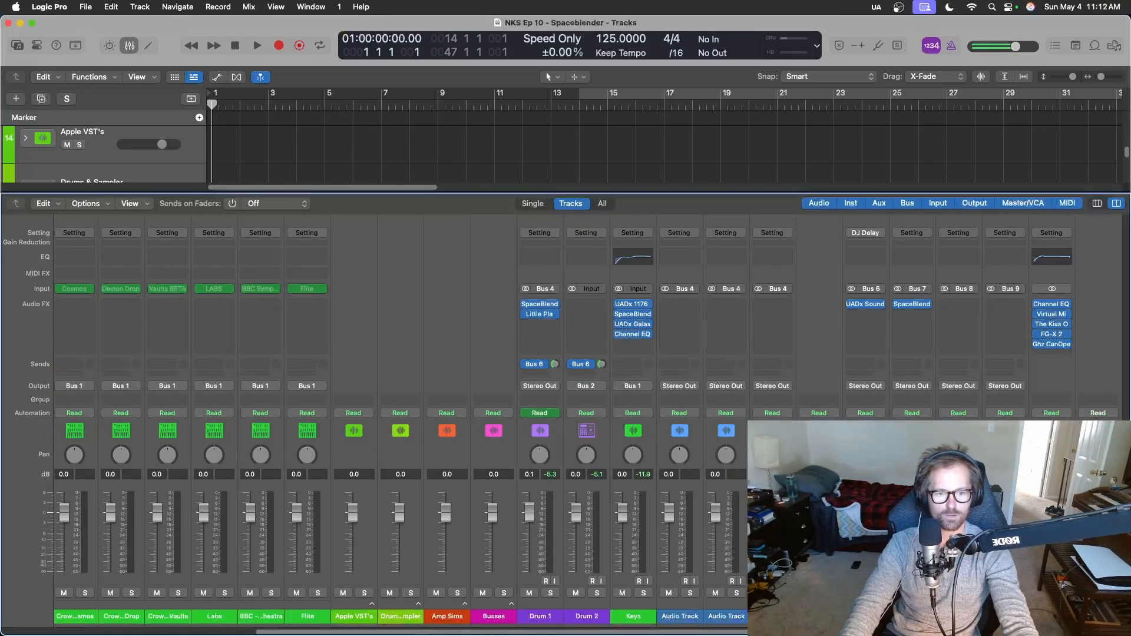
pyautogui.hscroll(-7, 377, 412)
pyautogui.hscroll(7, 377, 413)
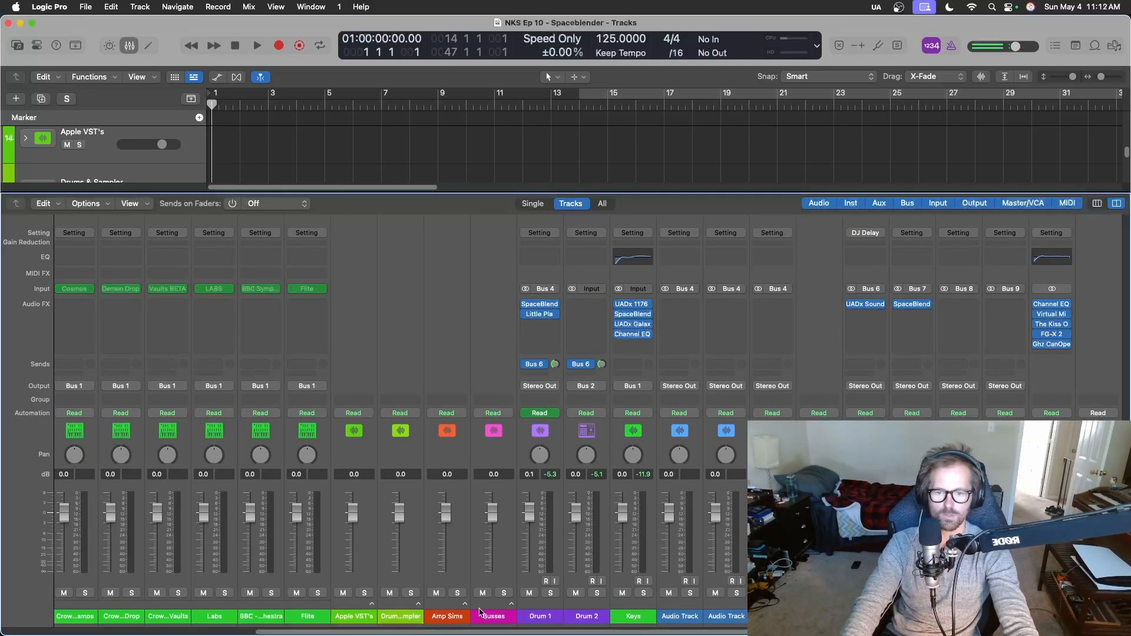
pyautogui.click(509, 604)
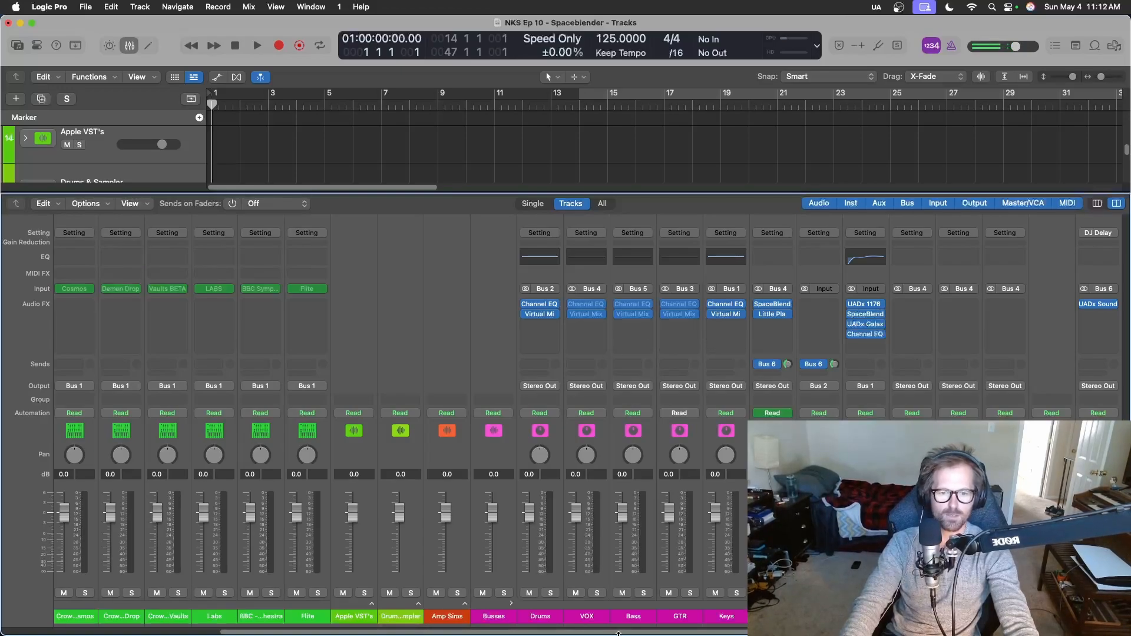
pyautogui.click(537, 262)
pyautogui.press('x')
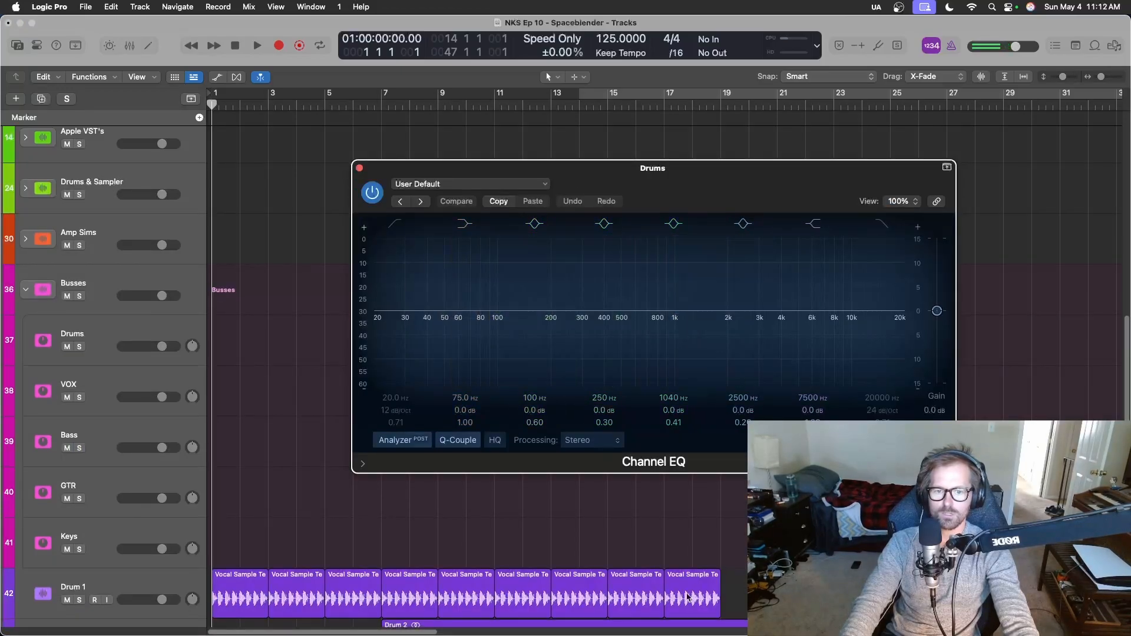
# Move the Channel EQ window away from the ruler and play the drums from bar 17 to bar 19.
pyautogui.scroll(-5, 687, 598)
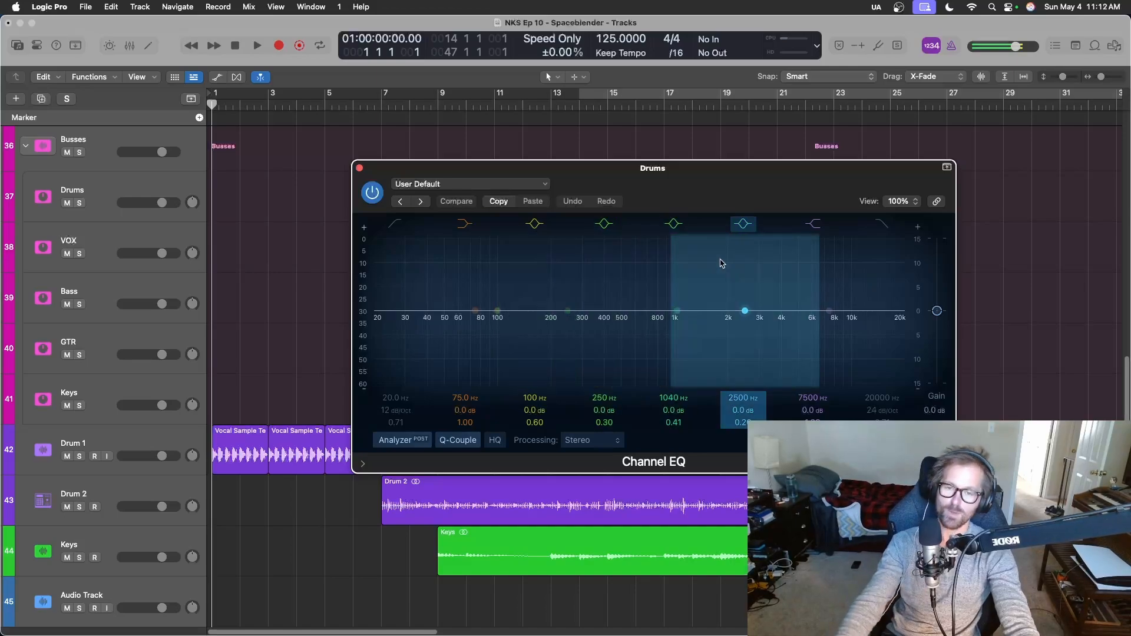
pyautogui.moveTo(712, 200); pyautogui.dragTo(369, 311)
pyautogui.click(669, 111)
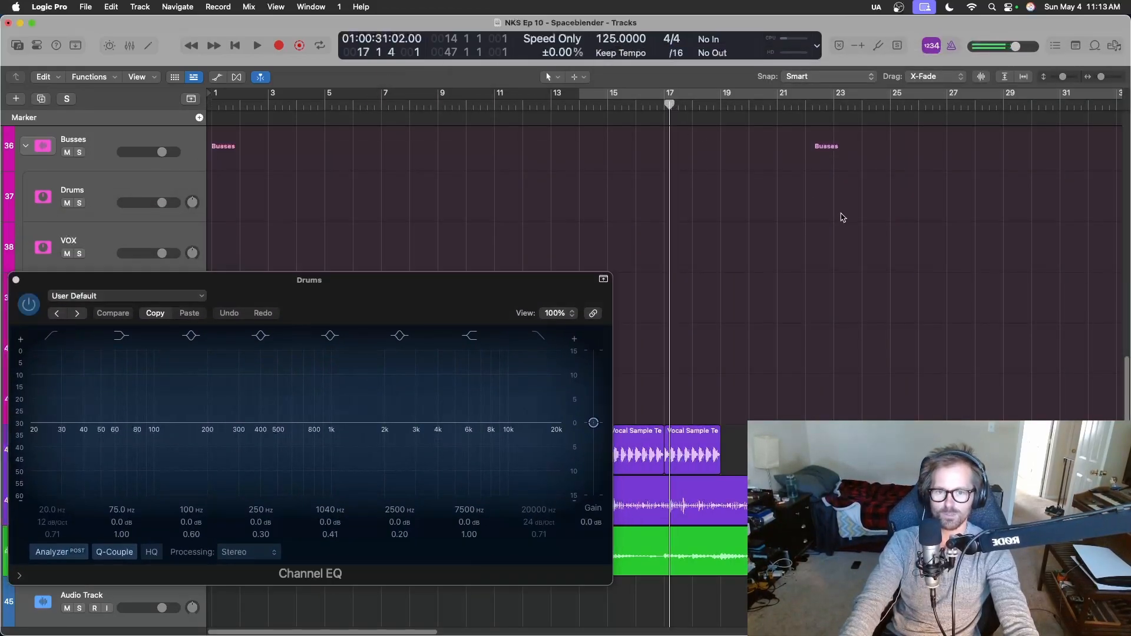
pyautogui.press('space')
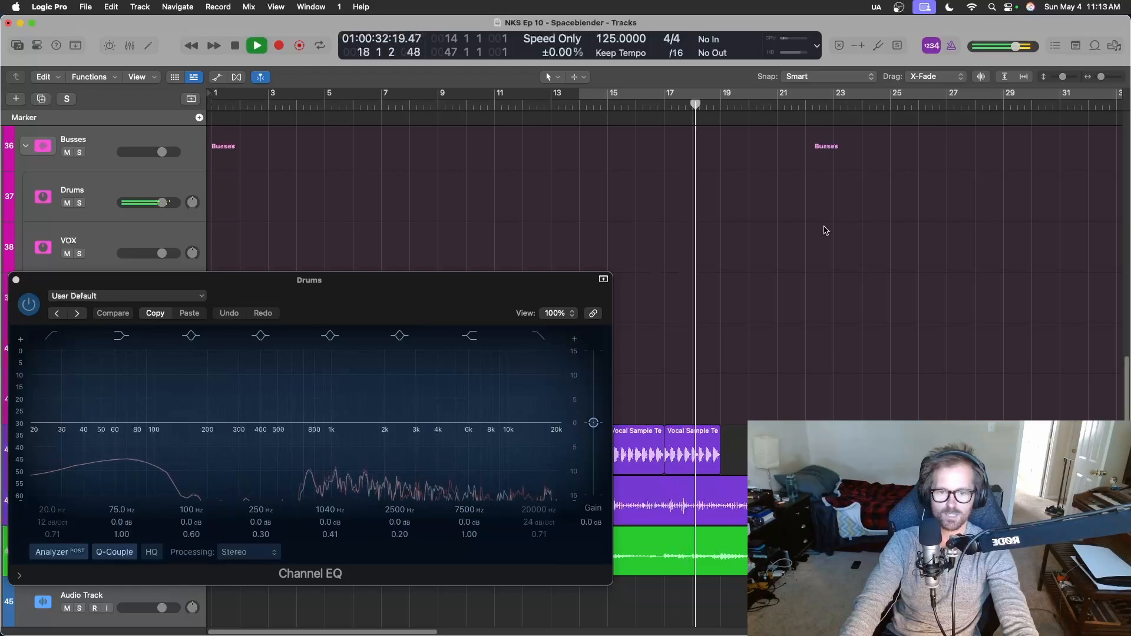
pyautogui.press('space')
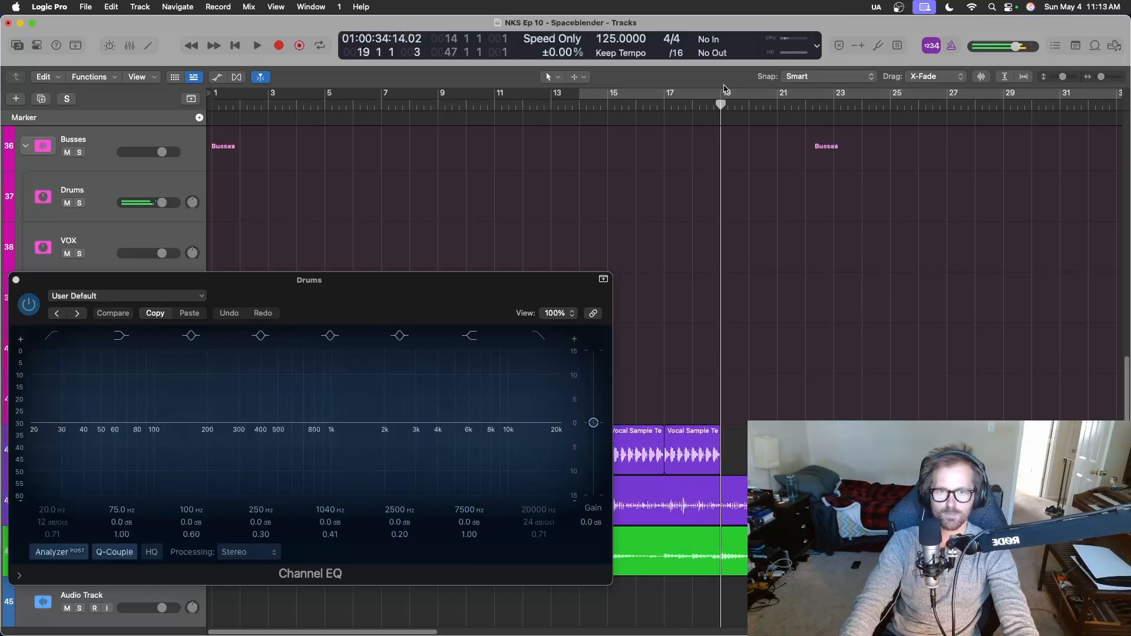
# Hide the Marker global track and turn off the cycle range.
pyautogui.moveTo(716, 96); pyautogui.dragTo(720, 106)
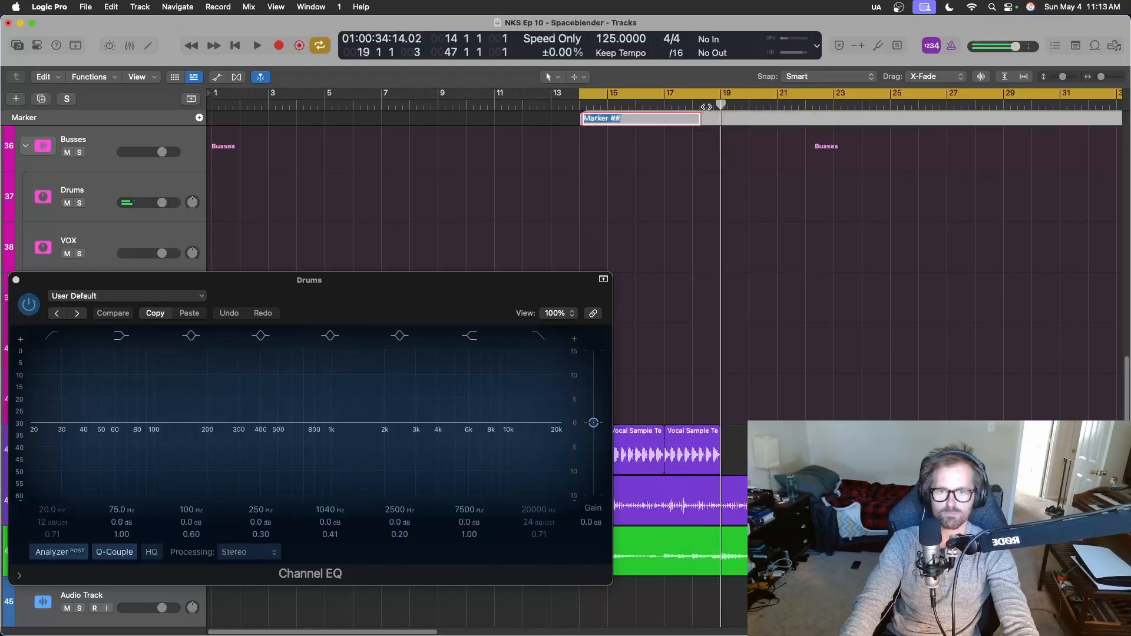
pyautogui.rightClick(177, 118)
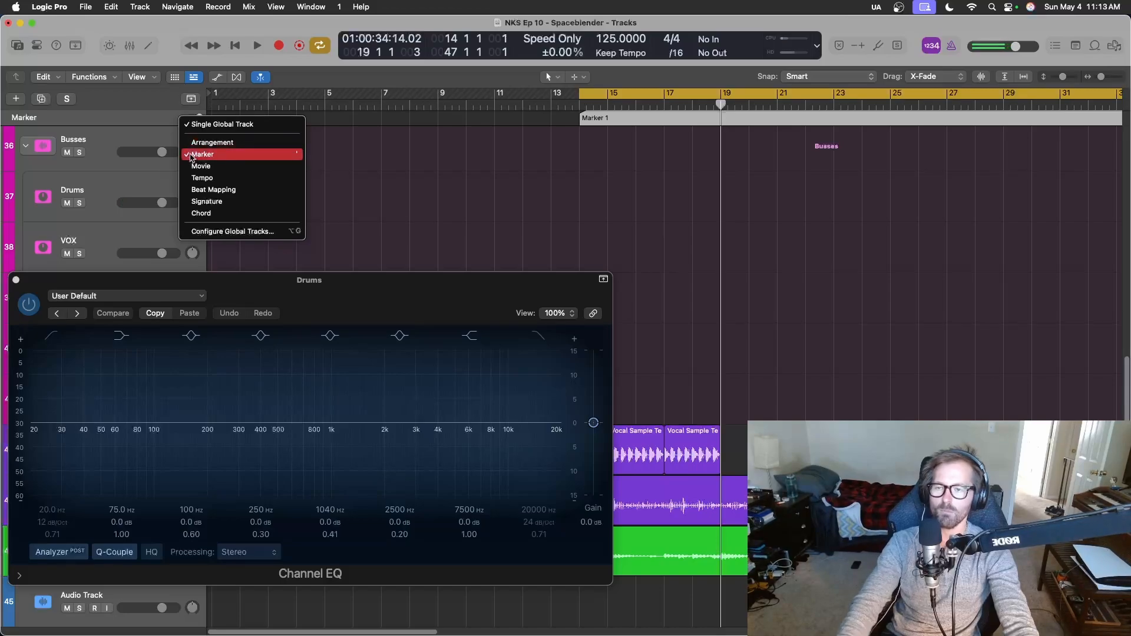
pyautogui.click(190, 155)
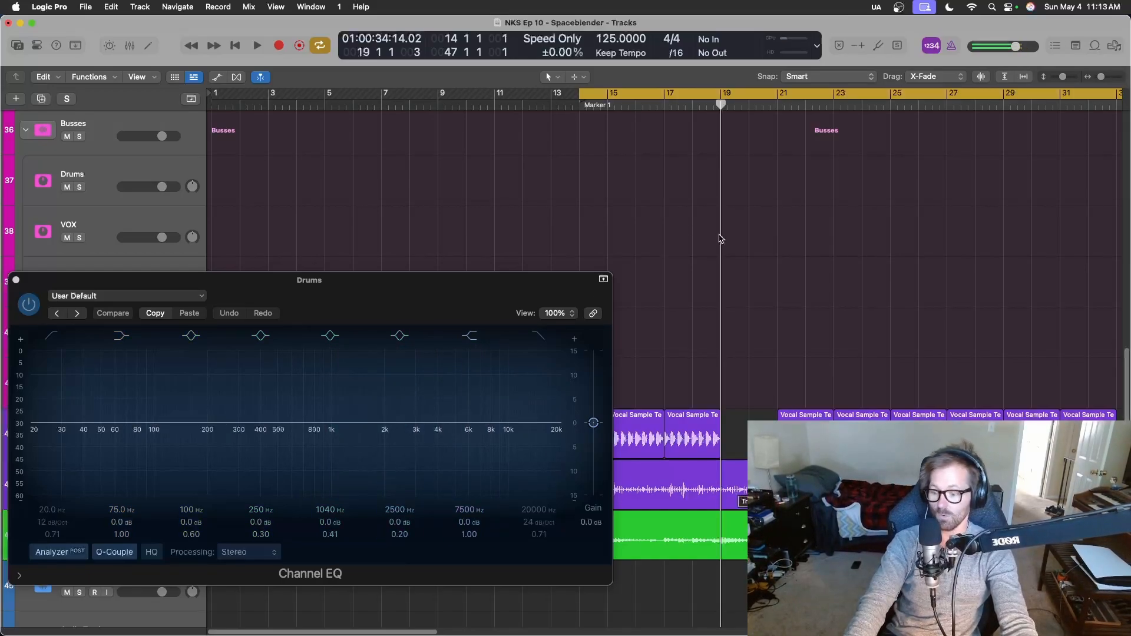
pyautogui.press('c')
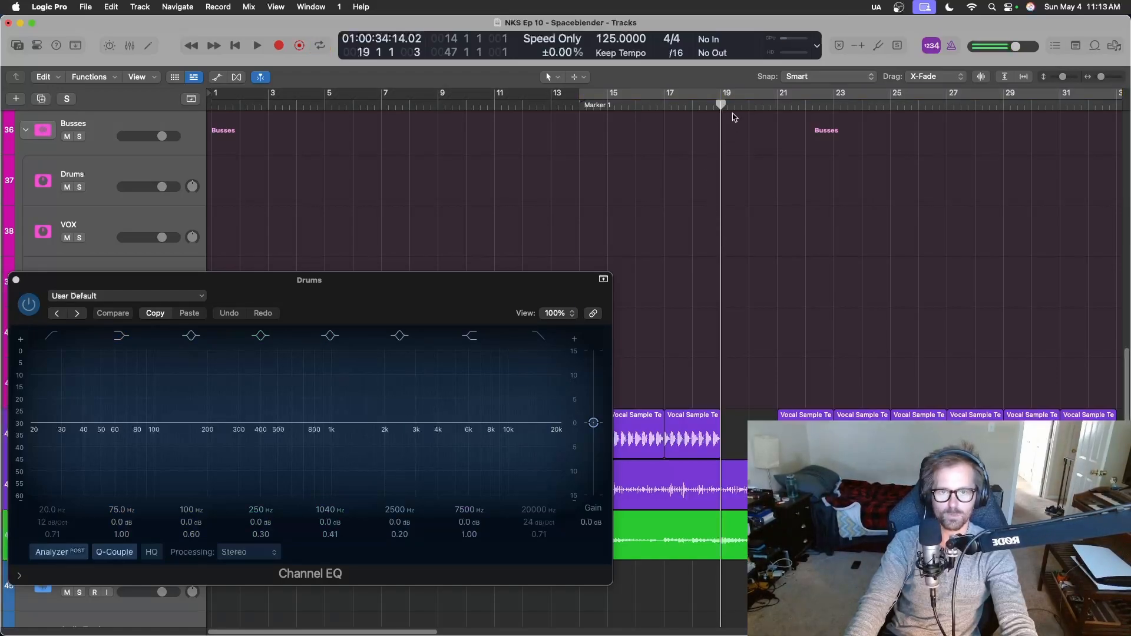
# Set a cycle range from bar 19 to 21, reposition the Channel EQ window, and start looped playback.
pyautogui.moveTo(721, 94); pyautogui.dragTo(778, 96)
pyautogui.moveTo(293, 305); pyautogui.dragTo(355, 196)
pyautogui.press('space')
# Enable the low-cut filter on the Drums bus Channel EQ at 1500 Hz and save the project.
pyautogui.click(111, 229)
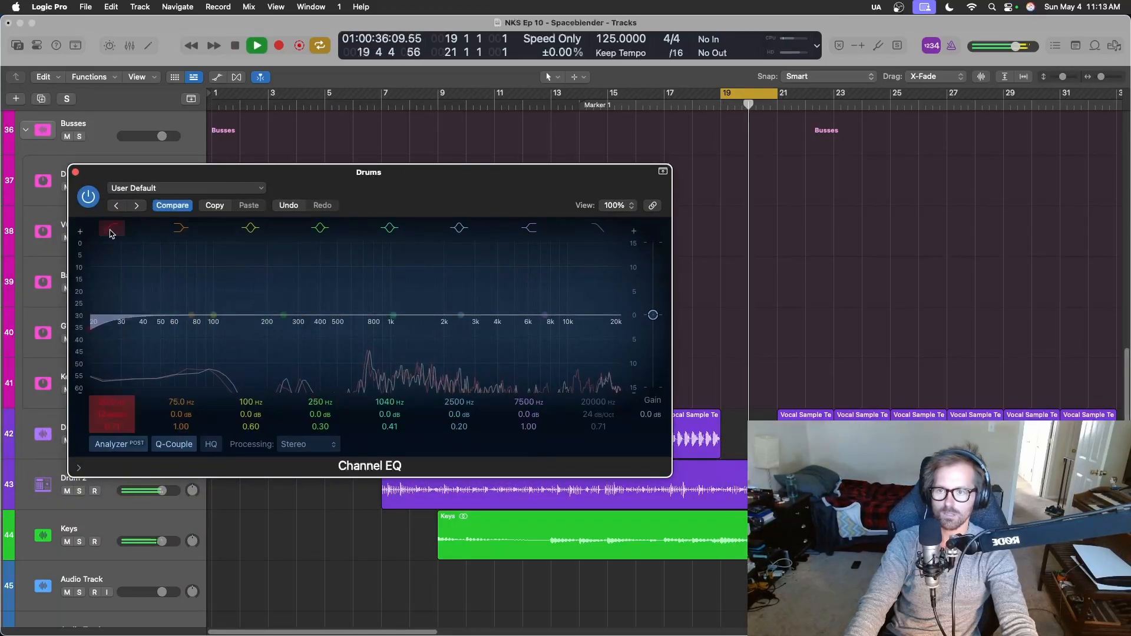
pyautogui.moveTo(111, 402); pyautogui.dragTo(110, 262)
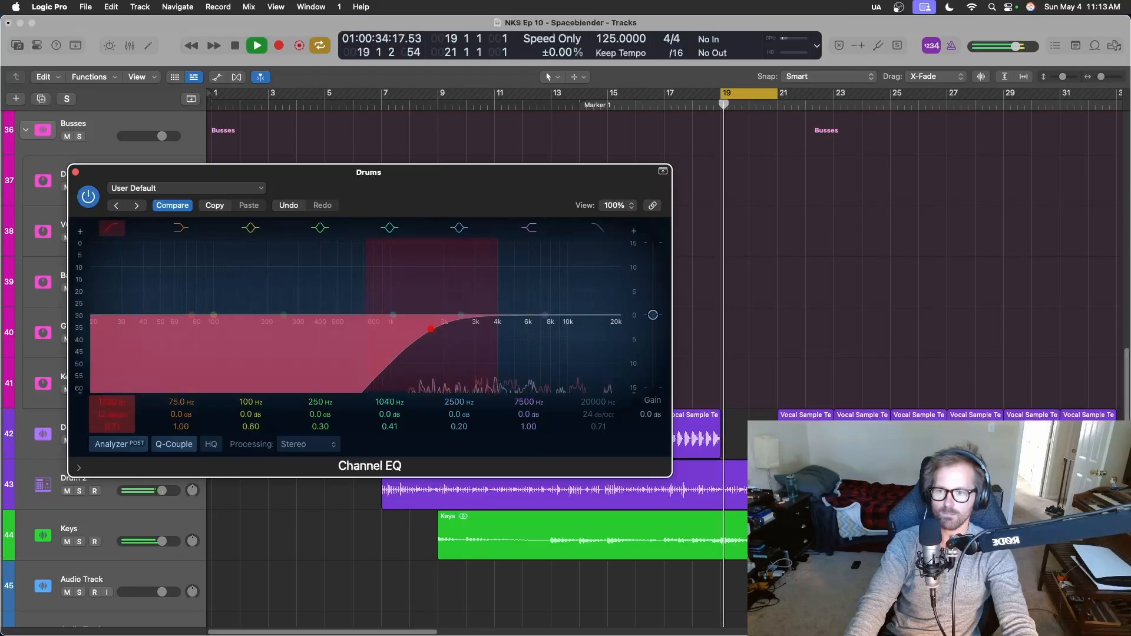
pyautogui.write('15000')
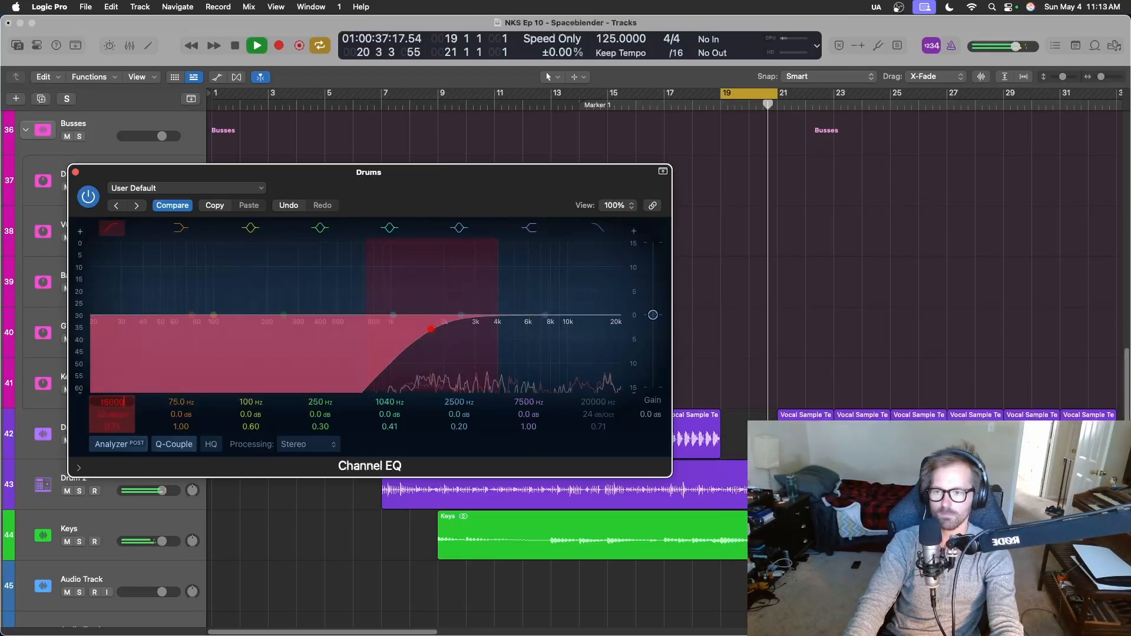
pyautogui.press('Return')
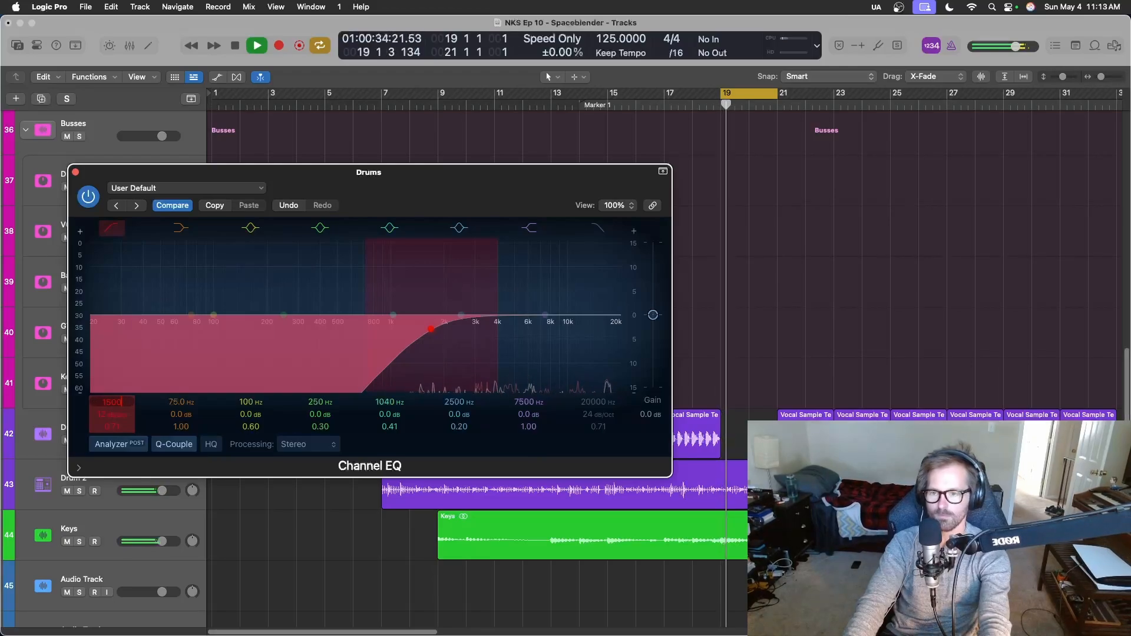
pyautogui.press('space')
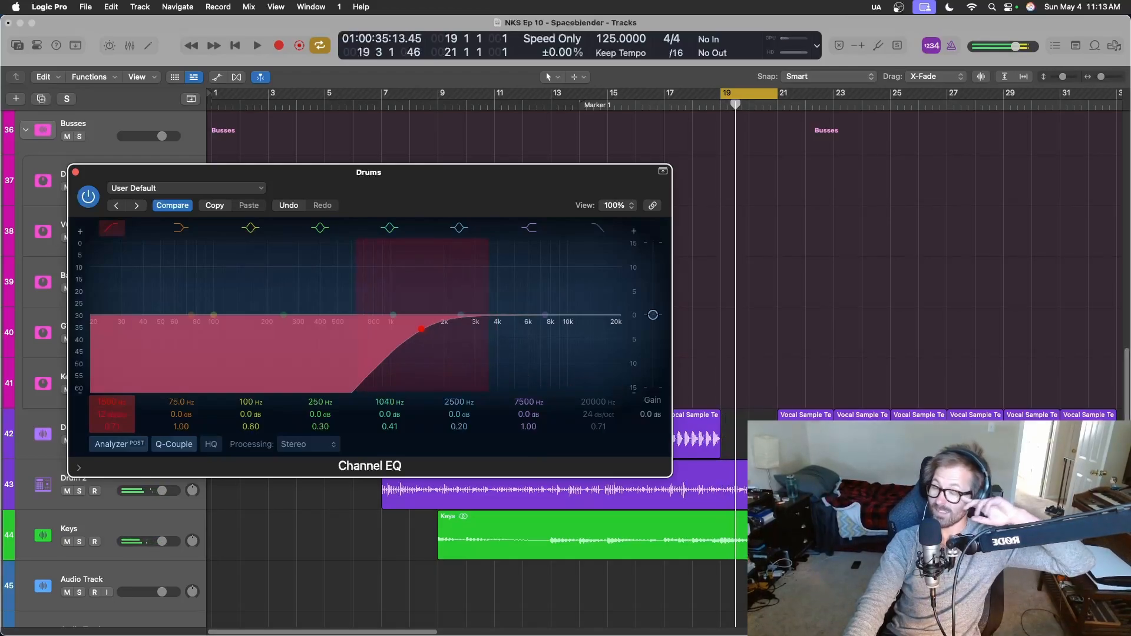
pyautogui.press('super+s')
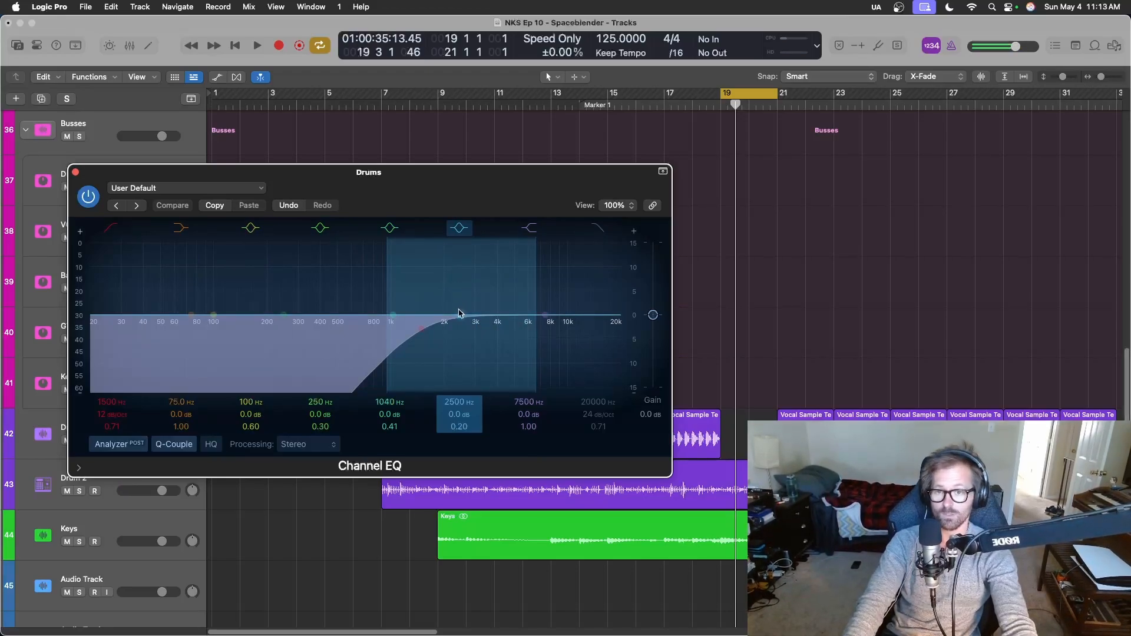
# Boost the Drums EQ's 2500 Hz peak band by 3.0 dB and shift it to 4840 Hz during looped playback.
pyautogui.press('space')
pyautogui.moveTo(459, 313); pyautogui.dragTo(514, 298)
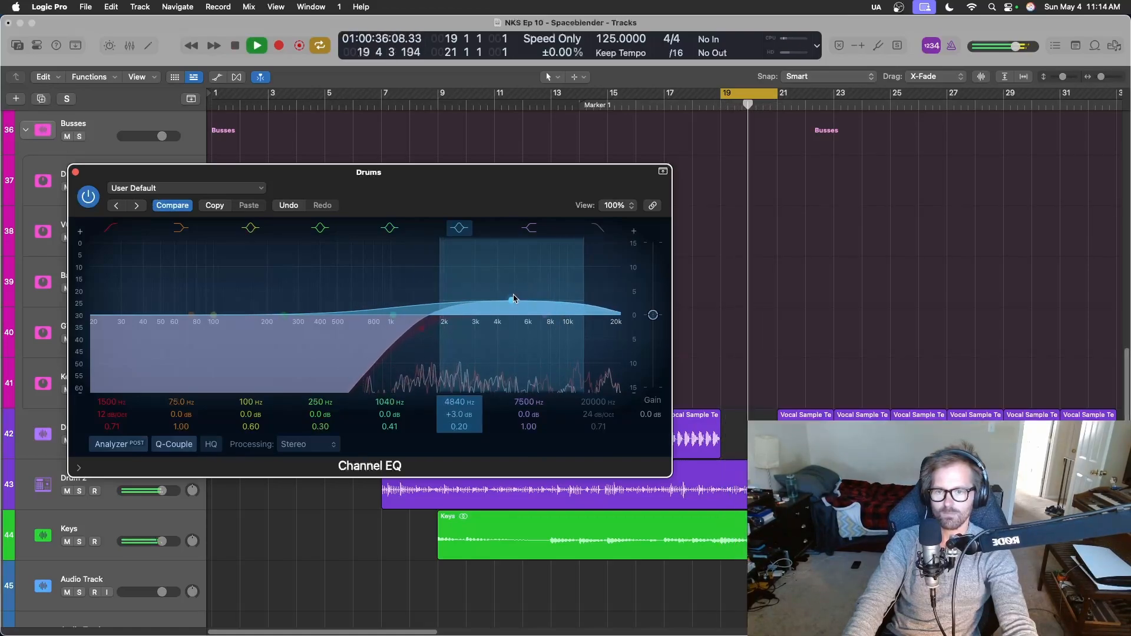
pyautogui.press('space')
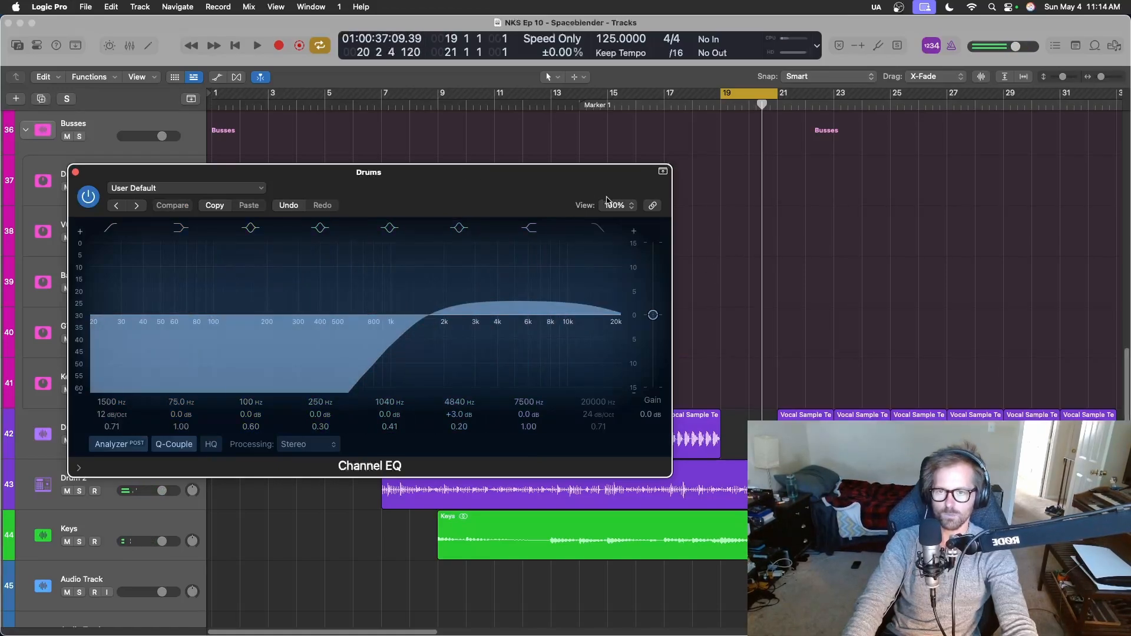
# Set the Drums bus to Latch automation in the mixer and move the playhead back to bar 17.
pyautogui.press('x')
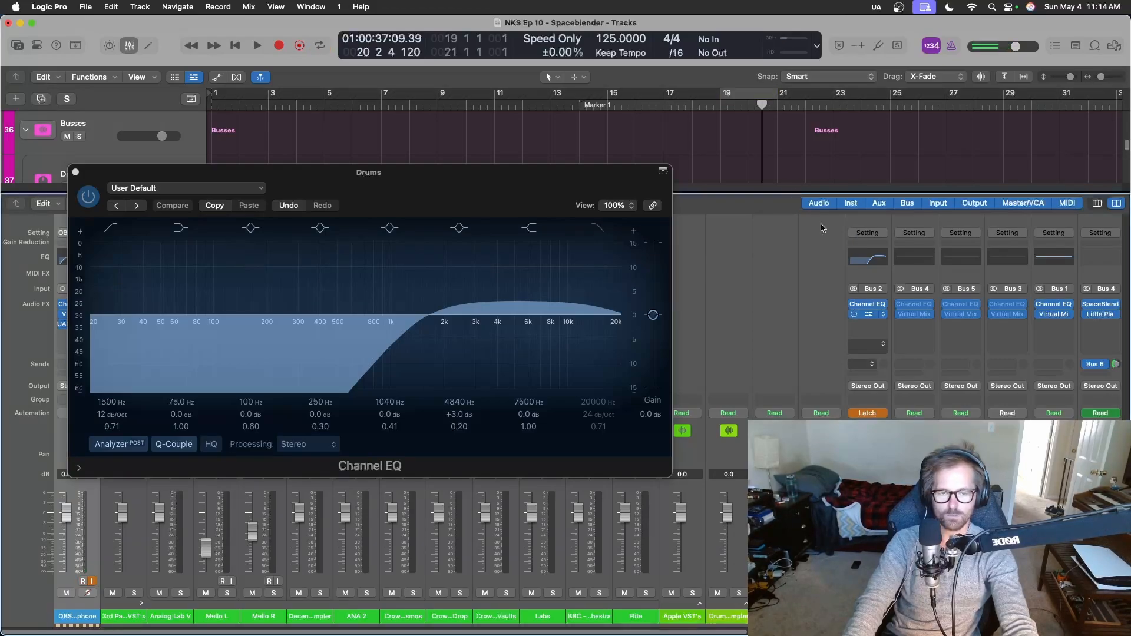
pyautogui.press('x')
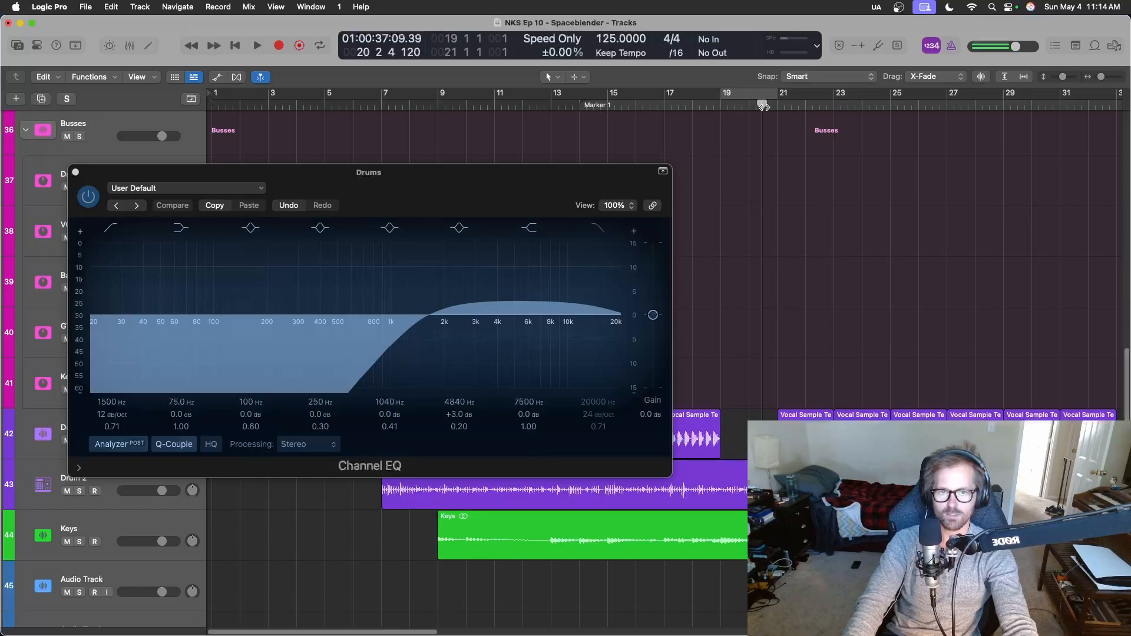
pyautogui.moveTo(763, 106); pyautogui.dragTo(670, 111)
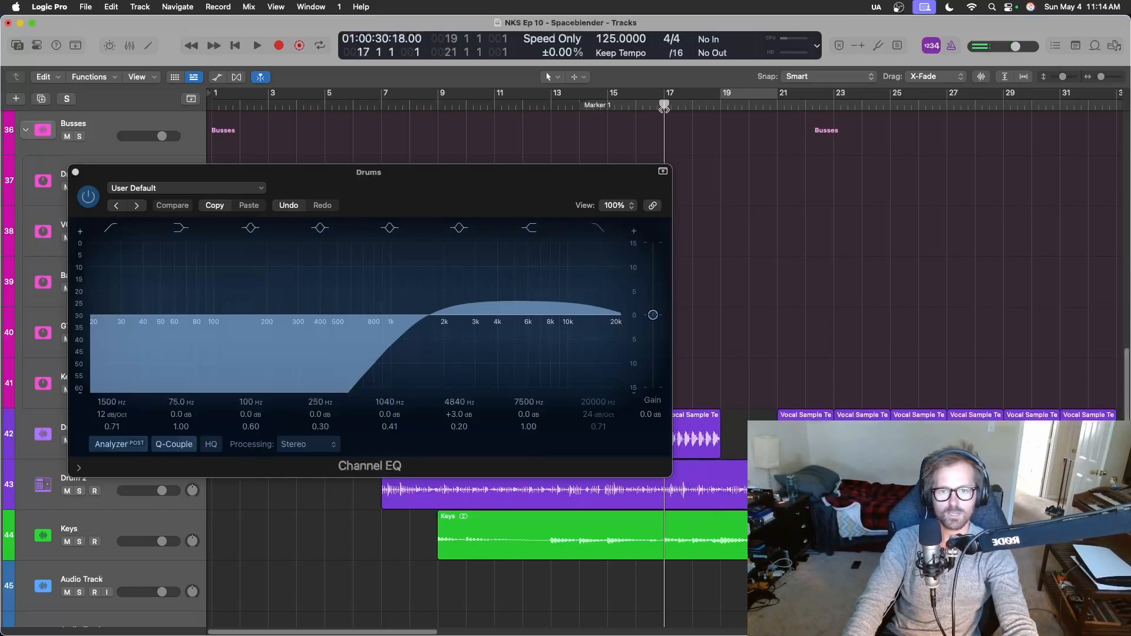
# Bypass the Drums Channel EQ and move its window clear of the Drum 1 track.
pyautogui.moveTo(609, 175); pyautogui.dragTo(536, 188)
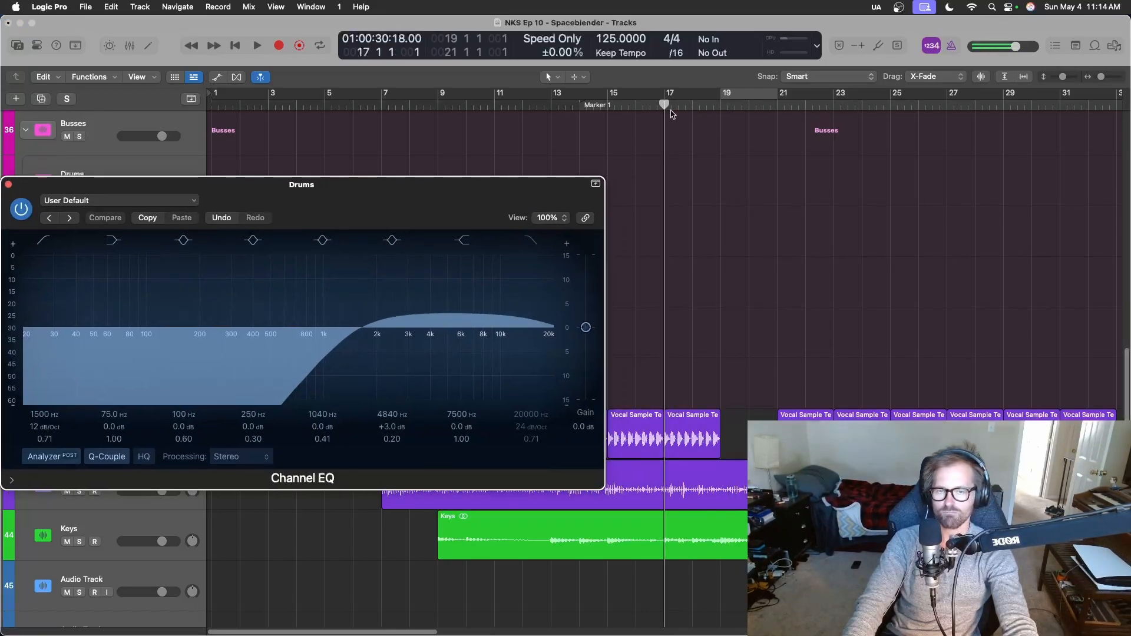
pyautogui.click(20, 209)
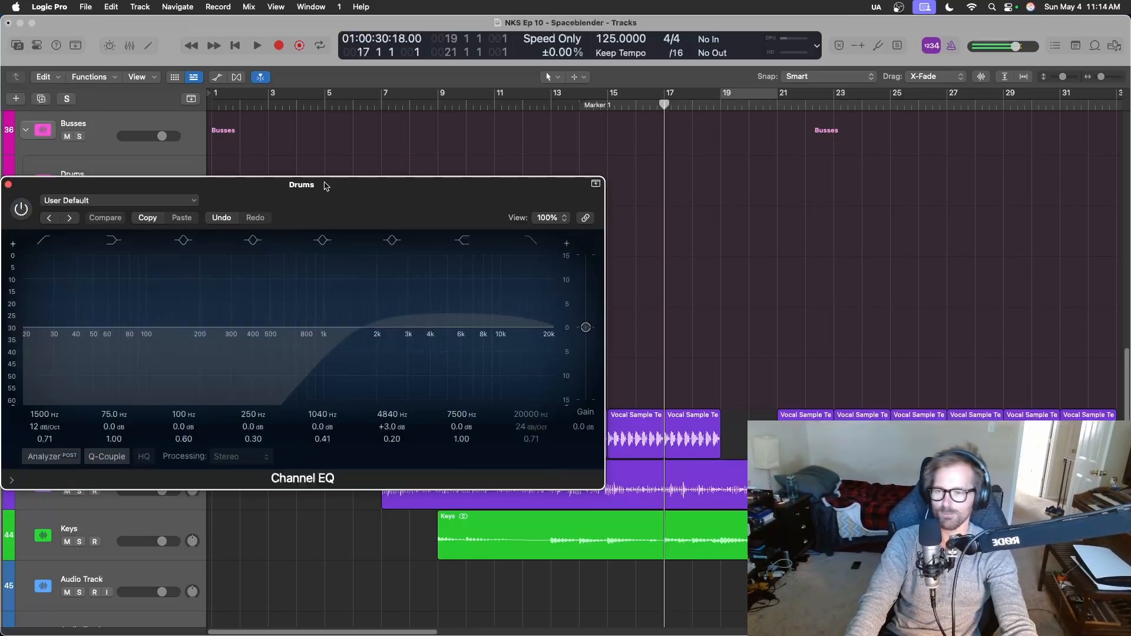
pyautogui.moveTo(353, 188); pyautogui.dragTo(367, 102)
# Play from bar 17 and record bypass automation that enables the Drums EQ only in the Drum 1 gaps at bars 19–21 and 33–35.
pyautogui.press('space')
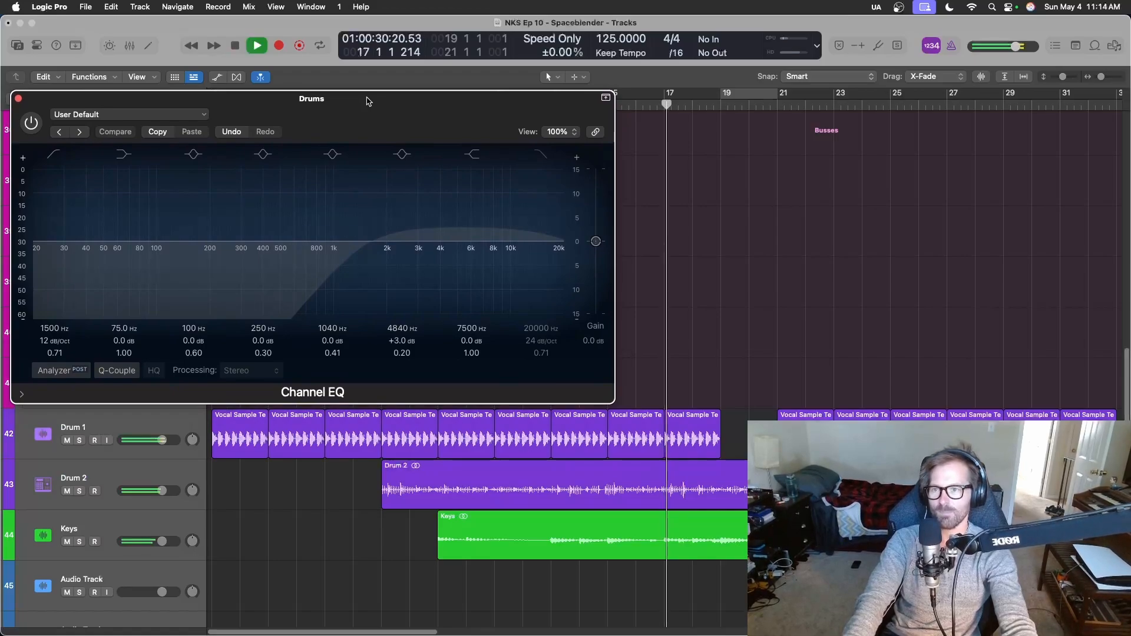
pyautogui.click(32, 126)
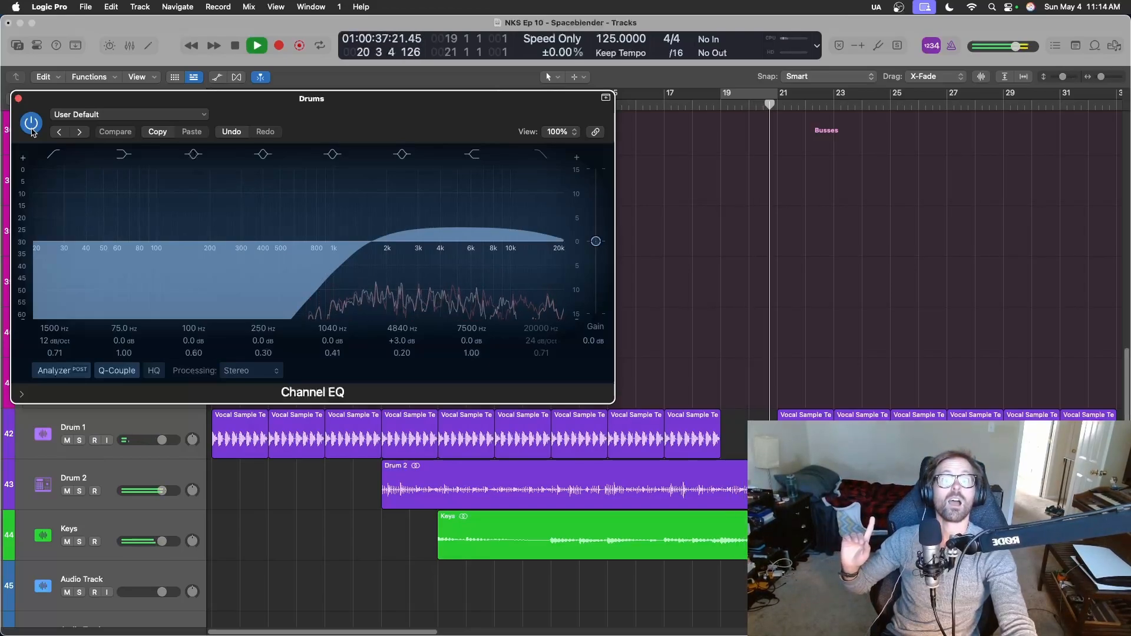
pyautogui.click(32, 129)
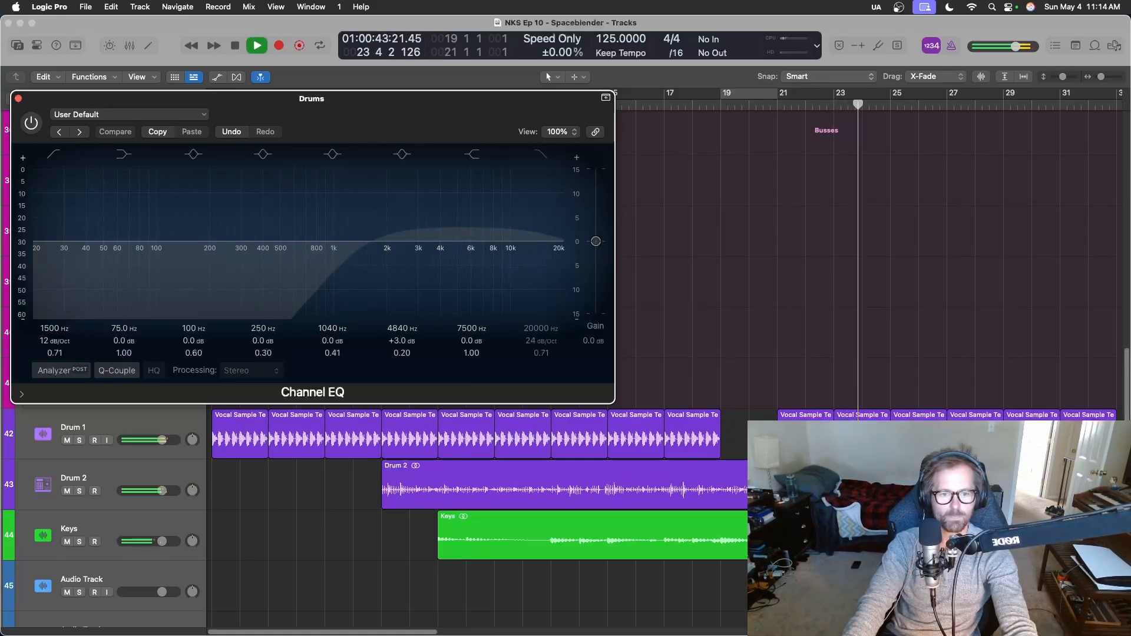
pyautogui.hscroll(5, 477, 519)
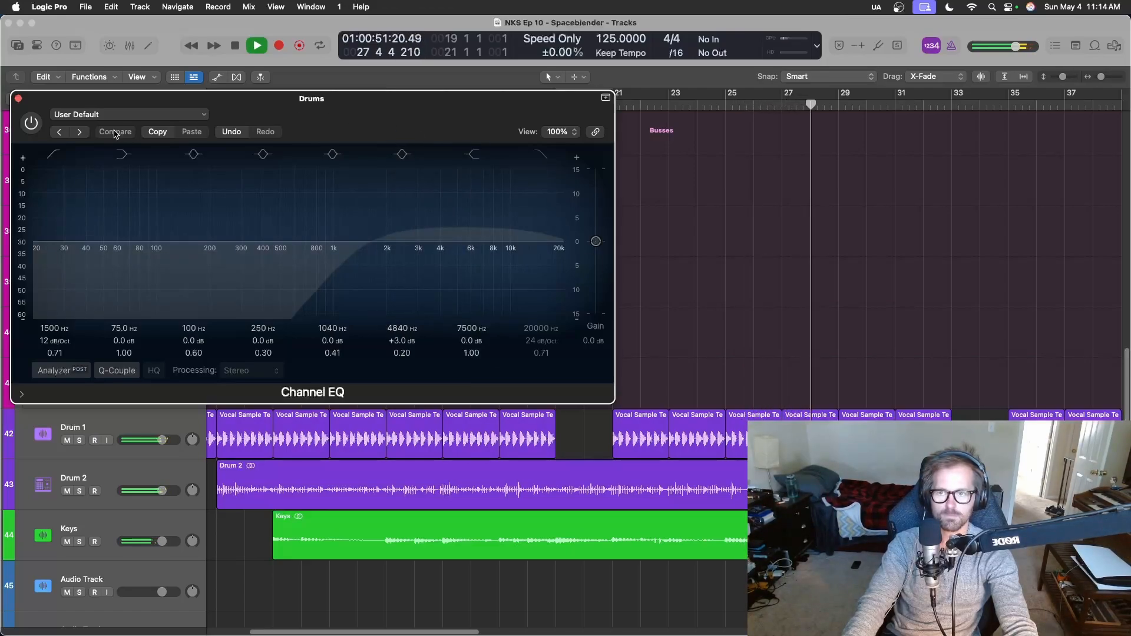
pyautogui.click(31, 124)
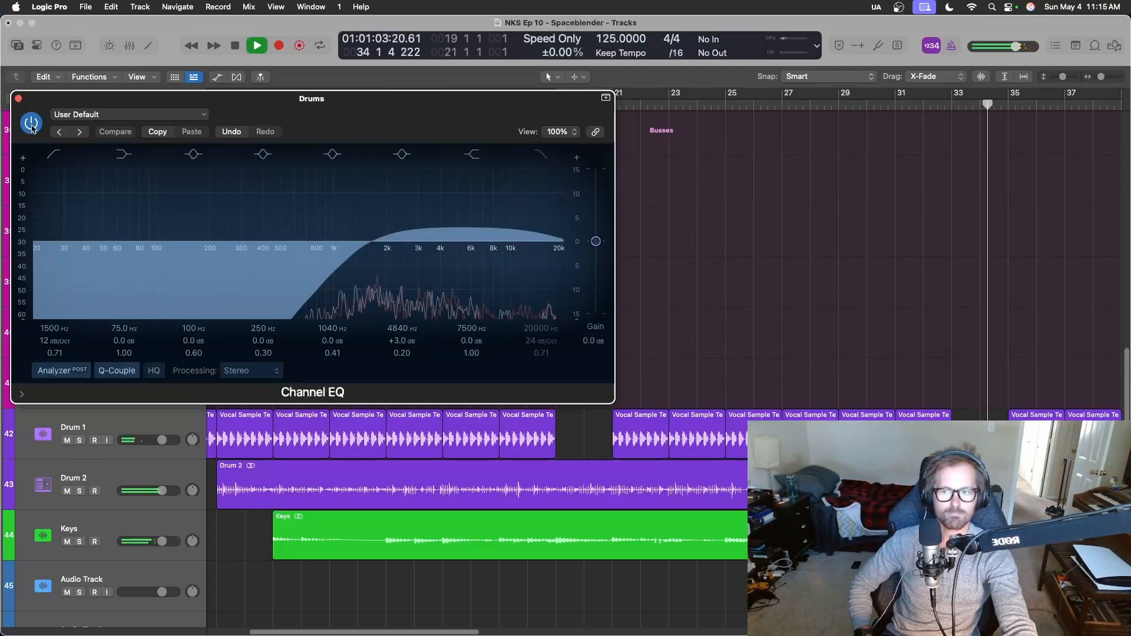
pyautogui.click(31, 124)
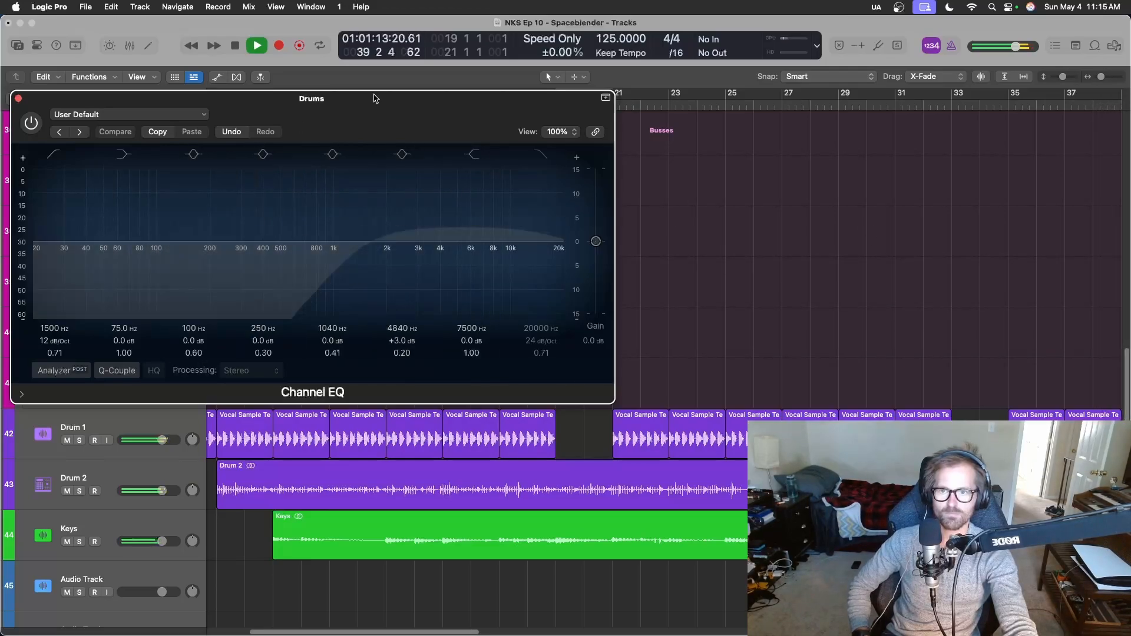
pyautogui.press('space')
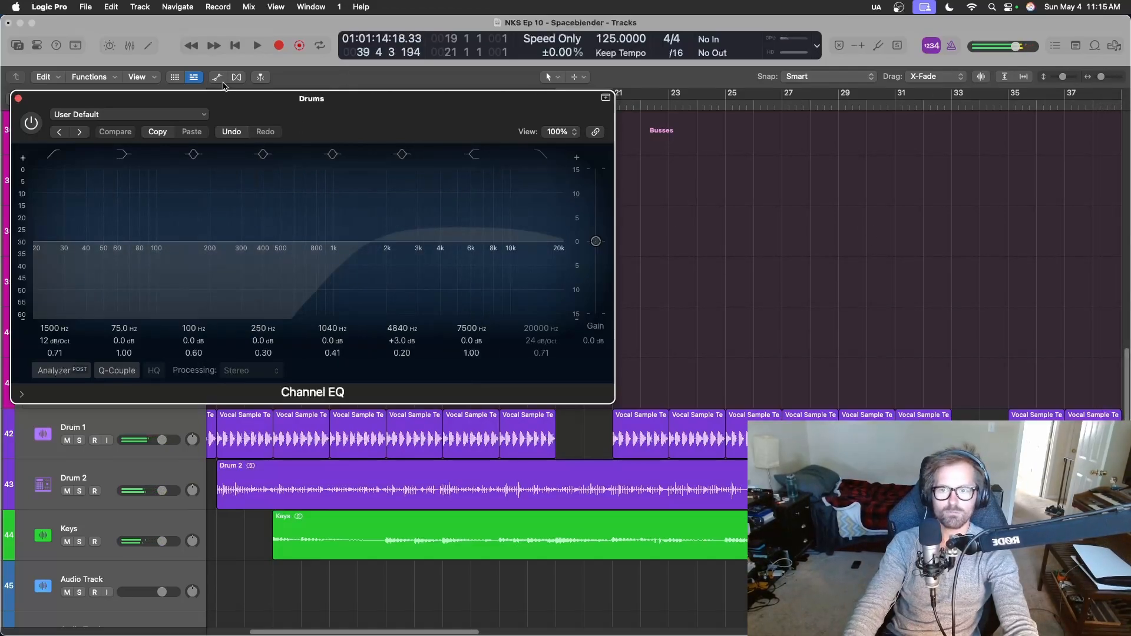
# Turn on playhead catch and replay from about bar 33 to check the recorded Drums EQ bypass automation.
pyautogui.click(261, 78)
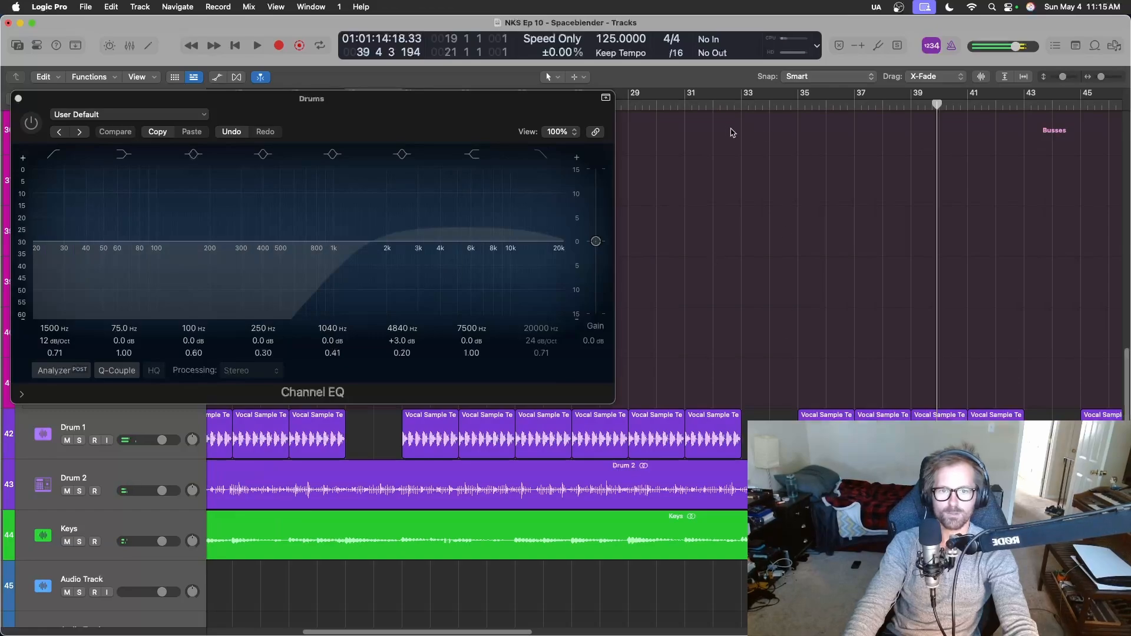
pyautogui.click(749, 105)
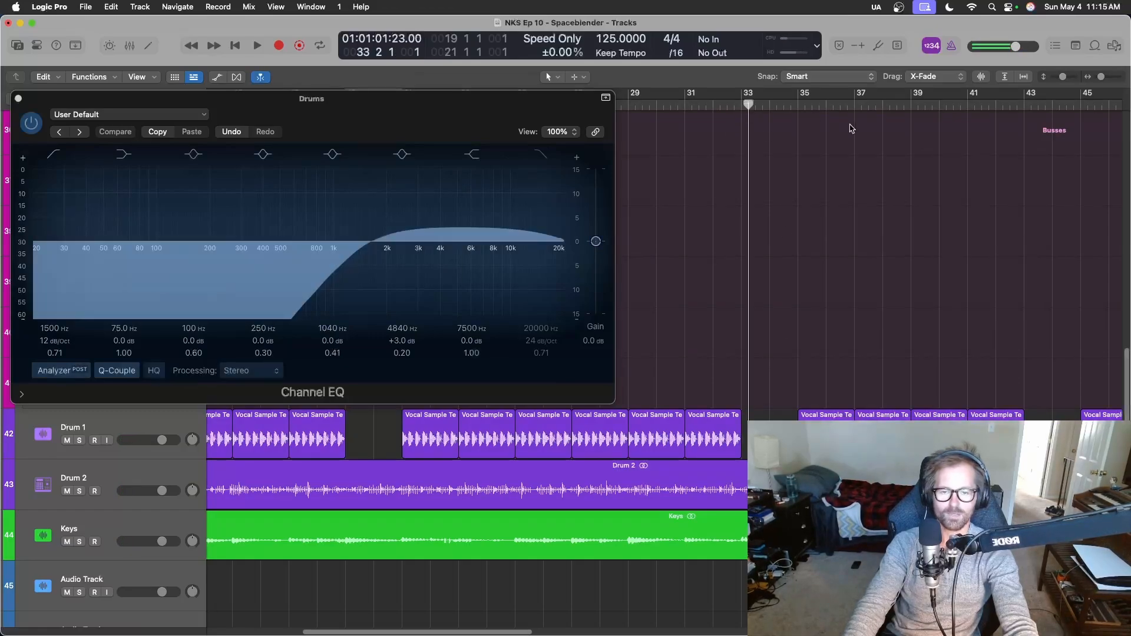
pyautogui.press('space')
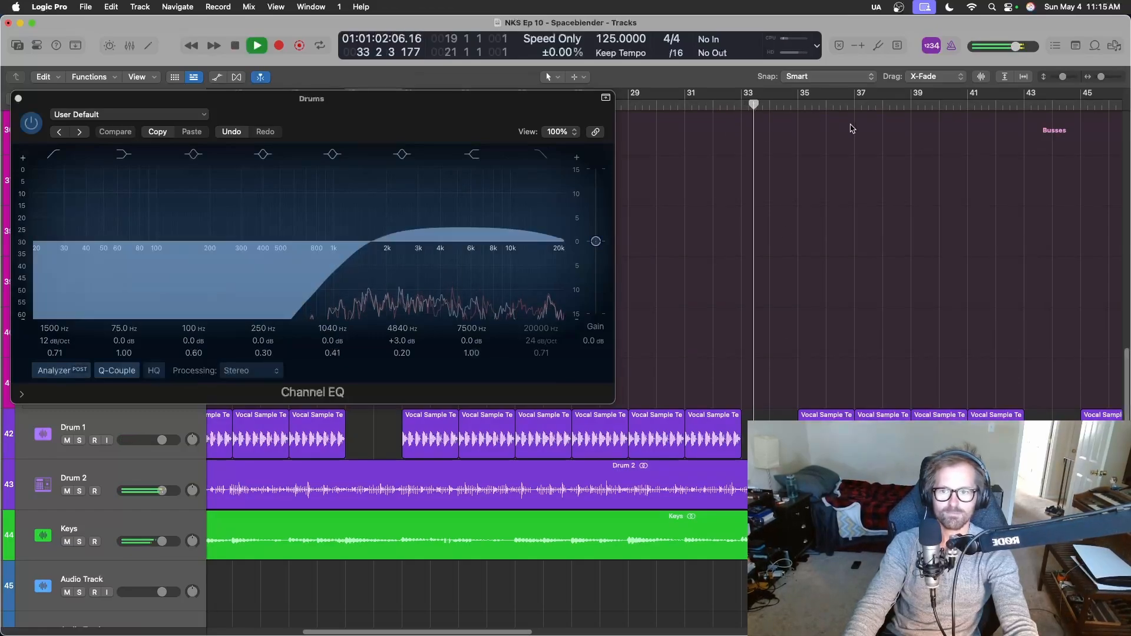
pyautogui.click(469, 139)
pyautogui.press('b')
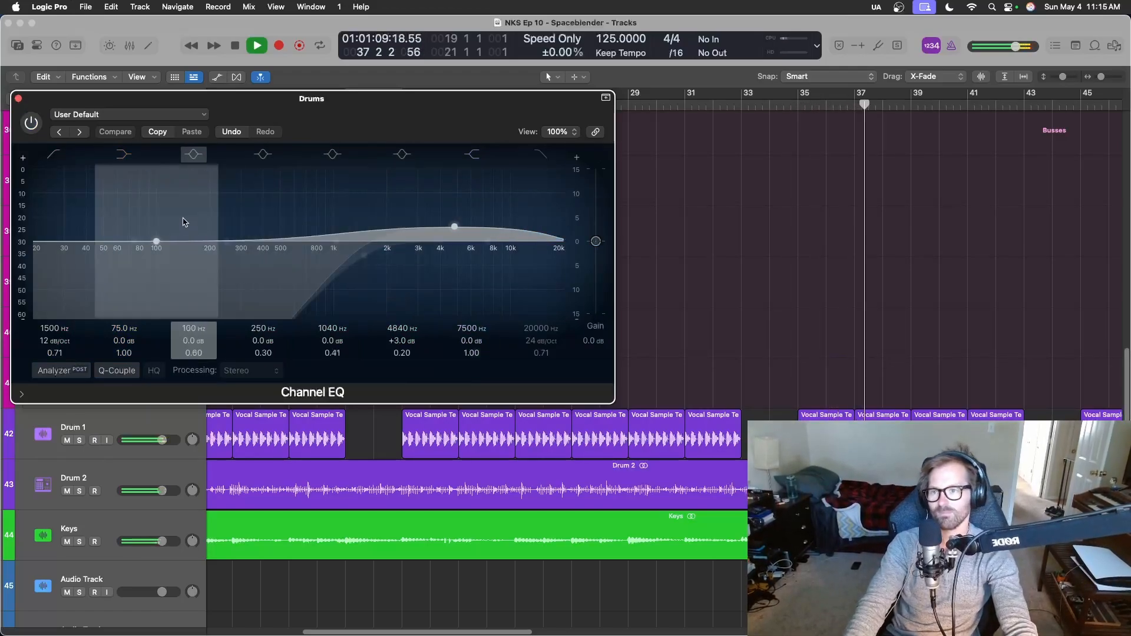
# Continue the Drums EQ bypass automation, enabling the EQ for the gap at bars 43–45 and again from bar 53.
pyautogui.click(31, 123)
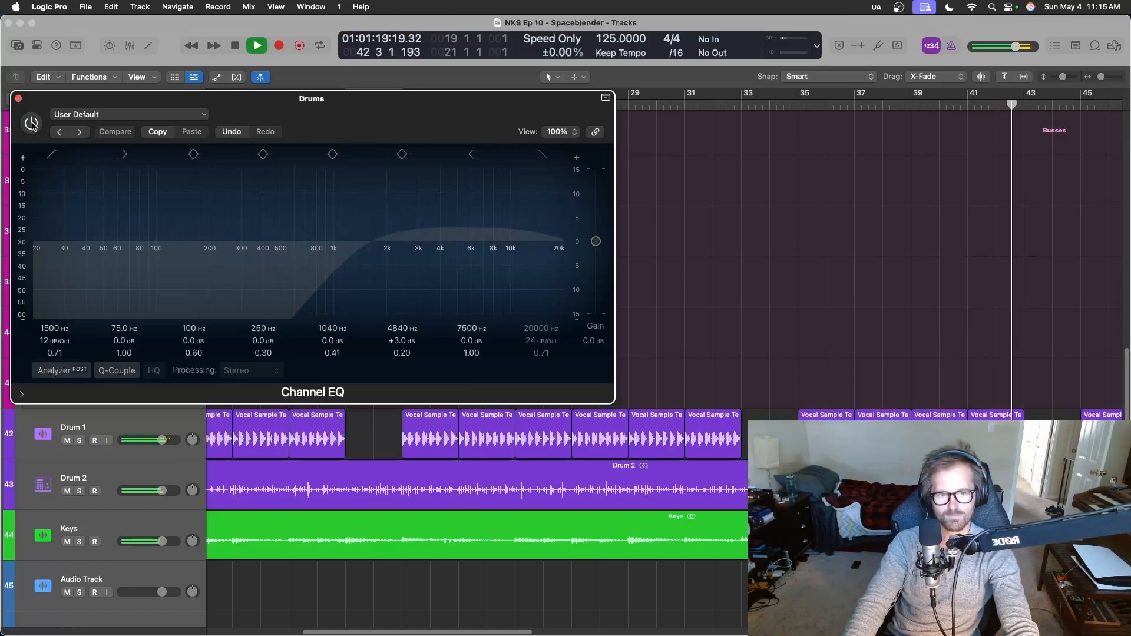
pyautogui.click(32, 125)
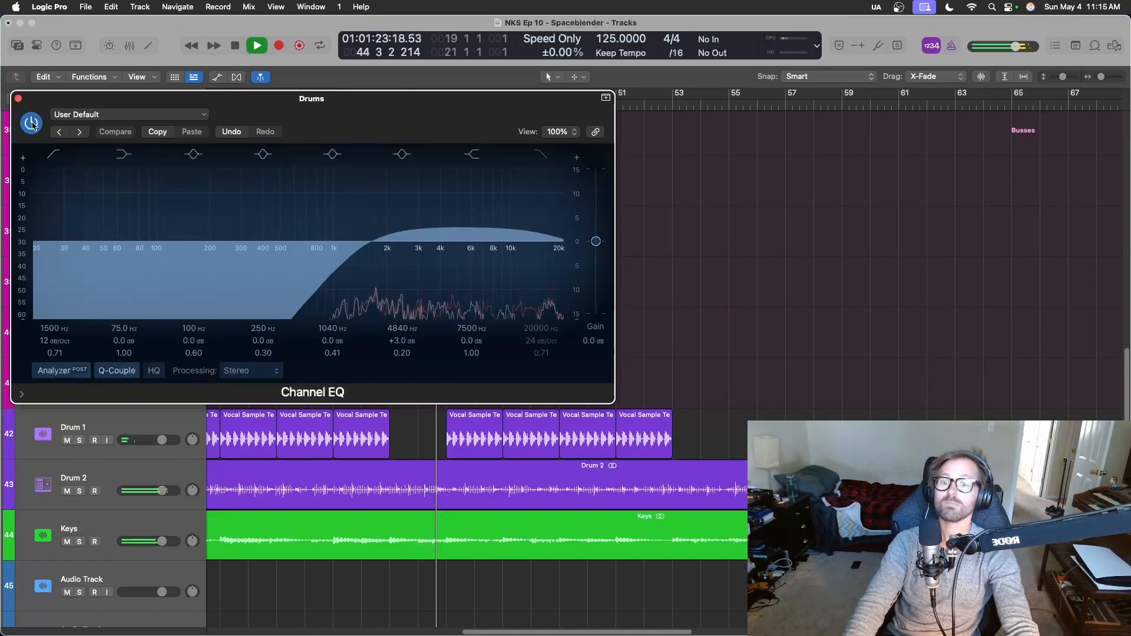
pyautogui.click(32, 124)
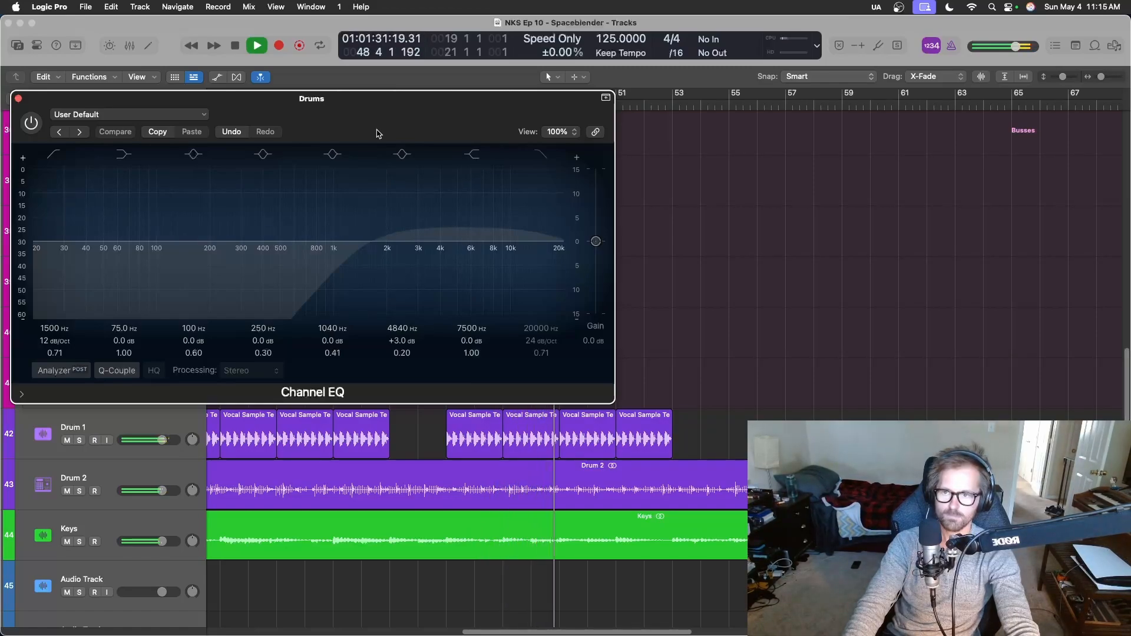
pyautogui.click(32, 123)
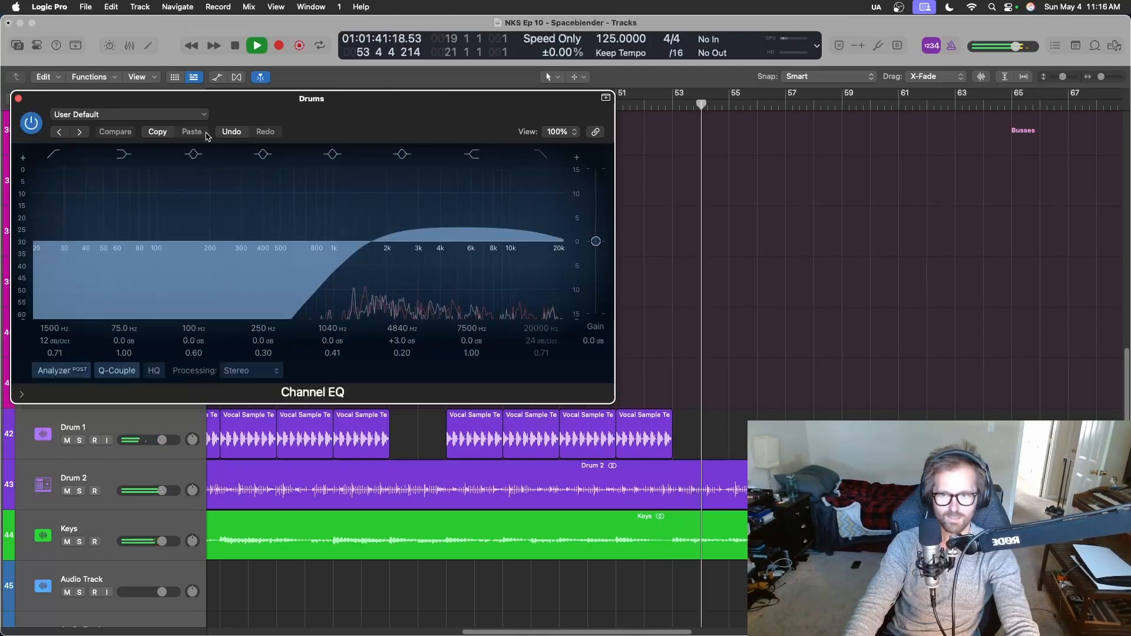
# Sweep the Drums EQ low-cut up to 20000 Hz during playback from bar 53, then bypass the EQ, stop playback and close its window.
pyautogui.moveTo(54, 328); pyautogui.dragTo(54, 266)
pyautogui.moveTo(453, 255); pyautogui.dragTo(560, 256)
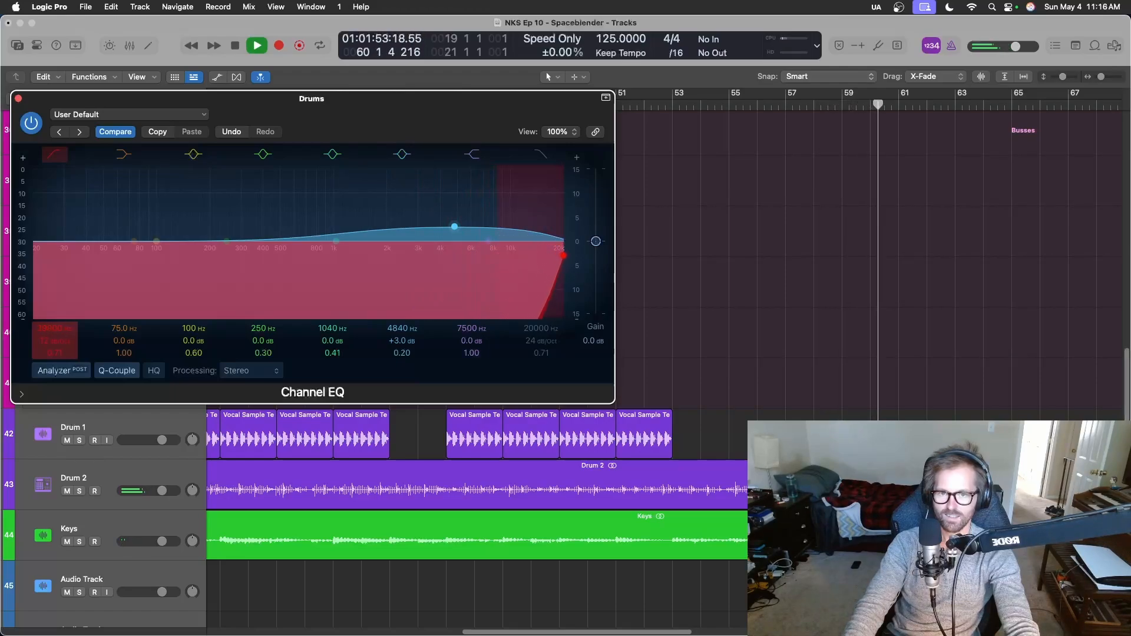
pyautogui.click(35, 125)
pyautogui.press('space')
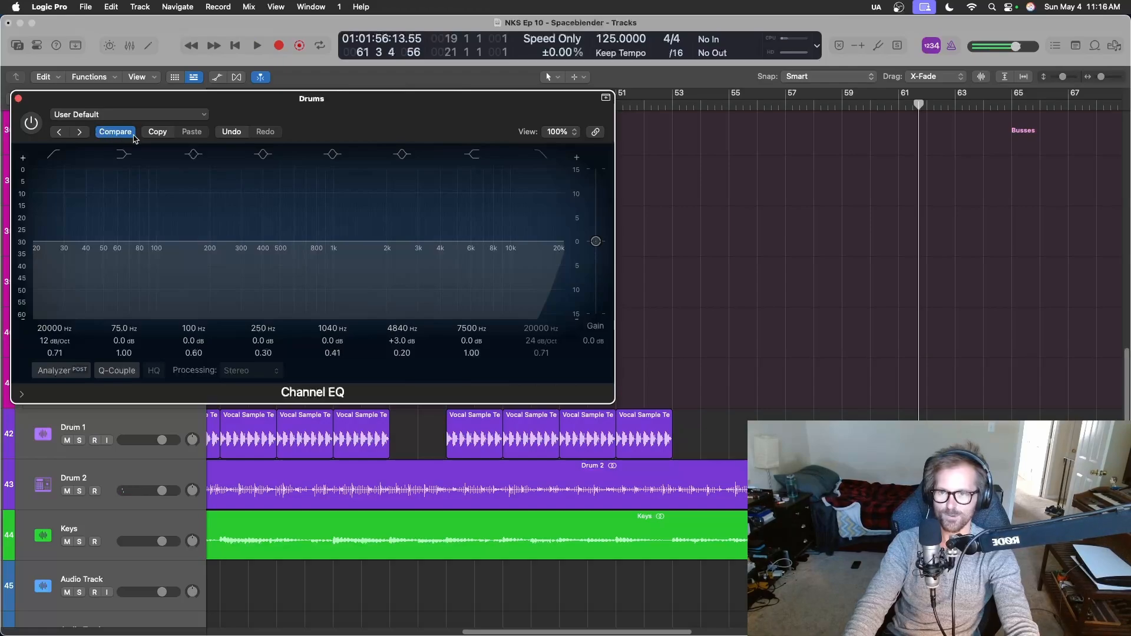
pyautogui.click(18, 99)
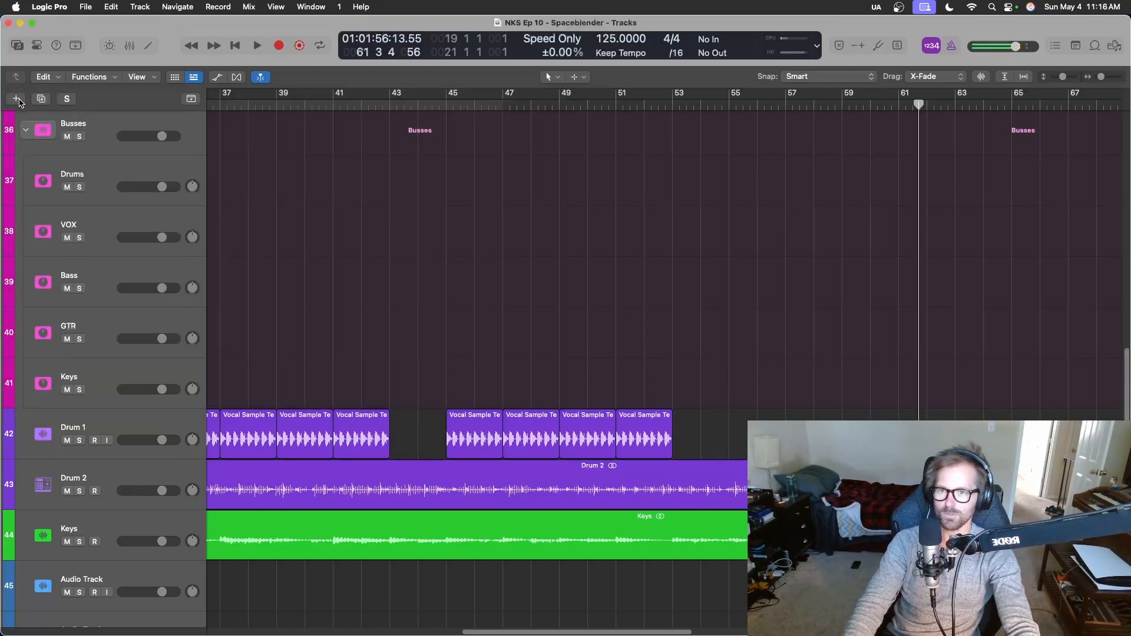
# Play the arrangement from bar 17 through bar 35 to hear the drum bus filtering in the Drum 1 gaps.
pyautogui.scroll(5, 472, 437)
pyautogui.scroll(-6, 477, 439)
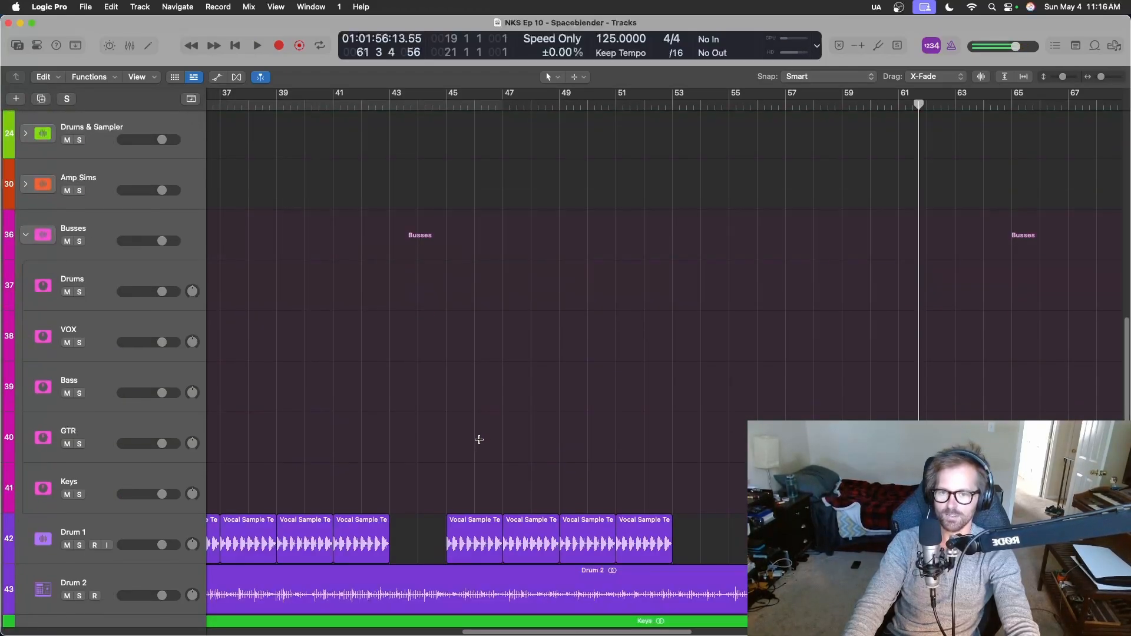
pyautogui.hscroll(-6, 478, 442)
pyautogui.hscroll(-10, 474, 439)
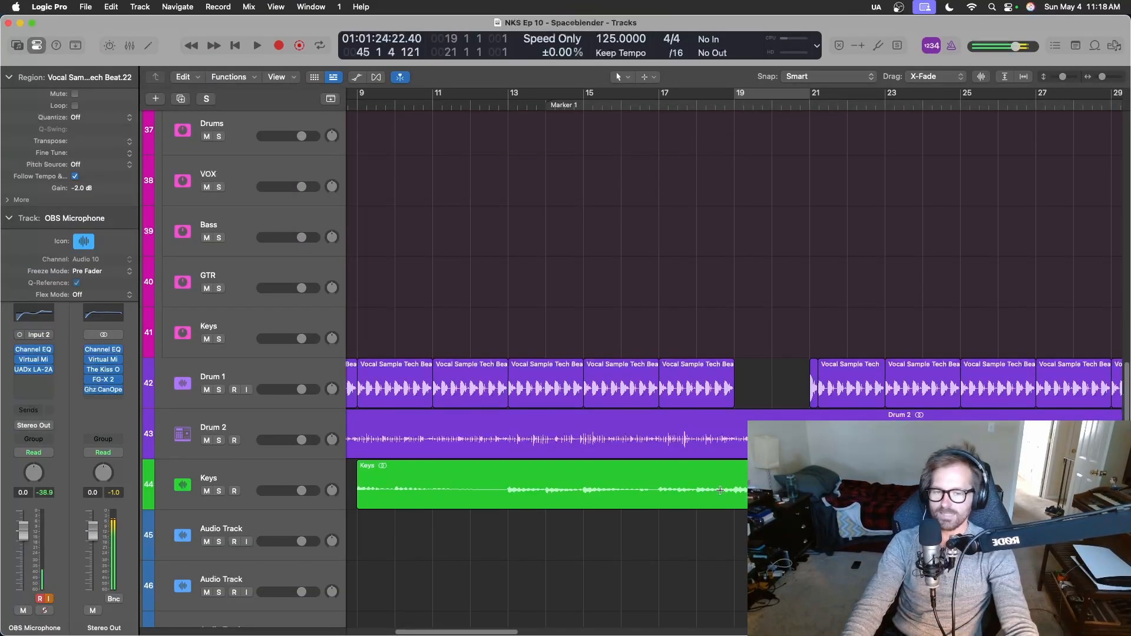
pyautogui.hscroll(-4, 743, 477)
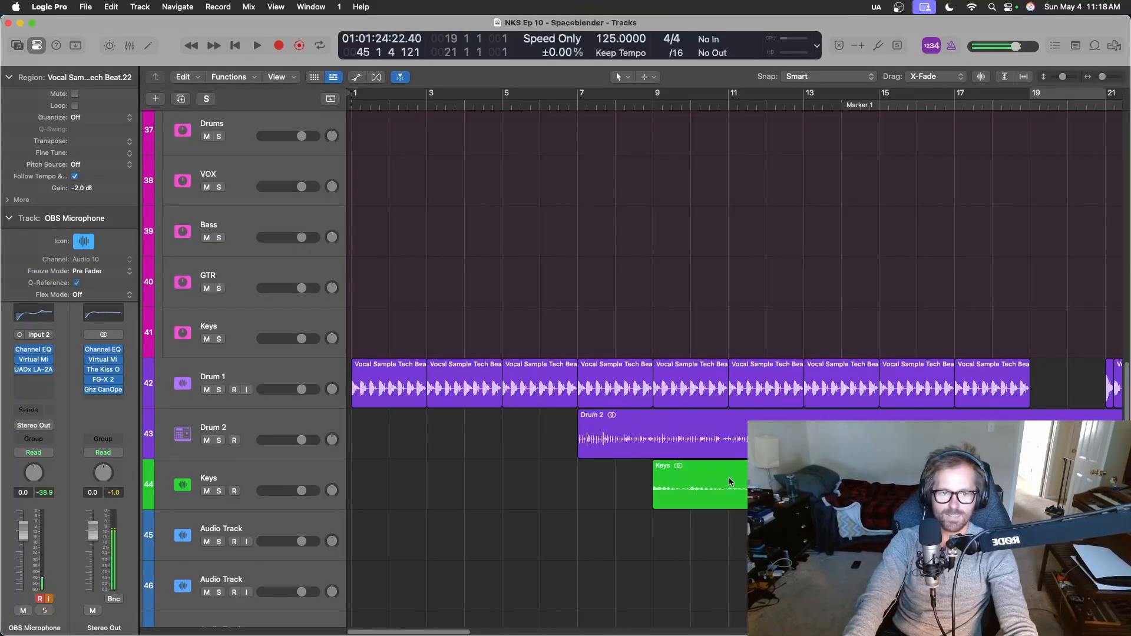
pyautogui.hscroll(4, 730, 482)
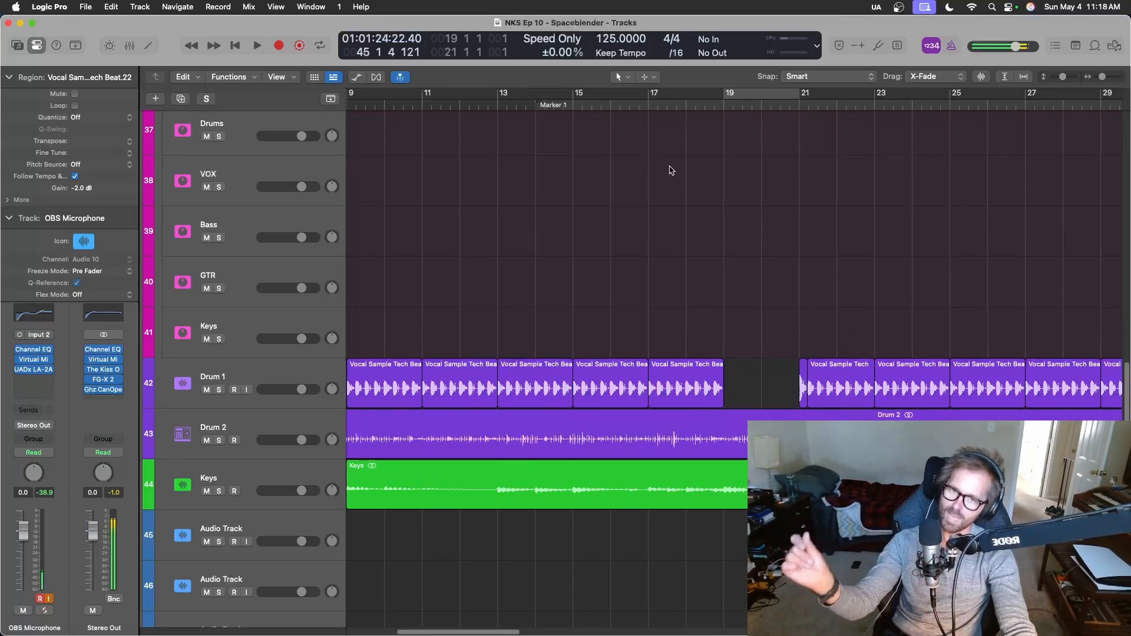
pyautogui.click(652, 100)
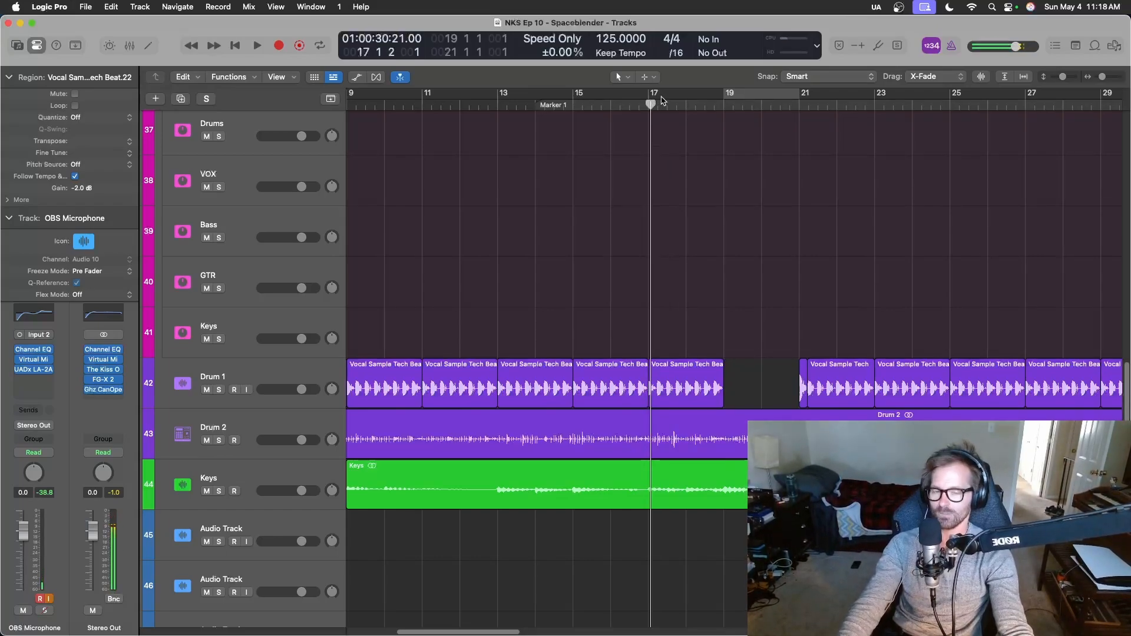
pyautogui.press('space')
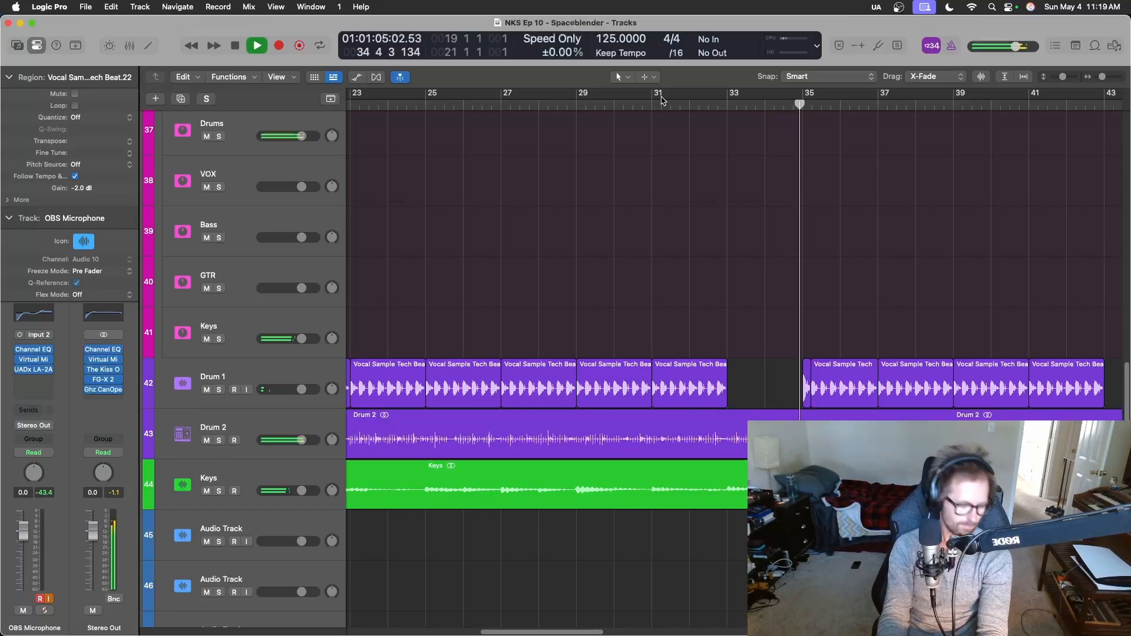
pyautogui.press('space')
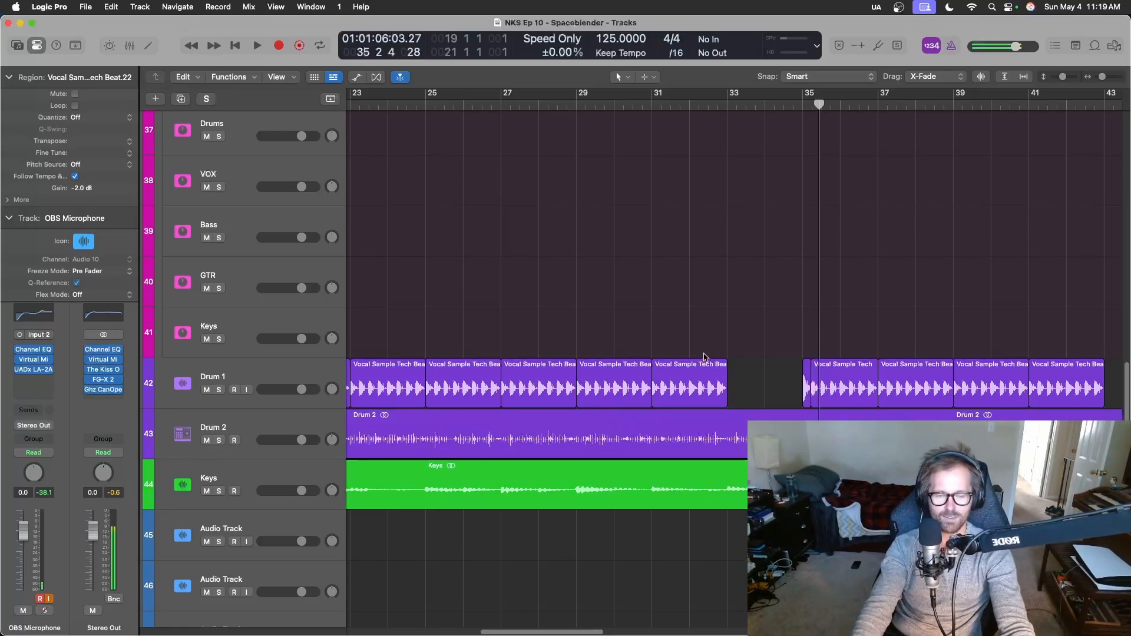
# Look over the Drum 1 regions and gaps from bar 35 to the arrangement's end and back to its start.
pyautogui.hscroll(5, 707, 357)
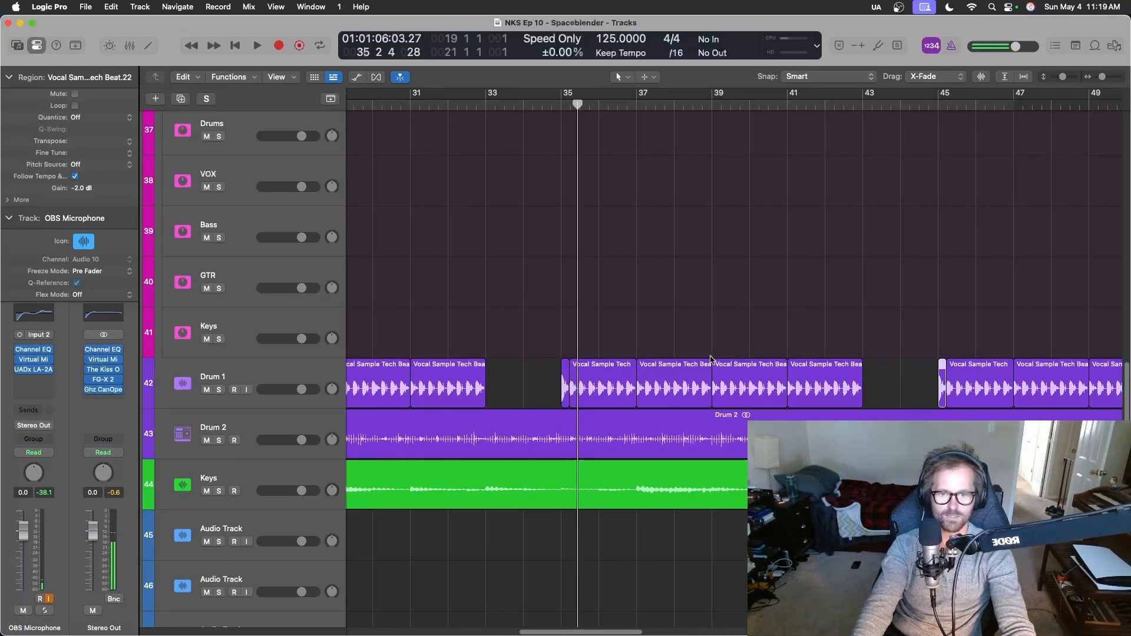
pyautogui.hscroll(3, 711, 357)
pyautogui.hscroll(3, 728, 331)
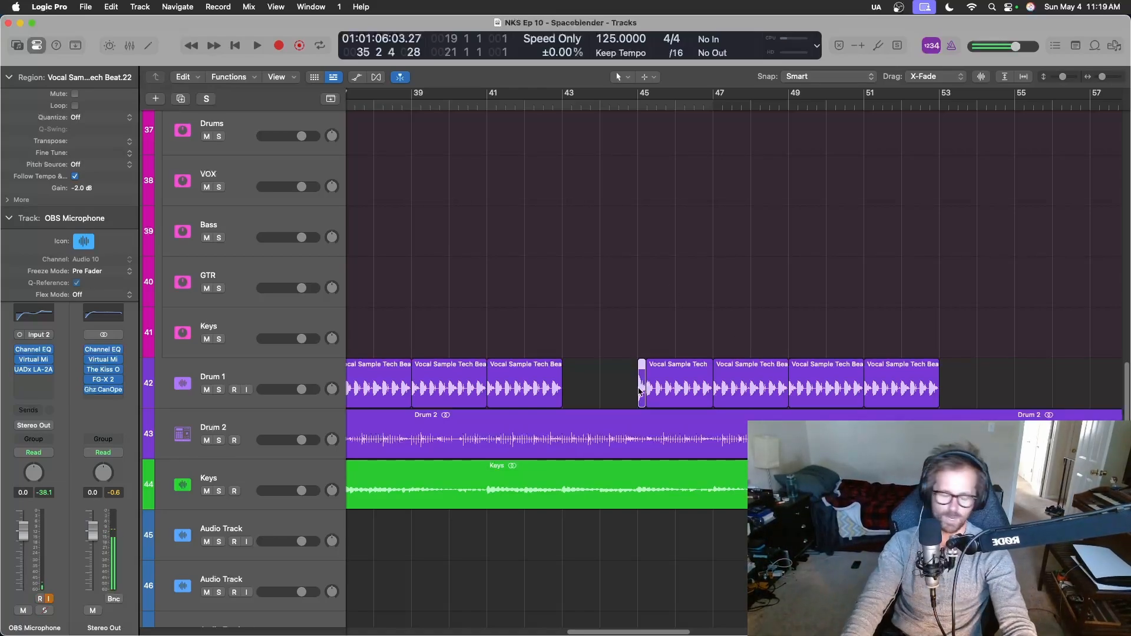
pyautogui.hscroll(5, 580, 432)
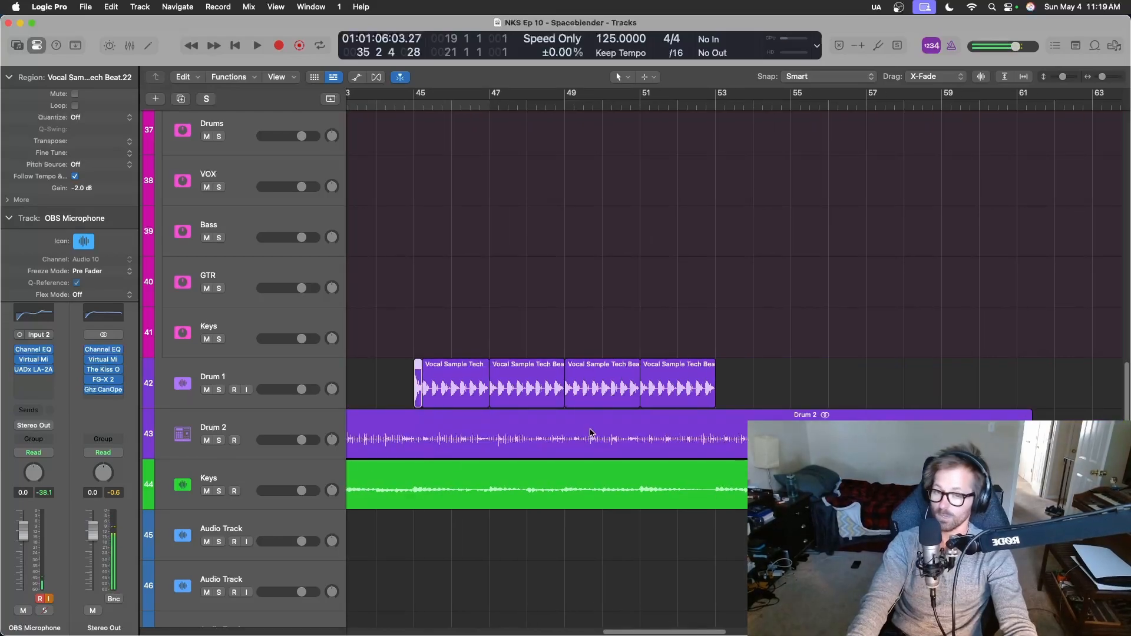
pyautogui.hscroll(-20, 594, 450)
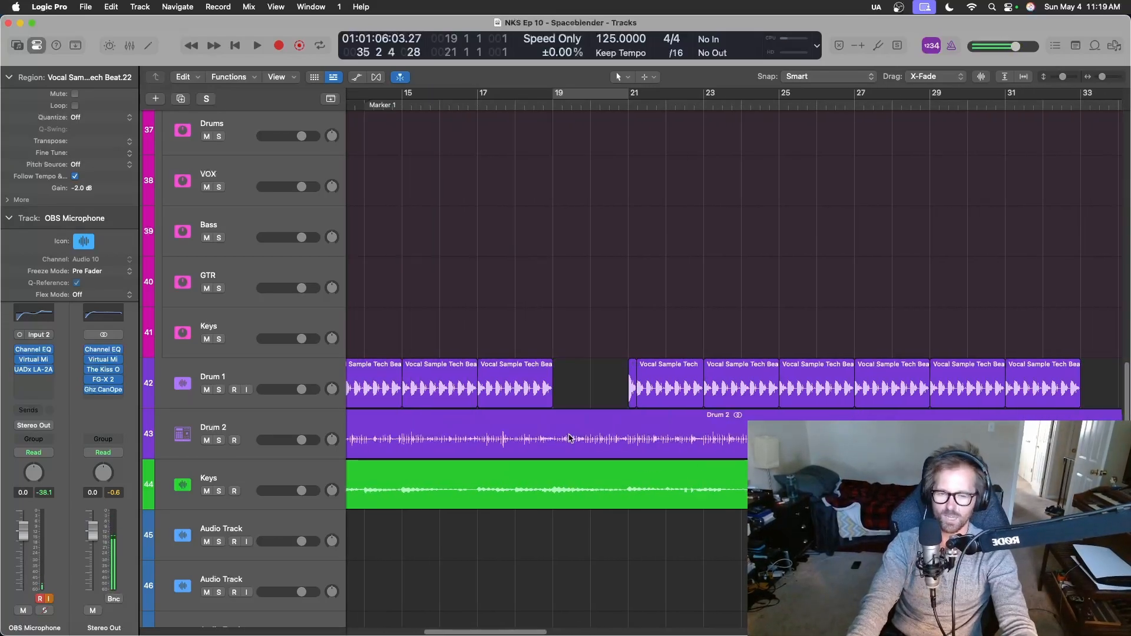
pyautogui.hscroll(-5, 563, 436)
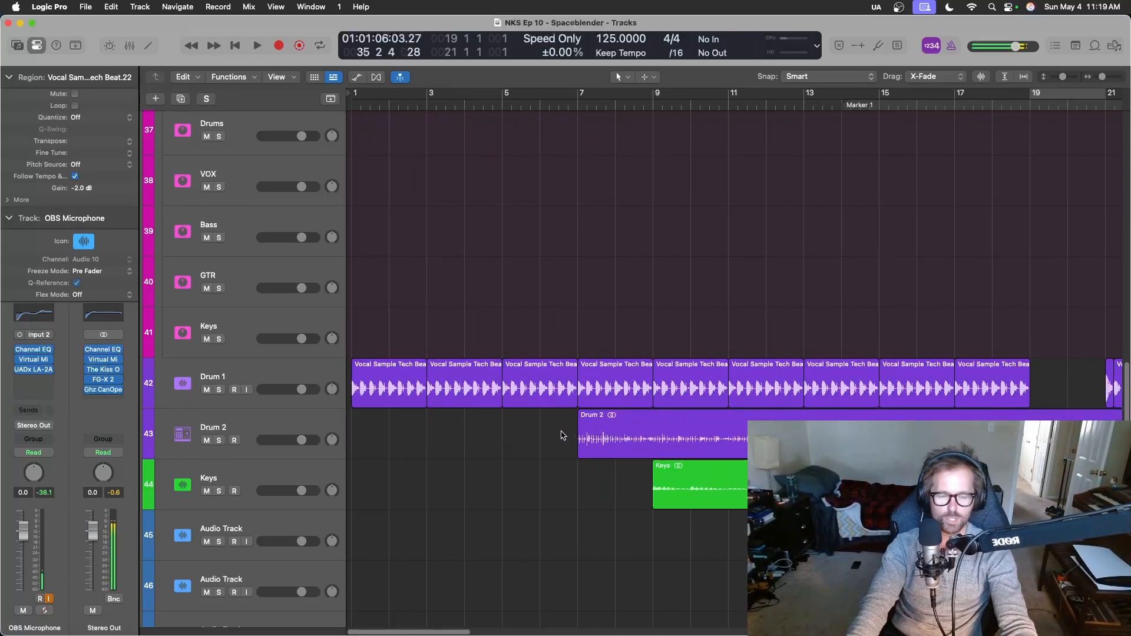
pyautogui.scroll(5, 561, 436)
pyautogui.scroll(-7, 561, 436)
pyautogui.hscroll(3, 561, 436)
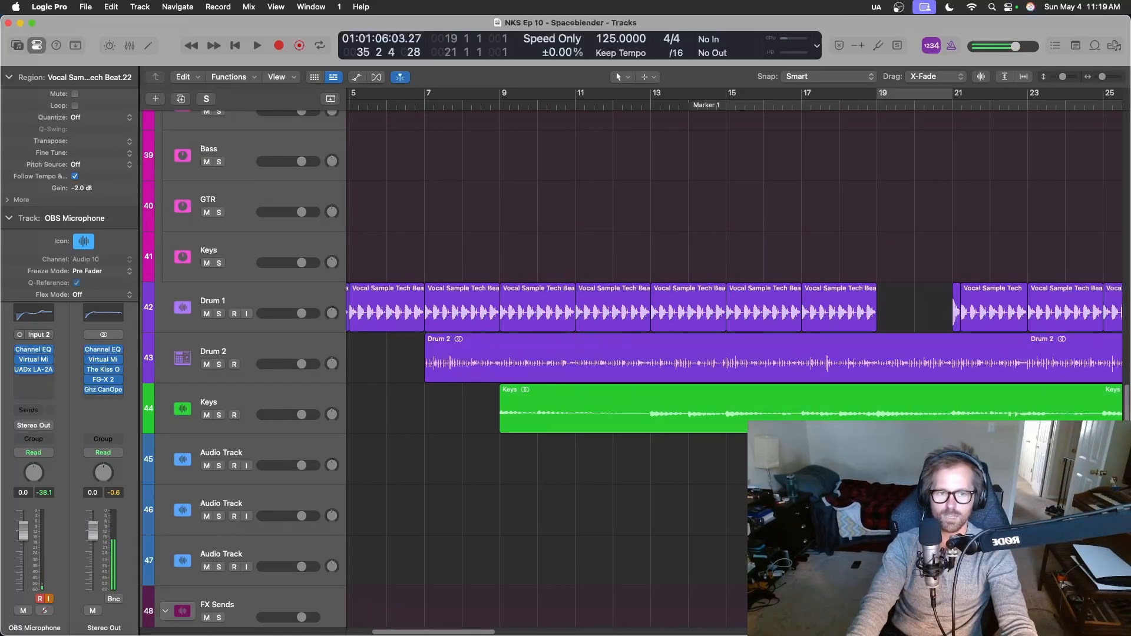
pyautogui.hscroll(6, 734, 307)
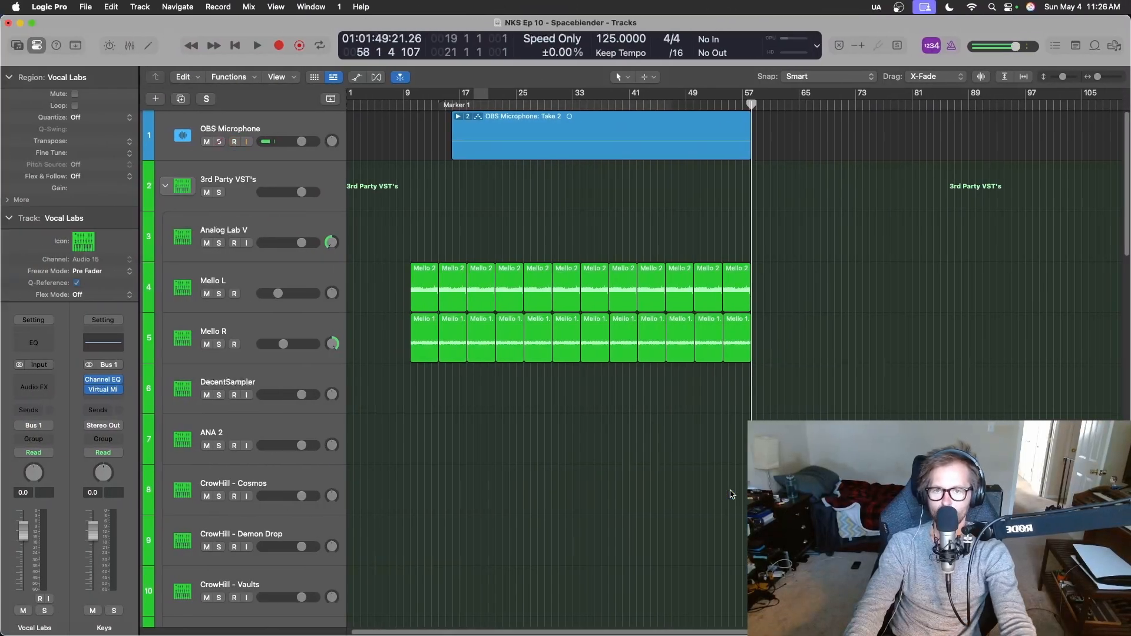
# Split the Vocal Labs region around its vocal bursts at bars 22, 32, 36, 42, 46 and 52.
pyautogui.scroll(-15, 648, 496)
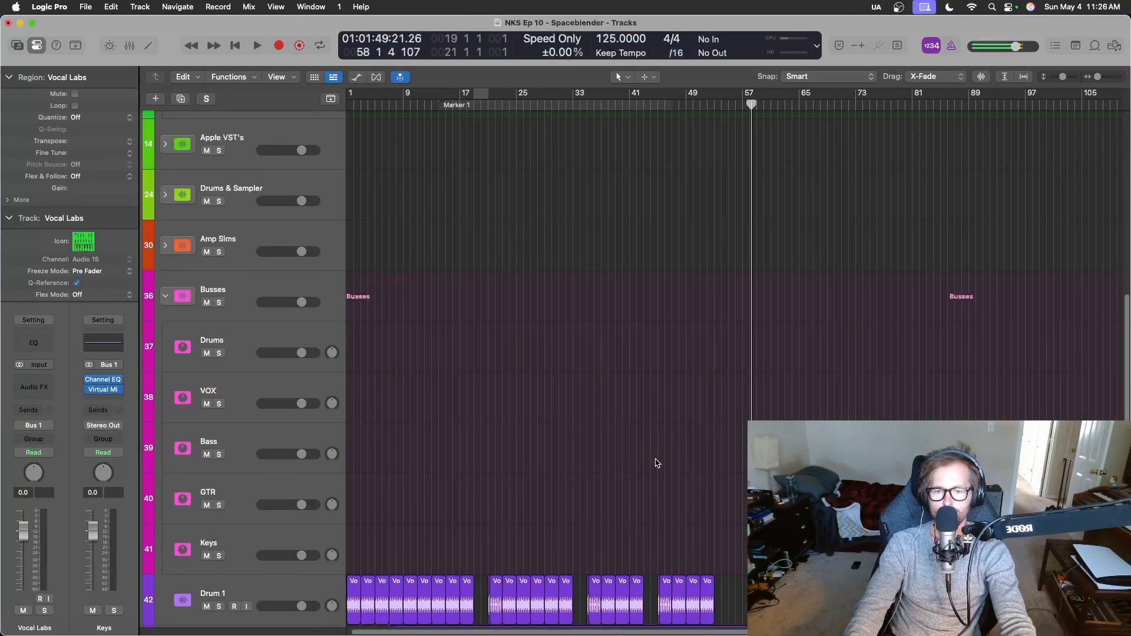
pyautogui.scroll(-2, 657, 462)
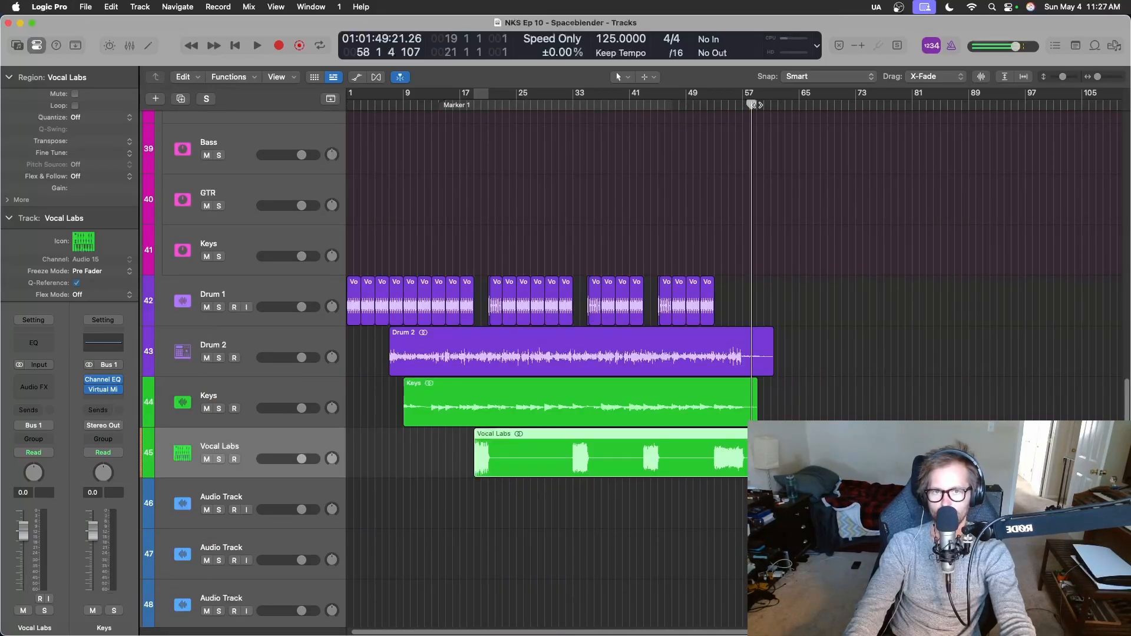
pyautogui.moveTo(752, 132); pyautogui.dragTo(496, 131)
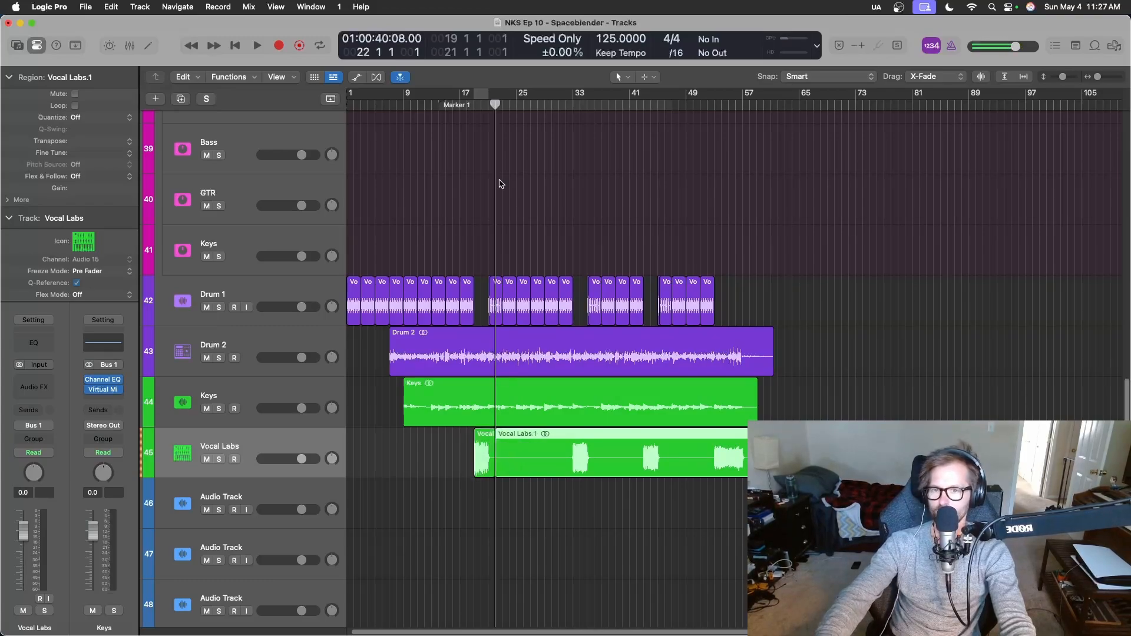
pyautogui.moveTo(497, 103); pyautogui.dragTo(709, 113)
pyautogui.press('super+t')
pyautogui.press('super+t')
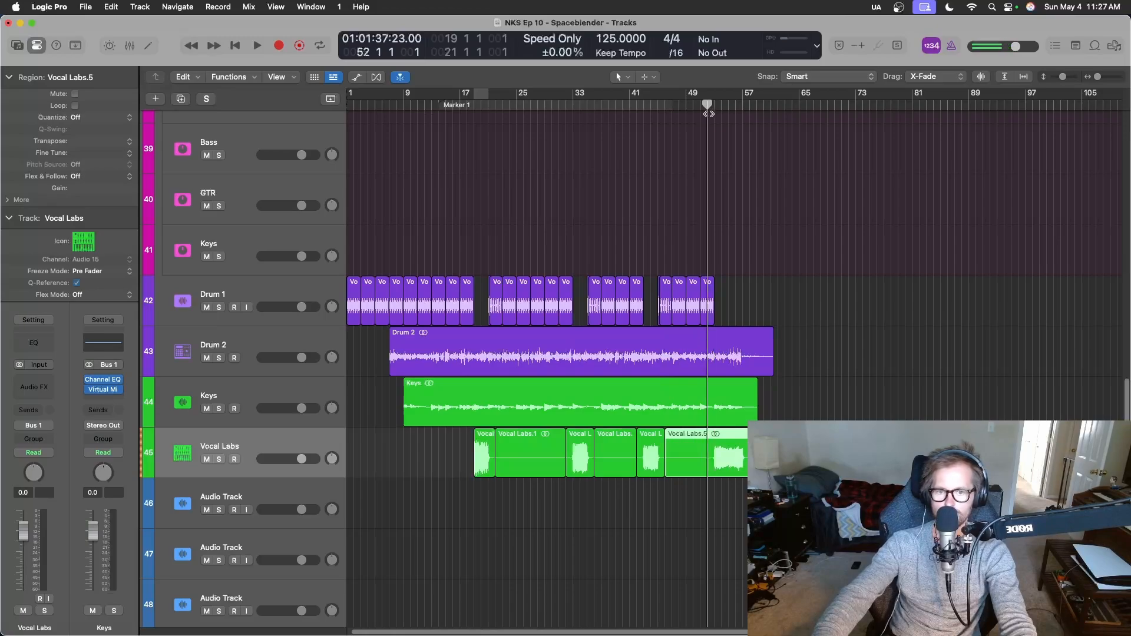
# Delete the three silent Vocal Labs regions at bars 22–32, 36–42 and 46–52.
pyautogui.click(517, 452)
pyautogui.press('Delete')
pyautogui.click(627, 467)
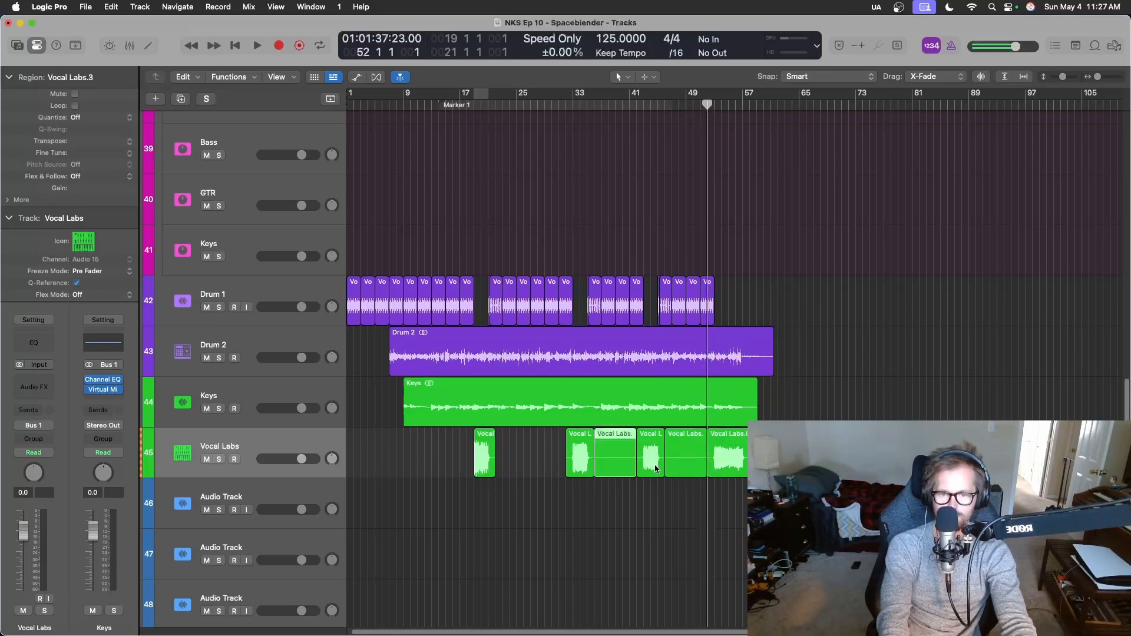
pyautogui.press('Delete')
pyautogui.click(672, 463)
pyautogui.press('Delete')
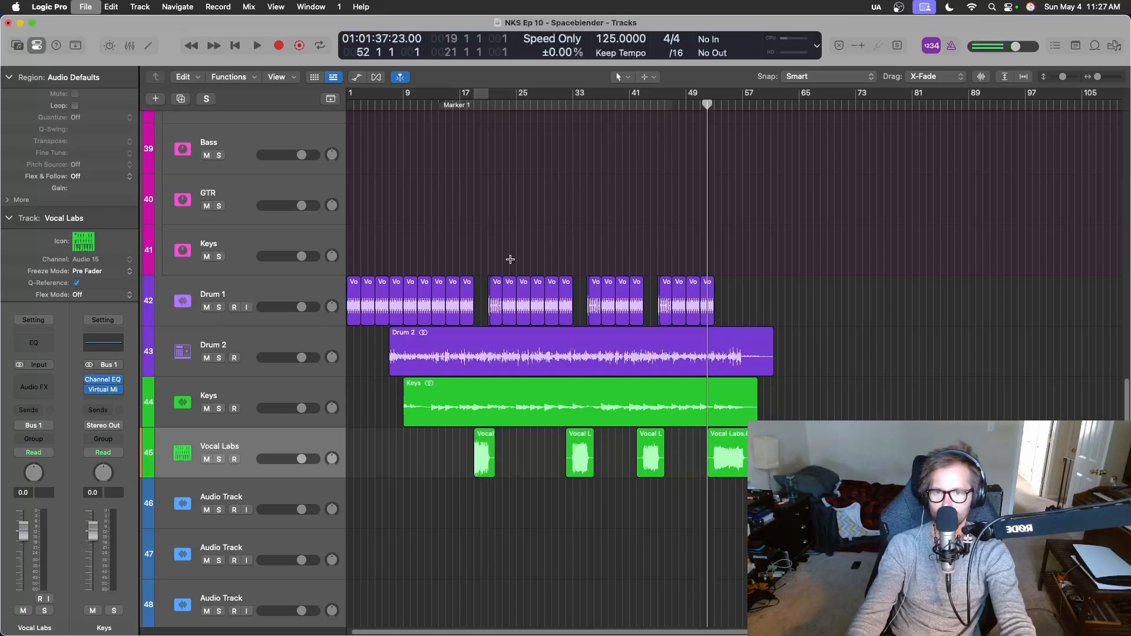
# Play the arrangement from bar 15 past bar 21 to hear the first Vocal Labs region in the Drum 1 gap.
pyautogui.click(443, 108)
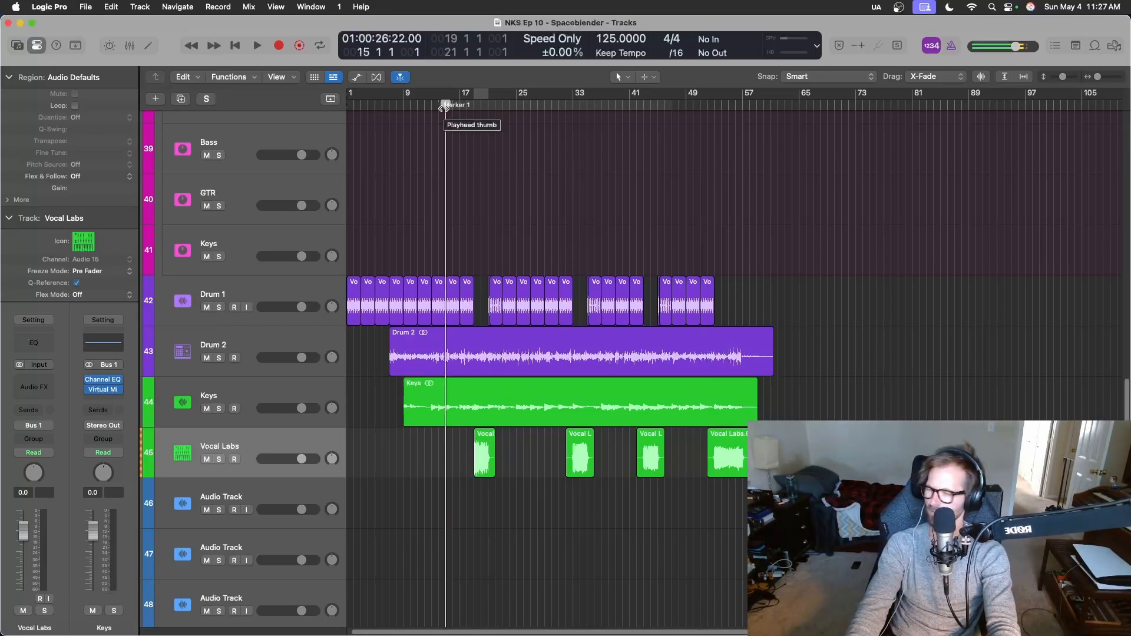
pyautogui.press('space')
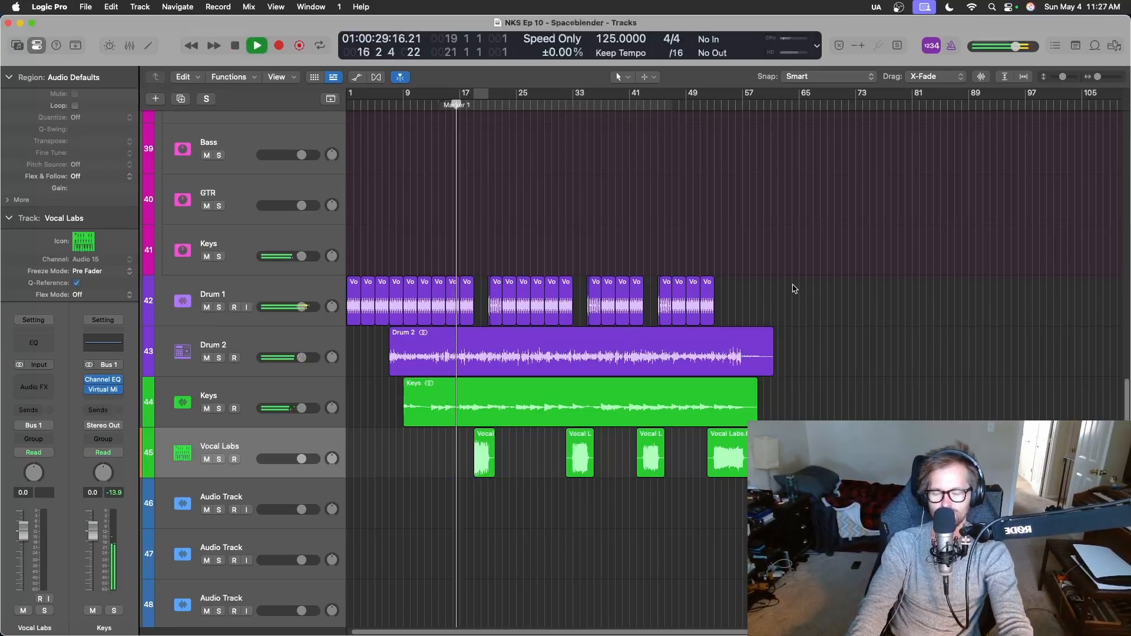
pyautogui.press('super+Right')
pyautogui.press('super+Right')
pyautogui.press('super+Right')
pyautogui.press('super+Right')
pyautogui.press('super+Right')
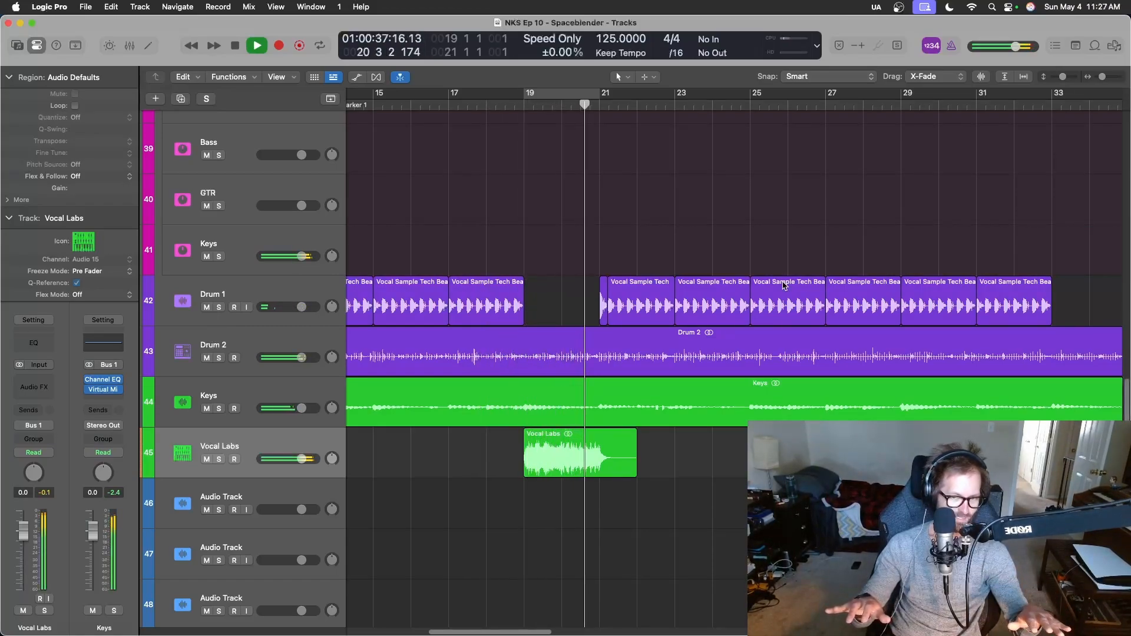
pyautogui.press('space')
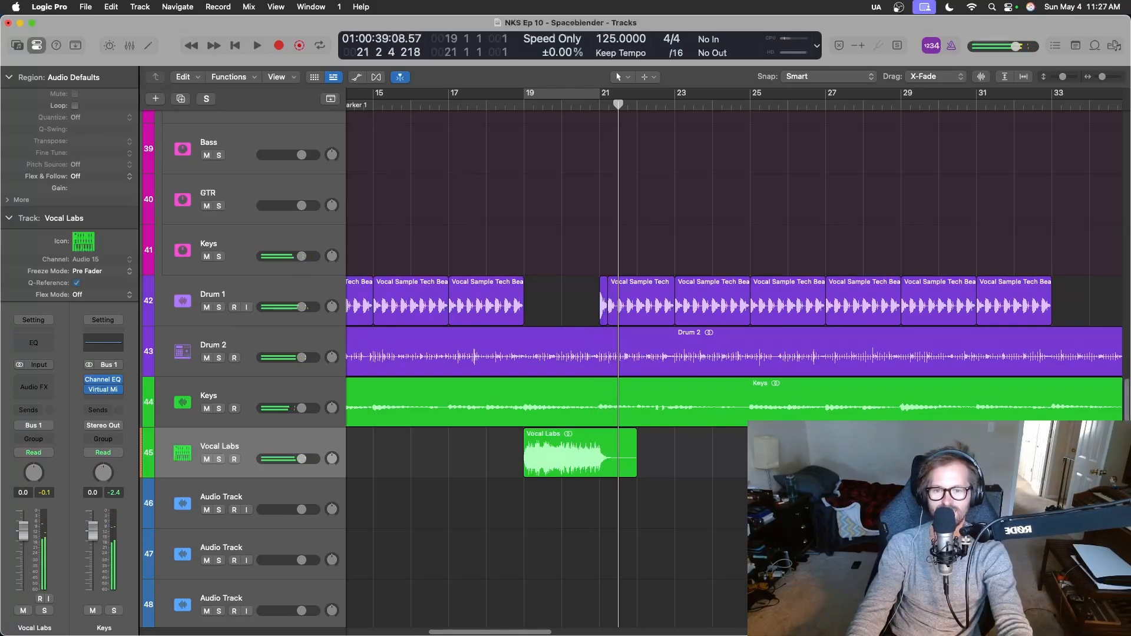
# Select all four Vocal Labs regions, set their gain to -6.0 dB and audition the start of the first one.
pyautogui.press('super+Left')
pyautogui.press('super+Left')
pyautogui.press('super+Left')
pyautogui.press('super+Left')
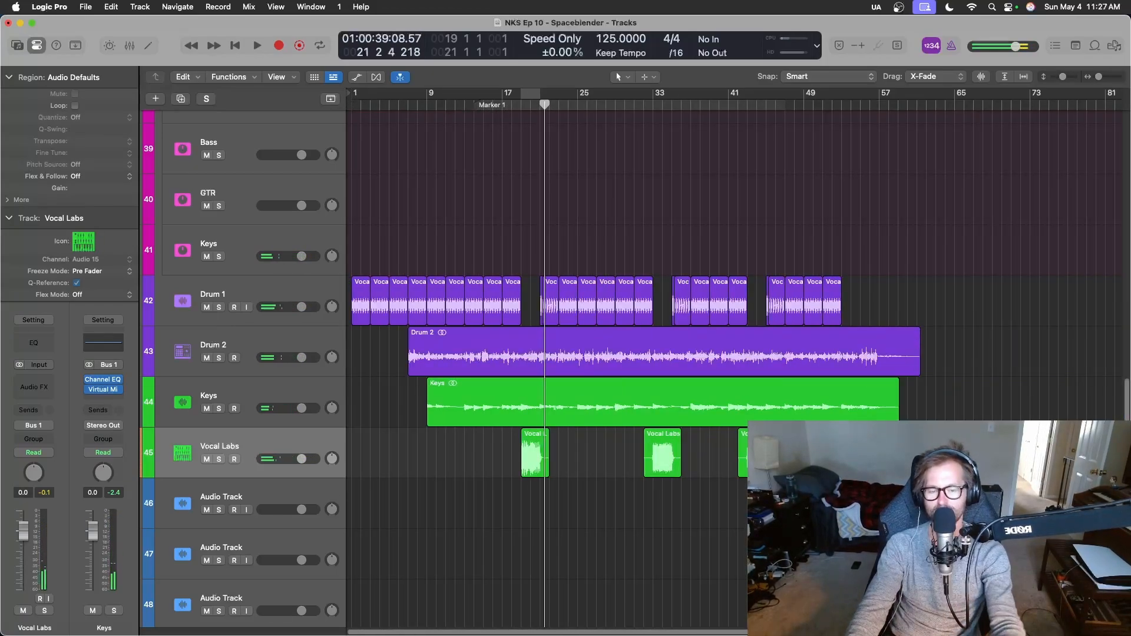
pyautogui.moveTo(920, 457); pyautogui.dragTo(479, 459)
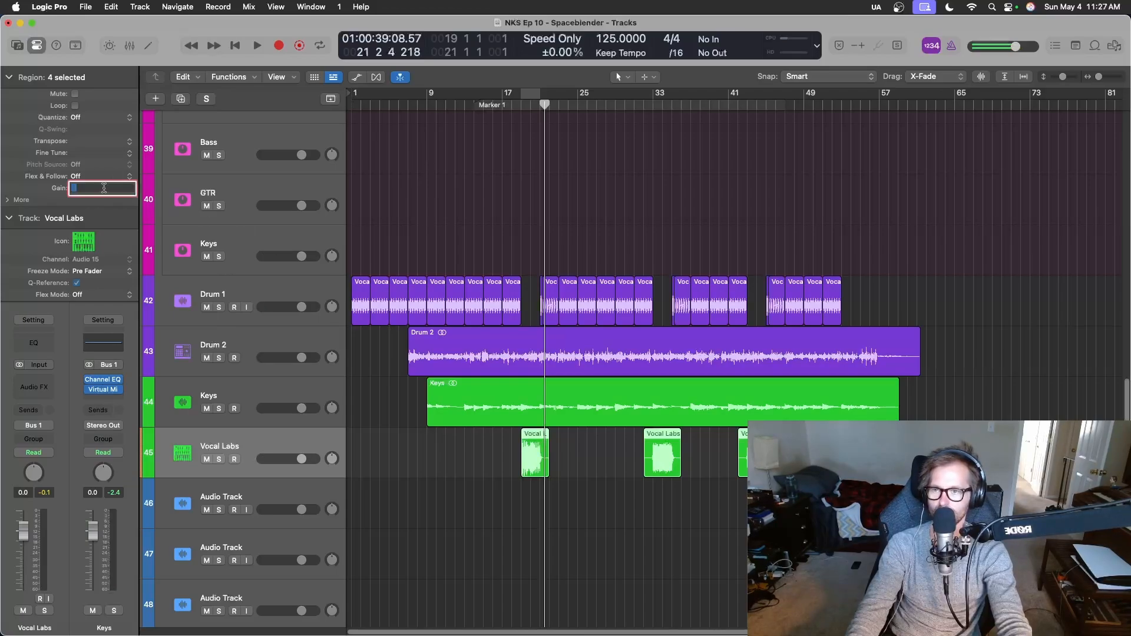
pyautogui.press('Return')
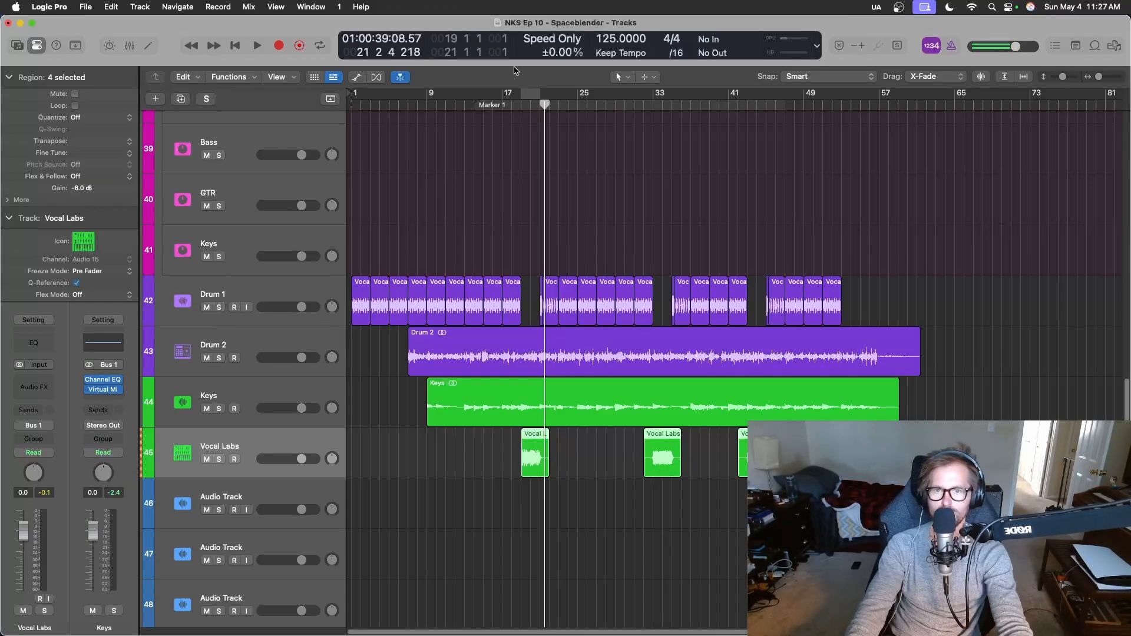
pyautogui.press('space')
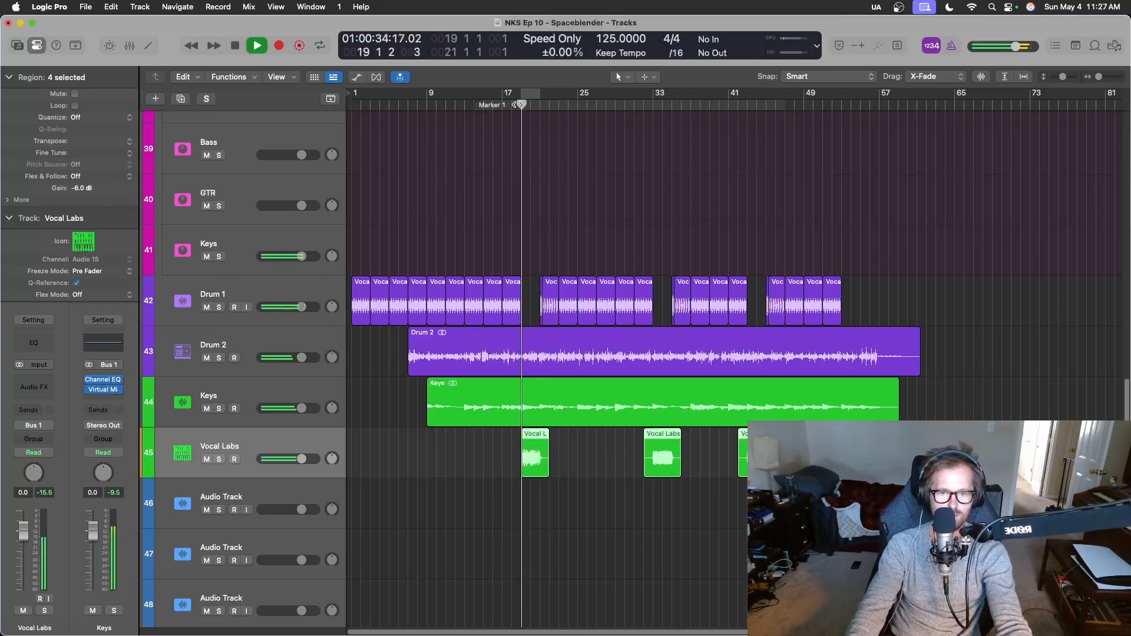
pyautogui.press('space')
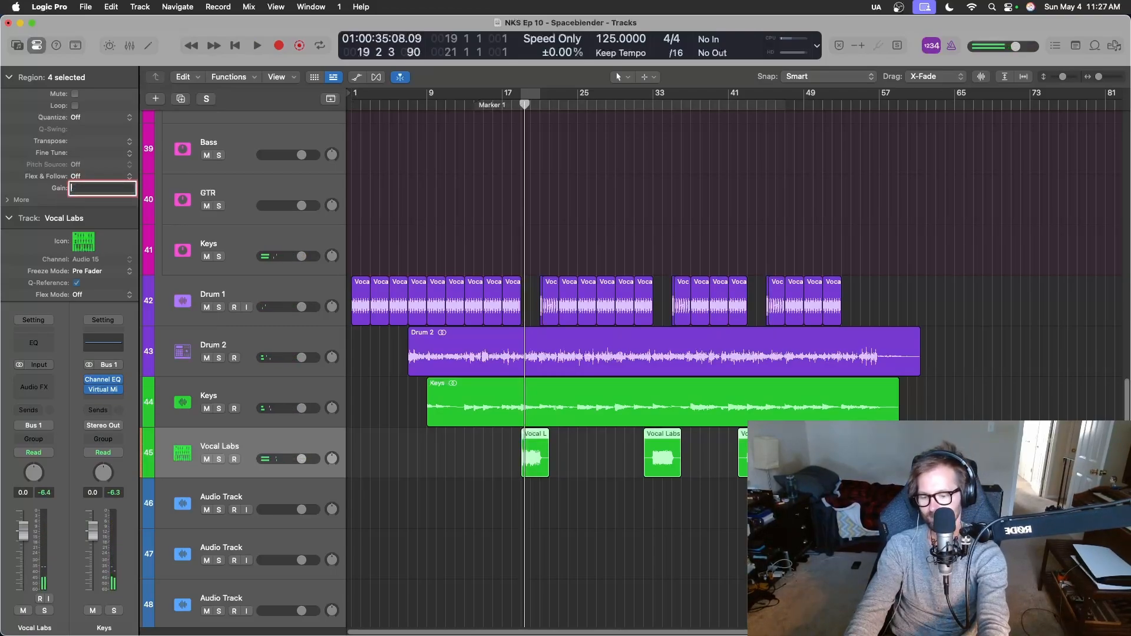
# Set the gain of the four Vocal Labs regions to -12.0 dB and audition the first one from about bar 17.
pyautogui.press('Return')
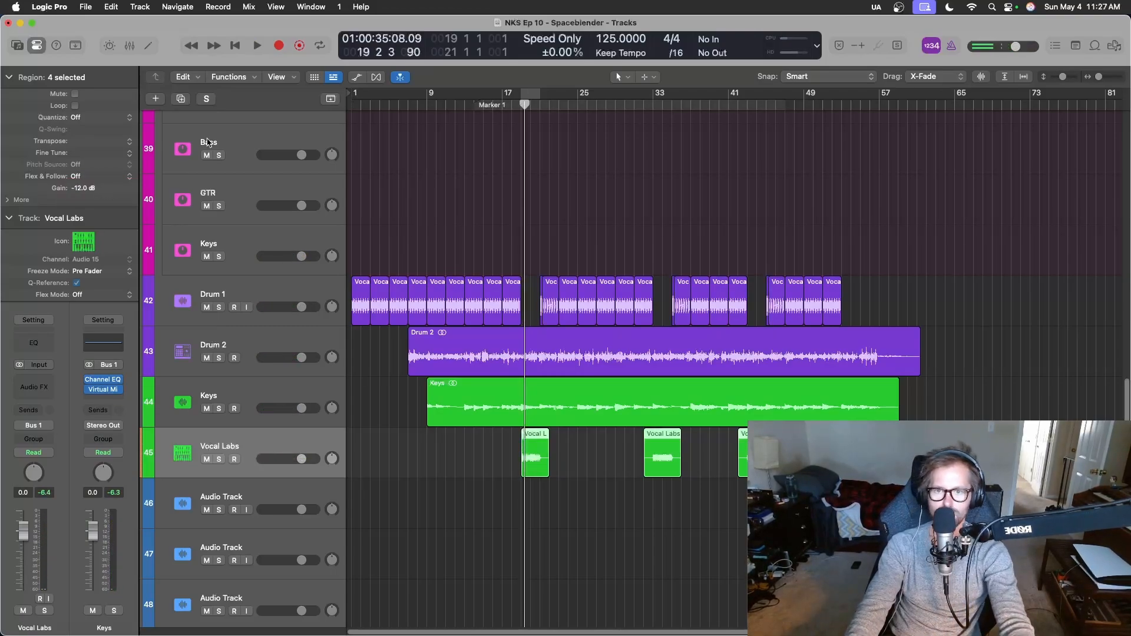
pyautogui.press('space')
pyautogui.press('space')
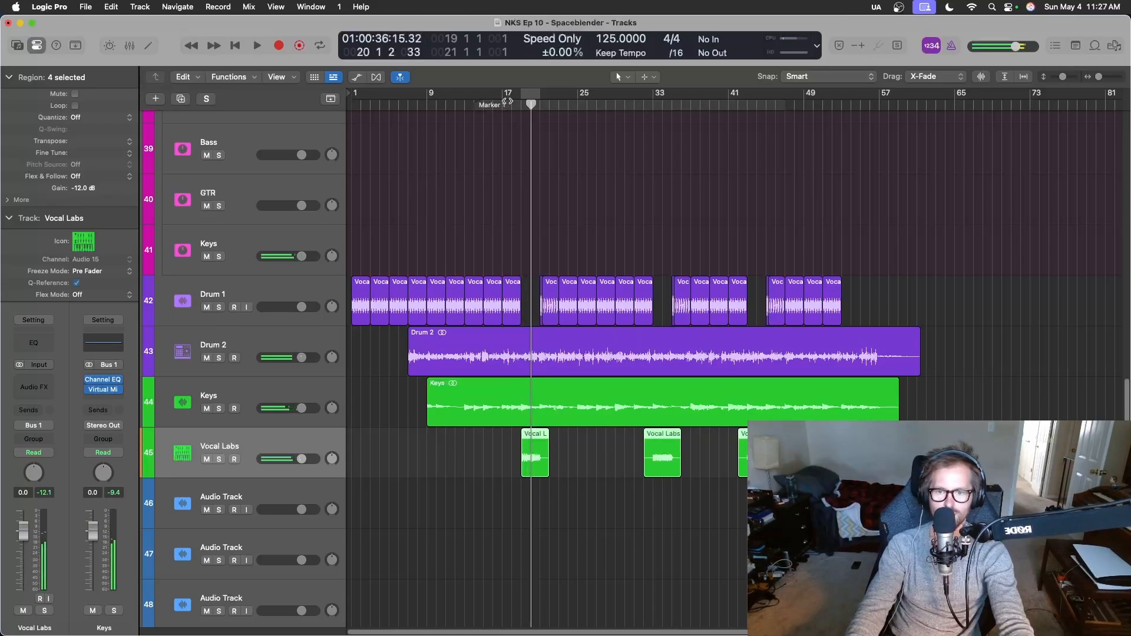
pyautogui.click(507, 102)
pyautogui.press('space')
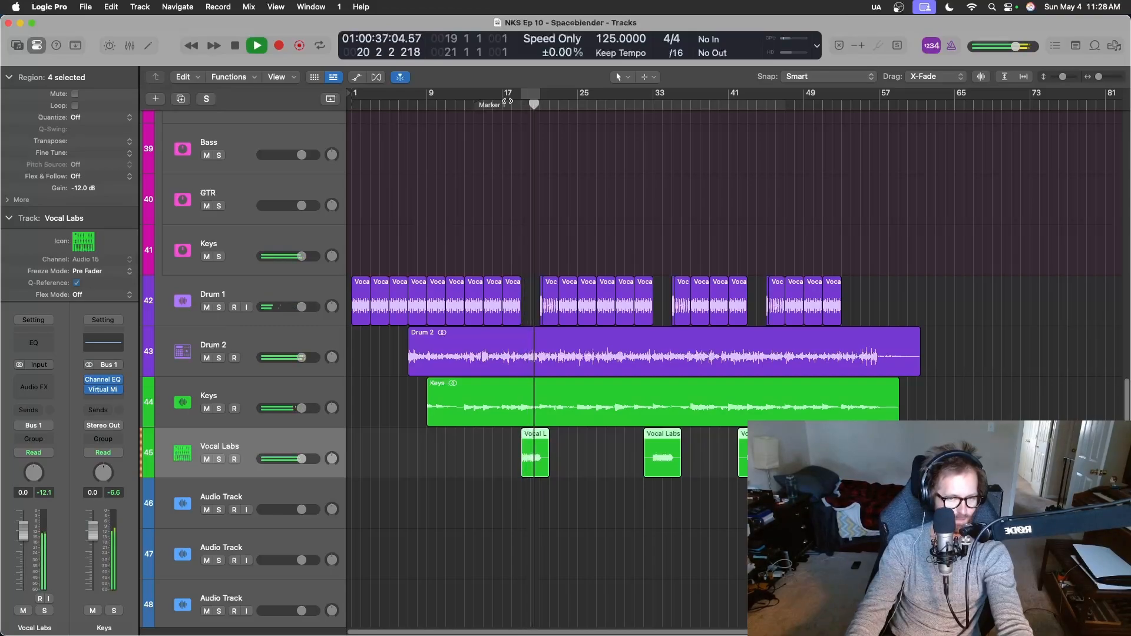
pyautogui.press('space')
# Show the mixer below an enlarged tracks area and set the Vocal Labs channel's automation mode to Latch.
pyautogui.press('x')
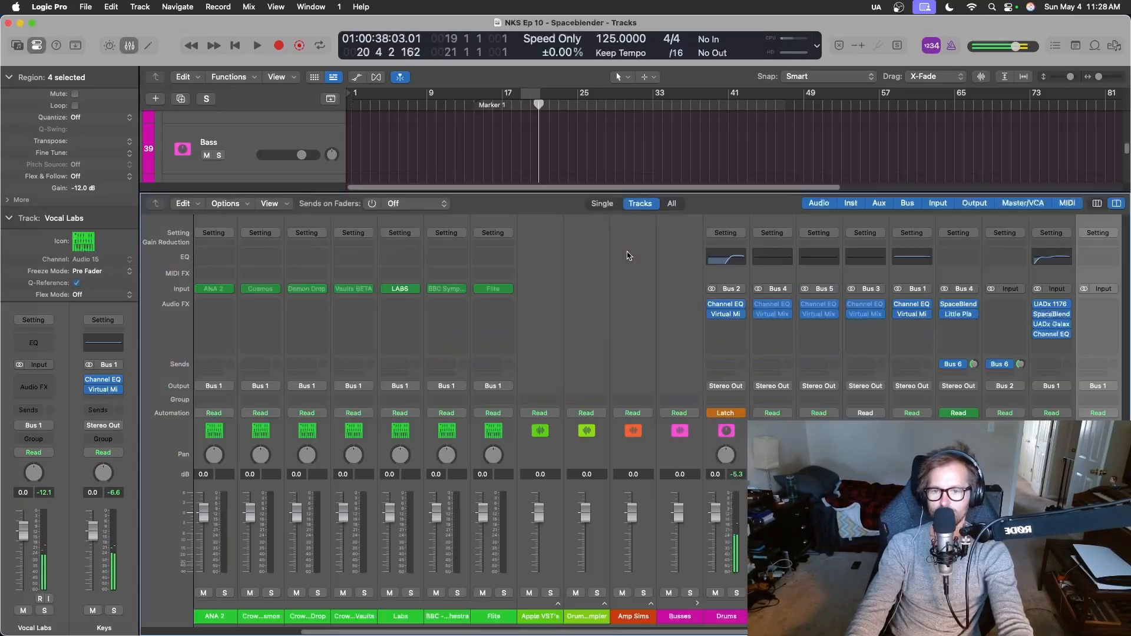
pyautogui.moveTo(594, 190); pyautogui.dragTo(625, 361)
pyautogui.scroll(-5, 577, 330)
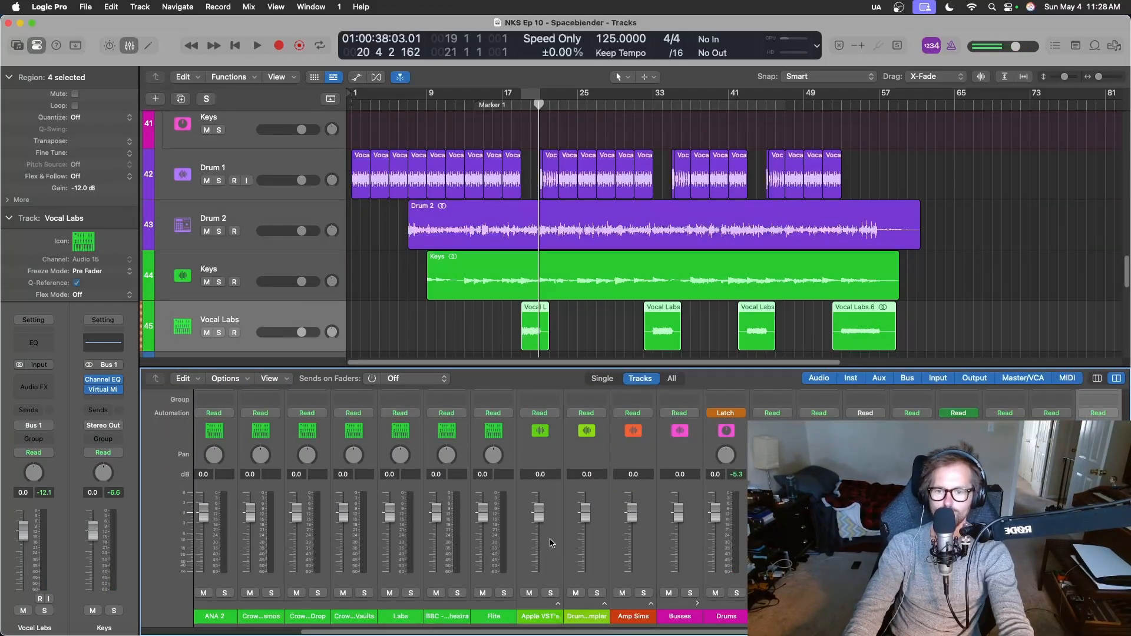
pyautogui.hscroll(10, 631, 554)
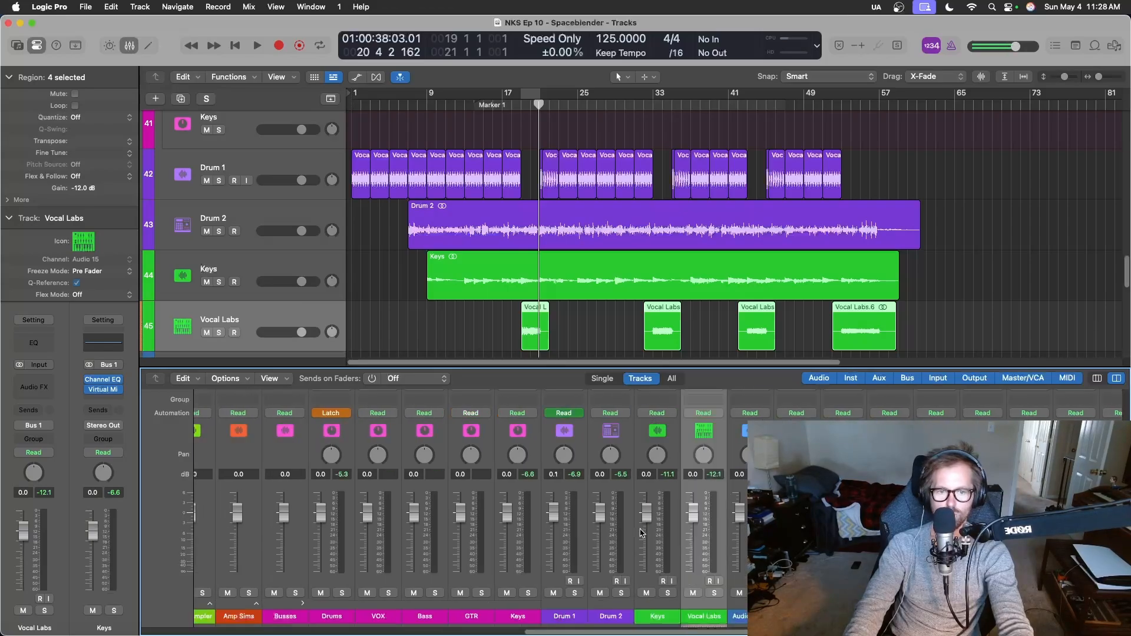
pyautogui.scroll(3, 707, 542)
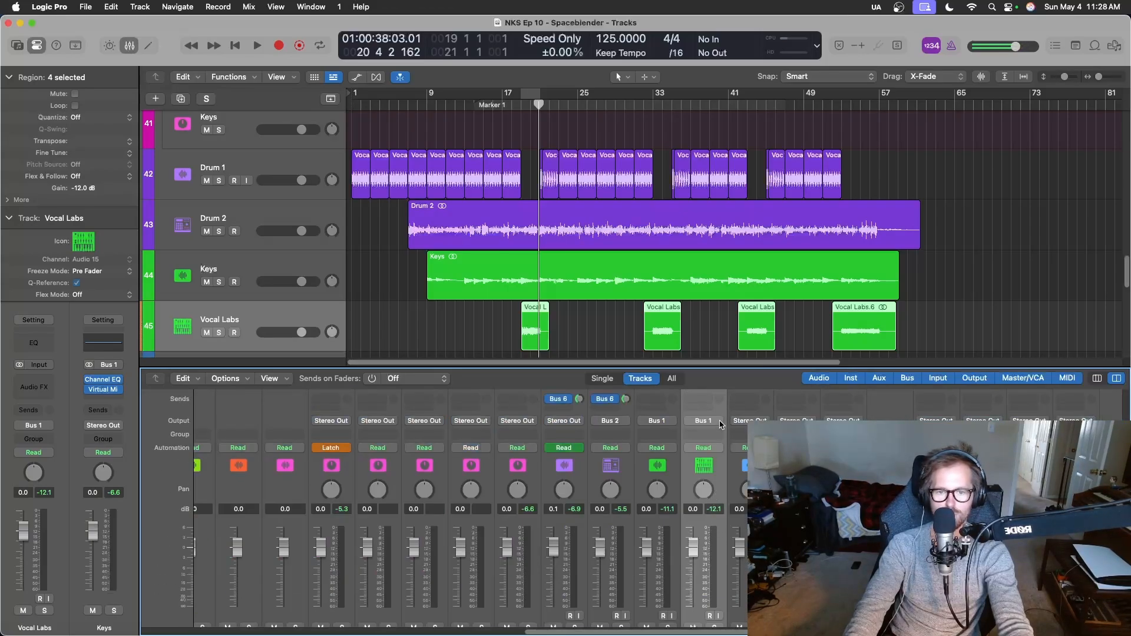
pyautogui.click(719, 452)
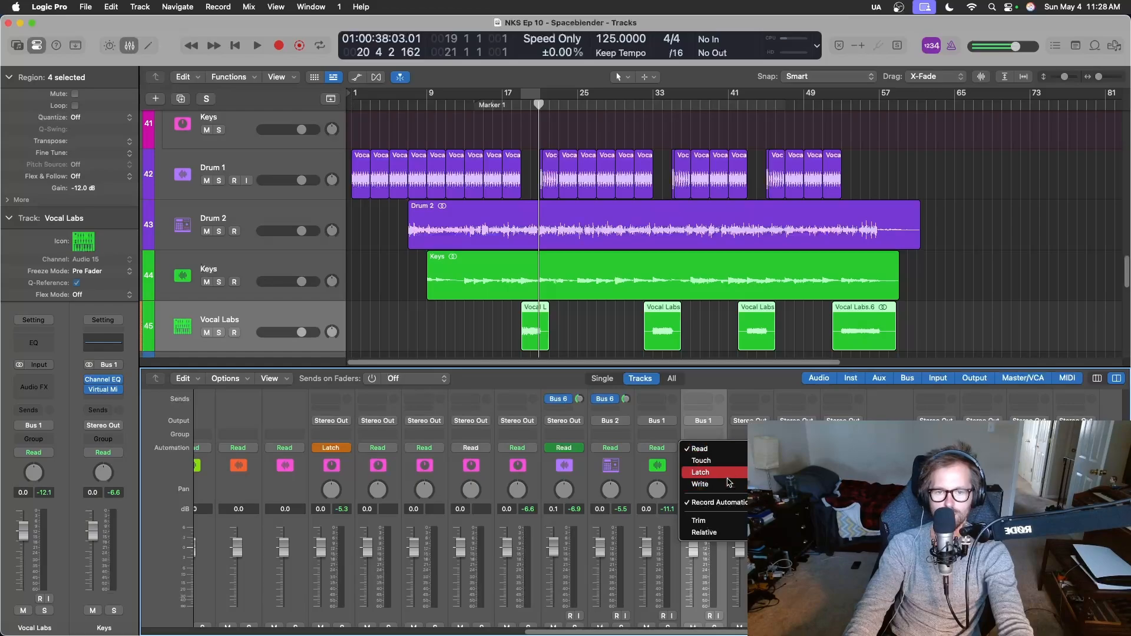
pyautogui.click(726, 472)
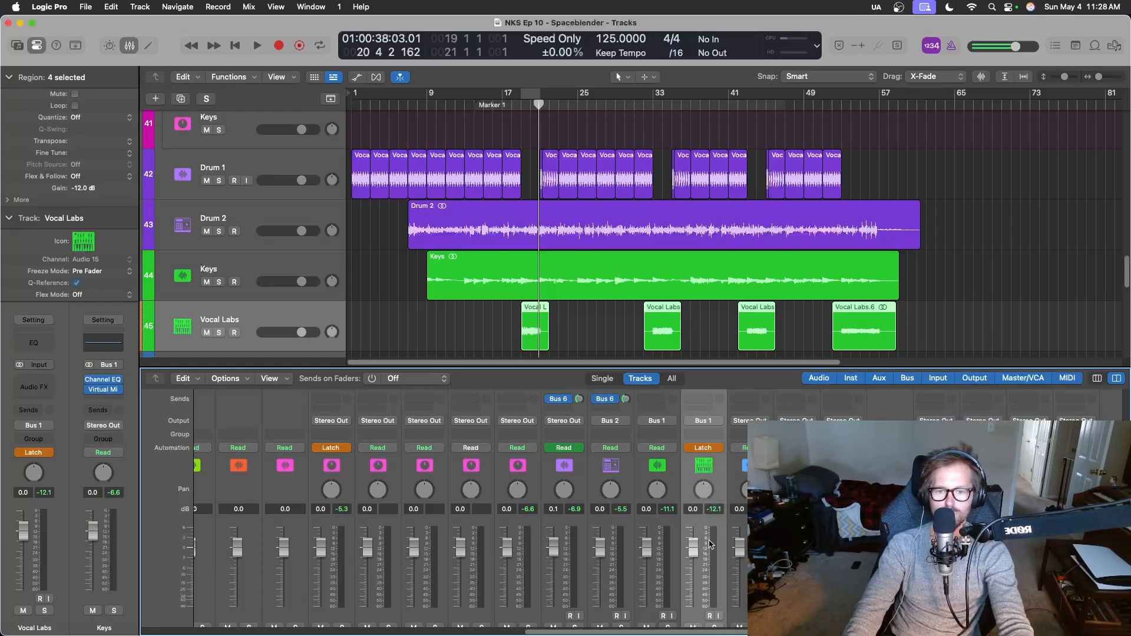
# Lower the Vocal Labs fader to -37.0 dB, play from bar 15 and ride it through the first vocal region, ending at -∞.
pyautogui.moveTo(693, 548); pyautogui.dragTo(693, 599)
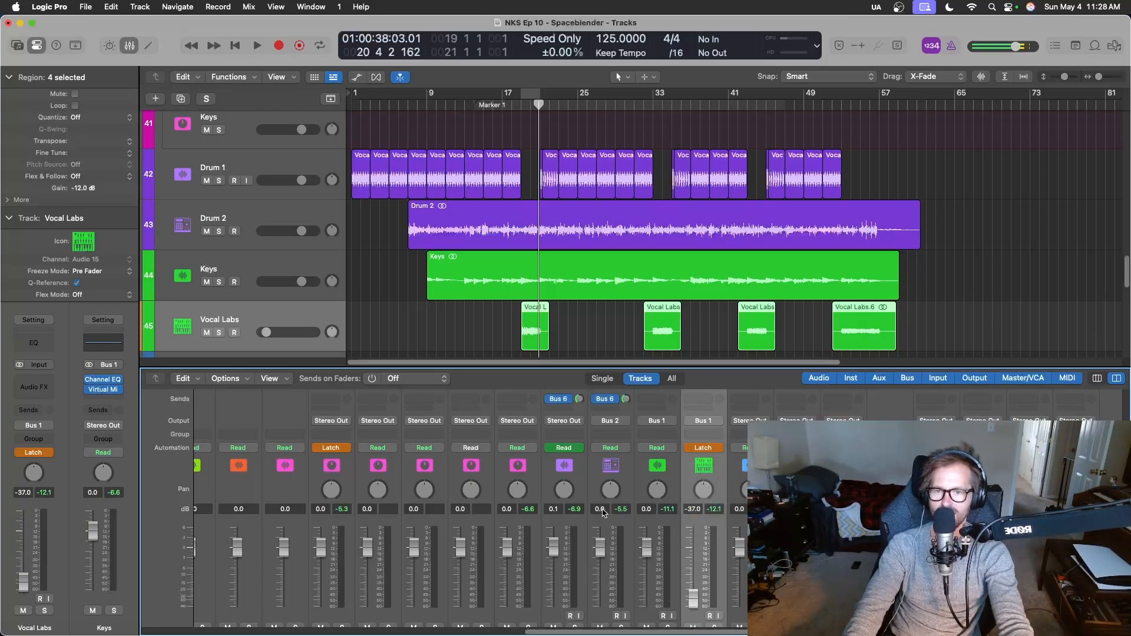
pyautogui.click(484, 107)
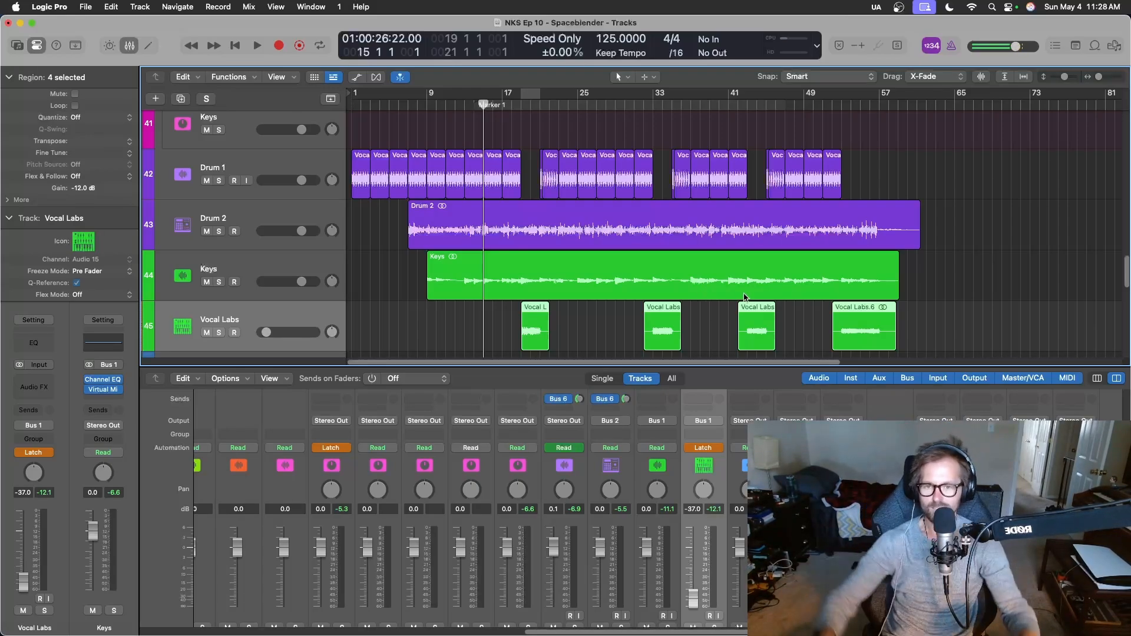
pyautogui.press('space')
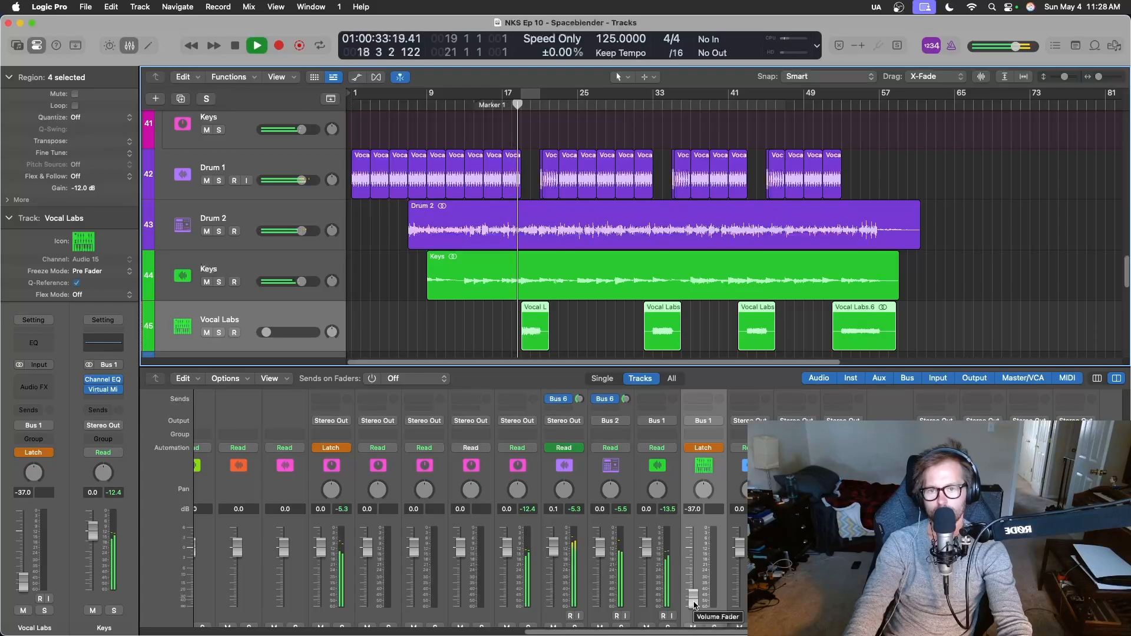
pyautogui.moveTo(695, 606)
pyautogui.mouseDown()
pyautogui.moveTo(694, 551)
pyautogui.moveTo(694, 605)
pyautogui.mouseUp()
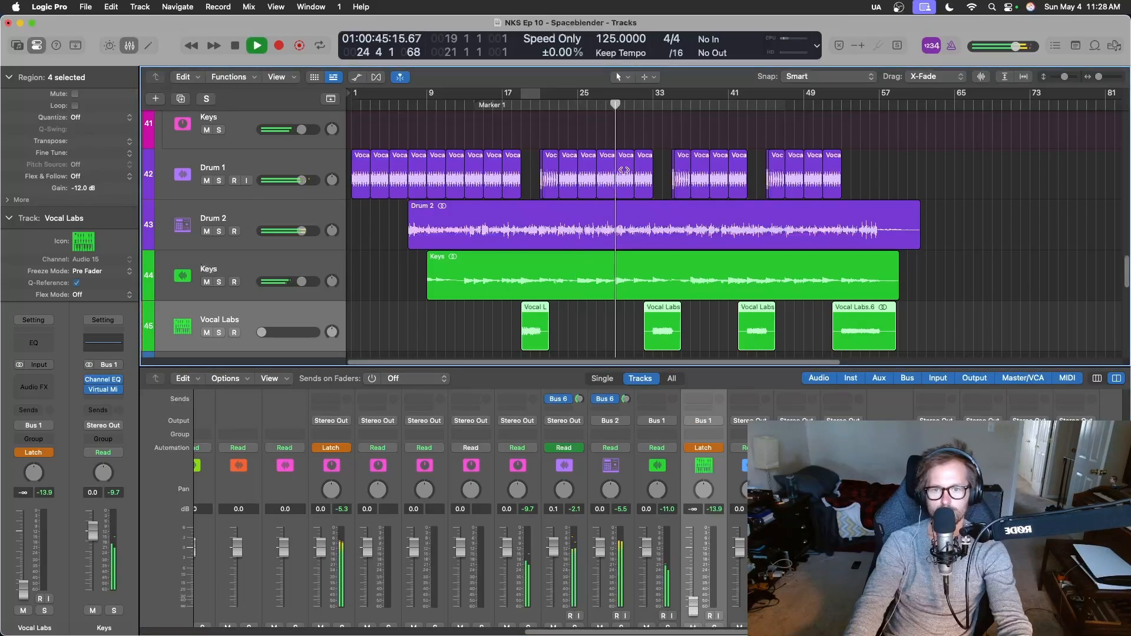
# Ride the Vocal Labs fader through the second and third regions, returning to -∞, and raise it to 0.0 dB over the last region.
pyautogui.click(695, 611)
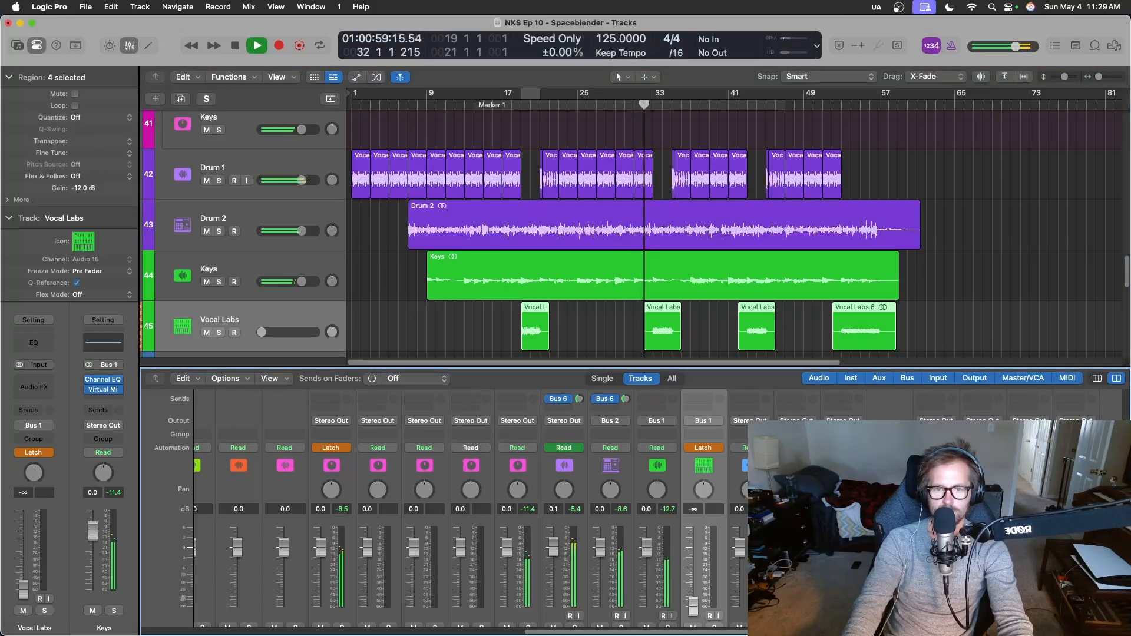
pyautogui.moveTo(695, 612)
pyautogui.mouseDown()
pyautogui.moveTo(696, 556)
pyautogui.moveTo(695, 610)
pyautogui.mouseUp()
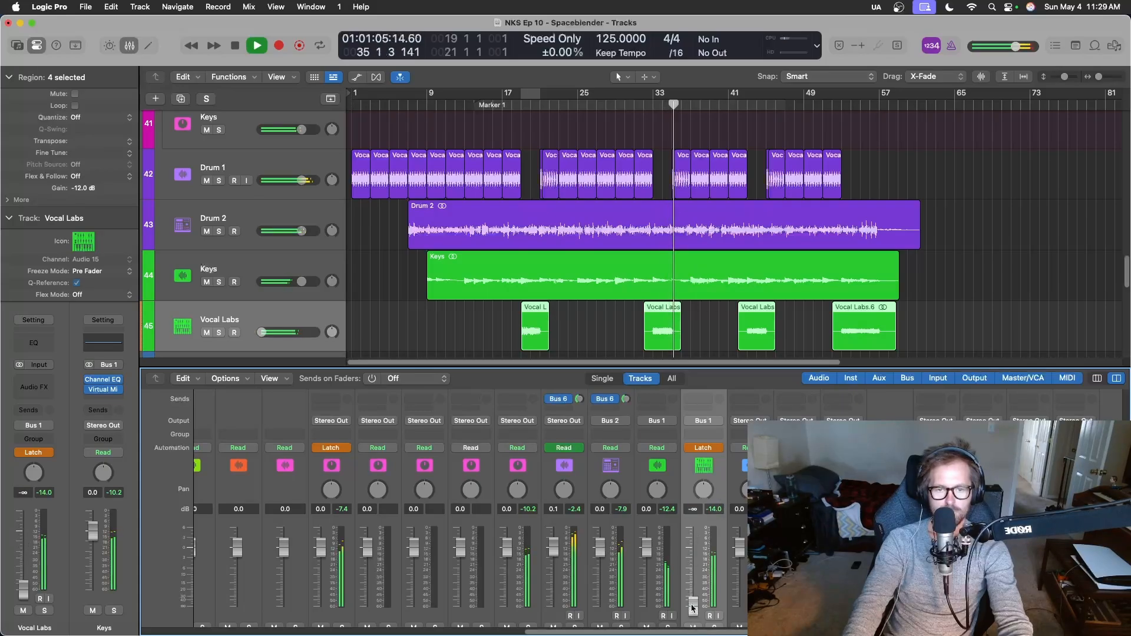
pyautogui.click(718, 103)
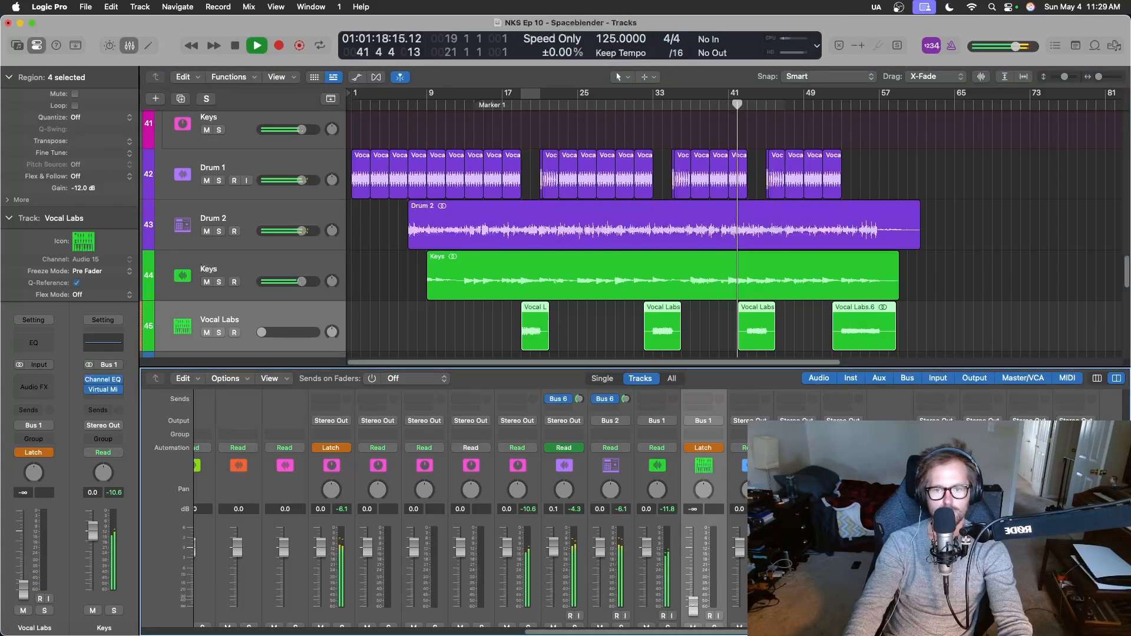
pyautogui.moveTo(693, 607)
pyautogui.mouseDown()
pyautogui.moveTo(694, 539)
pyautogui.moveTo(694, 607)
pyautogui.mouseUp()
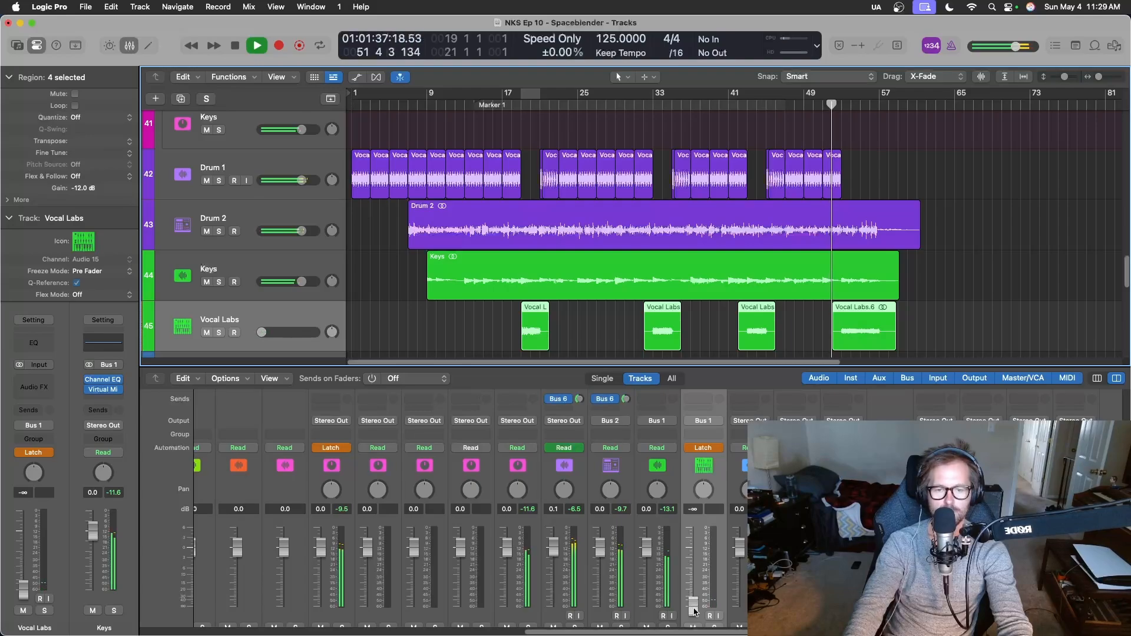
pyautogui.moveTo(694, 610); pyautogui.dragTo(694, 548)
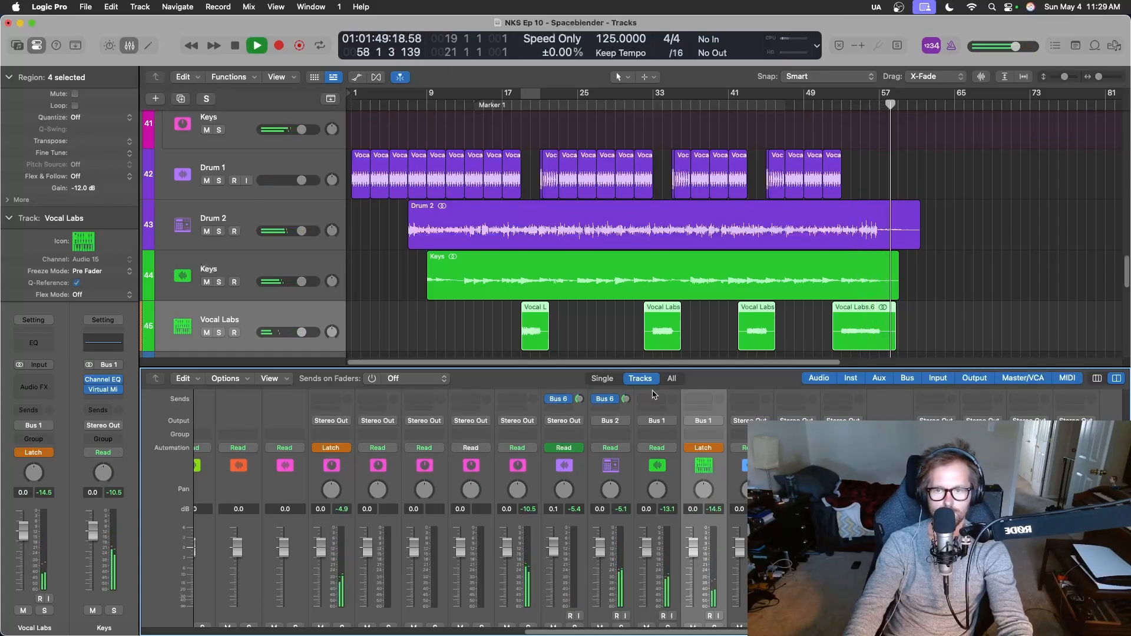
# Stop playback and set the automation mode of the Drums and Vocal Labs channels to Read.
pyautogui.press('space')
pyautogui.scroll(-3, 339, 485)
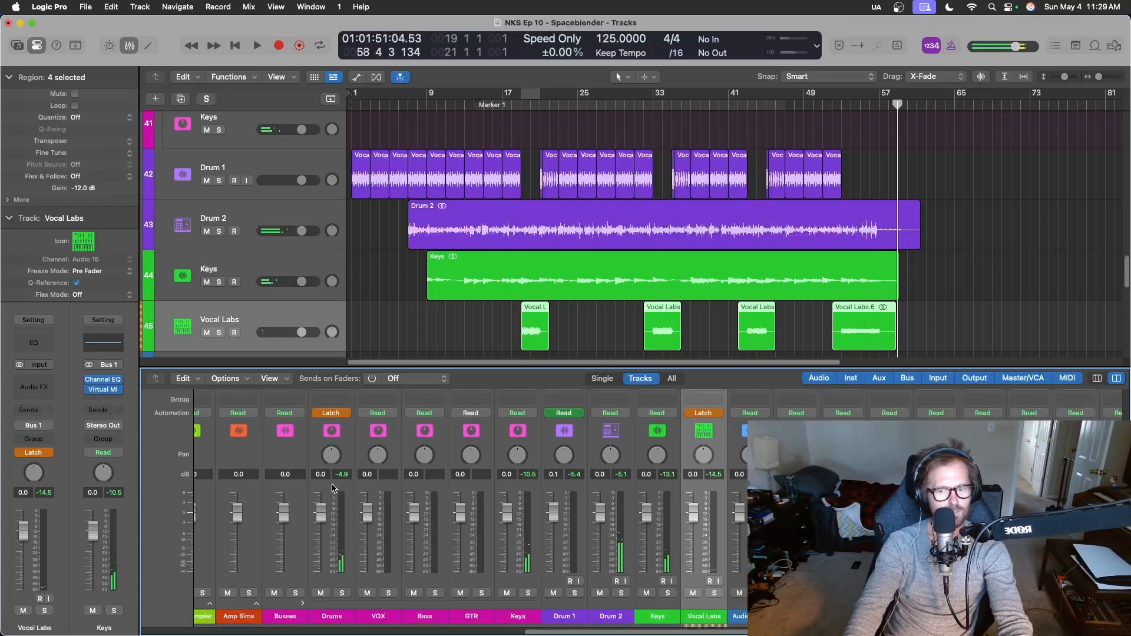
pyautogui.scroll(5, 342, 483)
pyautogui.click(346, 476)
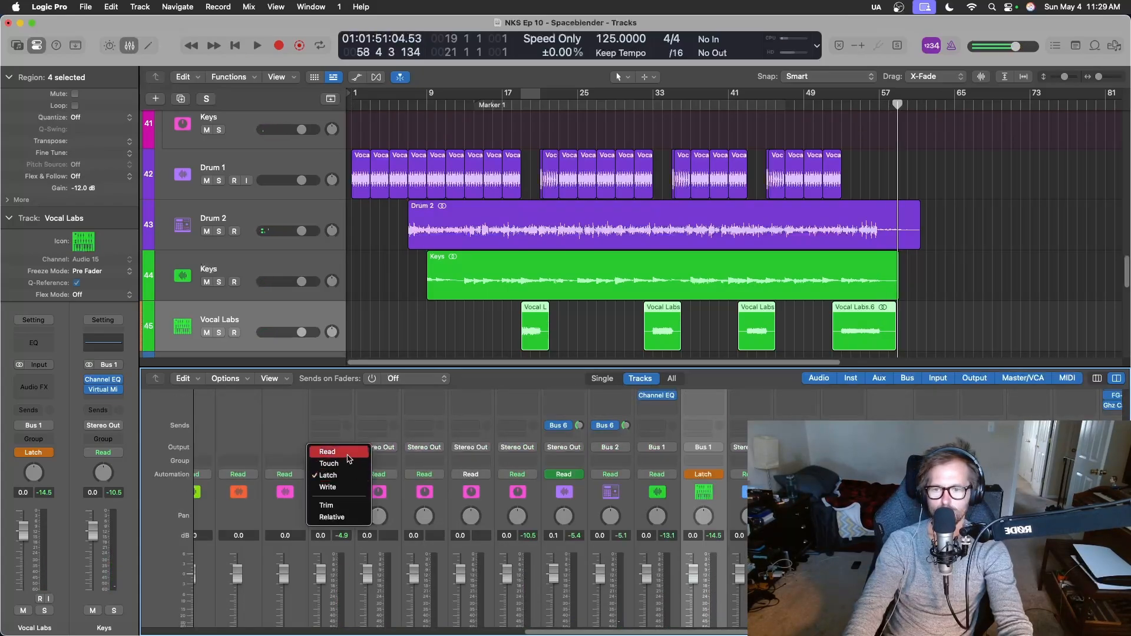
pyautogui.click(348, 454)
pyautogui.click(718, 475)
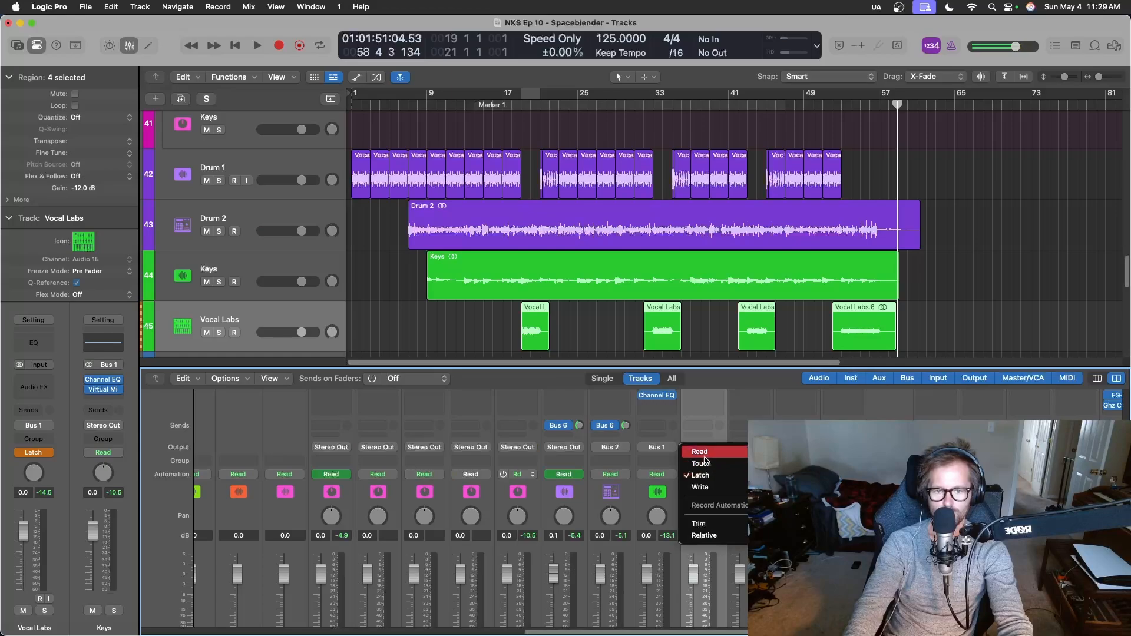
pyautogui.click(707, 460)
# Set the gain of the four selected Vocal Labs regions to -6.0 dB and audition the first one from bar 17.
pyautogui.moveTo(961, 337); pyautogui.dragTo(538, 336)
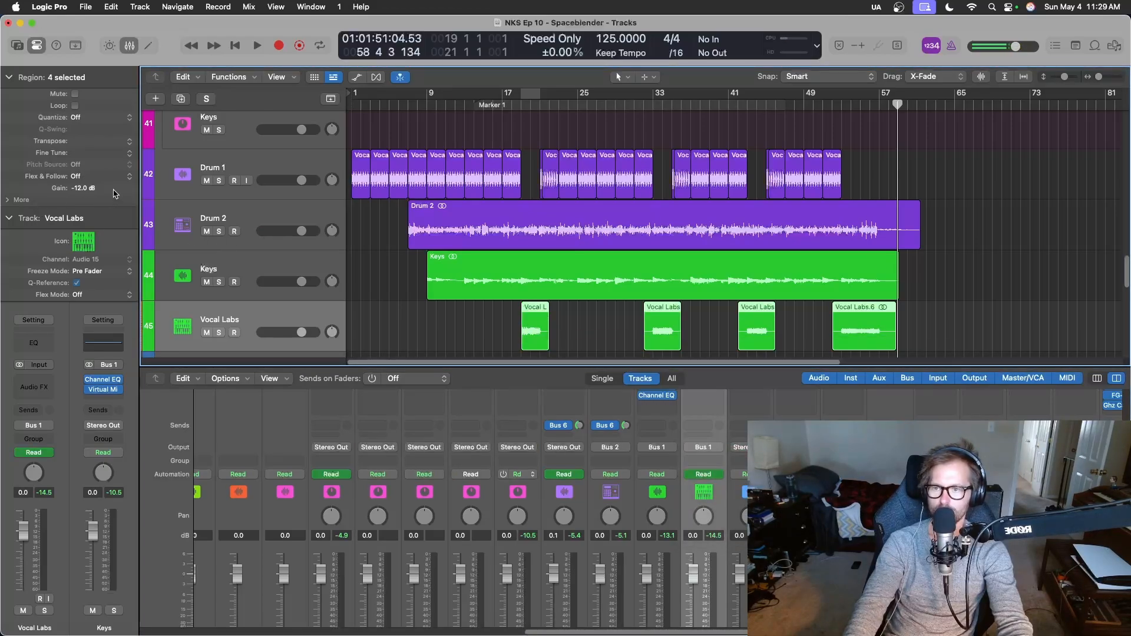
pyautogui.doubleClick(83, 188)
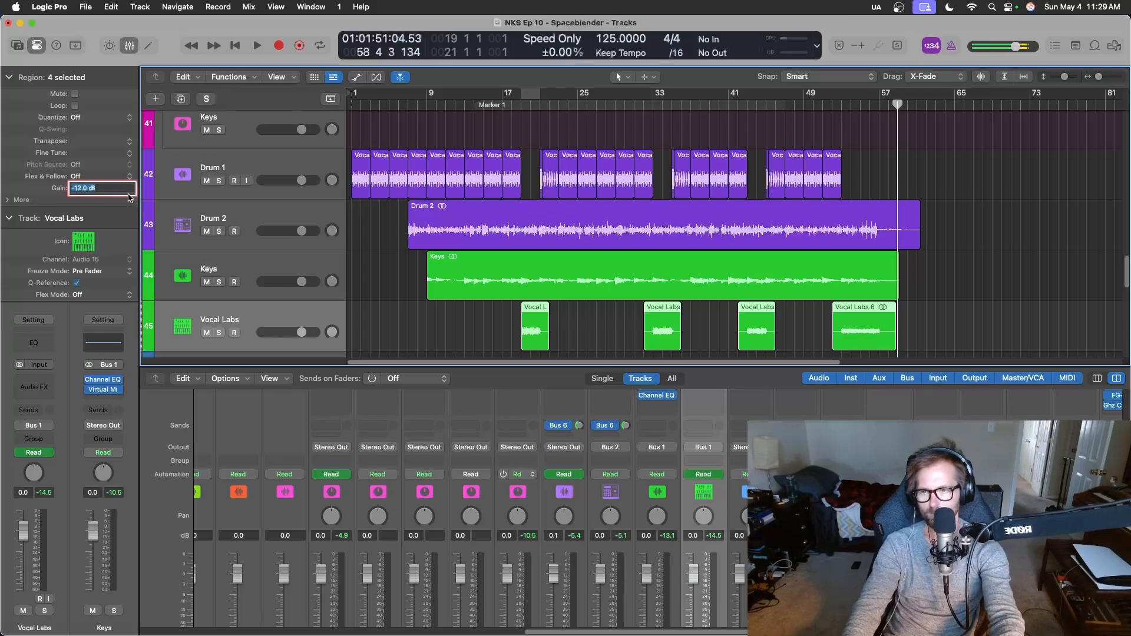
pyautogui.write('-6')
pyautogui.press('Return')
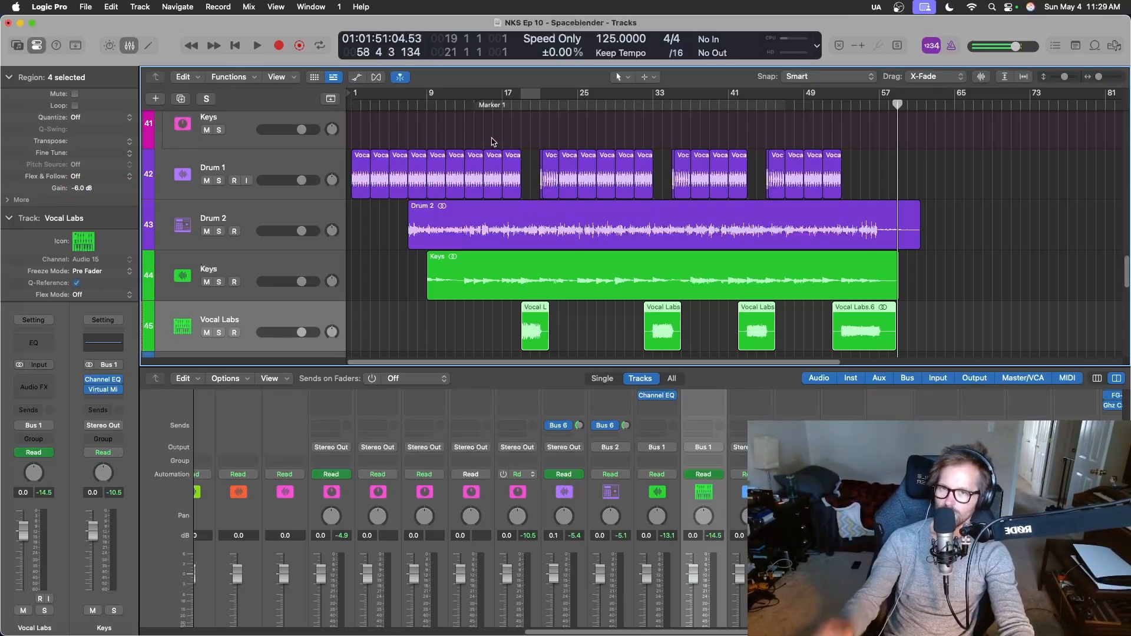
pyautogui.click(507, 98)
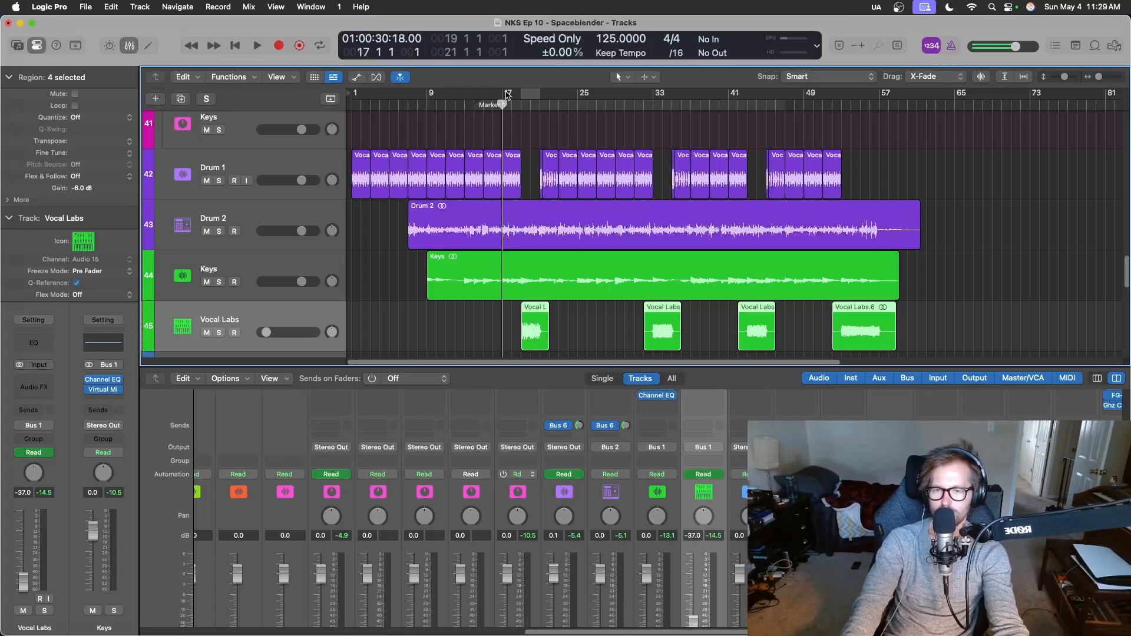
pyautogui.press('space')
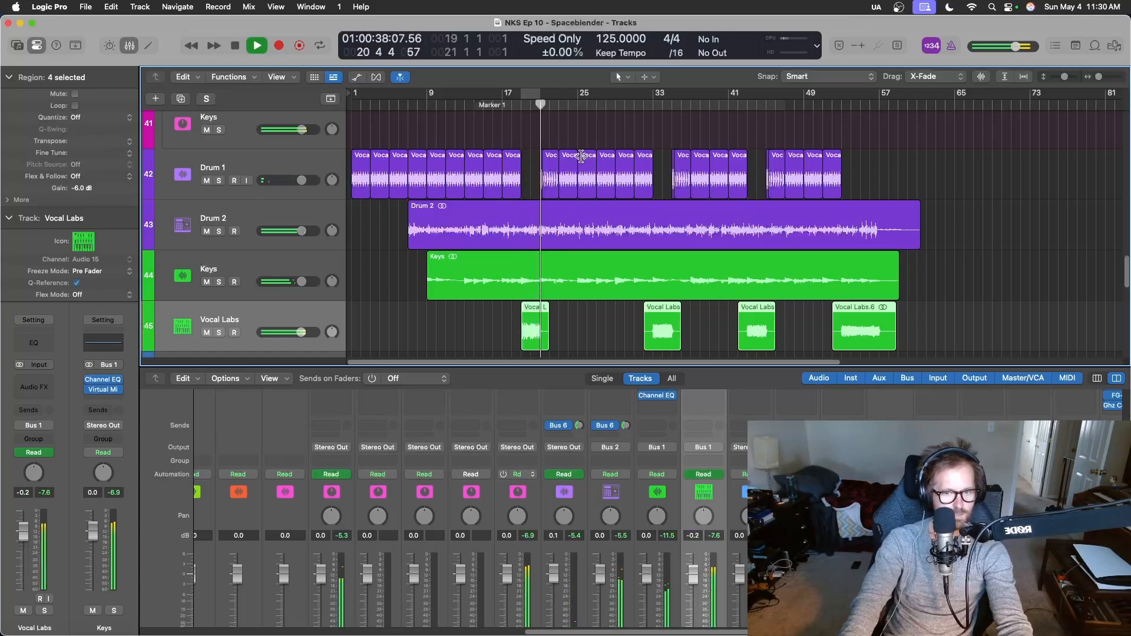
pyautogui.press('space')
# Add a Bus 7 (SpaceBlend) send at -3.0 dB to the Vocal Labs channel and audition it from bar 18.
pyautogui.click(711, 439)
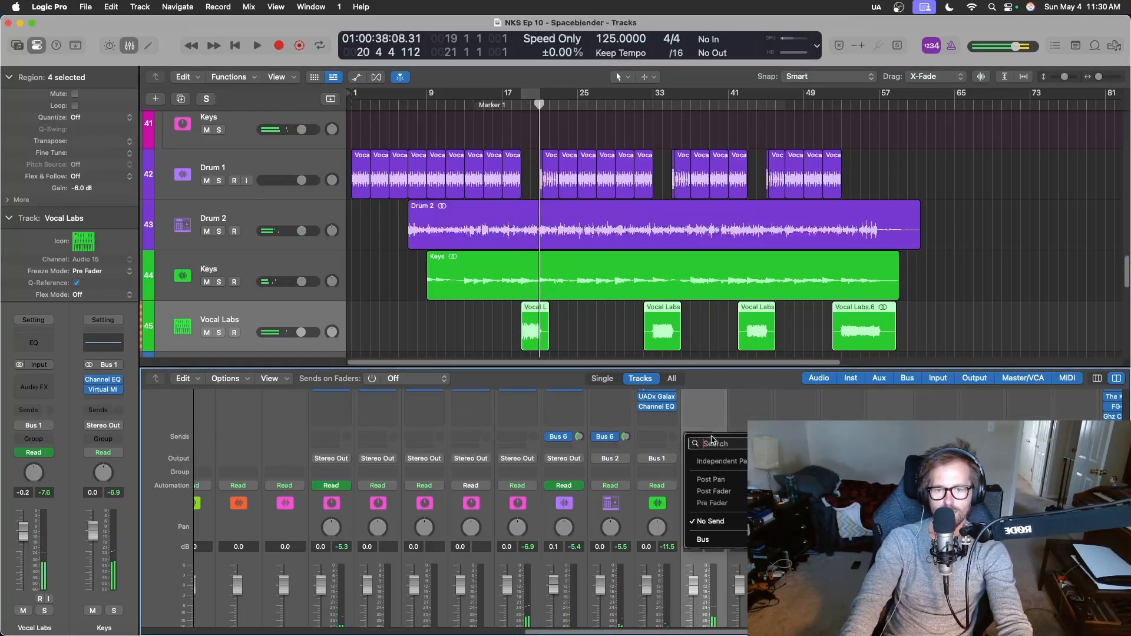
pyautogui.moveTo(724, 541)
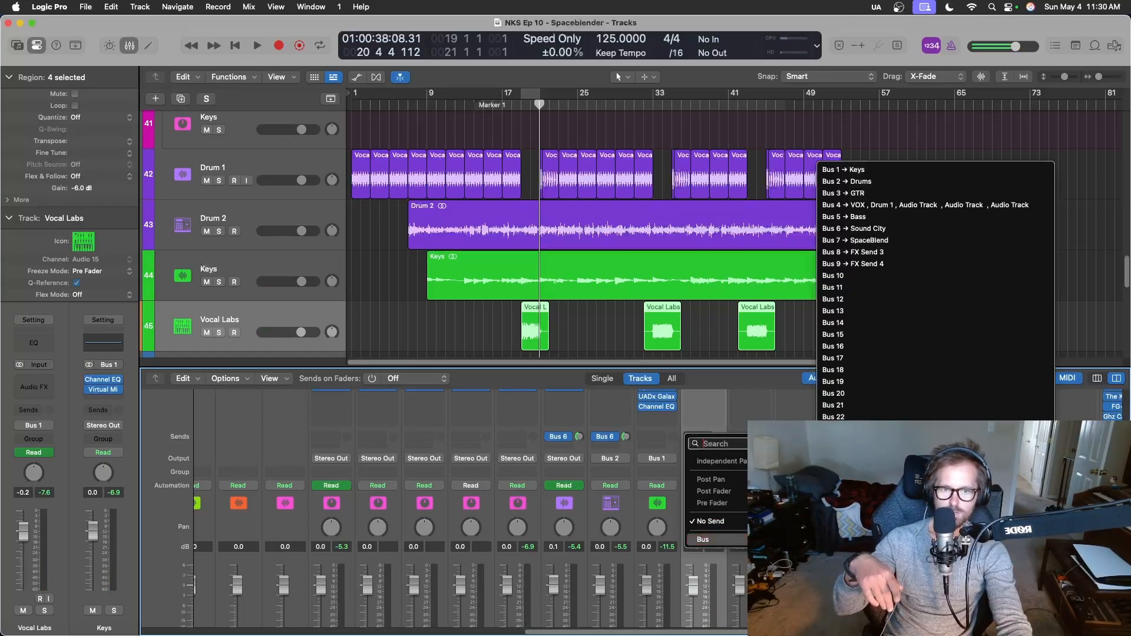
pyautogui.click(903, 240)
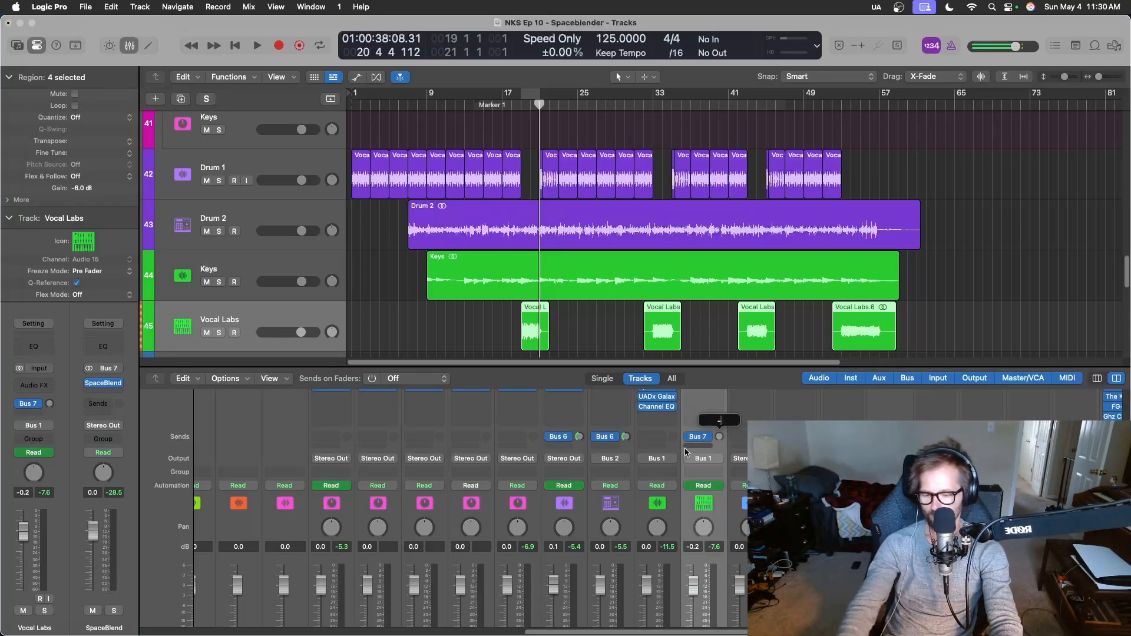
pyautogui.write('3')
pyautogui.press('Return')
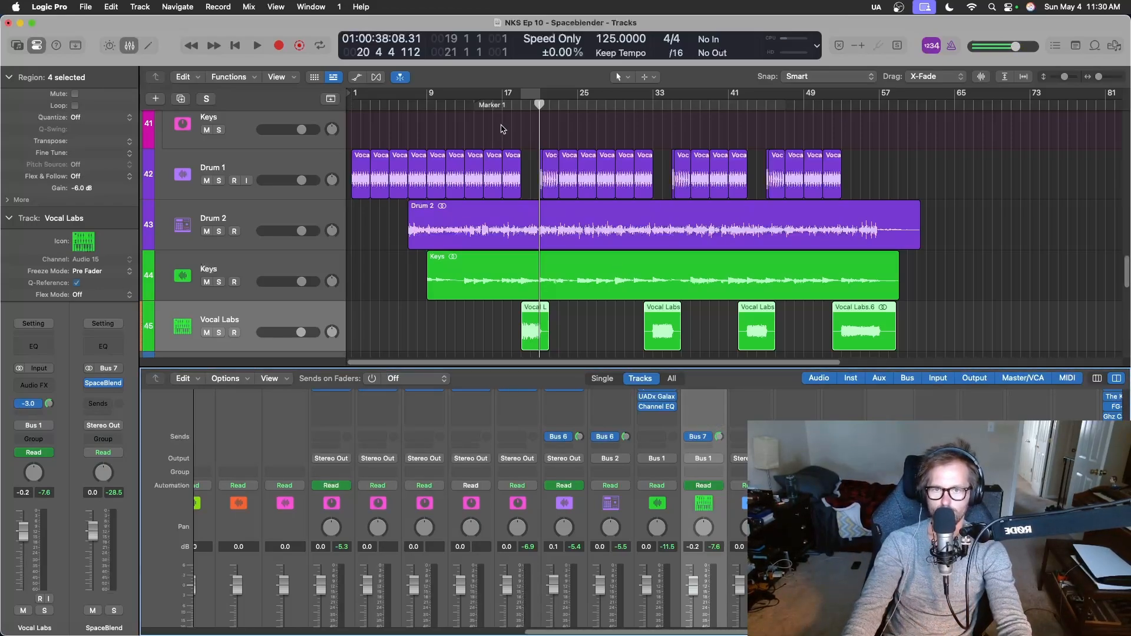
pyautogui.click(516, 105)
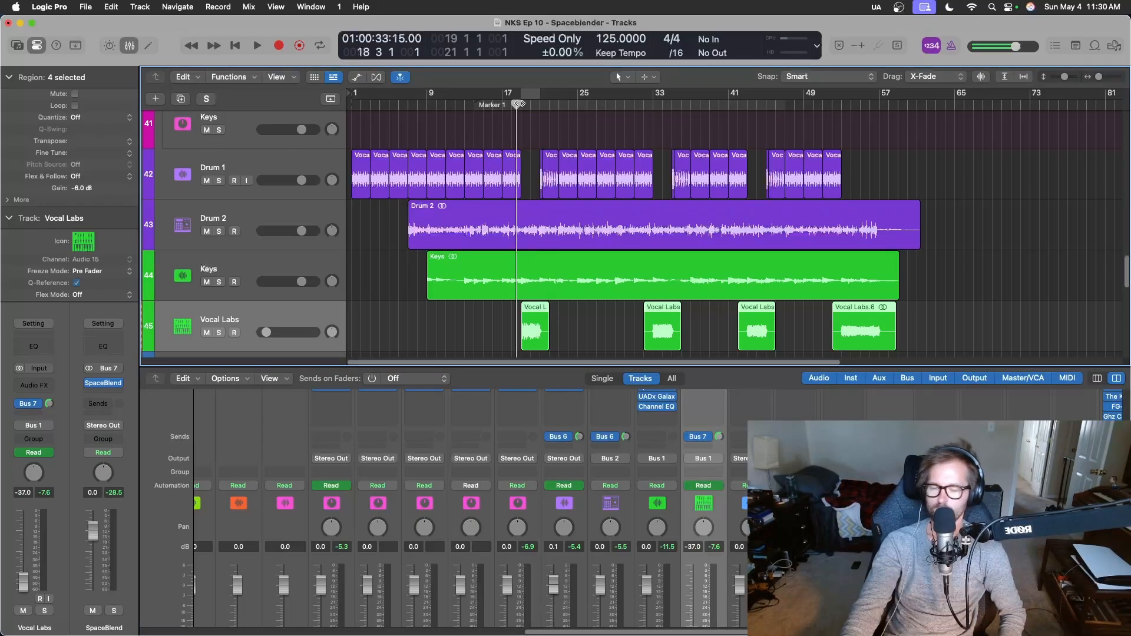
pyautogui.press('space')
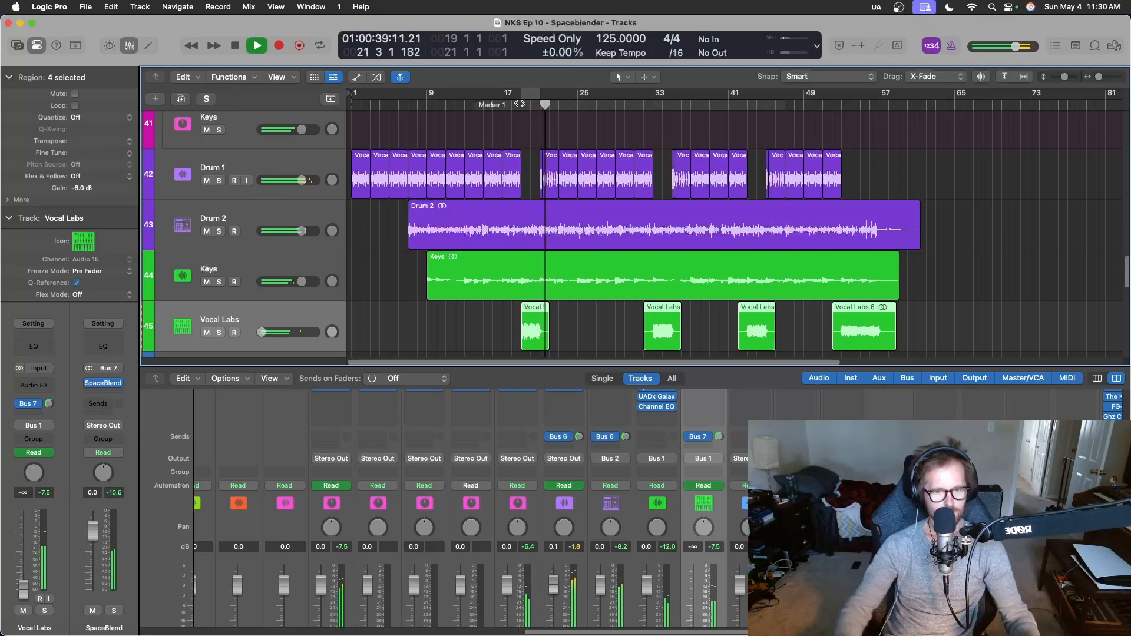
pyautogui.press('space')
# Solo the Vocal Labs track, listen to it with its SpaceBlend send from bar 19, and clear the solo.
pyautogui.hscroll(2, 471, 510)
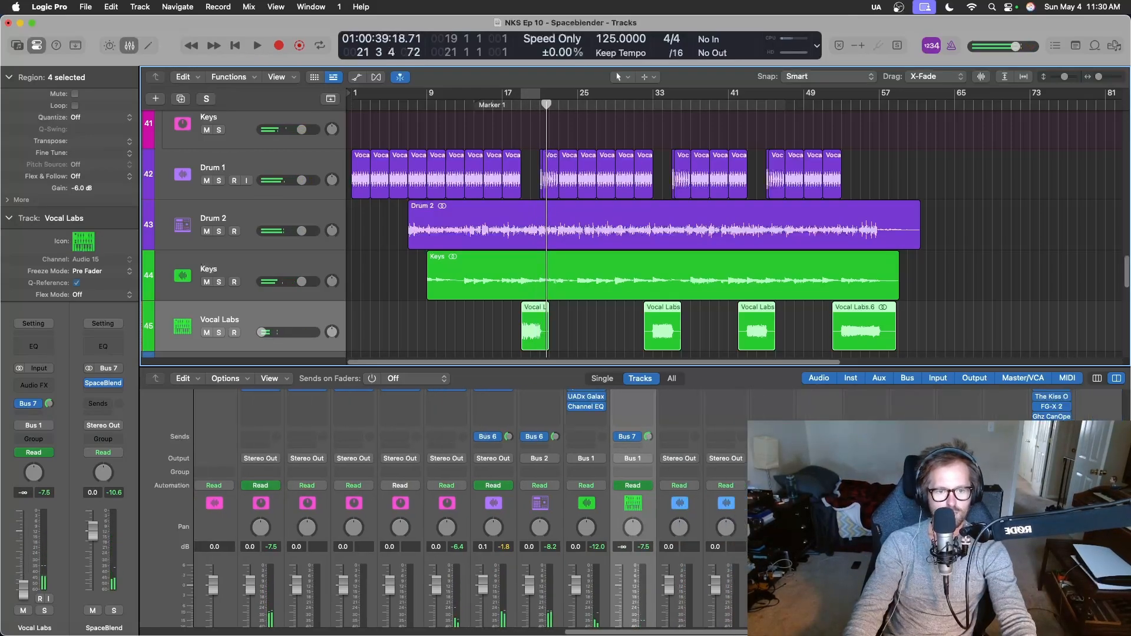
pyautogui.scroll(-3, 470, 510)
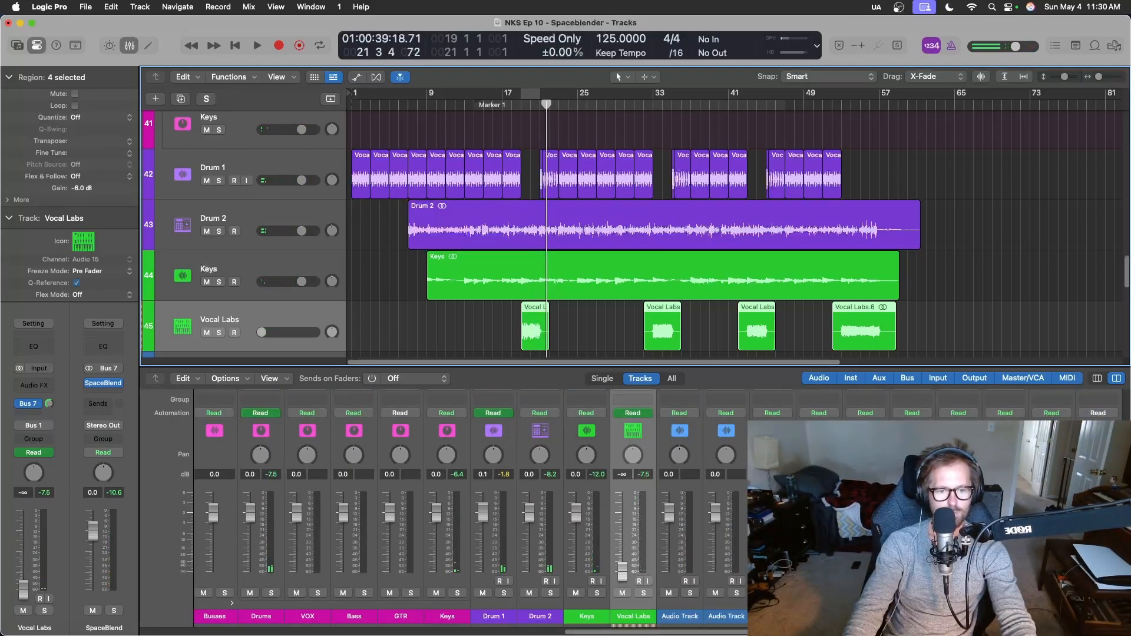
pyautogui.press('s')
pyautogui.click(519, 101)
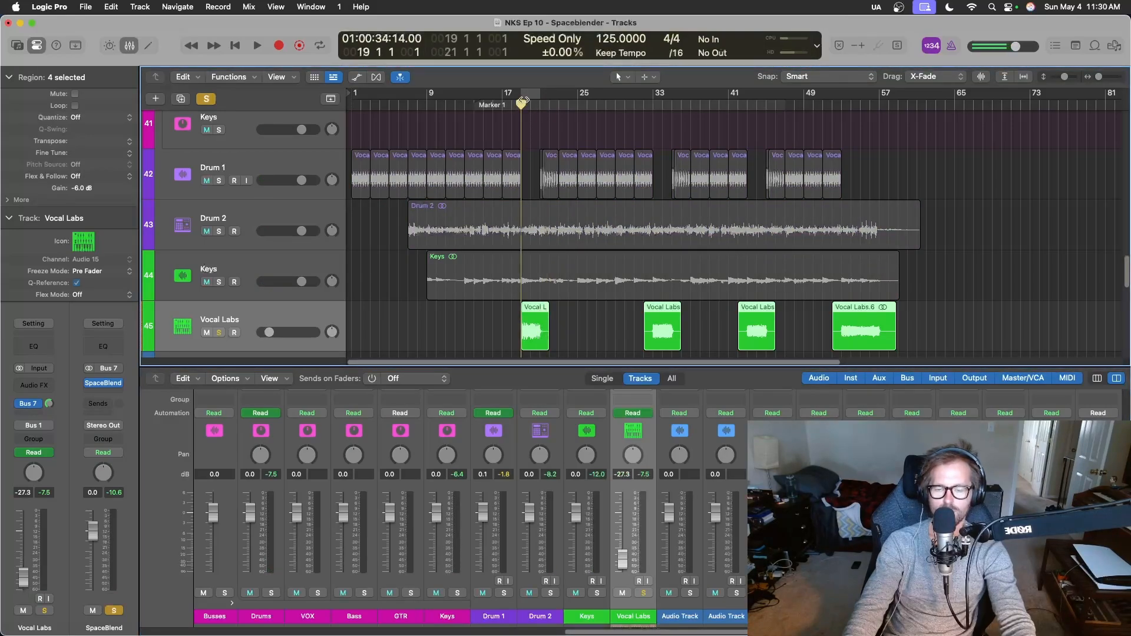
pyautogui.press('space')
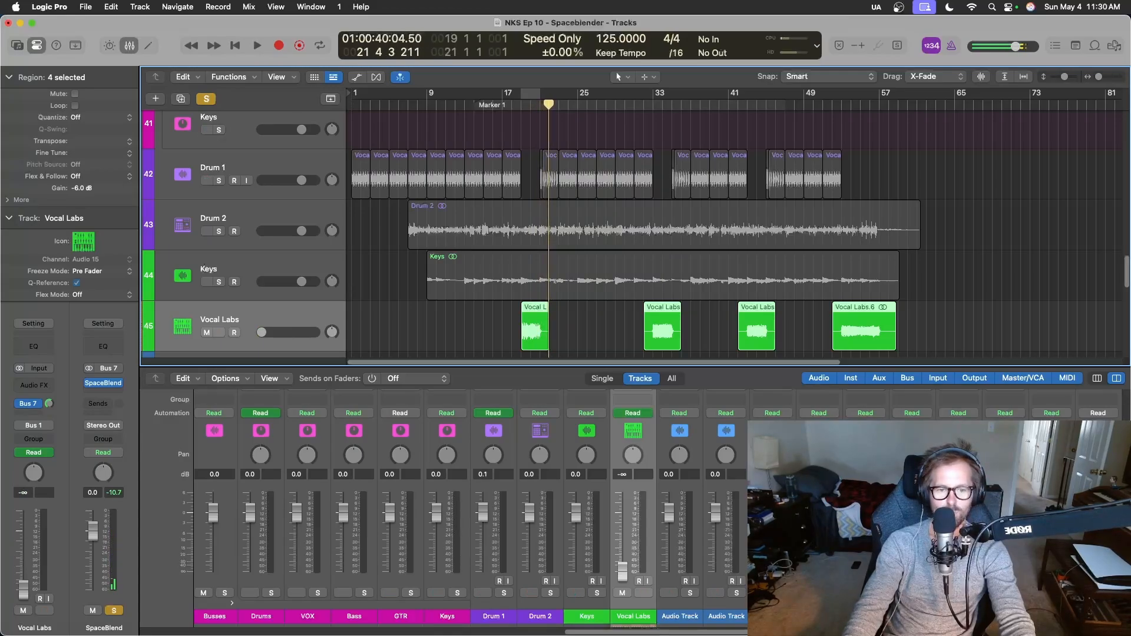
pyautogui.click(114, 611)
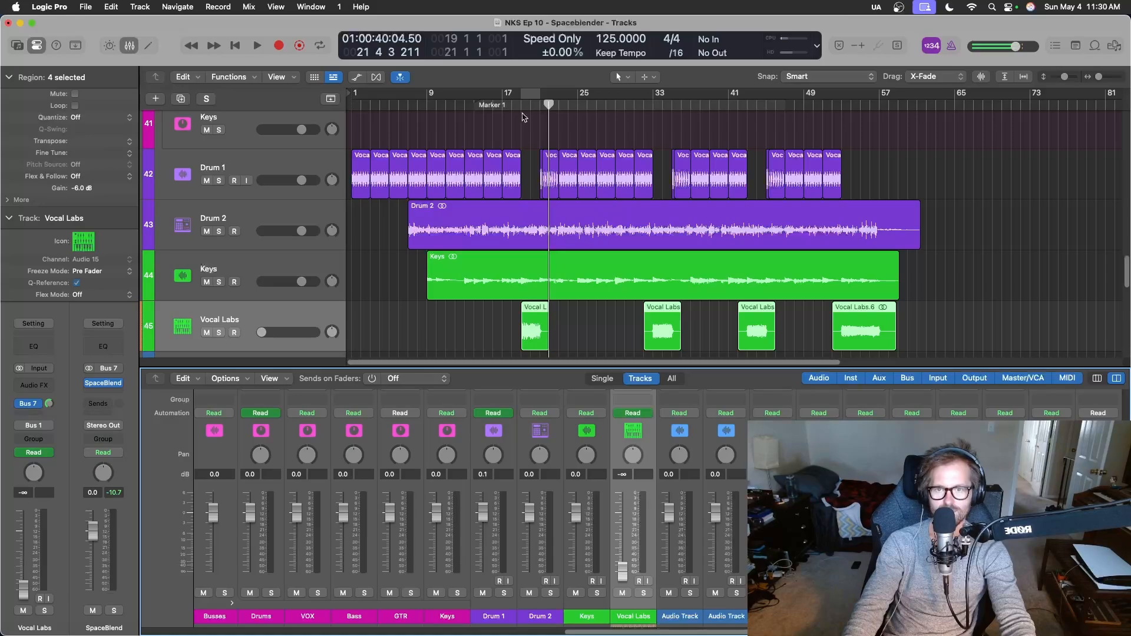
# Play the full mix from bar 18 through the first Vocal Labs region.
pyautogui.click(514, 107)
pyautogui.scroll(5, 616, 582)
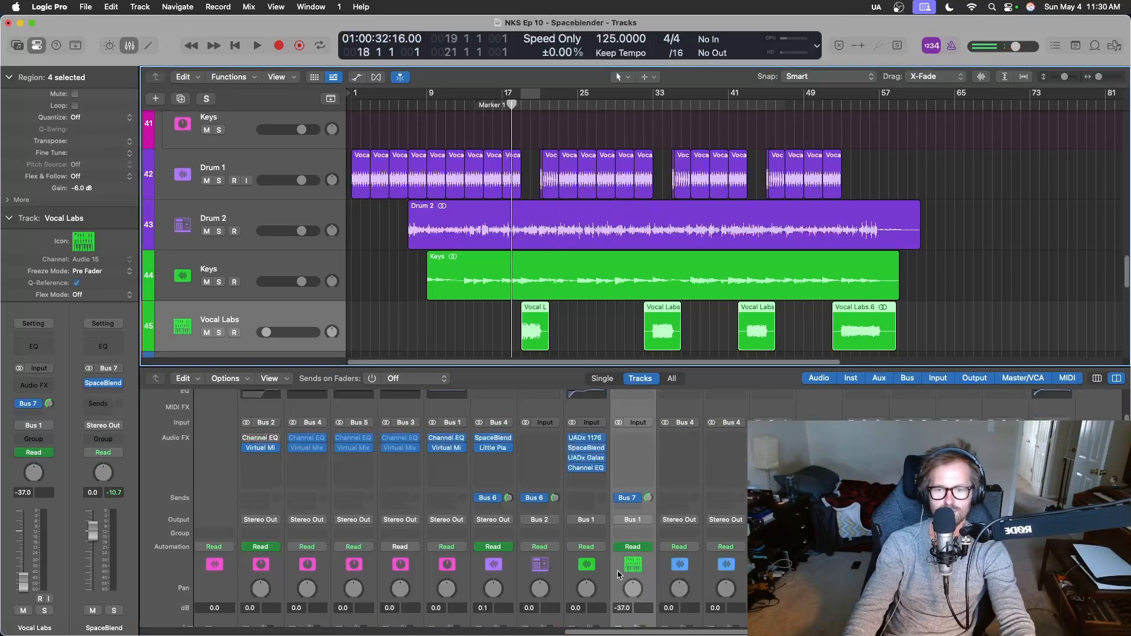
pyautogui.scroll(-5, 620, 575)
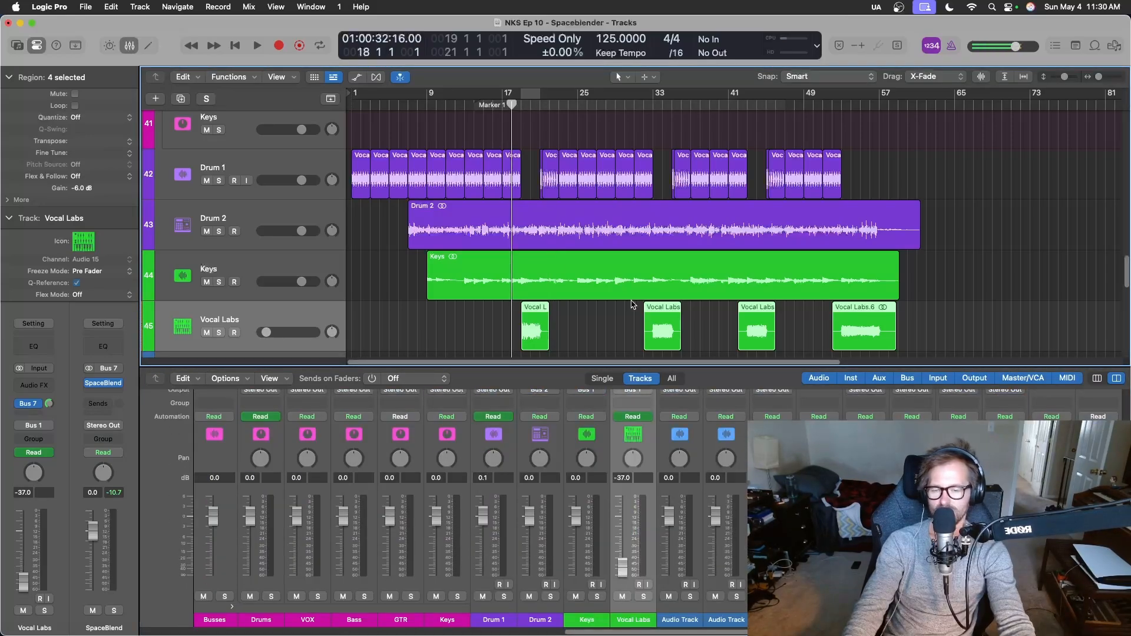
pyautogui.press('space')
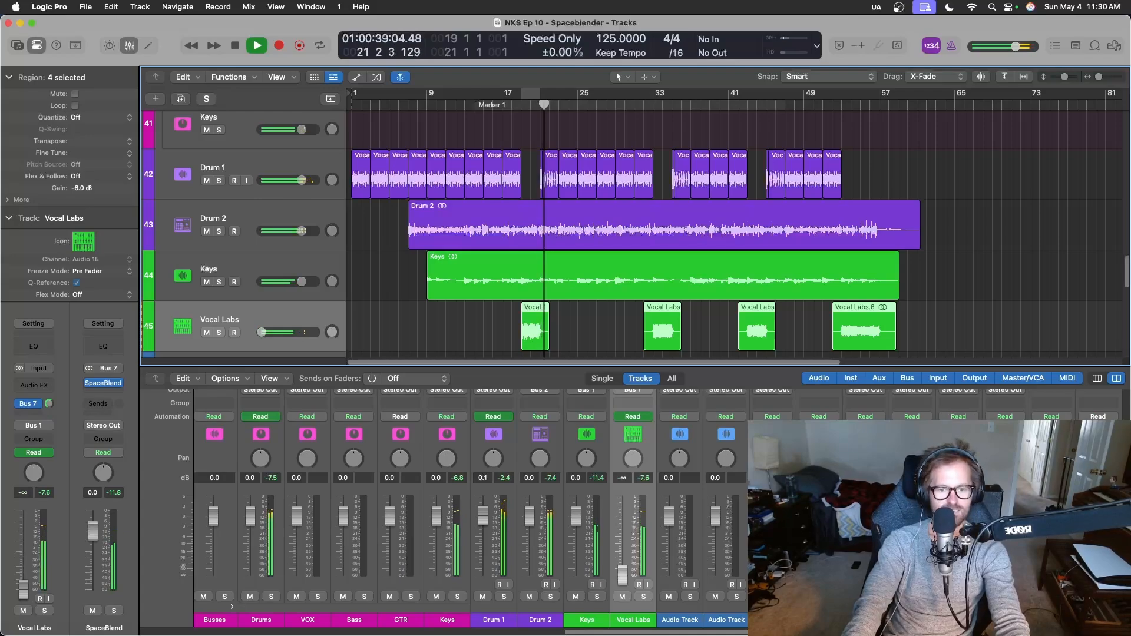
pyautogui.press('space')
# Insert Stereo Spread on the Vocal Labs channel and load its Medium LF & HF Spread preset.
pyautogui.scroll(5, 636, 494)
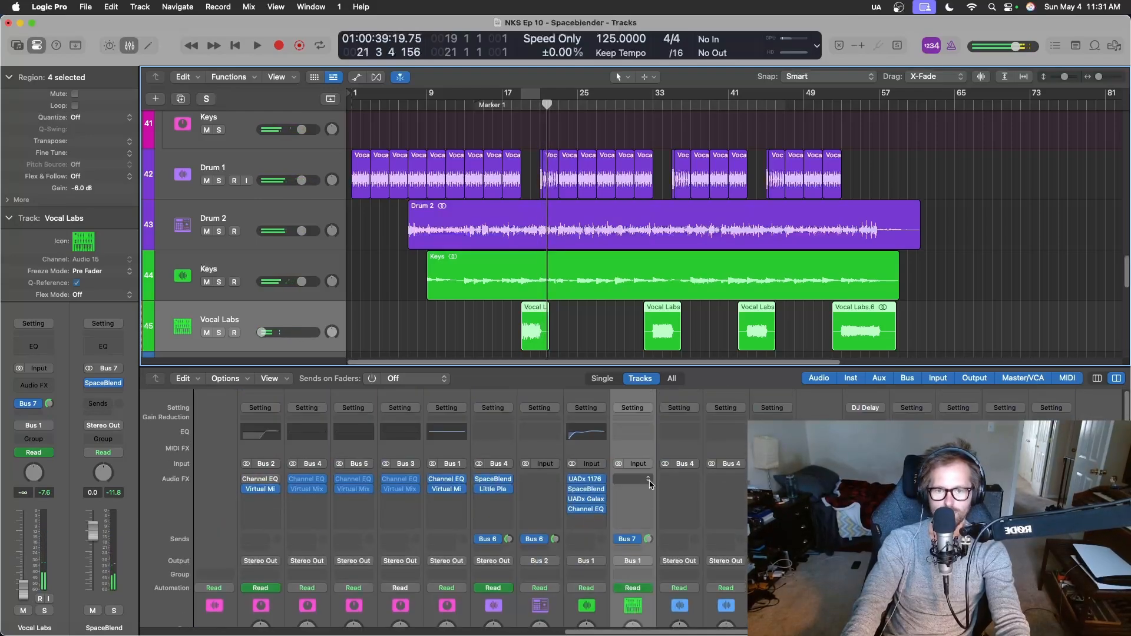
pyautogui.click(651, 484)
pyautogui.write('i')
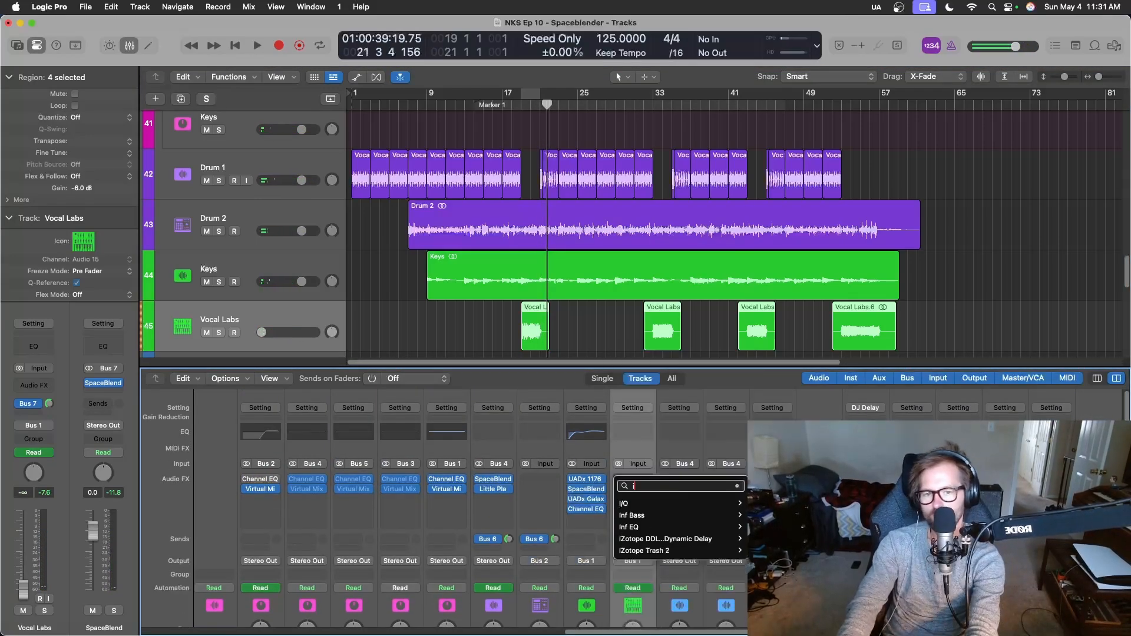
pyautogui.write('ma')
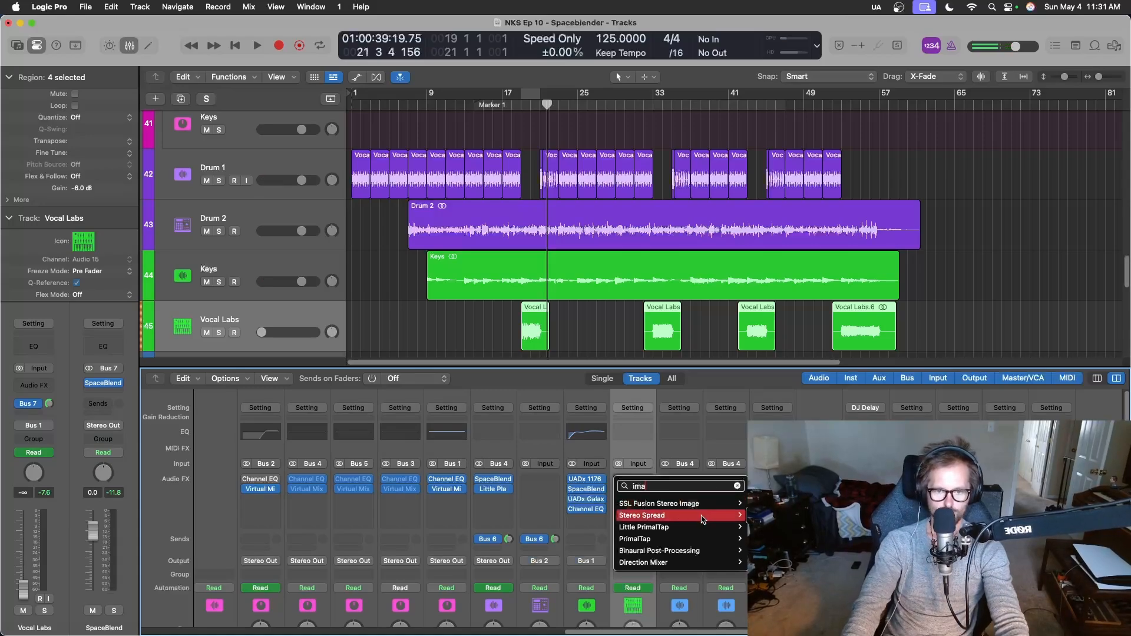
pyautogui.press('Return')
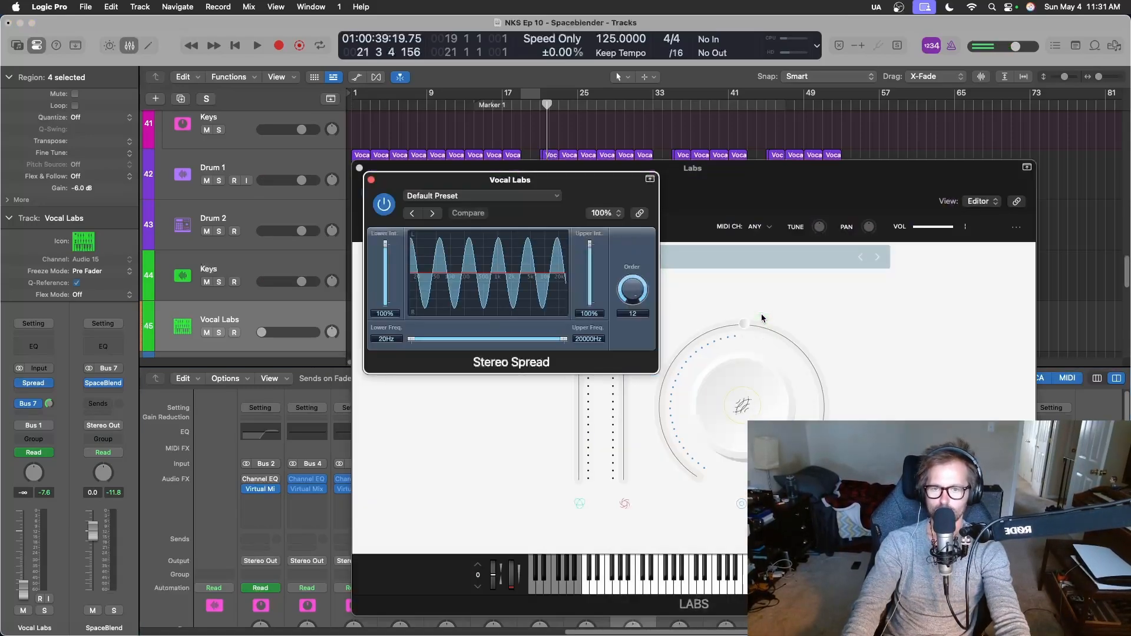
pyautogui.click(435, 214)
pyautogui.click(434, 214)
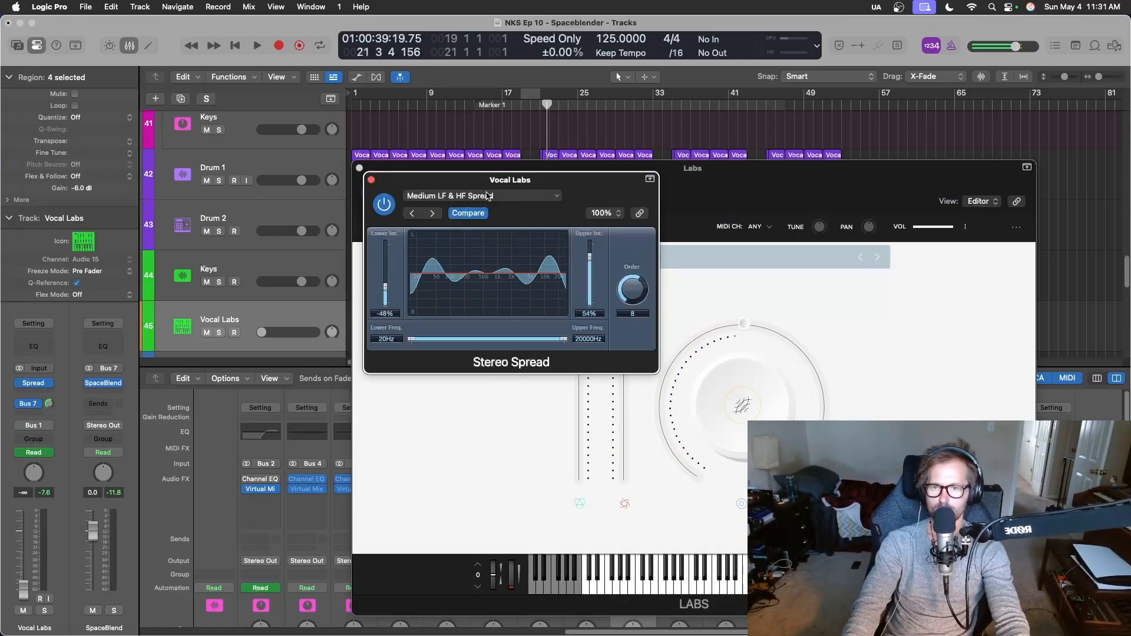
# Audition the widened vocals from about bar 18, and close the Stereo Spread and Labs windows and the mixer.
pyautogui.doubleClick(513, 109)
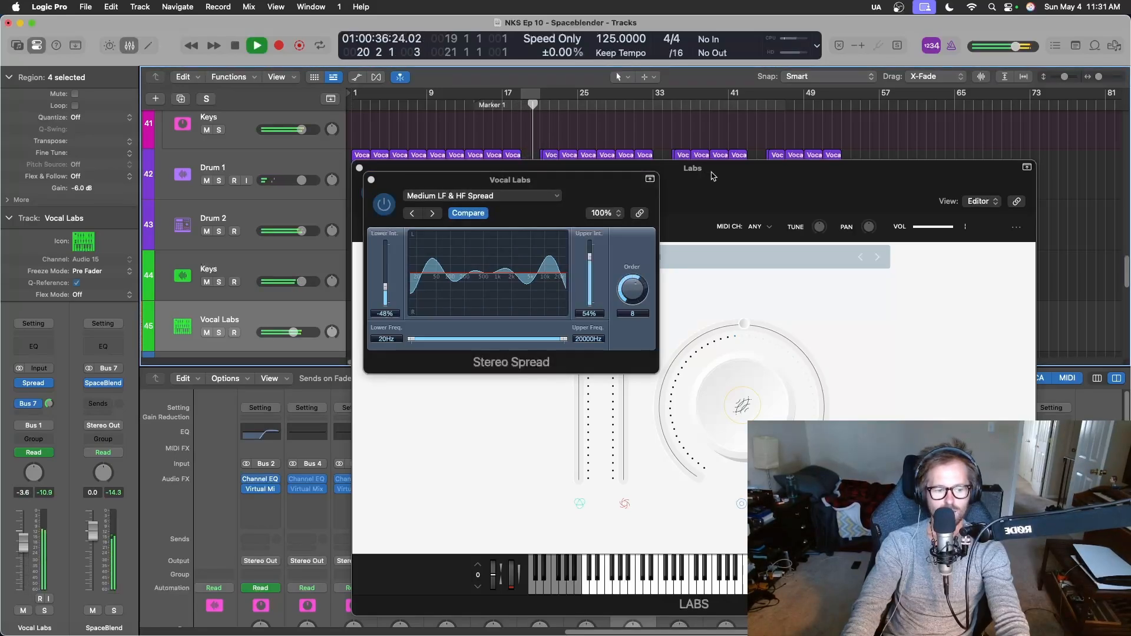
pyautogui.press('space')
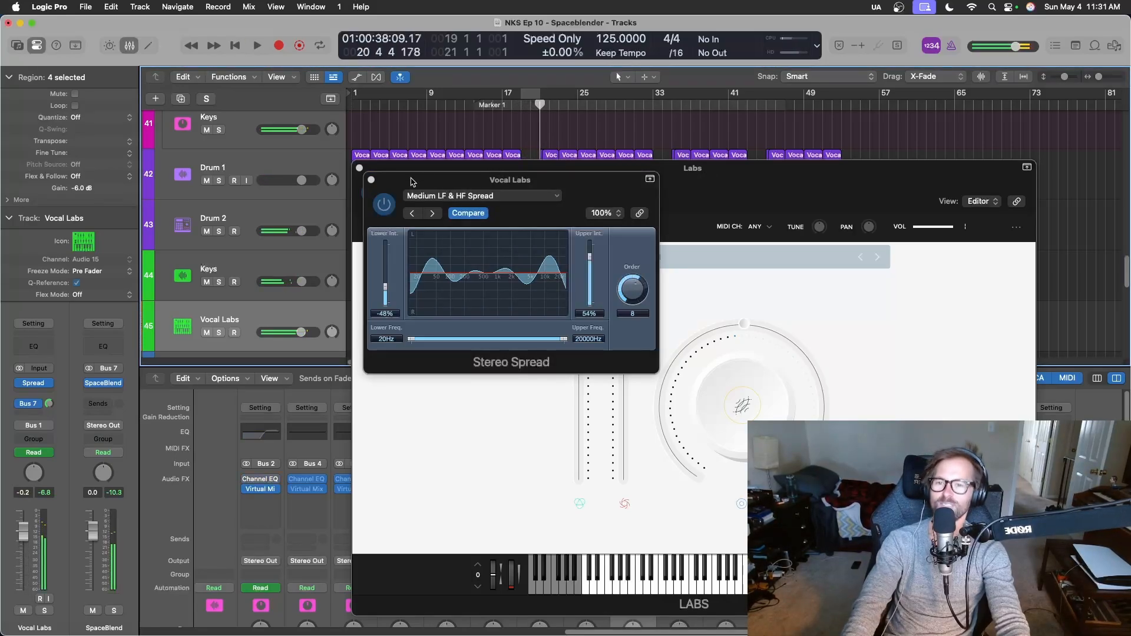
pyautogui.click(371, 180)
pyautogui.click(360, 168)
pyautogui.press('x')
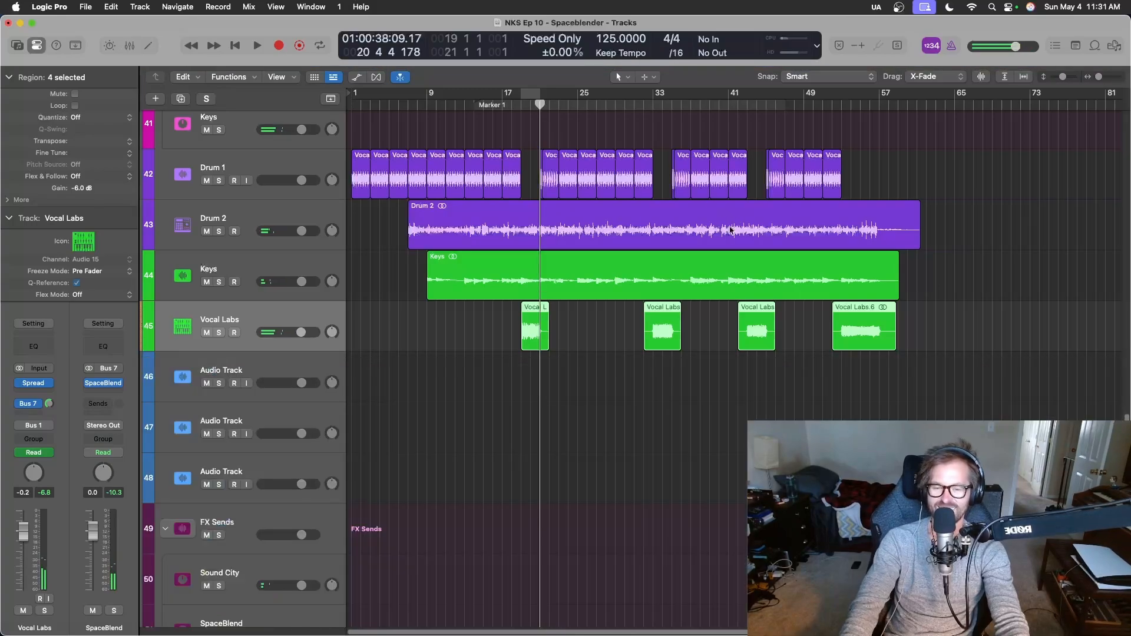
# Play briefly from bar 51 and show the track automation lanes.
pyautogui.scroll(-2, 648, 310)
pyautogui.scroll(-2, 645, 307)
pyautogui.scroll(4, 640, 321)
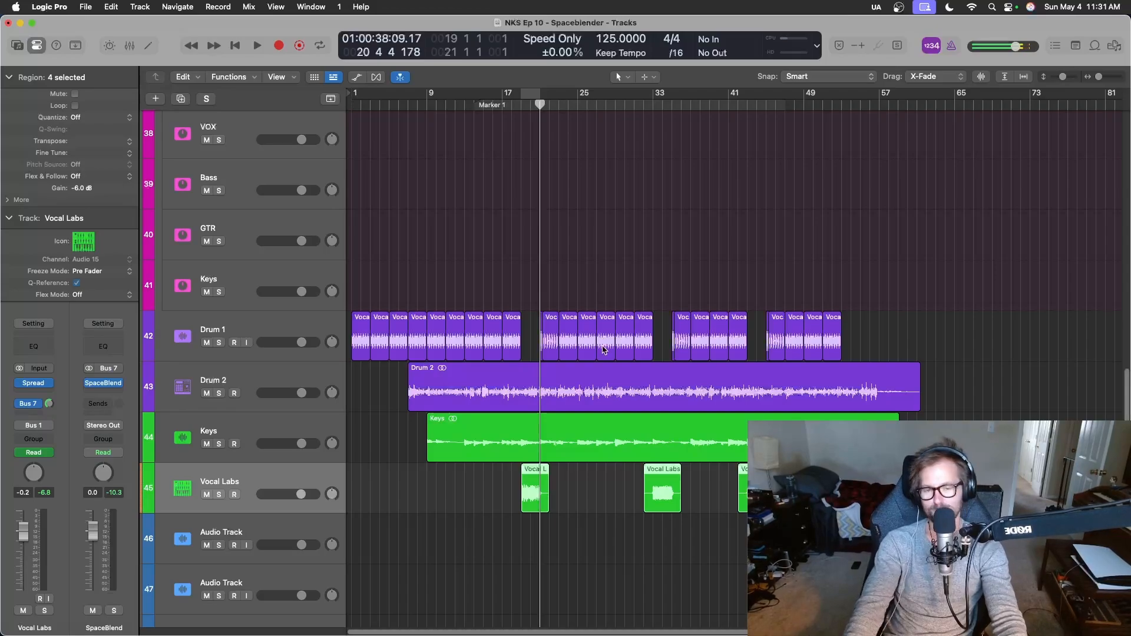
pyautogui.click(821, 106)
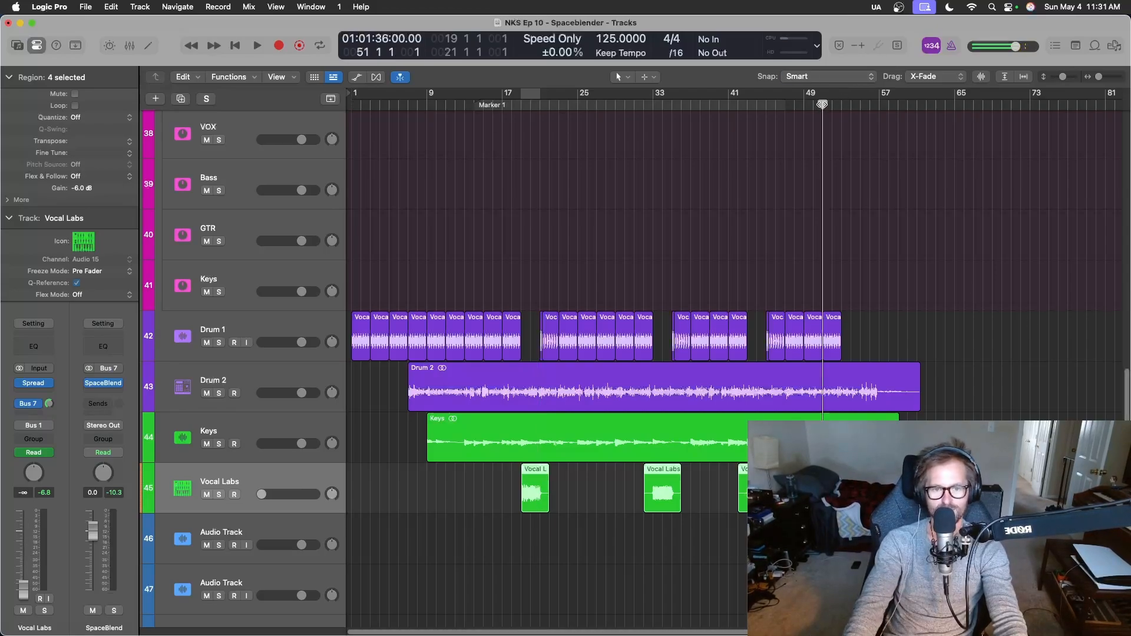
pyautogui.press('space')
pyautogui.press('space')
pyautogui.press('a')
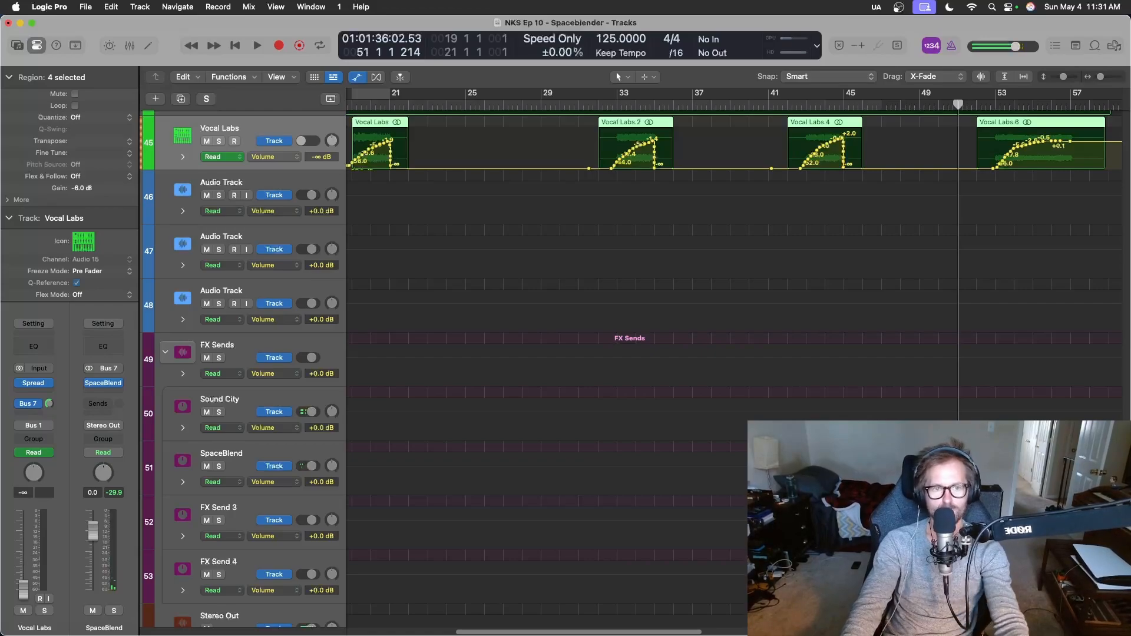
# Replace the volume automation over the last Vocal Labs region with a ramp from -∞ to 0.0 dB just before the region starts.
pyautogui.scroll(5, 987, 405)
pyautogui.hscroll(5, 987, 404)
pyautogui.moveTo(972, 341); pyautogui.dragTo(872, 309)
pyautogui.moveTo(1038, 302); pyautogui.dragTo(836, 301)
pyautogui.press('Delete')
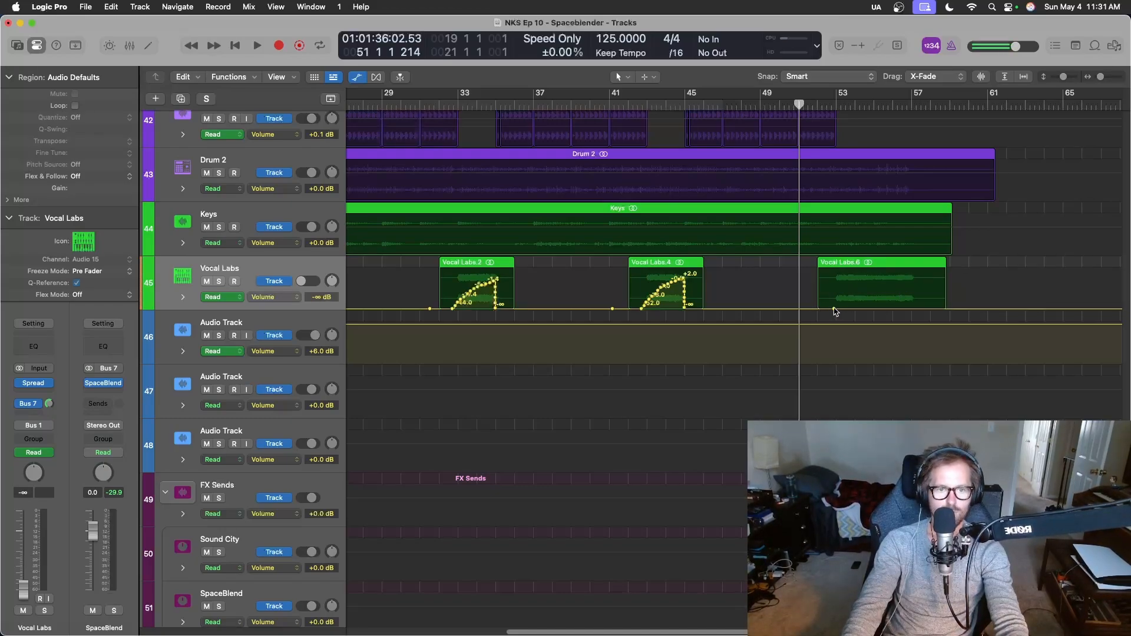
pyautogui.moveTo(809, 310)
pyautogui.mouseDown()
pyautogui.moveTo(812, 286)
pyautogui.moveTo(786, 310)
pyautogui.moveTo(812, 308)
pyautogui.mouseUp()
pyautogui.moveTo(812, 292); pyautogui.dragTo(812, 282)
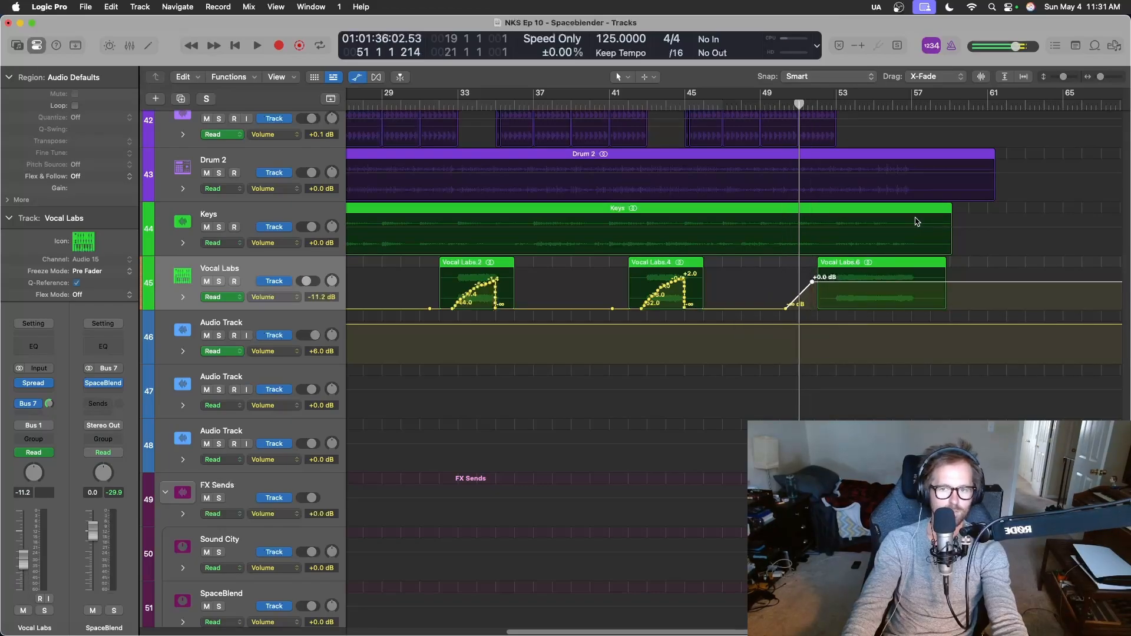
# Hide the track automation lanes and play the arrangement from bar 51 to about bar 60.
pyautogui.press('a')
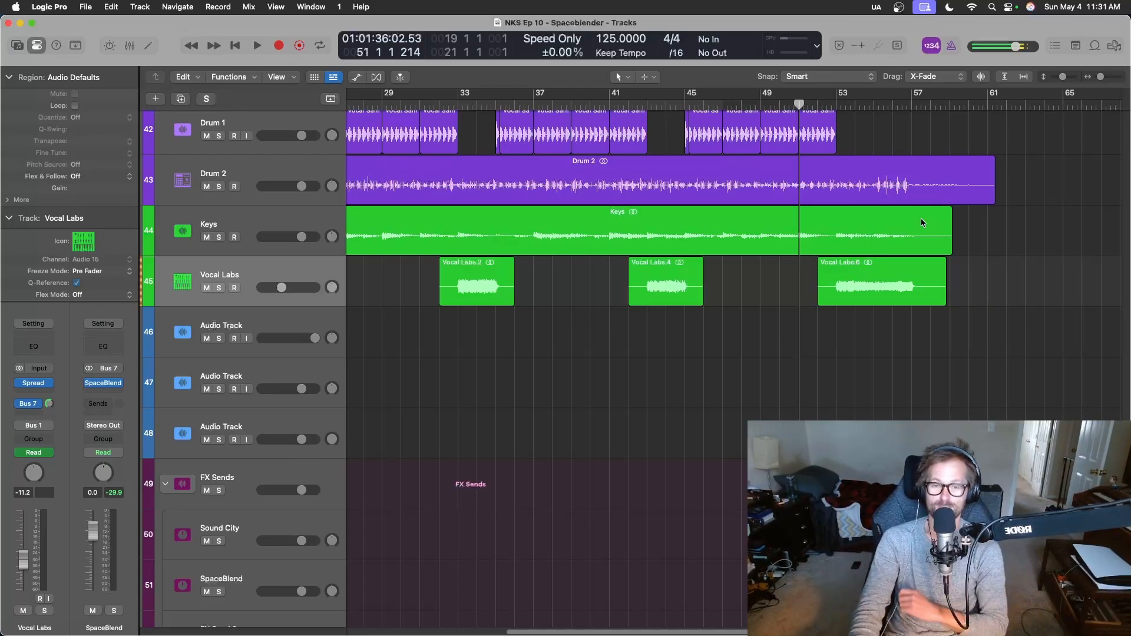
pyautogui.press('space')
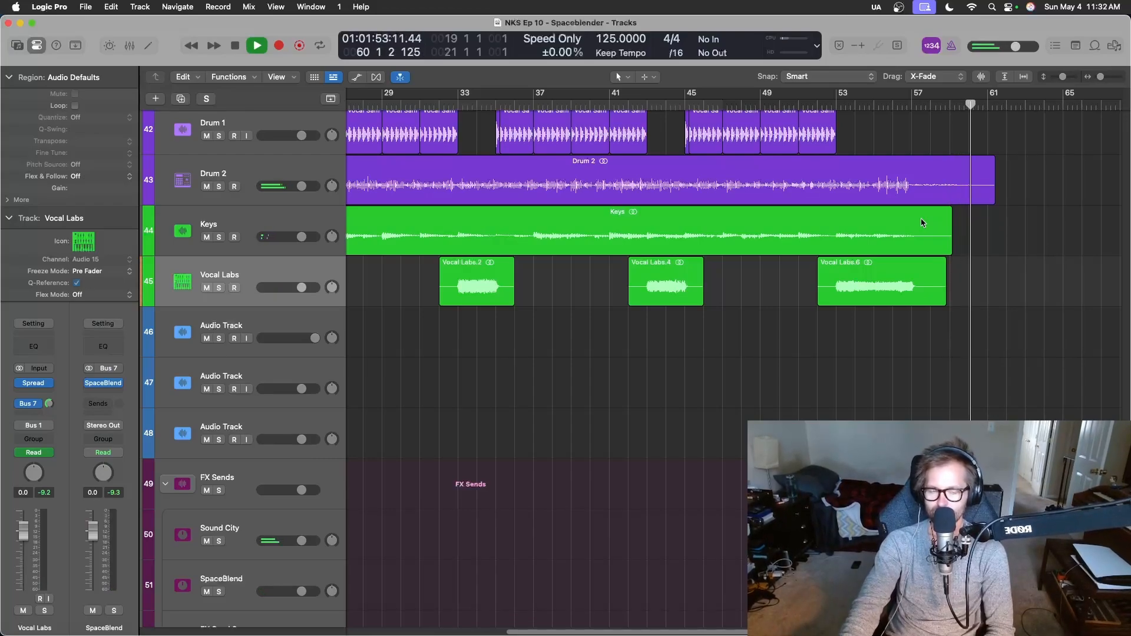
pyautogui.press('space')
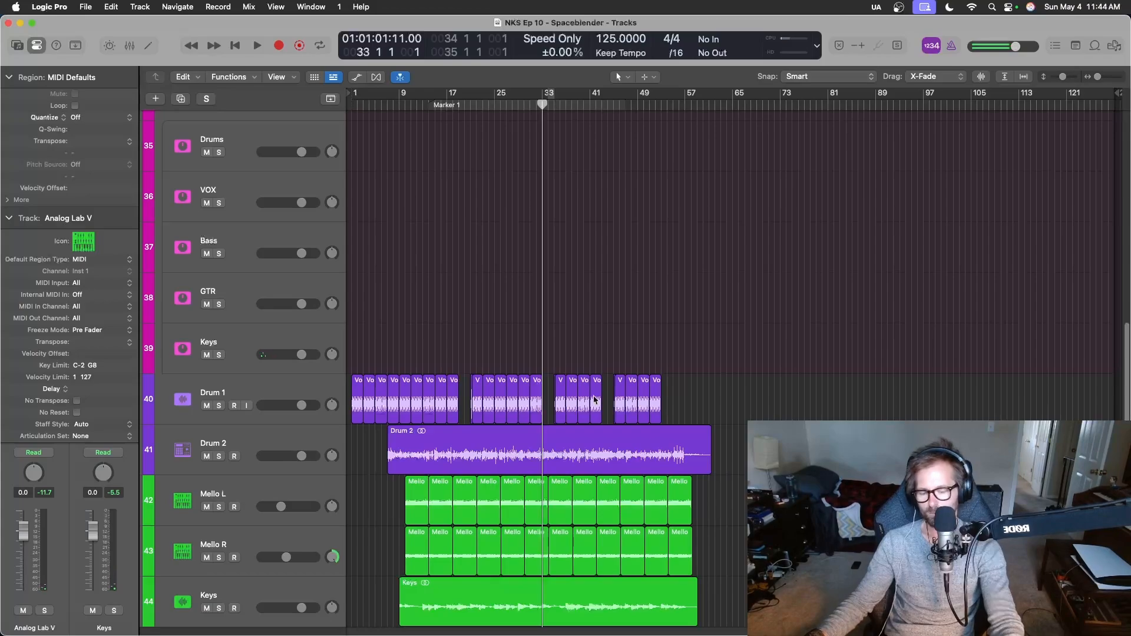
# Record a MIDI take on the Analog Lab V track from bar 33 to about bar 53.
pyautogui.press('space')
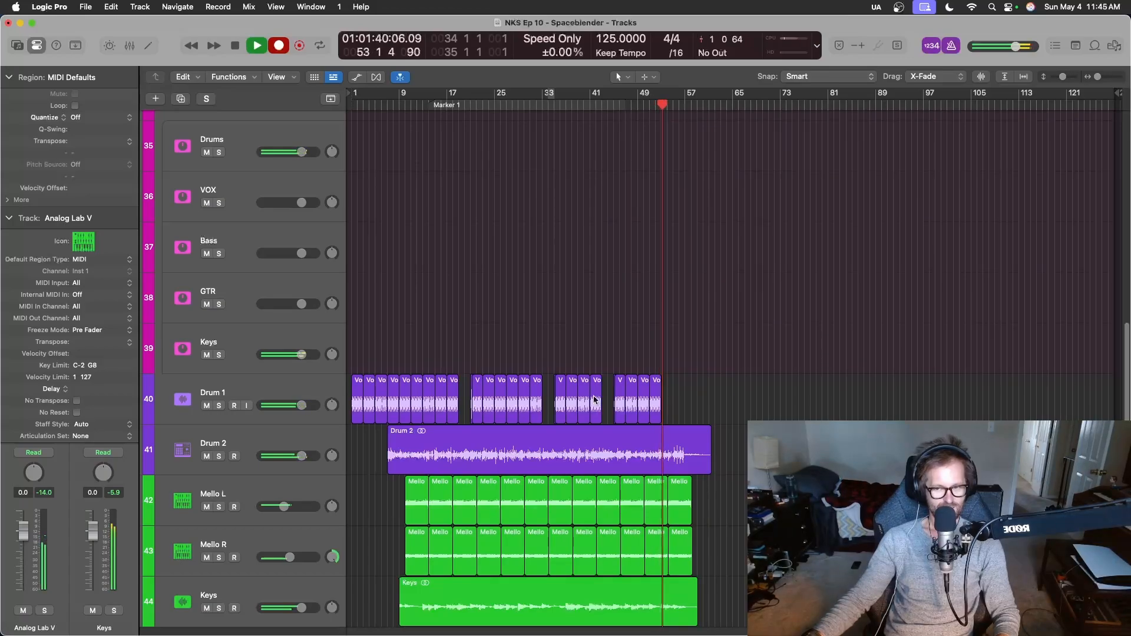
pyautogui.press('space')
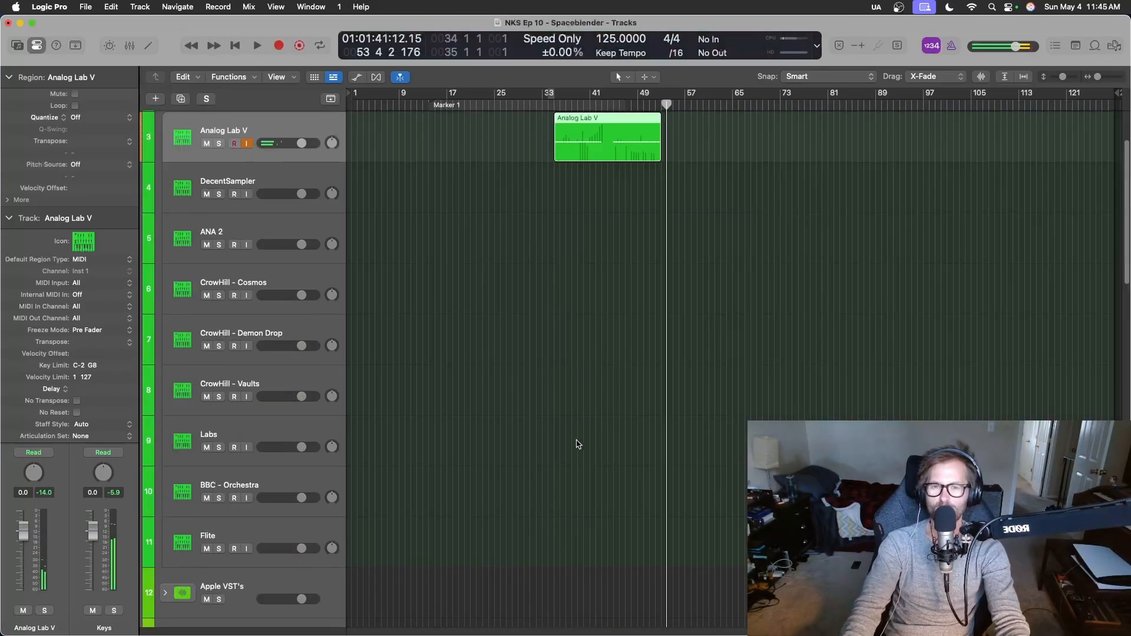
# Delete the recorded Analog Lab V region and the OBS Microphone#13 region, including its audio file on disk.
pyautogui.scroll(2, 578, 444)
pyautogui.press('Delete')
pyautogui.scroll(2, 614, 235)
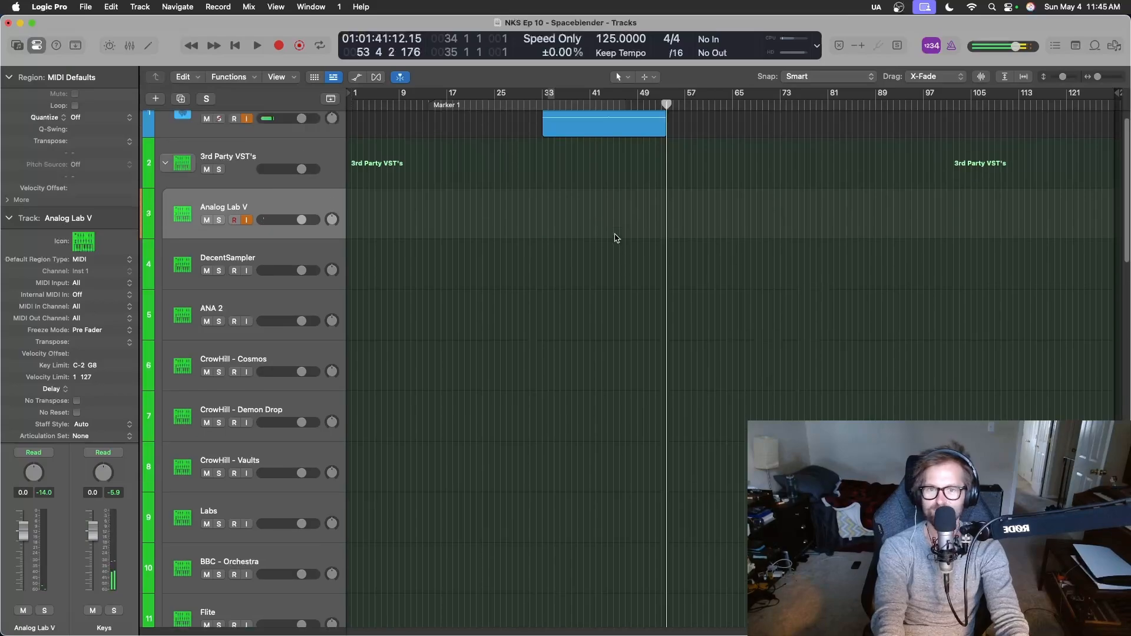
pyautogui.click(596, 154)
pyautogui.press('Delete')
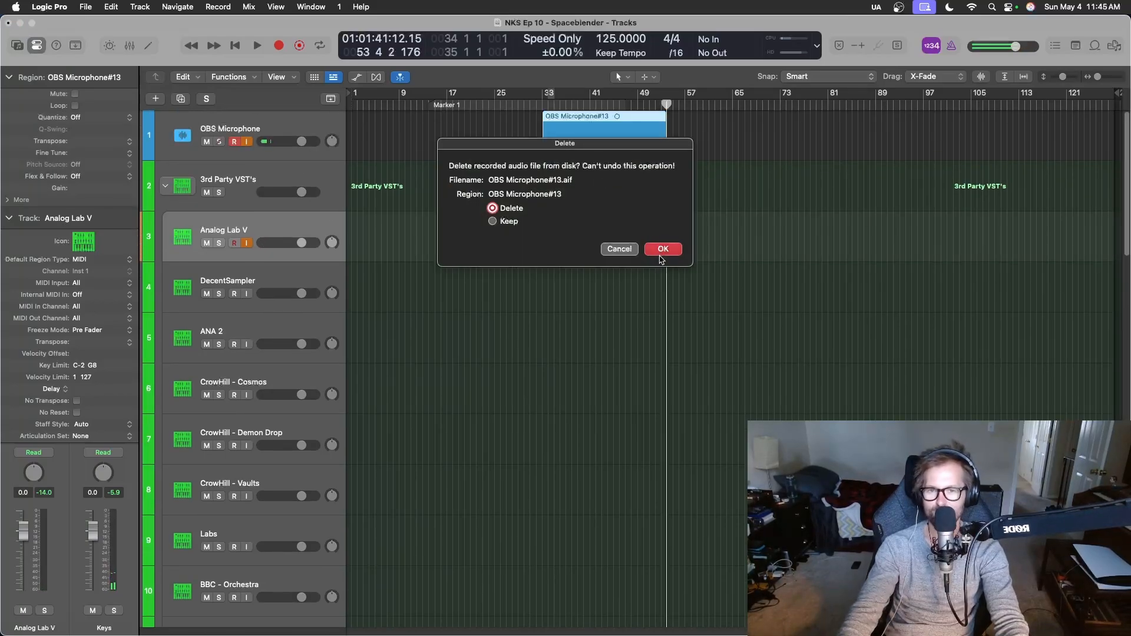
pyautogui.click(659, 248)
pyautogui.scroll(-15, 678, 295)
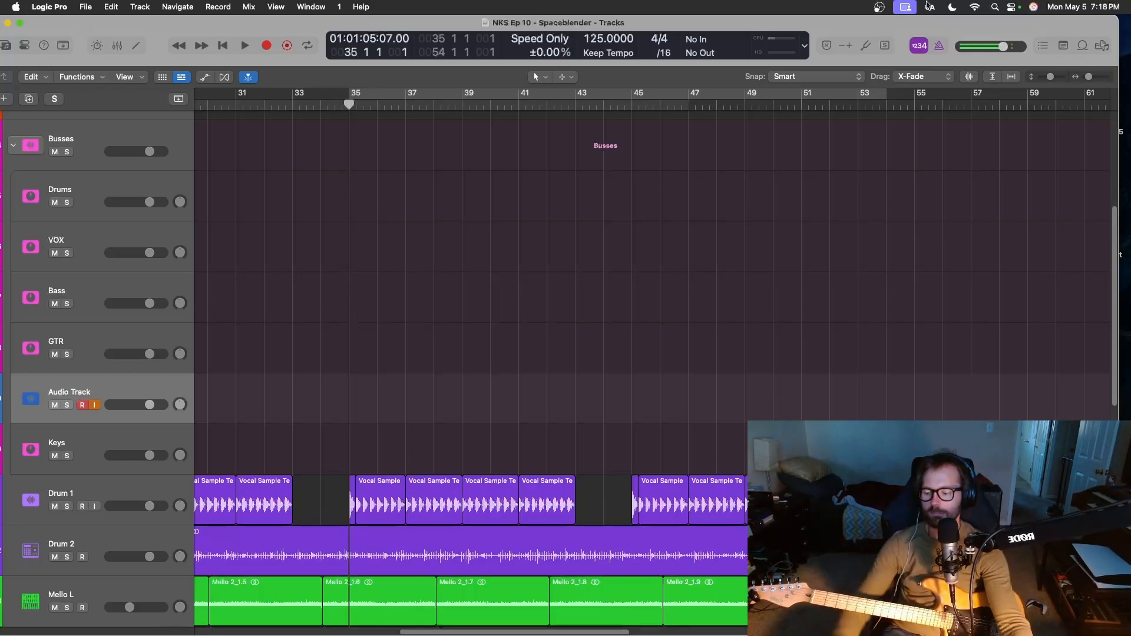
# Examine the Crystallizer and SpaceBlender inserts on the Input 1 audio channel in the mixer, and close both plug-ins and the mixer.
pyautogui.press('x')
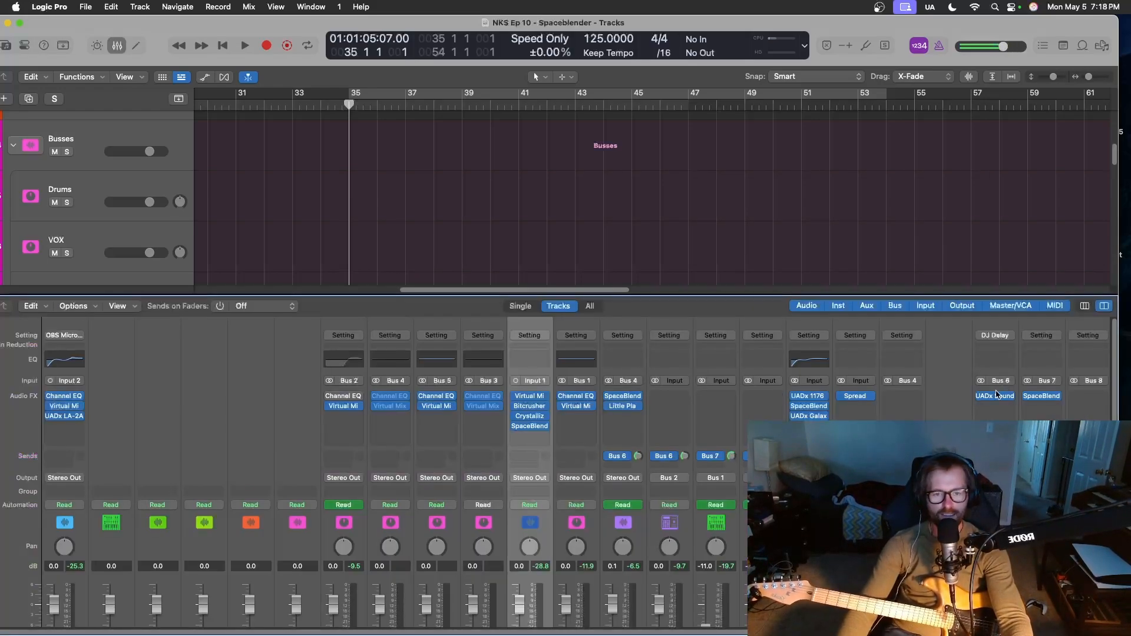
pyautogui.scroll(-3, 484, 500)
pyautogui.scroll(3, 523, 508)
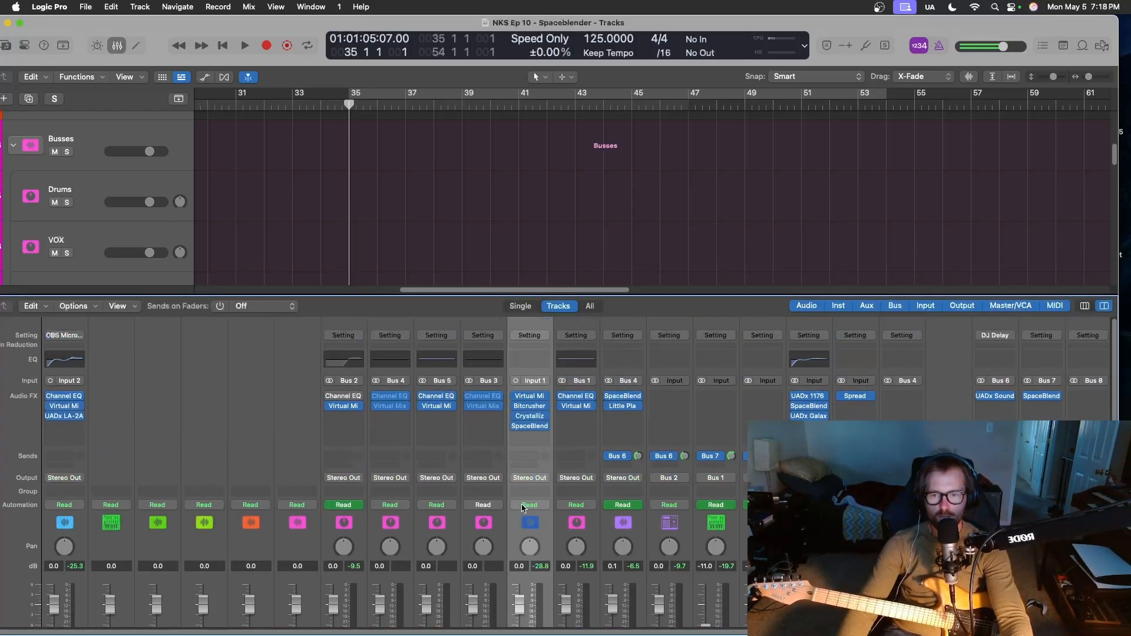
pyautogui.click(527, 420)
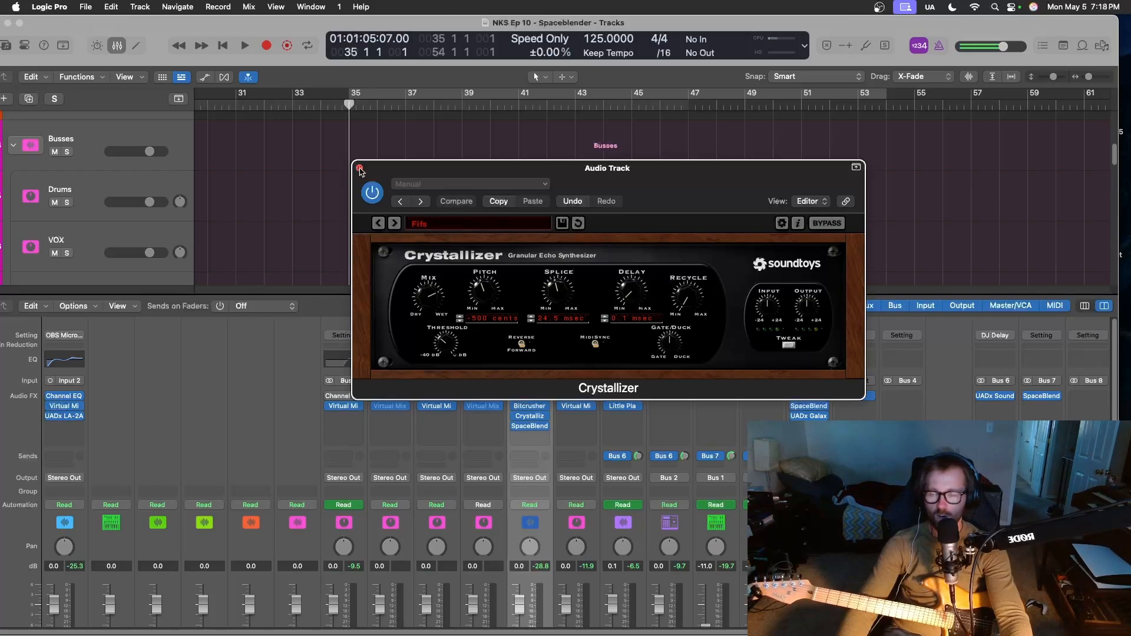
pyautogui.click(360, 169)
pyautogui.click(530, 428)
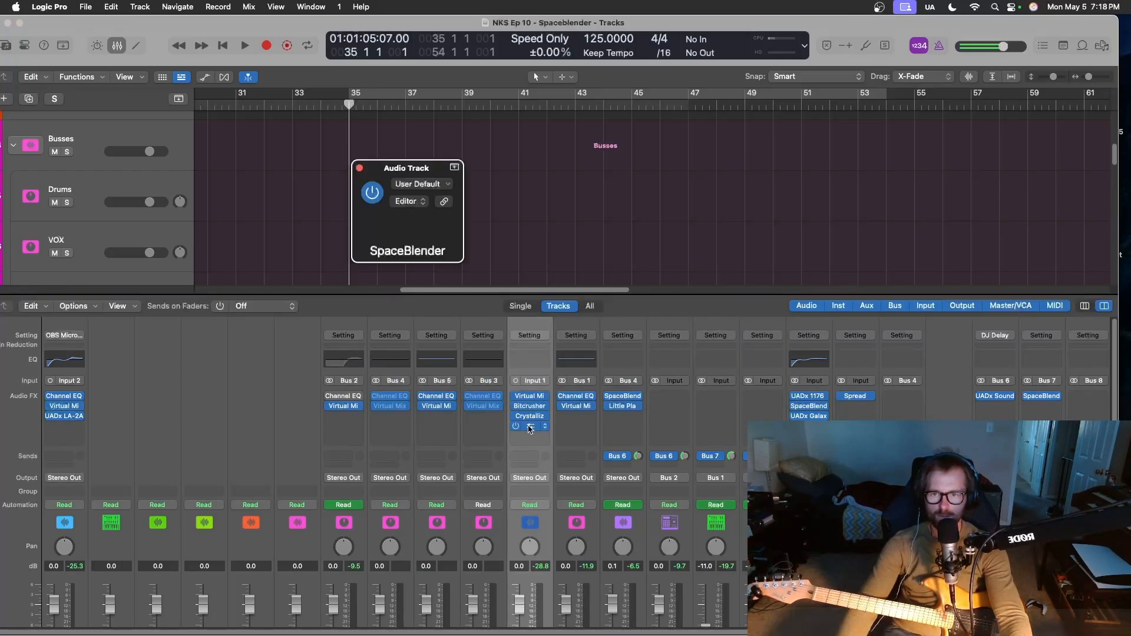
pyautogui.click(359, 169)
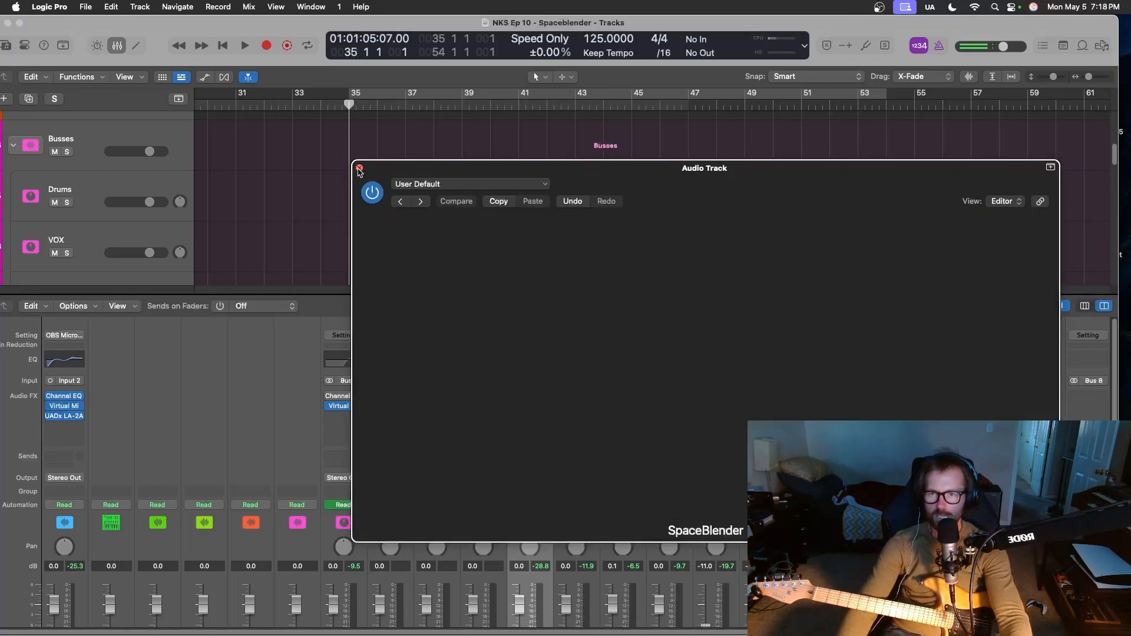
pyautogui.press('x')
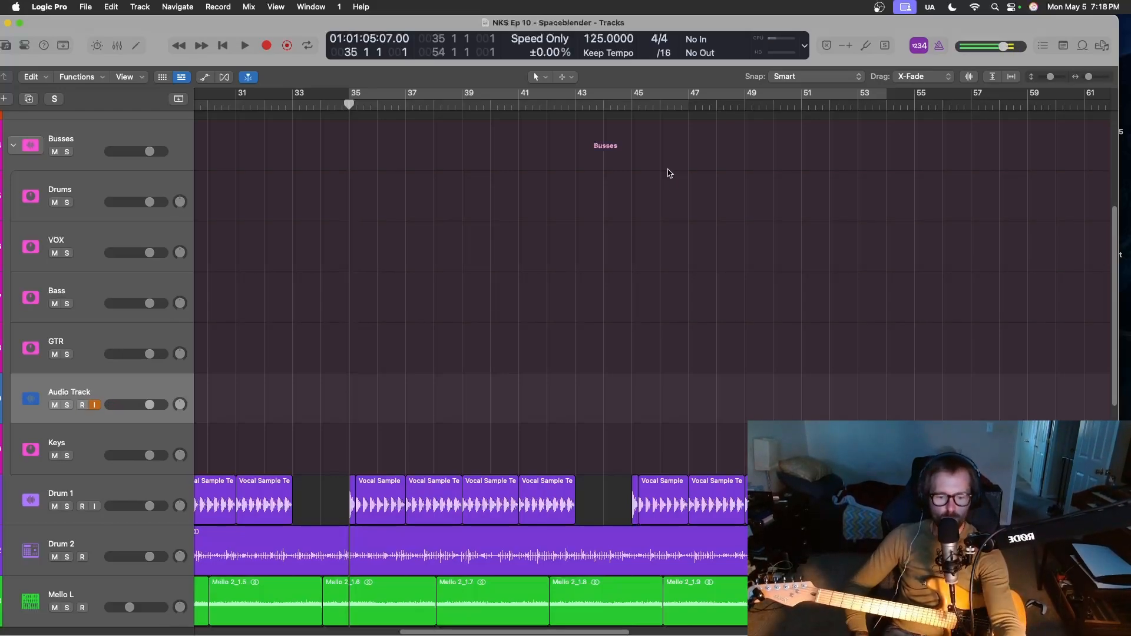
# Record a guitar take on the Audio Track below GTR from bar 35 to about bar 55.
pyautogui.press('r')
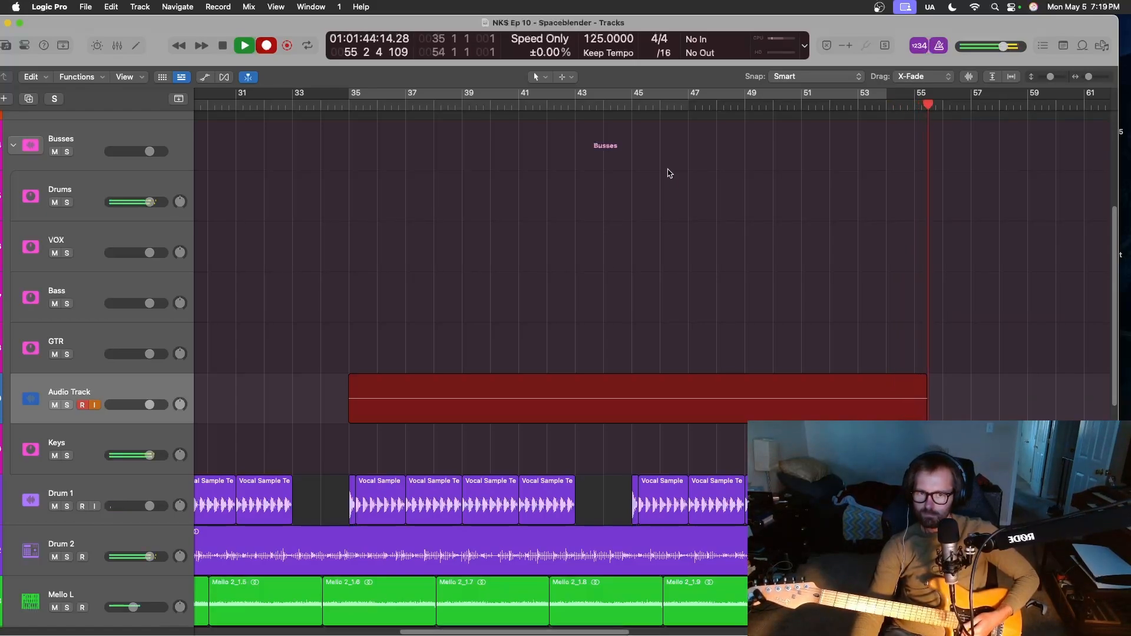
pyautogui.press('space')
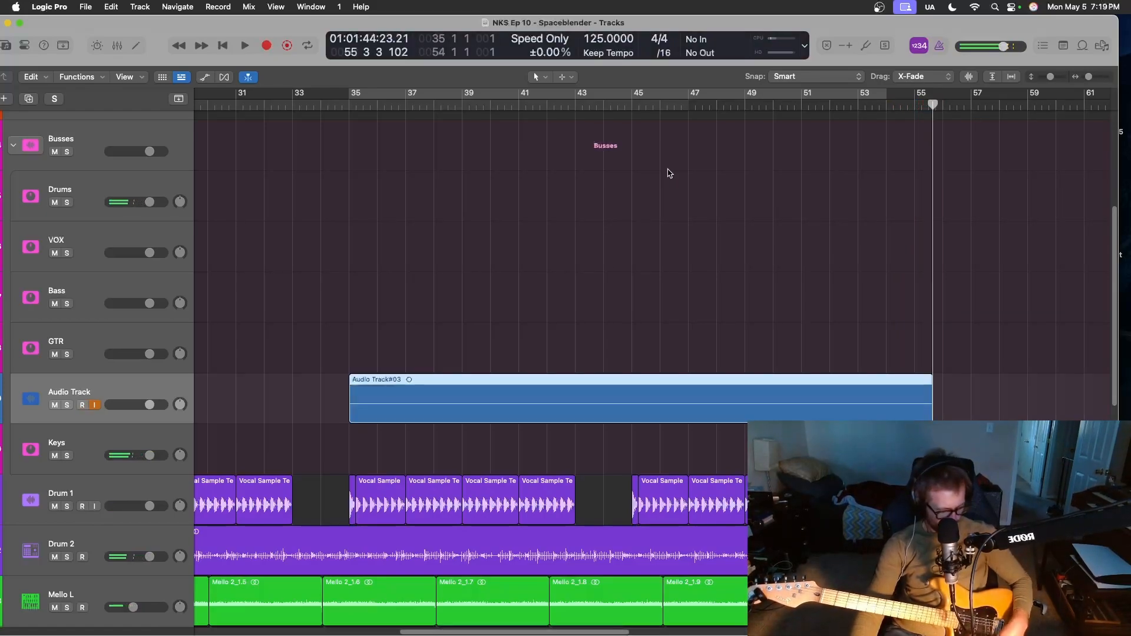